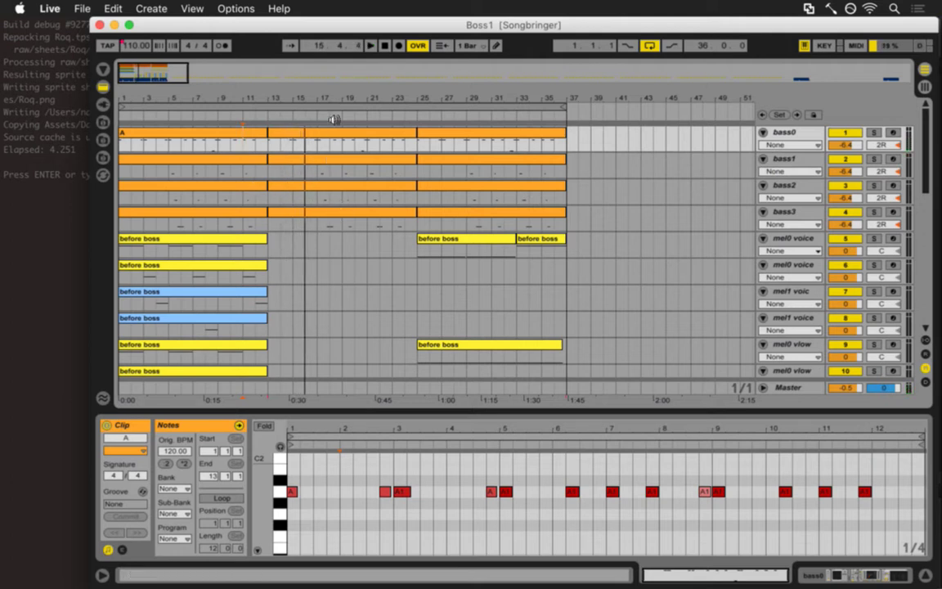
- Look over the Boss1 arrangement, from the bass tracks down to the roar, noise and drum tracks
{"action": "scroll", "coordinate": [549, 201], "scroll_direction": "down", "scroll_amount": 5}
{"action": "scroll", "coordinate": [580, 242], "scroll_direction": "down", "scroll_amount": 5}
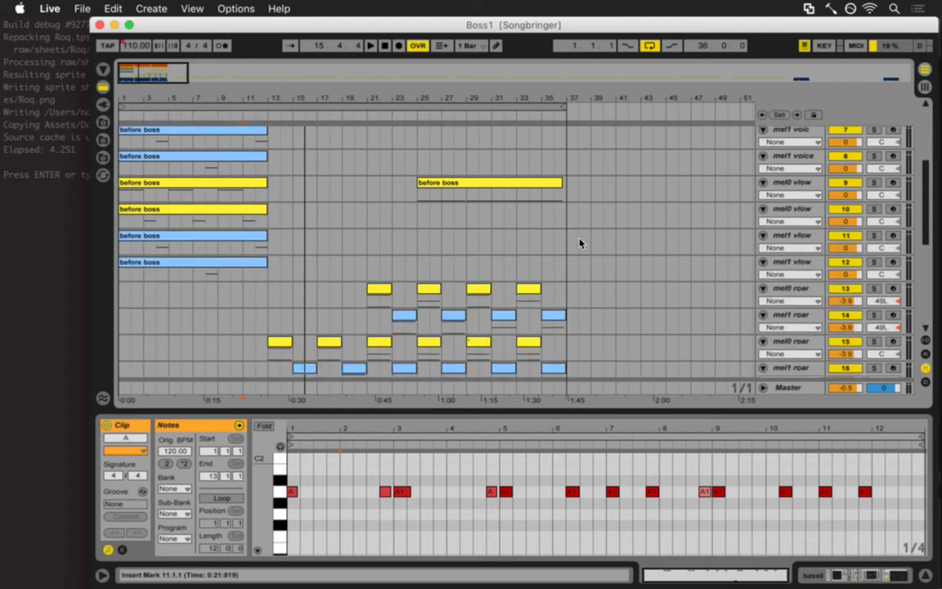
{"action": "scroll", "coordinate": [450, 220], "scroll_direction": "up", "scroll_amount": 10}
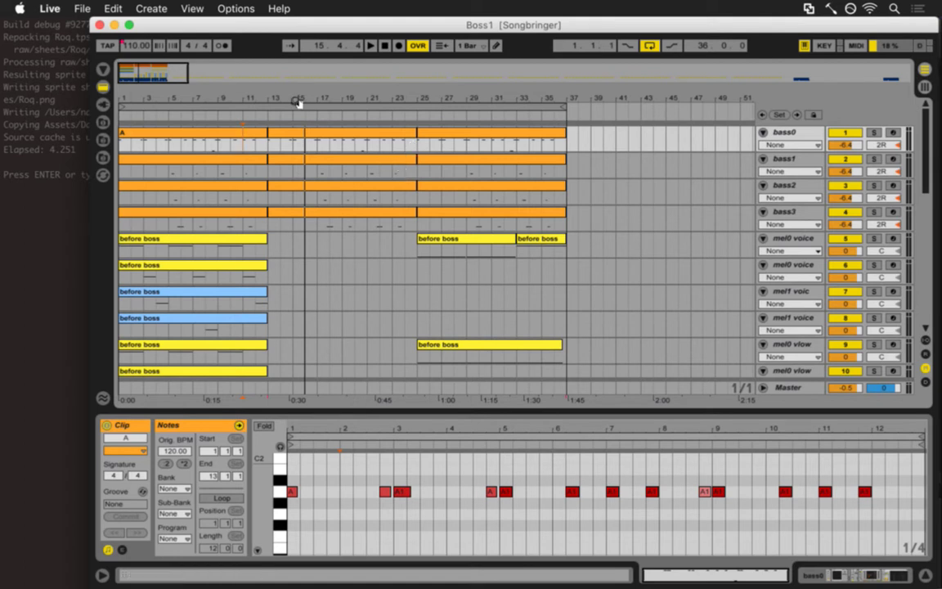
{"action": "left_click_drag", "start_coordinate": [298, 101], "coordinate": [265, 82]}
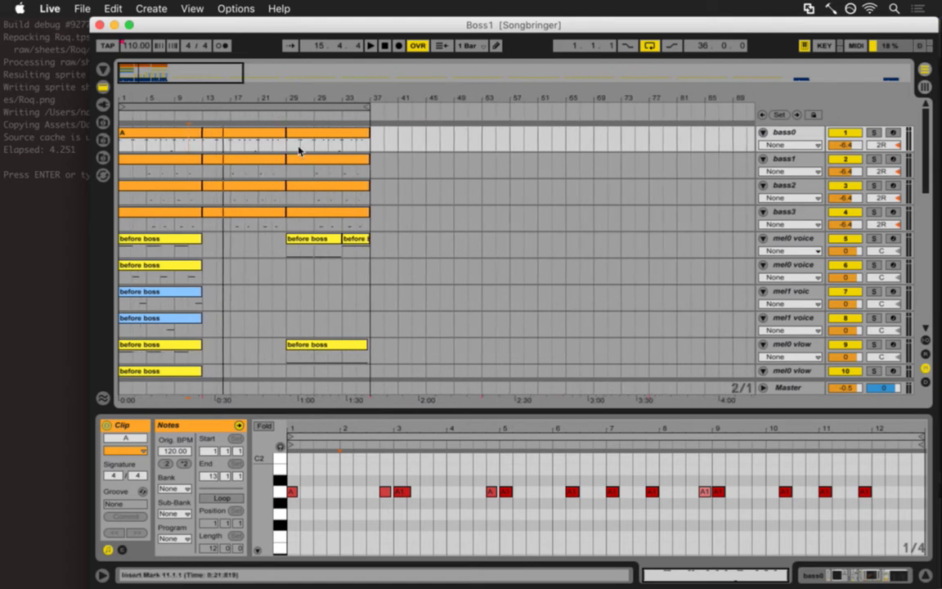
{"action": "scroll", "coordinate": [287, 189], "scroll_direction": "down", "scroll_amount": 2}
{"action": "scroll", "coordinate": [288, 188], "scroll_direction": "down", "scroll_amount": 10}
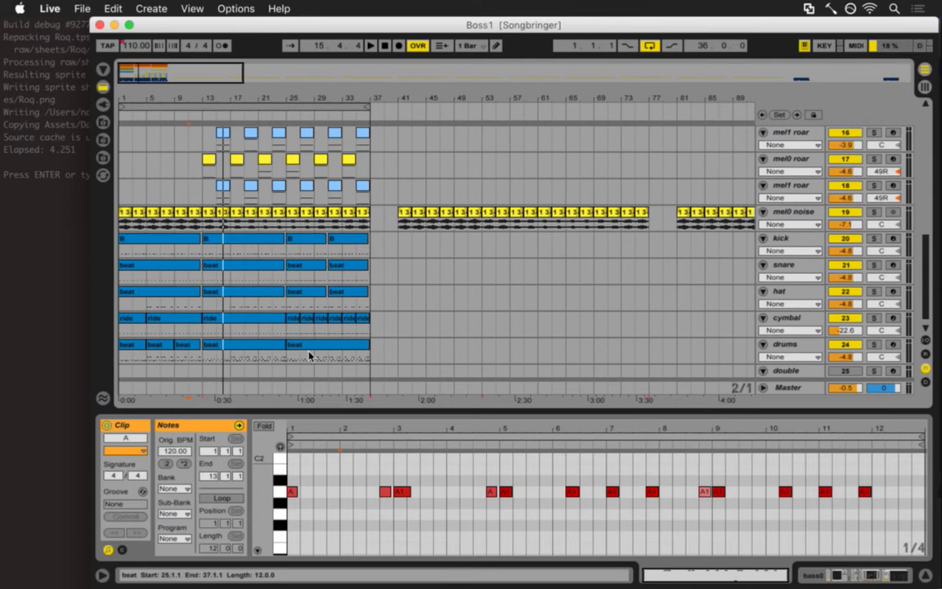
- Unfold the Master track to view its Song Tempo automation, and fold it again
{"action": "left_click", "coordinate": [763, 388]}
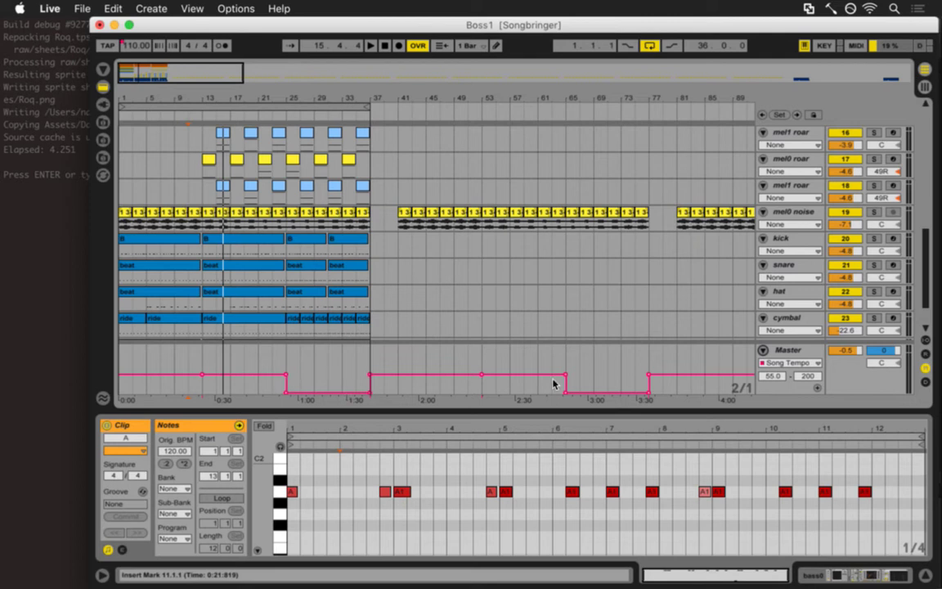
{"action": "left_click", "coordinate": [767, 353]}
{"action": "scroll", "coordinate": [251, 197], "scroll_direction": "up", "scroll_amount": 10}
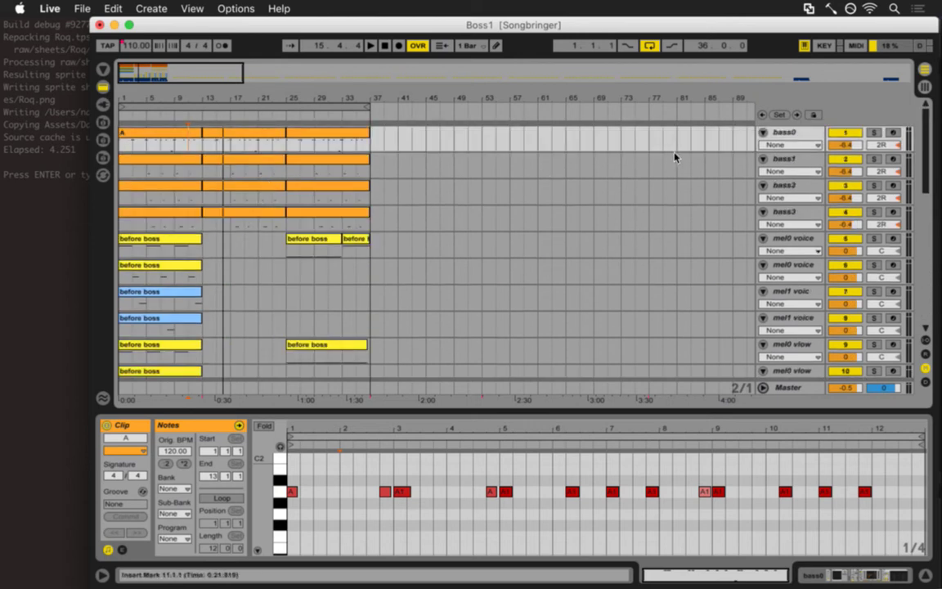
- Go through the tracks bass0, bass1, bass2 and bass3 by selecting each in turn
{"action": "left_click", "coordinate": [796, 134]}
{"action": "left_click", "coordinate": [785, 159]}
{"action": "left_click", "coordinate": [788, 185]}
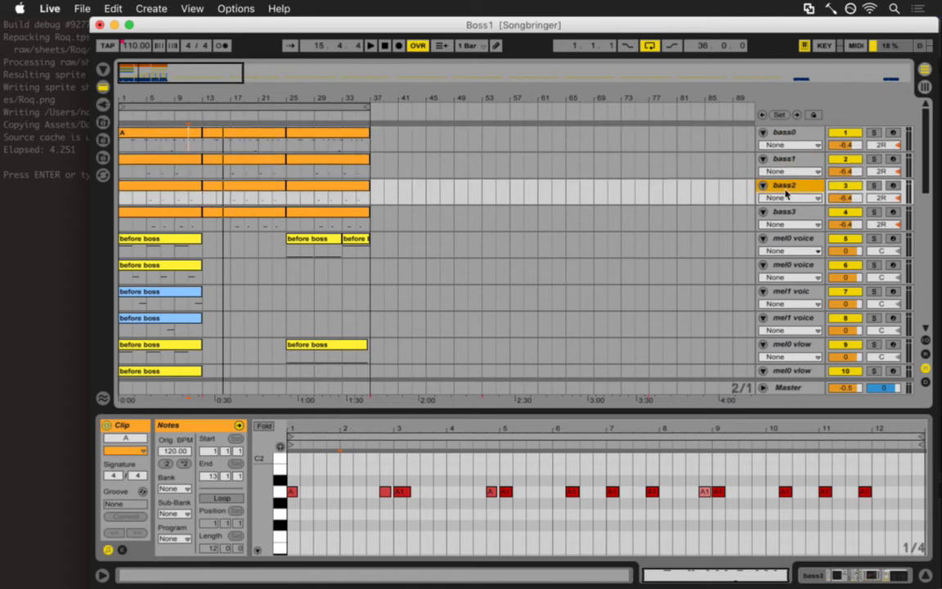
{"action": "left_click", "coordinate": [792, 212]}
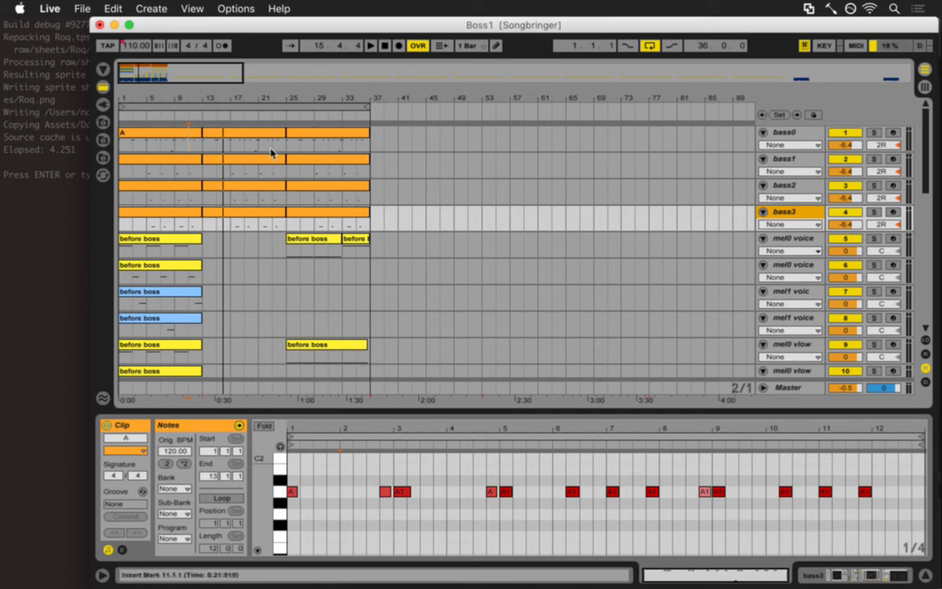
- Switch to FMOD Studio and view the Voicelow3 event's Note2 parameter, returning to its timeline
{"action": "key", "text": "super+Tab"}
{"action": "key", "text": "super+Tab"}
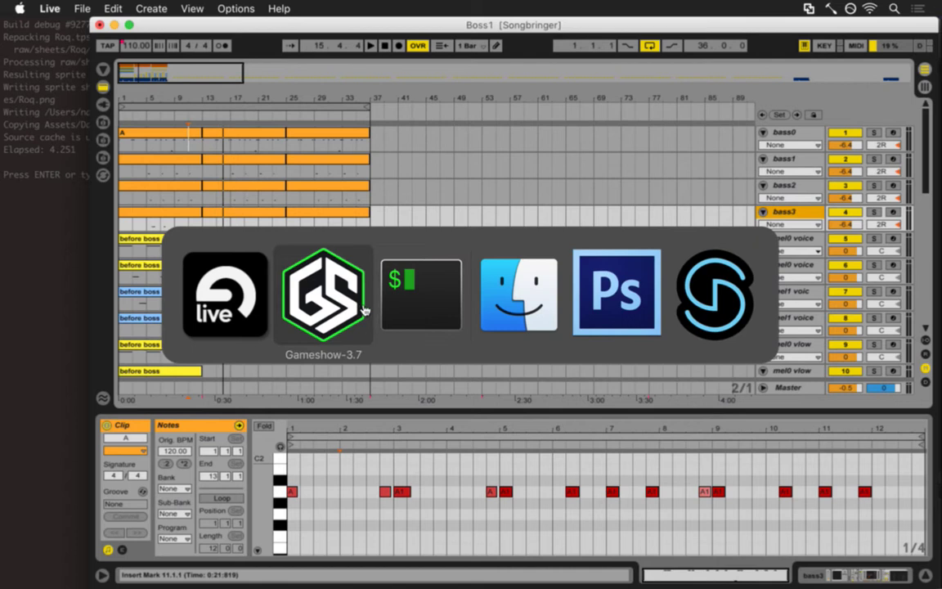
{"action": "left_click", "coordinate": [736, 299]}
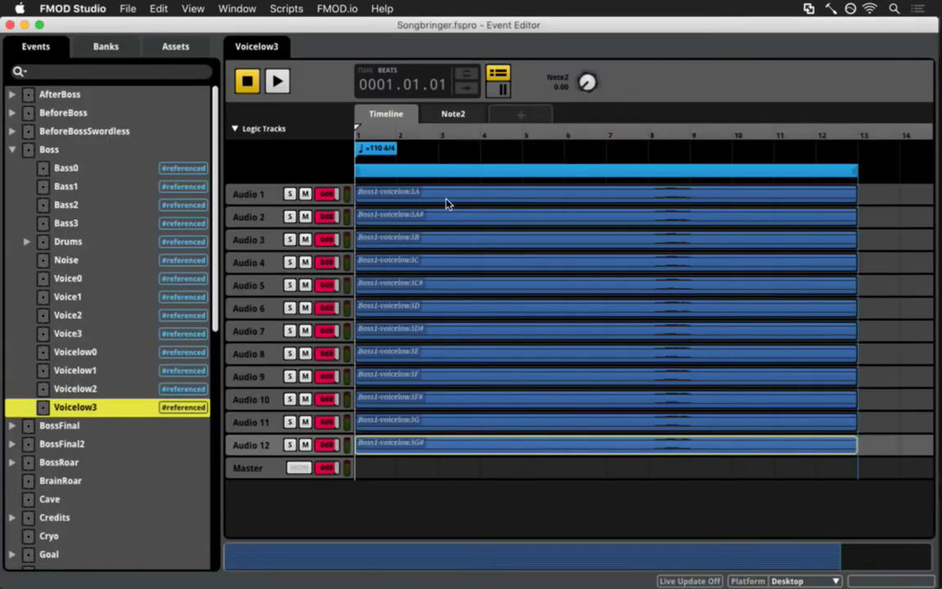
{"action": "left_click", "coordinate": [452, 114]}
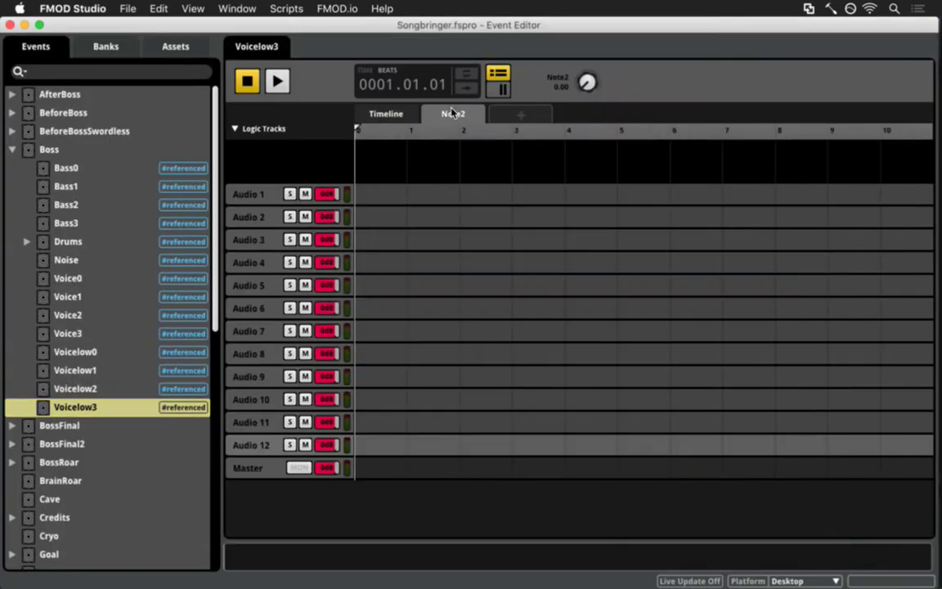
{"action": "left_click", "coordinate": [400, 116]}
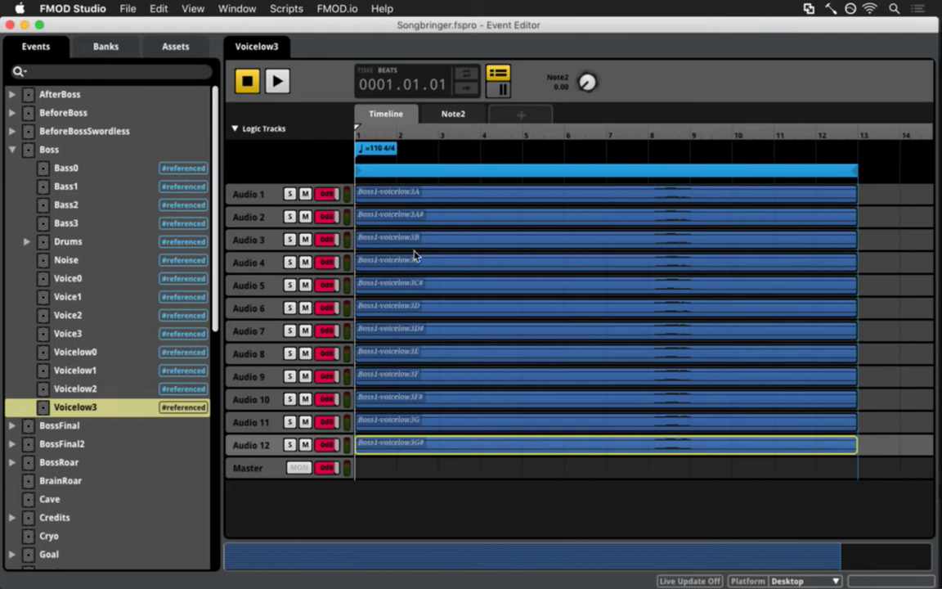
- Open the Boss event and look through its bass, noise, voice, vlow and drums tracks on the timeline
{"action": "left_click", "coordinate": [38, 149]}
{"action": "scroll", "coordinate": [389, 196], "scroll_direction": "down", "scroll_amount": 1}
{"action": "scroll", "coordinate": [389, 197], "scroll_direction": "down", "scroll_amount": 10}
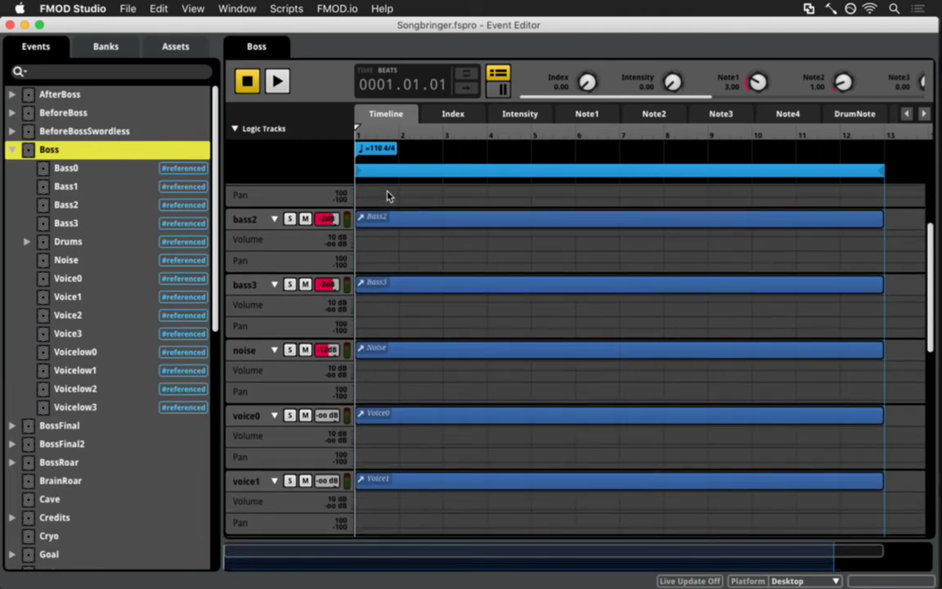
{"action": "scroll", "coordinate": [389, 196], "scroll_direction": "down", "scroll_amount": 7}
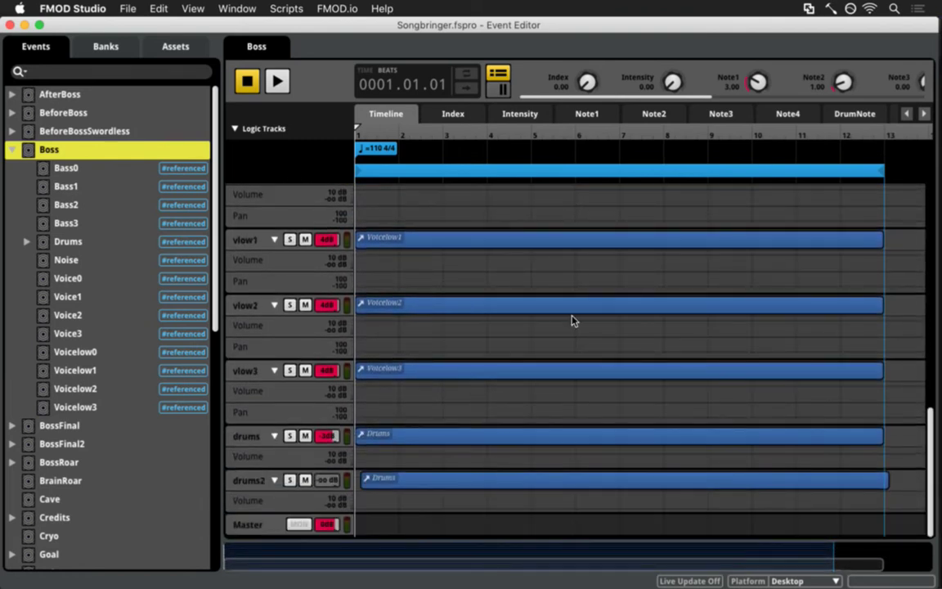
- Examine the Boss event's volume automation for the Intensity and Index parameters, and return to the timeline
{"action": "left_click", "coordinate": [516, 114]}
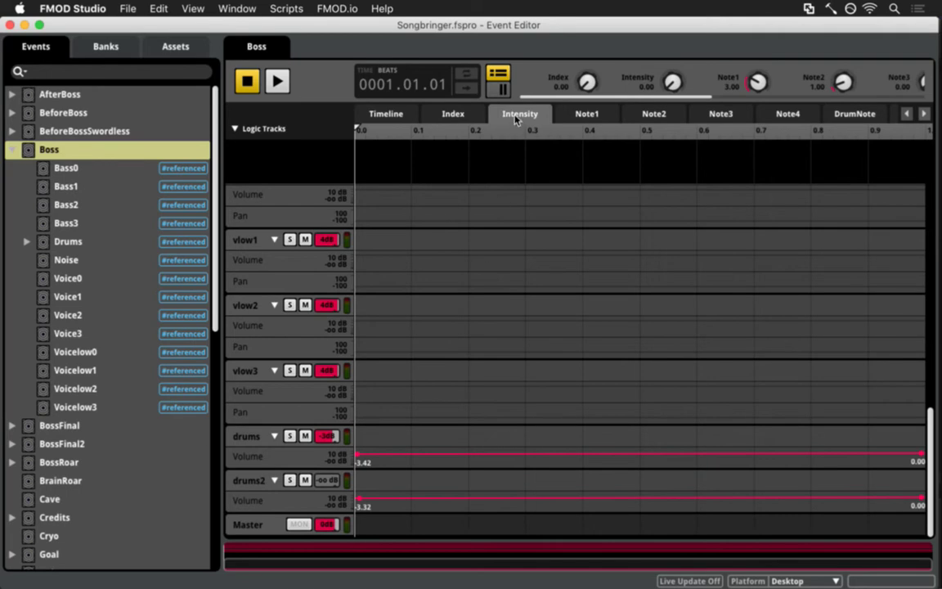
{"action": "left_click", "coordinate": [469, 116]}
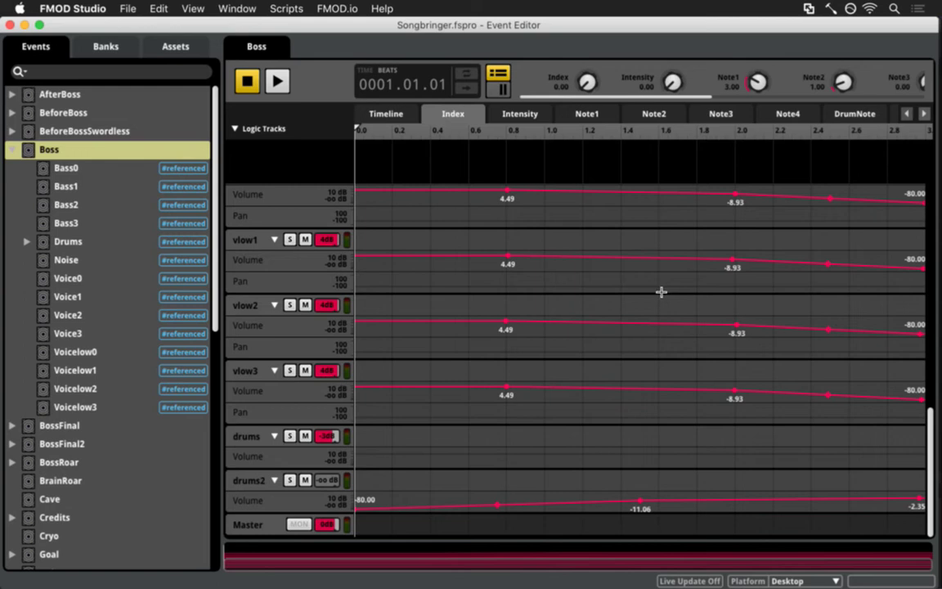
{"action": "left_click", "coordinate": [386, 116]}
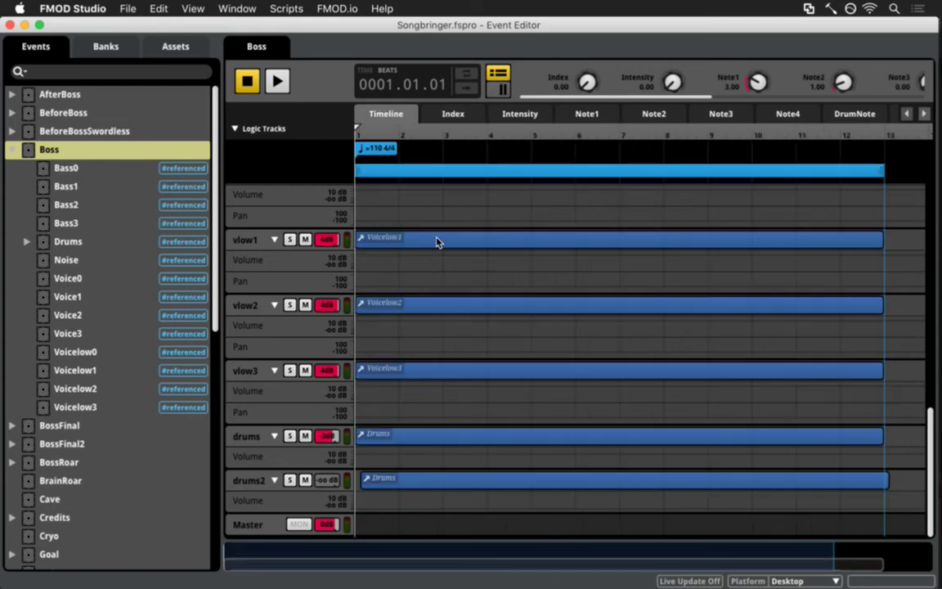
- Switch back to Ableton Live and look over the whole length of the Boss1 arrangement and its opening section
{"action": "key", "text": "super+Tab"}
{"action": "key", "text": "super+Tab"}
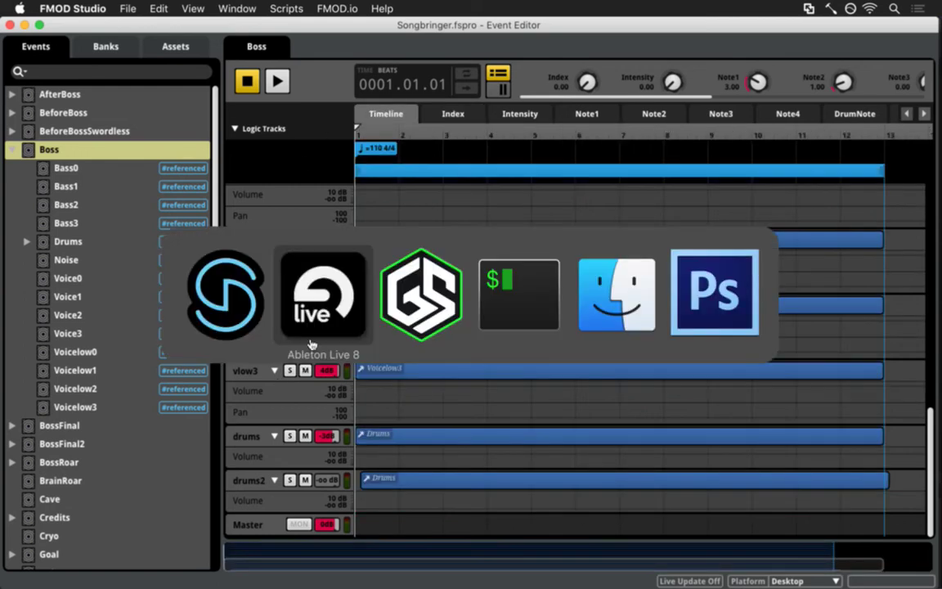
{"action": "left_click", "coordinate": [352, 323]}
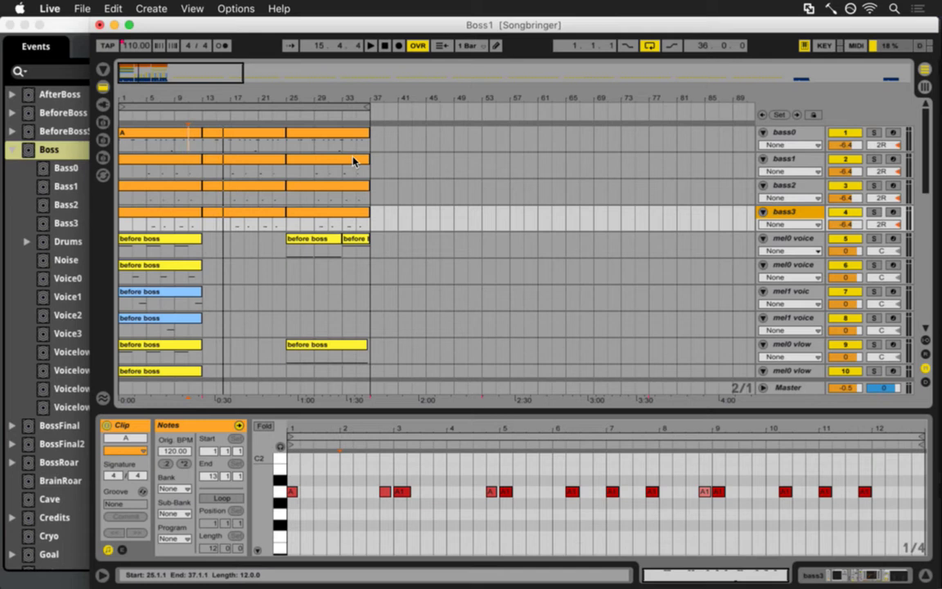
{"action": "left_click_drag", "start_coordinate": [380, 95], "coordinate": [342, 150]}
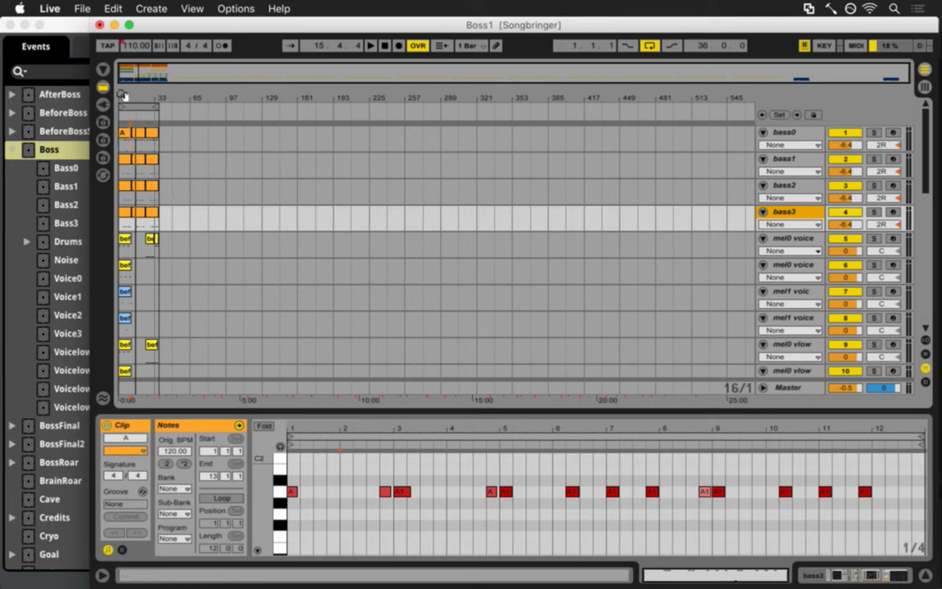
{"action": "left_click_drag", "start_coordinate": [117, 88], "coordinate": [124, 97]}
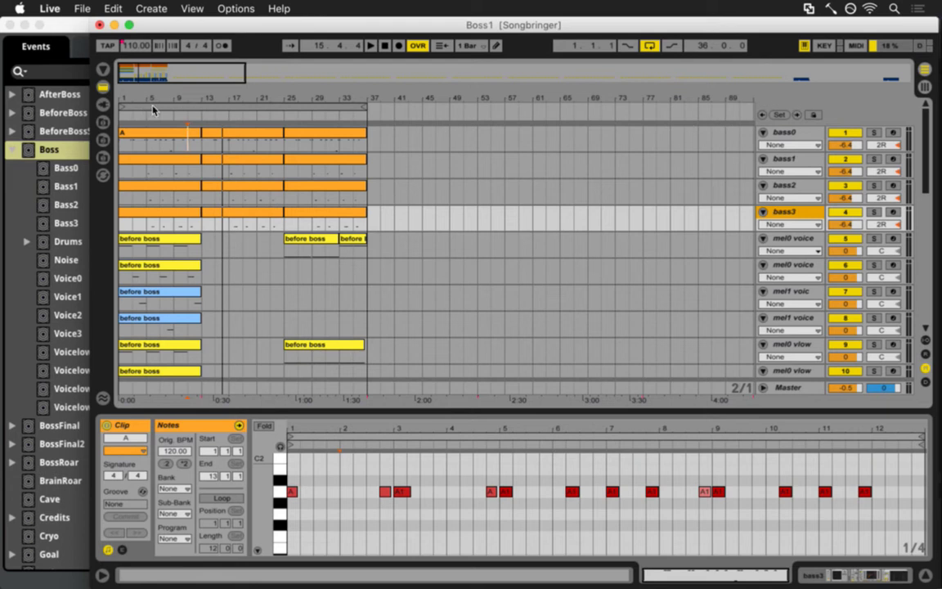
{"action": "scroll", "coordinate": [482, 321], "scroll_direction": "down", "scroll_amount": 1}
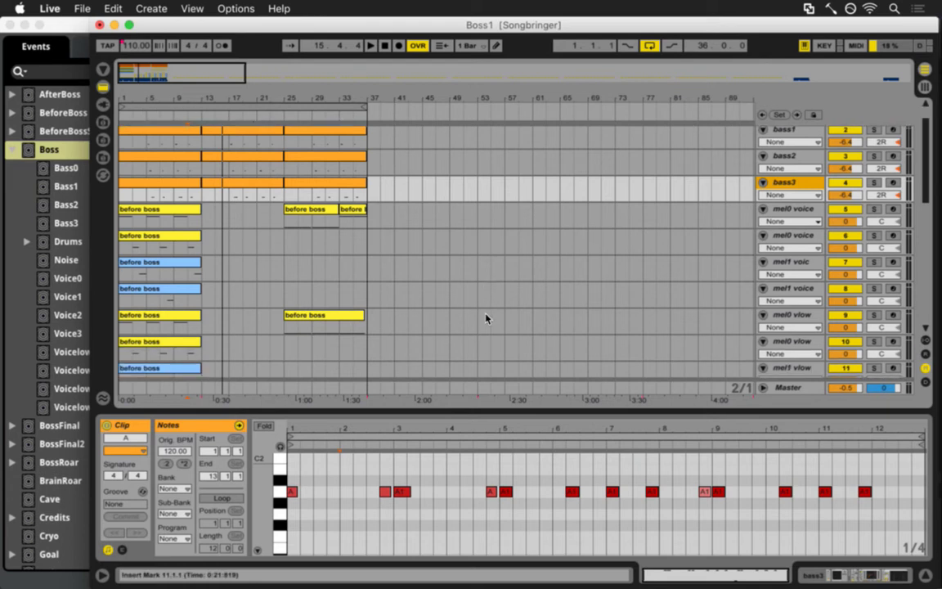
{"action": "scroll", "coordinate": [777, 229], "scroll_direction": "up", "scroll_amount": 1}
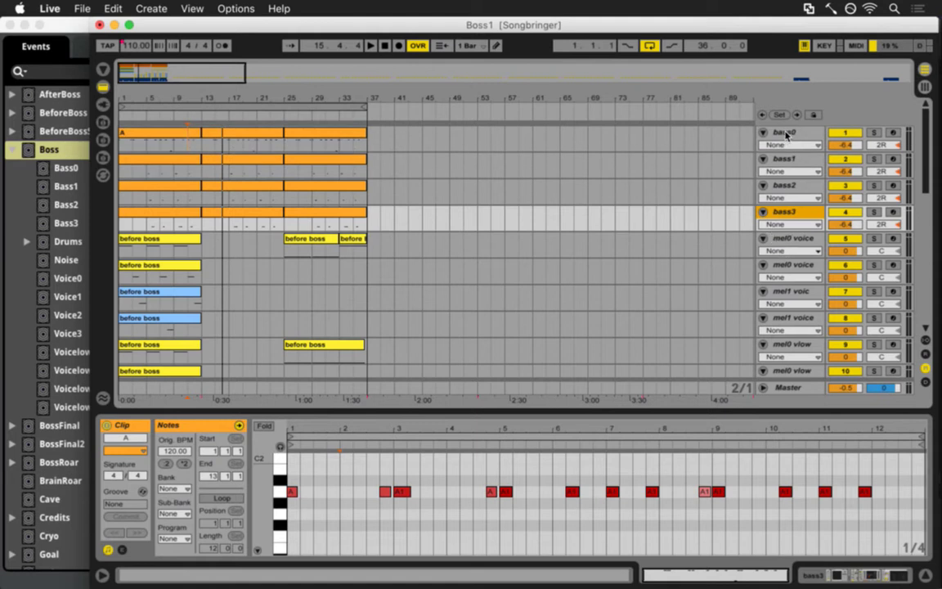
- Examine the separate bass, voice, vlow and roar tracks, selecting bass0, bass3 and the first mel0 voice track
{"action": "left_click", "coordinate": [793, 132]}
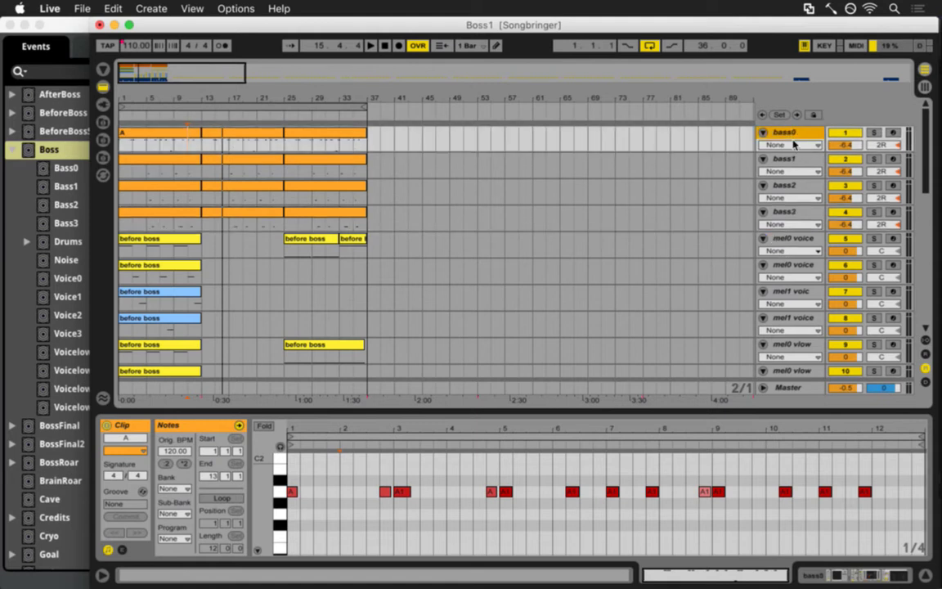
{"action": "left_click", "coordinate": [785, 212]}
{"action": "scroll", "coordinate": [792, 216], "scroll_direction": "down", "scroll_amount": 1}
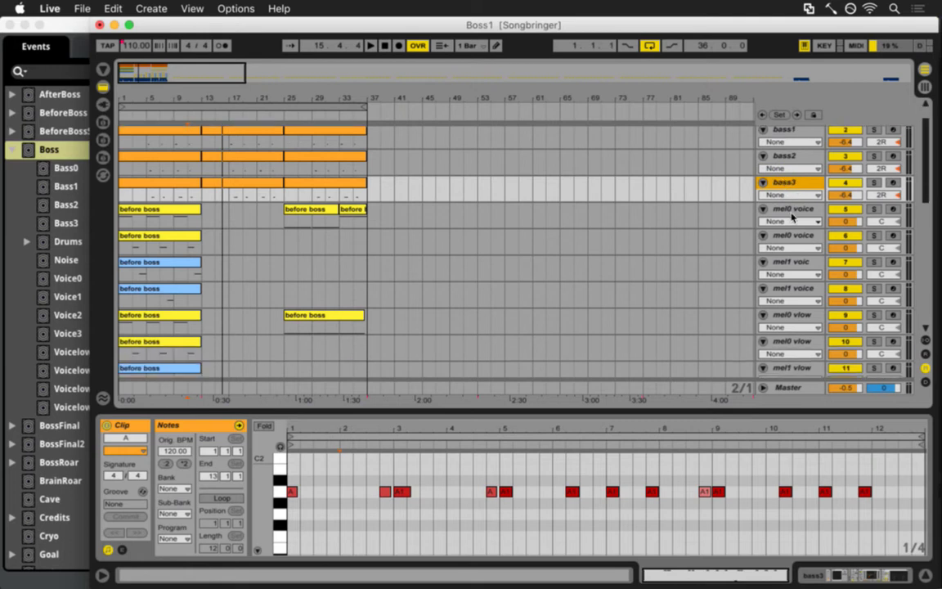
{"action": "left_click", "coordinate": [795, 211]}
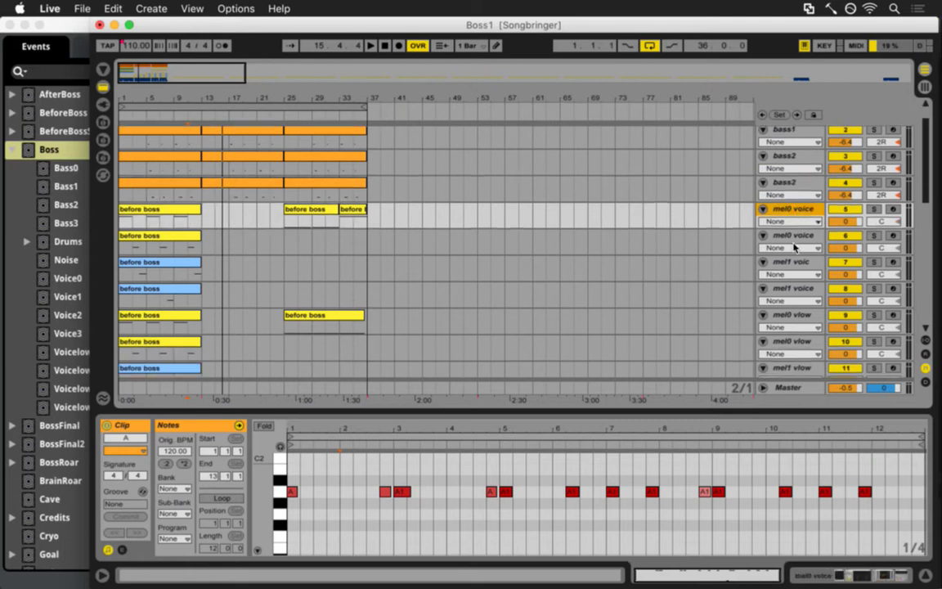
{"action": "scroll", "coordinate": [792, 247], "scroll_direction": "down", "scroll_amount": 1}
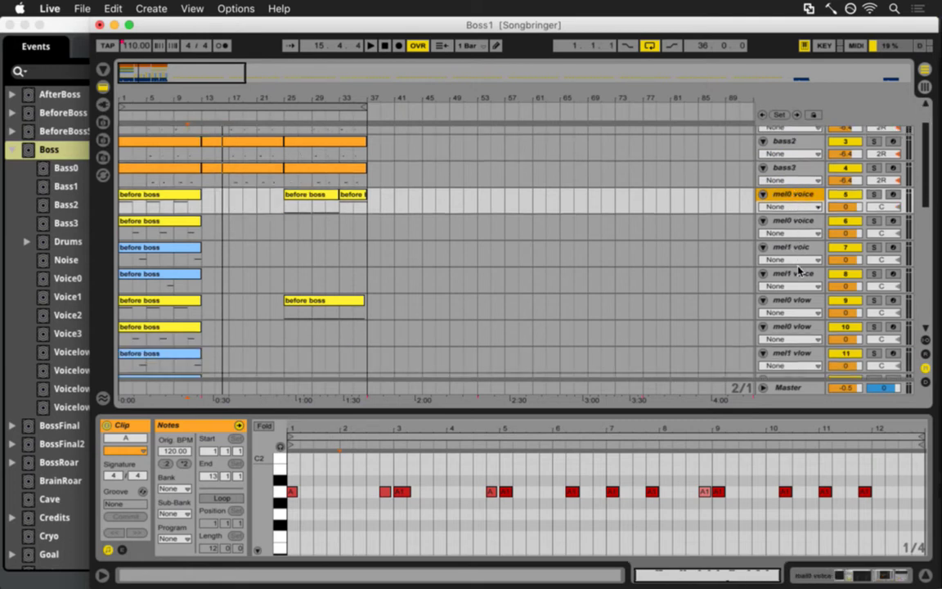
{"action": "scroll", "coordinate": [799, 271], "scroll_direction": "down", "scroll_amount": 2}
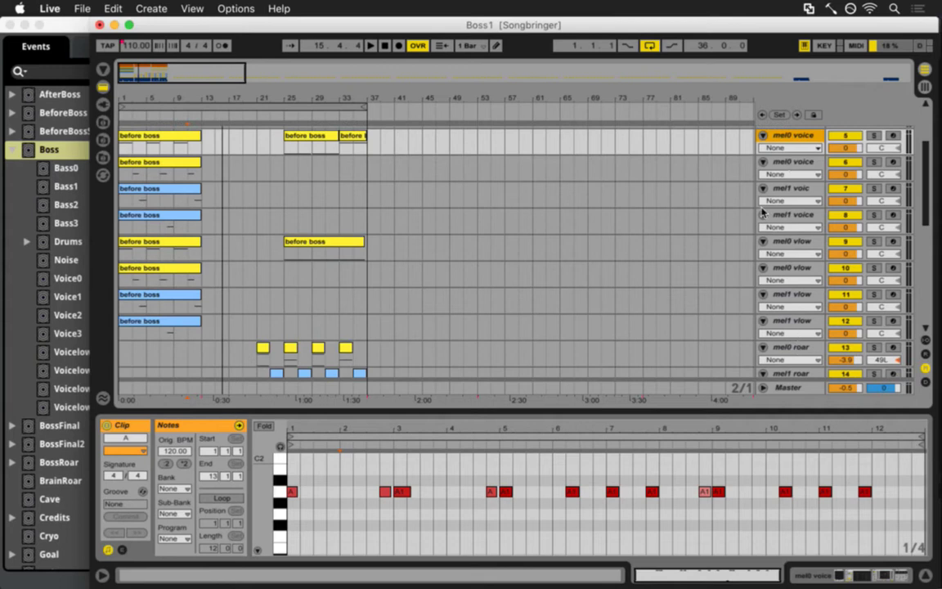
{"action": "scroll", "coordinate": [777, 278], "scroll_direction": "down", "scroll_amount": 3}
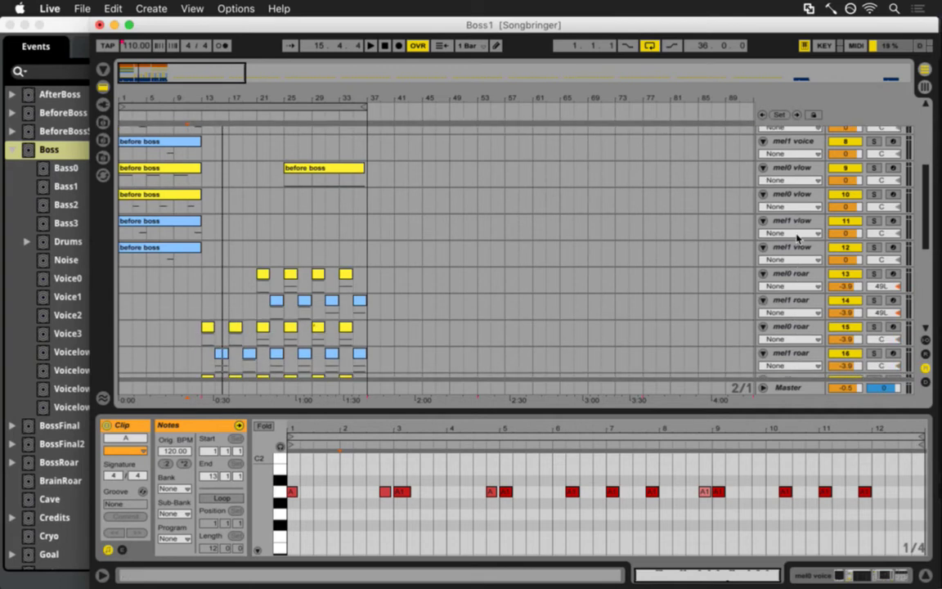
{"action": "scroll", "coordinate": [798, 237], "scroll_direction": "up", "scroll_amount": 6}
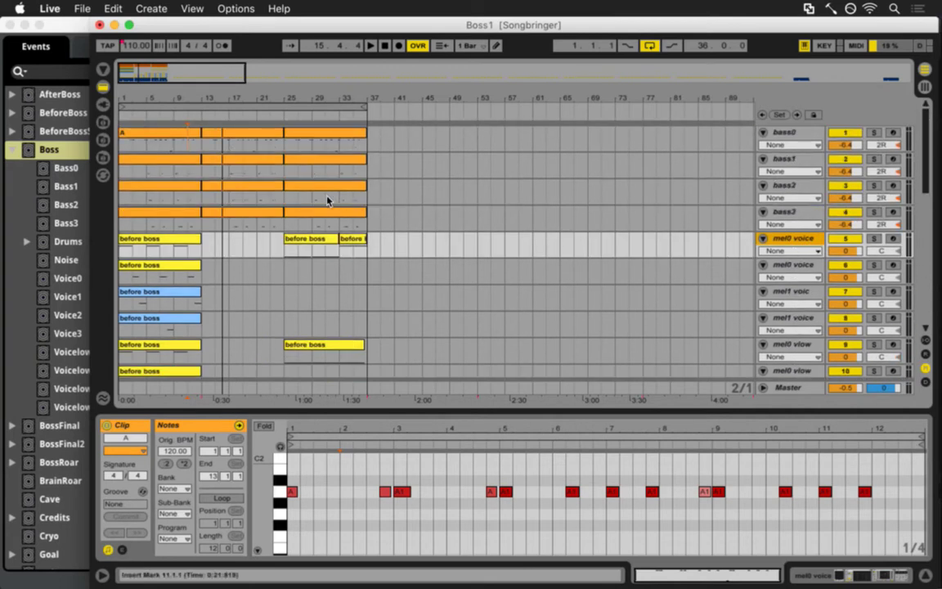
- Consolidate the three bass0 clips between bars 1 and 37 into a single clip
{"action": "left_click", "coordinate": [173, 131]}
{"action": "left_click", "coordinate": [312, 135], "text": "shift"}
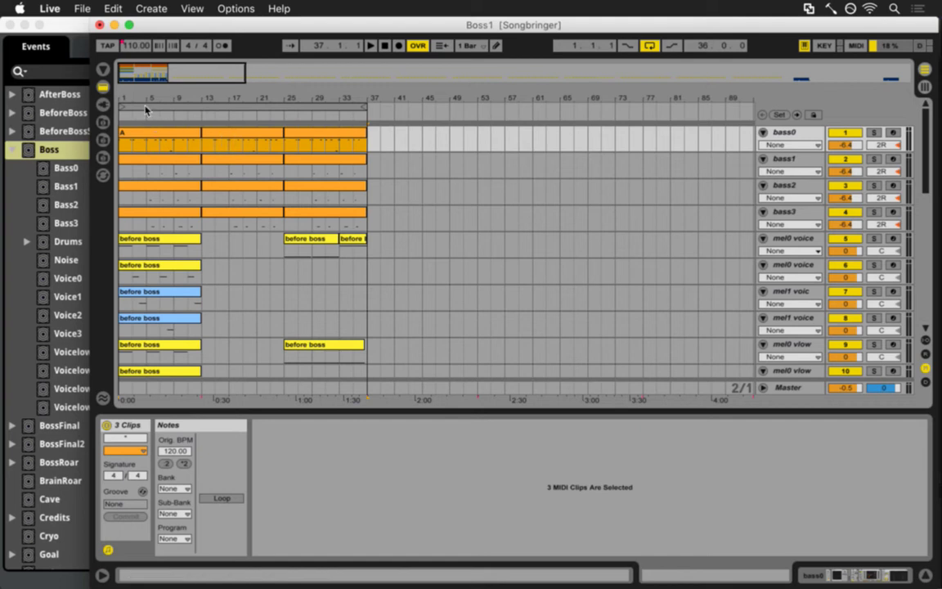
{"action": "left_click", "coordinate": [299, 137]}
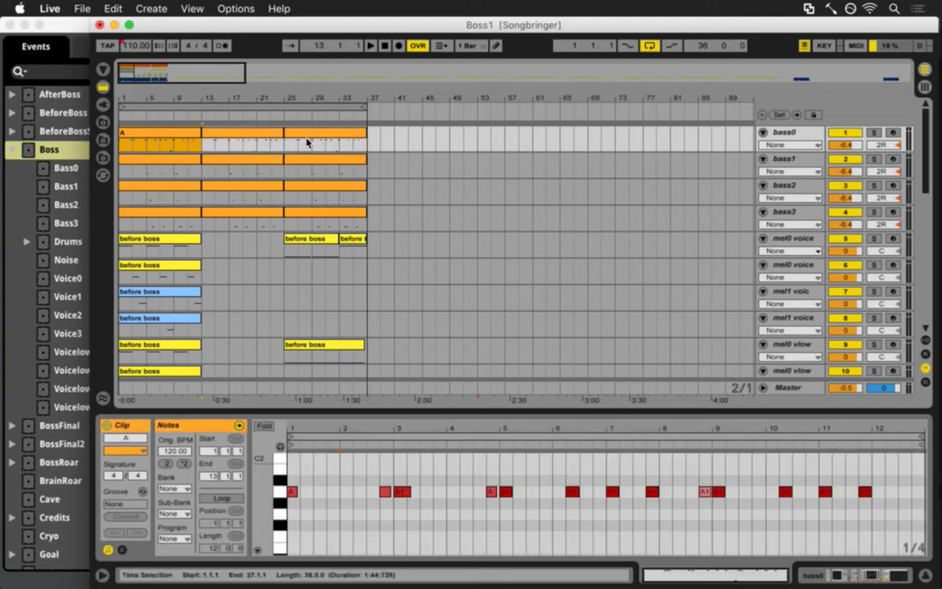
{"action": "left_click", "coordinate": [309, 138], "text": "shift"}
{"action": "right_click", "coordinate": [310, 137]}
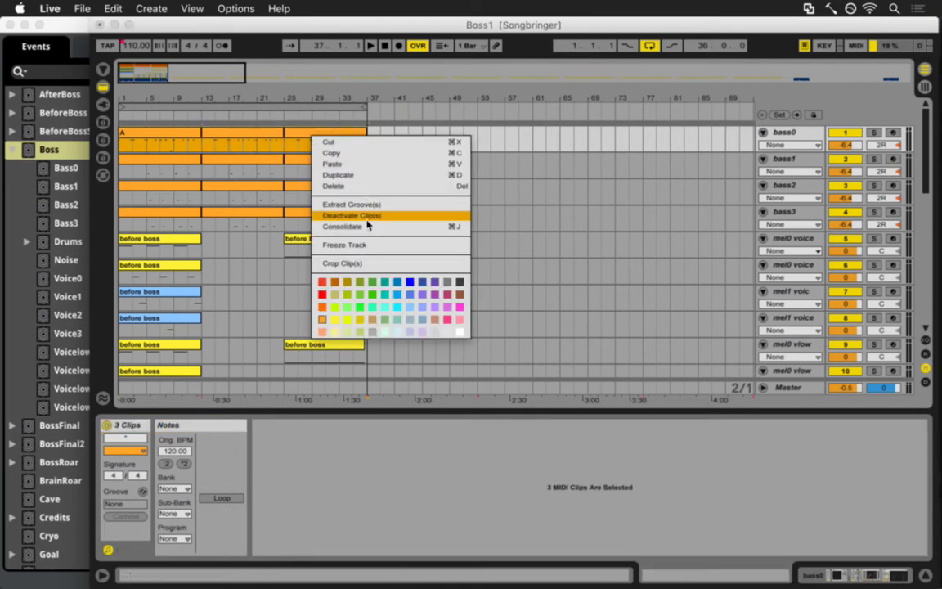
{"action": "left_click", "coordinate": [385, 226]}
- Try to consolidate the clips on tracks bass1 through the second mel0 voice between bars 1 and 37
{"action": "left_click", "coordinate": [184, 164]}
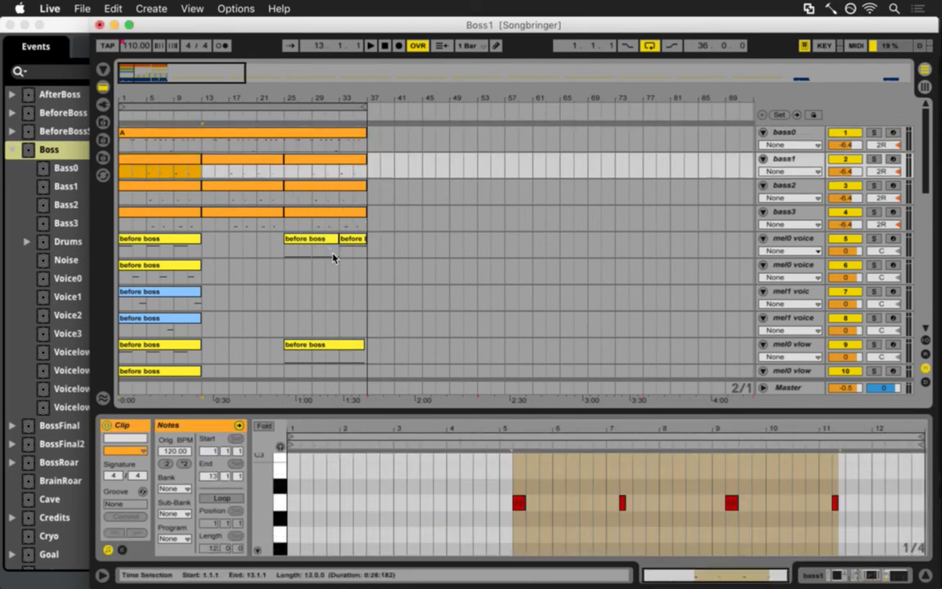
{"action": "left_click", "coordinate": [361, 279], "text": "shift"}
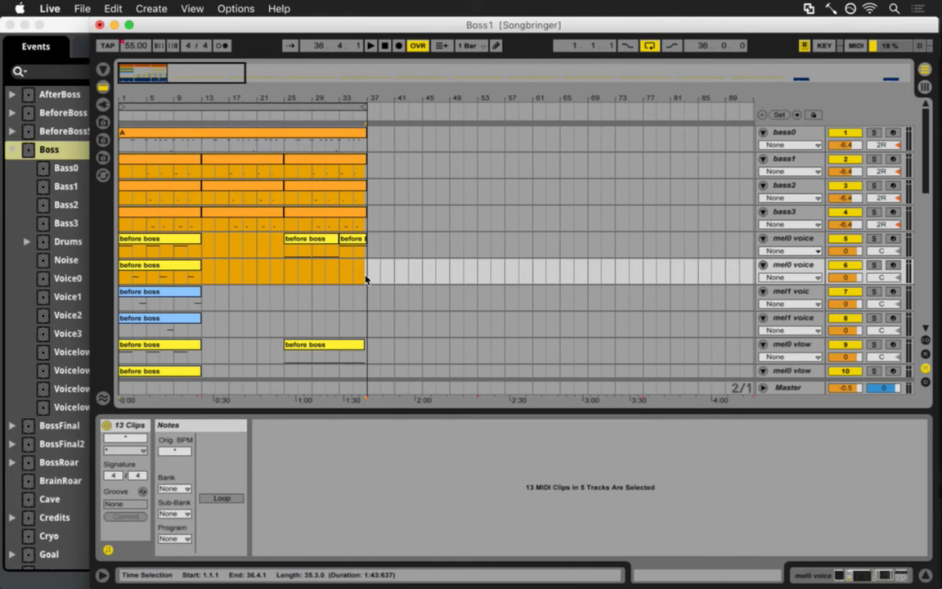
{"action": "right_click", "coordinate": [352, 162]}
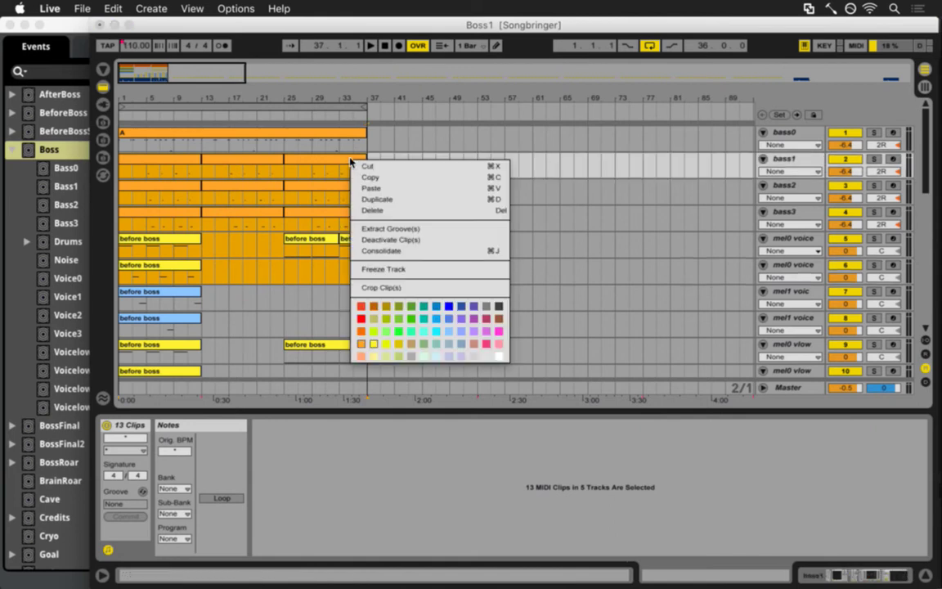
{"action": "left_click", "coordinate": [402, 251]}
{"action": "key", "text": "super+z"}
- Consolidate the clips between bars 1 and 37 on all tracks from bass1 through the last mel1 roar into one clip per track
{"action": "scroll", "coordinate": [380, 232], "scroll_direction": "down", "scroll_amount": 10}
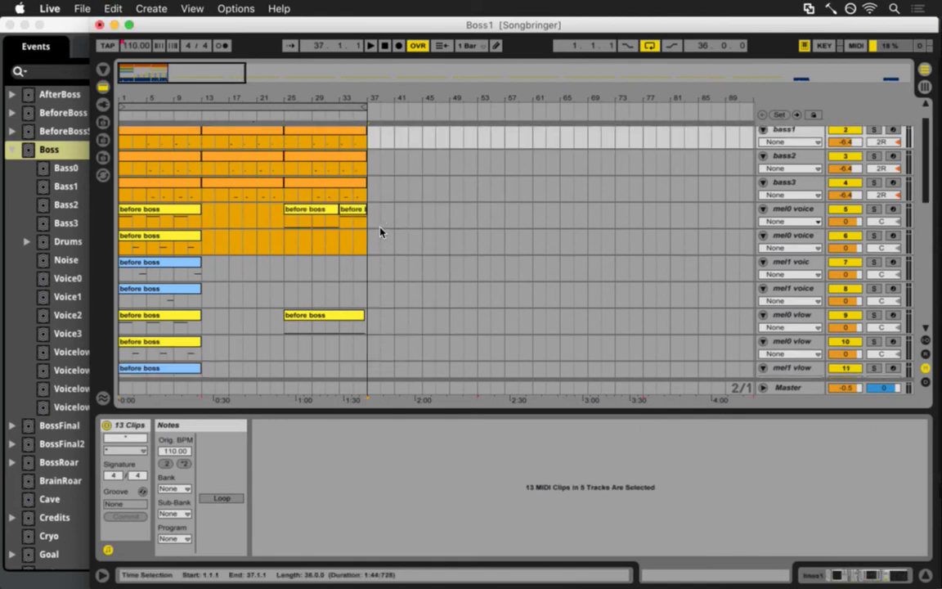
{"action": "scroll", "coordinate": [380, 231], "scroll_direction": "up", "scroll_amount": 2}
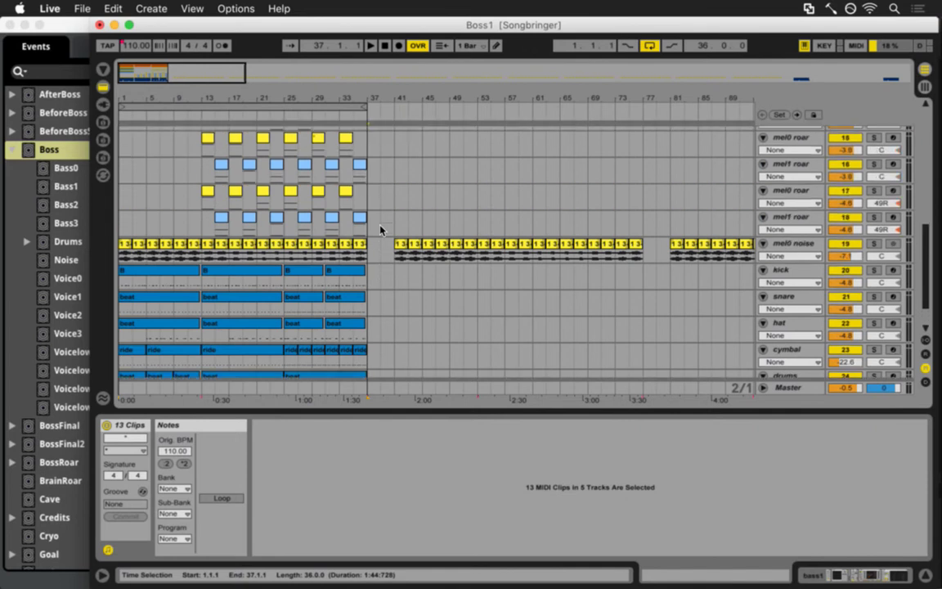
{"action": "left_click", "coordinate": [364, 228], "text": "shift"}
{"action": "right_click", "coordinate": [361, 221]}
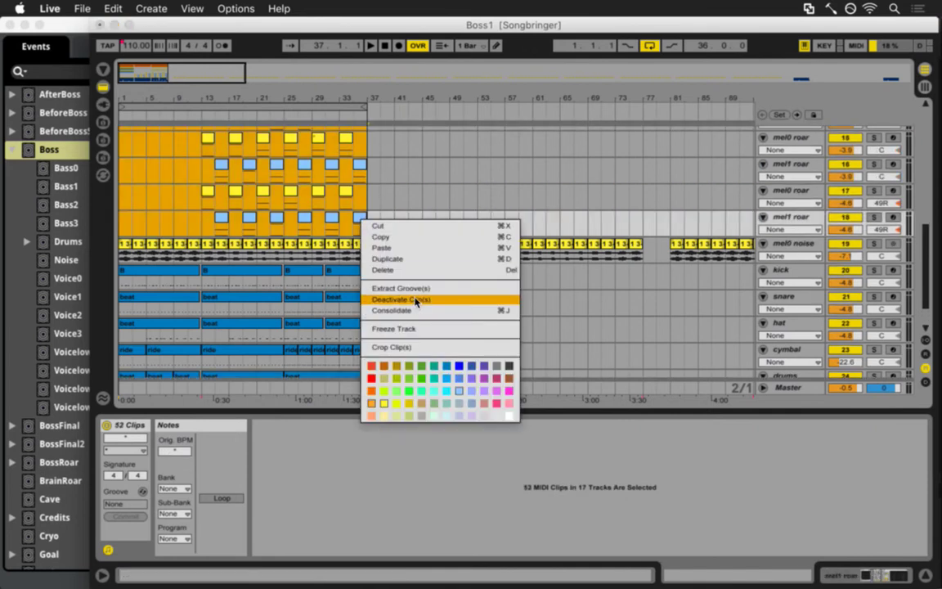
{"action": "left_click", "coordinate": [411, 312]}
- Review the consolidated bass, voice, vlow and roar clips, and the noise and drum tracks beneath them
{"action": "scroll", "coordinate": [362, 232], "scroll_direction": "up", "scroll_amount": 10}
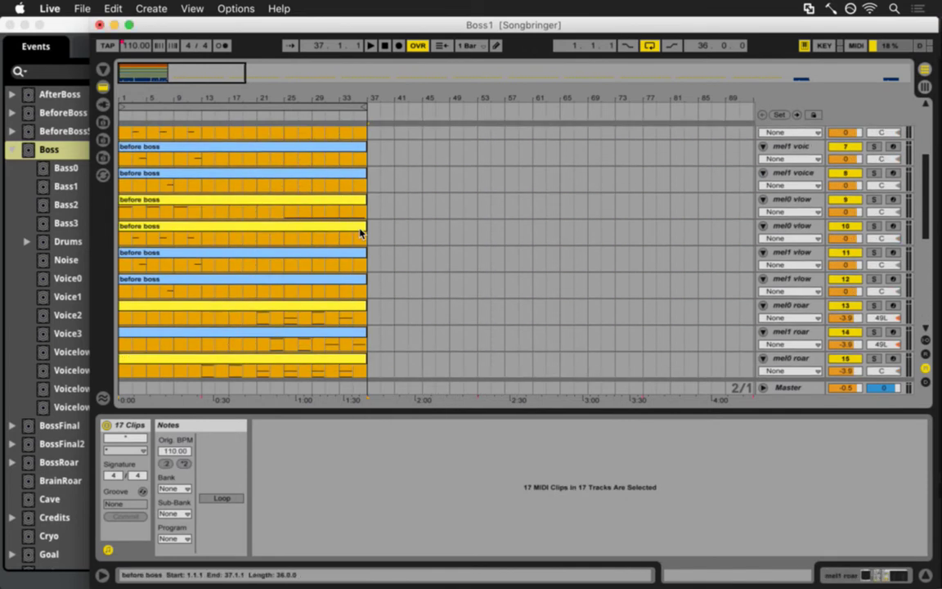
{"action": "scroll", "coordinate": [360, 233], "scroll_direction": "up", "scroll_amount": 3}
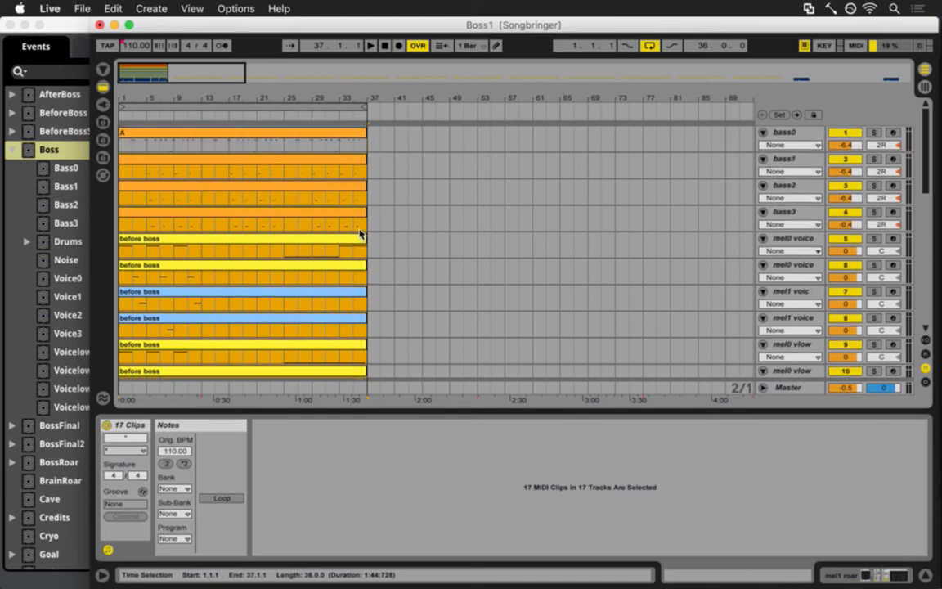
{"action": "scroll", "coordinate": [361, 233], "scroll_direction": "down", "scroll_amount": 10}
{"action": "scroll", "coordinate": [360, 233], "scroll_direction": "down", "scroll_amount": 2}
{"action": "scroll", "coordinate": [361, 233], "scroll_direction": "up", "scroll_amount": 1}
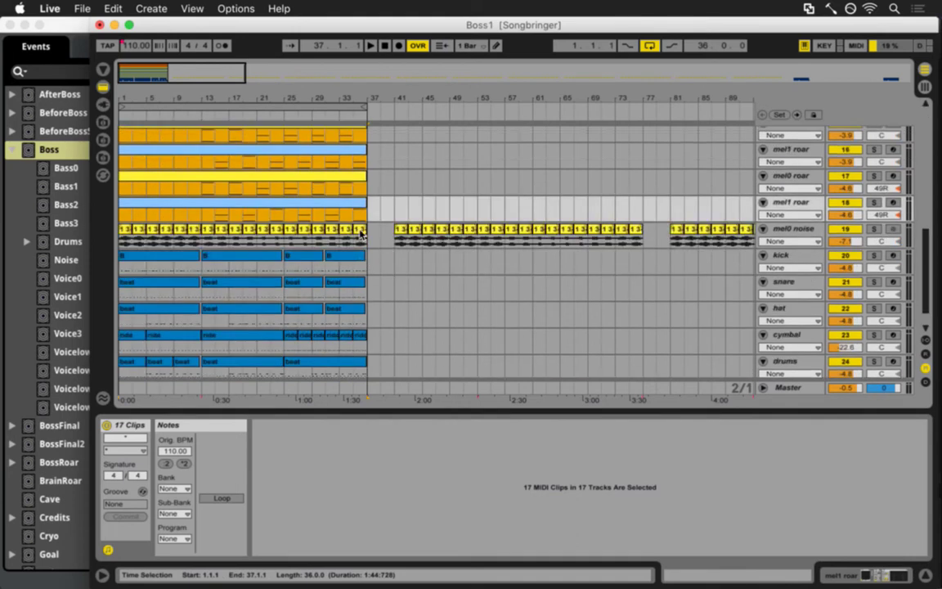
{"action": "scroll", "coordinate": [360, 233], "scroll_direction": "down", "scroll_amount": 1}
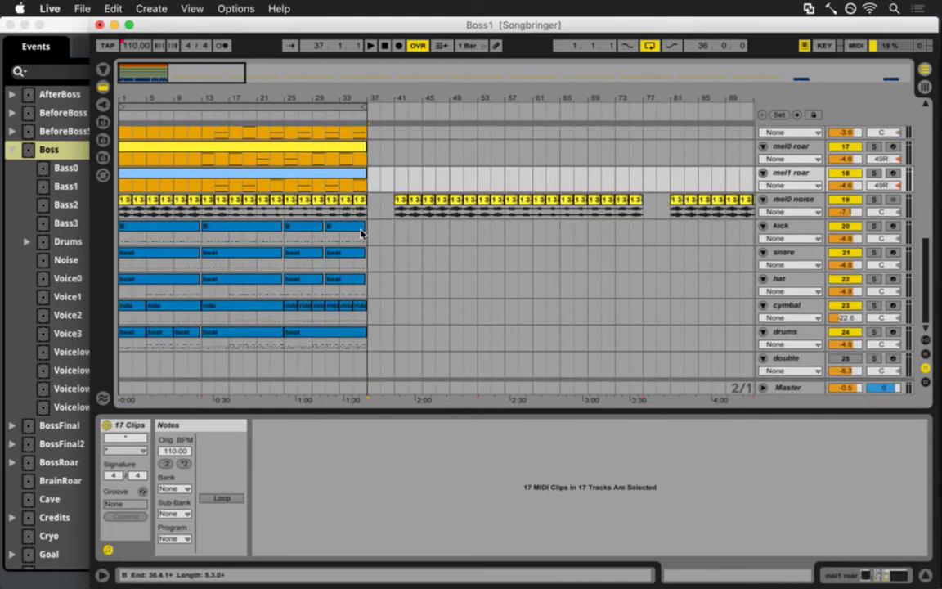
{"action": "scroll", "coordinate": [358, 233], "scroll_direction": "up", "scroll_amount": 15}
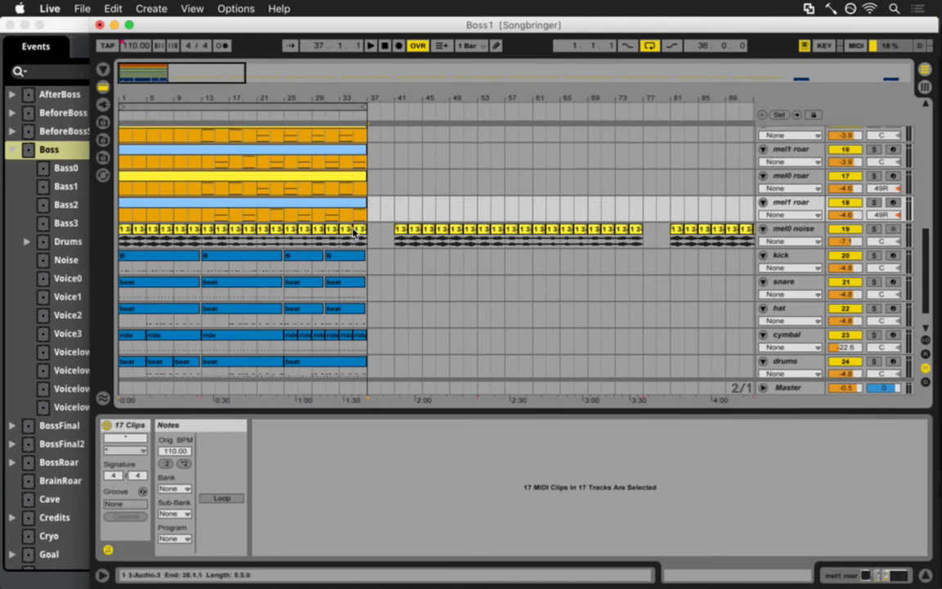
- Clear the "before boss" name from the consolidated clips on the four mel0 and mel1 voice tracks
{"action": "left_click", "coordinate": [137, 242]}
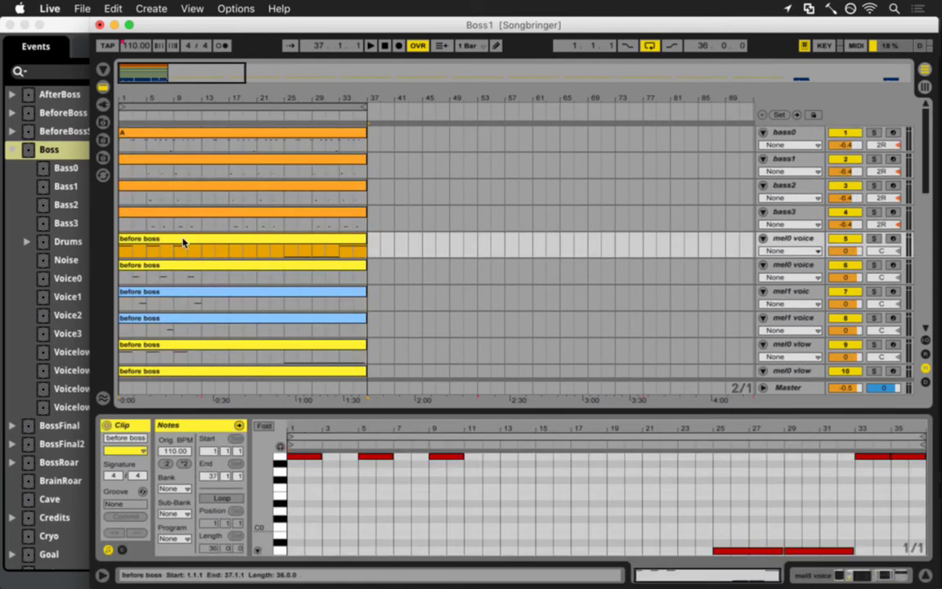
{"action": "left_click", "coordinate": [175, 271]}
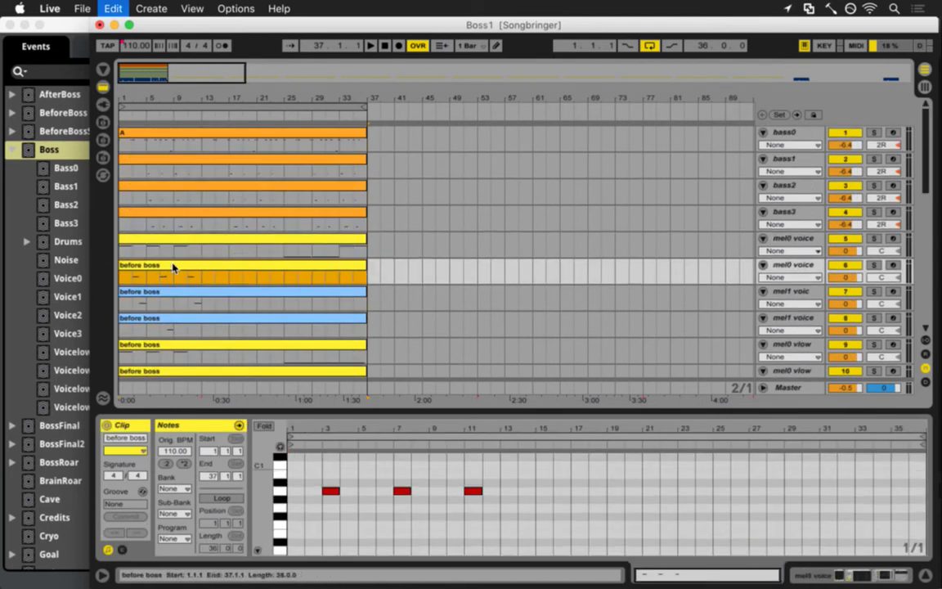
{"action": "left_click", "coordinate": [196, 297]}
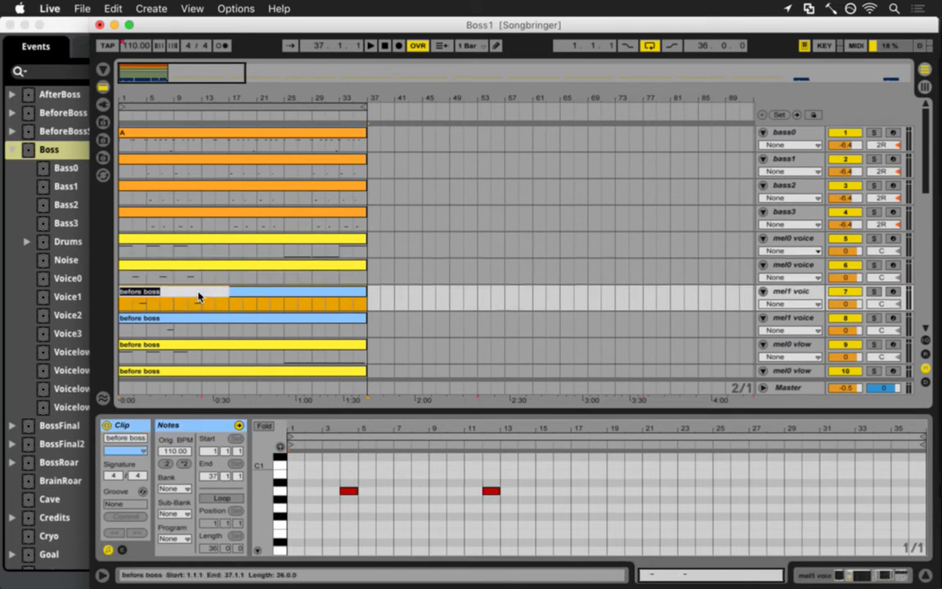
{"action": "left_click", "coordinate": [193, 320]}
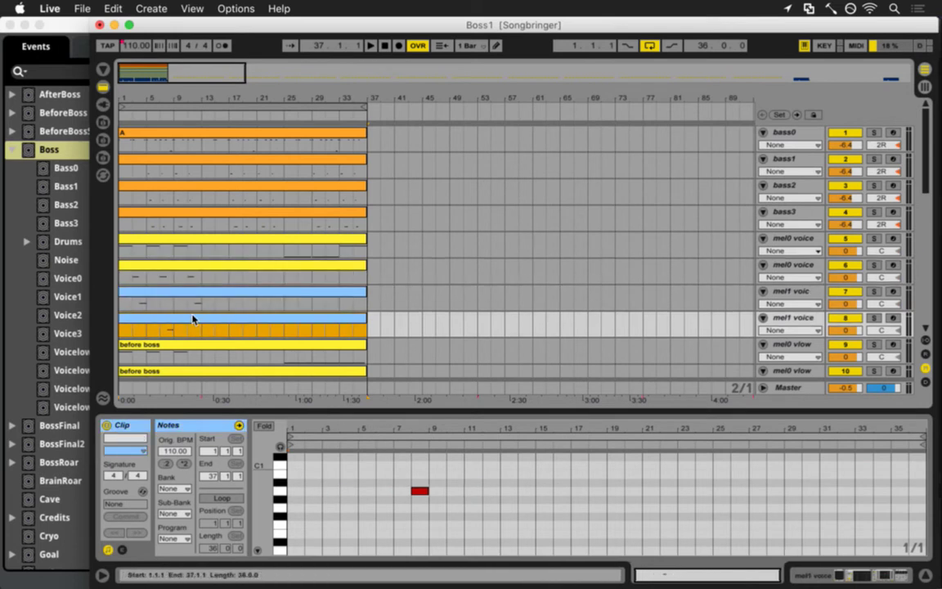
- Clear the "before boss" name from the clips on the four mel0 and mel1 vlow tracks, and save the set
{"action": "left_click", "coordinate": [196, 344]}
{"action": "scroll", "coordinate": [263, 336], "scroll_direction": "down", "scroll_amount": 2}
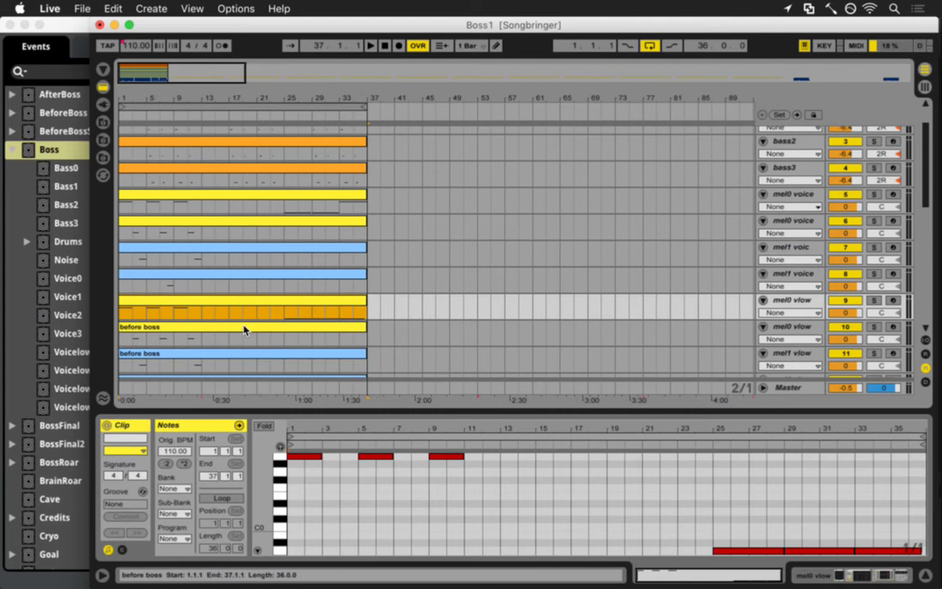
{"action": "left_click", "coordinate": [204, 328]}
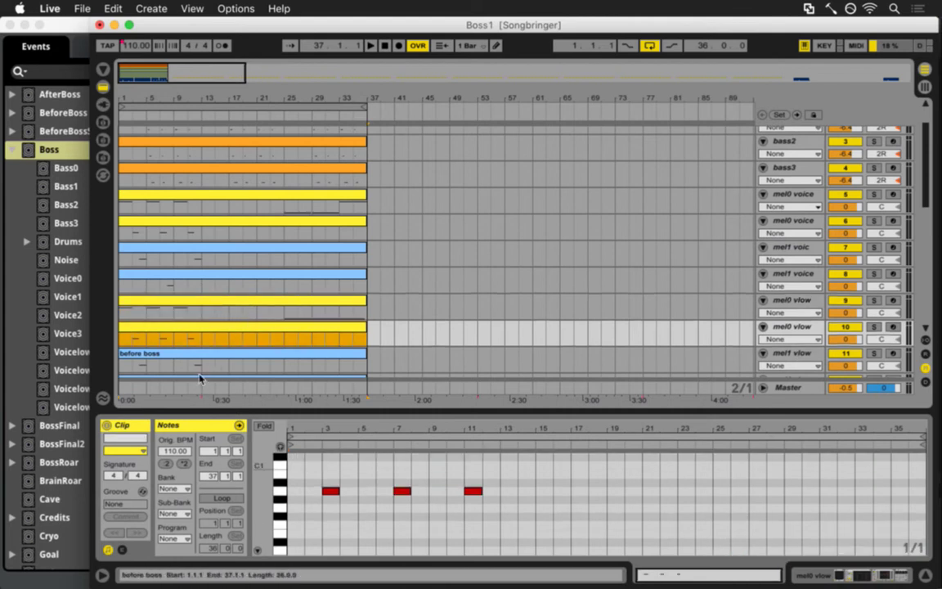
{"action": "left_click", "coordinate": [217, 356]}
{"action": "scroll", "coordinate": [255, 342], "scroll_direction": "down", "scroll_amount": 5}
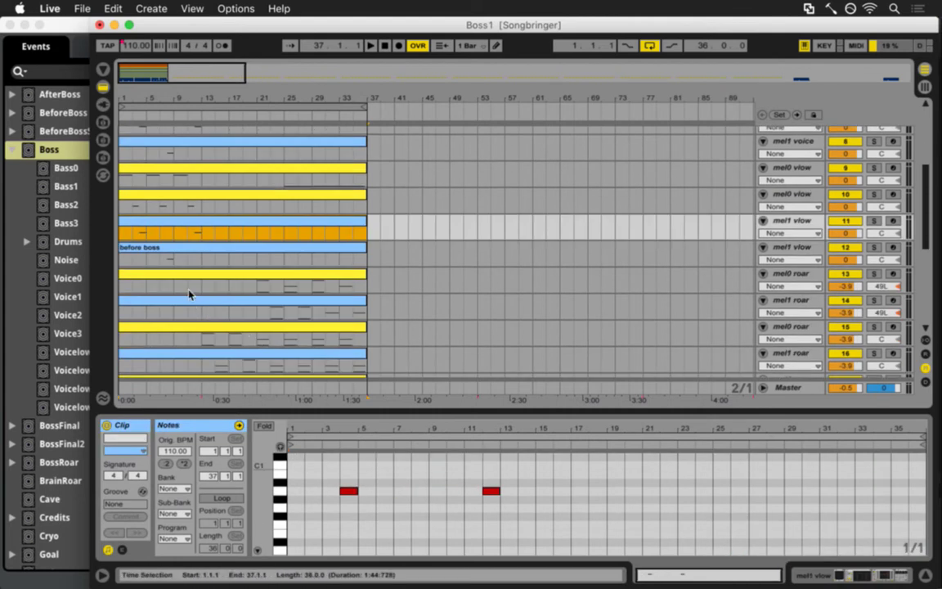
{"action": "left_click", "coordinate": [179, 248]}
{"action": "key", "text": "super+s"}
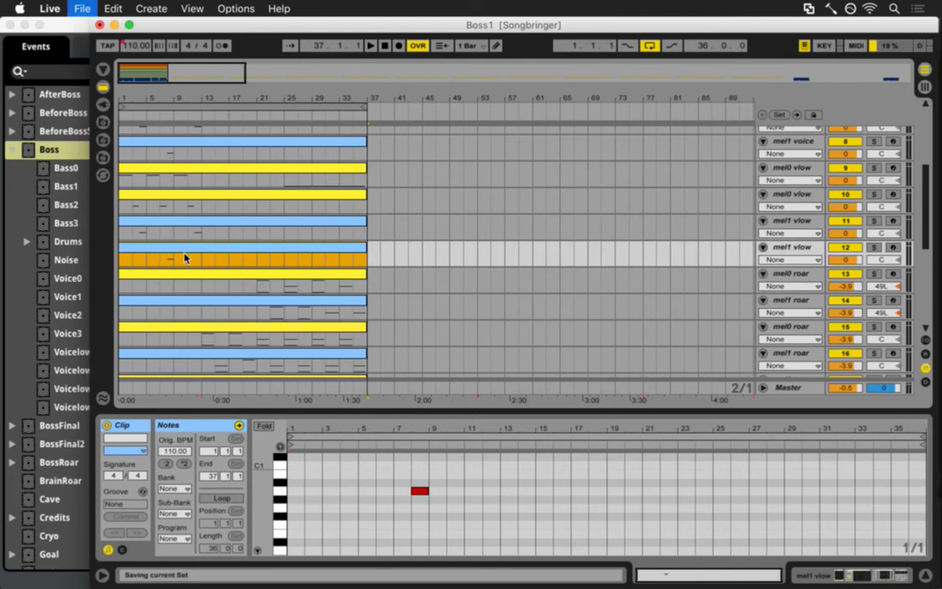
- Play back the arrangement from the start, from bar 9 and from bar 17
{"action": "scroll", "coordinate": [155, 167], "scroll_direction": "up", "scroll_amount": 7}
{"action": "key", "text": "super+a"}
{"action": "key", "text": "space"}
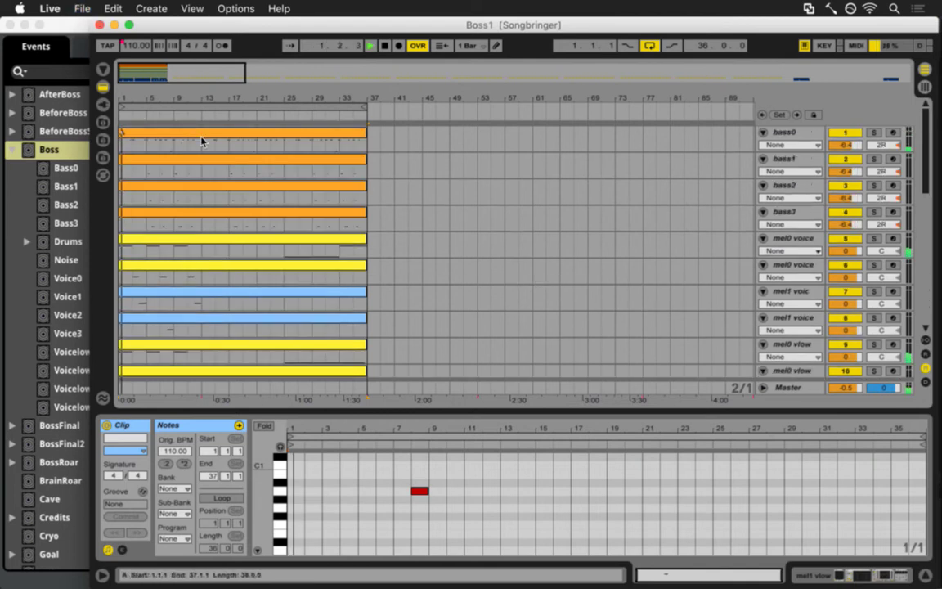
{"action": "key", "text": "space"}
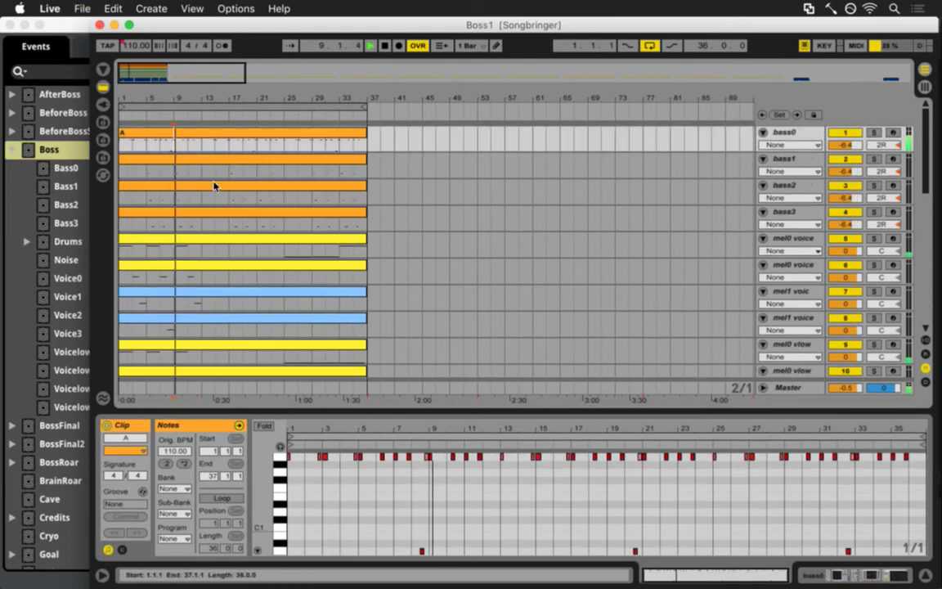
{"action": "key", "text": "space"}
{"action": "left_click", "coordinate": [233, 147]}
{"action": "key", "text": "space"}
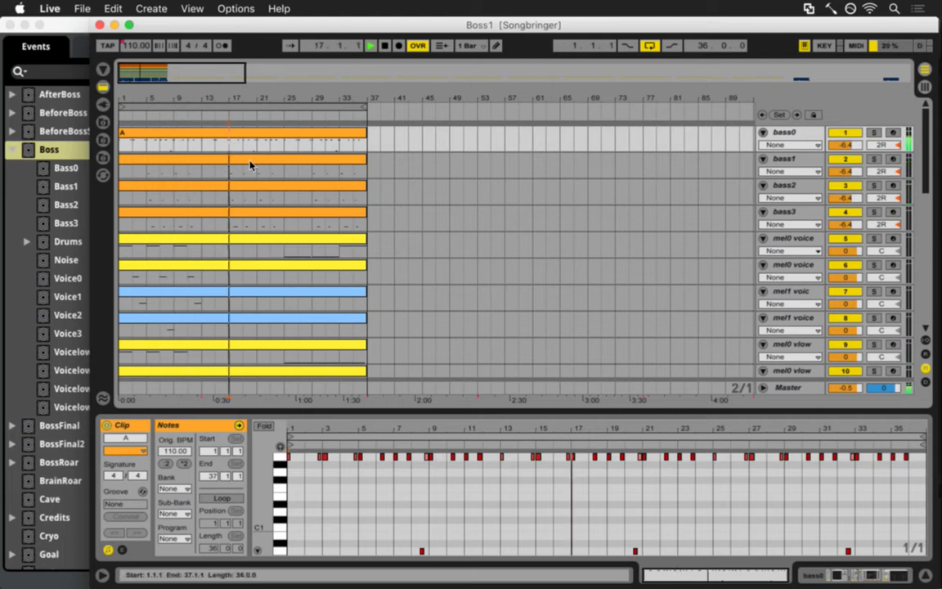
- Switch to Gameshow to check the recording, and minimise its window to return to Ableton Live
{"action": "key", "text": "super+Tab"}
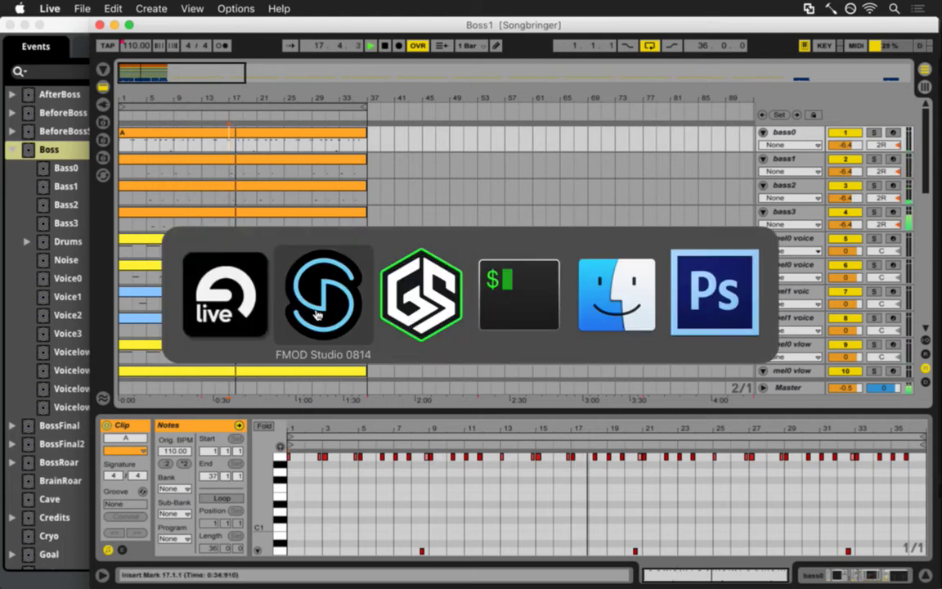
{"action": "left_click", "coordinate": [403, 317]}
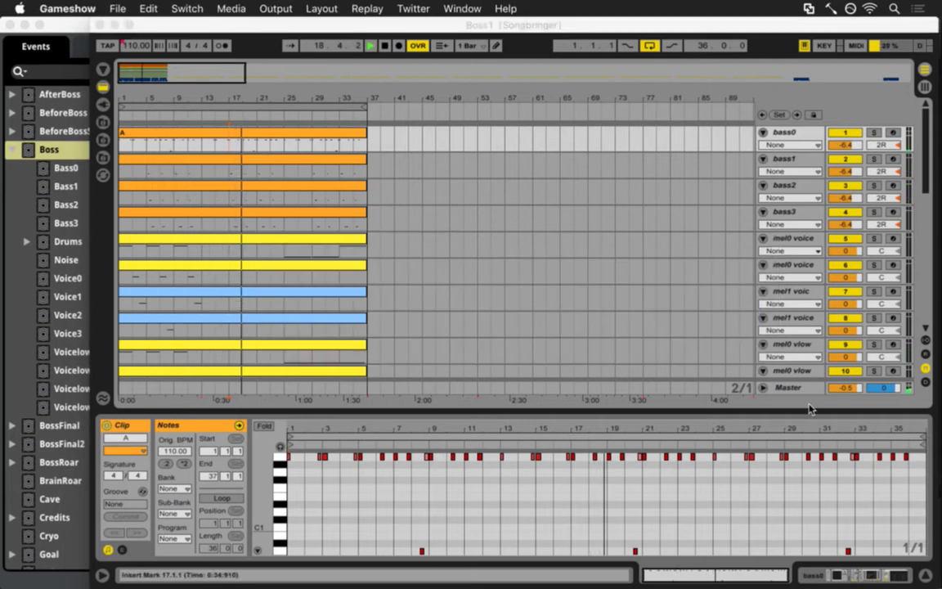
{"action": "key", "text": "F4"}
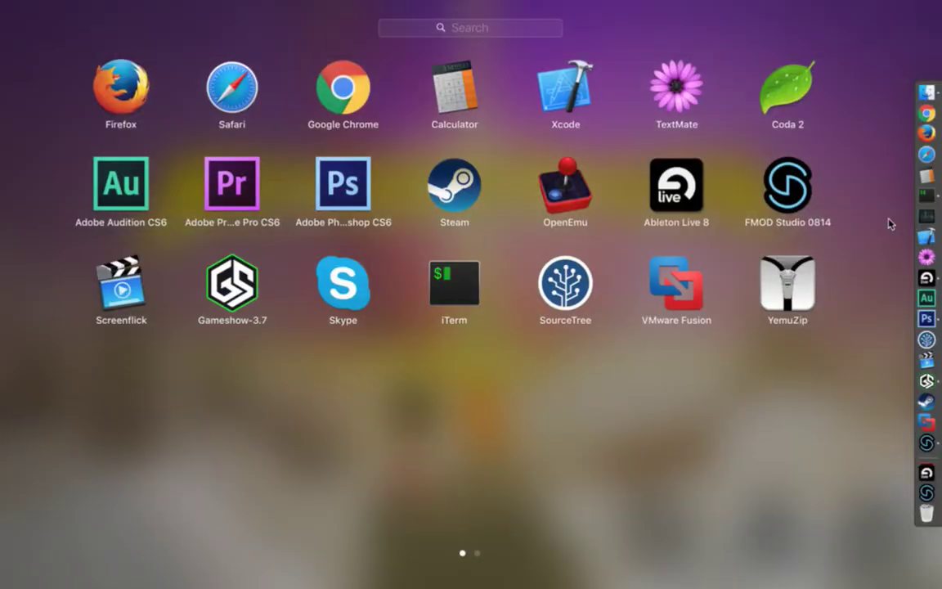
{"action": "left_click", "coordinate": [926, 380]}
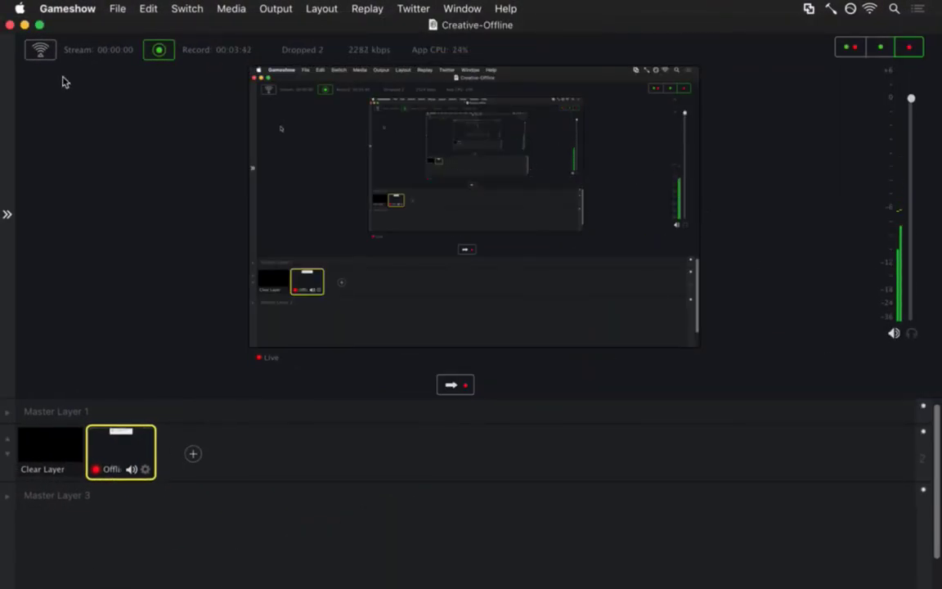
{"action": "left_click", "coordinate": [24, 25]}
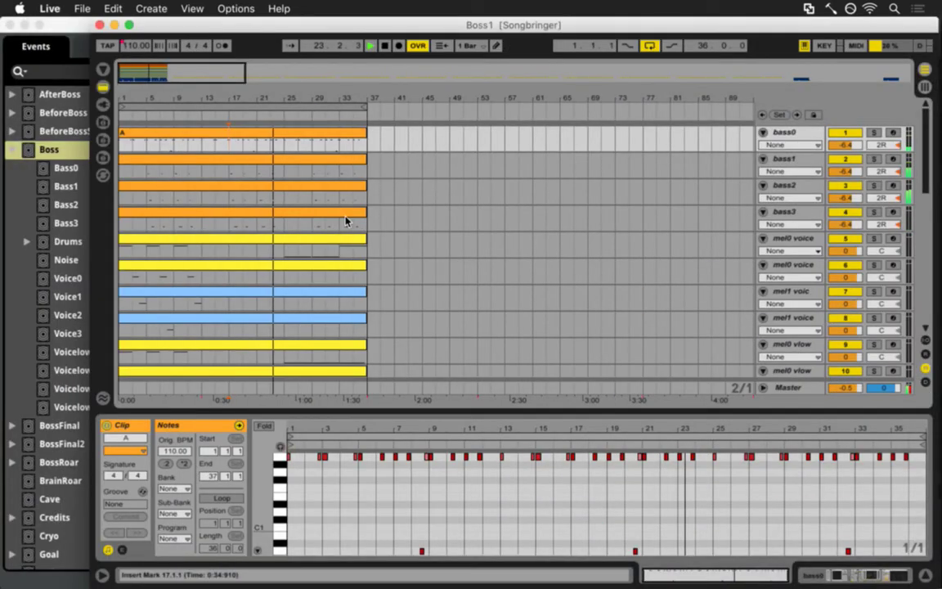
- Stop playback and fold all tracks from bass0 through double
{"action": "scroll", "coordinate": [344, 239], "scroll_direction": "down", "scroll_amount": 6}
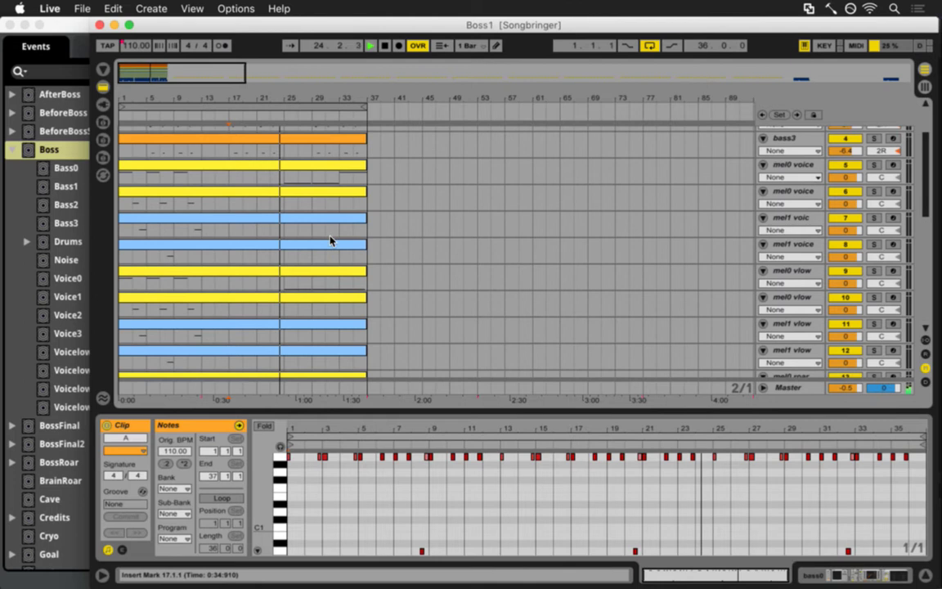
{"action": "scroll", "coordinate": [332, 239], "scroll_direction": "down", "scroll_amount": 4}
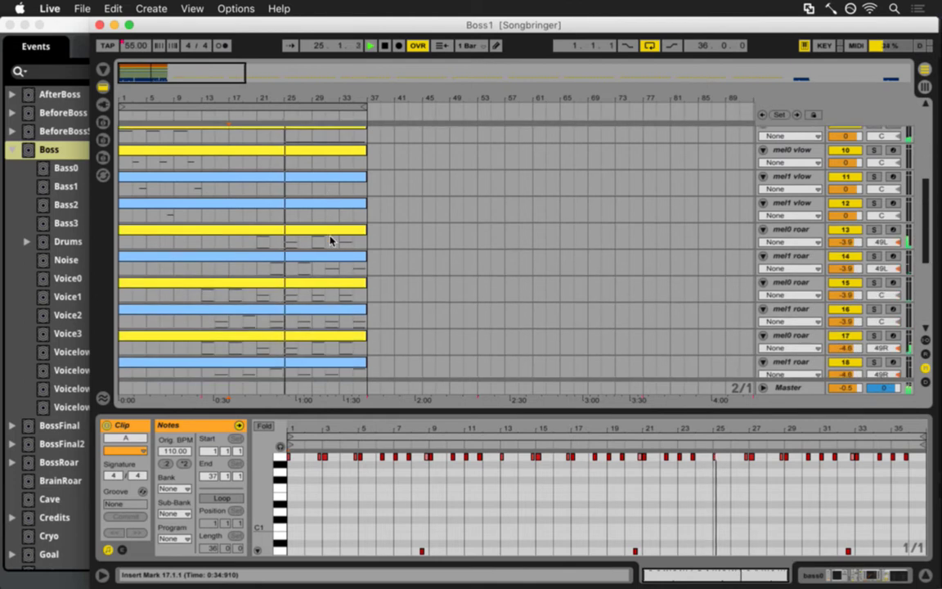
{"action": "scroll", "coordinate": [332, 239], "scroll_direction": "down", "scroll_amount": 6}
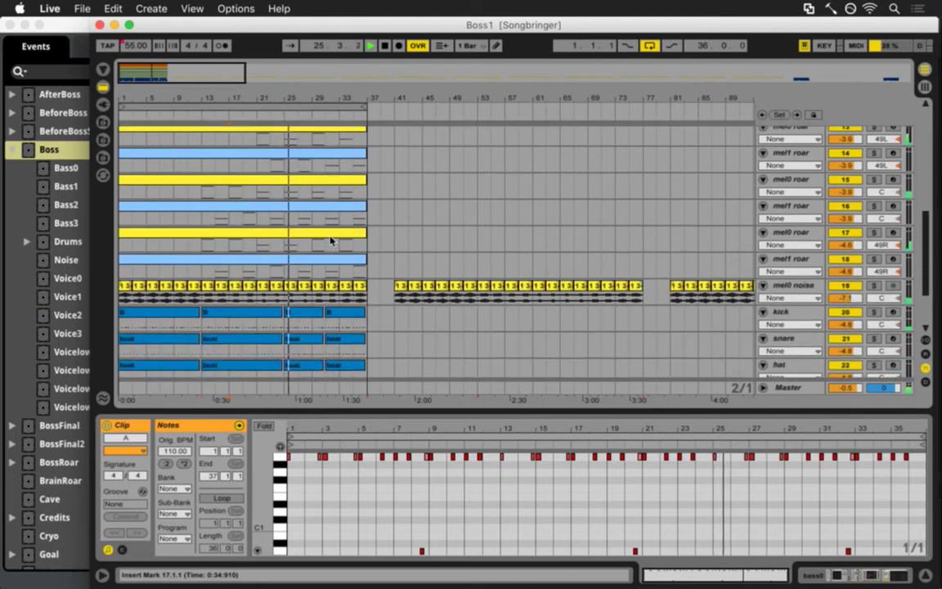
{"action": "scroll", "coordinate": [331, 240], "scroll_direction": "down", "scroll_amount": 2}
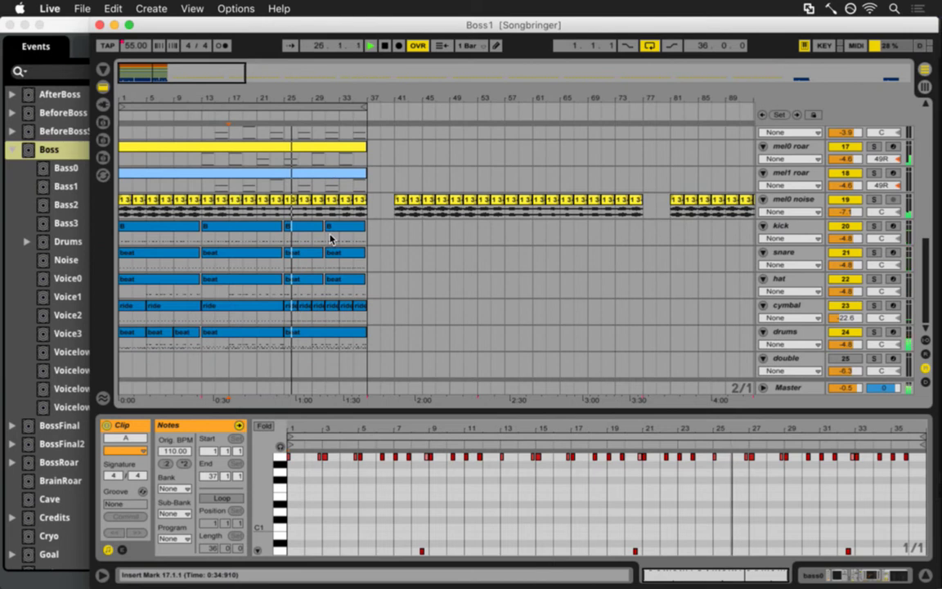
{"action": "scroll", "coordinate": [324, 133], "scroll_direction": "up", "scroll_amount": 15}
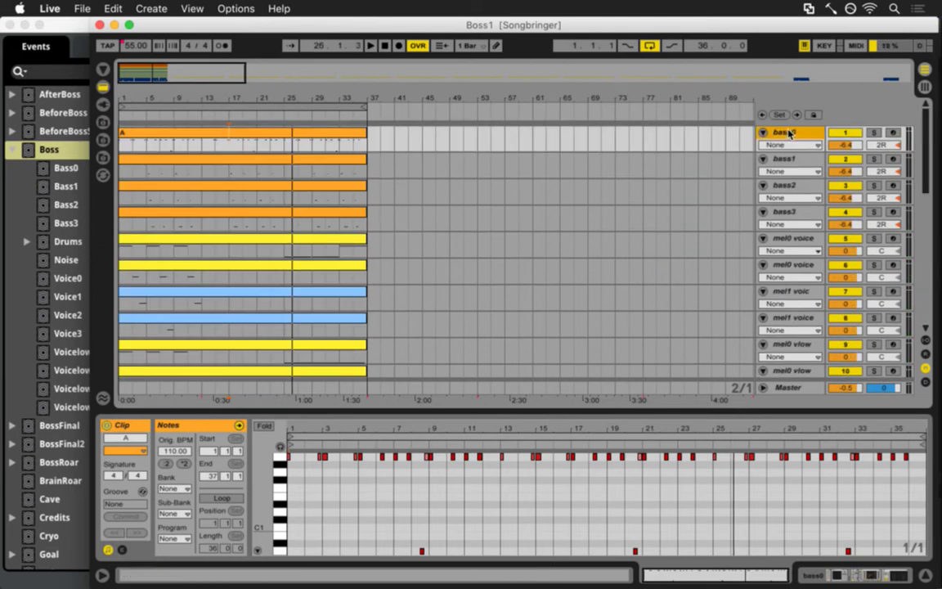
{"action": "scroll", "coordinate": [805, 152], "scroll_direction": "down", "scroll_amount": 15}
{"action": "left_click", "coordinate": [793, 361]}
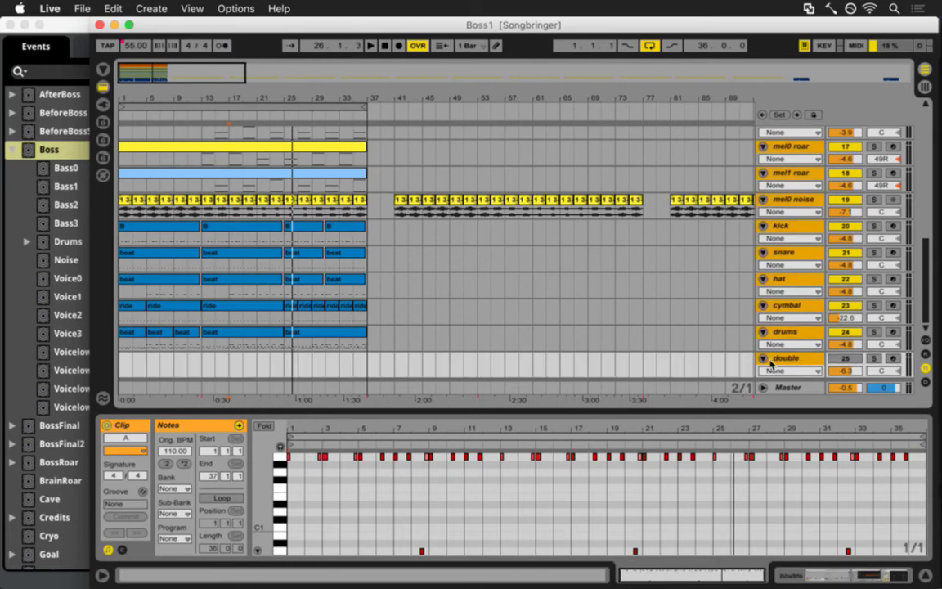
{"action": "left_click", "coordinate": [763, 358], "text": "alt"}
- Select and copy the 36-bar clips on the 18 tracks from bass0 through the last mel1 roar
{"action": "scroll", "coordinate": [731, 315], "scroll_direction": "up", "scroll_amount": 10}
{"action": "left_click", "coordinate": [244, 133]}
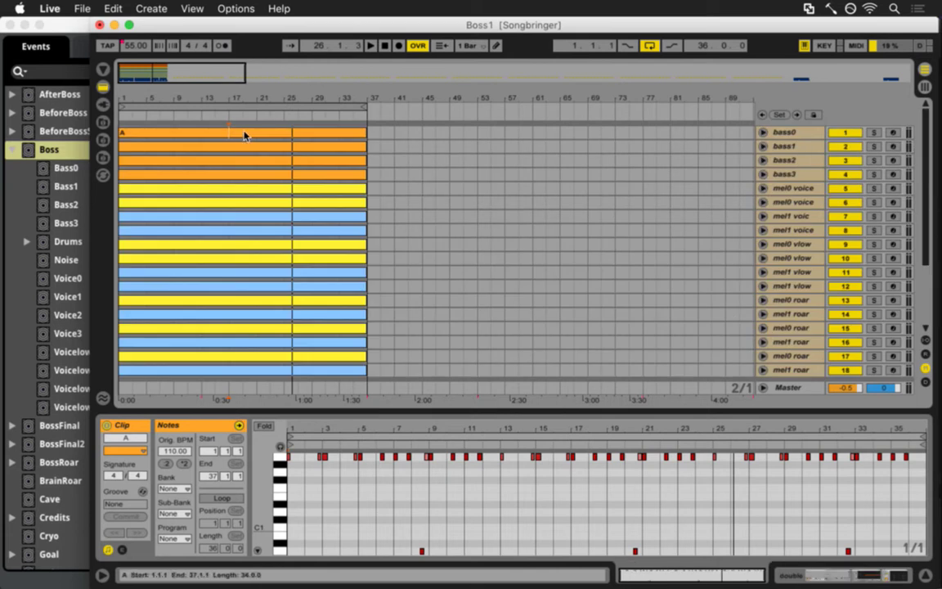
{"action": "scroll", "coordinate": [273, 159], "scroll_direction": "down", "scroll_amount": 5}
{"action": "left_click", "coordinate": [350, 280], "text": "shift"}
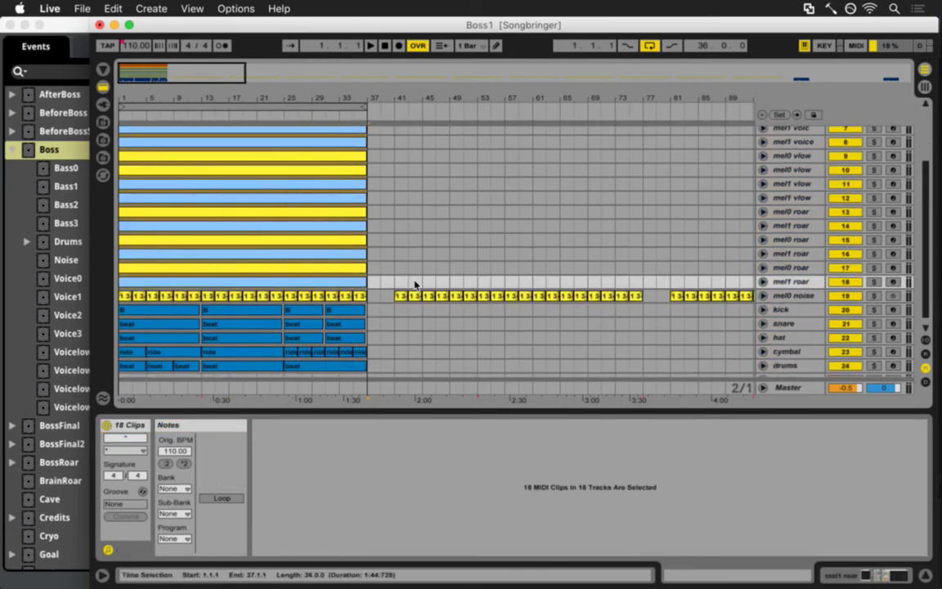
{"action": "left_click_drag", "start_coordinate": [385, 99], "coordinate": [384, 90]}
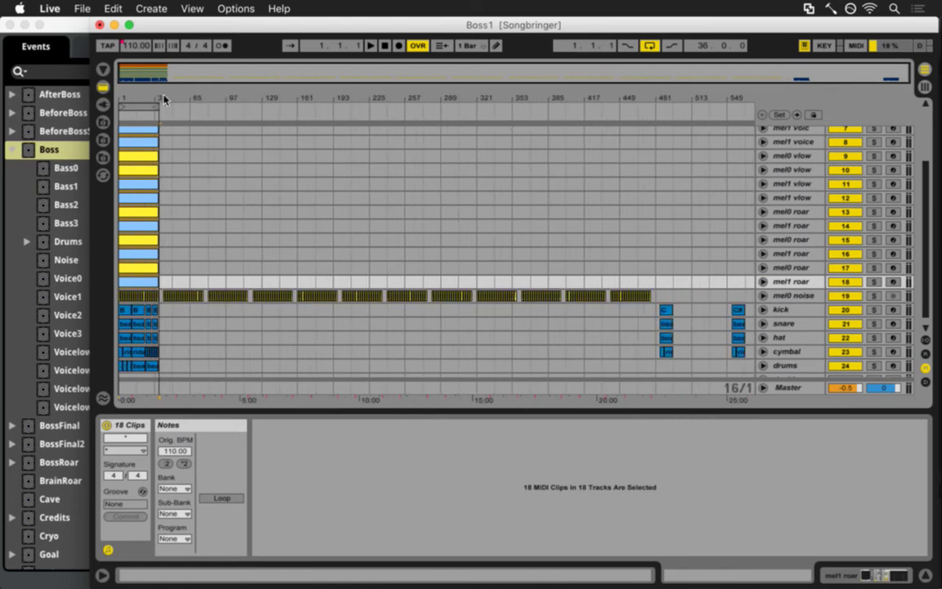
- Paste the copied 18-track clip block at bar 41, starting on the bass0 track
{"action": "scroll", "coordinate": [249, 175], "scroll_direction": "up", "scroll_amount": 3}
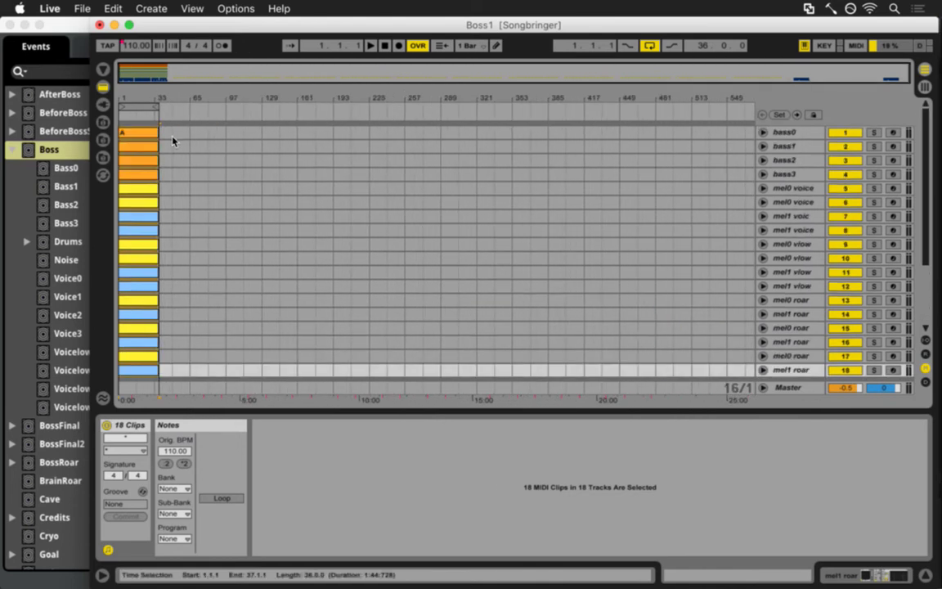
{"action": "left_click", "coordinate": [148, 98]}
{"action": "left_click_drag", "start_coordinate": [148, 99], "coordinate": [149, 106]}
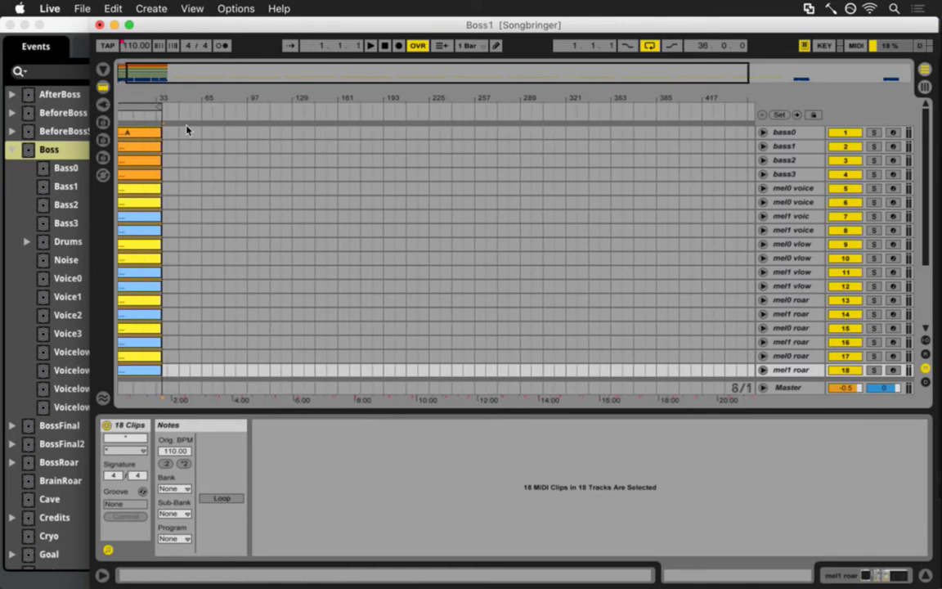
{"action": "left_click", "coordinate": [170, 133]}
{"action": "key", "text": "super+v"}
- Paste the 18-track clip block again at bars 81, 121, 161 and 201
{"action": "key", "text": "super+v"}
{"action": "left_click", "coordinate": [234, 136]}
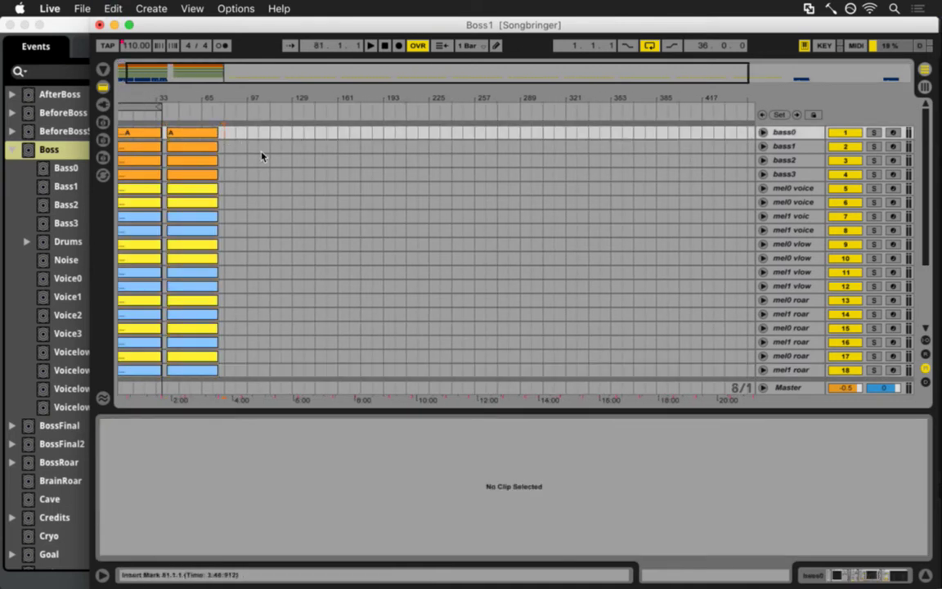
{"action": "key", "text": "super+v"}
{"action": "left_click", "coordinate": [283, 135]}
{"action": "key", "text": "super+v"}
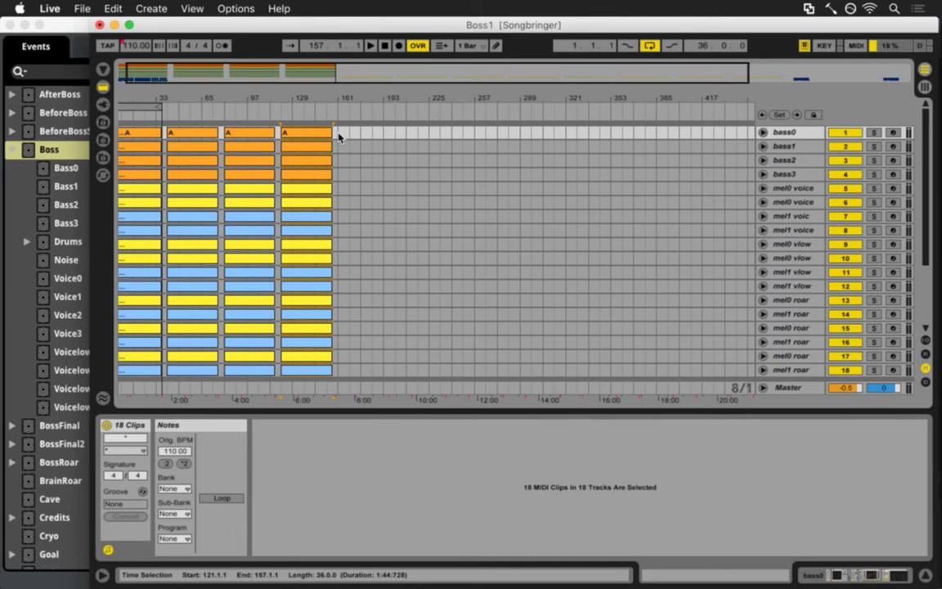
{"action": "left_click", "coordinate": [337, 132]}
{"action": "key", "text": "super+v"}
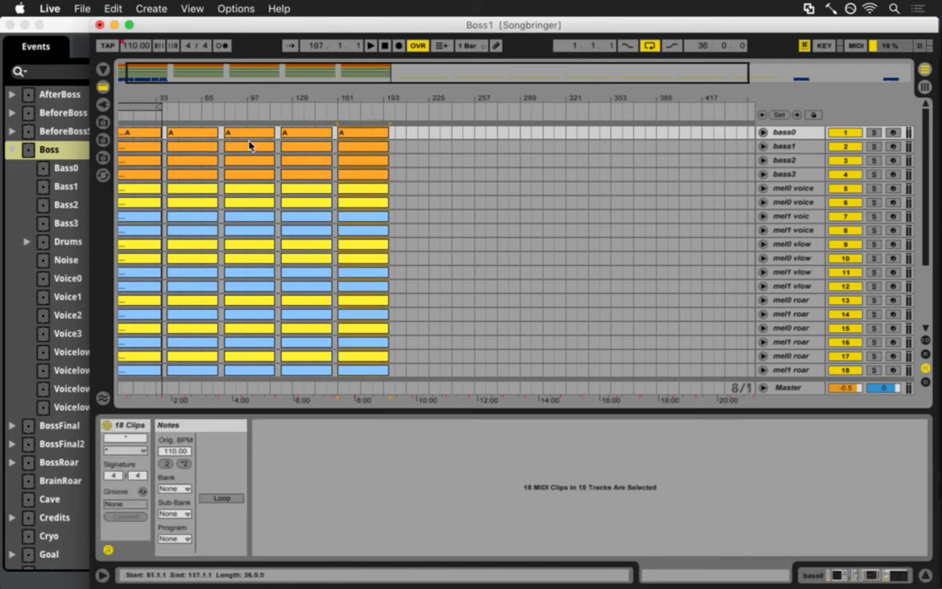
{"action": "left_click", "coordinate": [399, 135]}
{"action": "key", "text": "super+v"}
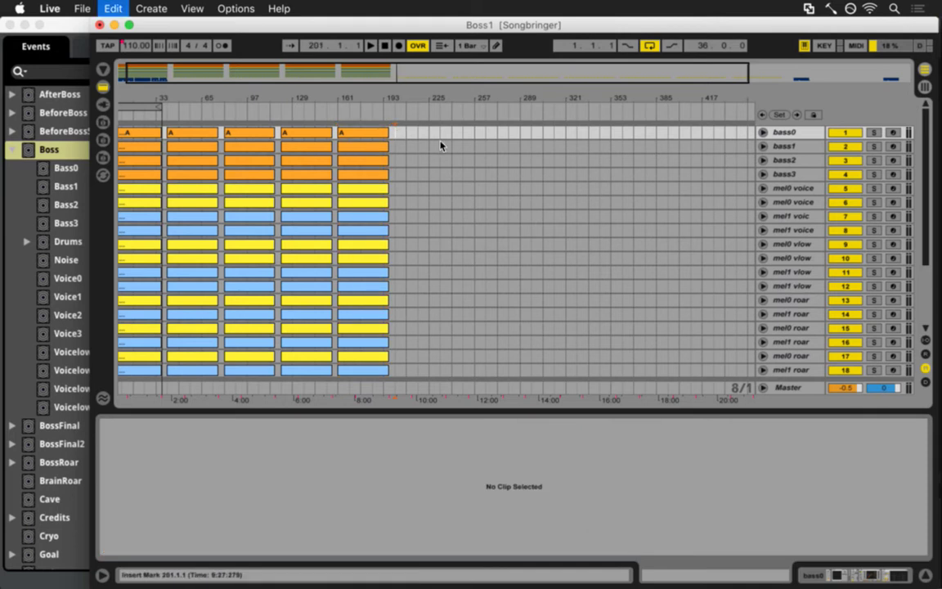
- Add further copies of the 18-track clip block at bars 241, 281 and 321
{"action": "left_click", "coordinate": [476, 145]}
{"action": "key", "text": "super+v"}
{"action": "left_click", "coordinate": [555, 144]}
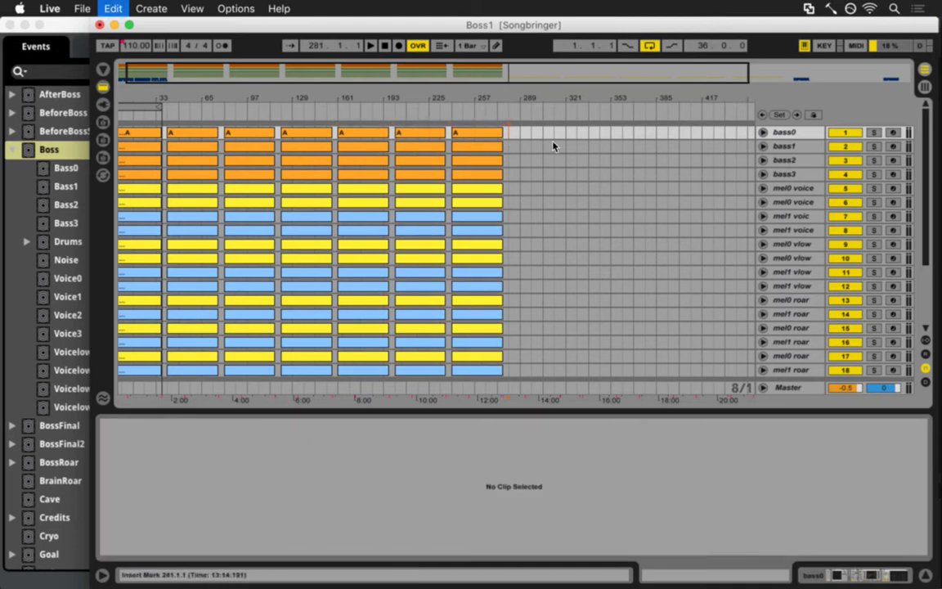
{"action": "key", "text": "super+v"}
{"action": "left_click", "coordinate": [617, 187]}
{"action": "key", "text": "super+v"}
- Complete the series of 18-track clip blocks with copies at bars 361, 401 and 441
{"action": "left_click", "coordinate": [662, 173]}
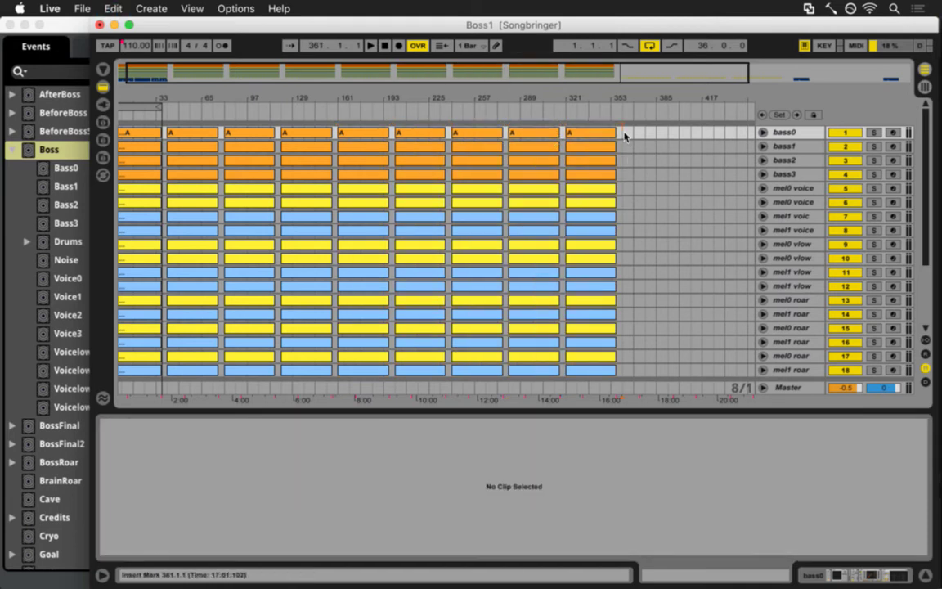
{"action": "key", "text": "super+v"}
{"action": "left_click", "coordinate": [707, 163]}
{"action": "key", "text": "super+v"}
{"action": "left_click", "coordinate": [679, 179]}
{"action": "key", "text": "super+v"}
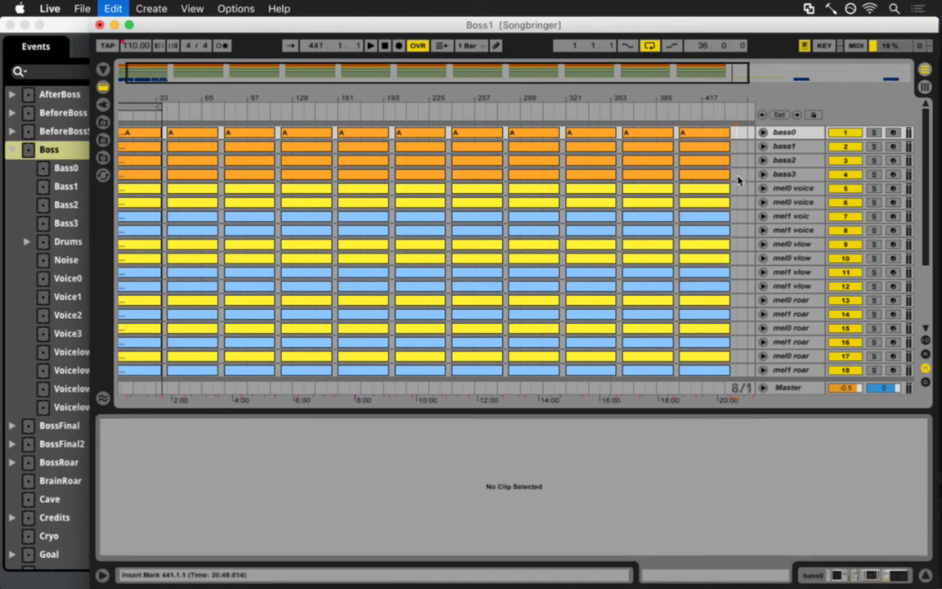
- Rename the bass0 clip at bar 41 as A#
{"action": "left_click", "coordinate": [194, 137]}
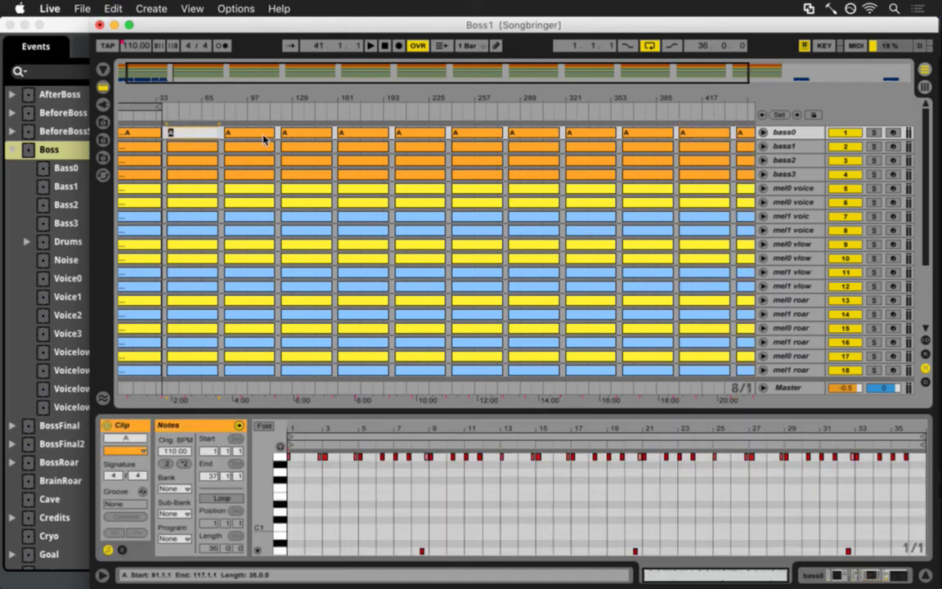
{"action": "key", "text": "Return"}
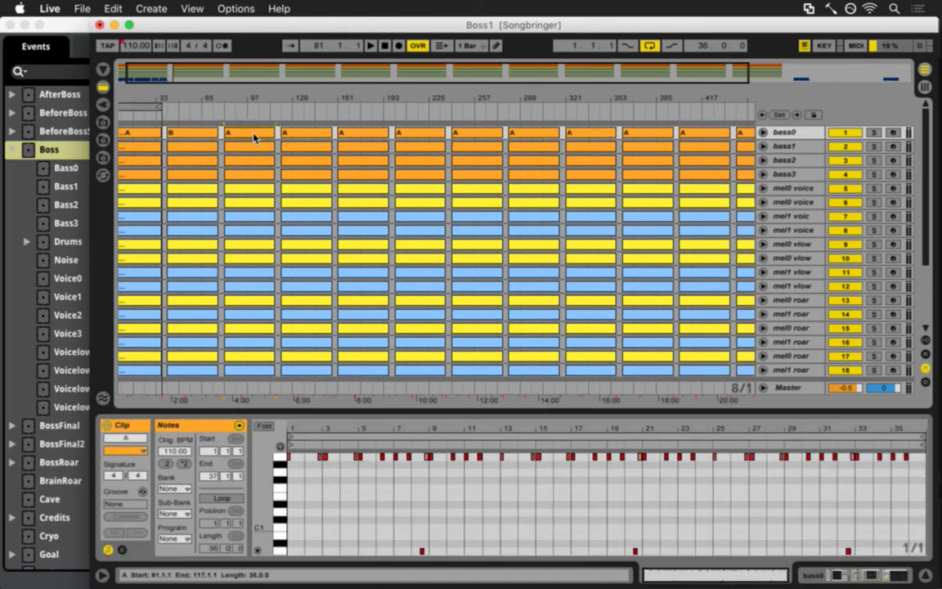
{"action": "left_click", "coordinate": [190, 141]}
{"action": "left_click", "coordinate": [199, 135]}
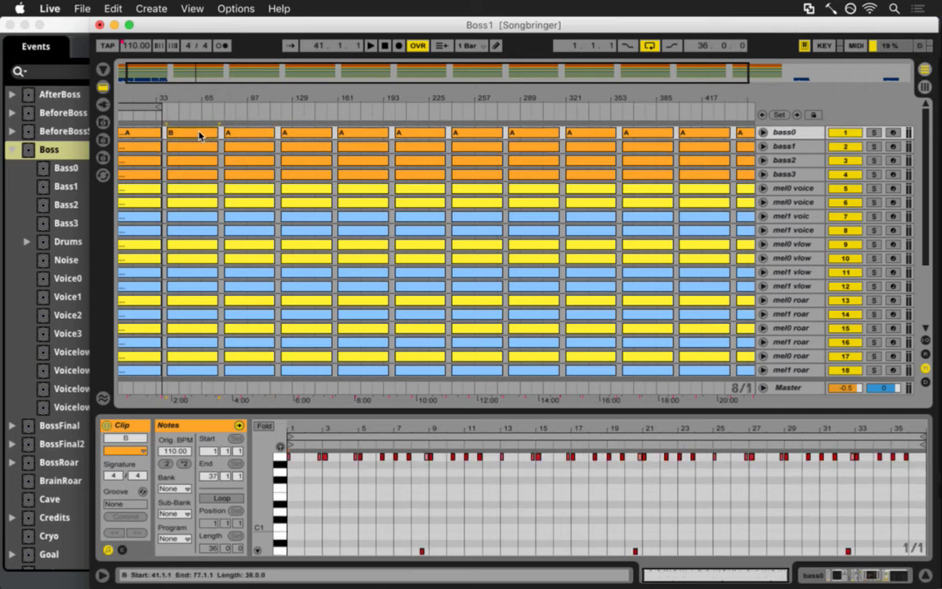
{"action": "key", "text": "super+r"}
{"action": "type", "text": "A#"}
{"action": "key", "text": "Return"}
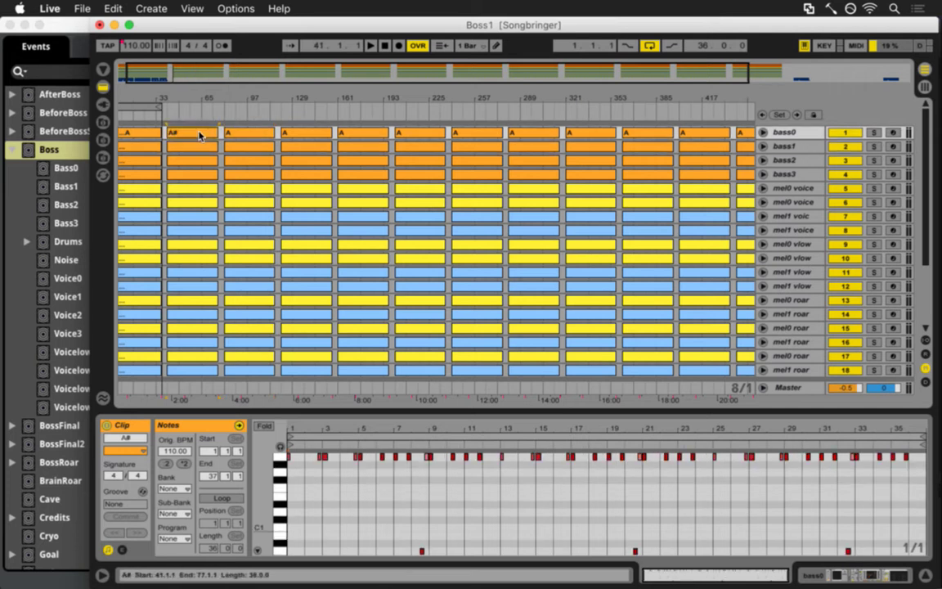
- Rename the bass0 clip at bar 81 as B and the one at bar 121 as C
{"action": "key", "text": "super+r"}
{"action": "type", "text": "B"}
{"action": "key", "text": "Return"}
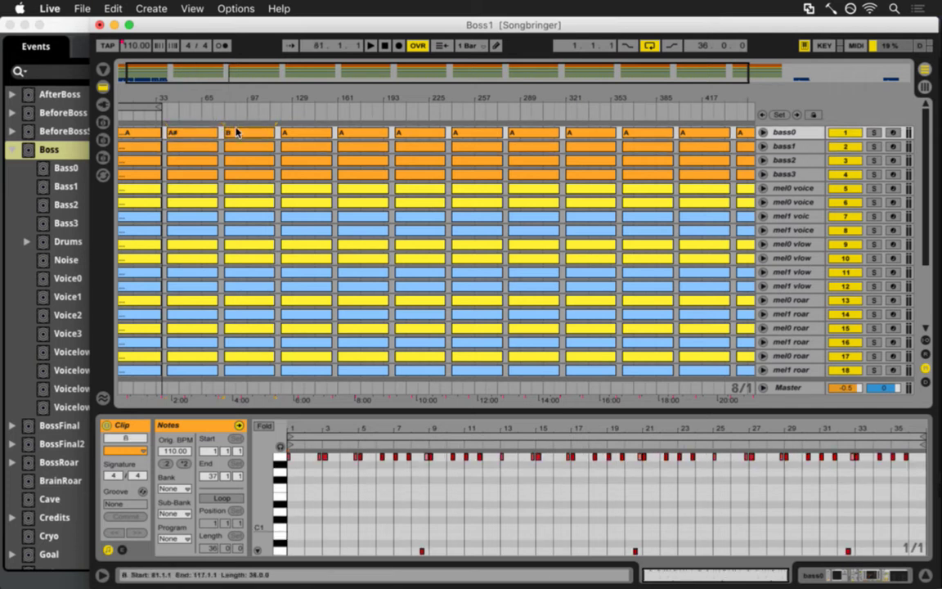
{"action": "left_click", "coordinate": [308, 139]}
{"action": "key", "text": "super+r"}
{"action": "type", "text": "C"}
{"action": "key", "text": "Return"}
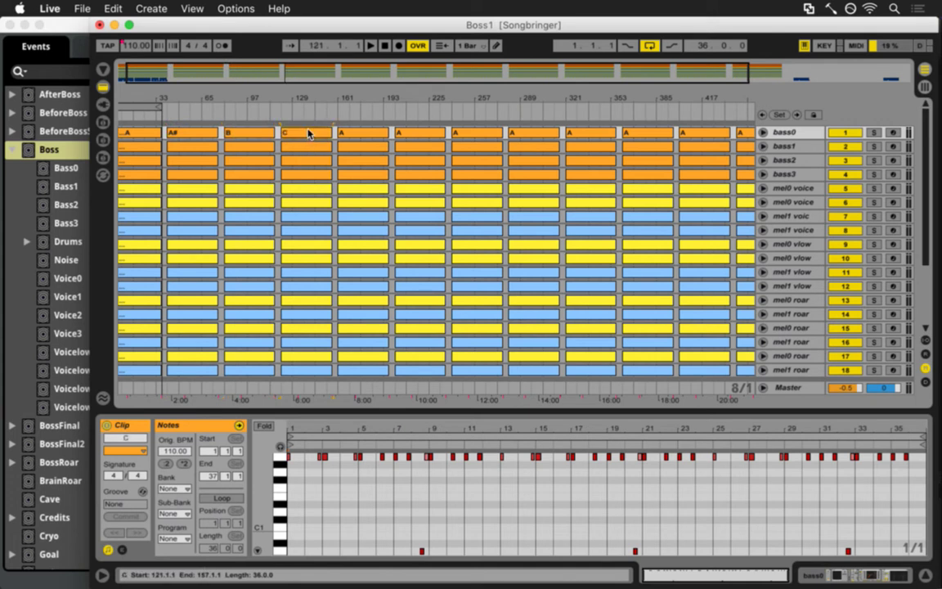
- Rename the bass0 clip at bar 161 as C# and the one at bar 201 as D
{"action": "left_click", "coordinate": [353, 140]}
{"action": "key", "text": "super+r"}
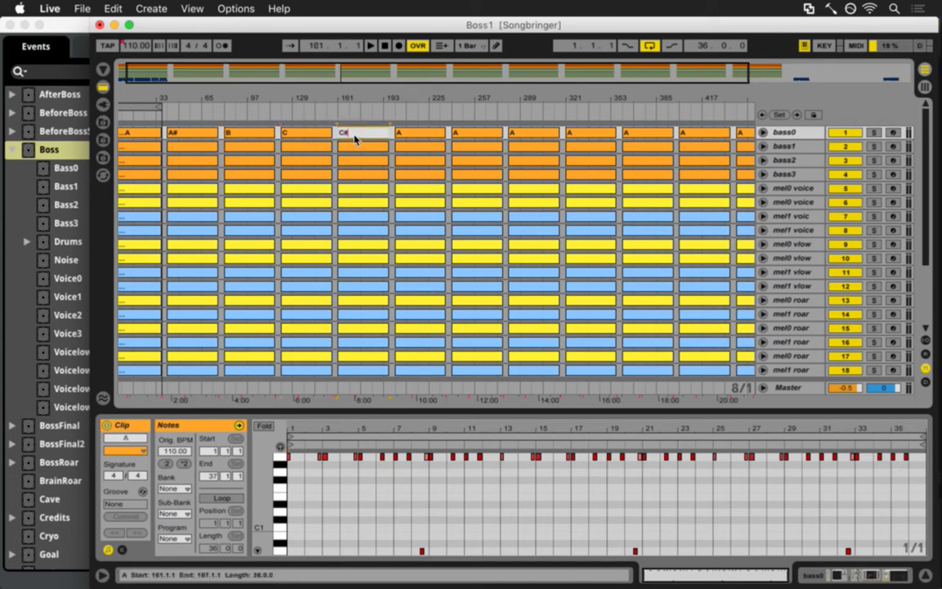
{"action": "type", "text": "C#"}
{"action": "key", "text": "Return"}
{"action": "key", "text": "super+r"}
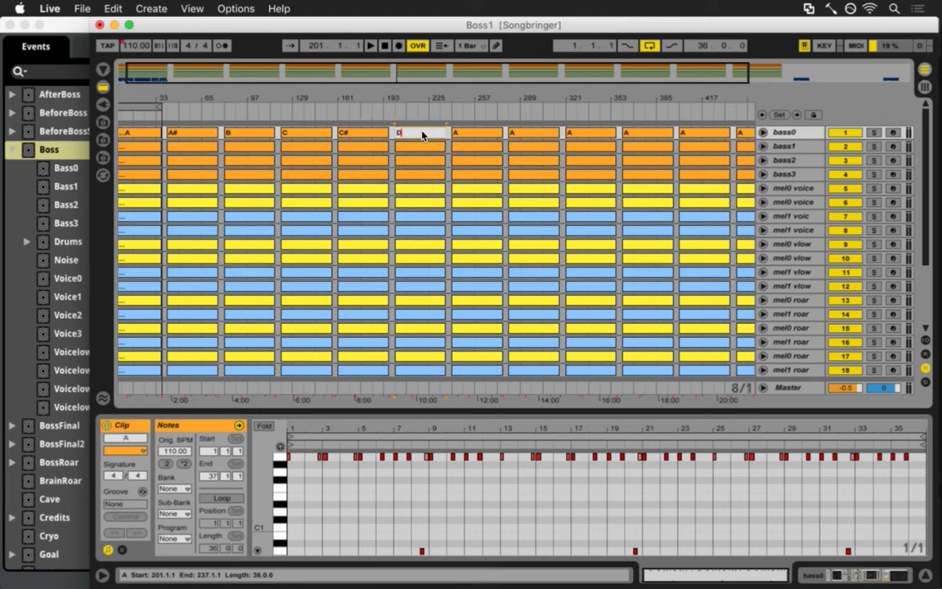
{"action": "type", "text": "D"}
{"action": "key", "text": "Return"}
{"action": "left_click", "coordinate": [464, 135]}
{"action": "key", "text": "super+r"}
{"action": "type", "text": "E"}
{"action": "key", "text": "Return"}
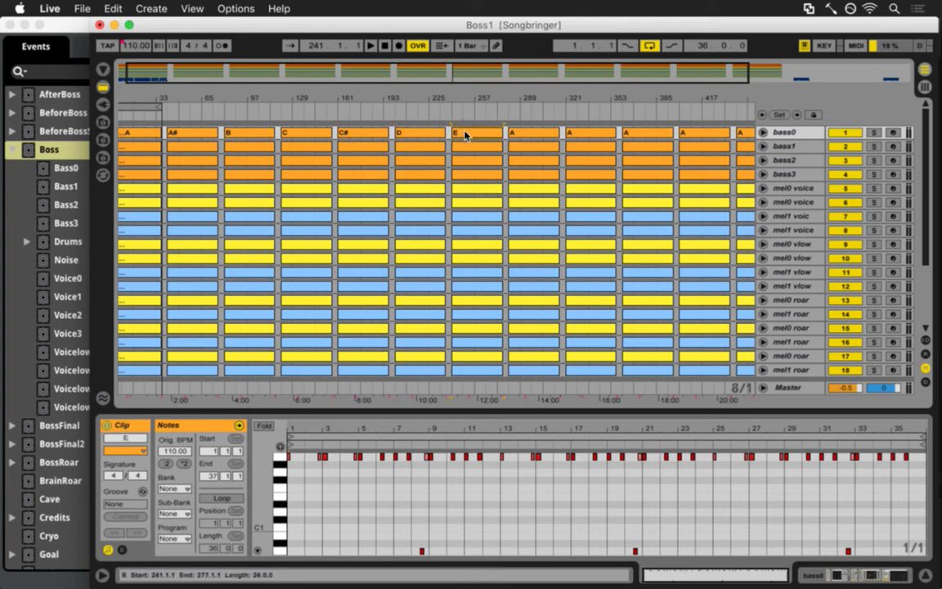
- Rename the bass0 clip at bar 241 as D#
{"action": "left_click", "coordinate": [485, 137]}
{"action": "key", "text": "super+r"}
{"action": "type", "text": "D"}
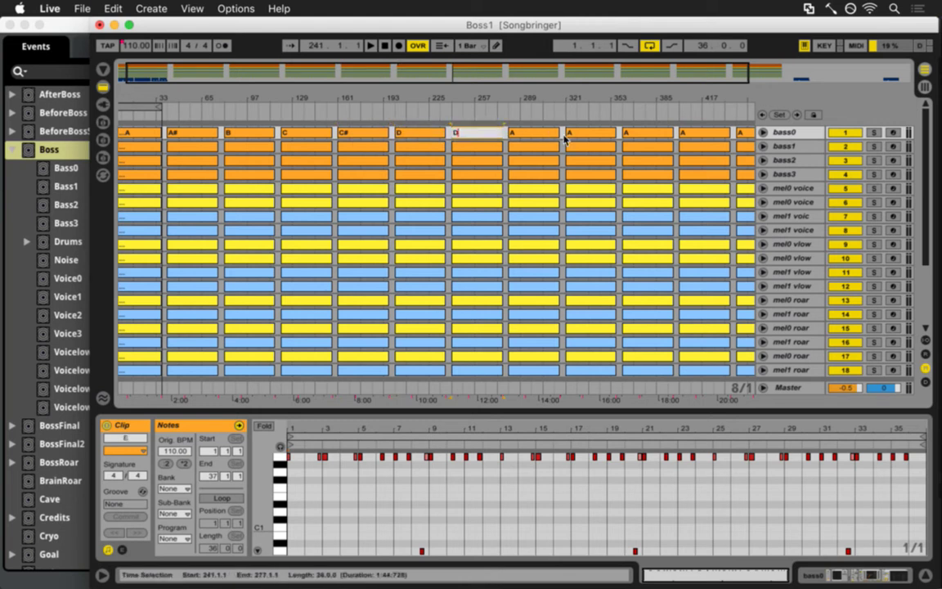
{"action": "key", "text": "Return"}
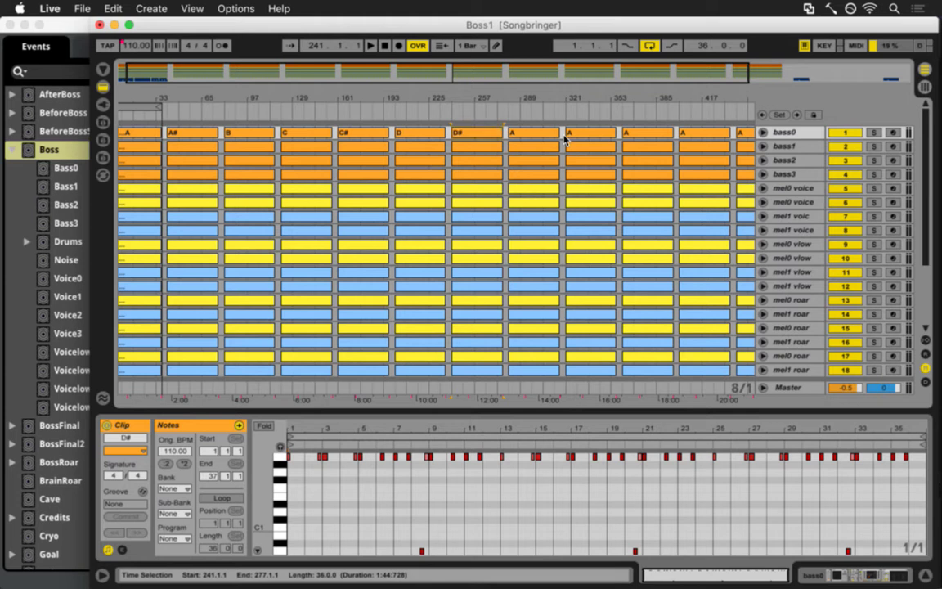
- Rename the bass0 clip at bar 281 as E and the one at bar 321 as F
{"action": "left_click", "coordinate": [529, 133]}
{"action": "key", "text": "super+r"}
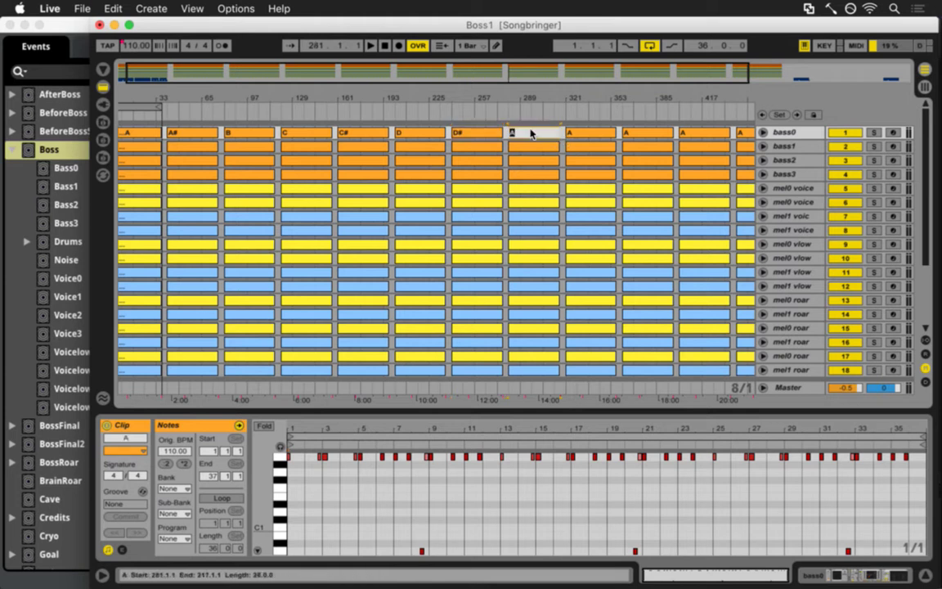
{"action": "type", "text": "E"}
{"action": "key", "text": "Return"}
{"action": "left_click", "coordinate": [586, 133]}
{"action": "key", "text": "super+r"}
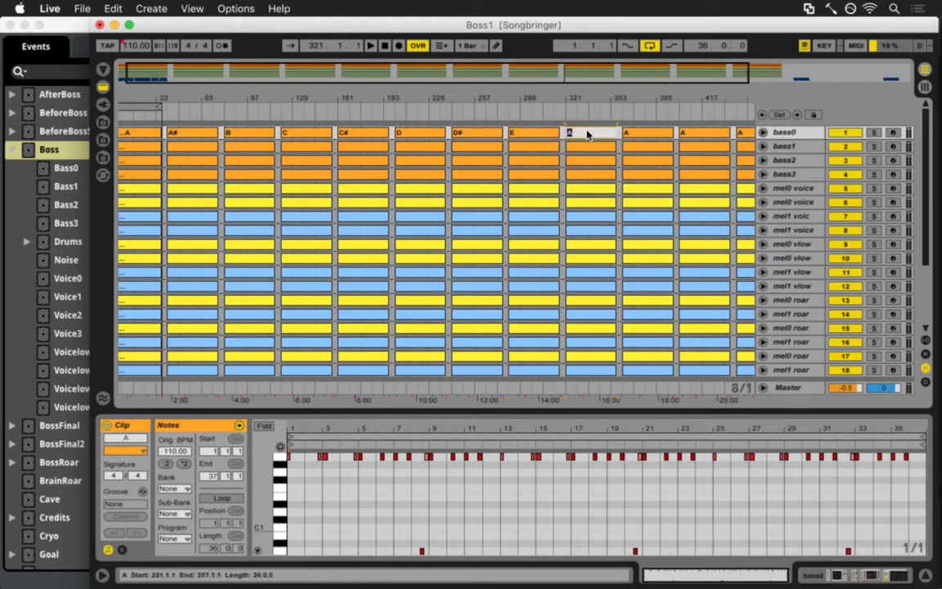
{"action": "type", "text": "F"}
{"action": "key", "text": "Return"}
- Rename the bass0 clip at bar 361 as F# and the one at bar 401 as G
{"action": "left_click", "coordinate": [624, 131]}
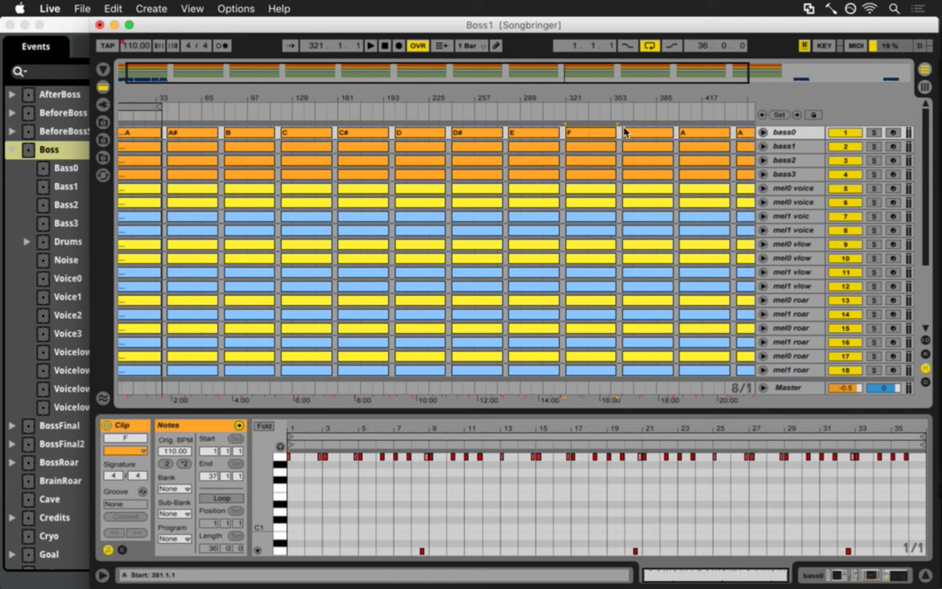
{"action": "key", "text": "Return"}
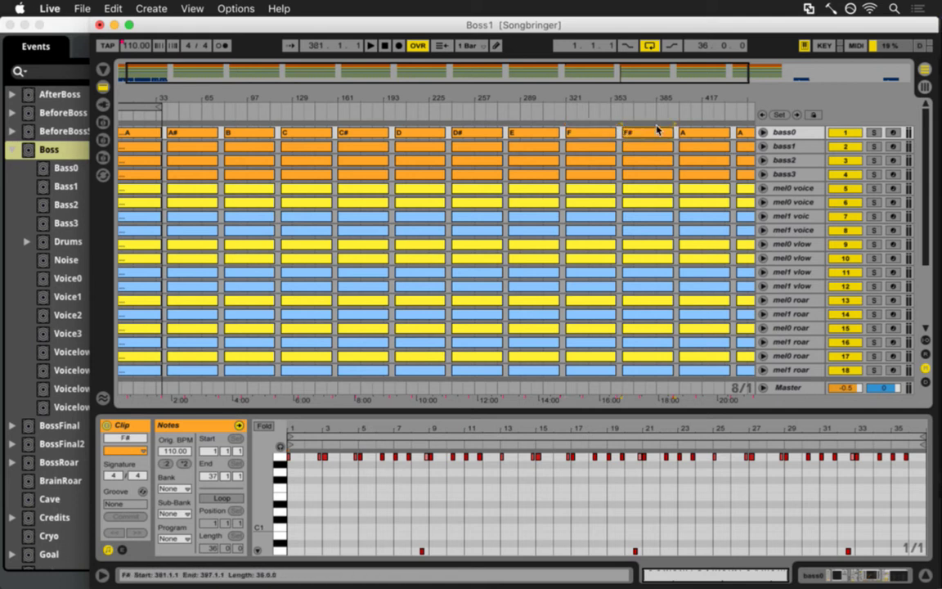
{"action": "left_click", "coordinate": [683, 133]}
{"action": "key", "text": "super+r"}
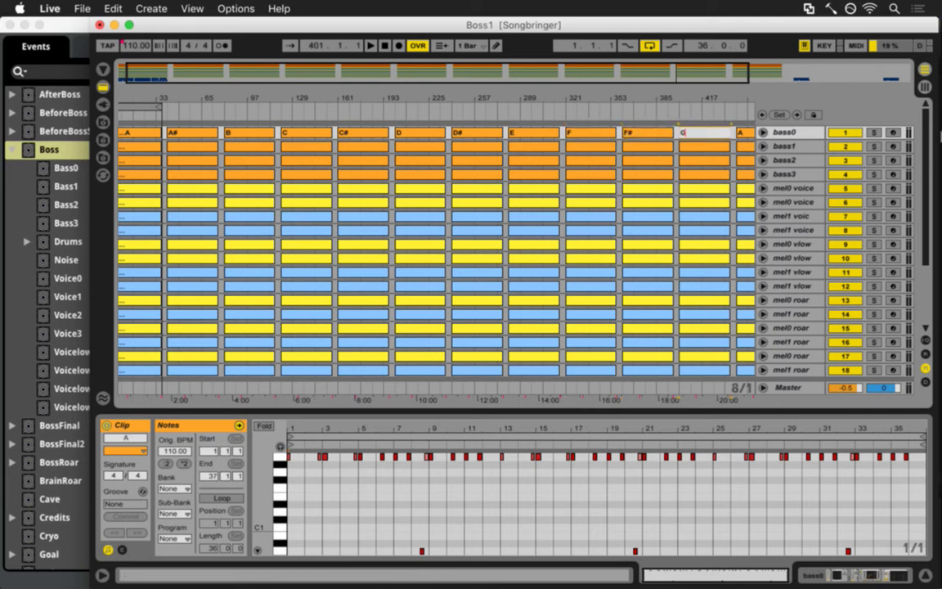
{"action": "key", "text": "Return"}
- Rename the last bass0 clip, at bar 441, as G# and save the set
{"action": "left_click", "coordinate": [745, 132]}
{"action": "key", "text": "super+r"}
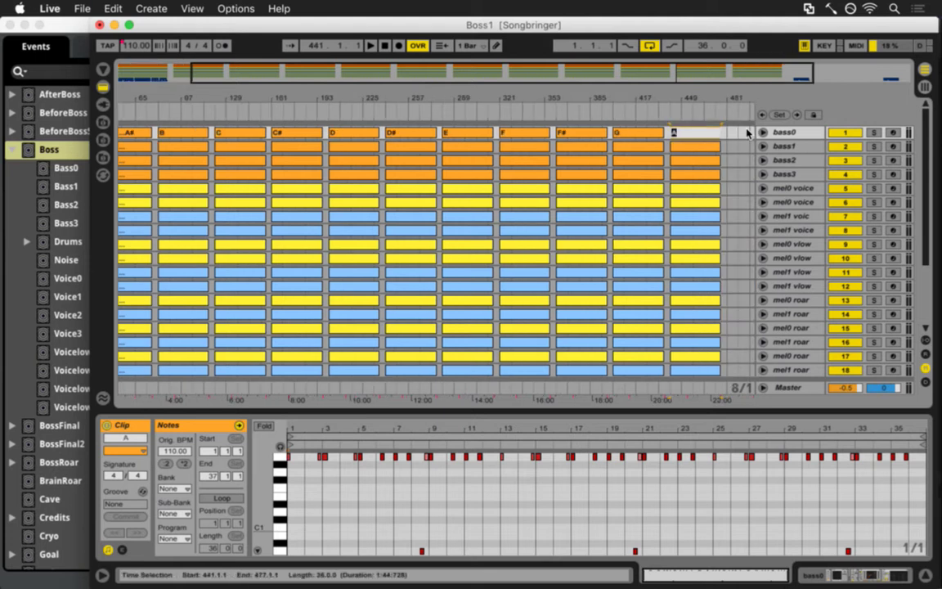
{"action": "key", "text": "Return"}
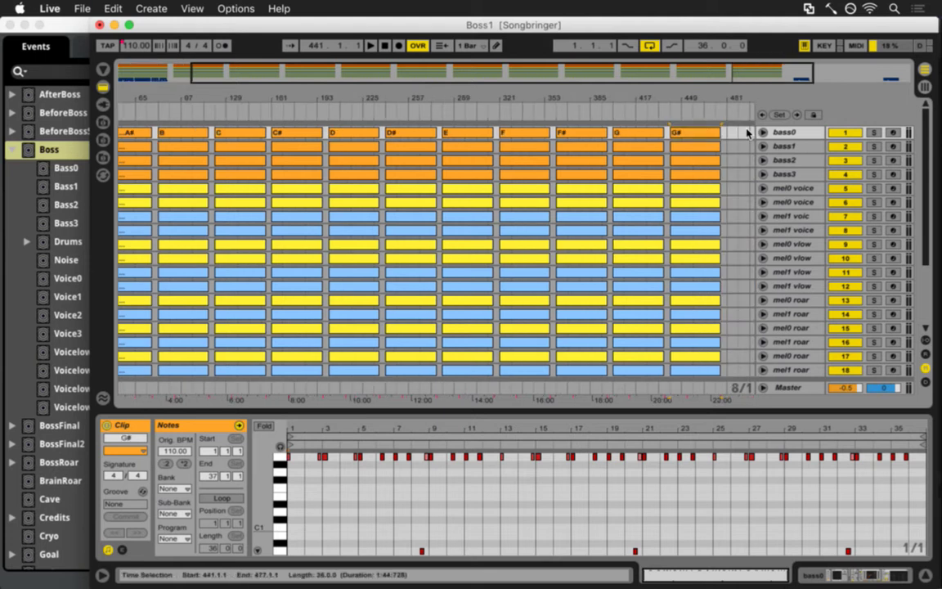
{"action": "key", "text": "super+s"}
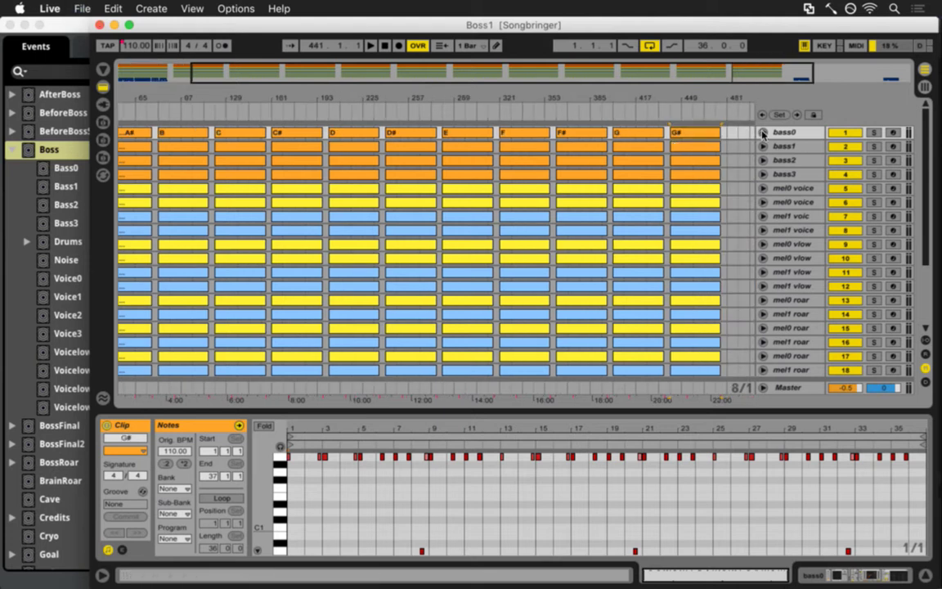
- Unfold all tracks from bass0 through double and return to the top of the track list
{"action": "left_click_drag", "start_coordinate": [401, 96], "coordinate": [405, 84]}
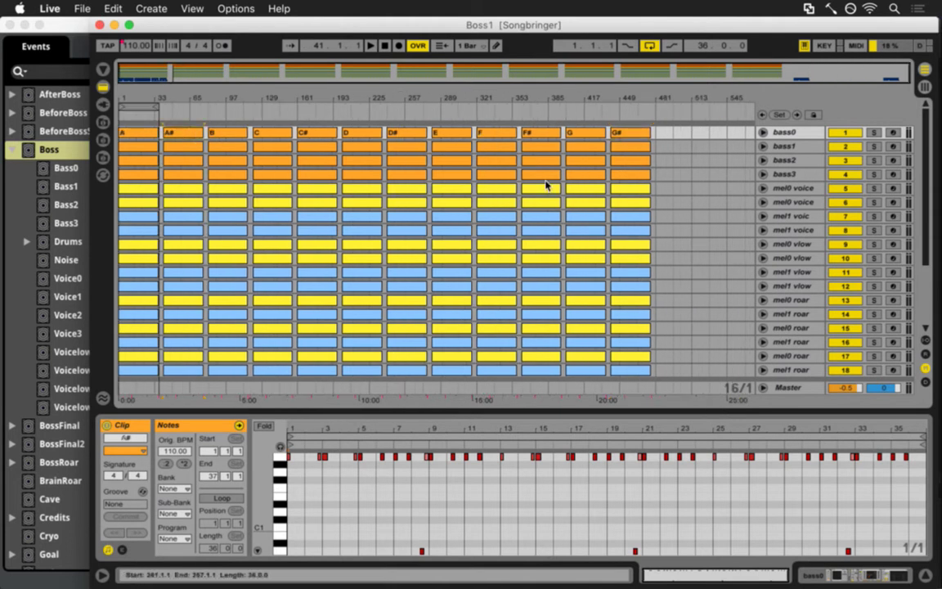
{"action": "left_click_drag", "start_coordinate": [924, 211], "coordinate": [929, 249]}
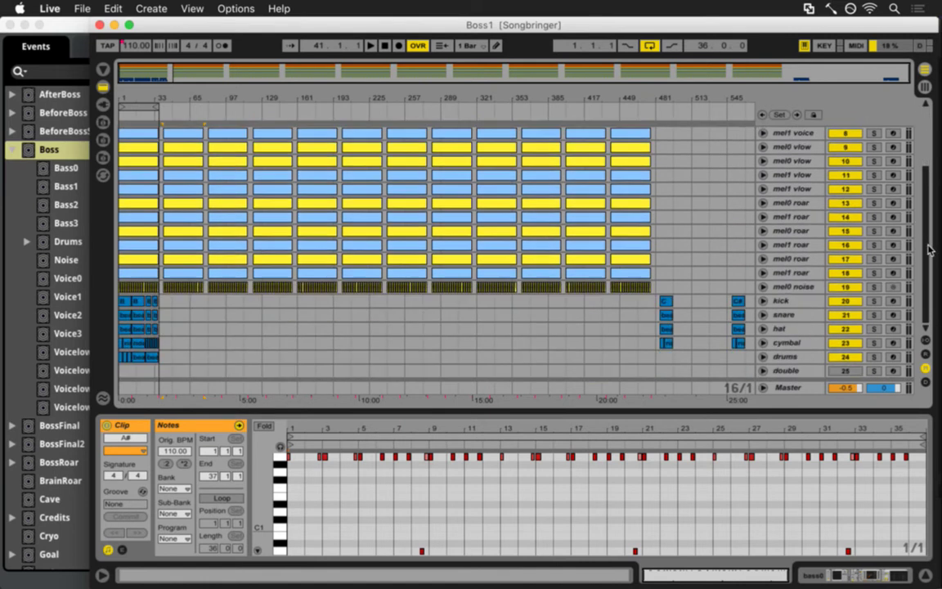
{"action": "left_click", "coordinate": [797, 371], "text": "shift"}
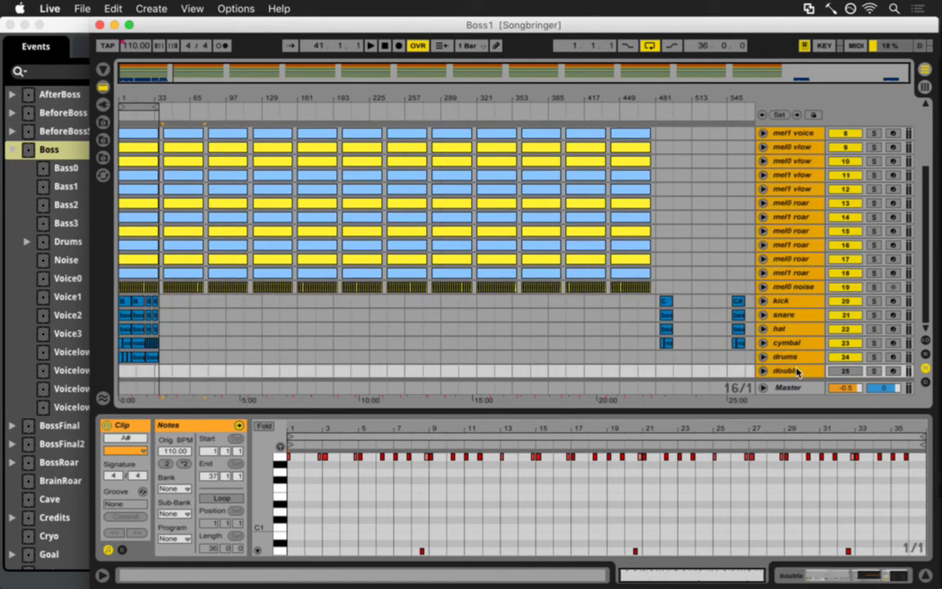
{"action": "left_click", "coordinate": [764, 371]}
{"action": "left_click_drag", "start_coordinate": [933, 307], "coordinate": [919, 174]}
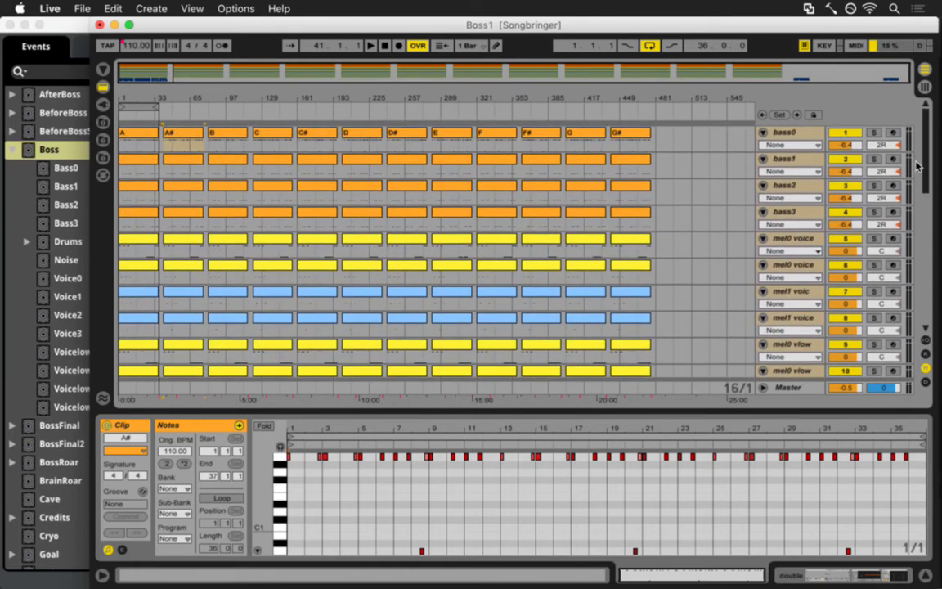
- Switch to iTerm to check the tracks and noteOffset values in the abletonNoteIncrease function, and return to Live
{"action": "left_click_drag", "start_coordinate": [166, 98], "coordinate": [249, 97]}
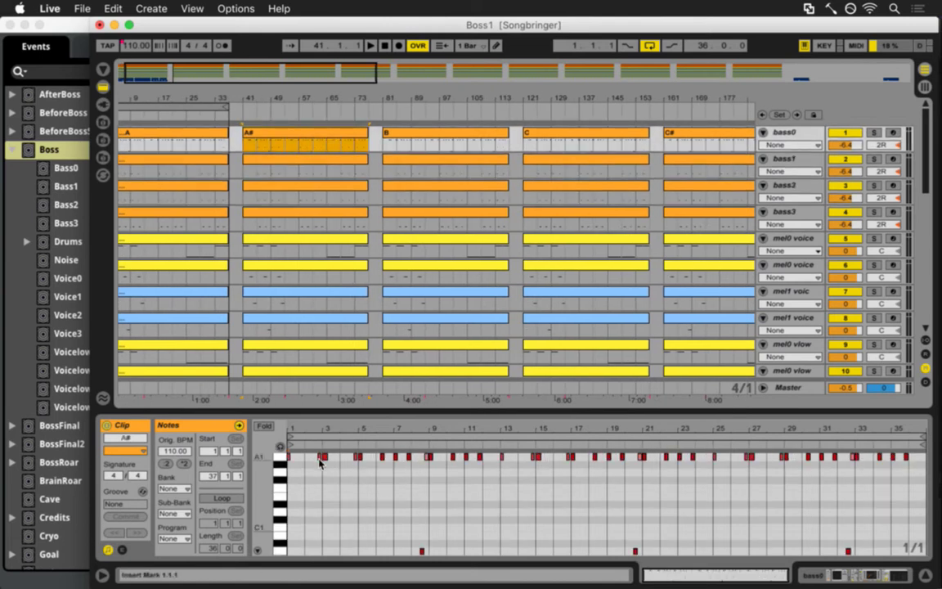
{"action": "key", "text": "super+Tab"}
{"action": "key", "text": "super+Tab"}
{"action": "key", "text": "super+Tab"}
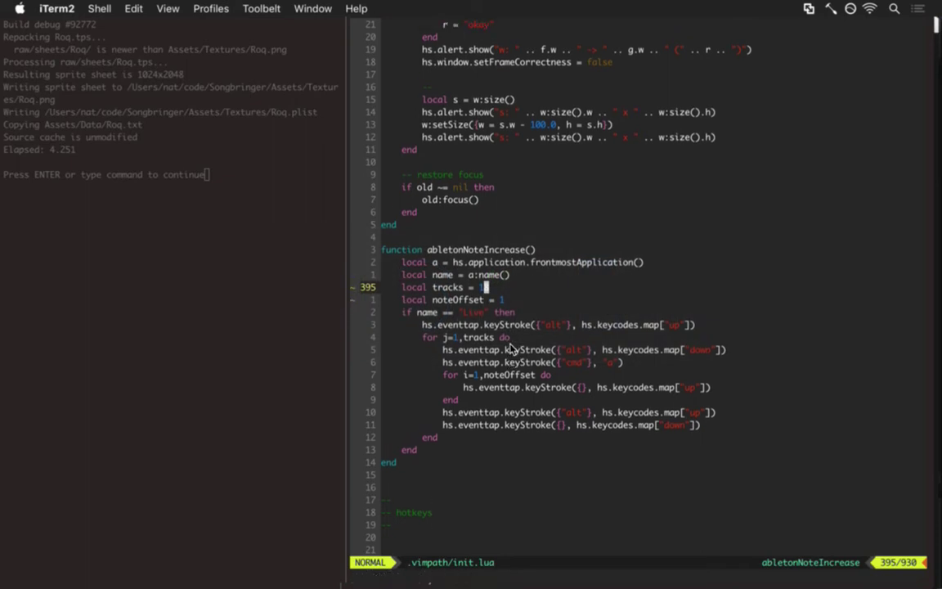
{"action": "key", "text": "super+Tab"}
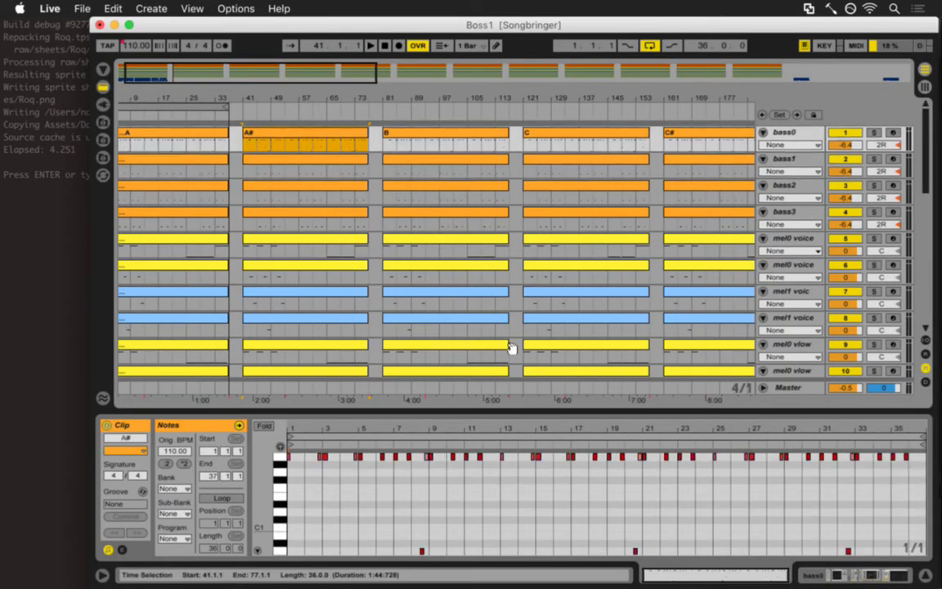
- Raise all notes in the A# section's clips on the bass0 to bass3 tracks by one semitone
{"action": "key", "text": "super+a"}
{"action": "key", "text": "Down"}
{"action": "key", "text": "super+a"}
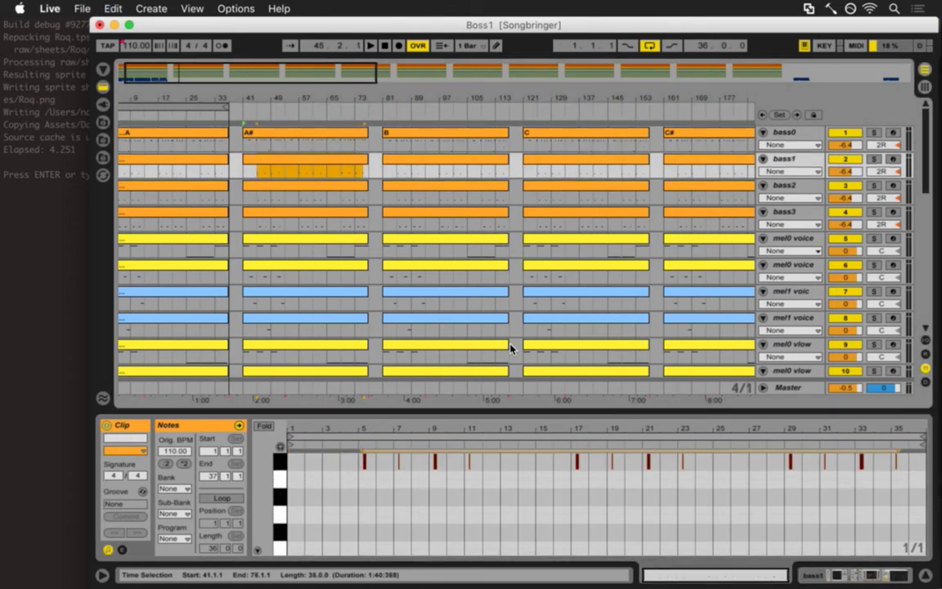
{"action": "key", "text": "Down"}
- Raise all notes in the A# section's clips on the four mel0 and mel1 voice tracks by one semitone
{"action": "key", "text": "Down"}
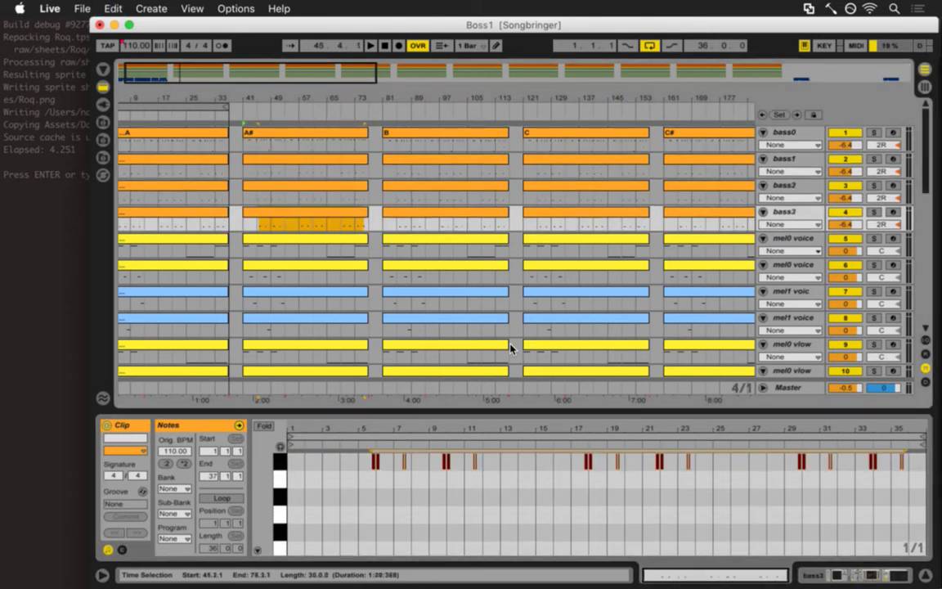
{"action": "key", "text": "Down"}
{"action": "key", "text": "Down"}
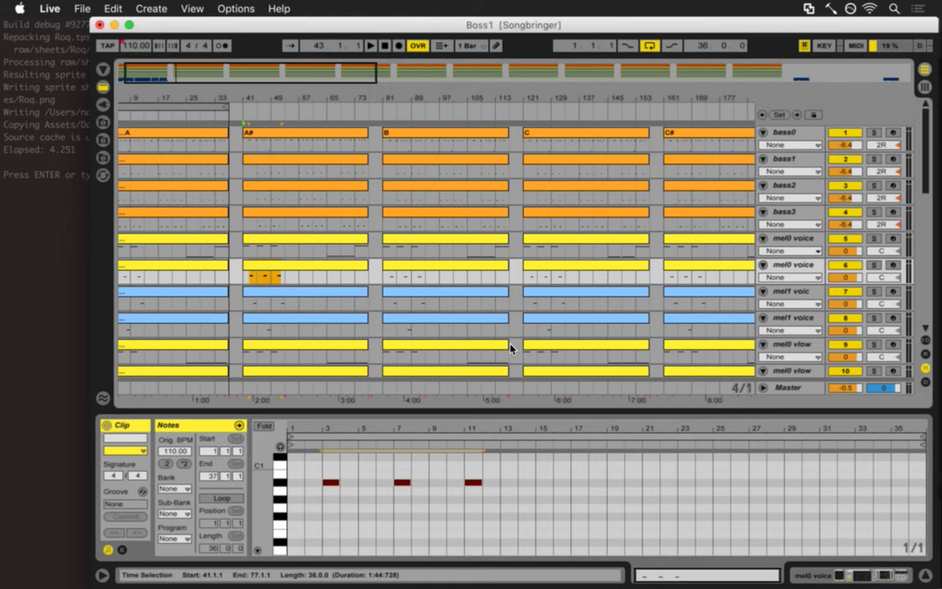
{"action": "key", "text": "Down"}
- Raise all notes in the A# section's clips on the four mel0 and mel1 vlow tracks by one semitone
{"action": "key", "text": "Down"}
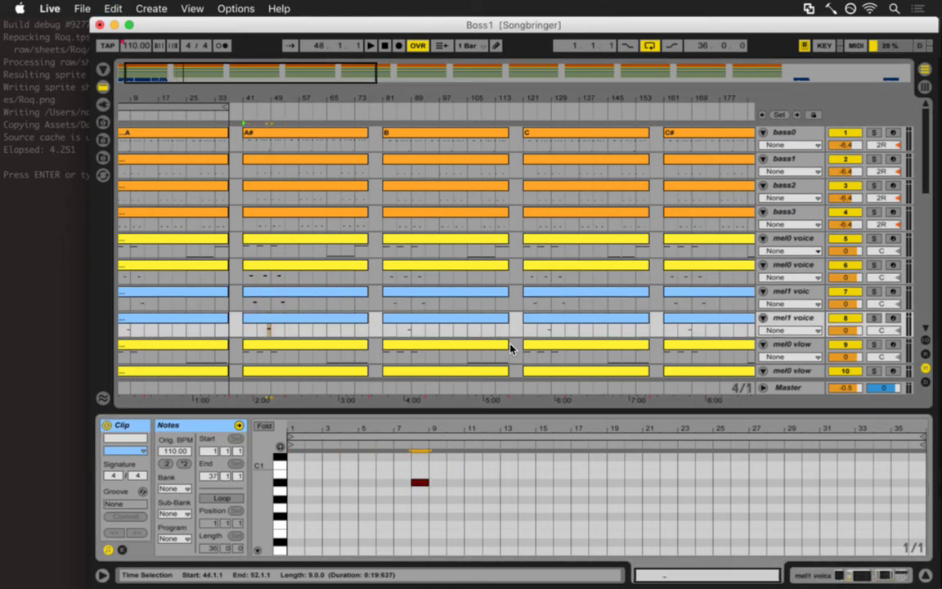
{"action": "key", "text": "Down"}
{"action": "key", "text": "Down"}
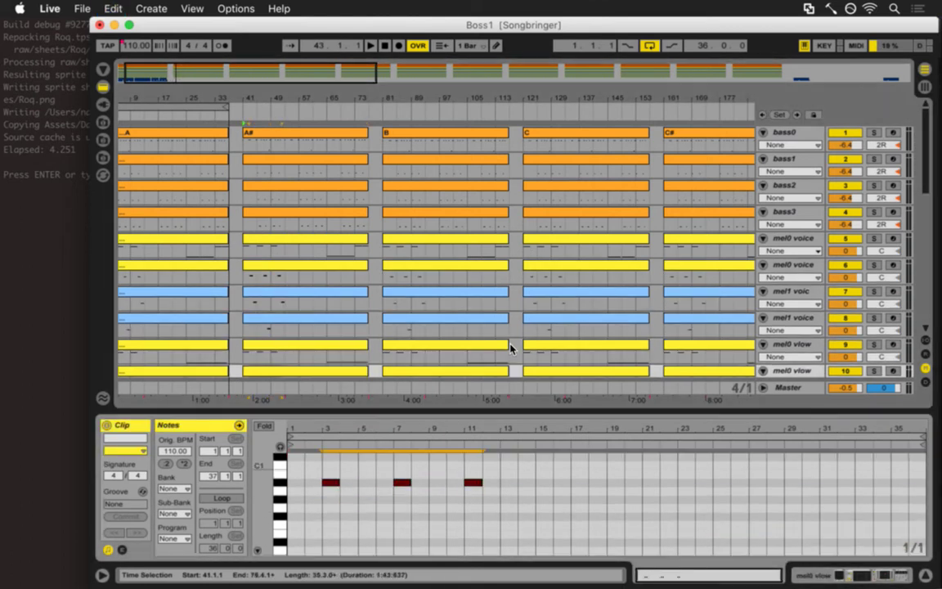
{"action": "key", "text": "Down"}
{"action": "key", "text": "super+a"}
{"action": "key", "text": "Up"}
{"action": "key", "text": "Down"}
{"action": "key", "text": "super+a"}
{"action": "key", "text": "Up"}
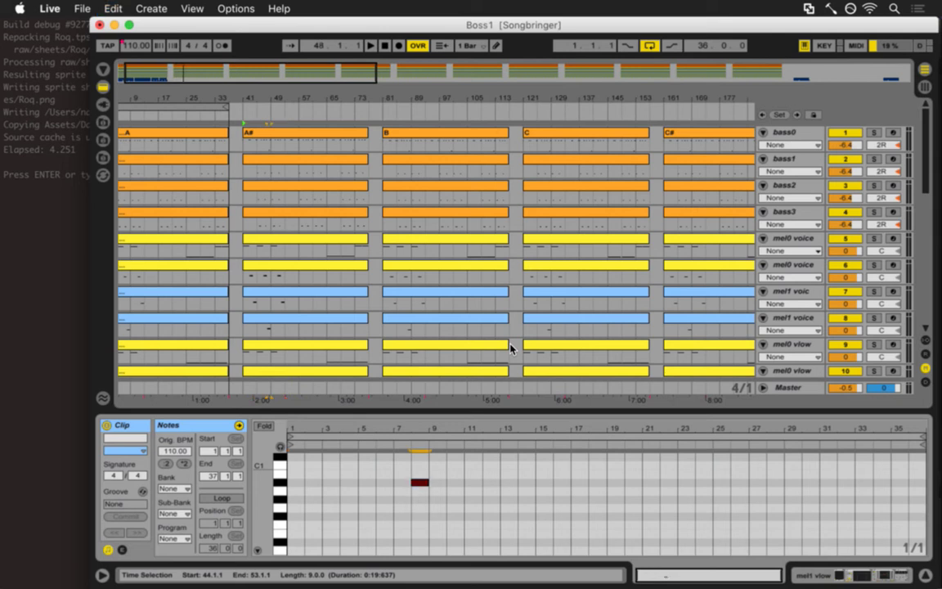
- Raise all notes in the A# section's clips on the six mel0 and mel1 roar tracks by one semitone
{"action": "key", "text": "super+shift+z"}
{"action": "key", "text": "super+shift+z"}
{"action": "key", "text": "super+shift+z"}
{"action": "key", "text": "super+shift+z"}
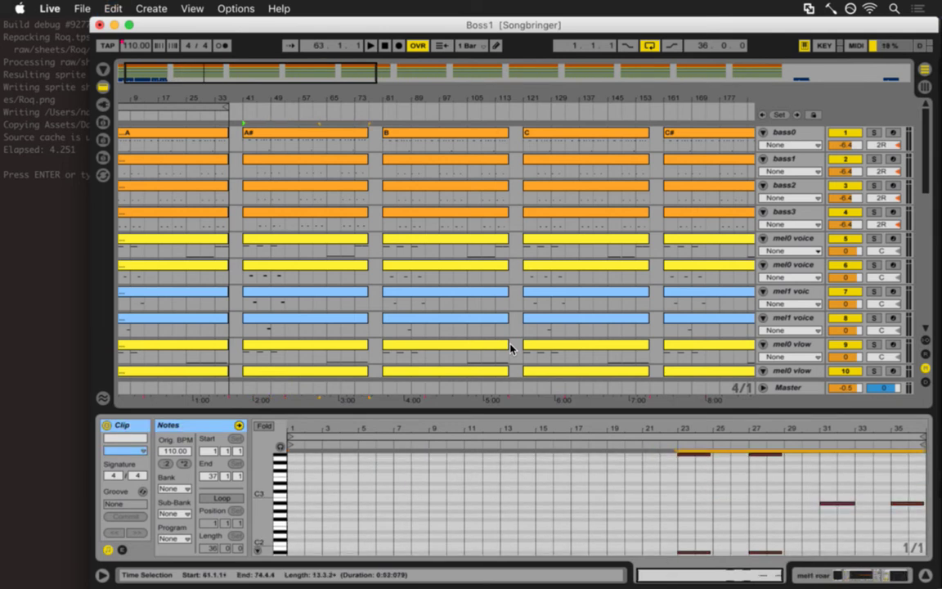
{"action": "key", "text": "super+shift+z"}
{"action": "key", "text": "super+shift+z"}
{"action": "key", "text": "super+shift+z"}
{"action": "key", "text": "super+shift+z"}
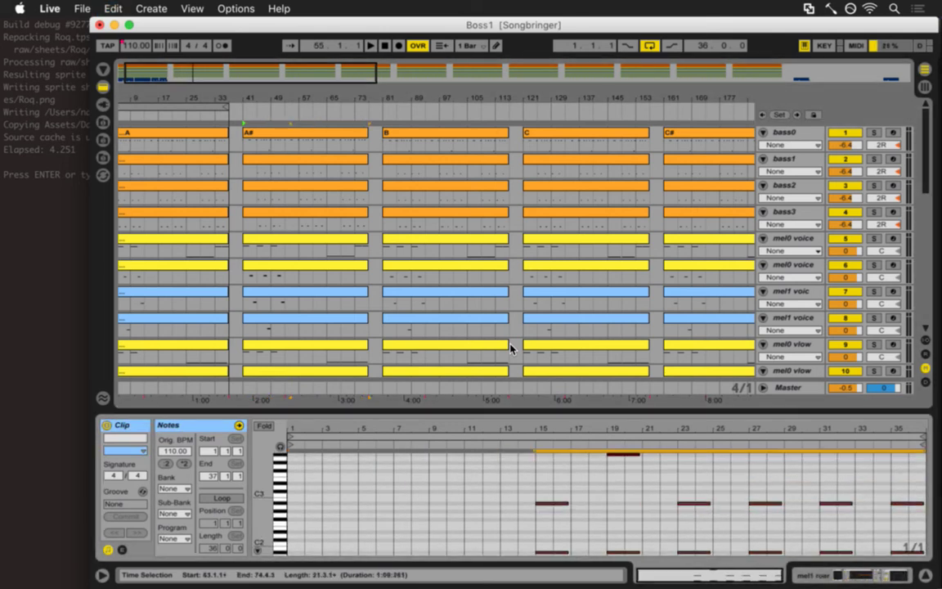
{"action": "key", "text": "shift+Left"}
{"action": "key", "text": "shift+Left"}
{"action": "key", "text": "shift+Left"}
{"action": "key", "text": "shift+Left"}
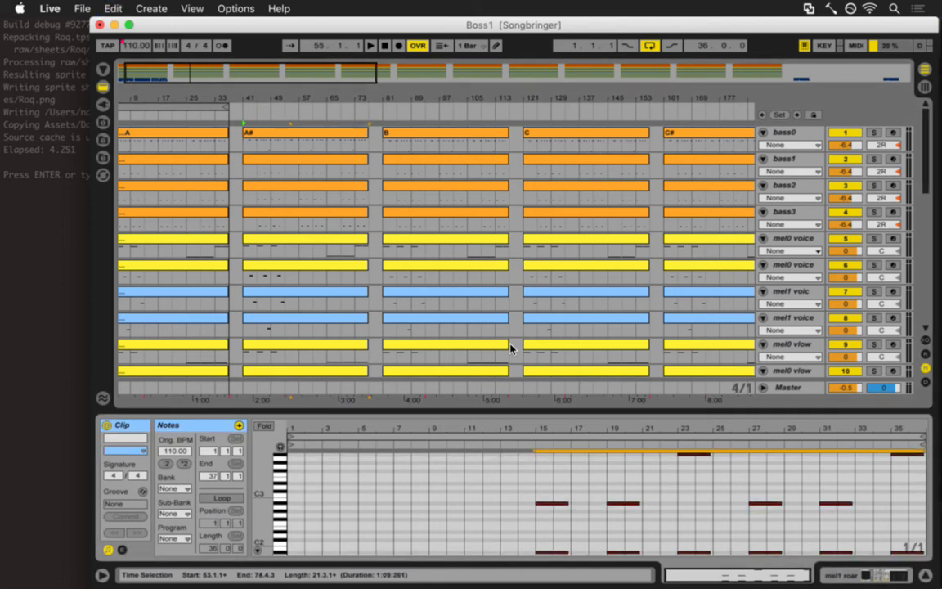
{"action": "key", "text": "super+shift+z"}
{"action": "key", "text": "super+shift+z"}
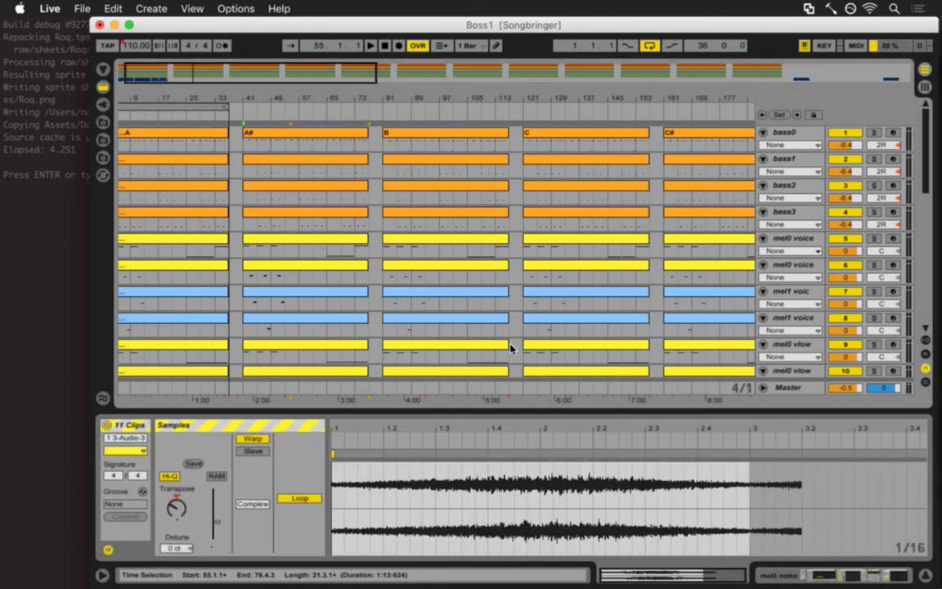
- Inspect the transposed notes in the A# section's clips on the bass and roar tracks
{"action": "scroll", "coordinate": [332, 250], "scroll_direction": "down", "scroll_amount": 6}
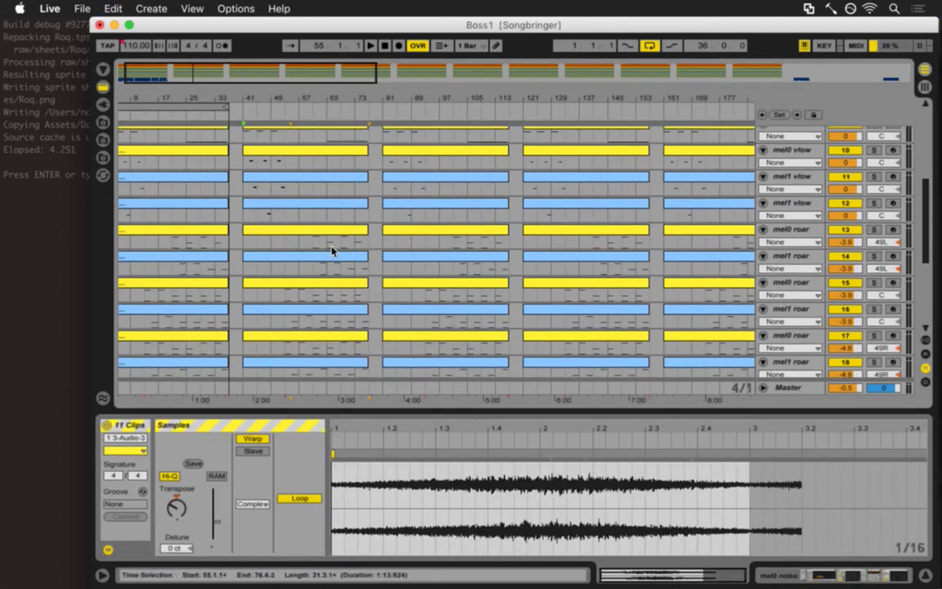
{"action": "scroll", "coordinate": [323, 239], "scroll_direction": "up", "scroll_amount": 12}
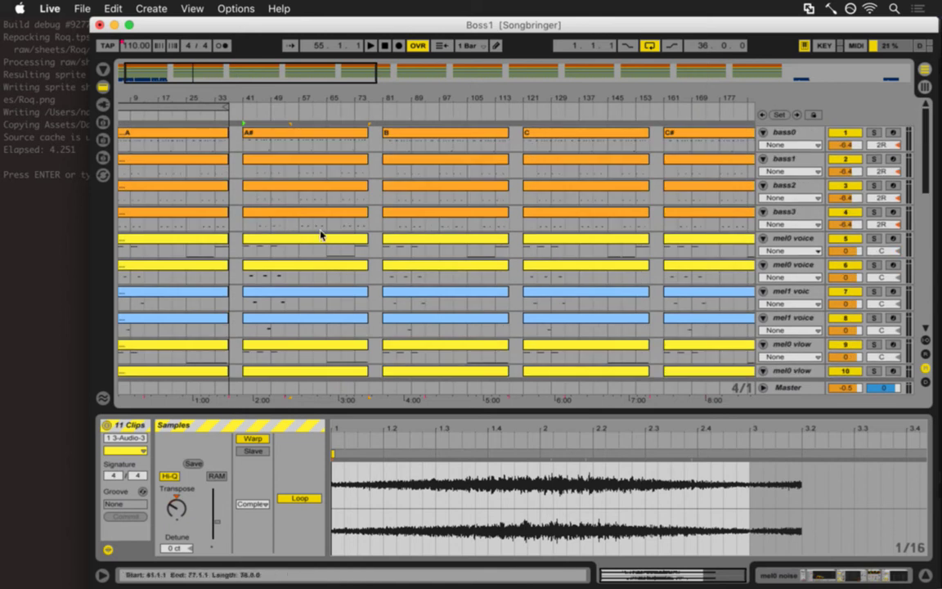
{"action": "left_click", "coordinate": [259, 137]}
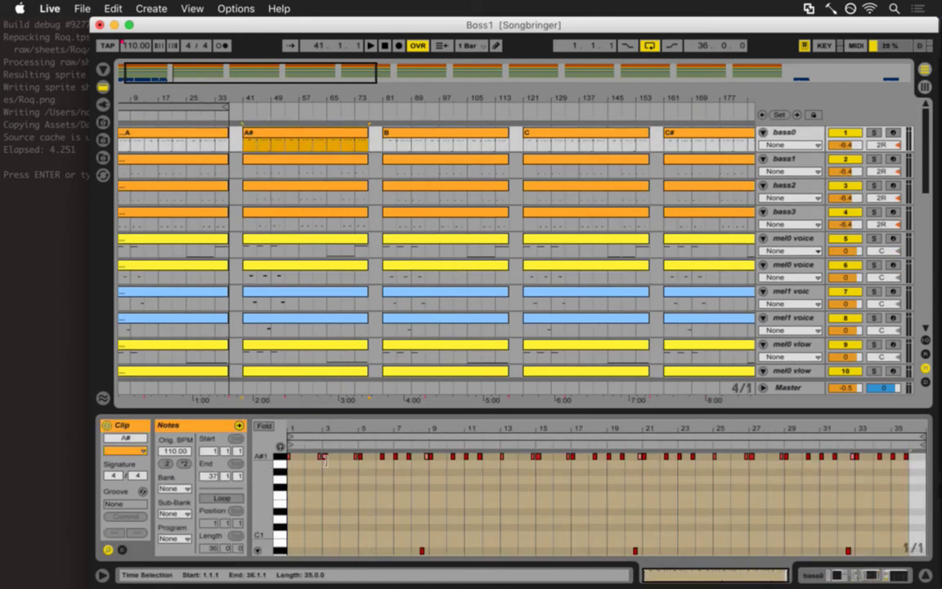
{"action": "left_click", "coordinate": [269, 162]}
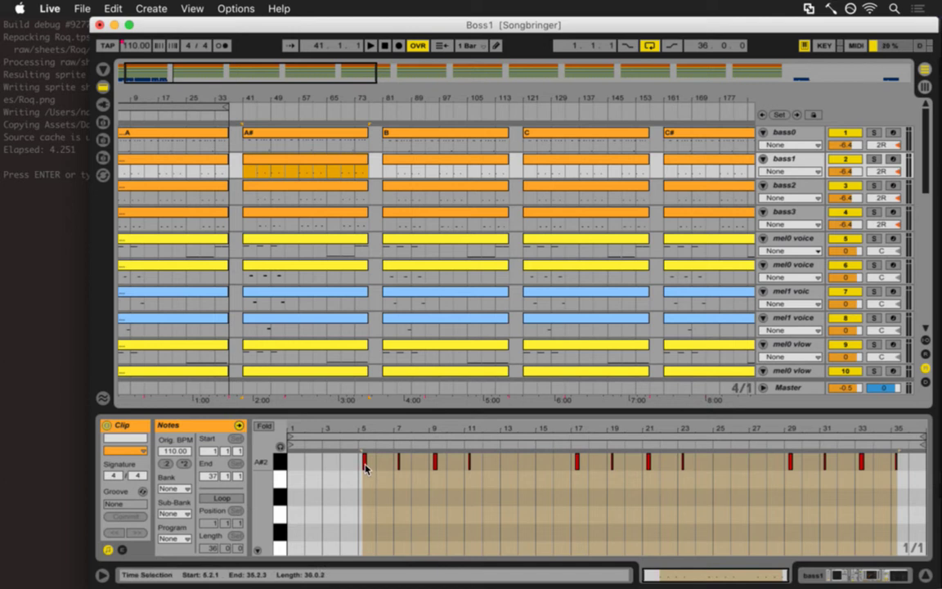
{"action": "left_click", "coordinate": [268, 193]}
{"action": "scroll", "coordinate": [280, 224], "scroll_direction": "down", "scroll_amount": 3}
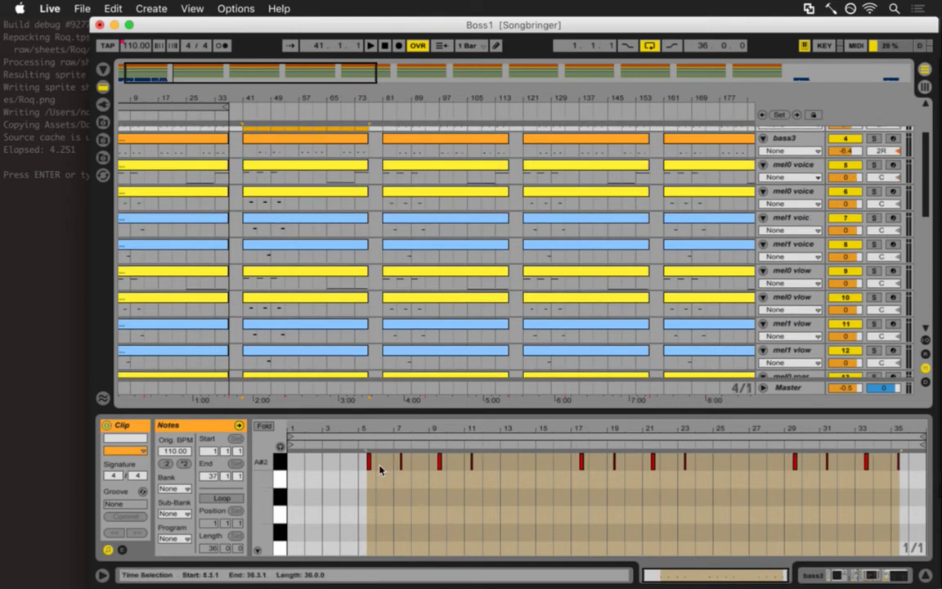
{"action": "scroll", "coordinate": [273, 306], "scroll_direction": "down", "scroll_amount": 8}
{"action": "left_click", "coordinate": [278, 290]}
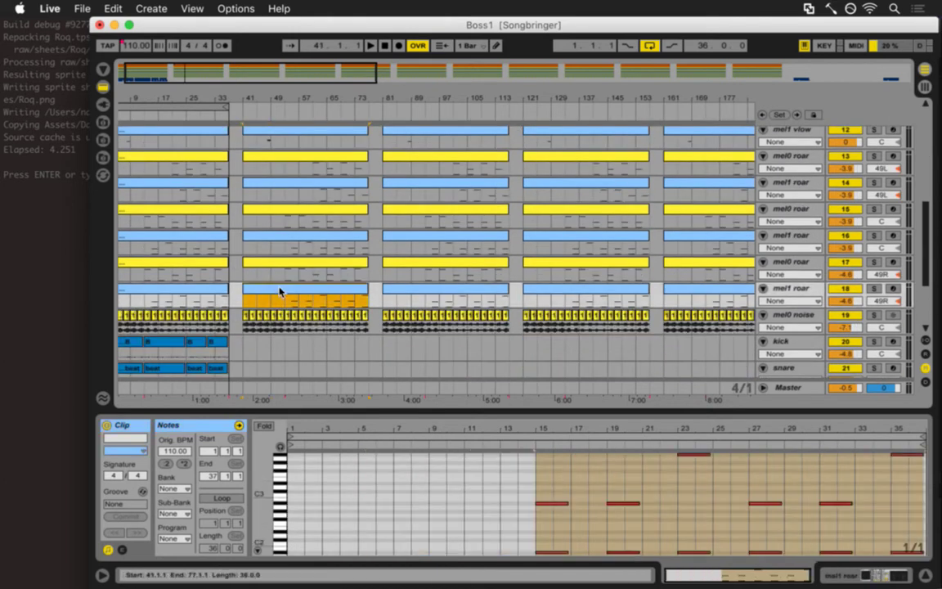
{"action": "left_click", "coordinate": [321, 217]}
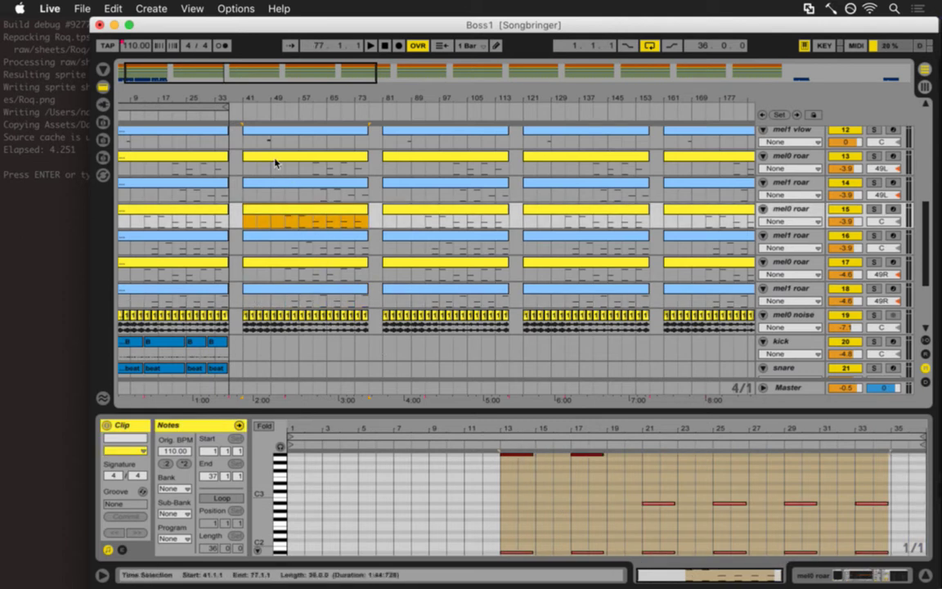
- Save the set and open the bass0 clip labelled B
{"action": "key", "text": "super+s"}
{"action": "scroll", "coordinate": [297, 171], "scroll_direction": "up", "scroll_amount": 5}
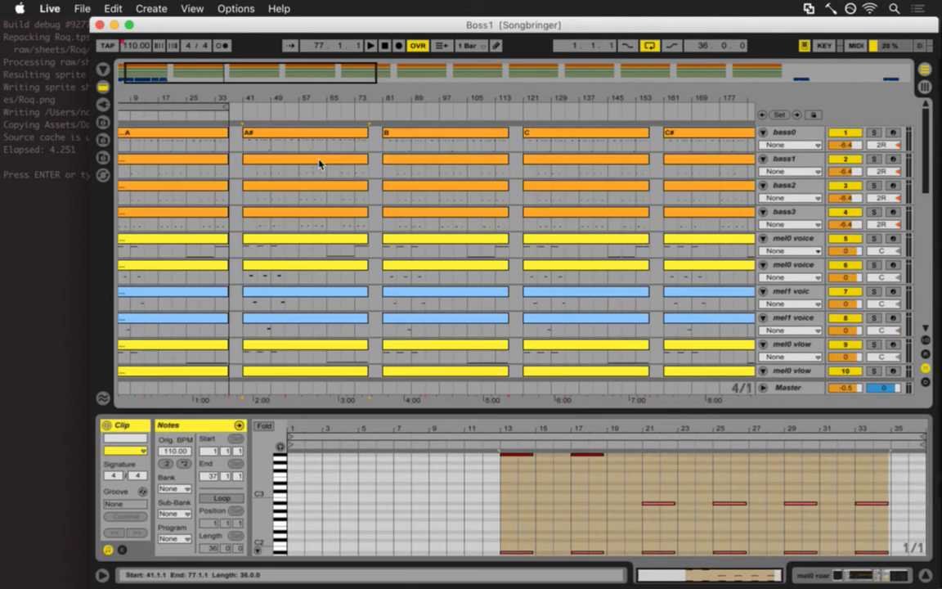
{"action": "left_click", "coordinate": [435, 140]}
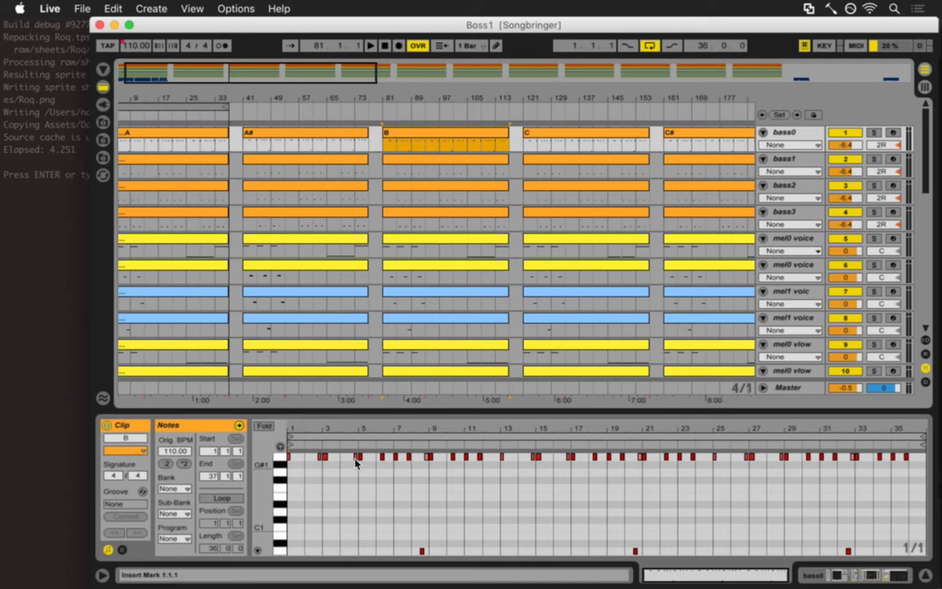
- Switch to iTerm, set noteOffset to 2 in abletonNoteIncrease, save .vimpath/init.lua, and return to Live
{"action": "key", "text": "super+Tab"}
{"action": "key", "text": "Tab"}
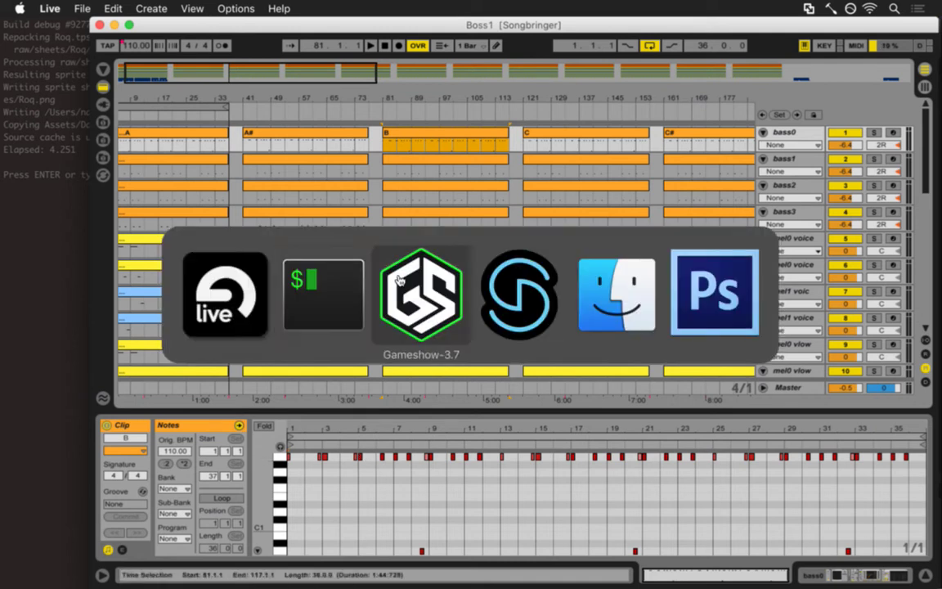
{"action": "left_click", "coordinate": [337, 316]}
{"action": "type", "text": "jw"}
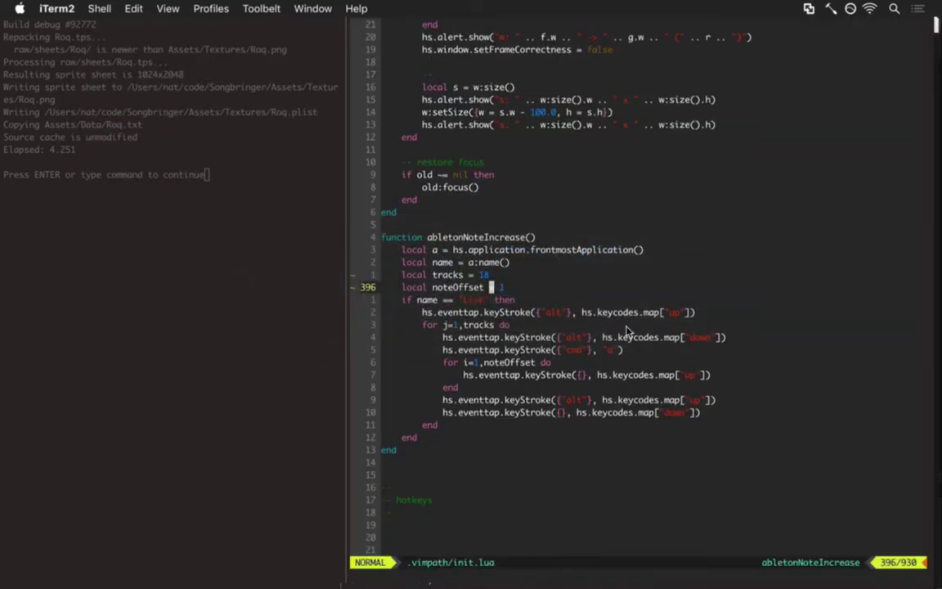
{"action": "type", "text": "ws2"}
{"action": "key", "text": "Escape"}
{"action": "type", "text": ":w"}
{"action": "key", "text": "Return"}
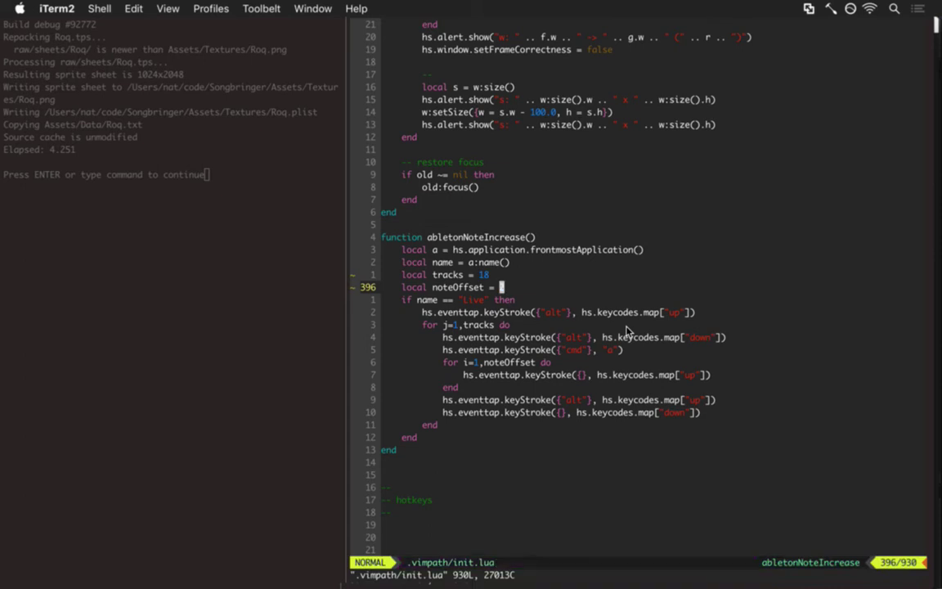
{"action": "key", "text": "super+Tab"}
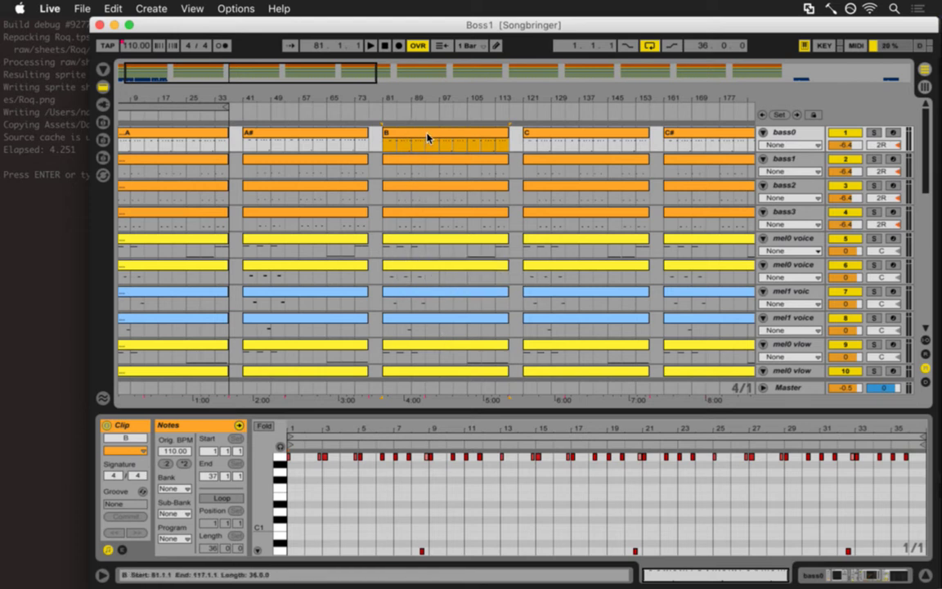
{"action": "key", "text": "super+z"}
{"action": "key", "text": "super+z"}
{"action": "key", "text": "super+z"}
{"action": "key", "text": "super+z"}
{"action": "key", "text": "super+z"}
{"action": "key", "text": "super+z"}
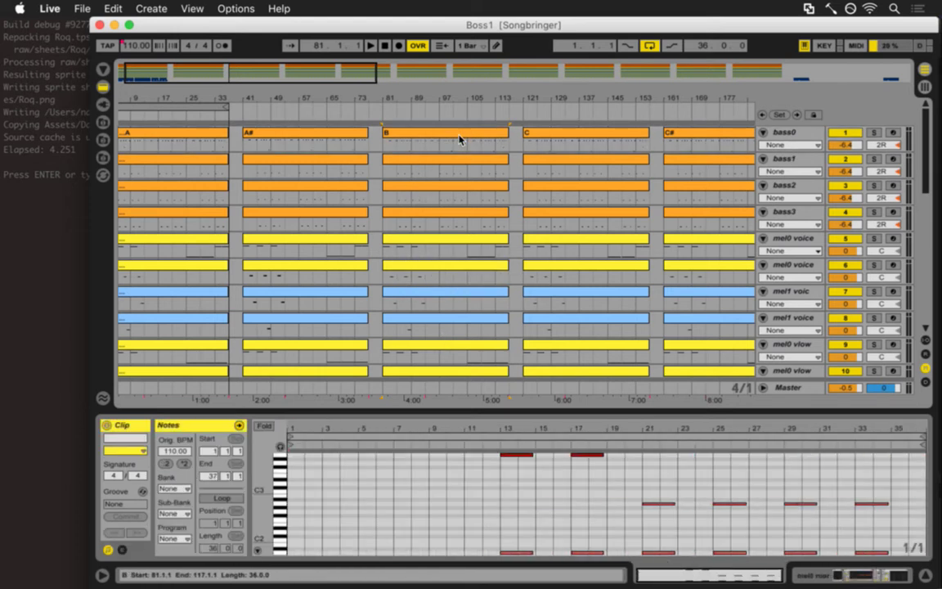
{"action": "key", "text": "Up"}
{"action": "key", "text": "Up"}
{"action": "key", "text": "Up"}
{"action": "key", "text": "Up"}
{"action": "key", "text": "Up"}
{"action": "key", "text": "Up"}
{"action": "key", "text": "Up"}
{"action": "key", "text": "Up"}
{"action": "key", "text": "Up"}
{"action": "key", "text": "Up"}
{"action": "key", "text": "Up"}
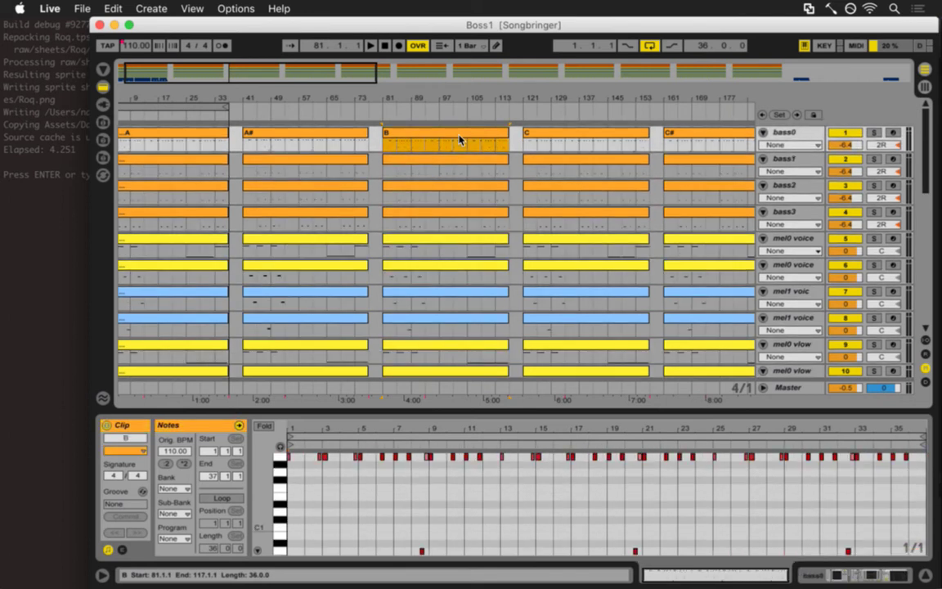
{"action": "key", "text": "Down"}
{"action": "key", "text": "Up"}
- Raise all notes in the B section's clips on the bass0 to bass3 tracks by two semitones
{"action": "double_click", "coordinate": [484, 141]}
{"action": "key", "text": "super+a"}
{"action": "key", "text": "Up"}
{"action": "key", "text": "Up"}
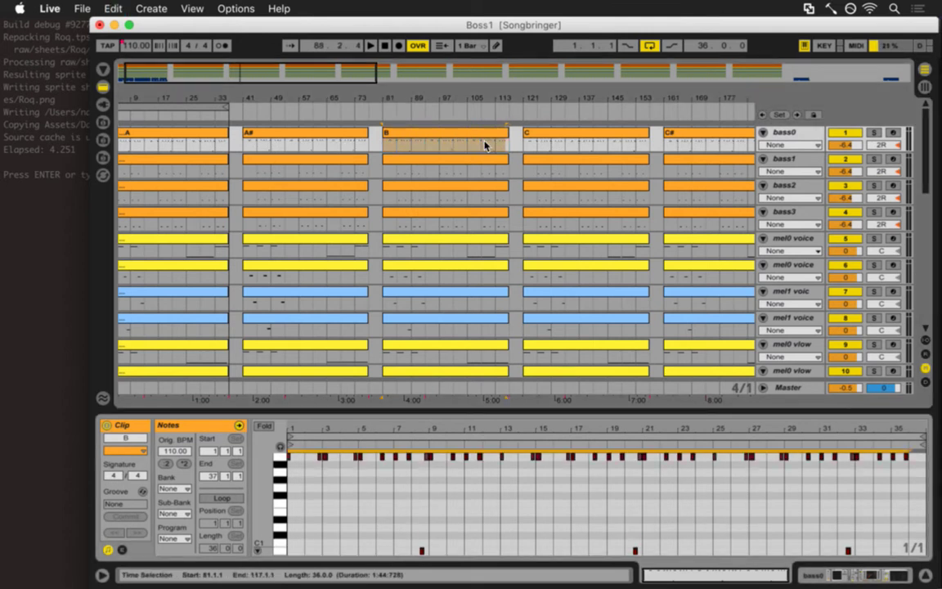
{"action": "key", "text": "Down"}
{"action": "key", "text": "Down"}
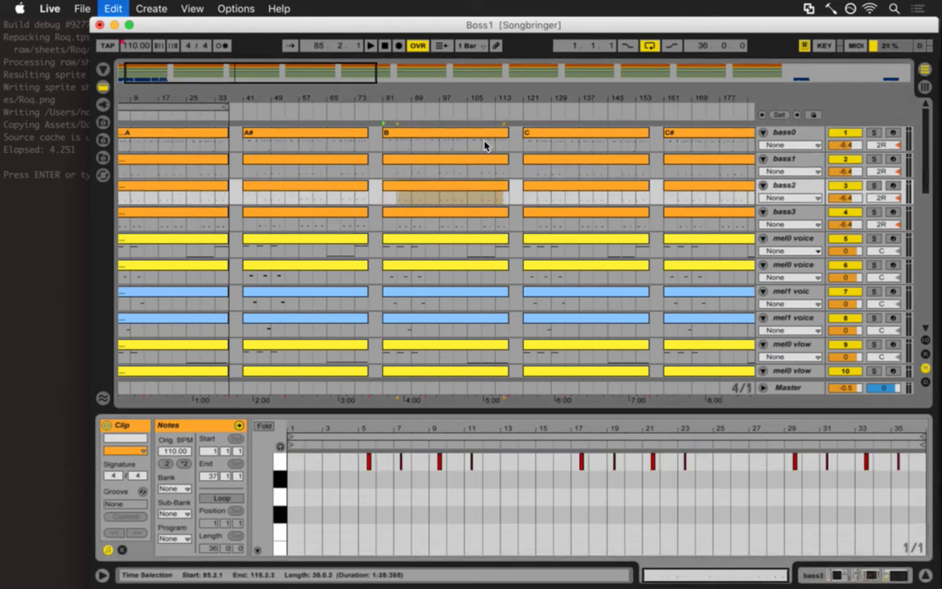
{"action": "key", "text": "Down"}
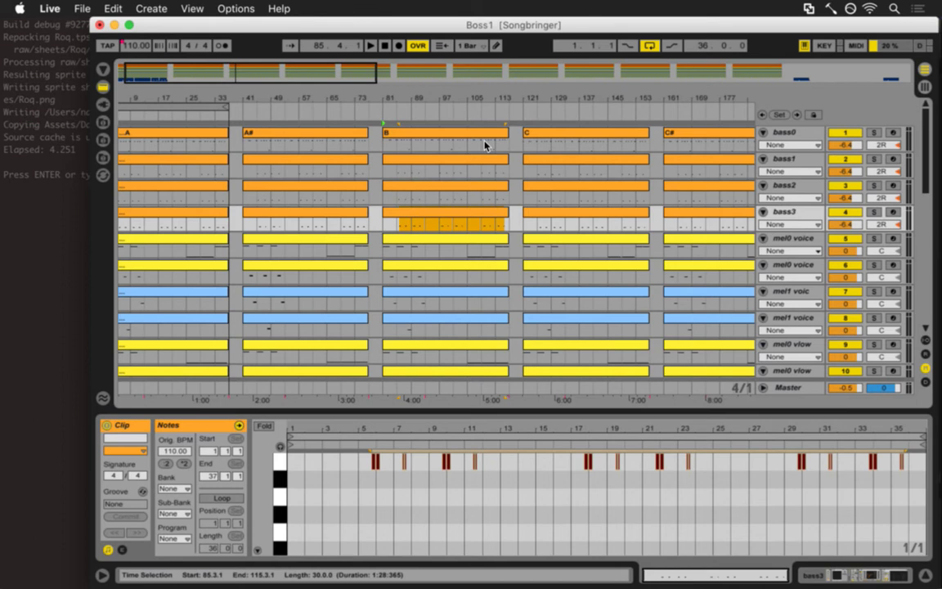
- Raise all notes in the B section's clips on the four mel0 and mel1 voice tracks by two semitones
{"action": "key", "text": "Down"}
{"action": "key", "text": "Down"}
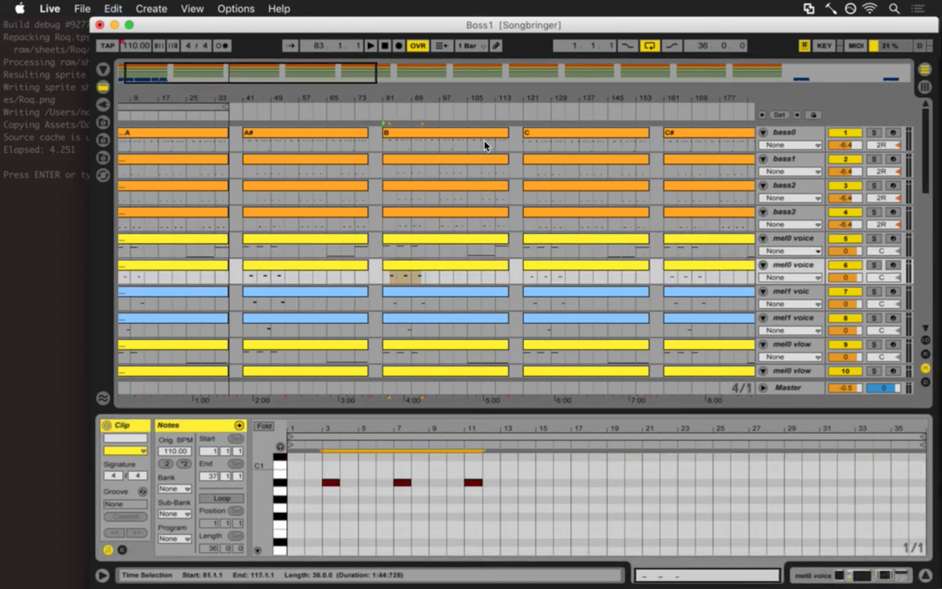
{"action": "key", "text": "Down"}
- Raise all notes in the B section's clips on the mel0 and mel1 vlow tracks by two semitones
{"action": "key", "text": "Down"}
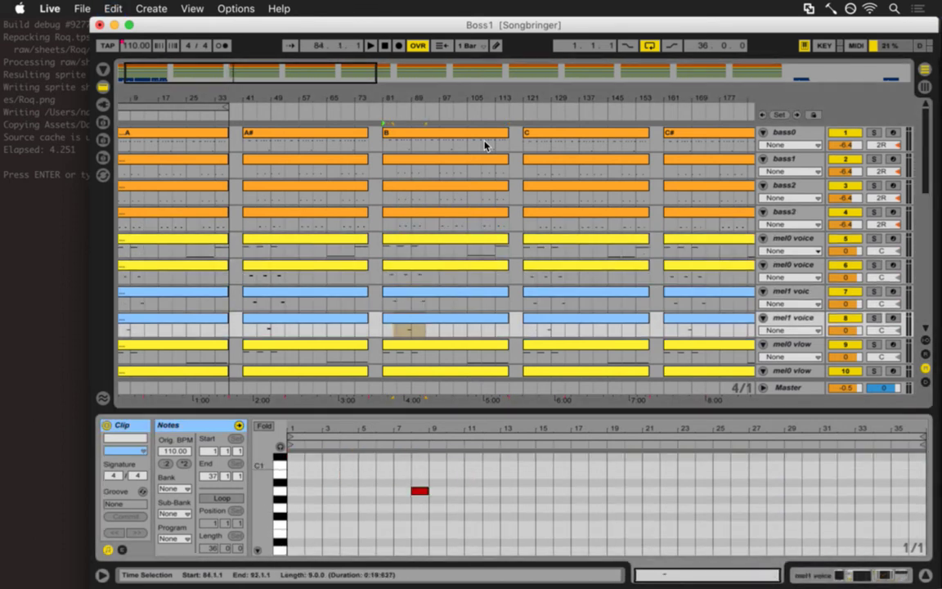
{"action": "key", "text": "Down"}
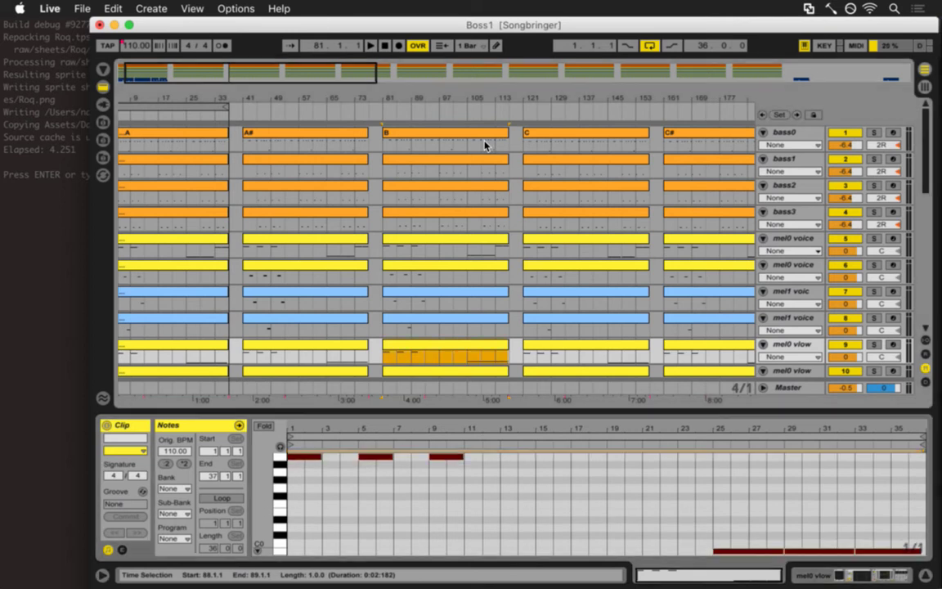
{"action": "key", "text": "Down"}
{"action": "key", "text": "Down"}
{"action": "key", "text": "super+a"}
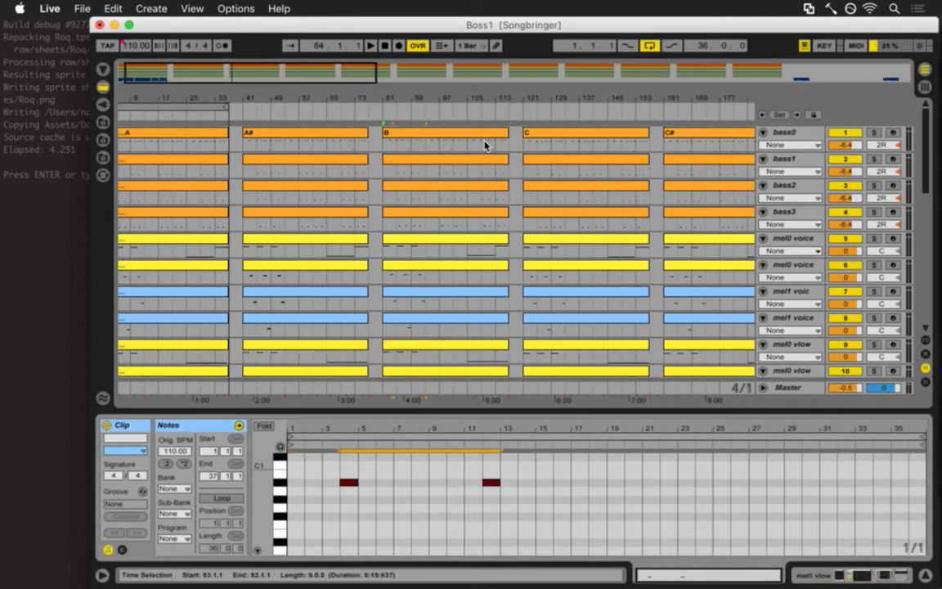
{"action": "key", "text": "Up"}
- Raise all notes in the B section's clips on the mel0 and mel1 roar tracks by two semitones, ending at mel0 noise
{"action": "key", "text": "Down"}
{"action": "key", "text": "super+a"}
{"action": "key", "text": "Up"}
{"action": "key", "text": "Down"}
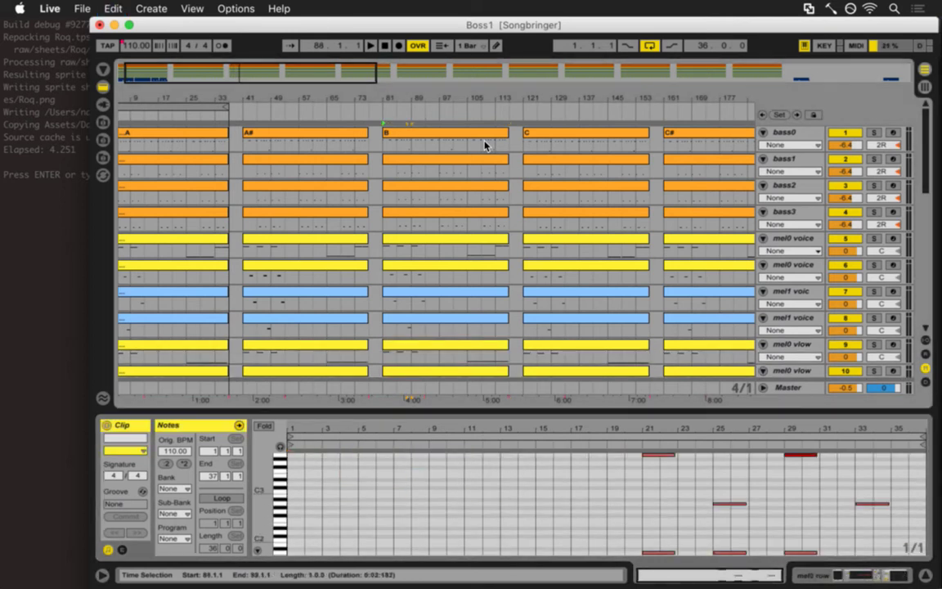
{"action": "key", "text": "super+a"}
{"action": "key", "text": "Up"}
{"action": "key", "text": "Down"}
{"action": "key", "text": "super+a"}
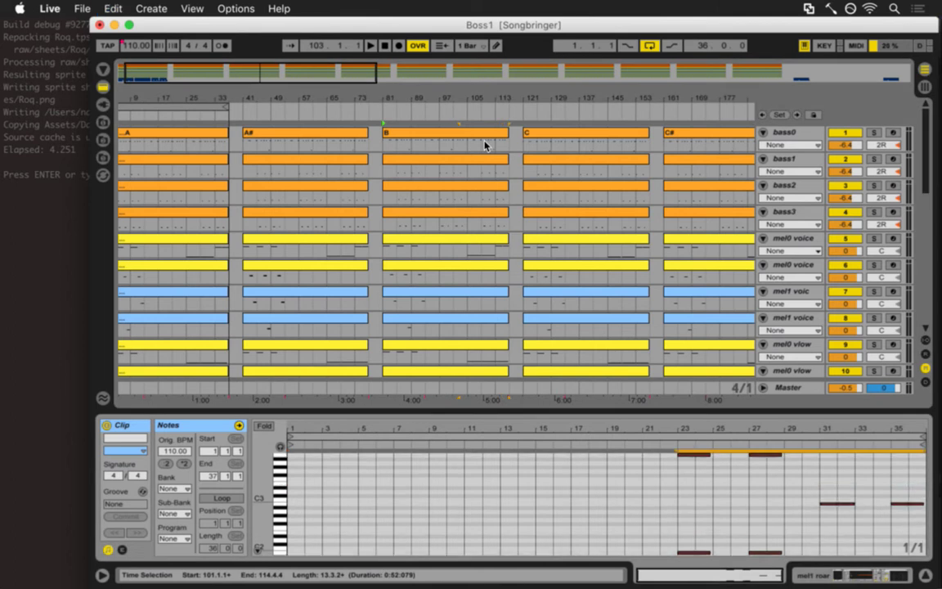
{"action": "key", "text": "super+z"}
{"action": "key", "text": "super+z"}
{"action": "key", "text": "super+z"}
{"action": "key", "text": "super+z"}
{"action": "key", "text": "super+z"}
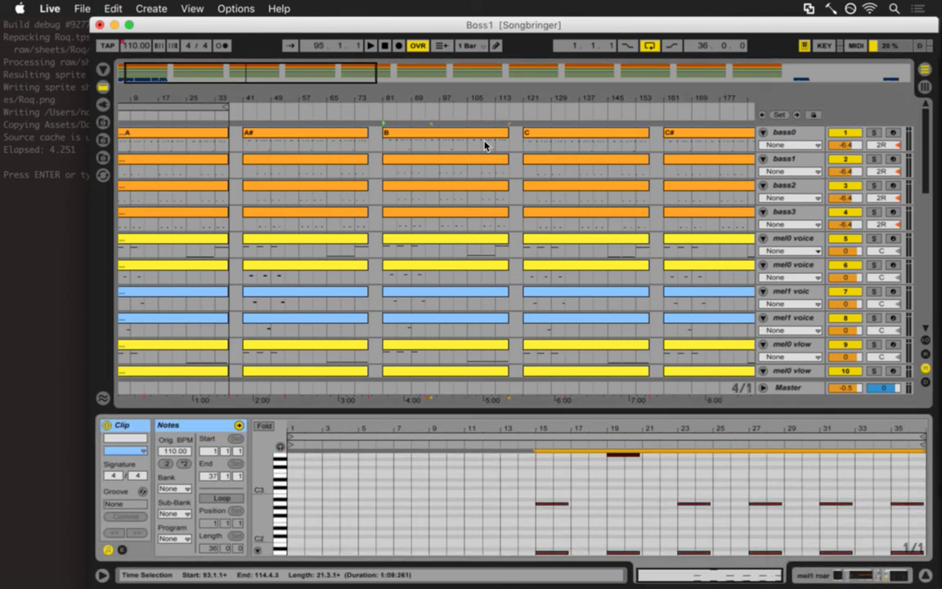
{"action": "key", "text": "super+z"}
{"action": "key", "text": "super+z"}
{"action": "key", "text": "super+z"}
{"action": "key", "text": "super+z"}
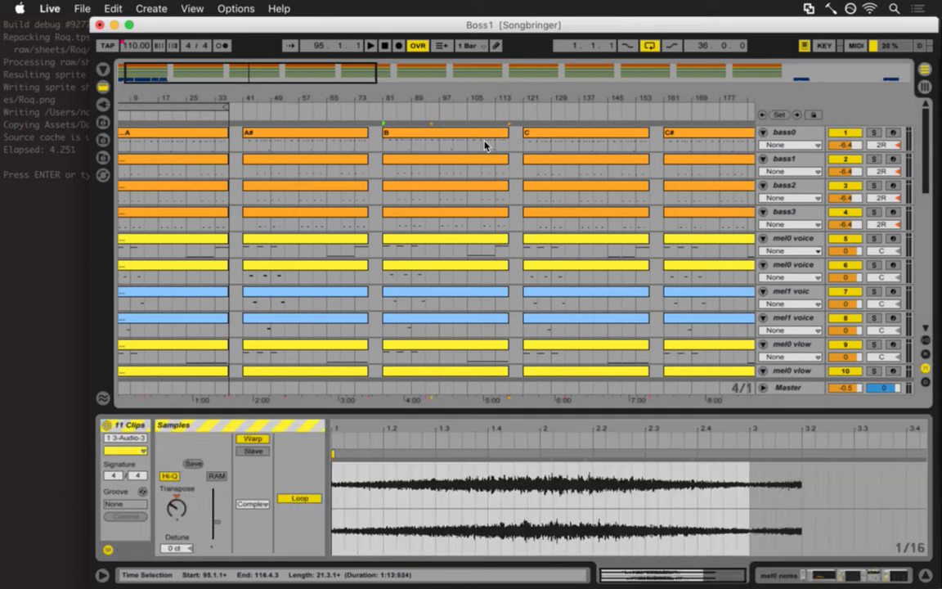
- Examine the transposed notes in the B section's last mel1 roar clip and its bass0 clip
{"action": "scroll", "coordinate": [456, 168], "scroll_direction": "down", "scroll_amount": 10}
{"action": "left_click", "coordinate": [429, 220]}
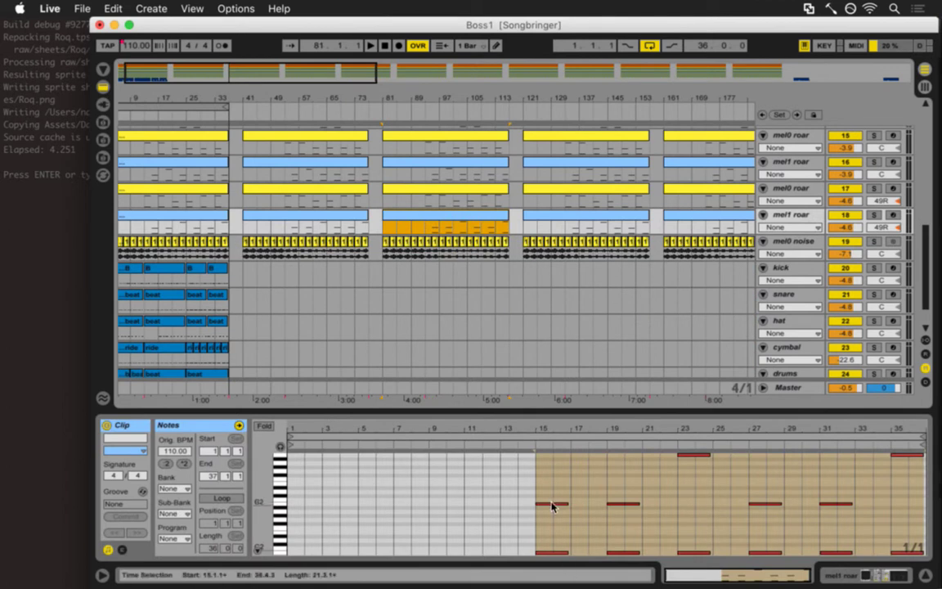
{"action": "scroll", "coordinate": [486, 235], "scroll_direction": "up", "scroll_amount": 10}
{"action": "left_click", "coordinate": [448, 136]}
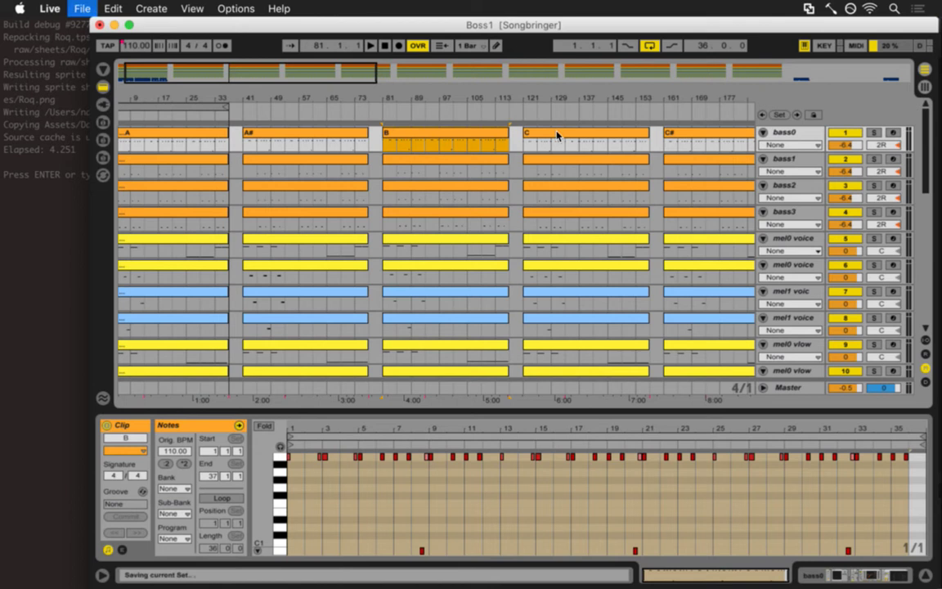
- Save the set and step through the C section's clips from bass0 down to mel0 noise and back to bass0
{"action": "left_click", "coordinate": [559, 141]}
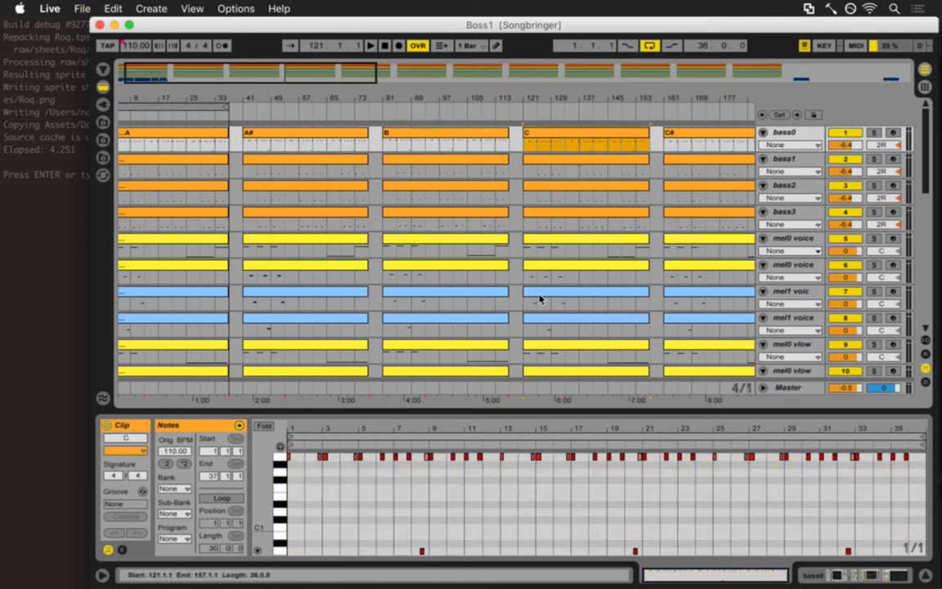
{"action": "key", "text": "Down"}
{"action": "key", "text": "Down"}
{"action": "key", "text": "Down"}
{"action": "key", "text": "Down"}
{"action": "key", "text": "Down"}
{"action": "key", "text": "Down"}
{"action": "key", "text": "Down"}
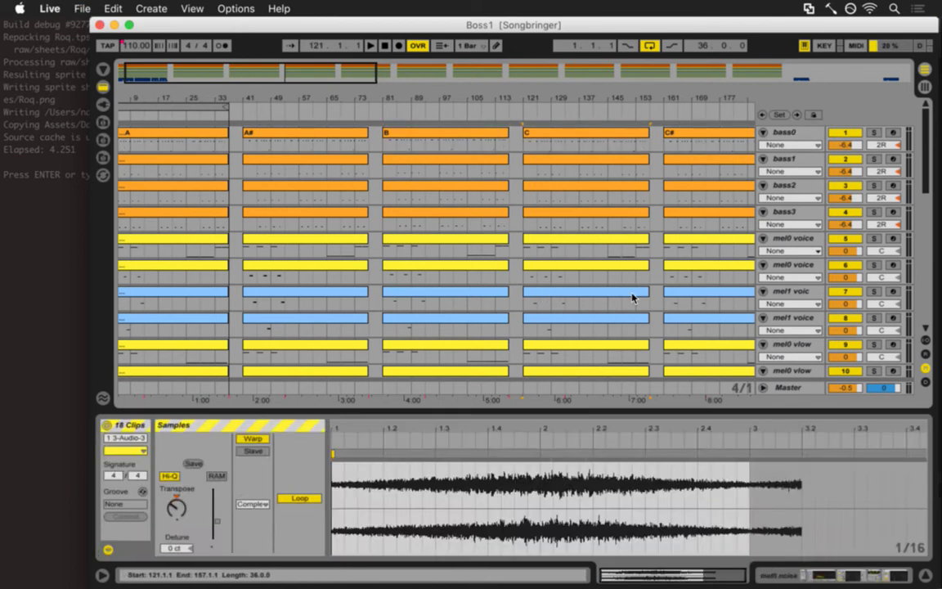
{"action": "key", "text": "Up"}
{"action": "key", "text": "Up"}
{"action": "key", "text": "Up"}
{"action": "key", "text": "Up"}
{"action": "key", "text": "Up"}
{"action": "key", "text": "Up"}
{"action": "key", "text": "Up"}
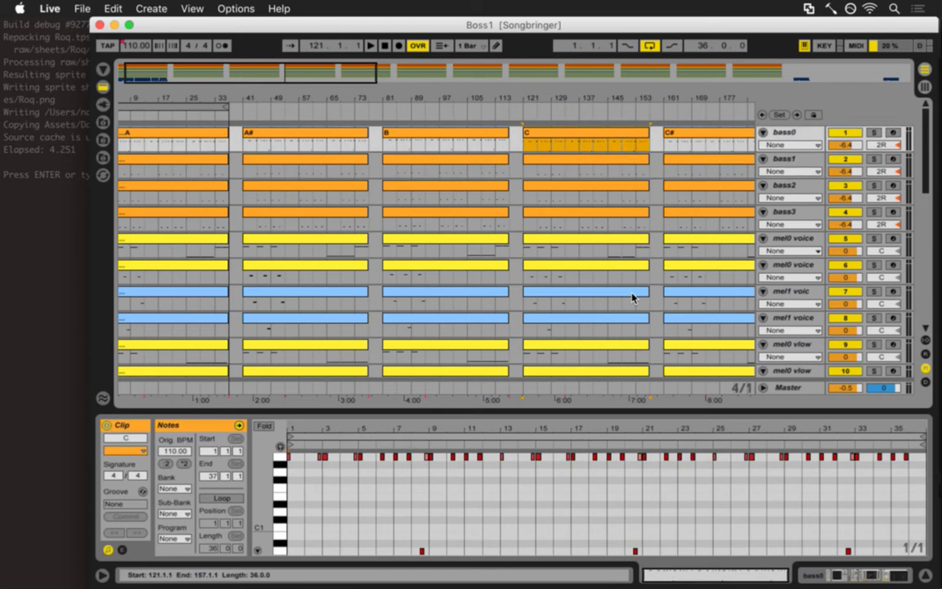
- Switch to iTerm, set noteOffset to 3 in abletonNoteIncrease, save, and run the script in Live on the C section's clips
{"action": "key", "text": "super+Tab"}
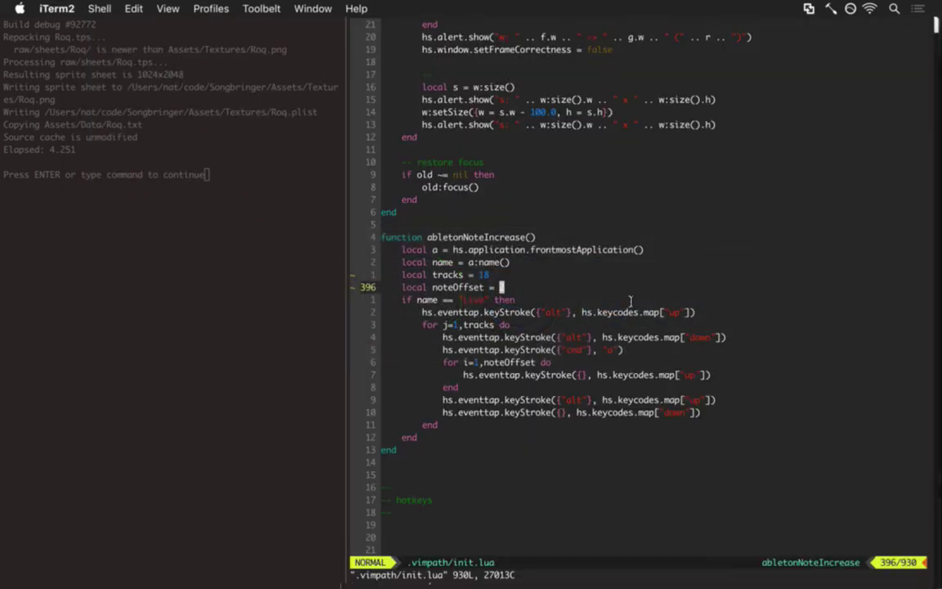
{"action": "type", "text": "s3"}
{"action": "key", "text": "super+Tab"}
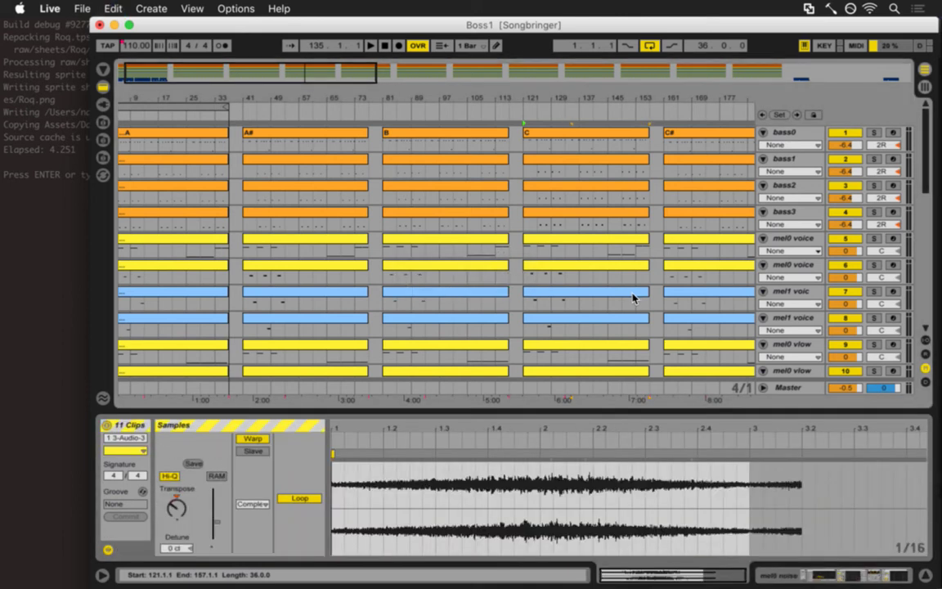
- Examine the transposed notes in the C section's bass0 clip and its last mel1 roar clip
{"action": "left_click", "coordinate": [599, 150]}
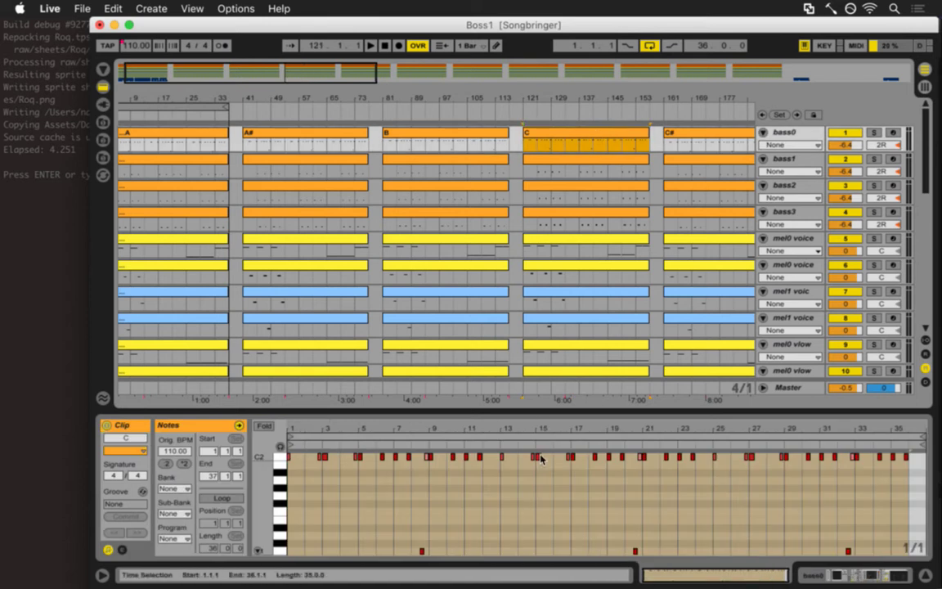
{"action": "scroll", "coordinate": [584, 298], "scroll_direction": "down", "scroll_amount": 10}
{"action": "left_click", "coordinate": [603, 197]}
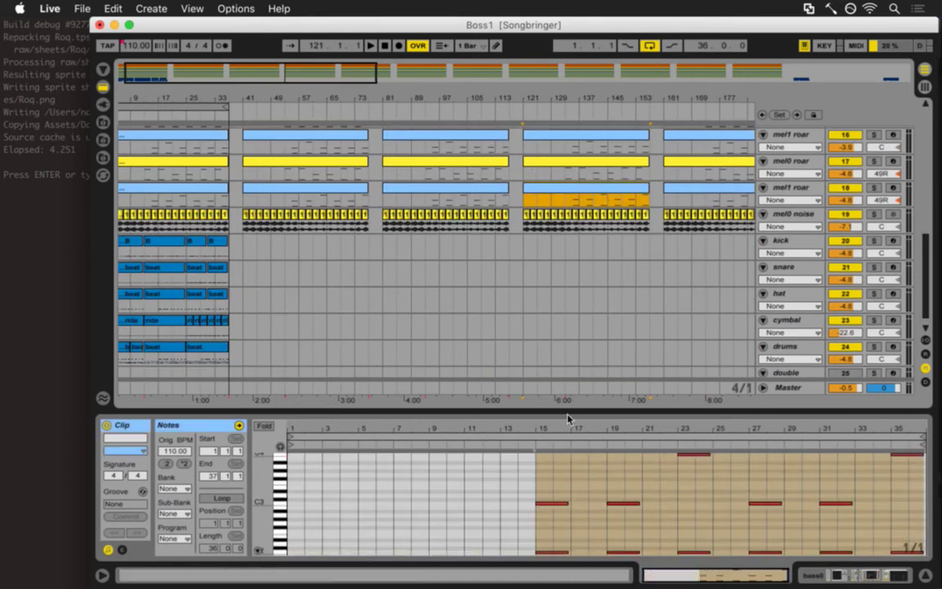
{"action": "scroll", "coordinate": [580, 217], "scroll_direction": "up", "scroll_amount": 10}
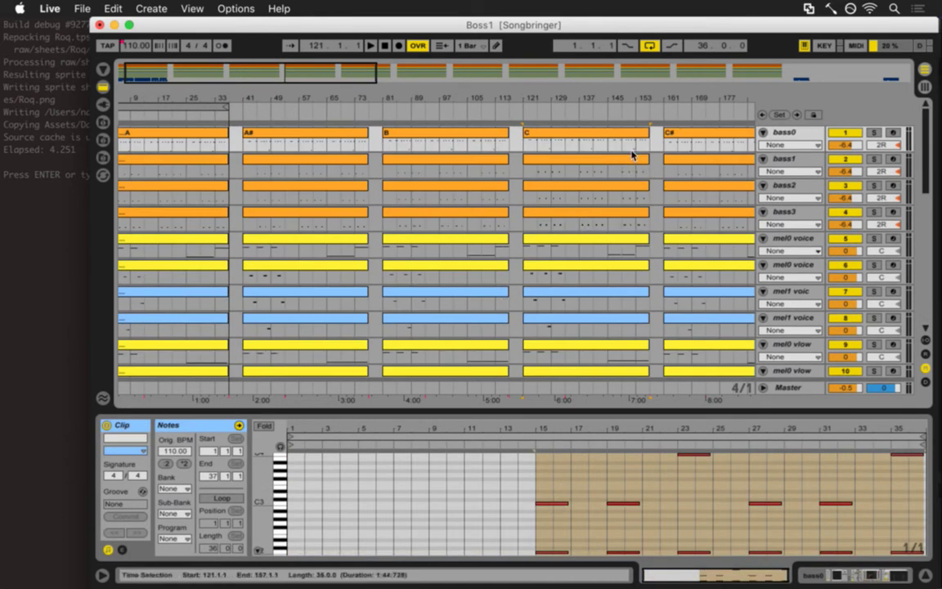
- Open the bass0 clip labelled C# and save the set
{"action": "left_click", "coordinate": [683, 136]}
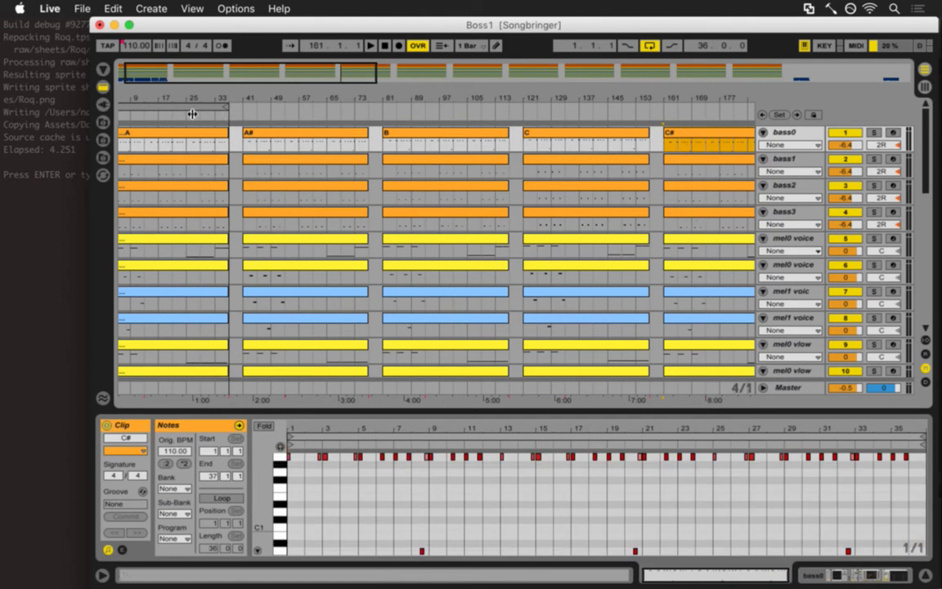
{"action": "left_click_drag", "start_coordinate": [192, 114], "coordinate": [134, 114]}
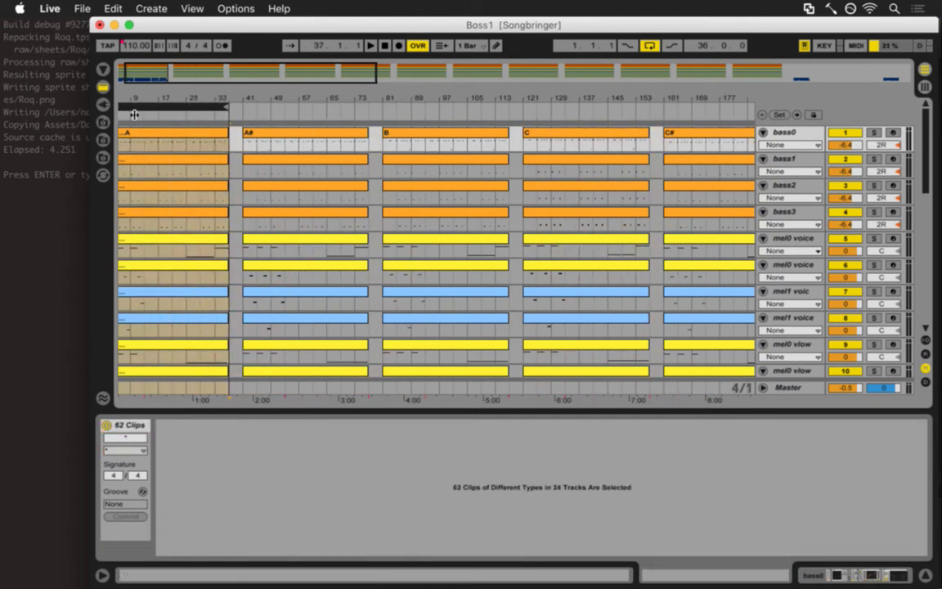
{"action": "scroll", "coordinate": [622, 95], "scroll_direction": "right", "scroll_amount": 10}
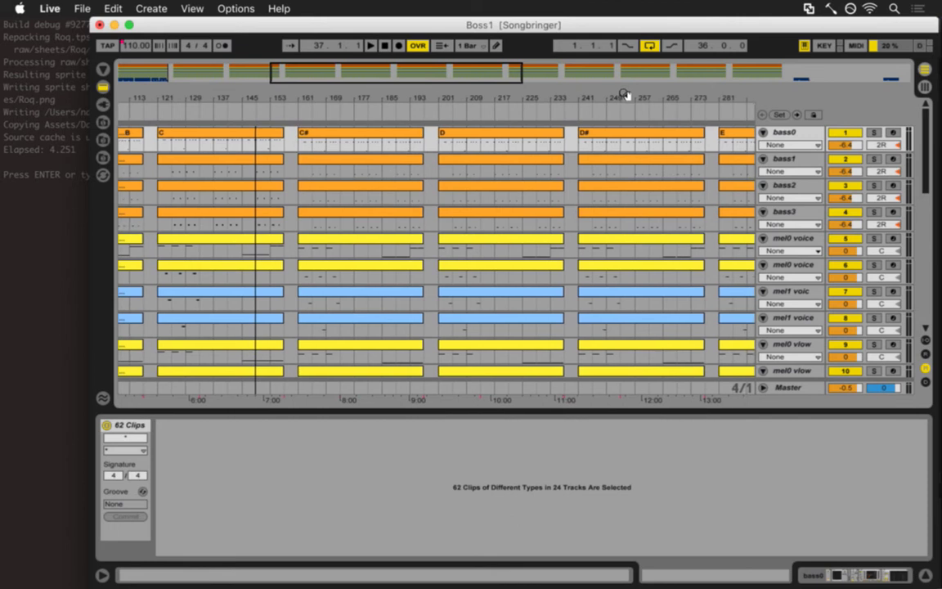
{"action": "left_click", "coordinate": [347, 132]}
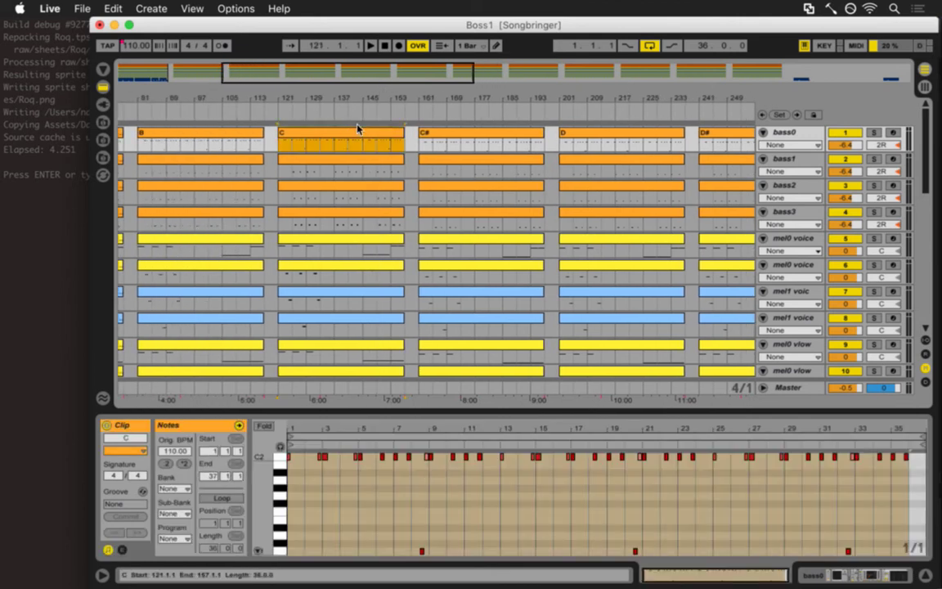
{"action": "left_click", "coordinate": [453, 131]}
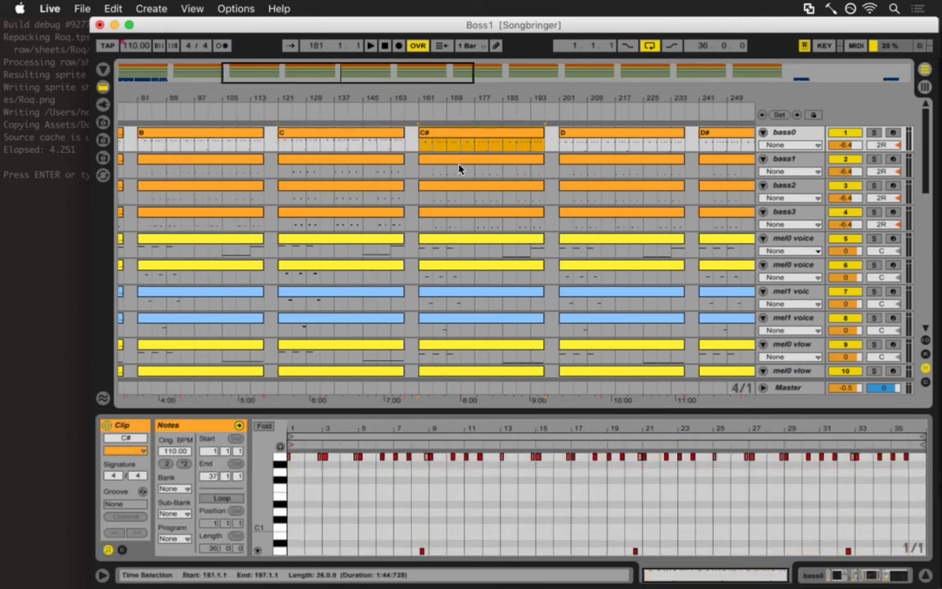
{"action": "key", "text": "super+s"}
- Switch to iTerm, set noteOffset to 4 in abletonNoteIncrease, save .vimpath/init.lua, and return to Live
{"action": "key", "text": "super+Tab"}
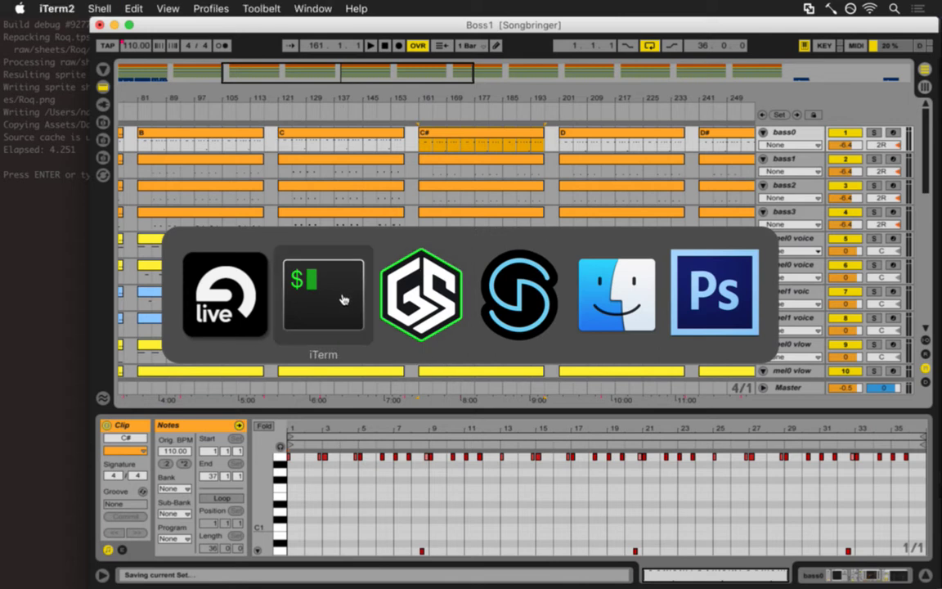
{"action": "type", "text": "i3"}
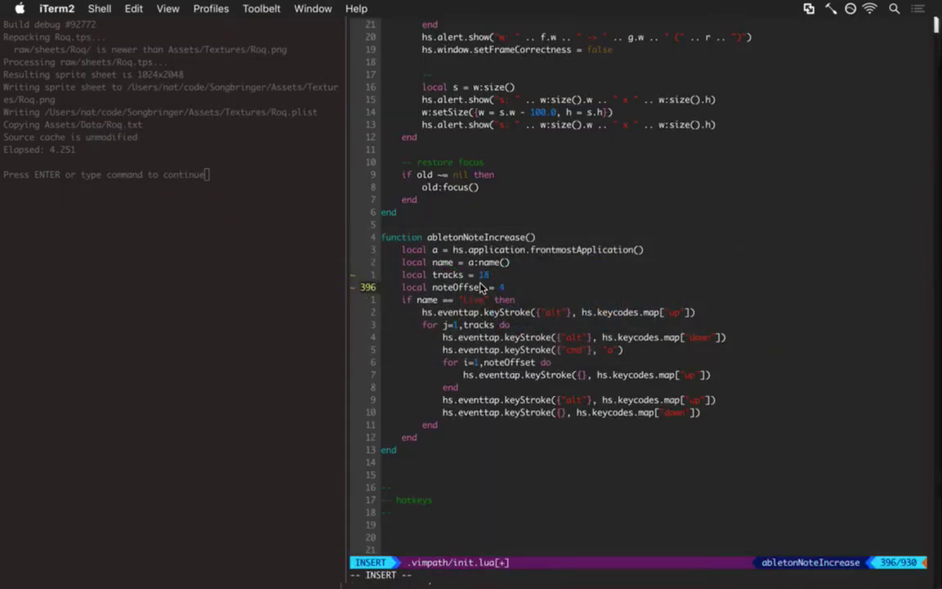
{"action": "key", "text": "super+Tab"}
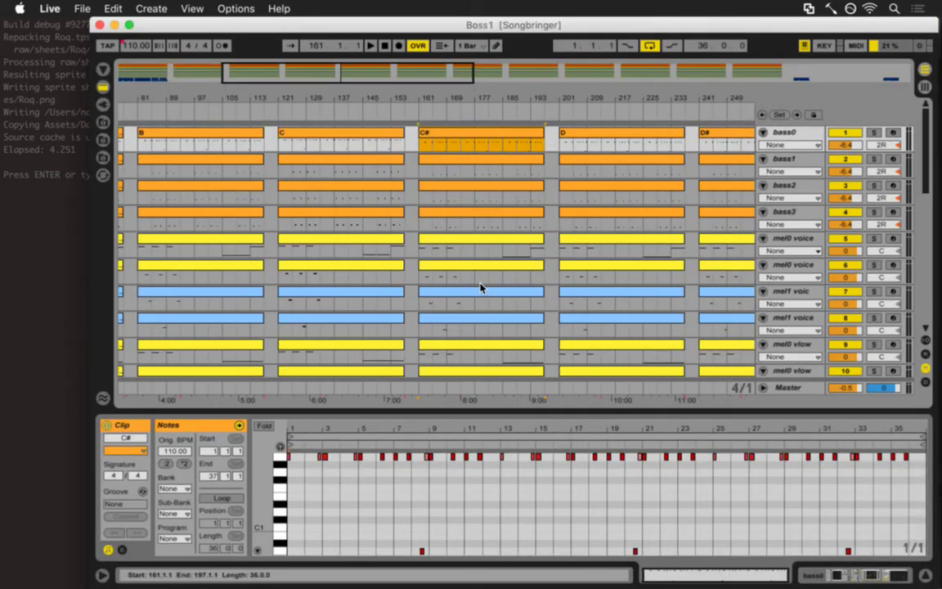
- Step through the C# section's clips down to the mel1 roar track and back to bass0
{"action": "key", "text": "super+z"}
{"action": "key", "text": "super+z"}
{"action": "key", "text": "super+z"}
{"action": "key", "text": "super+z"}
{"action": "key", "text": "super+z"}
{"action": "key", "text": "super+z"}
{"action": "key", "text": "super+z"}
{"action": "key", "text": "super+z"}
{"action": "key", "text": "super+z"}
{"action": "key", "text": "super+z"}
{"action": "key", "text": "super+z"}
{"action": "key", "text": "super+z"}
{"action": "key", "text": "super+z"}
{"action": "key", "text": "super+z"}
{"action": "key", "text": "super+z"}
{"action": "key", "text": "super+z"}
{"action": "key", "text": "super+z"}
{"action": "key", "text": "super+z"}
{"action": "key", "text": "super+z"}
{"action": "key", "text": "super+z"}
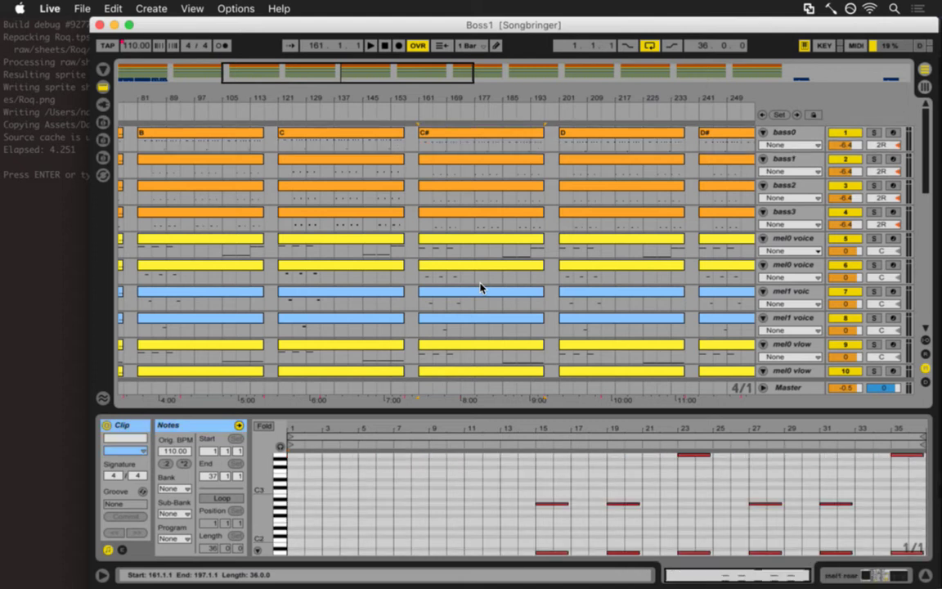
{"action": "key", "text": "Up"}
{"action": "key", "text": "Up"}
{"action": "key", "text": "Up"}
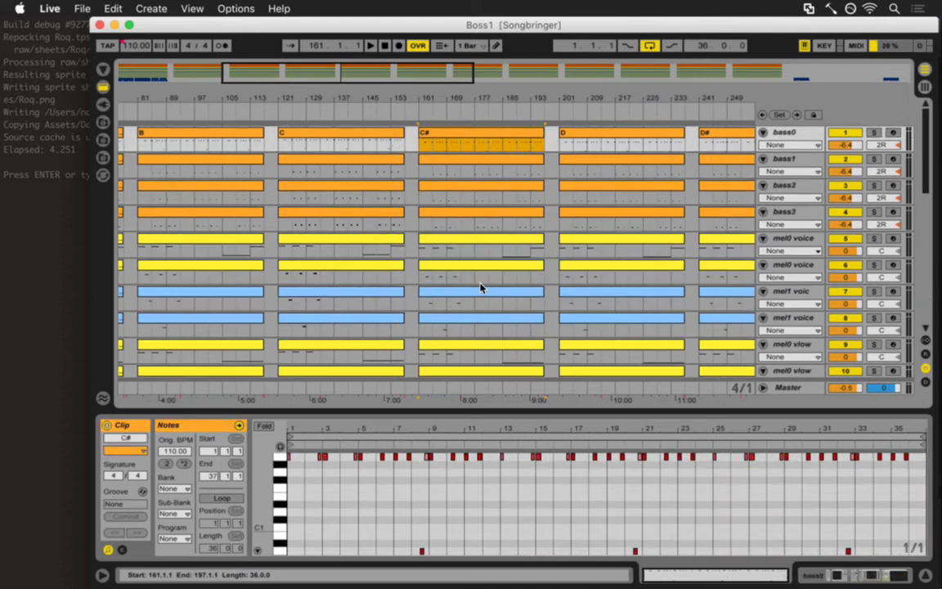
- Run the note increase script on the C# section, raising all notes on the bass0 to bass3 tracks by four semitones
{"action": "key", "text": "ctrl+alt+super+r"}
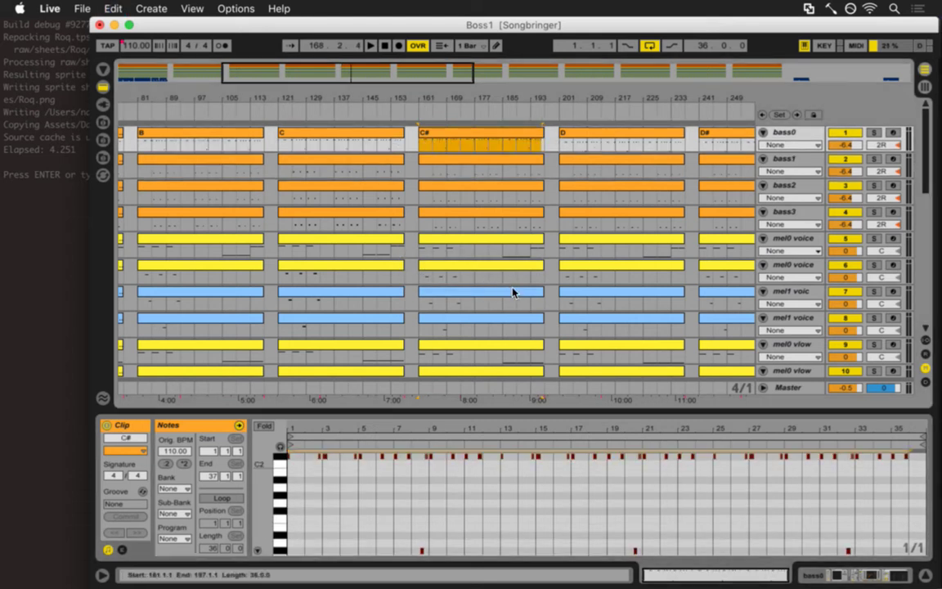
{"action": "key", "text": "Down"}
{"action": "key", "text": "Down"}
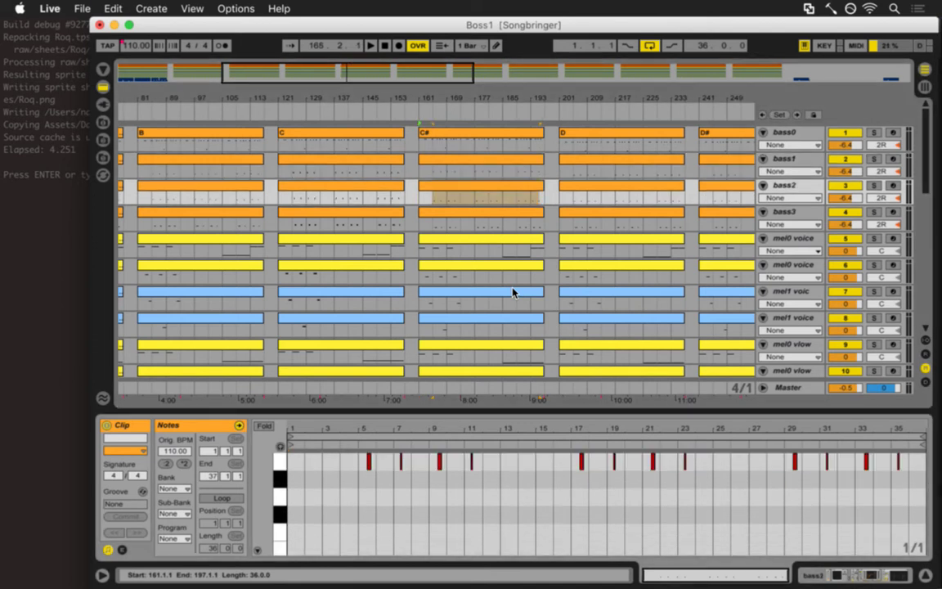
- Raise all notes in the C# section's clips on the four mel0 and mel1 voice tracks by four semitones
{"action": "key", "text": "Down"}
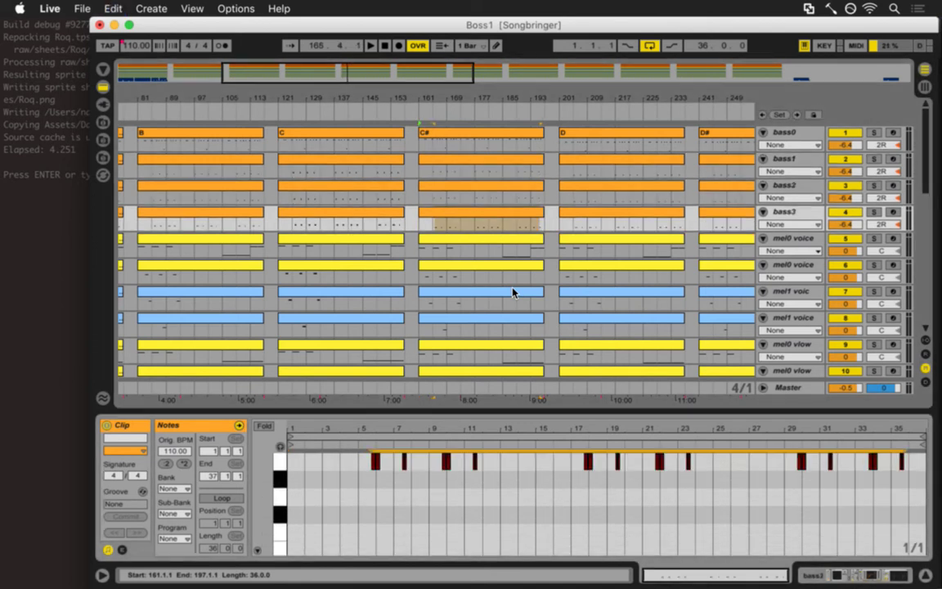
{"action": "key", "text": "Down"}
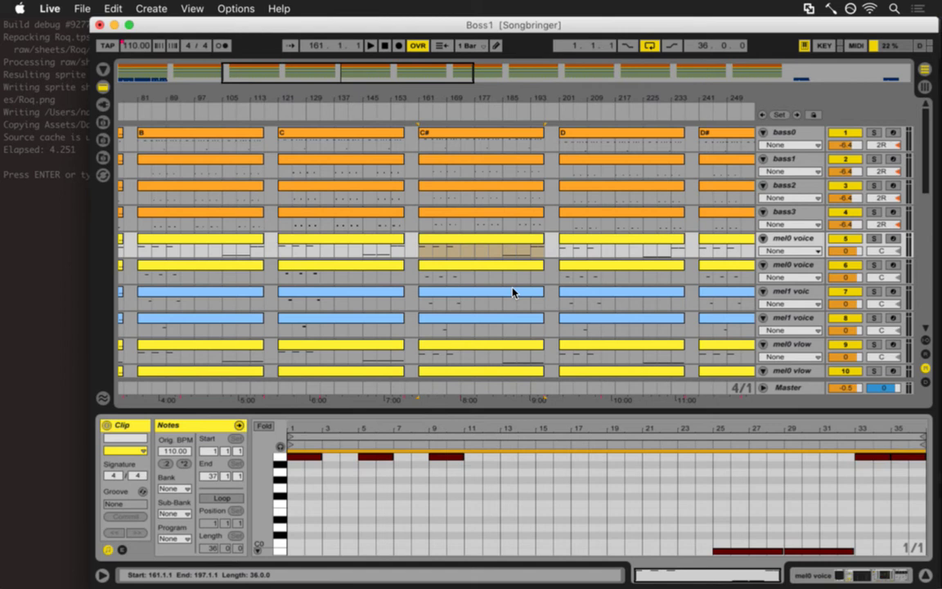
{"action": "key", "text": "Down"}
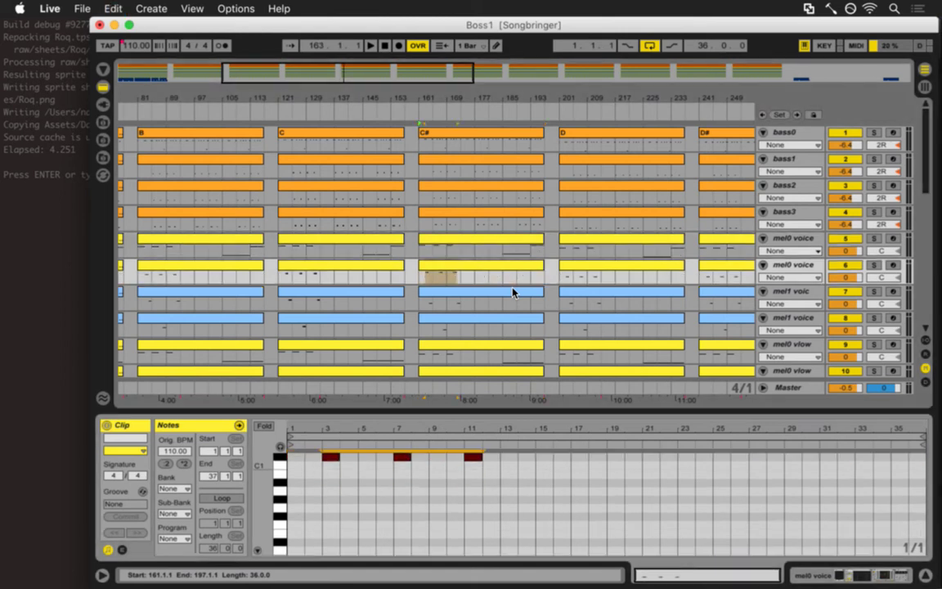
{"action": "key", "text": "Down"}
- Raise all notes in the C# section's clips on the four mel0 and mel1 vlow tracks by four semitones
{"action": "key", "text": "Down"}
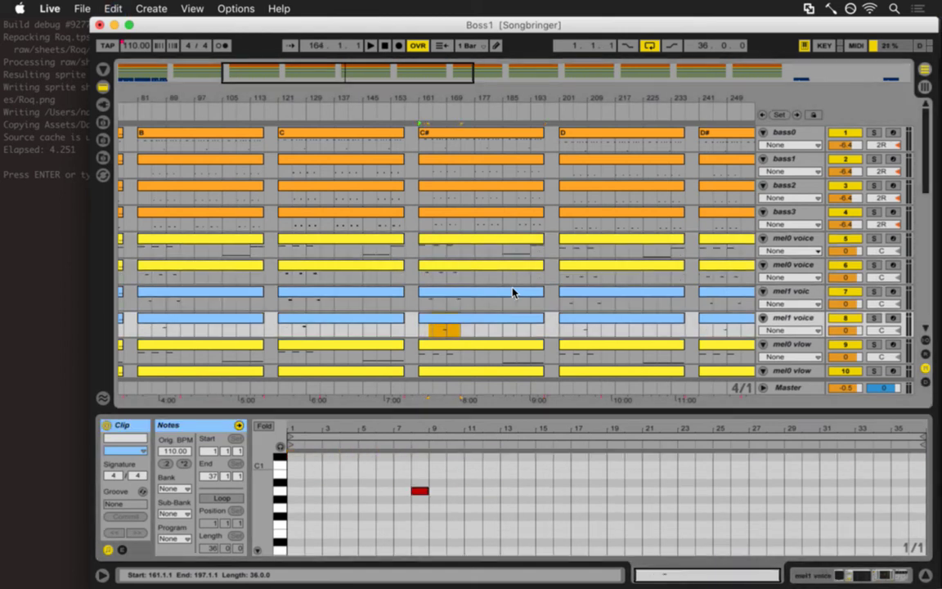
{"action": "key", "text": "Down"}
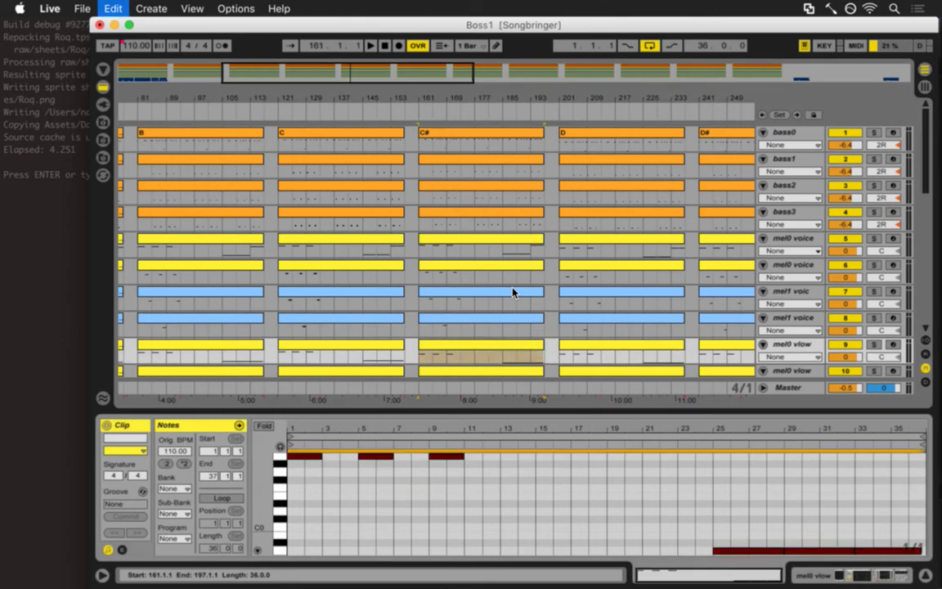
{"action": "key", "text": "Down"}
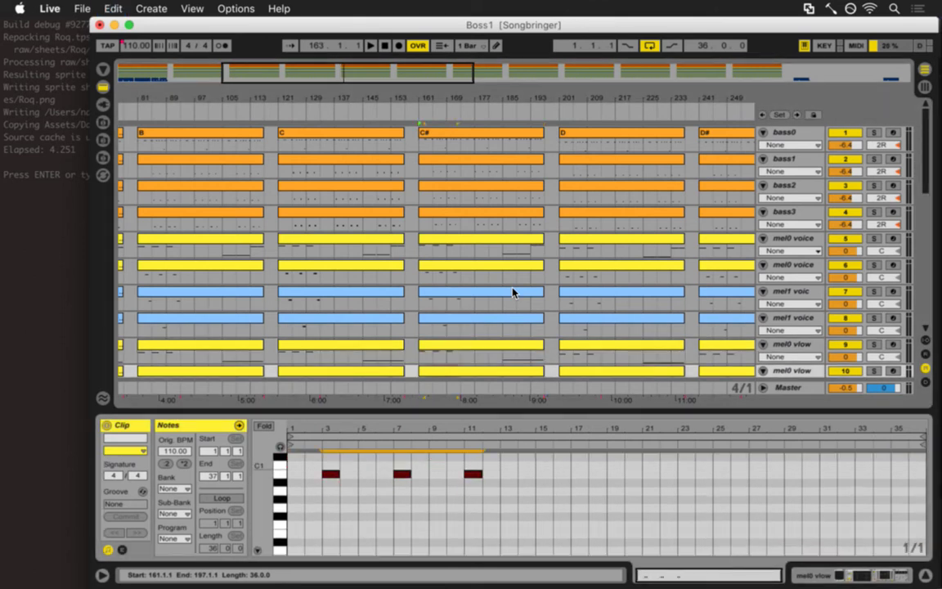
{"action": "key", "text": "Down"}
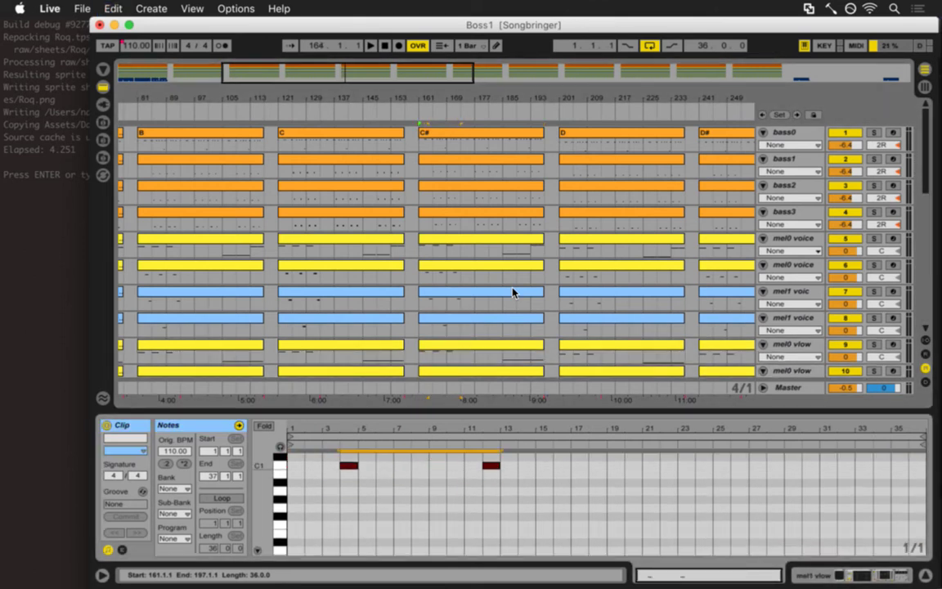
{"action": "key", "text": "Down"}
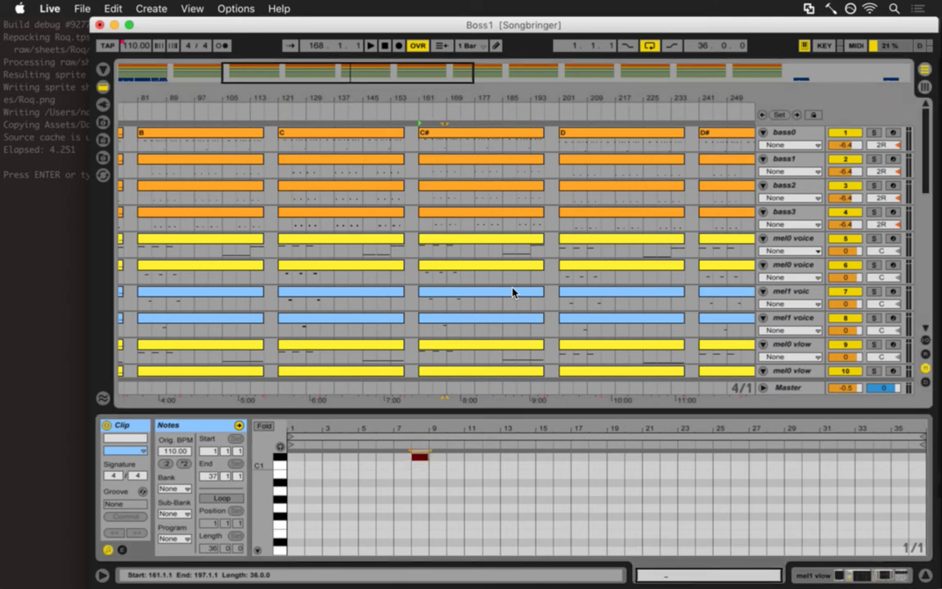
- Raise all notes in the C# section's clips on mel0 and mel1 roar tracks 13 to 16 by four semitones
{"action": "key", "text": "Down"}
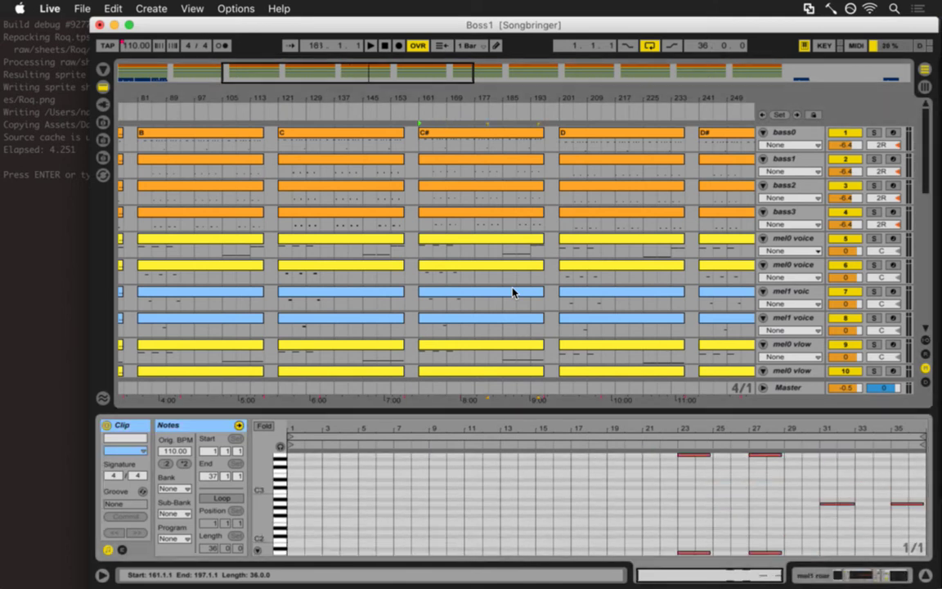
{"action": "key", "text": "Down"}
{"action": "key", "text": "super+a"}
{"action": "key", "text": "Up"}
{"action": "key", "text": "Up"}
{"action": "key", "text": "Up"}
{"action": "key", "text": "Up"}
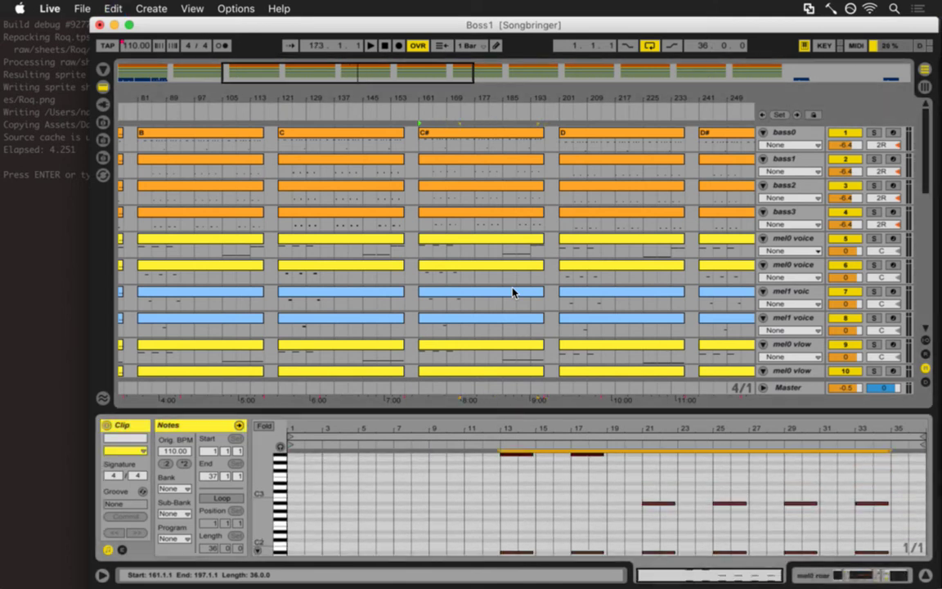
{"action": "key", "text": "Down"}
{"action": "key", "text": "super+a"}
{"action": "key", "text": "Up"}
{"action": "key", "text": "Up"}
{"action": "key", "text": "Up"}
{"action": "key", "text": "Up"}
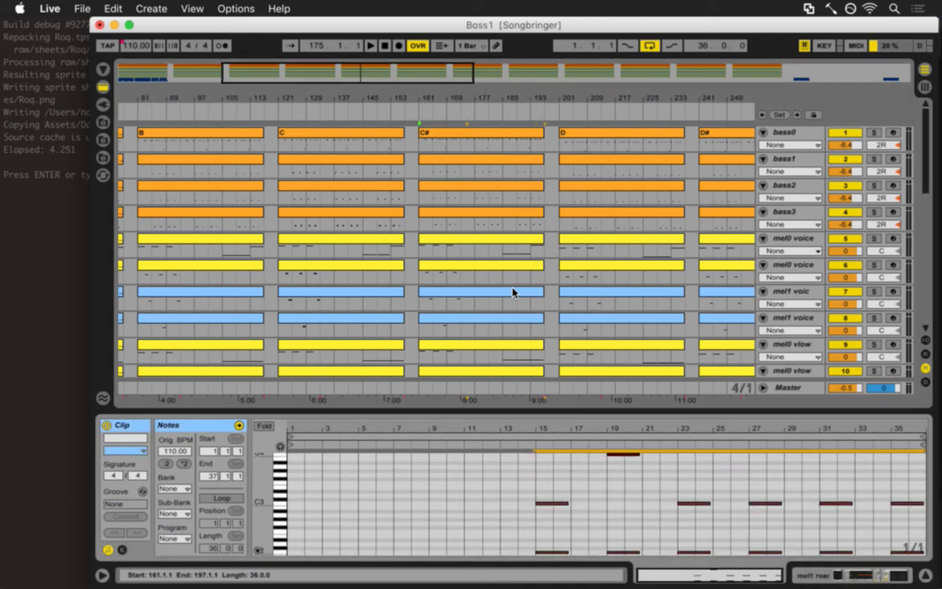
- Raise all notes by four semitones in the C# section's clips on the last two roar tracks, 17 and 18
{"action": "key", "text": "Down"}
{"action": "key", "text": "super+a"}
{"action": "key", "text": "Up"}
{"action": "key", "text": "Up"}
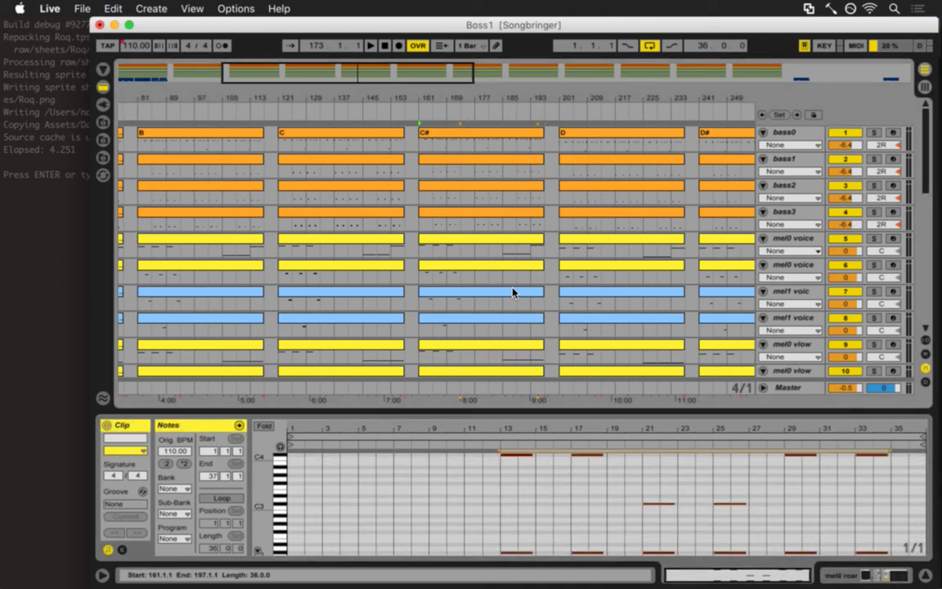
{"action": "key", "text": "Down"}
{"action": "key", "text": "Down"}
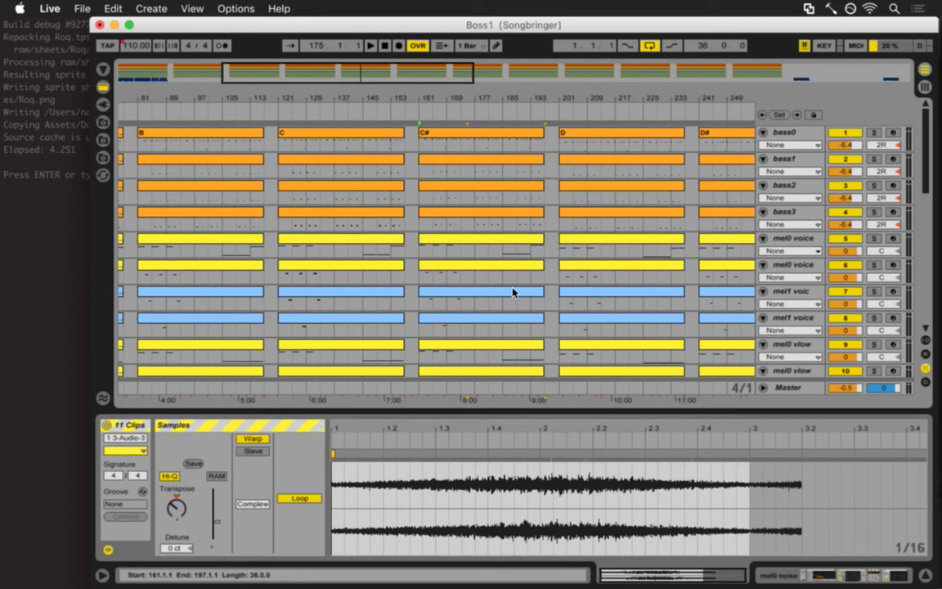
- Check the transposed notes in the C# section's bass0 clip and its last mel1 roar clip
{"action": "left_click", "coordinate": [492, 144]}
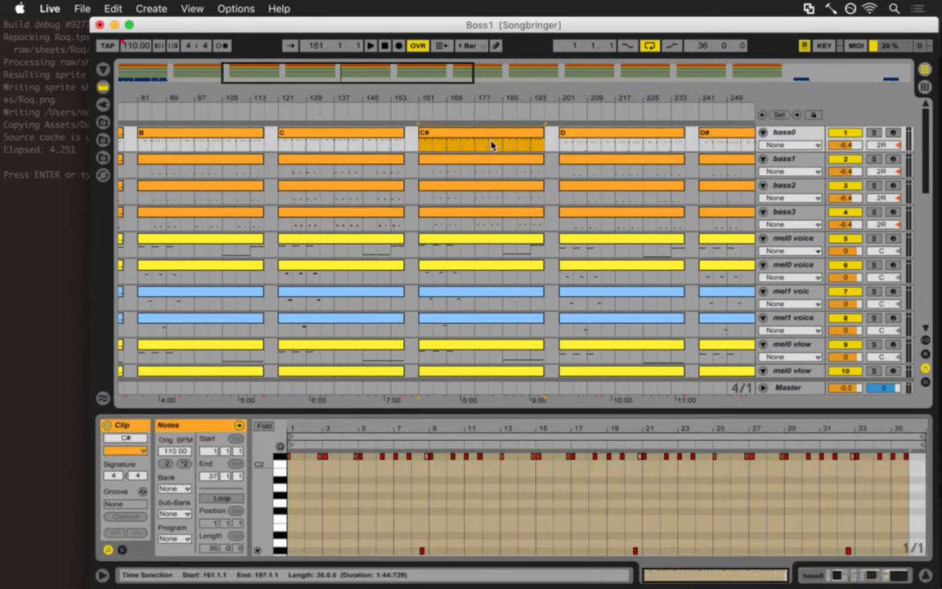
{"action": "scroll", "coordinate": [472, 213], "scroll_direction": "down", "scroll_amount": 5}
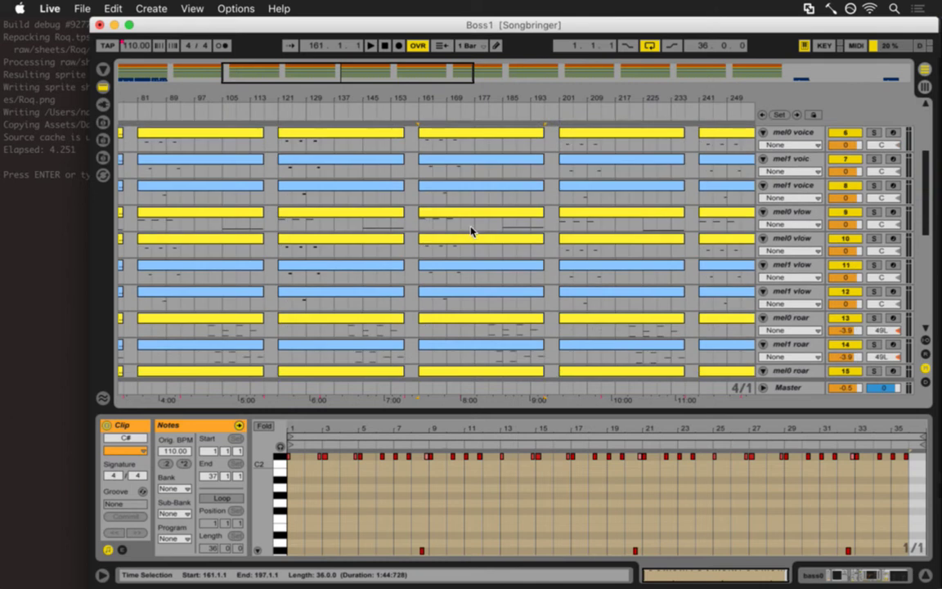
{"action": "left_click", "coordinate": [488, 347]}
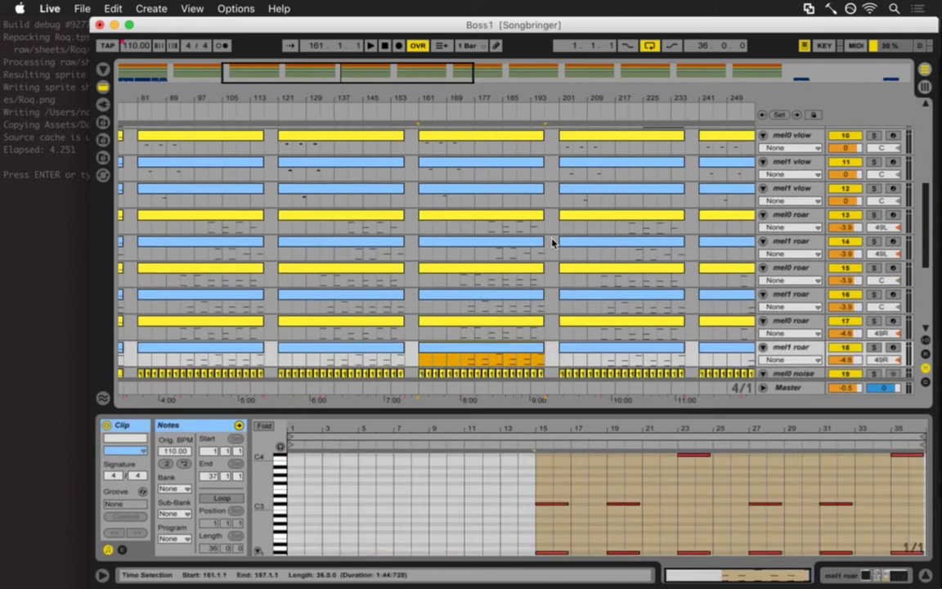
- Select the D section's bass0 clip, save the set, and set noteOffset to 5 in abletonNoteIncrease in iTerm before returning to Live
{"action": "scroll", "coordinate": [573, 212], "scroll_direction": "up", "scroll_amount": 5}
{"action": "left_click", "coordinate": [606, 134]}
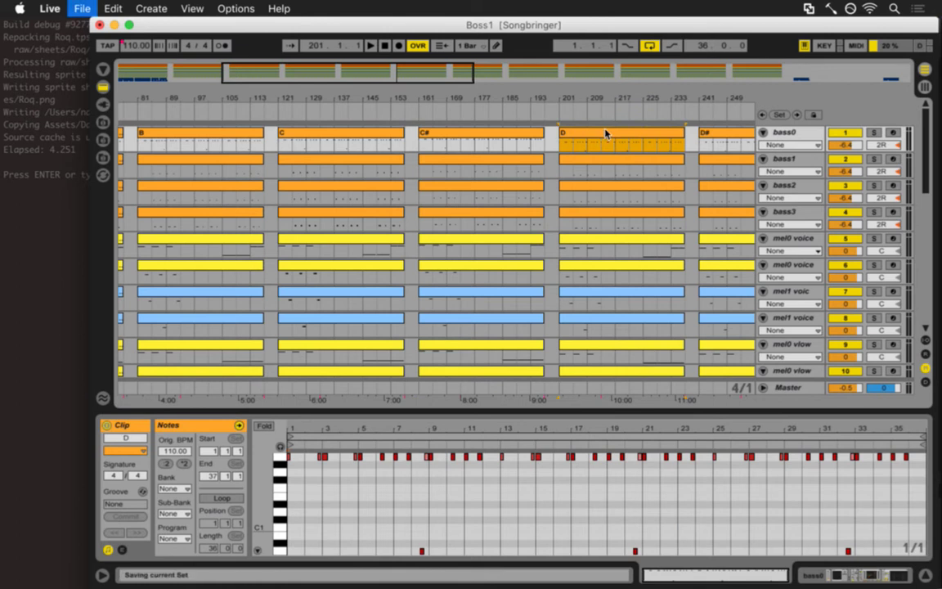
{"action": "key", "text": "super+Tab"}
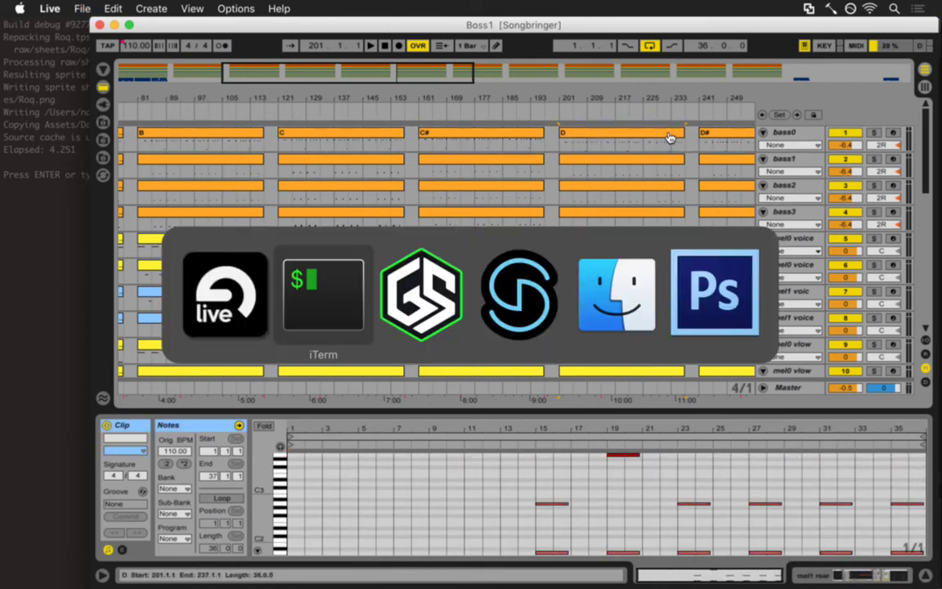
{"action": "key", "text": "s"}
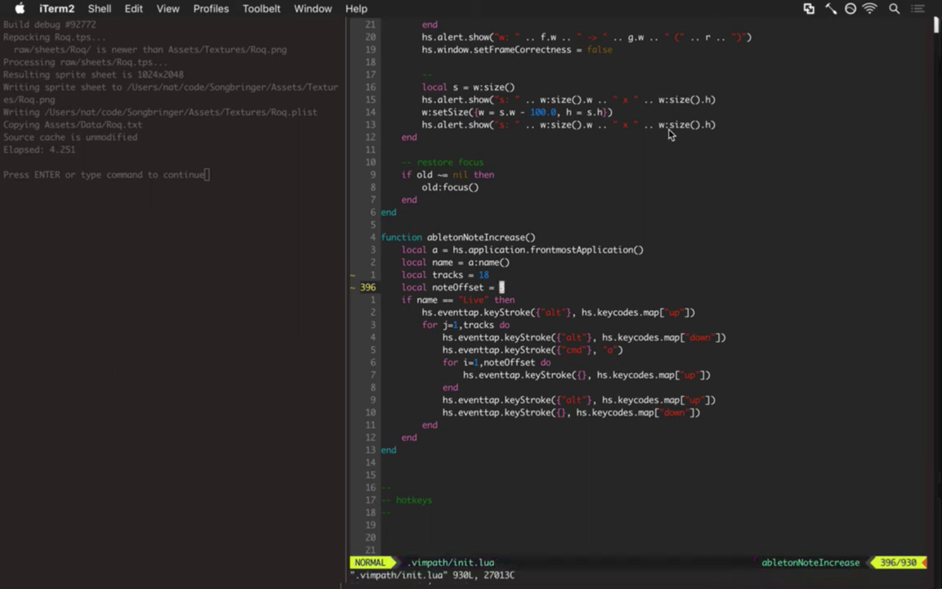
{"action": "key", "text": "super+Tab"}
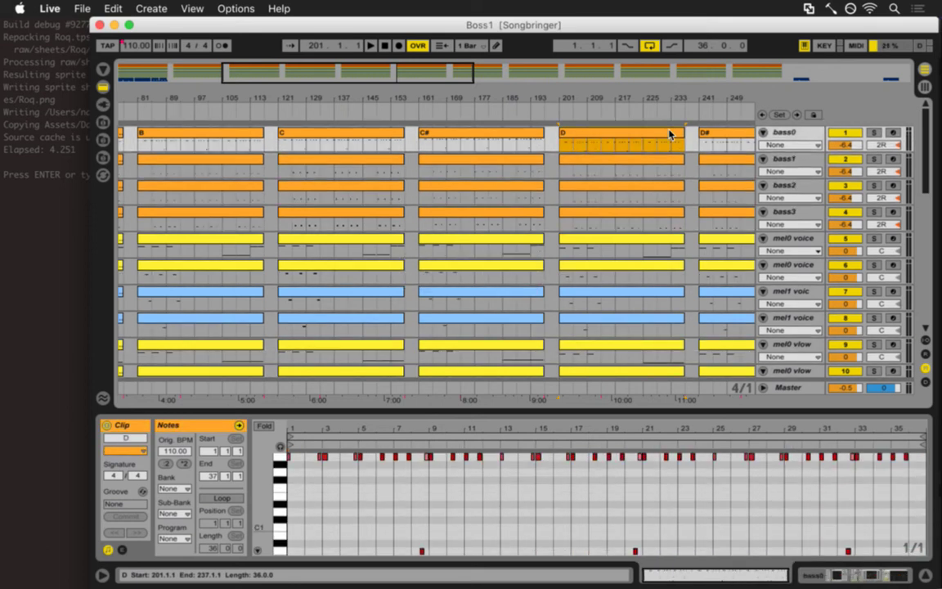
- Run the note increase script on the D section, raising all notes on the bass0 to bass3 tracks by five semitones
{"action": "double_click", "coordinate": [669, 131]}
{"action": "key", "text": "super+a"}
{"action": "key", "text": "Up"}
{"action": "key", "text": "Up"}
{"action": "key", "text": "Up"}
{"action": "key", "text": "Up"}
{"action": "key", "text": "Up"}
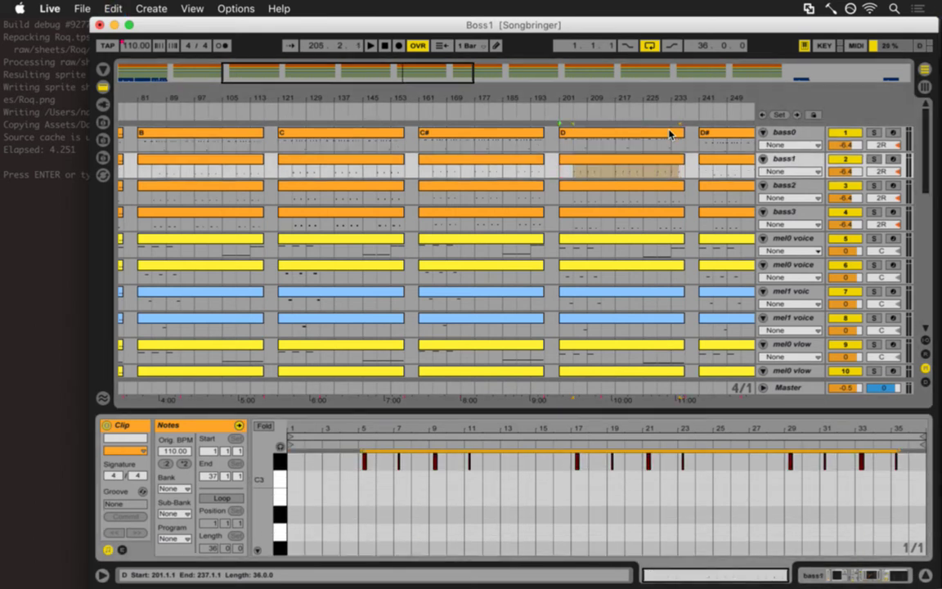
{"action": "key", "text": "super+a"}
{"action": "key", "text": "Up"}
{"action": "key", "text": "Up"}
{"action": "key", "text": "Up"}
{"action": "key", "text": "Up"}
{"action": "key", "text": "Up"}
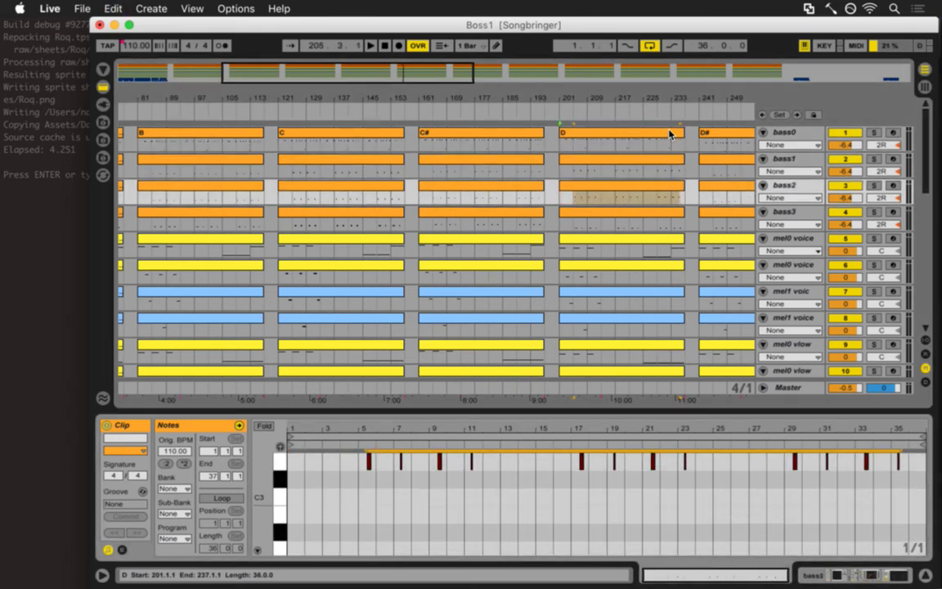
{"action": "key", "text": "Down"}
{"action": "key", "text": "super+a"}
{"action": "key", "text": "Up"}
{"action": "key", "text": "Up"}
{"action": "key", "text": "Up"}
{"action": "key", "text": "Up"}
{"action": "key", "text": "Up"}
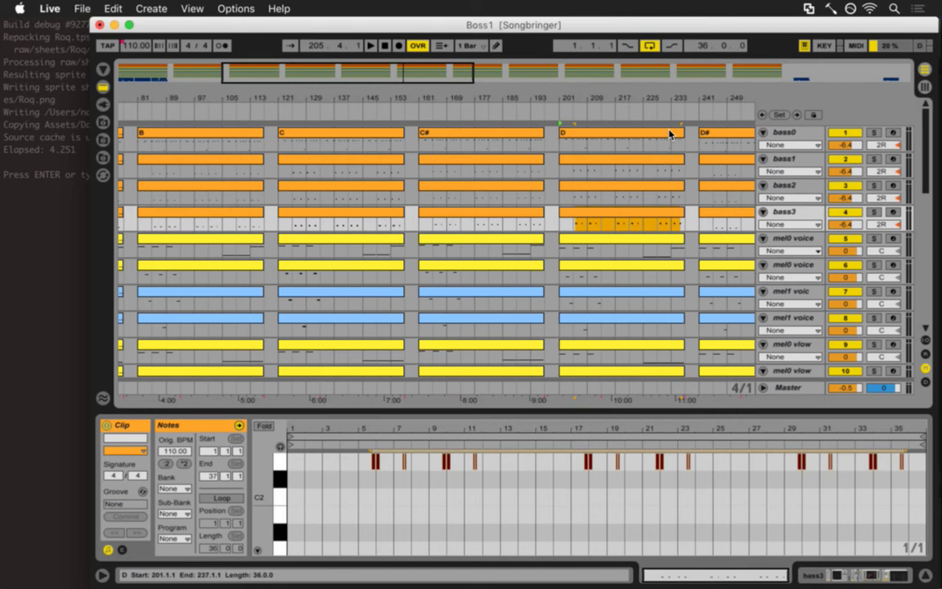
- Raise all notes in the D section's clips on the four mel0 and mel1 voice tracks by five semitones
{"action": "key", "text": "Down"}
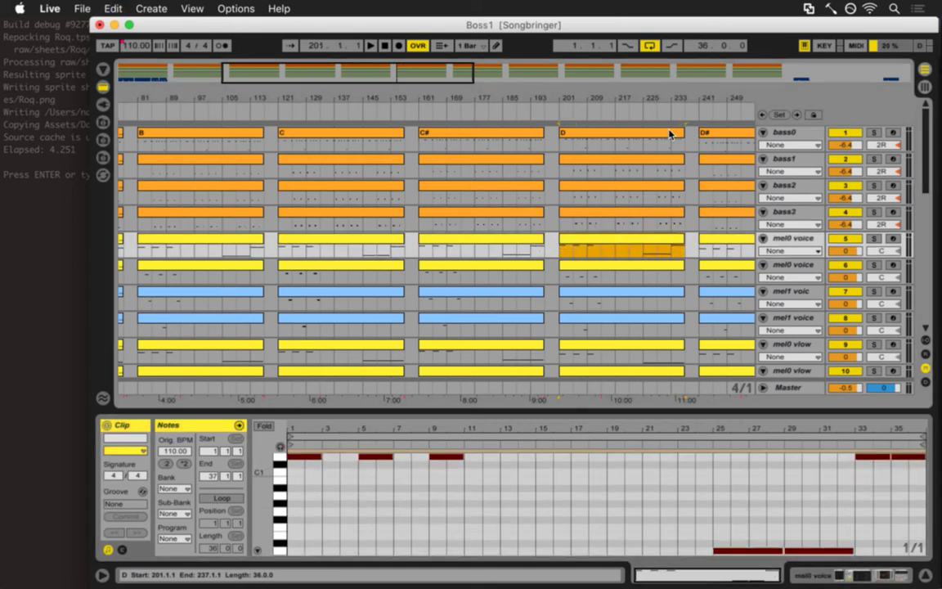
{"action": "key", "text": "Down"}
{"action": "key", "text": "Down"}
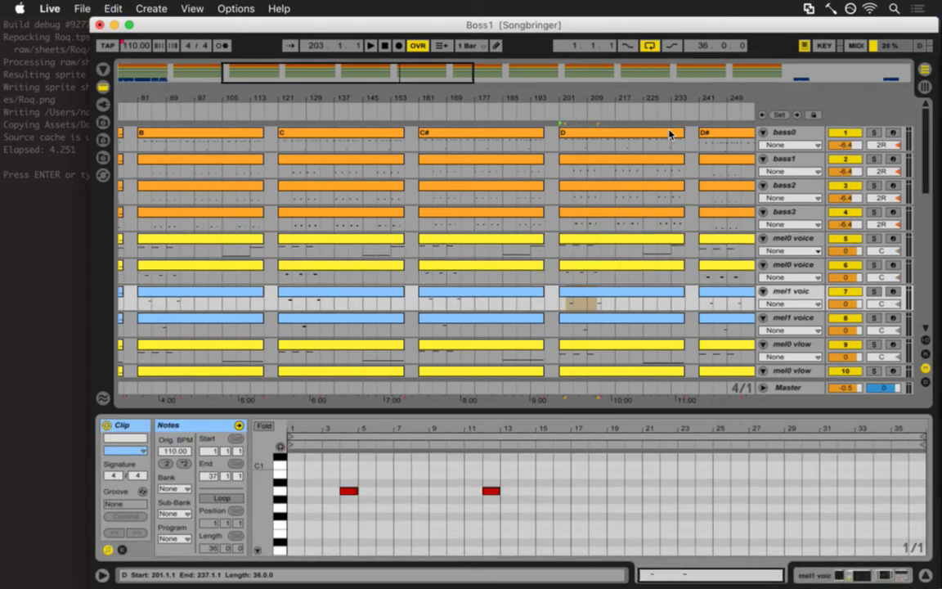
- Raise all notes in the D section's clips on the four mel0 and mel1 vlow tracks by five semitones
{"action": "key", "text": "Down"}
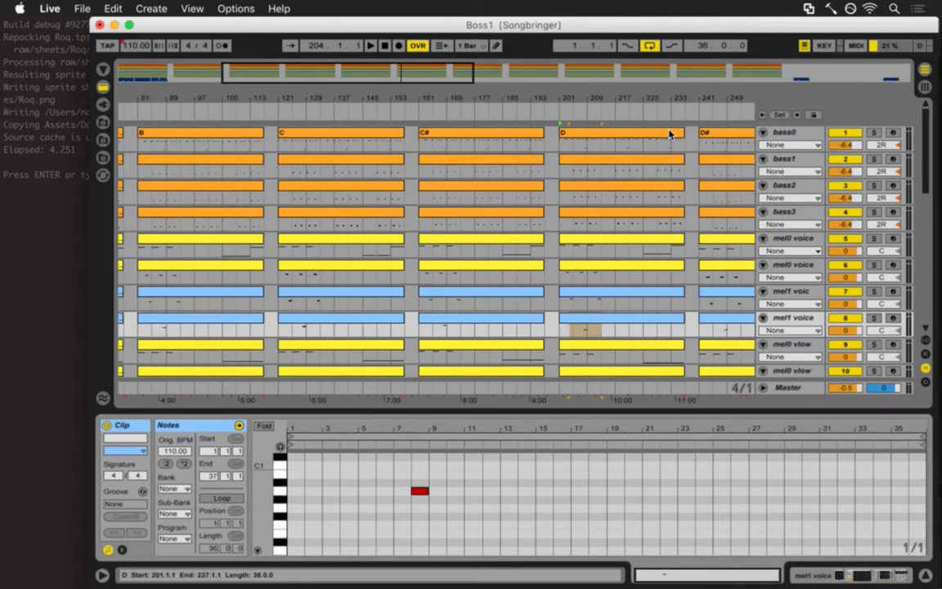
{"action": "key", "text": "Down"}
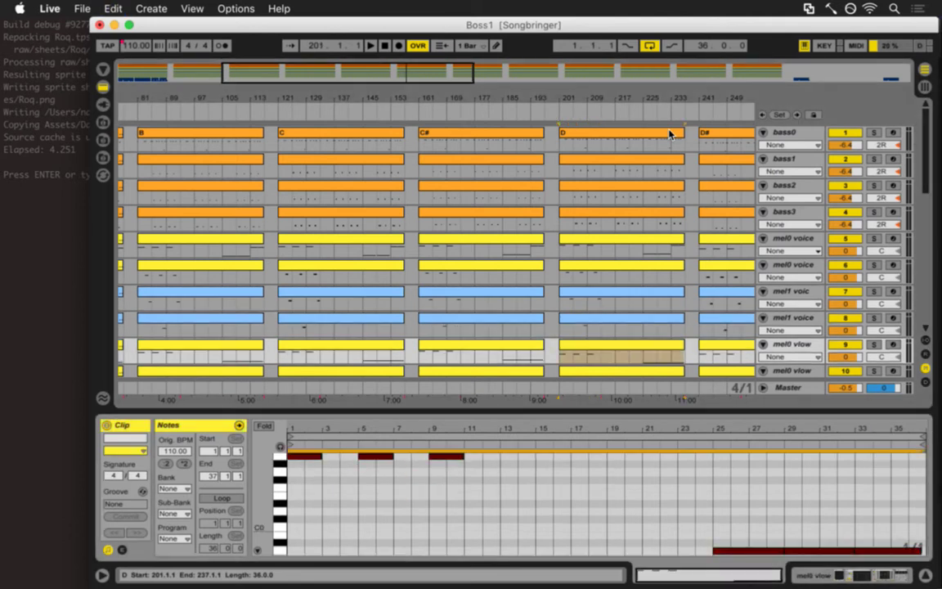
{"action": "key", "text": "Down"}
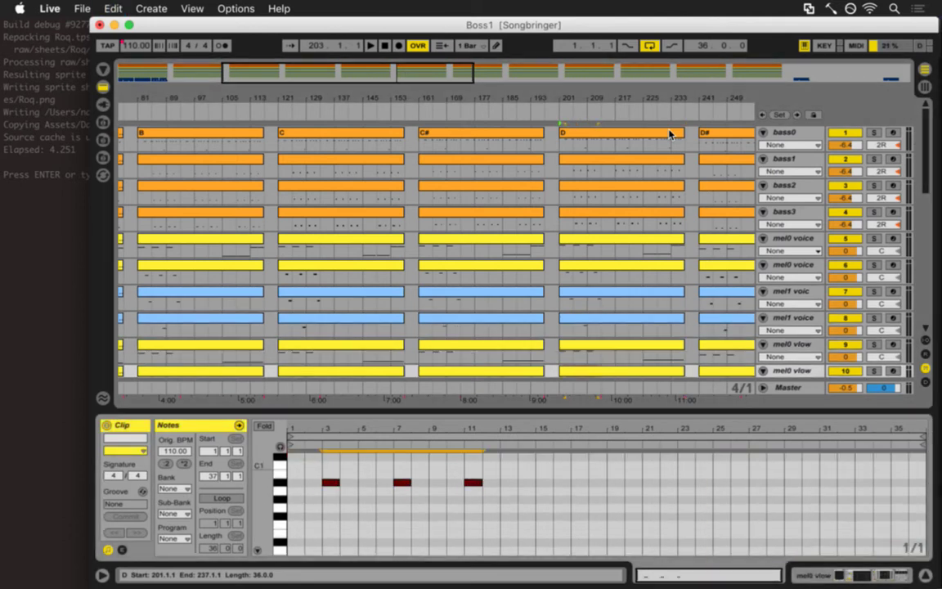
{"action": "key", "text": "Down"}
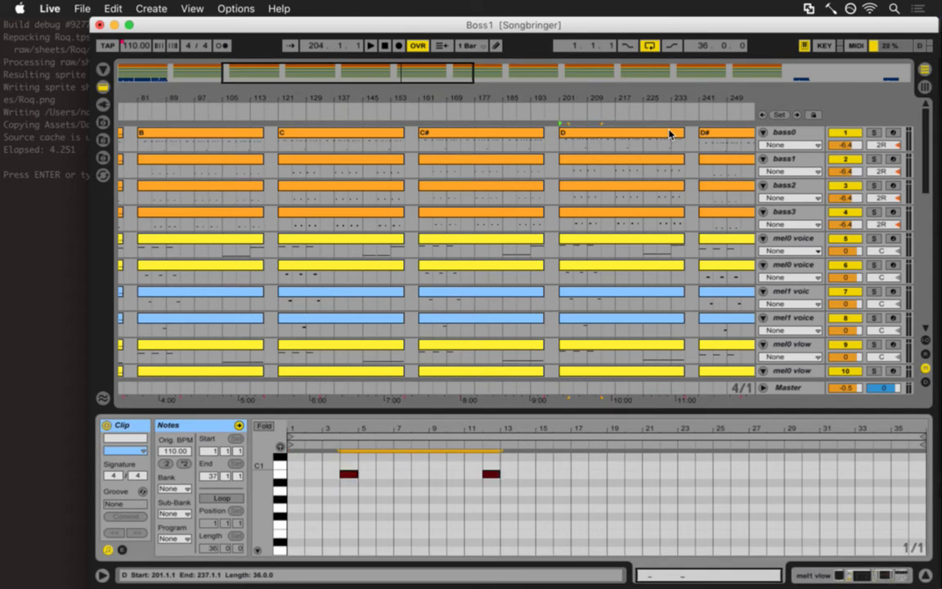
- Raise all notes in the D section's clips on the six mel0 and mel1 roar tracks by five semitones
{"action": "key", "text": "Down"}
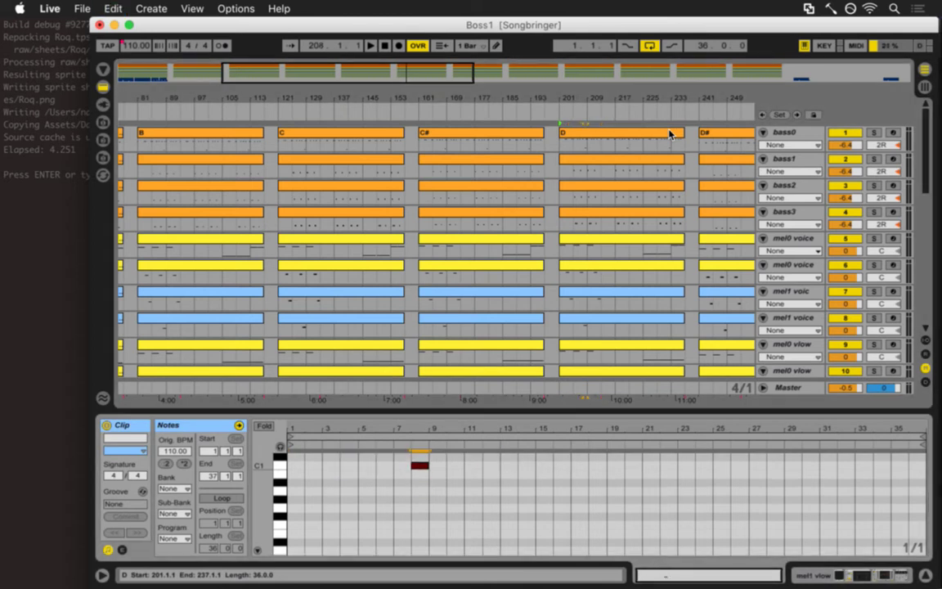
{"action": "key", "text": "Down"}
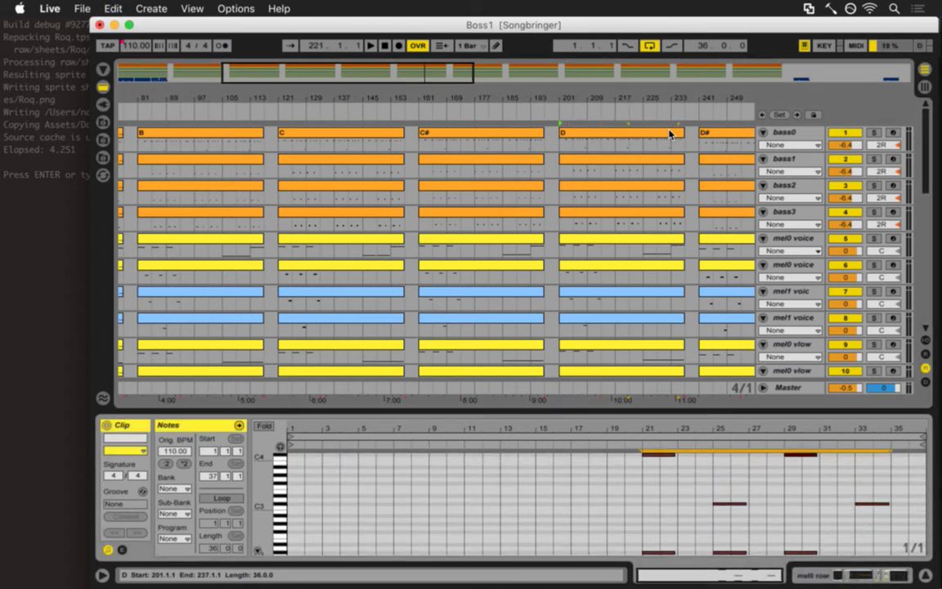
{"action": "key", "text": "Down"}
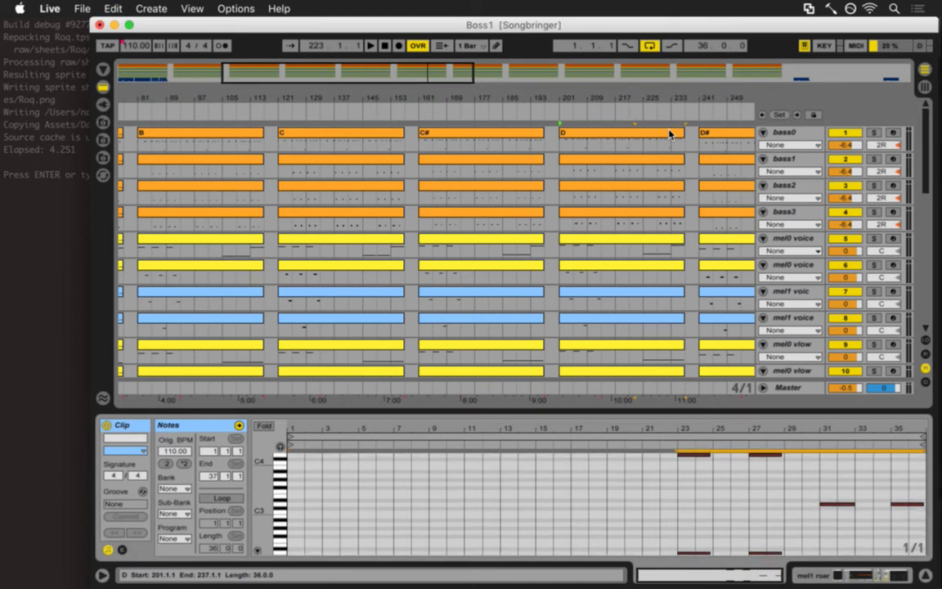
{"action": "key", "text": "super+z"}
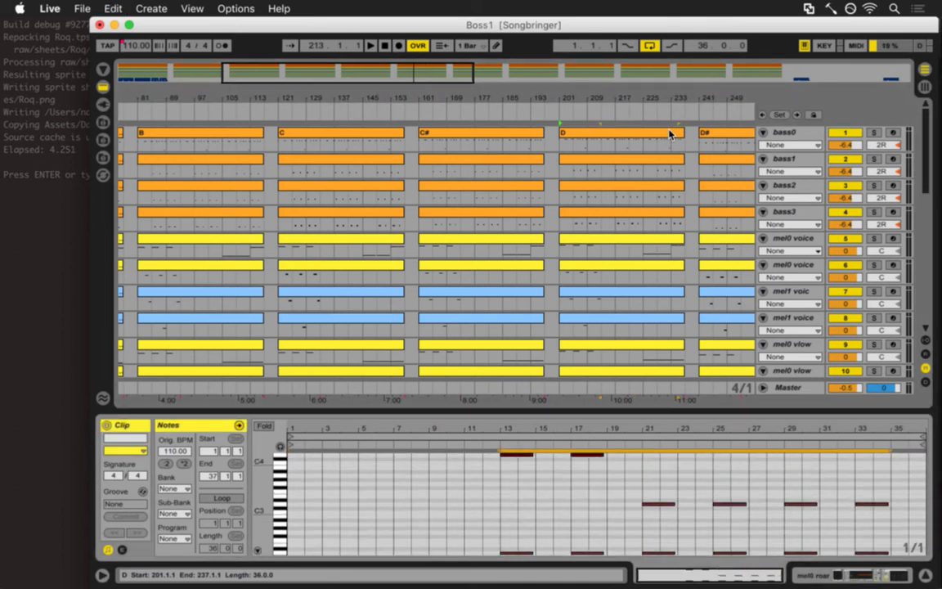
{"action": "key", "text": "super+z"}
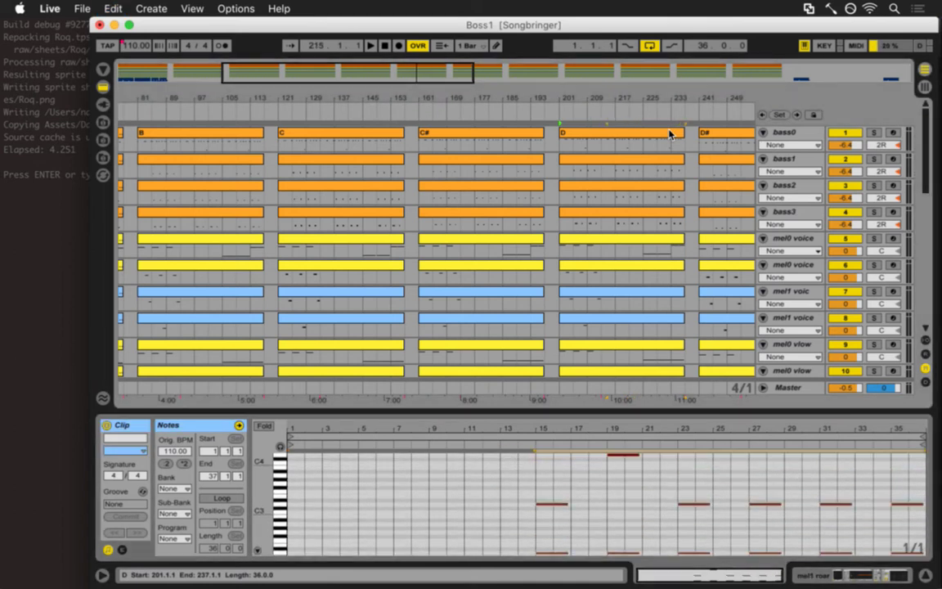
{"action": "key", "text": "Up"}
{"action": "key", "text": "Down"}
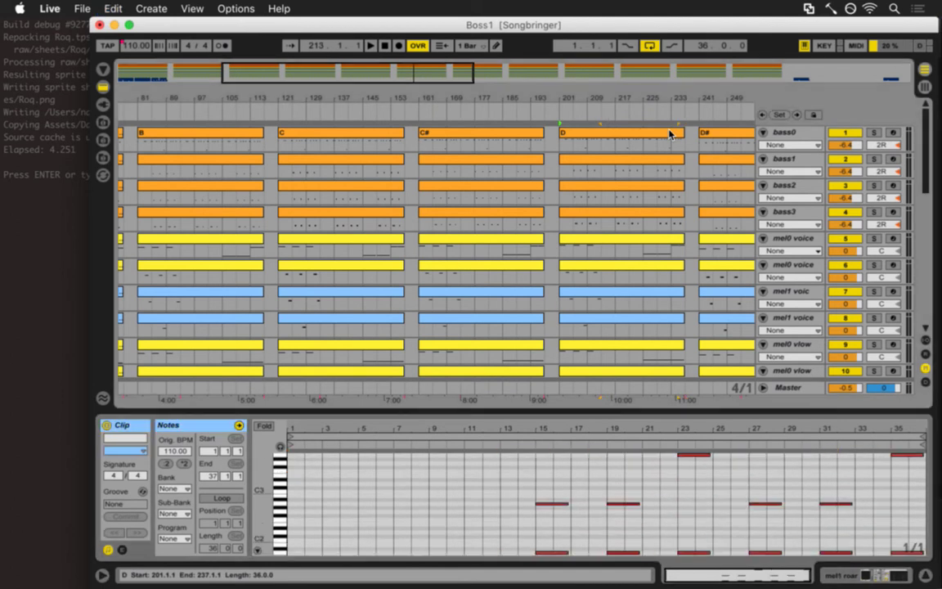
{"action": "key", "text": "Down"}
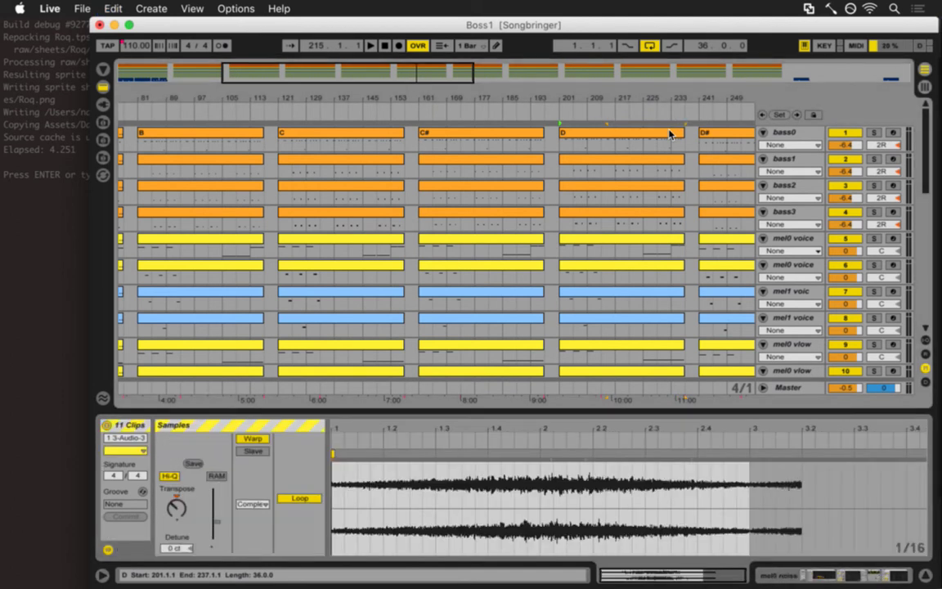
- Check the transposed notes in the D section's bass0 clip and its last mel1 roar clip
{"action": "left_click", "coordinate": [669, 134]}
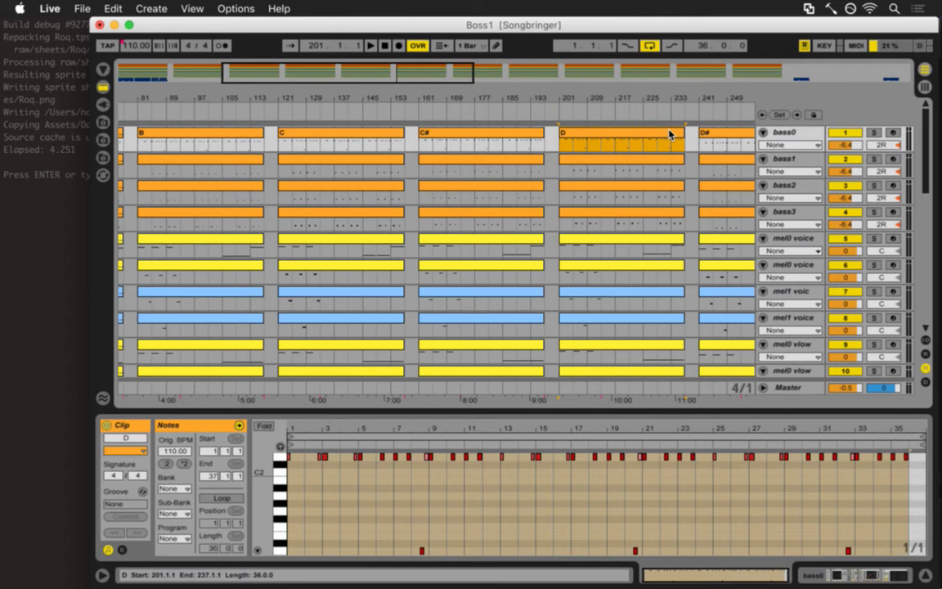
{"action": "scroll", "coordinate": [588, 343], "scroll_direction": "down", "scroll_amount": 8}
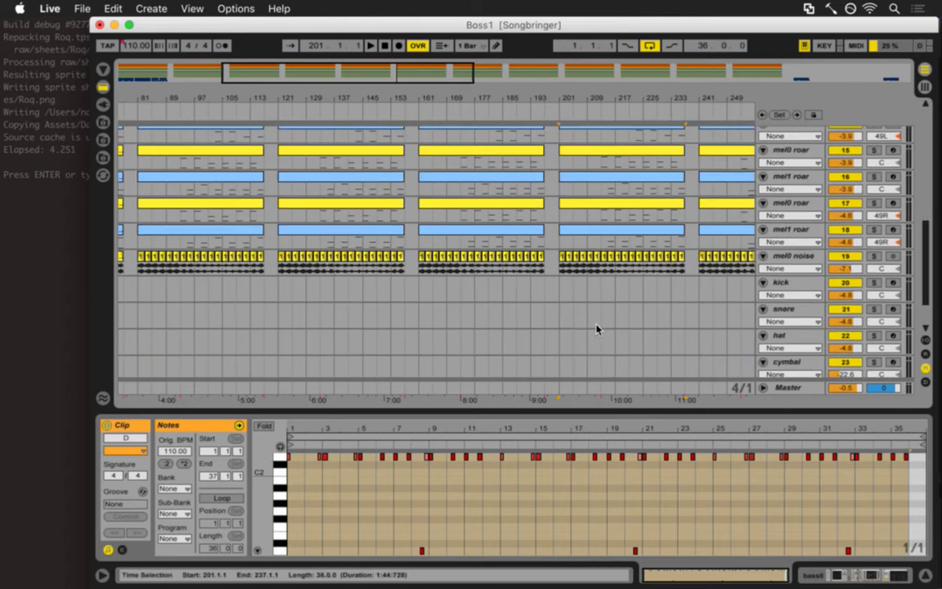
{"action": "left_click", "coordinate": [620, 241]}
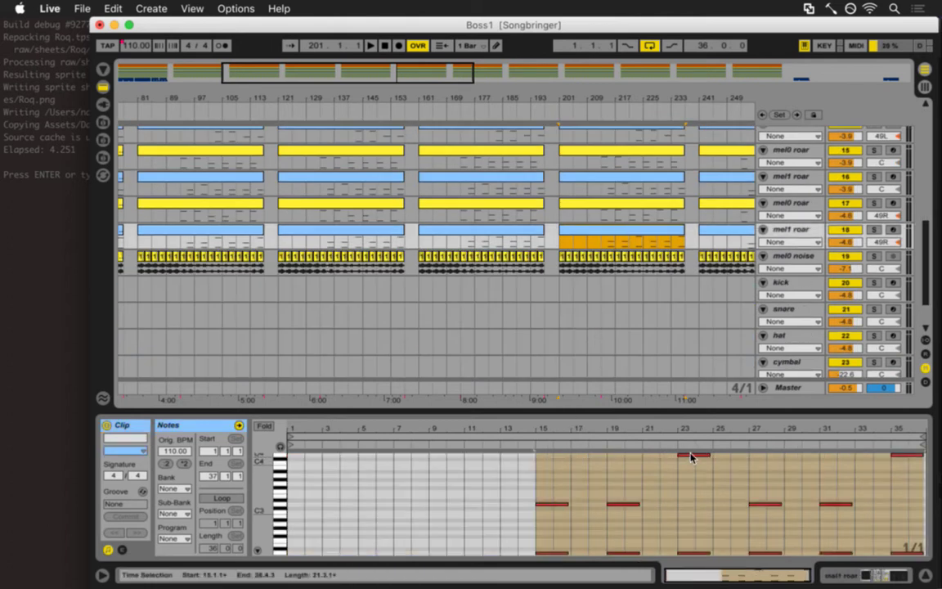
- Save the current set and select the D# section's bass0 clip
{"action": "scroll", "coordinate": [623, 314], "scroll_direction": "up", "scroll_amount": 10}
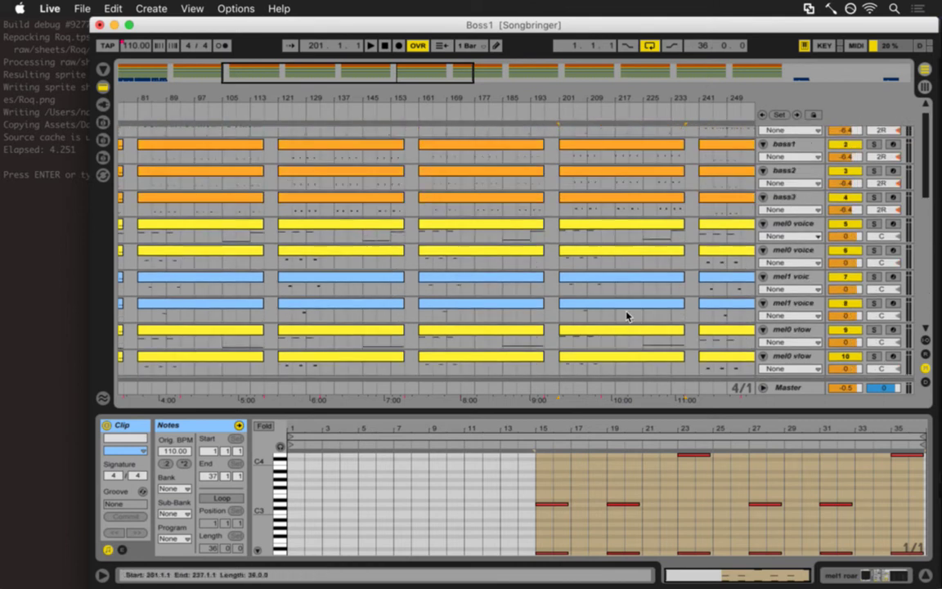
{"action": "scroll", "coordinate": [630, 314], "scroll_direction": "up", "scroll_amount": 2}
{"action": "key", "text": "super+s"}
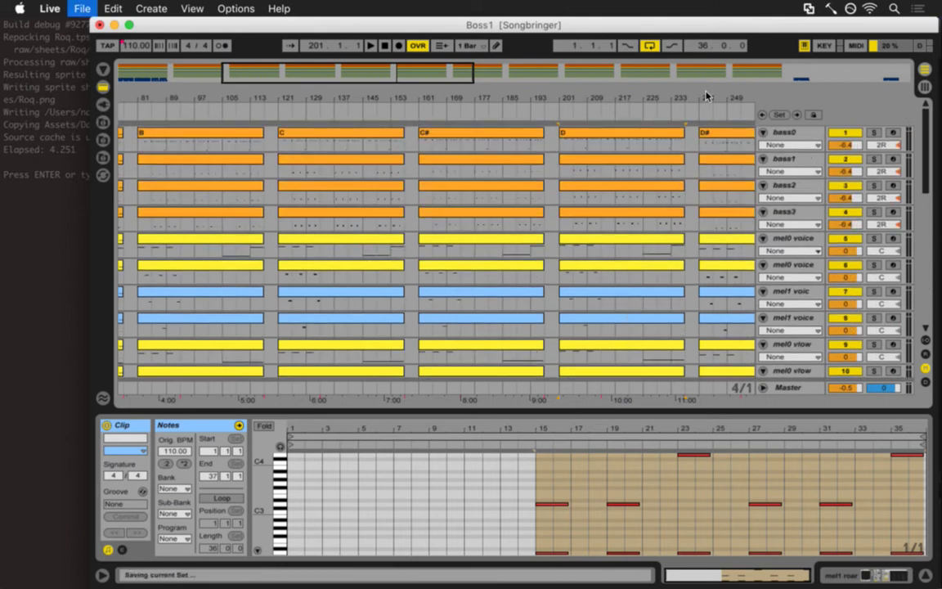
{"action": "scroll", "coordinate": [707, 97], "scroll_direction": "right", "scroll_amount": 10}
{"action": "left_click", "coordinate": [542, 138]}
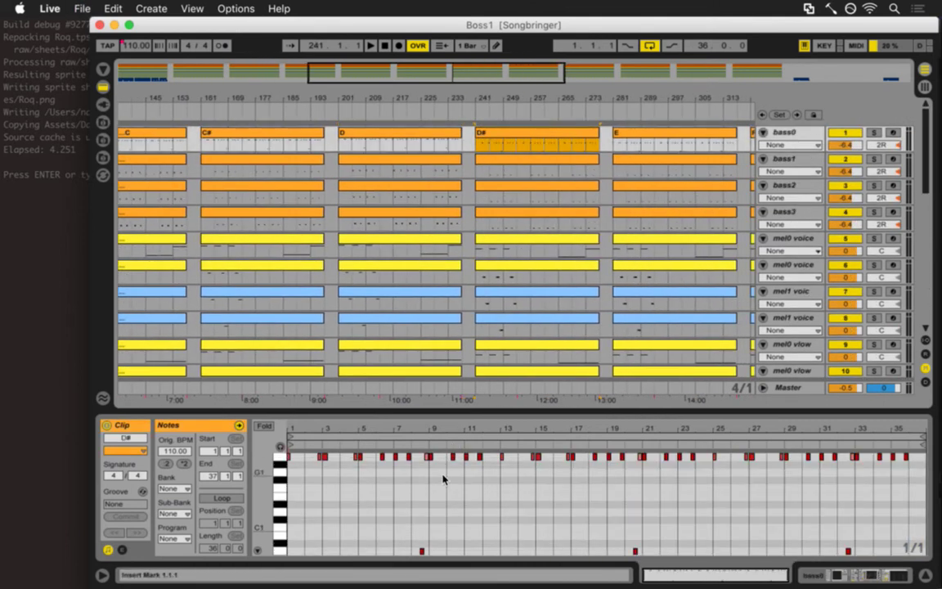
- Switch to iTerm2, set noteOffset to 6 in the abletonNoteIncrease function of init.lua, and save the file
{"action": "key", "text": "super+Tab"}
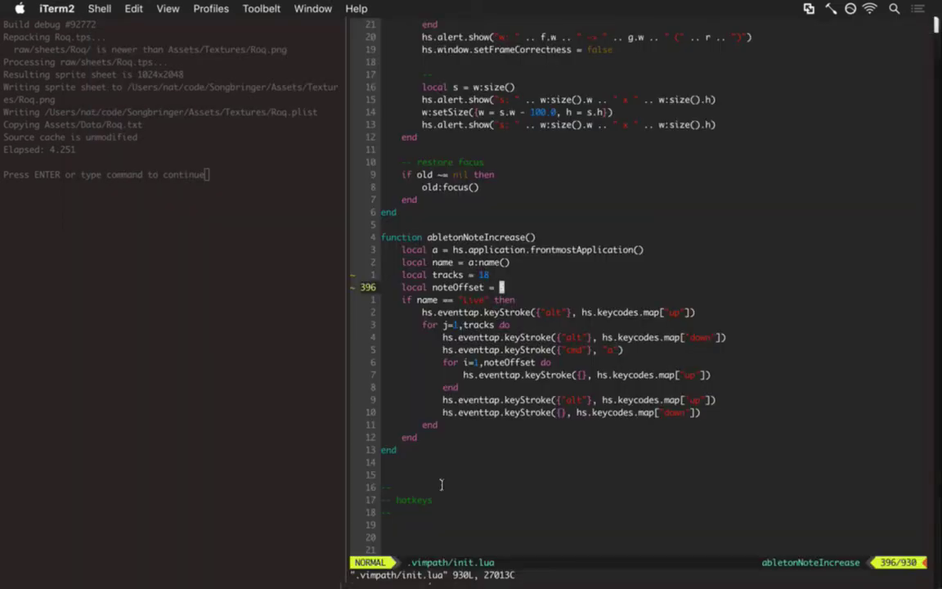
{"action": "key", "text": "a"}
{"action": "key", "text": "BackSpace"}
{"action": "type", "text": "6"}
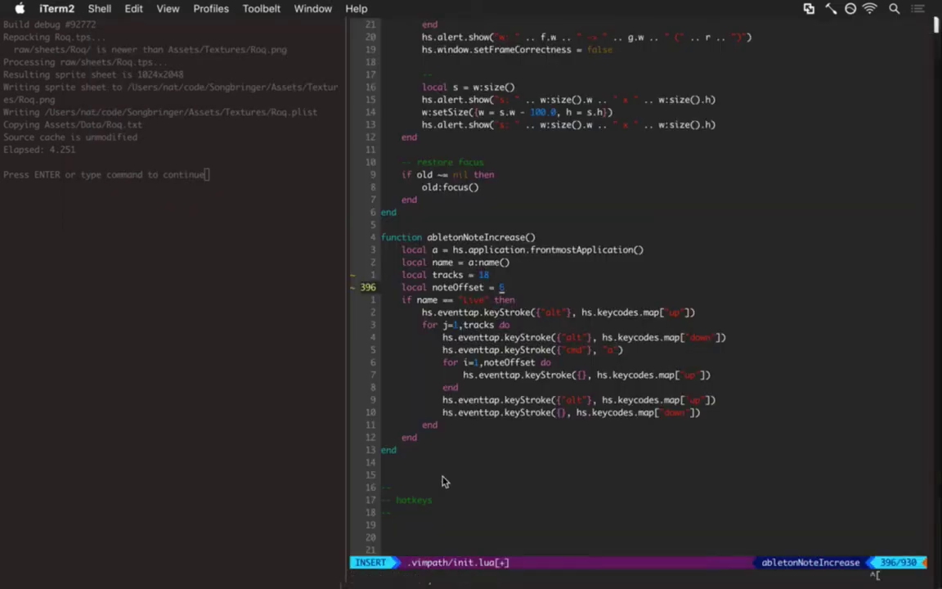
{"action": "key", "text": "Escape"}
{"action": "type", "text": ":w"}
{"action": "key", "text": "Return"}
- Switch back to Live and raise all notes in the D# section's clips on the four bass tracks by six semitones
{"action": "key", "text": "super+Tab"}
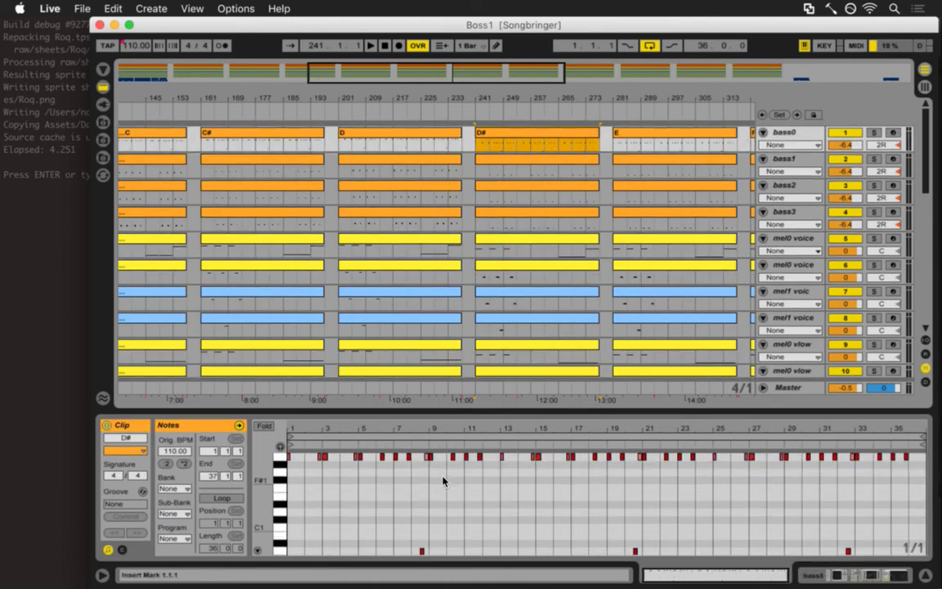
{"action": "key", "text": "super+a"}
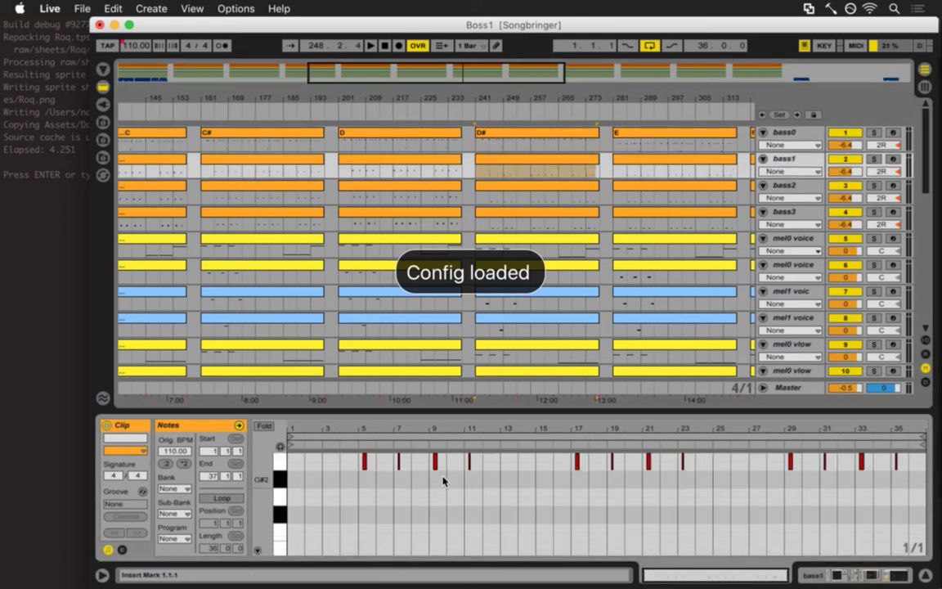
{"action": "key", "text": "Down"}
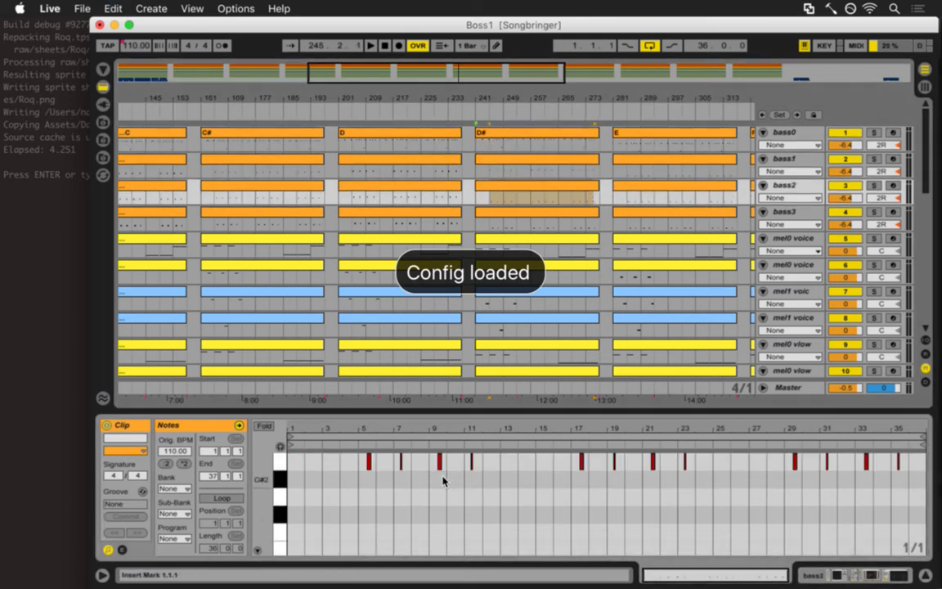
{"action": "key", "text": "Down"}
{"action": "left_click", "coordinate": [442, 480]}
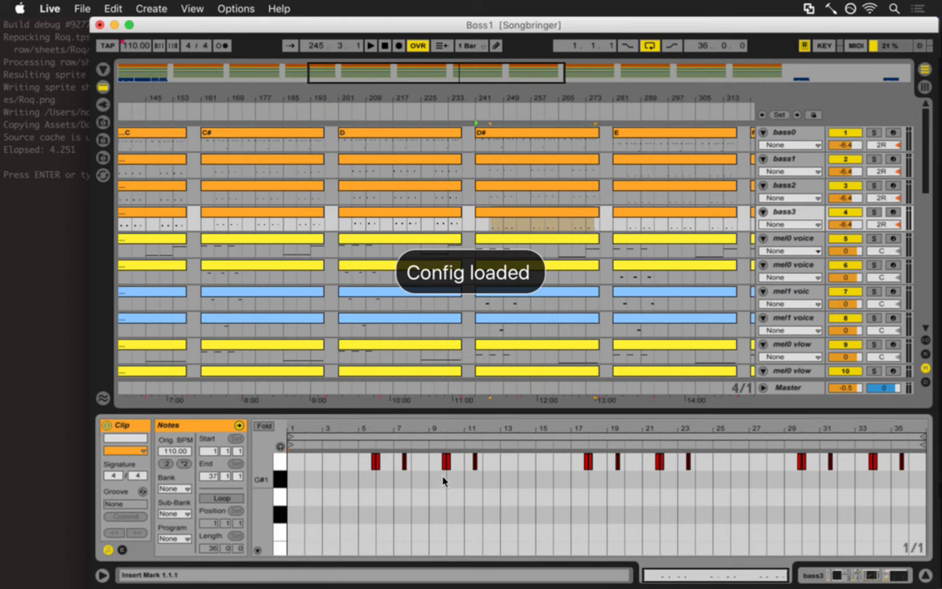
{"action": "key", "text": "super+a"}
{"action": "key", "text": "Down"}
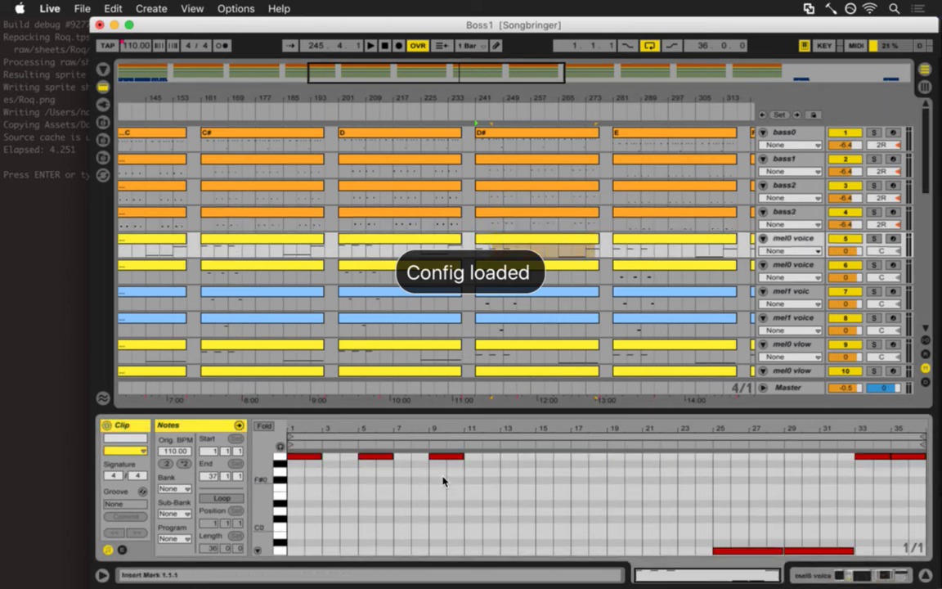
- Raise all notes in the D# section's clips on the four mel0 and mel1 voice tracks by six semitones
{"action": "key", "text": "Down"}
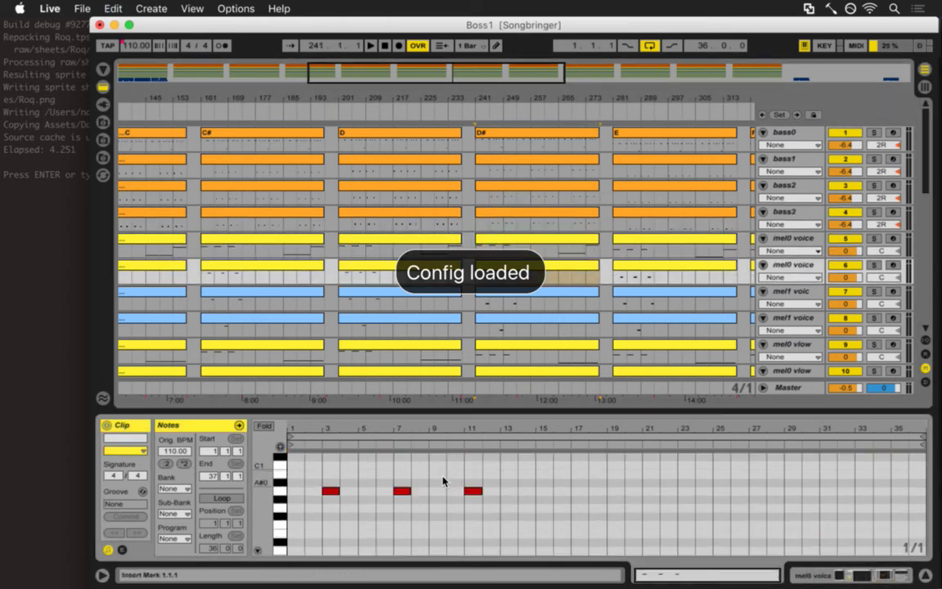
{"action": "key", "text": "Down"}
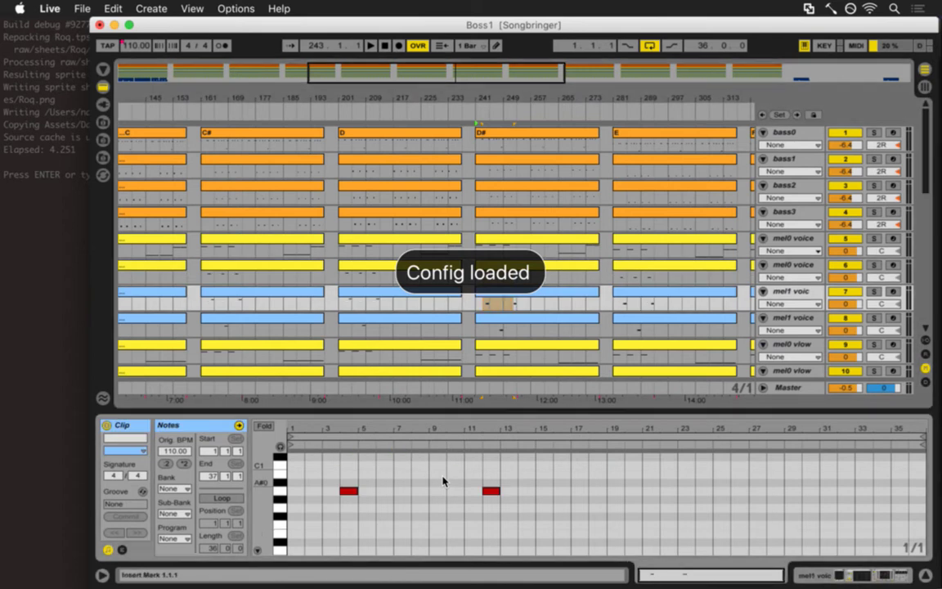
{"action": "key", "text": "Down"}
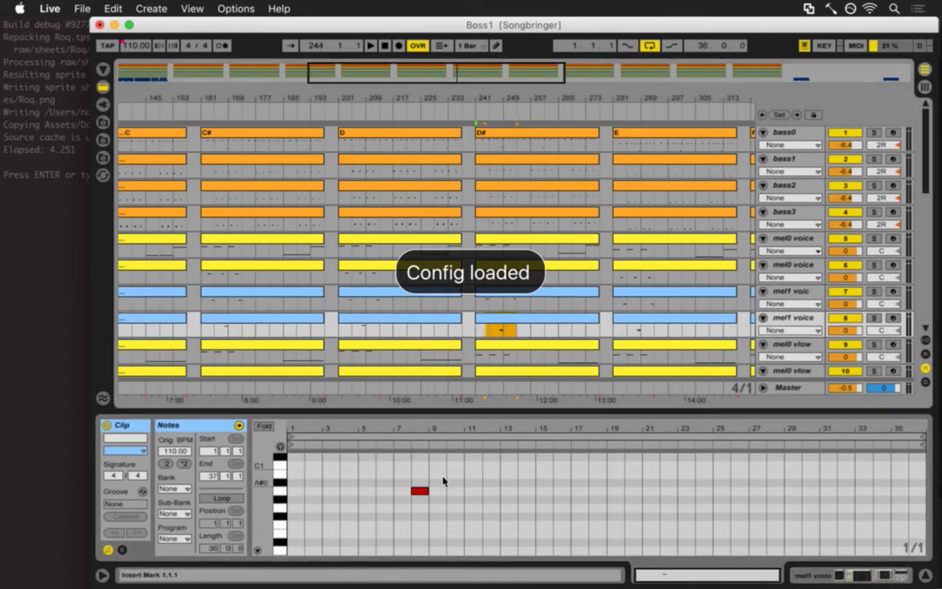
{"action": "key", "text": "Down"}
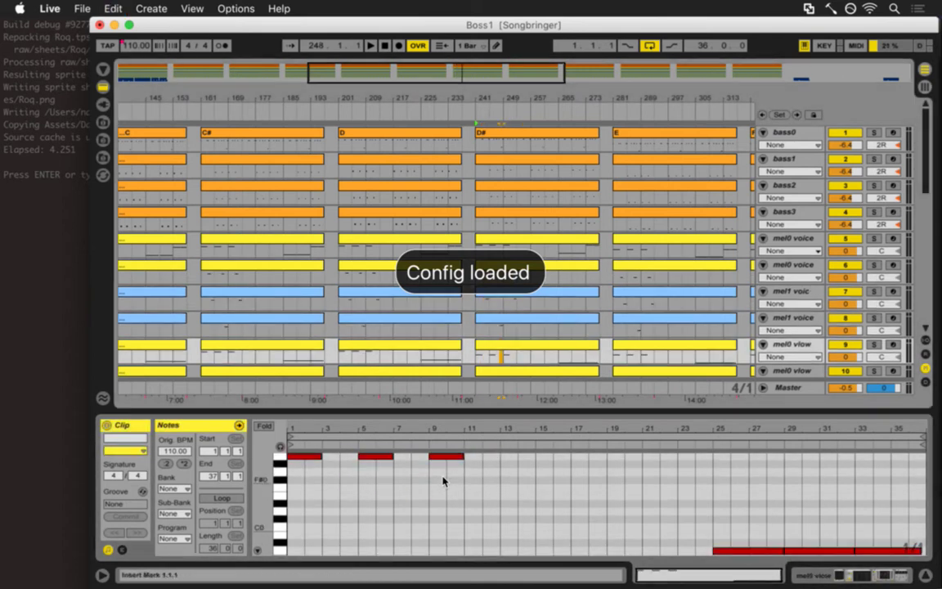
- Raise all notes in the D# section's clips on the four mel0 and mel1 vlow tracks by six semitones
{"action": "key", "text": "Down"}
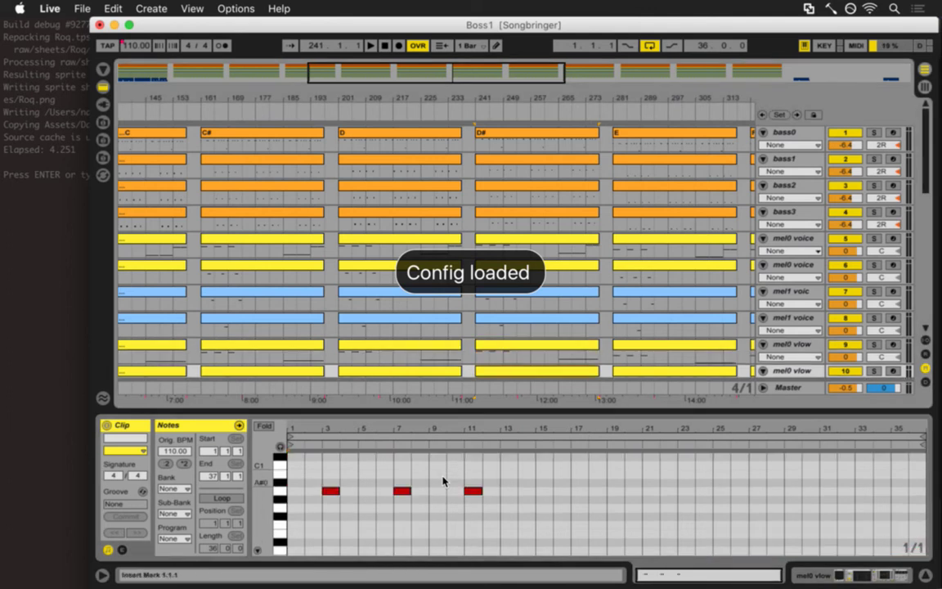
{"action": "key", "text": "Down"}
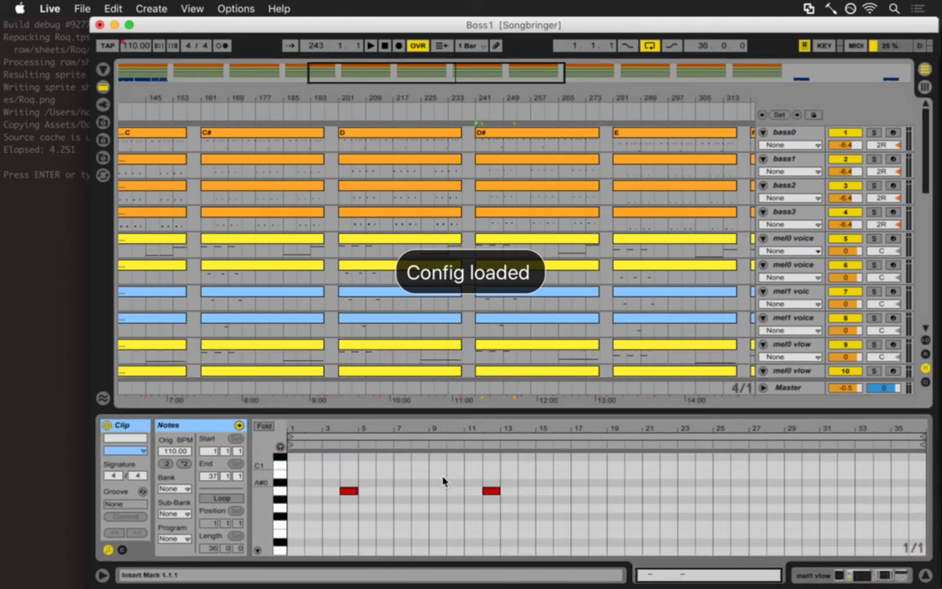
{"action": "key", "text": "Down"}
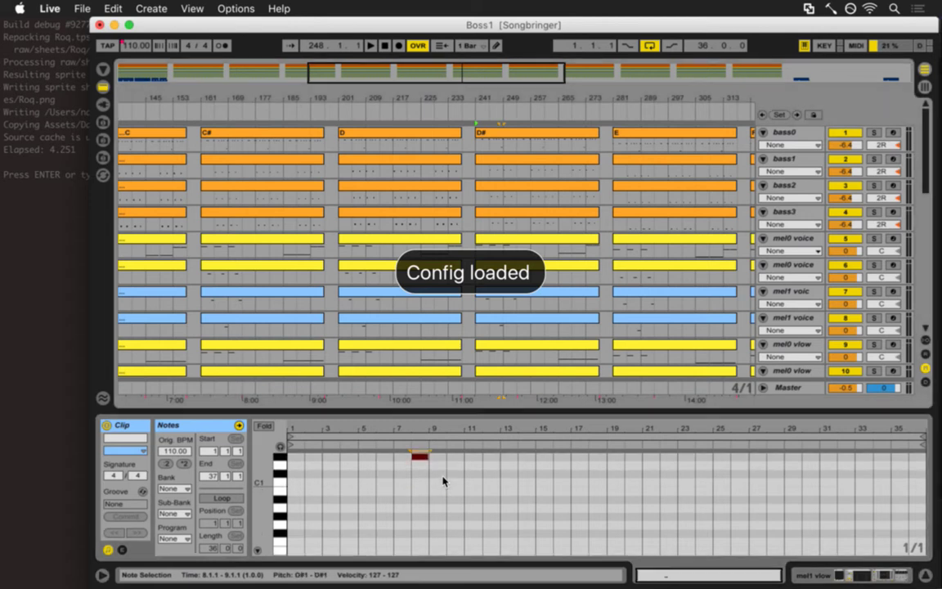
{"action": "key", "text": "Down"}
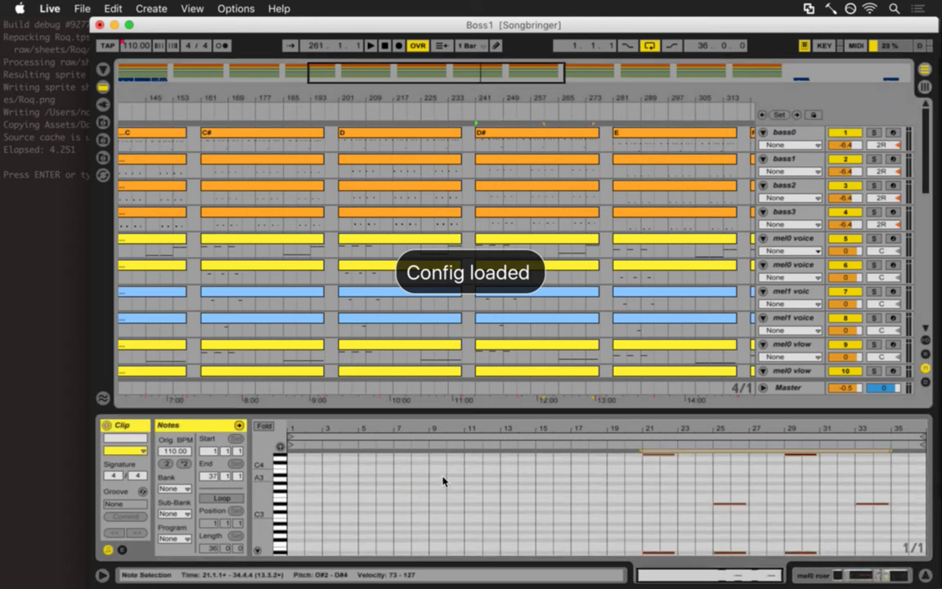
- Raise all notes in the D# section's clips on the six mel0 and mel1 roar tracks by six semitones
{"action": "key", "text": "Down"}
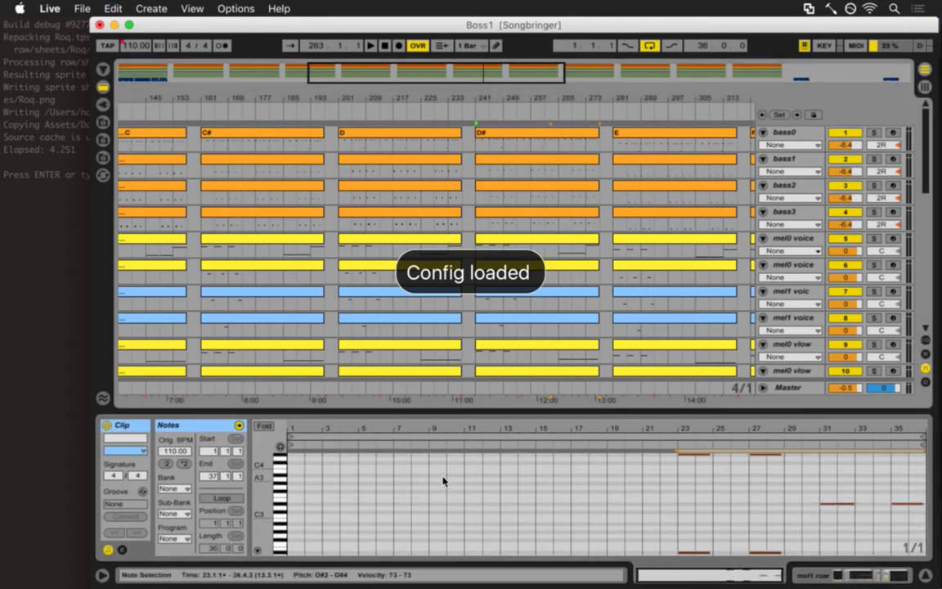
{"action": "key", "text": "Down"}
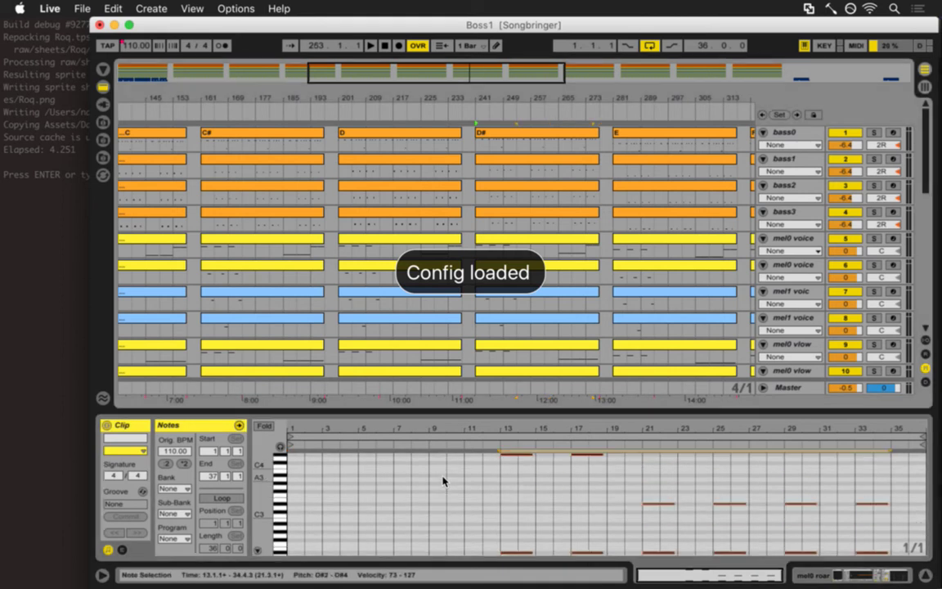
{"action": "key", "text": "Down"}
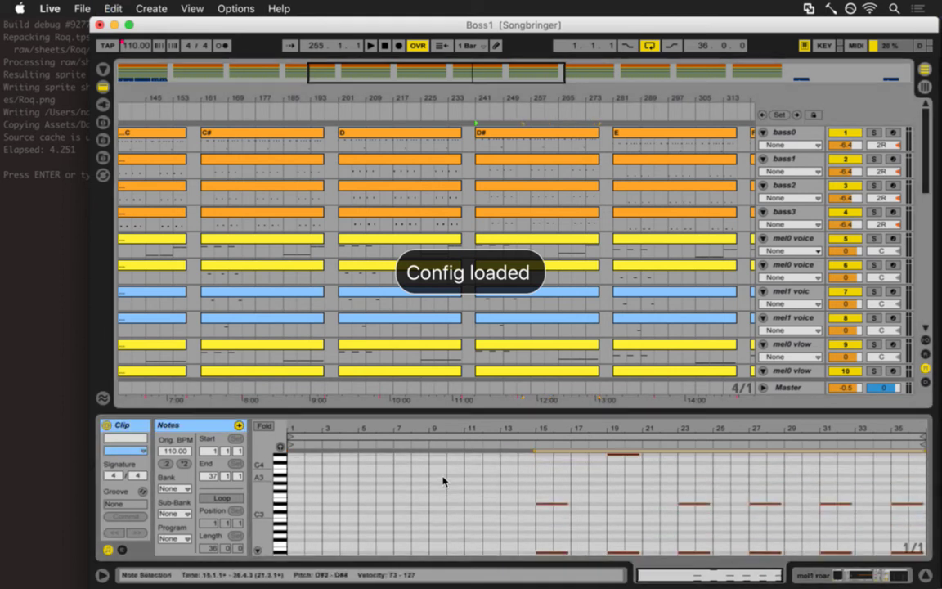
{"action": "key", "text": "Down"}
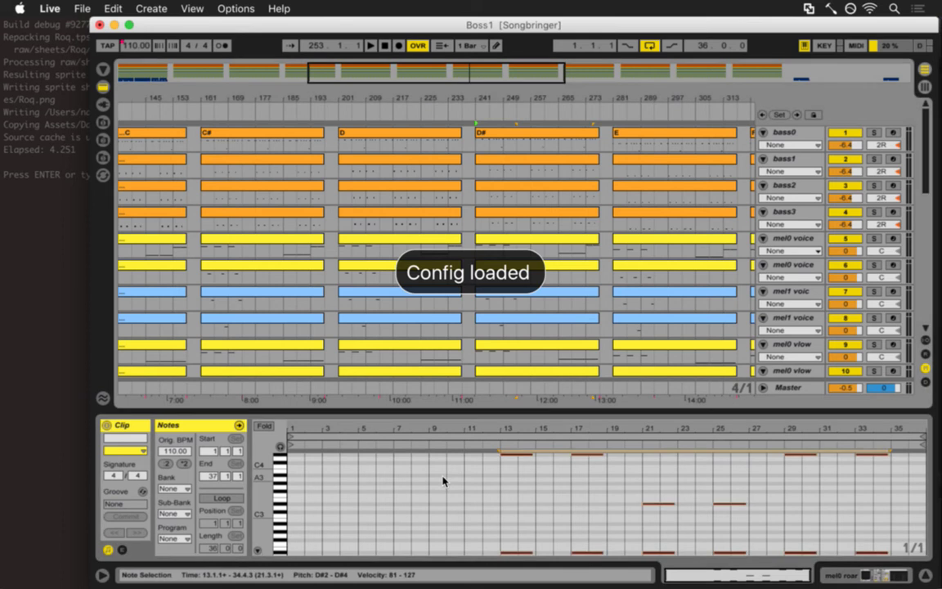
{"action": "key", "text": "Down"}
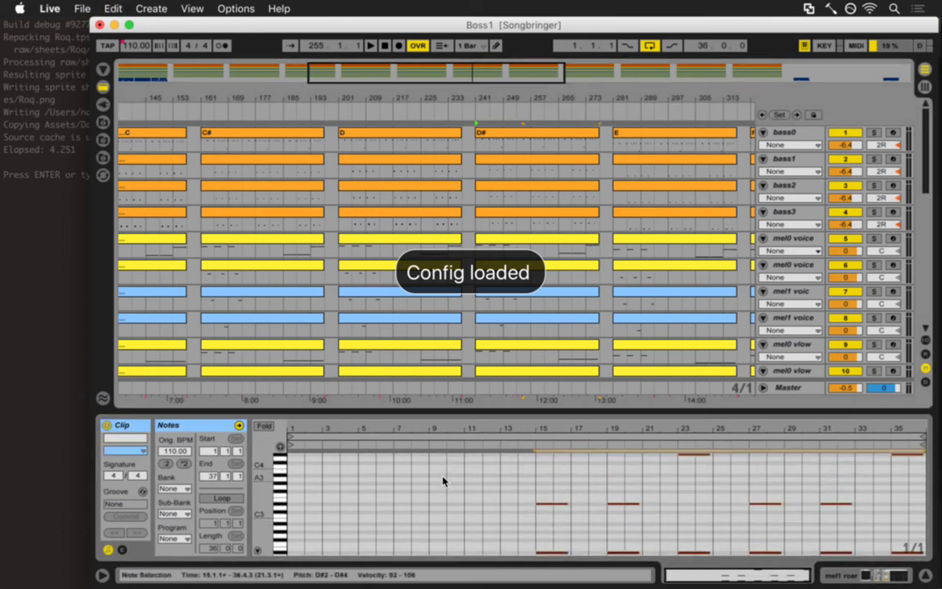
{"action": "key", "text": "Down"}
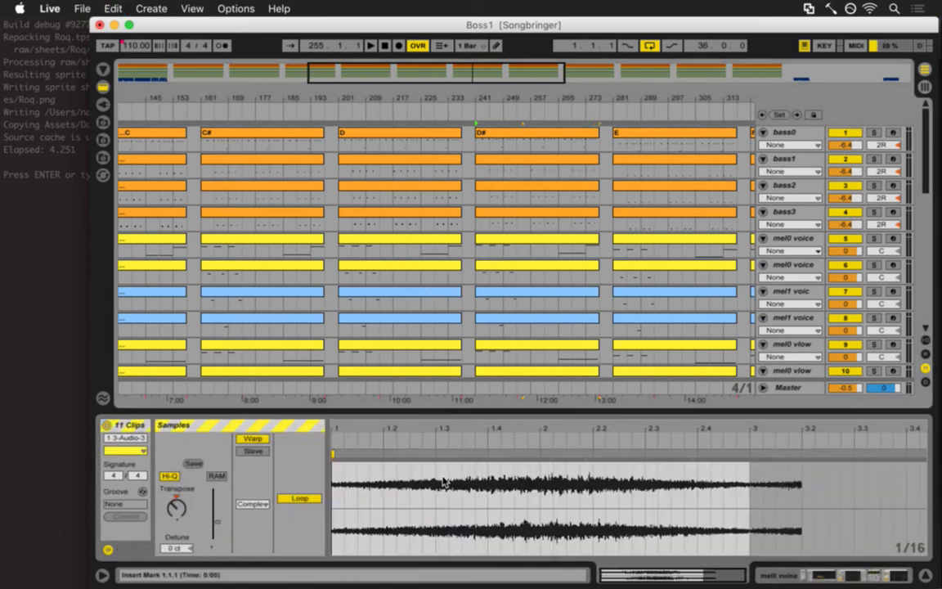
- Check the transposed notes in the D# section's bass0 clip and its last mel1 roar clip
{"action": "left_click", "coordinate": [527, 136]}
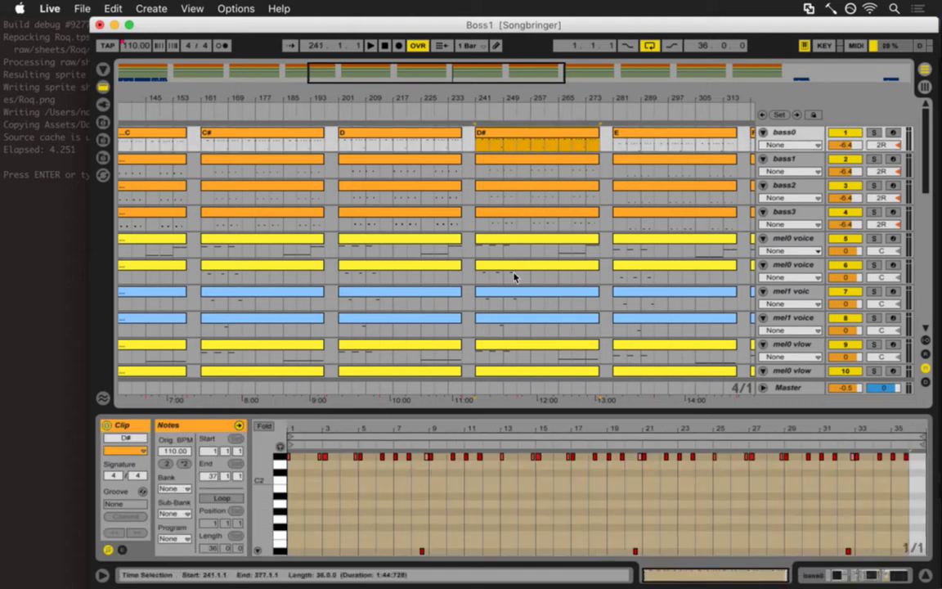
{"action": "left_click", "coordinate": [416, 492]}
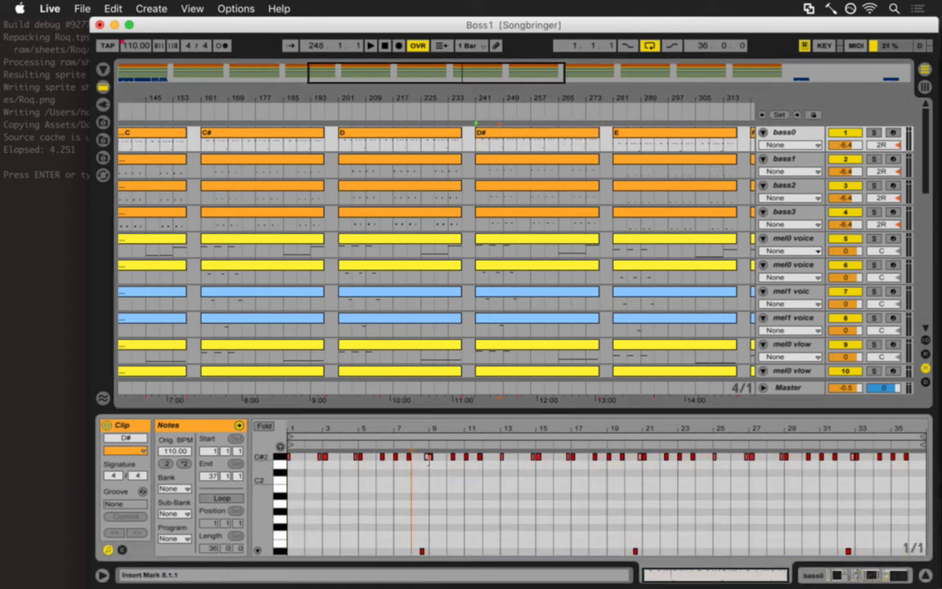
{"action": "key", "text": "super+Tab"}
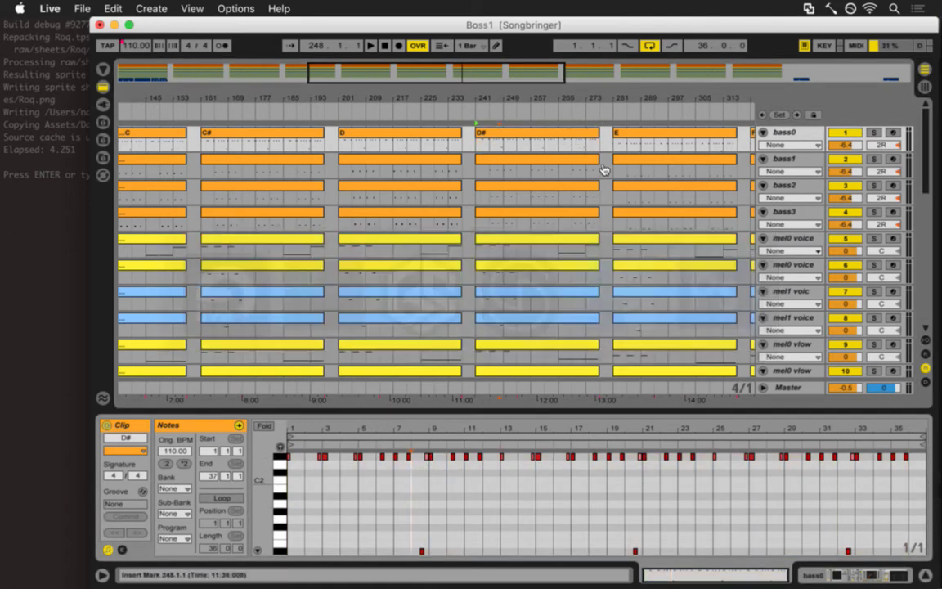
{"action": "scroll", "coordinate": [561, 174], "scroll_direction": "down", "scroll_amount": 5}
{"action": "scroll", "coordinate": [561, 173], "scroll_direction": "down", "scroll_amount": 6}
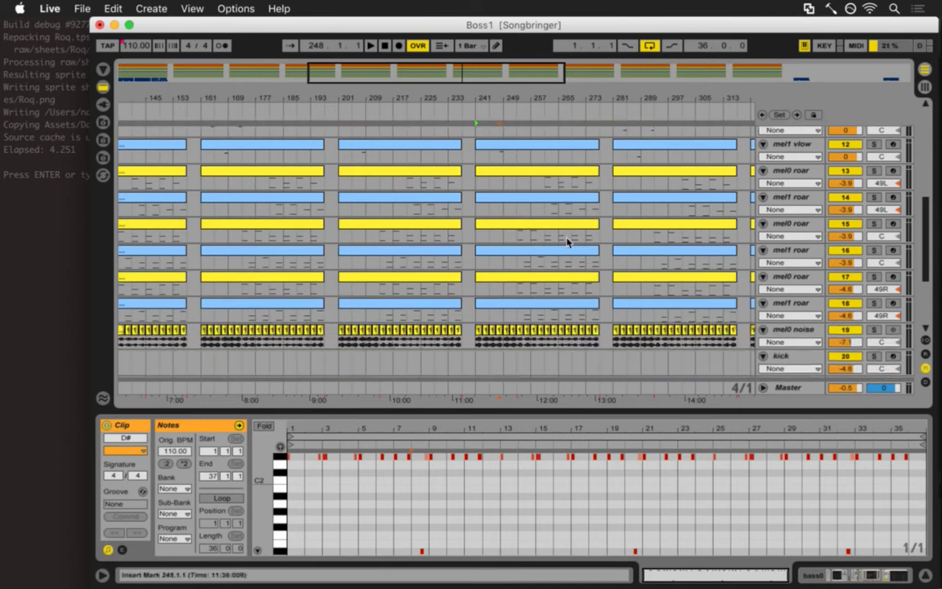
{"action": "left_click", "coordinate": [552, 302]}
{"action": "left_click", "coordinate": [570, 495]}
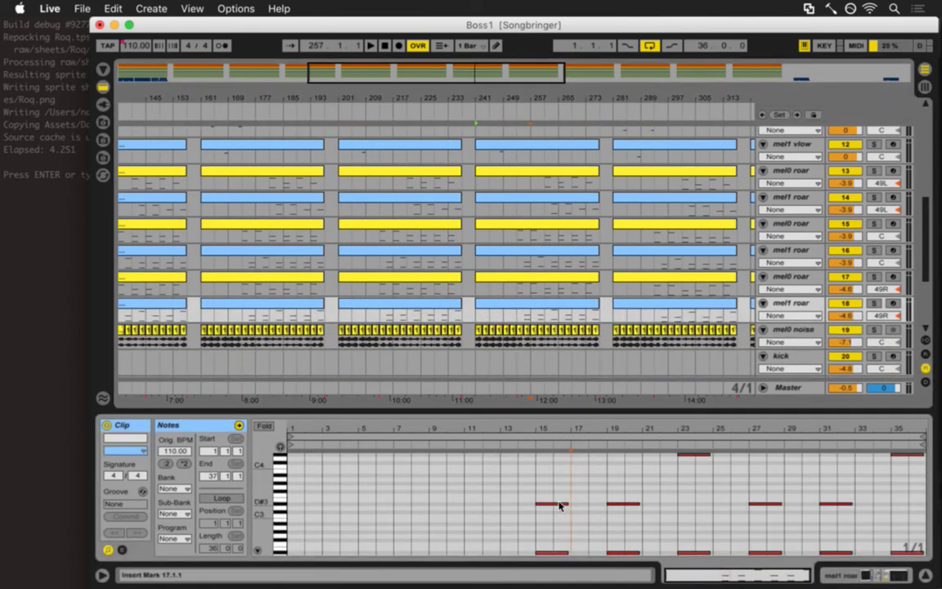
- Select the E section's bass0 clip and save the current set
{"action": "scroll", "coordinate": [577, 335], "scroll_direction": "up", "scroll_amount": 10}
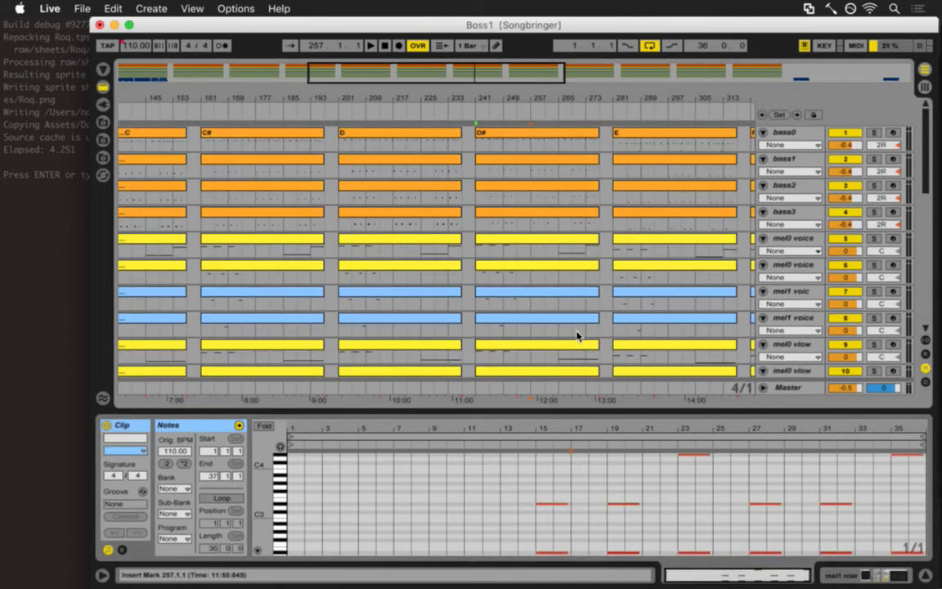
{"action": "left_click", "coordinate": [628, 143]}
{"action": "key", "text": "super+s"}
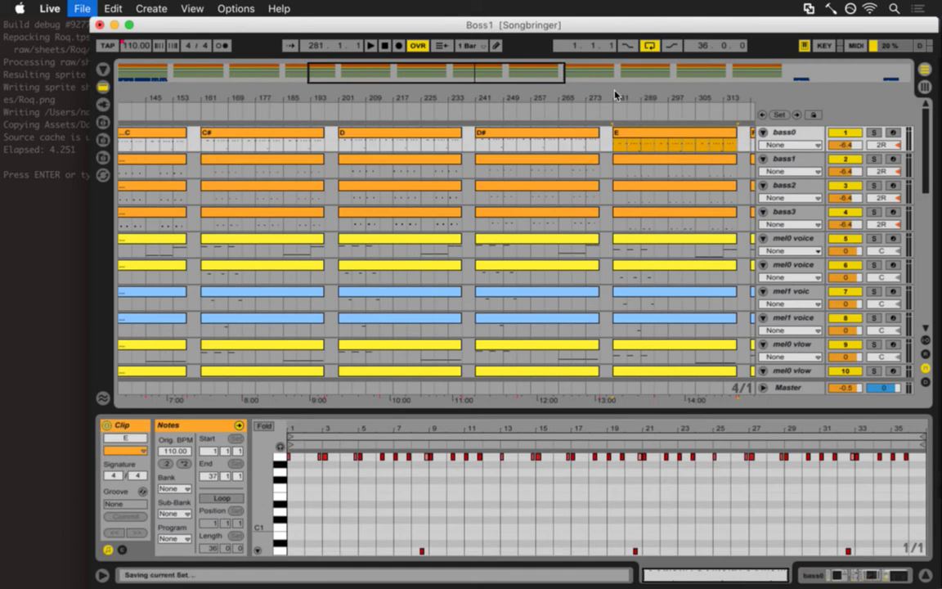
{"action": "left_click_drag", "start_coordinate": [654, 99], "coordinate": [451, 97]}
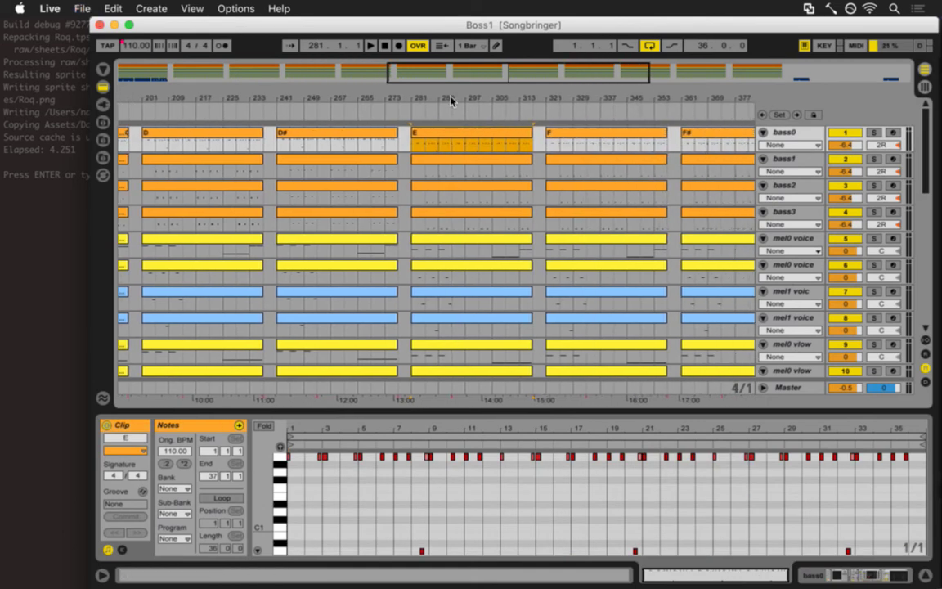
- Switch to iTerm2, set noteOffset to 7 in the abletonNoteIncrease function of init.lua, and save the file
{"action": "key", "text": "super+Tab"}
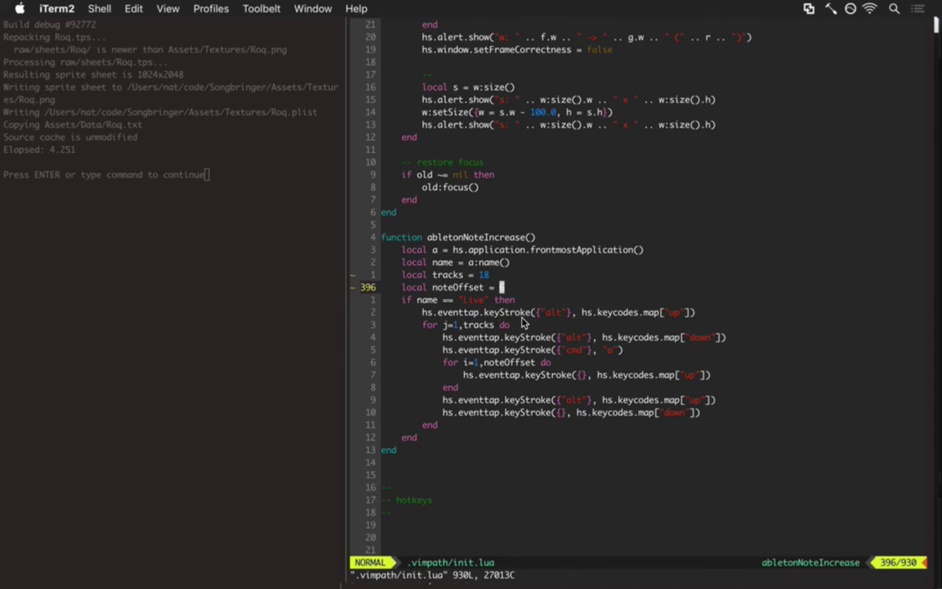
{"action": "type", "text": "i6"}
{"action": "key", "text": "BackSpace"}
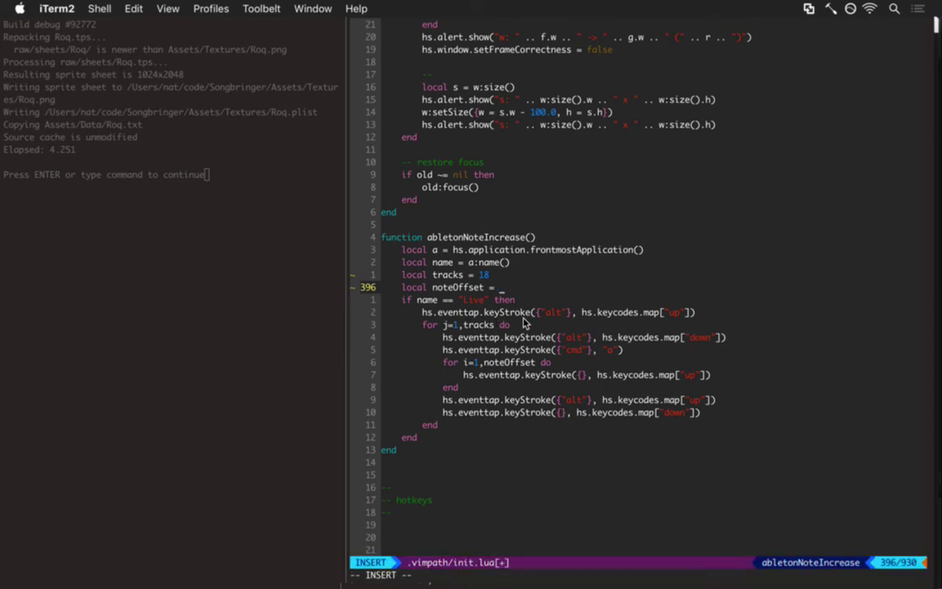
{"action": "key", "text": "Escape"}
{"action": "type", "text": ":w"}
{"action": "key", "text": "Return"}
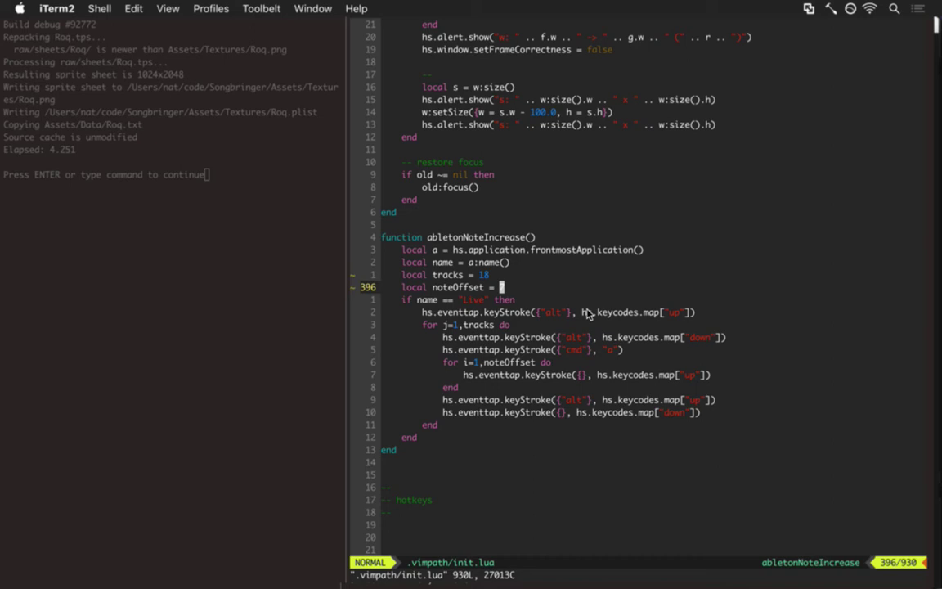
- Switch to Ableton Live and raise all notes in the E section's bass0, bass1, bass2 and bass3 clips by seven semitones
{"action": "key", "text": "super+Tab"}
{"action": "key", "text": "Down"}
{"action": "key", "text": "Down"}
{"action": "key", "text": "Down"}
{"action": "key", "text": "Down"}
{"action": "key", "text": "Down"}
{"action": "key", "text": "Down"}
{"action": "key", "text": "Down"}
{"action": "key", "text": "Down"}
{"action": "key", "text": "Down"}
{"action": "key", "text": "Down"}
{"action": "key", "text": "Down"}
{"action": "key", "text": "Down"}
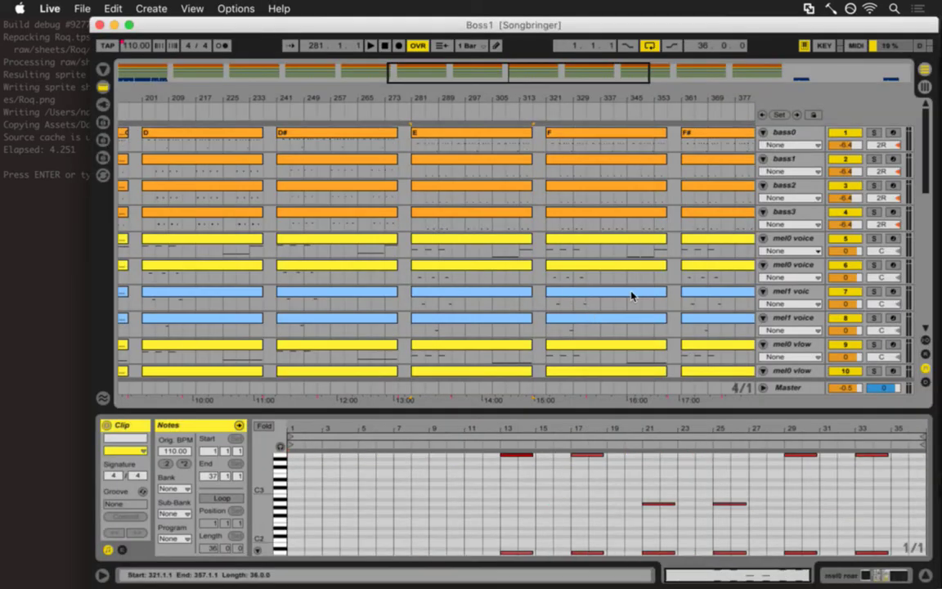
{"action": "key", "text": "Up"}
{"action": "key", "text": "Up"}
{"action": "key", "text": "Up"}
{"action": "key", "text": "Up"}
{"action": "key", "text": "Up"}
{"action": "key", "text": "Up"}
{"action": "key", "text": "Up"}
{"action": "key", "text": "Up"}
{"action": "key", "text": "Up"}
{"action": "key", "text": "Up"}
{"action": "key", "text": "Up"}
{"action": "key", "text": "Up"}
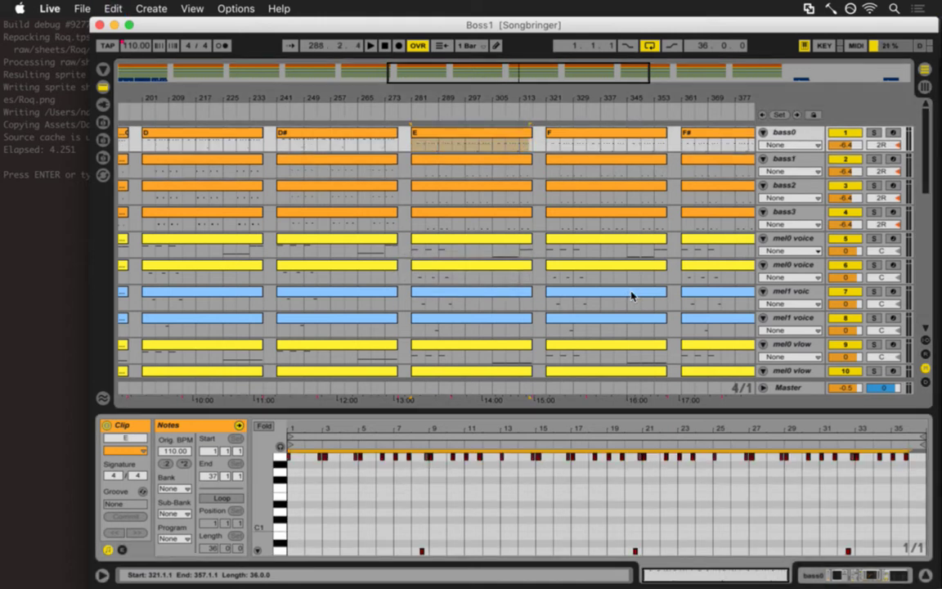
{"action": "key", "text": "Down"}
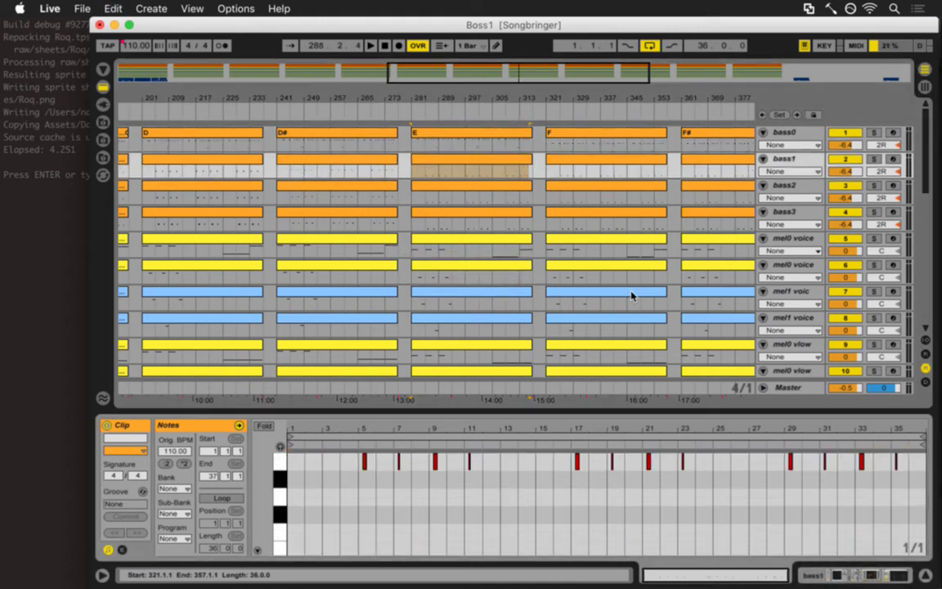
{"action": "key", "text": "super+a"}
{"action": "key", "text": "Down"}
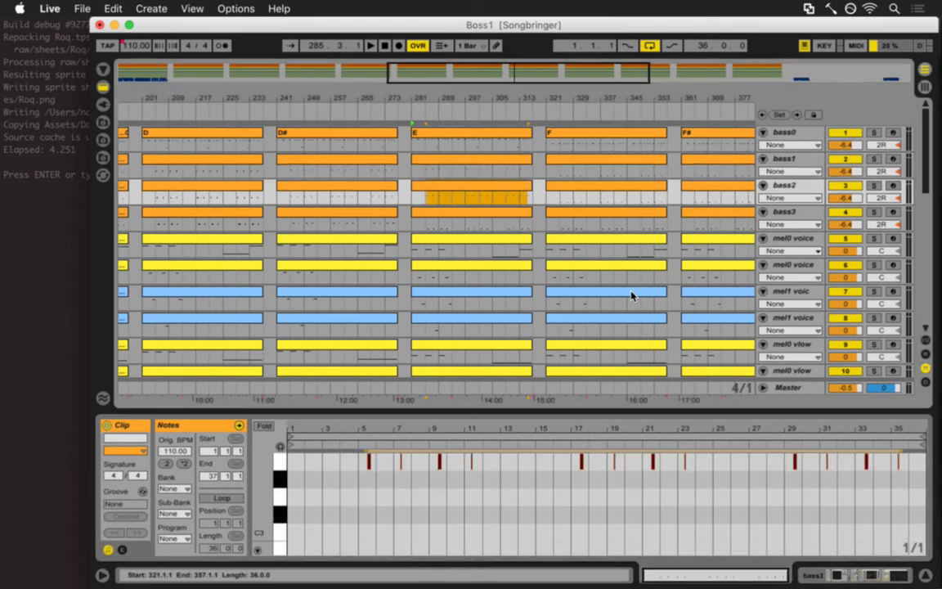
{"action": "key", "text": "Down"}
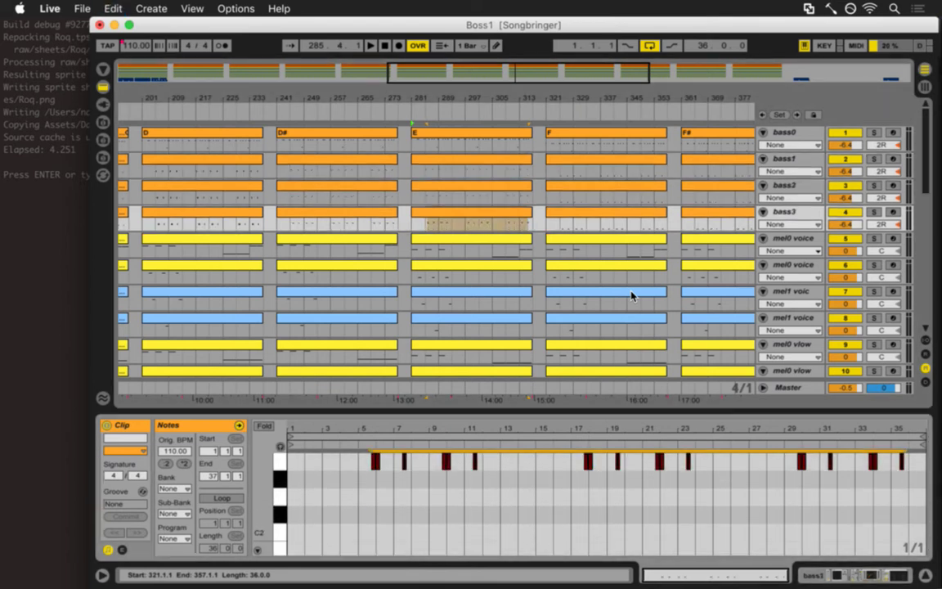
- Raise all notes in the E section's clips on the four mel0 and mel1 voice tracks by seven semitones
{"action": "key", "text": "Down"}
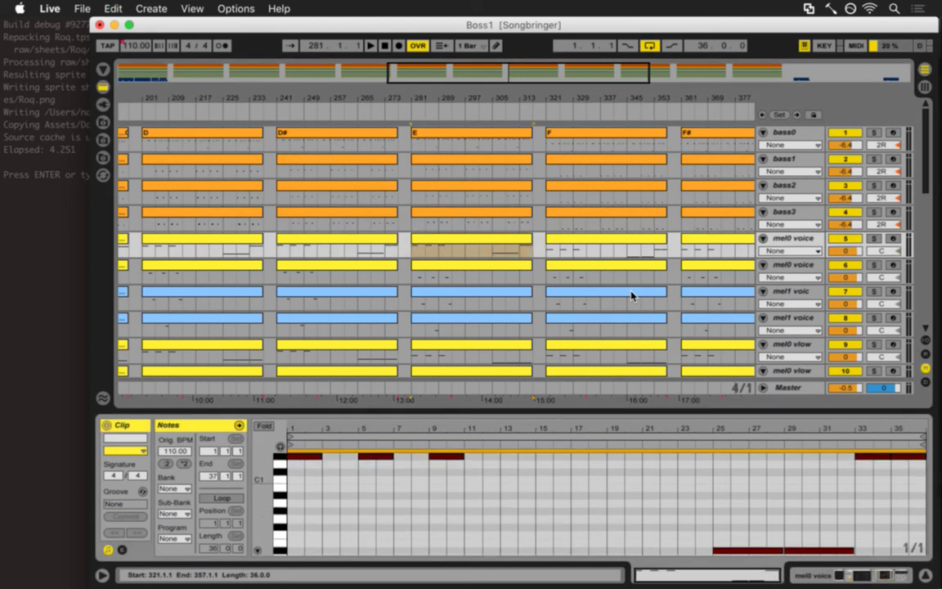
{"action": "key", "text": "Down"}
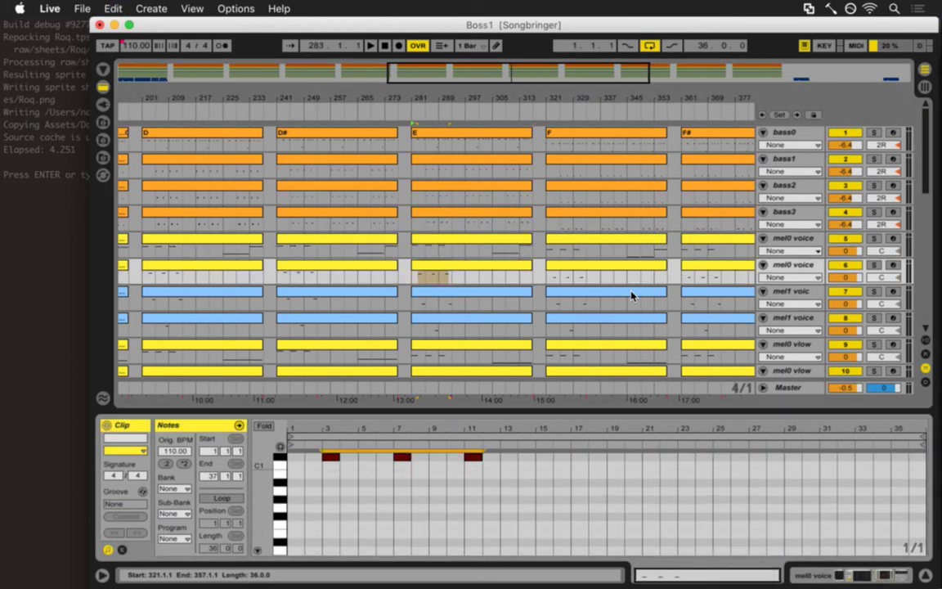
{"action": "key", "text": "Down"}
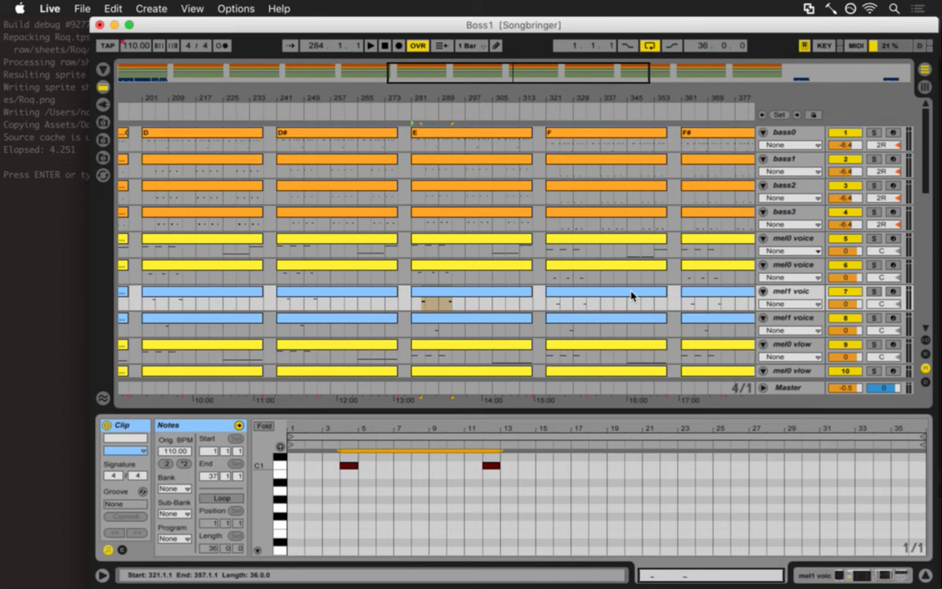
{"action": "key", "text": "Down"}
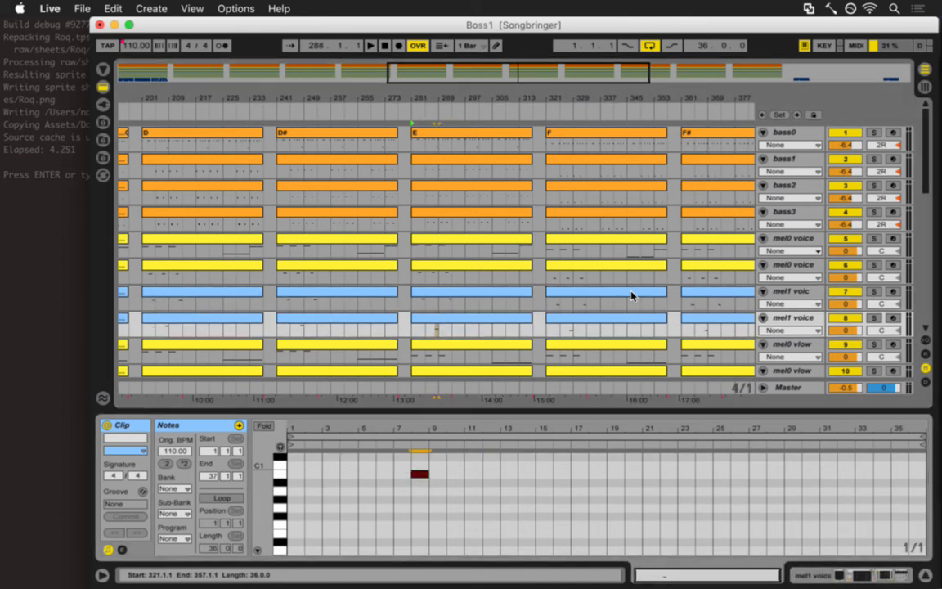
- Raise all notes in the E section's clips on the four mel0 and mel1 vlow tracks by seven semitones
{"action": "key", "text": "Down"}
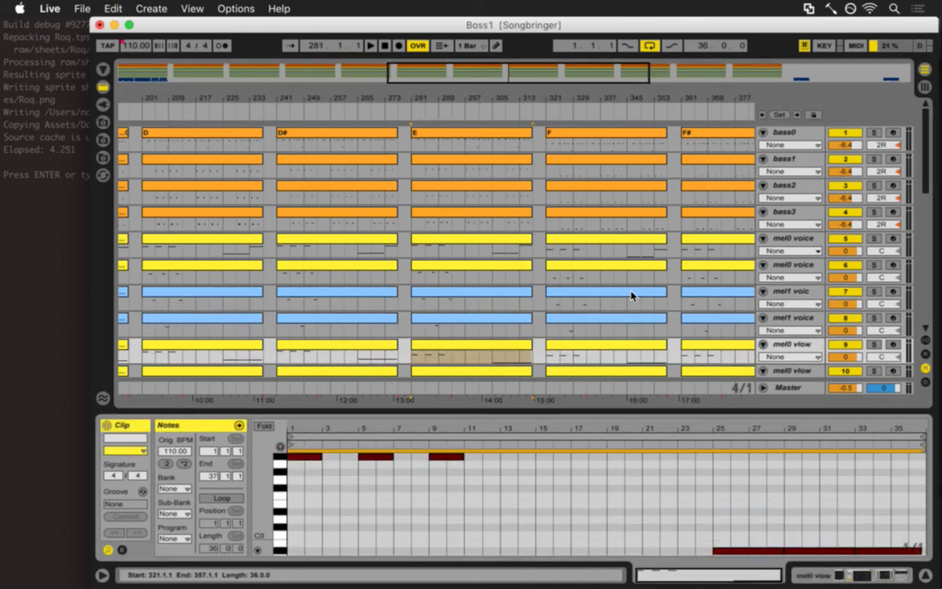
{"action": "key", "text": "Down"}
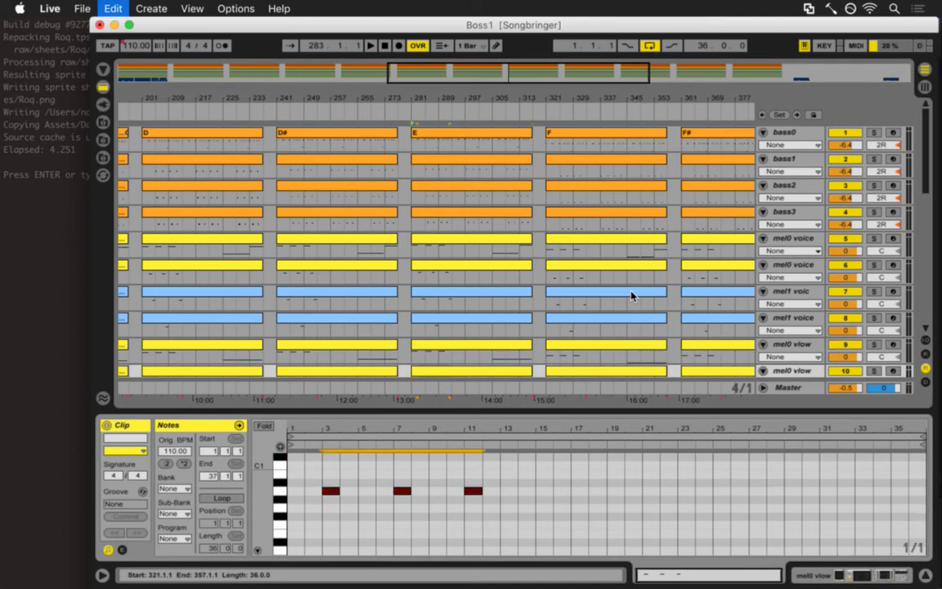
{"action": "key", "text": "Down"}
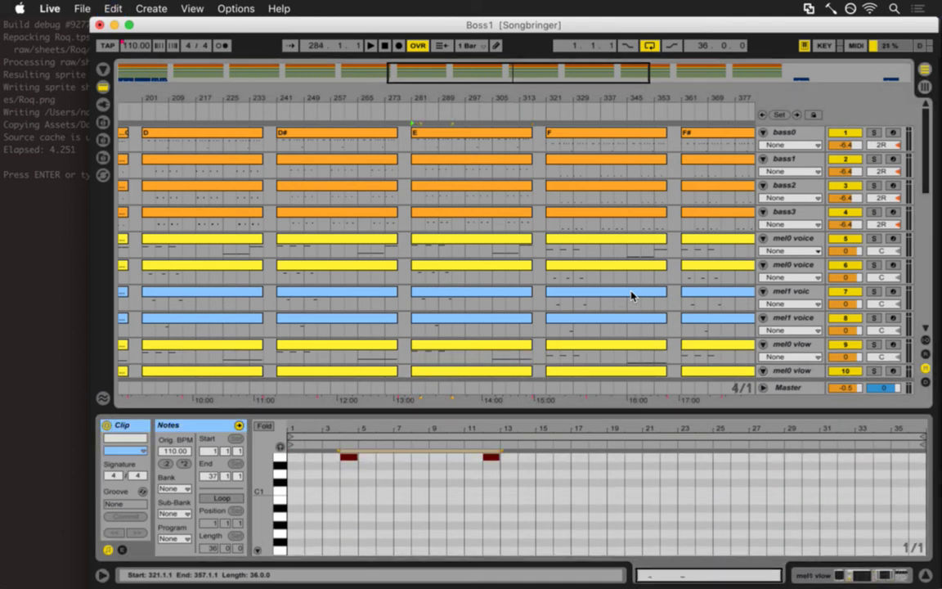
{"action": "key", "text": "Down"}
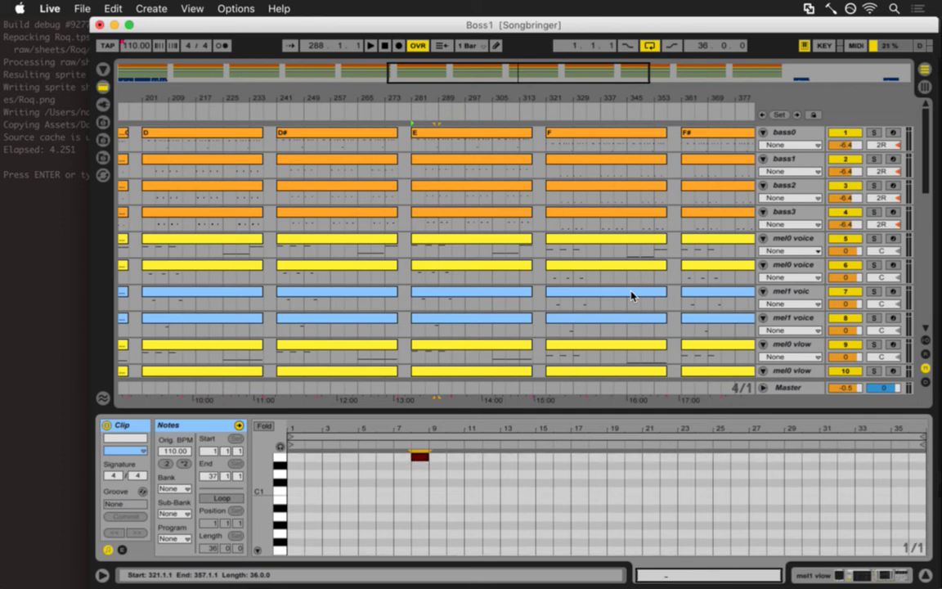
- Raise all notes in the E section's clips on the six mel0 and mel1 roar tracks by seven semitones
{"action": "key", "text": "Down"}
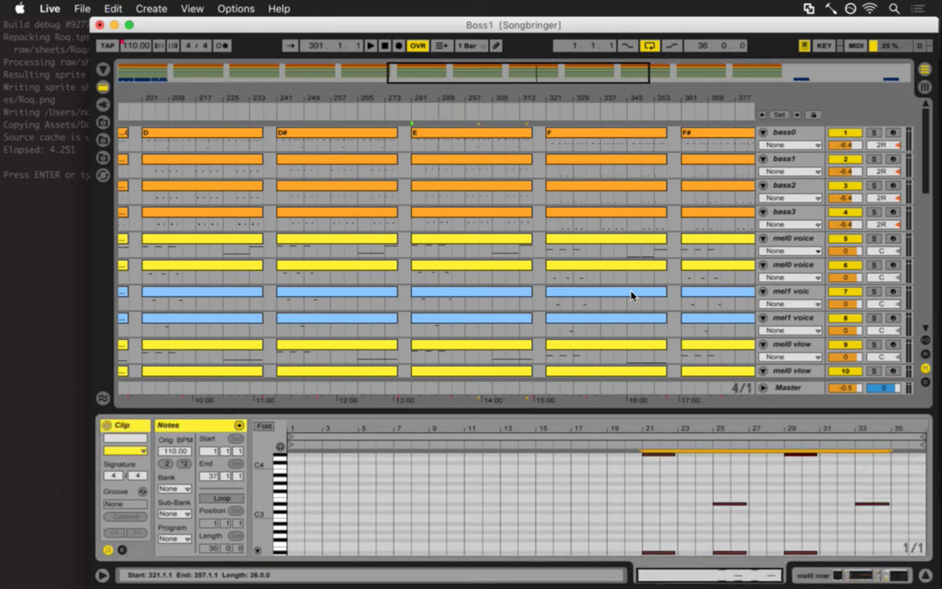
{"action": "key", "text": "Down"}
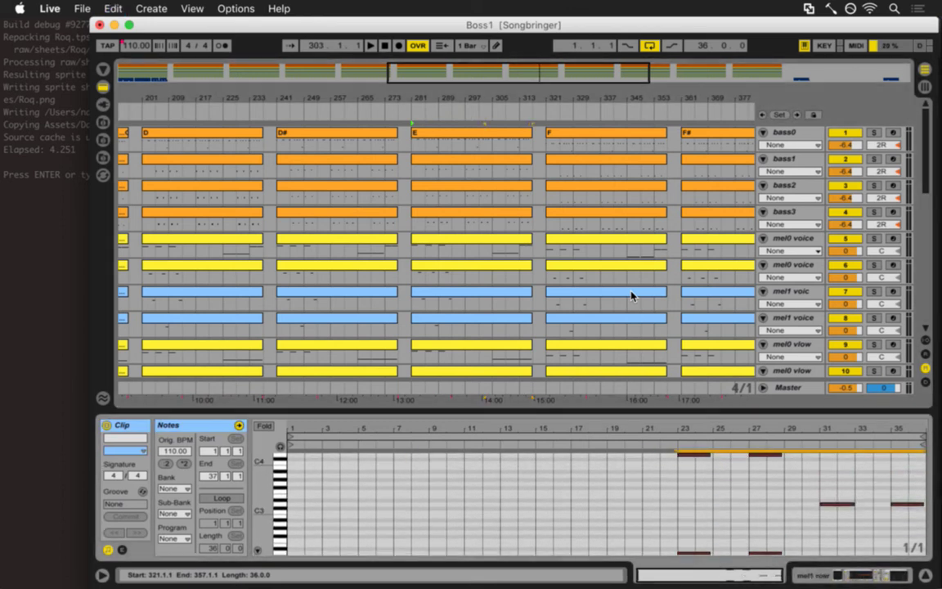
{"action": "key", "text": "Down"}
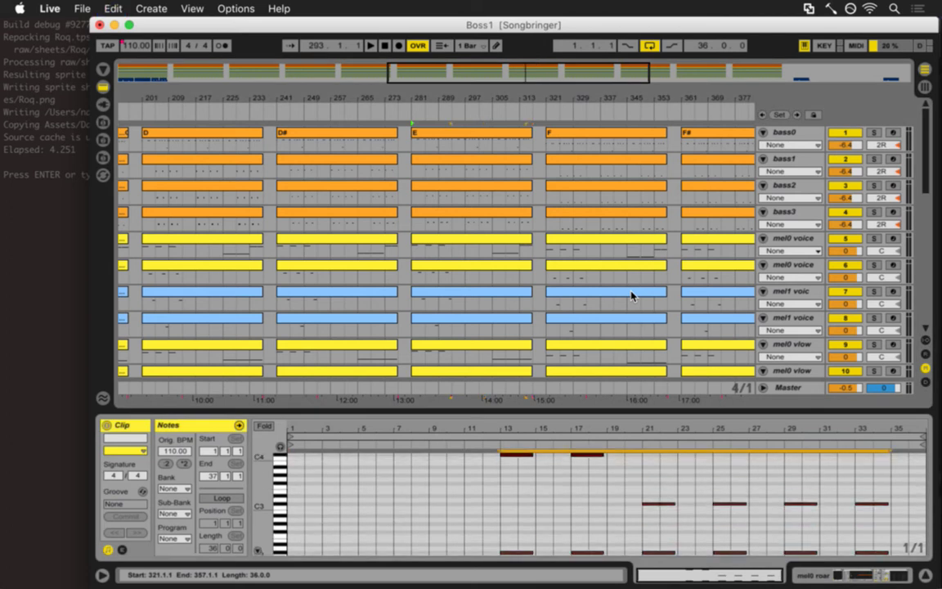
{"action": "key", "text": "Down"}
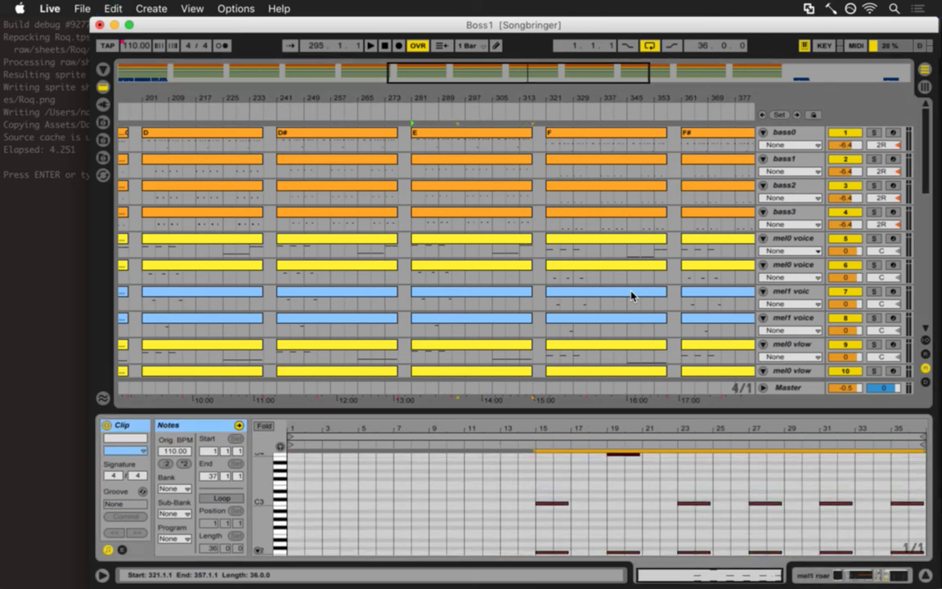
{"action": "key", "text": "Down"}
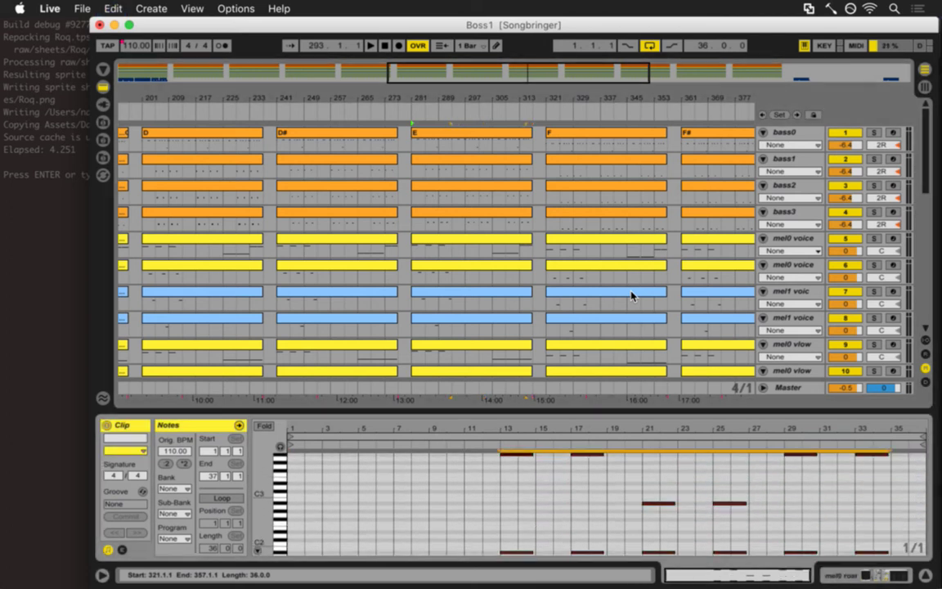
{"action": "key", "text": "Down"}
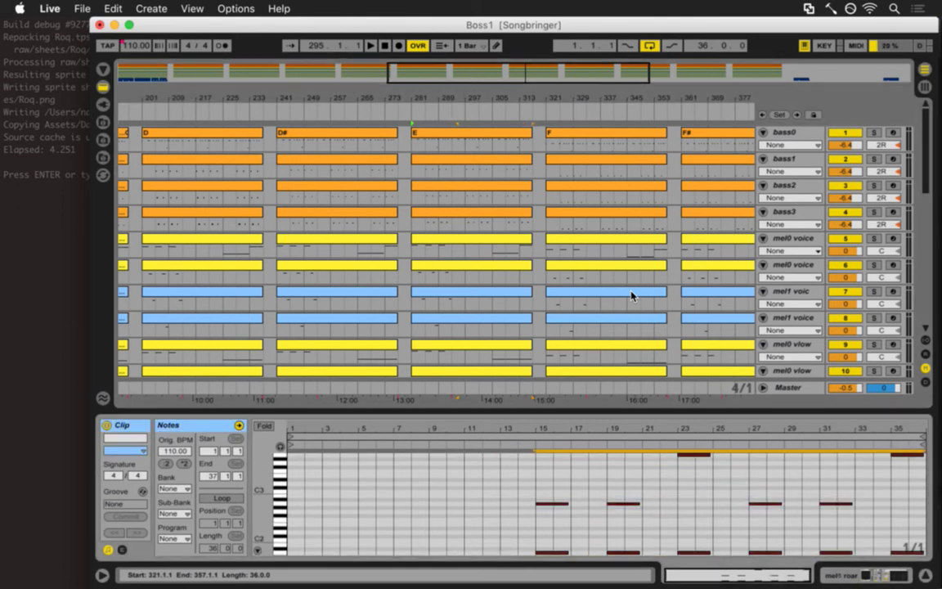
{"action": "key", "text": "Down"}
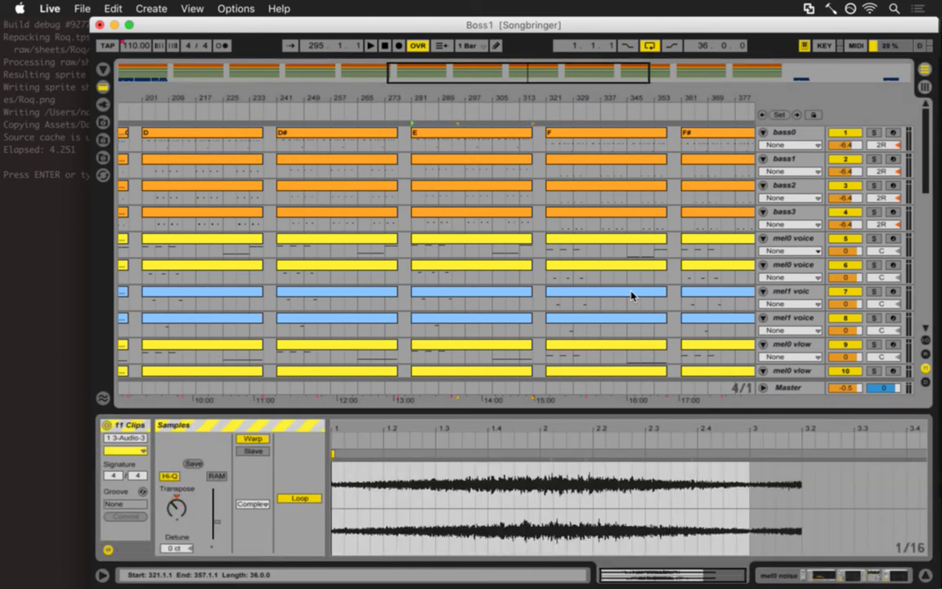
- Check the transposed notes in the E section's bass0 clip and its mel0 roar clip on track 15
{"action": "left_click", "coordinate": [465, 132]}
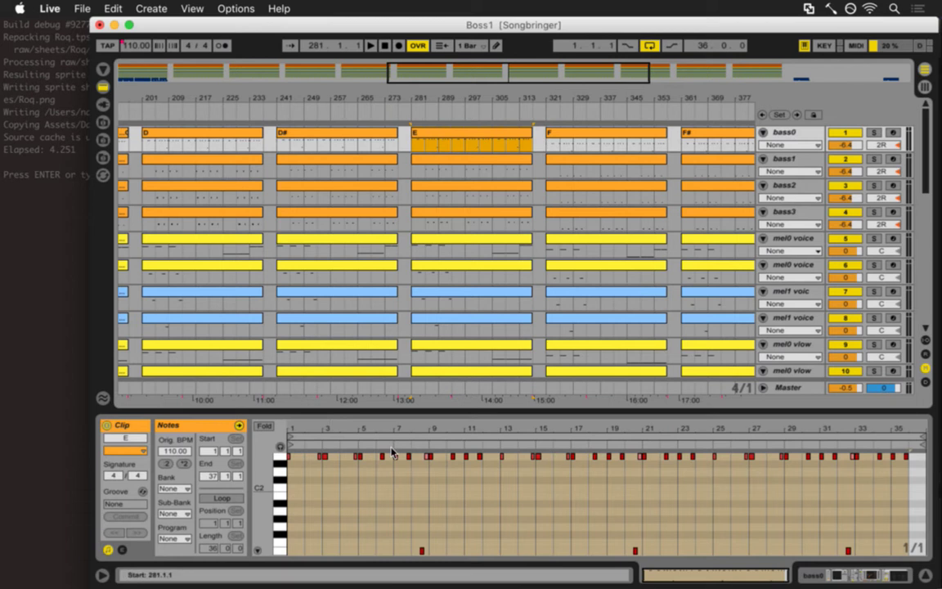
{"action": "scroll", "coordinate": [458, 330], "scroll_direction": "down", "scroll_amount": 5}
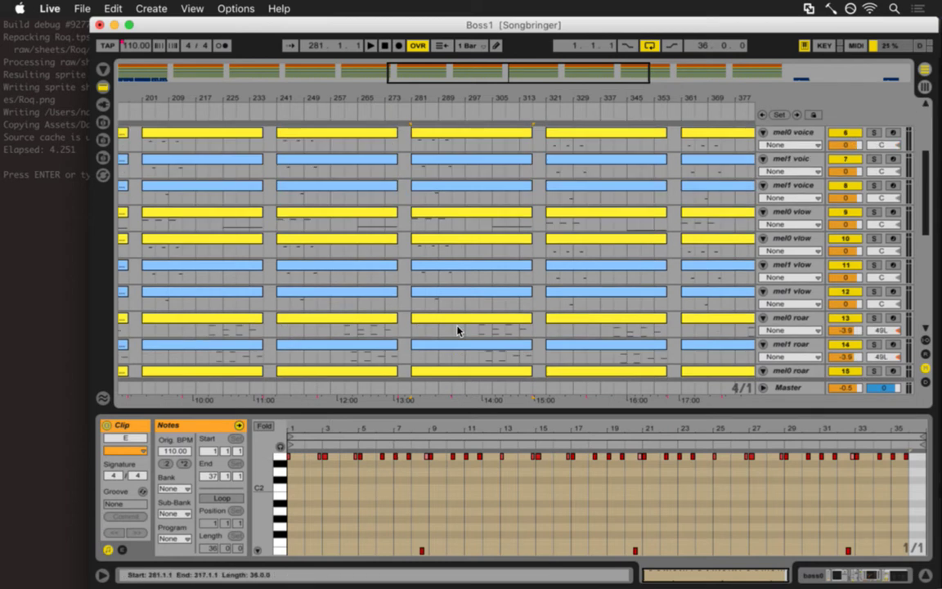
{"action": "left_click", "coordinate": [464, 298]}
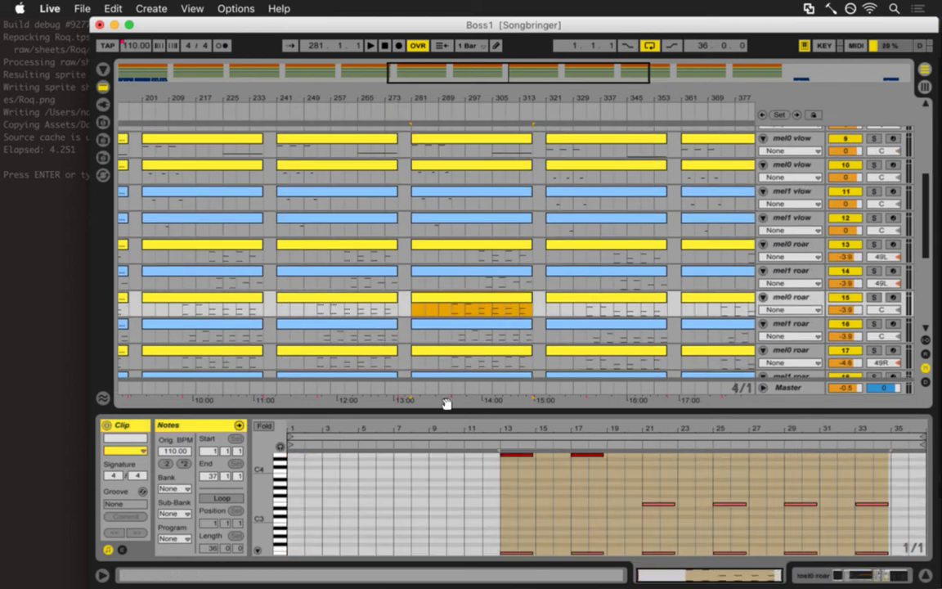
{"action": "left_click", "coordinate": [518, 444]}
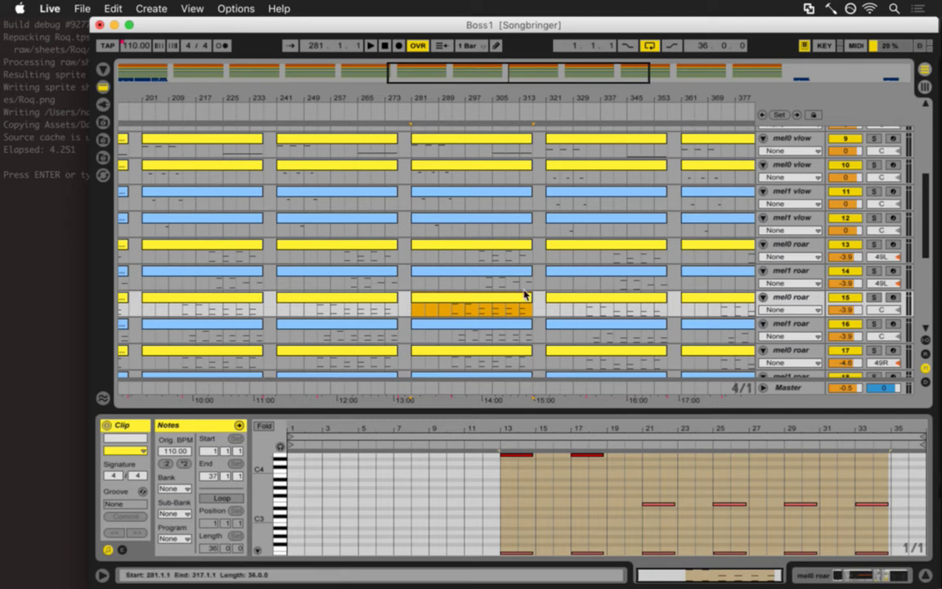
- Save the current set and select the F section's bass0 clip
{"action": "key", "text": "super+s"}
{"action": "scroll", "coordinate": [546, 251], "scroll_direction": "up", "scroll_amount": 5}
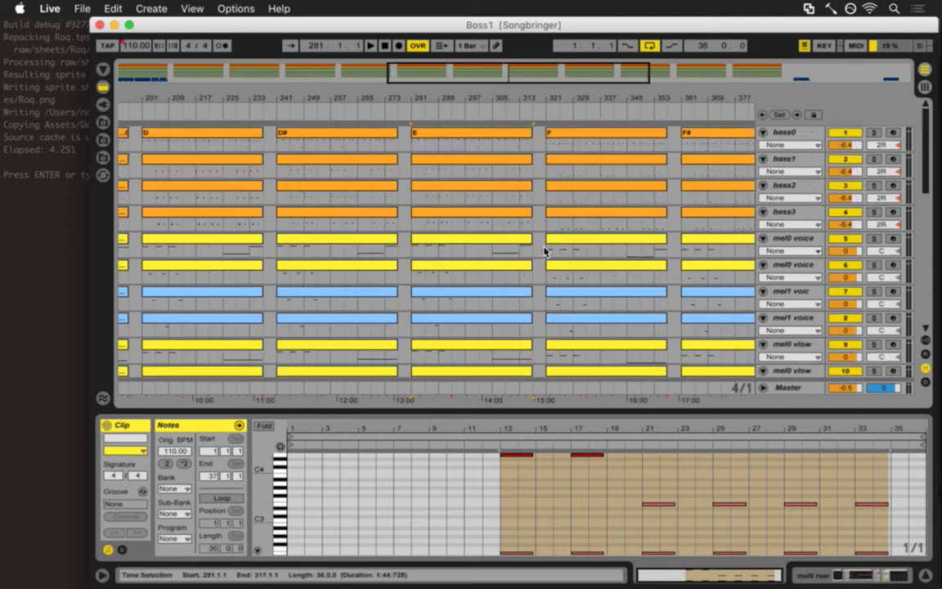
{"action": "left_click", "coordinate": [585, 135]}
- Switch to iTerm2, set noteOffset to 8 in the abletonNoteIncrease function of init.lua, and save the file
{"action": "key", "text": "super+Tab"}
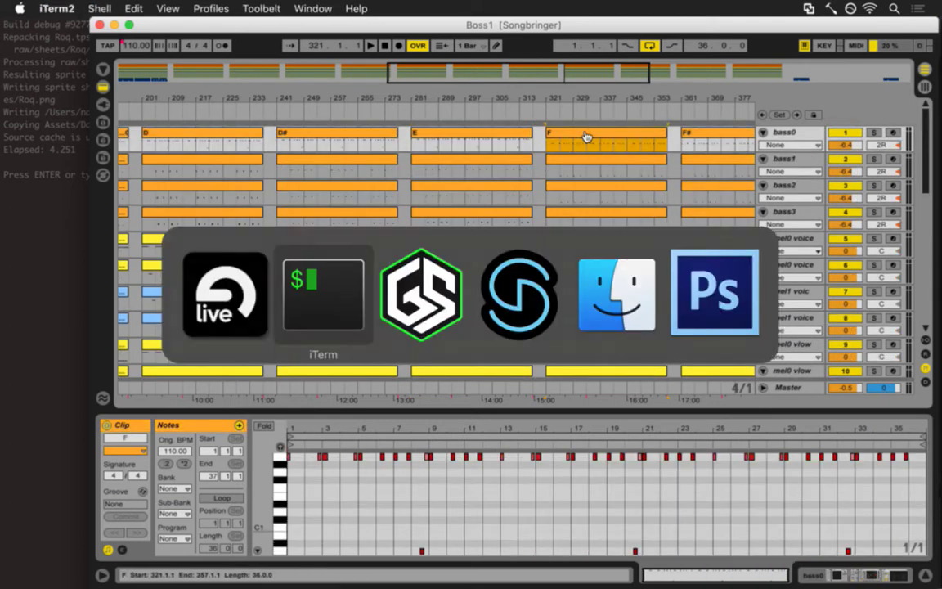
{"action": "key", "text": "a"}
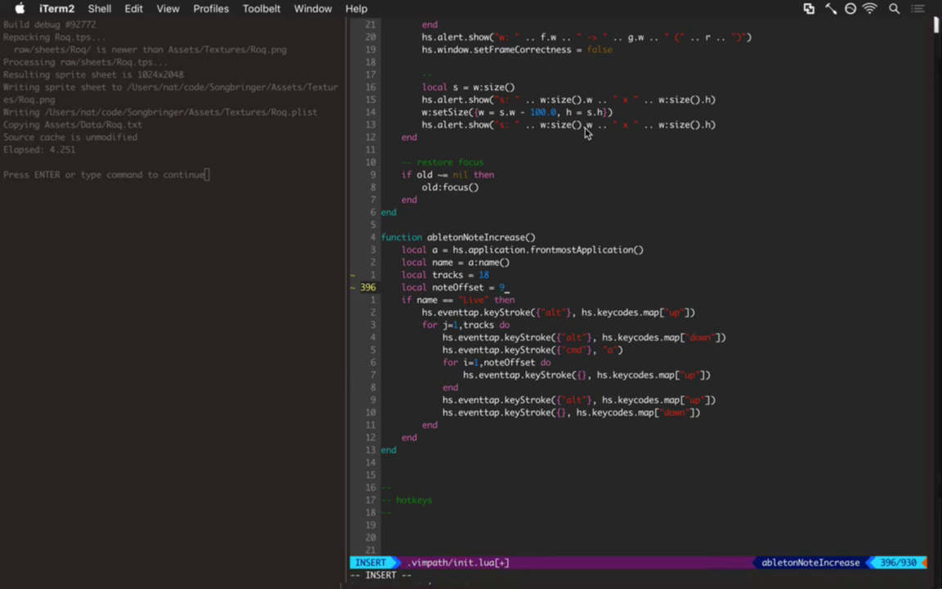
{"action": "key", "text": "Escape"}
{"action": "type", "text": ":w"}
{"action": "key", "text": "Return"}
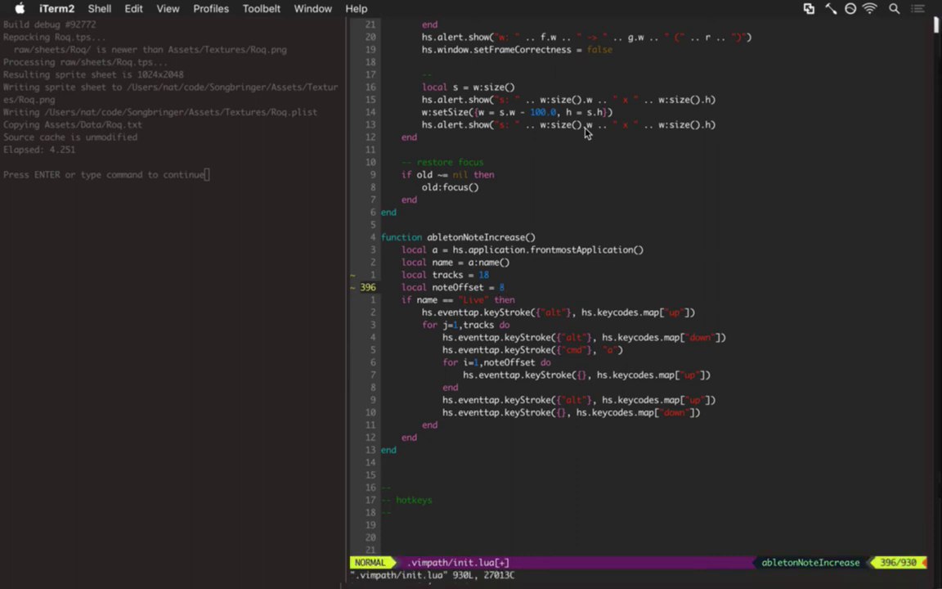
- Switch to Ableton Live and raise all notes in the F section's bass0 clip by eight semitones
{"action": "key", "text": "super+Tab"}
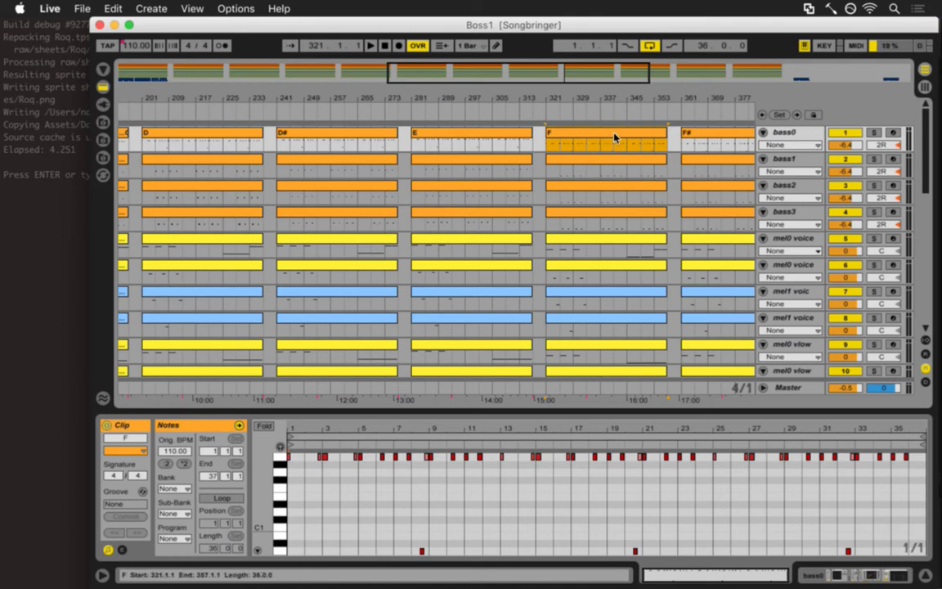
{"action": "key", "text": "super+z"}
{"action": "left_click", "coordinate": [648, 138]}
{"action": "key", "text": "super+a"}
{"action": "key", "text": "Up"}
{"action": "key", "text": "Up"}
{"action": "key", "text": "Up"}
{"action": "key", "text": "Up"}
{"action": "key", "text": "Up"}
{"action": "key", "text": "Up"}
{"action": "key", "text": "Up"}
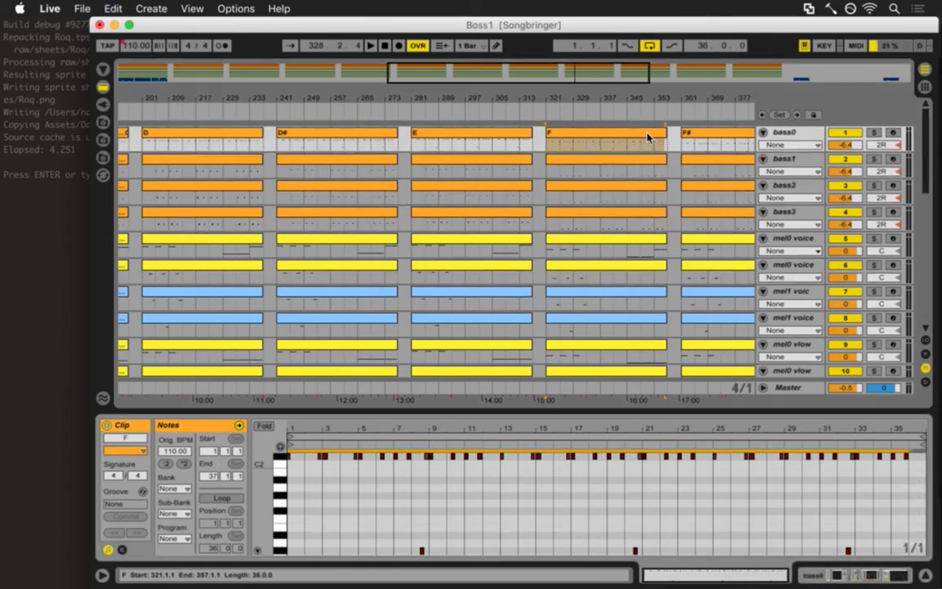
- Raise all notes in the F section's bass1, bass2 and bass3 clips by eight semitones
{"action": "key", "text": "Down"}
{"action": "key", "text": "super+a"}
{"action": "key", "text": "Up"}
{"action": "key", "text": "Up"}
{"action": "key", "text": "Up"}
{"action": "key", "text": "Up"}
{"action": "key", "text": "Up"}
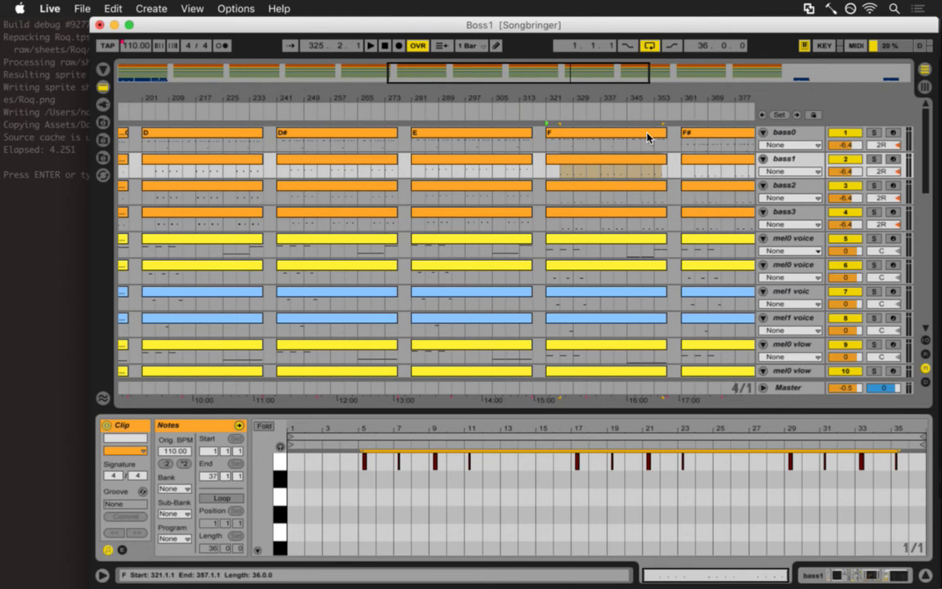
{"action": "key", "text": "Down"}
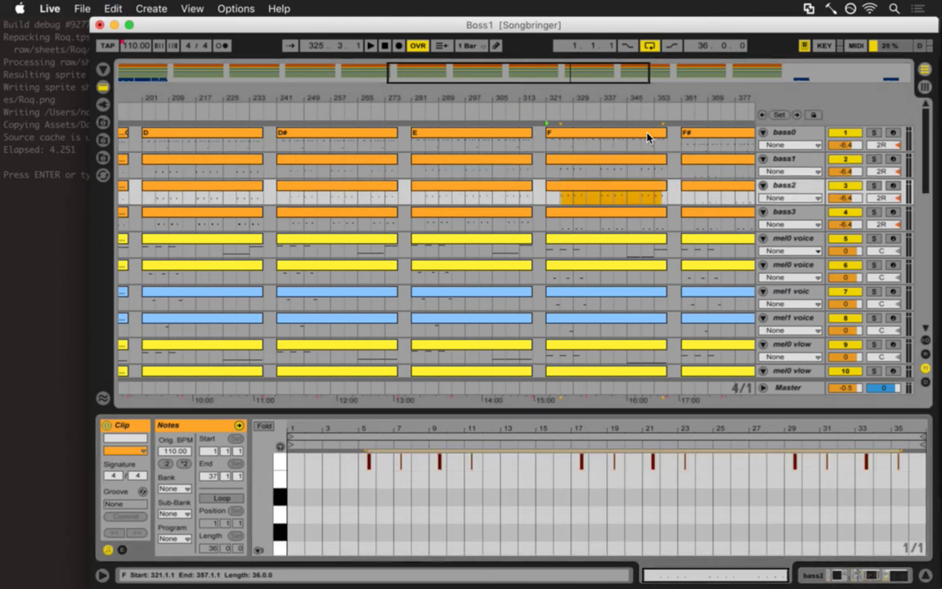
{"action": "key", "text": "Down"}
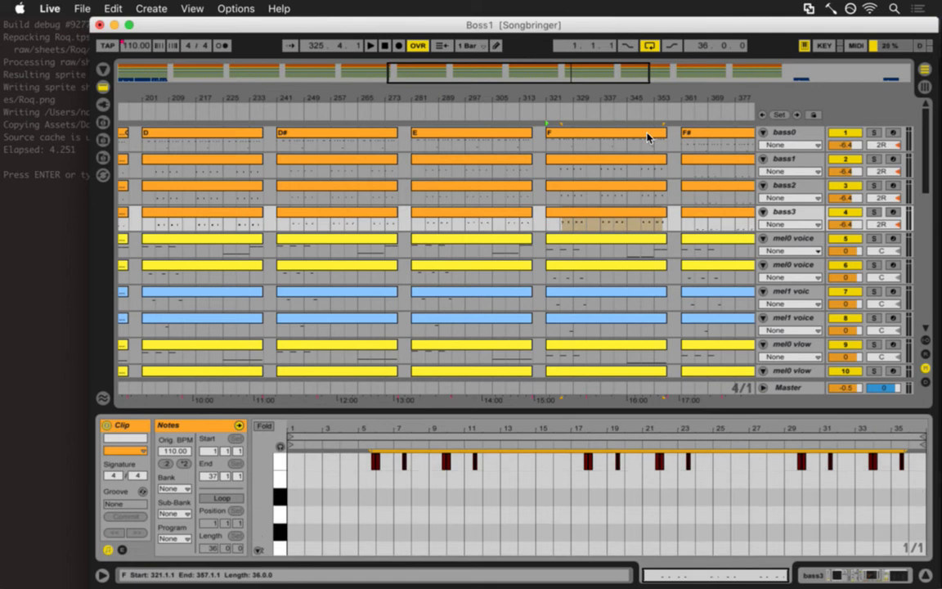
- Raise all notes in the F section's clips on the four mel0 and mel1 voice tracks by eight semitones
{"action": "key", "text": "Down"}
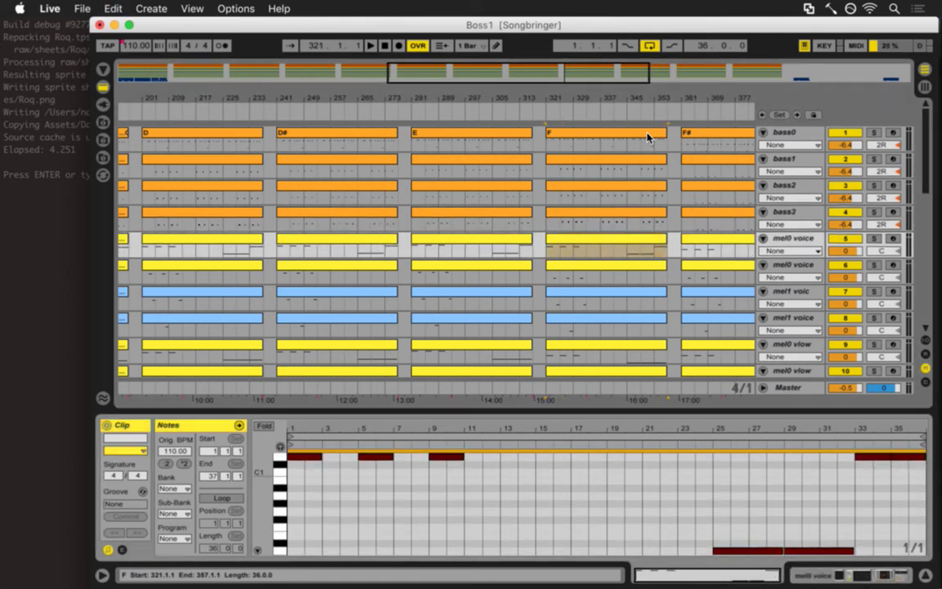
{"action": "key", "text": "Down"}
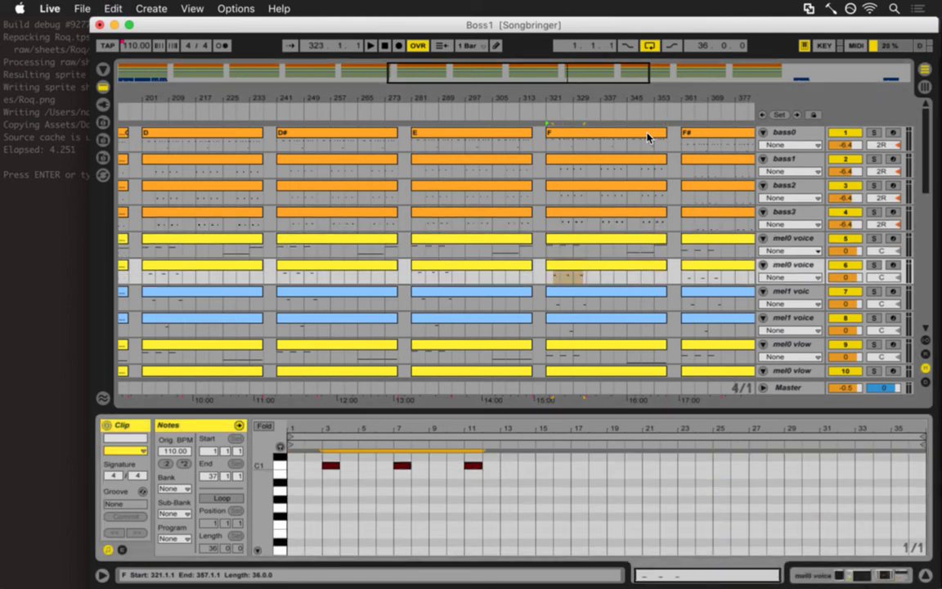
{"action": "key", "text": "Down"}
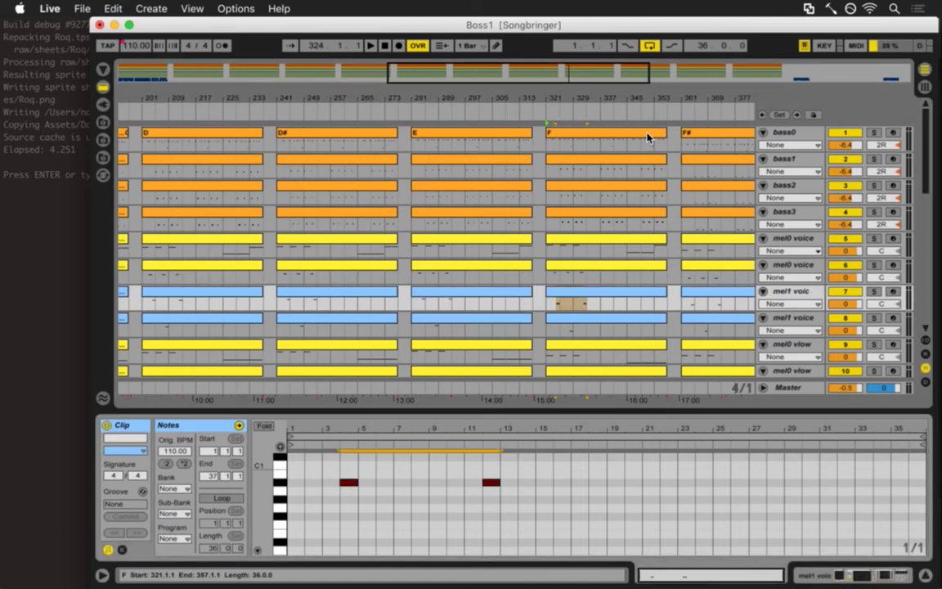
{"action": "key", "text": "Down"}
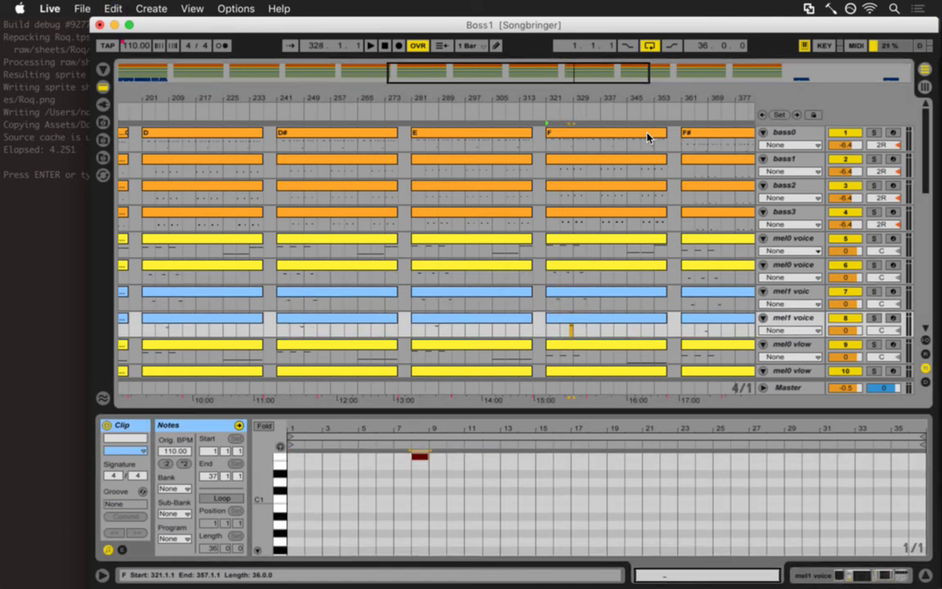
- Raise all notes in the F section's clips on the mel0 and mel1 vlow tracks by eight semitones
{"action": "key", "text": "Down"}
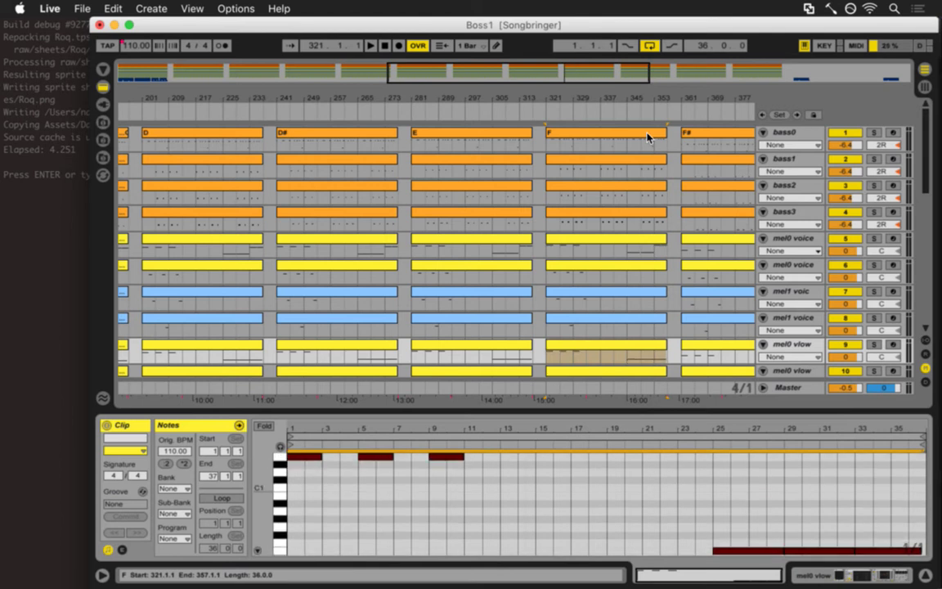
{"action": "key", "text": "Down"}
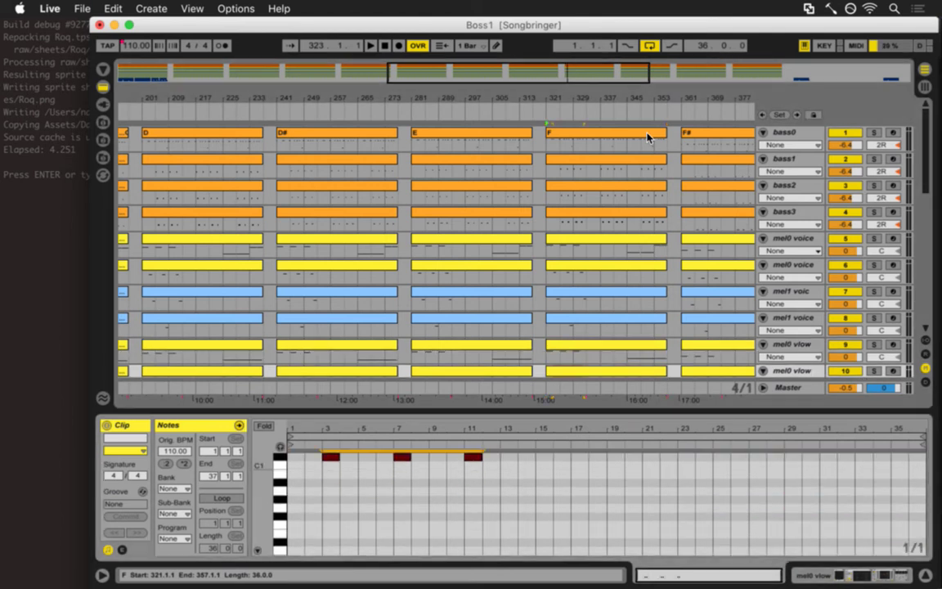
{"action": "key", "text": "Up"}
{"action": "key", "text": "Up"}
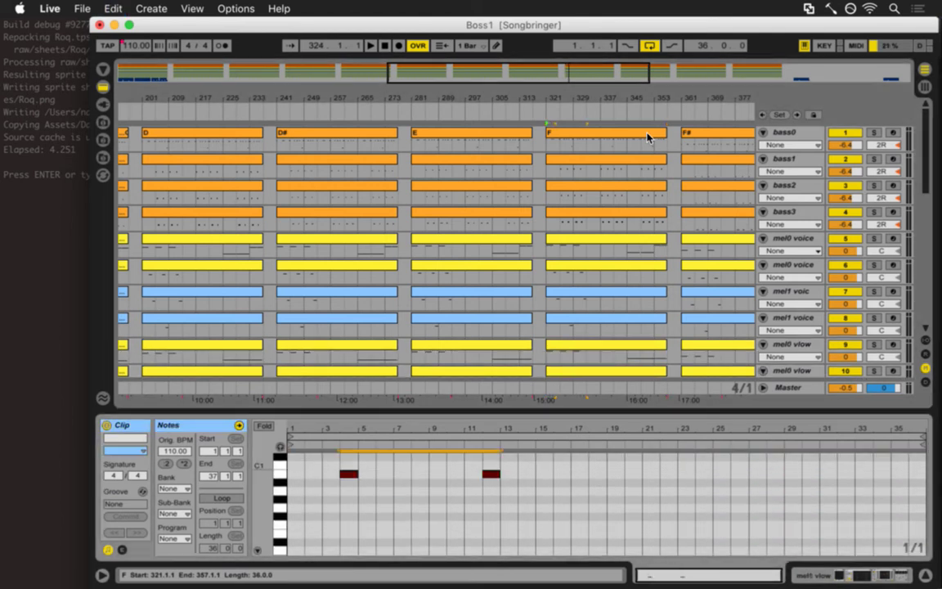
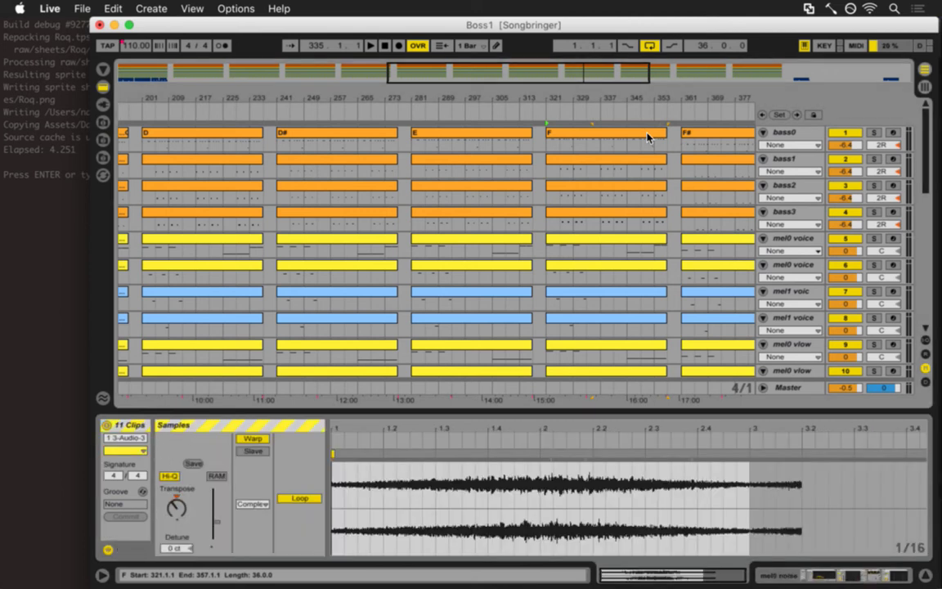
- Check the transposed notes in the F section's bass0, bass1 and mel0 vlow clips, and save the Live set
{"action": "left_click", "coordinate": [646, 137]}
{"action": "left_click", "coordinate": [530, 463]}
{"action": "key", "text": "super+a"}
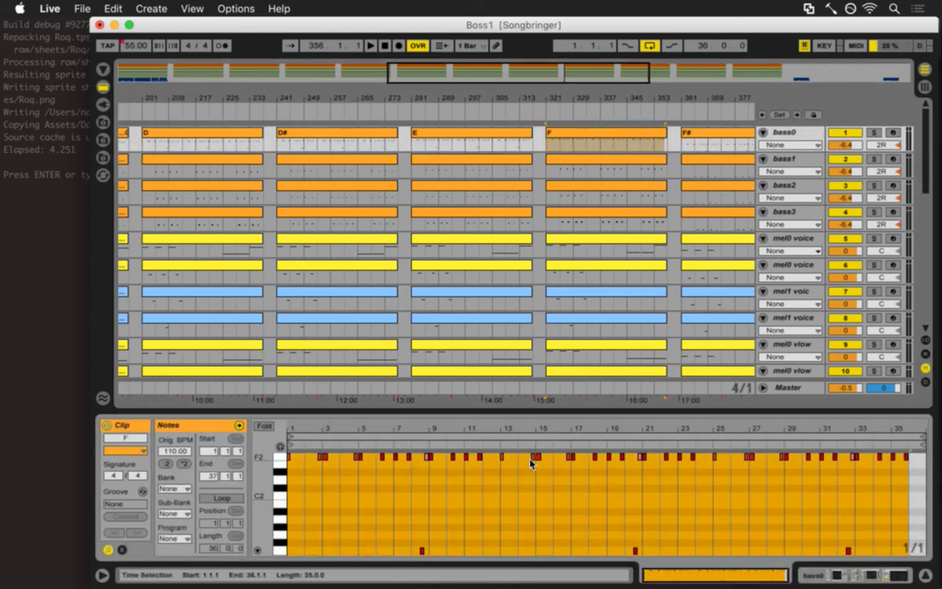
{"action": "left_click", "coordinate": [482, 464]}
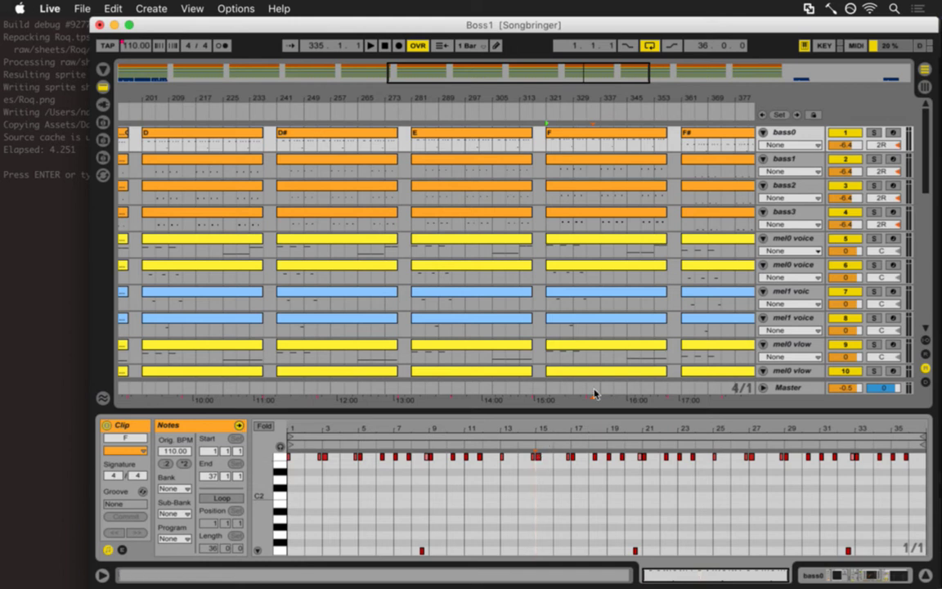
{"action": "left_click", "coordinate": [536, 463]}
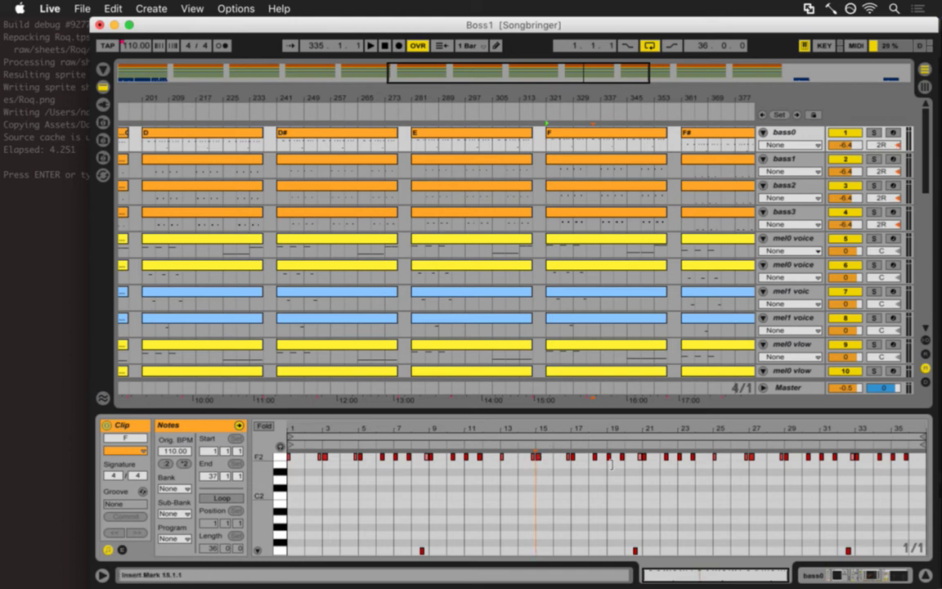
{"action": "left_click", "coordinate": [599, 159]}
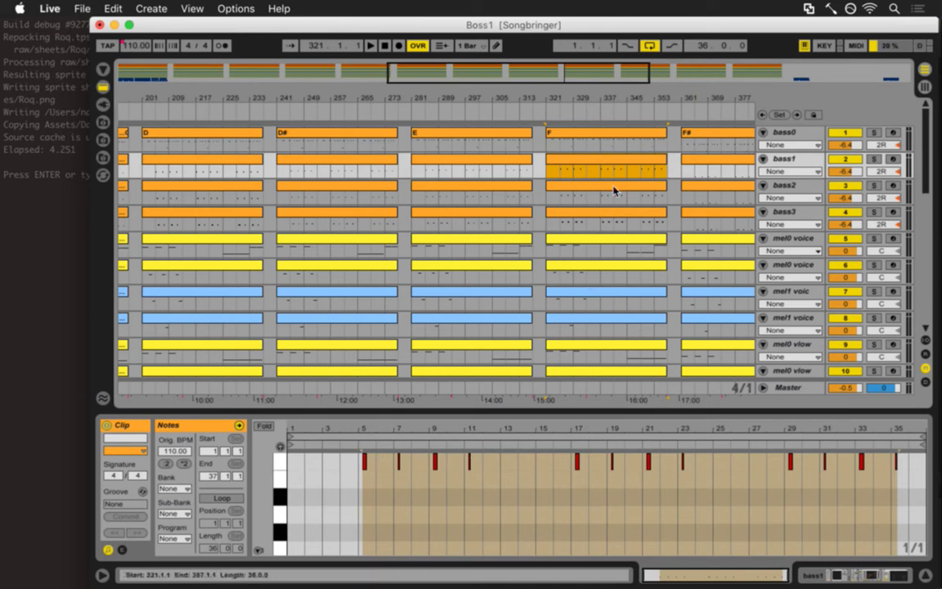
{"action": "scroll", "coordinate": [573, 229], "scroll_direction": "down", "scroll_amount": 5}
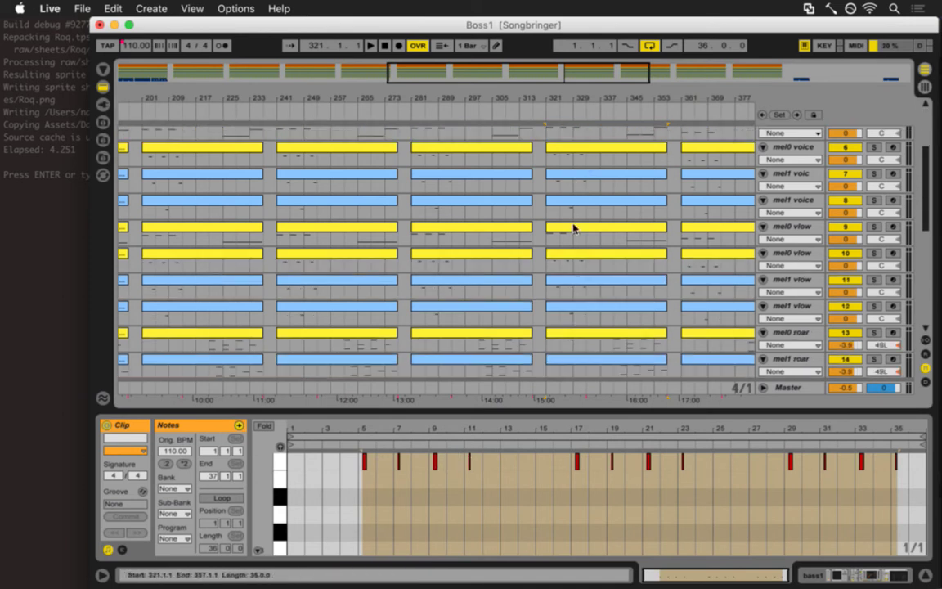
{"action": "left_click", "coordinate": [607, 226]}
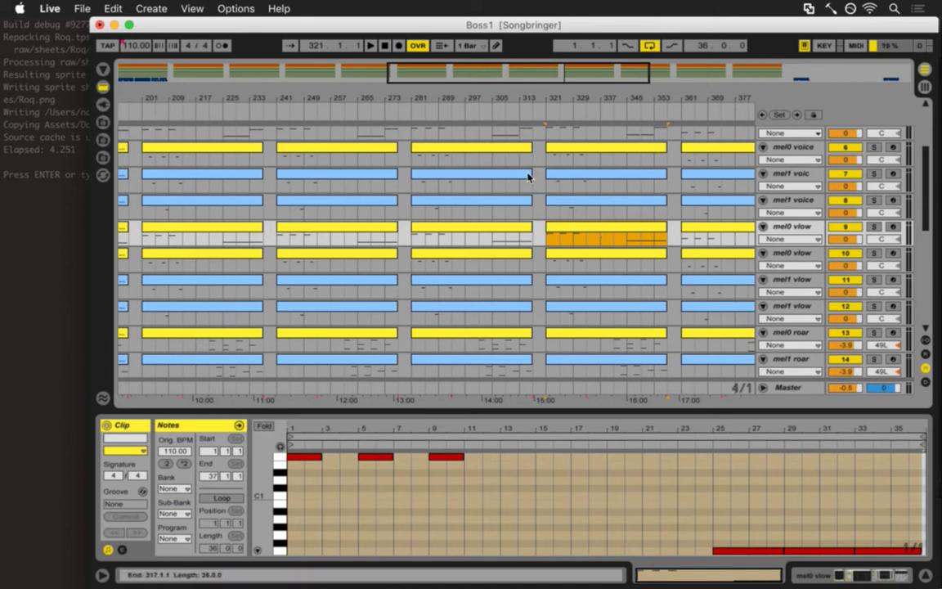
{"action": "scroll", "coordinate": [619, 180], "scroll_direction": "up", "scroll_amount": 4}
{"action": "left_click", "coordinate": [621, 133]}
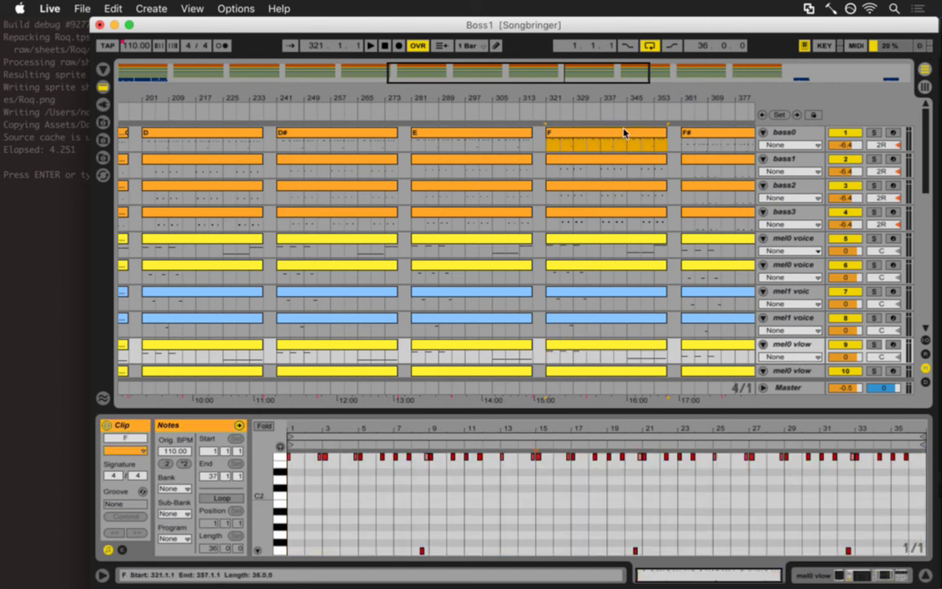
{"action": "key", "text": "super+s"}
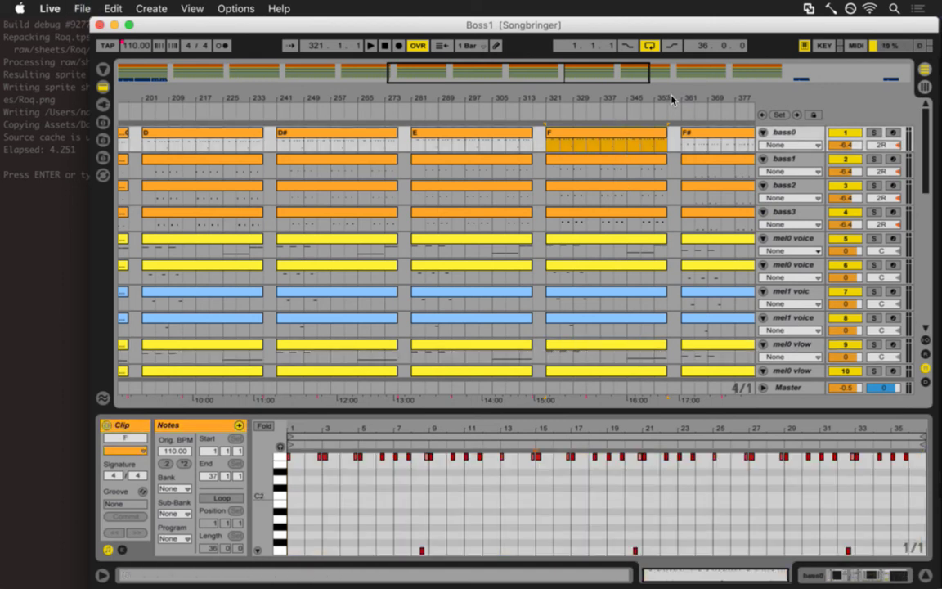
- Select the F# section's bass0 clip, and in iTerm2 set noteOffset to 9 in abletonNoteIncrease and save init.lua
{"action": "scroll", "coordinate": [669, 97], "scroll_direction": "right", "scroll_amount": 5}
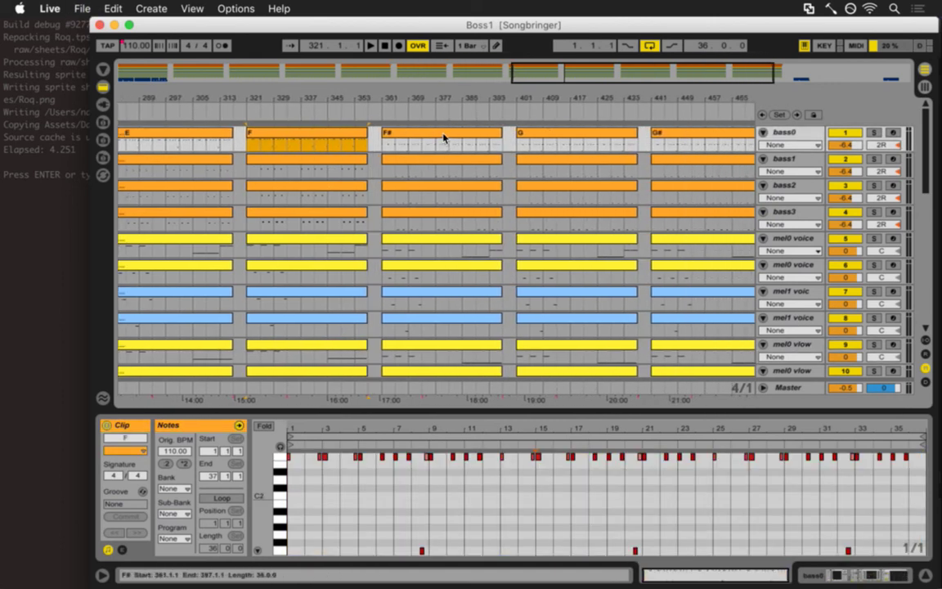
{"action": "left_click", "coordinate": [441, 141]}
{"action": "key", "text": "super+Tab"}
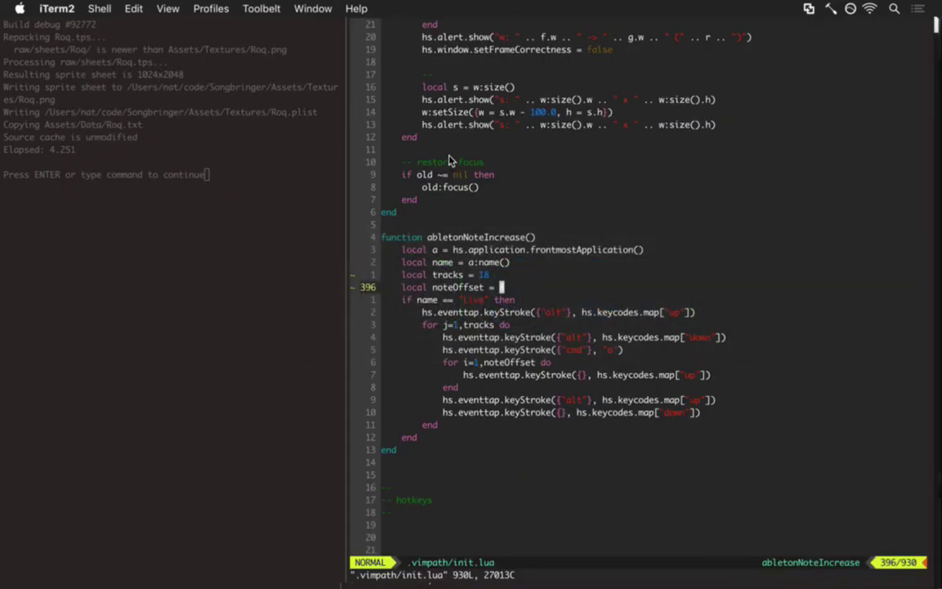
{"action": "key", "text": "s"}
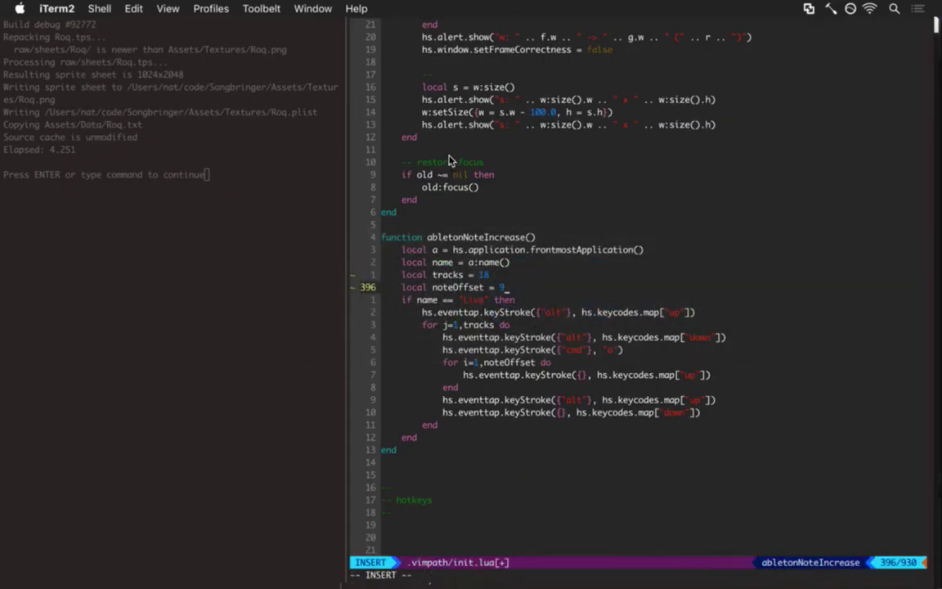
{"action": "key", "text": "Escape"}
{"action": "type", "text": ":w"}
{"action": "key", "text": "Return"}
- Switch to Ableton Live and raise all notes in the F# section's bass0 clip by nine semitones
{"action": "key", "text": "super+Tab"}
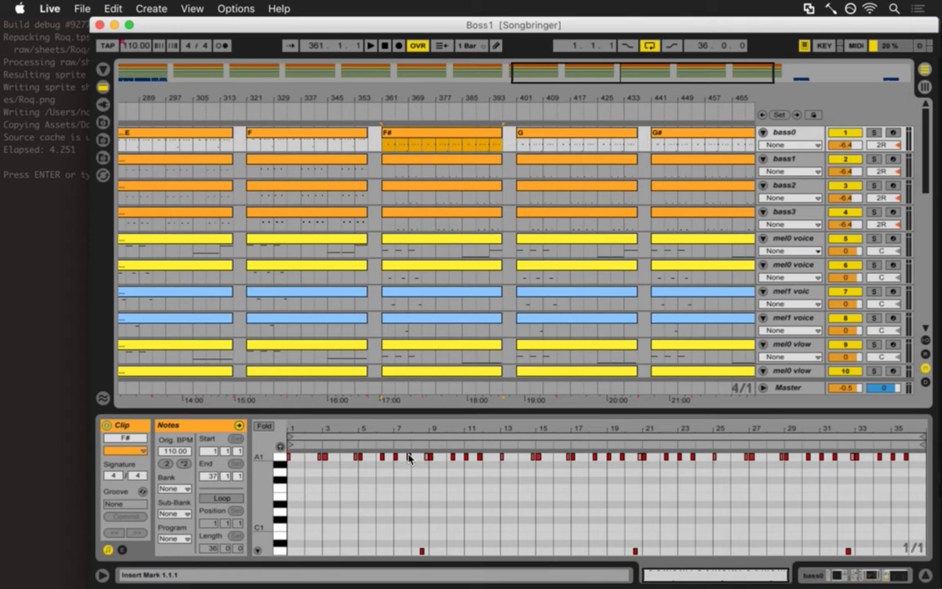
{"action": "key", "text": "super+alt+Up"}
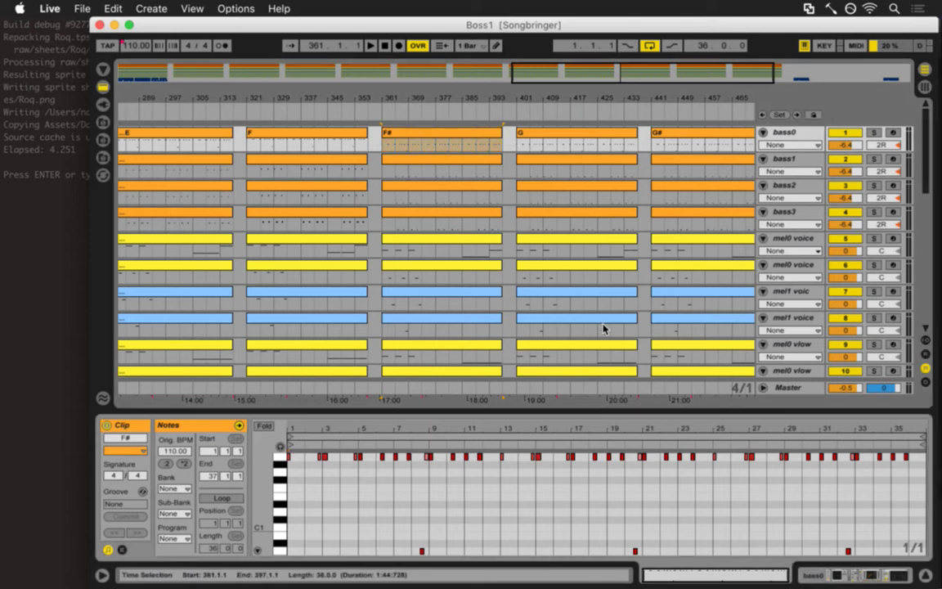
{"action": "key", "text": "super+z"}
{"action": "key", "text": "super+z"}
{"action": "key", "text": "super+z"}
{"action": "key", "text": "super+z"}
{"action": "key", "text": "super+z"}
{"action": "key", "text": "super+z"}
{"action": "key", "text": "super+z"}
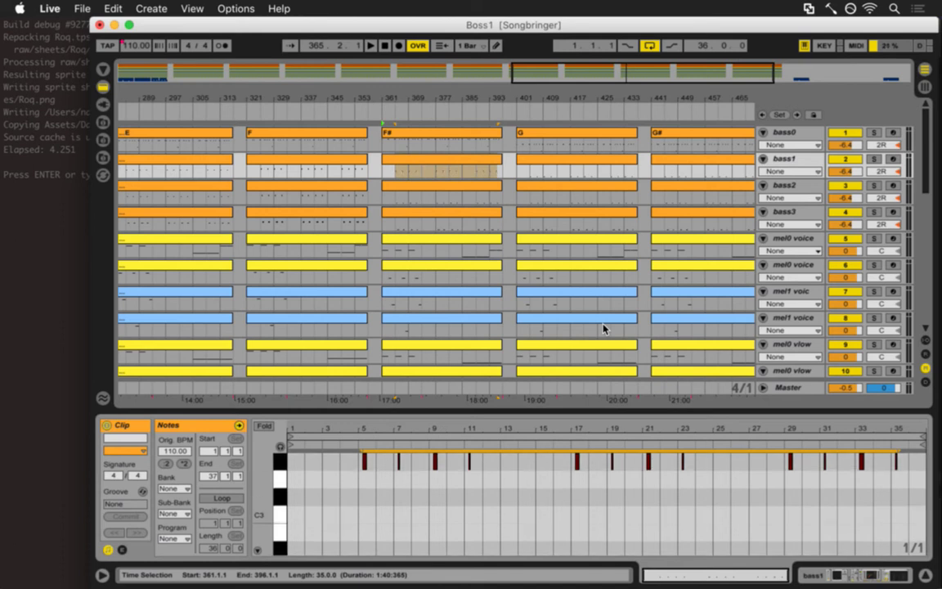
- Raise all notes in the F# section's bass1, bass2 and bass3 clips by nine semitones
{"action": "key", "text": "Down"}
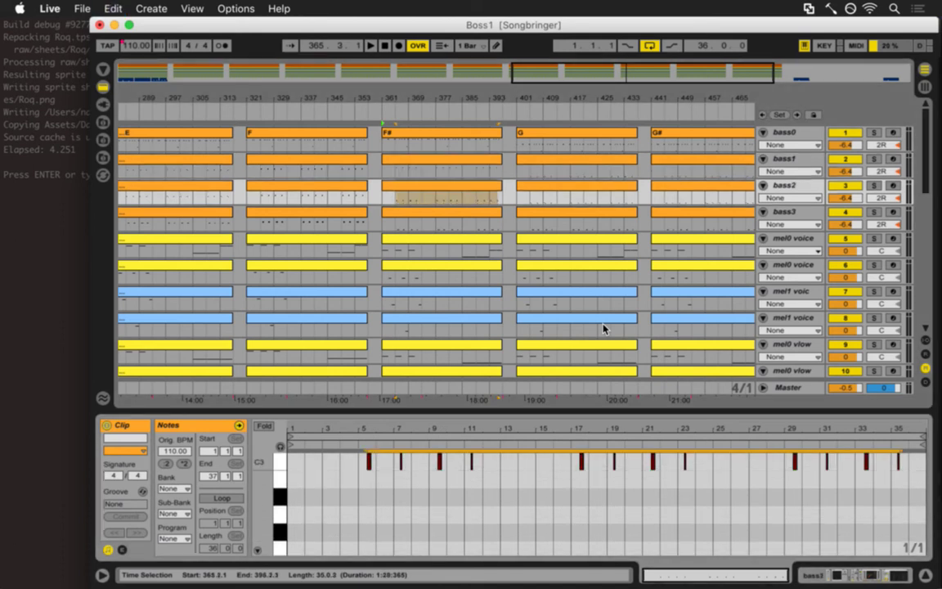
{"action": "key", "text": "Down"}
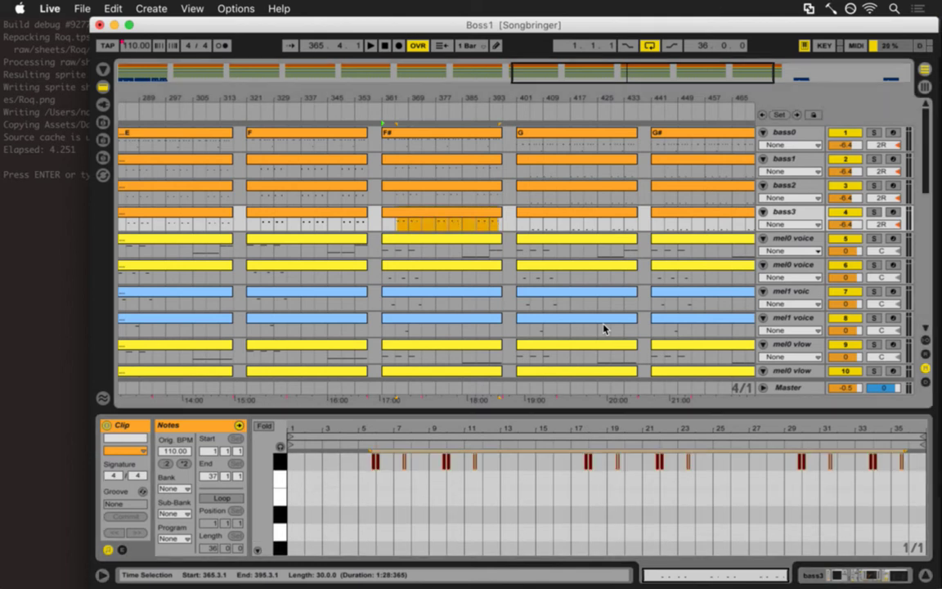
{"action": "key", "text": "Down"}
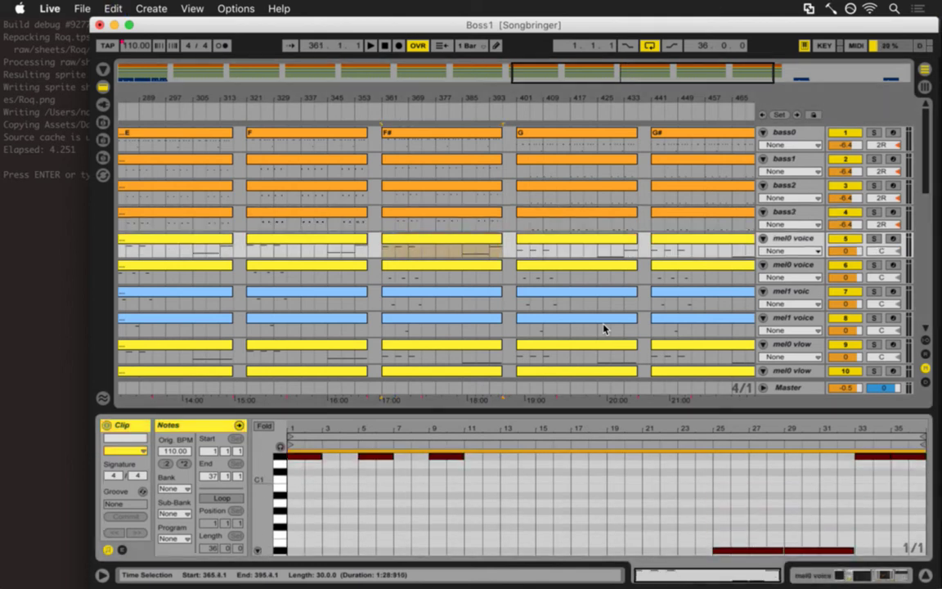
- Raise all notes in the F# section's clips on the four mel0 and mel1 voice tracks by nine semitones
{"action": "key", "text": "Down"}
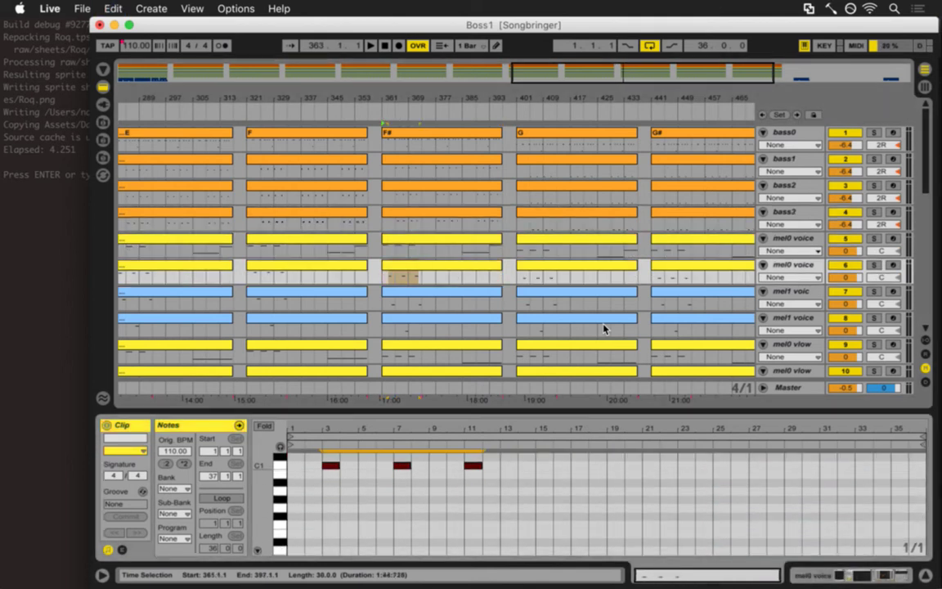
{"action": "key", "text": "Down"}
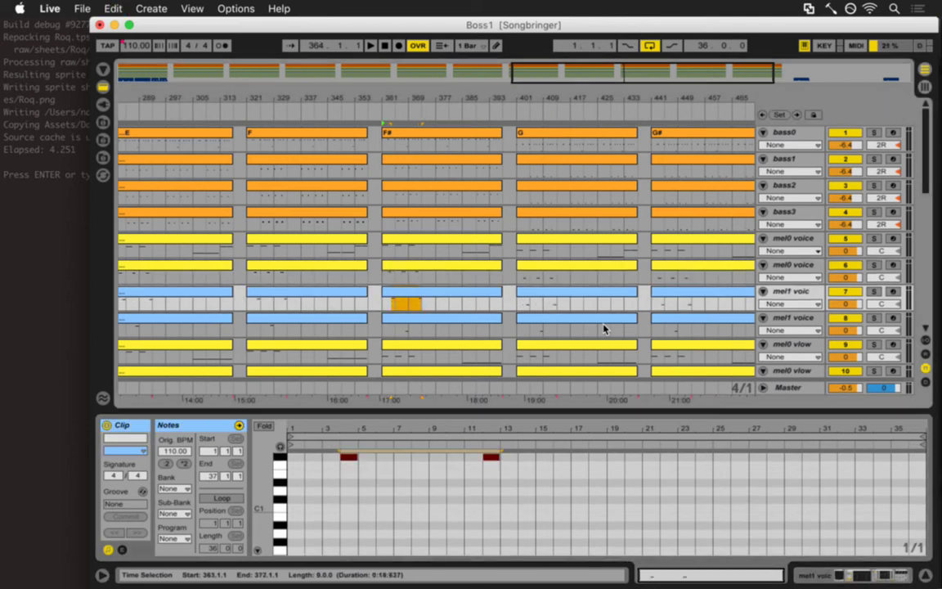
{"action": "key", "text": "Down"}
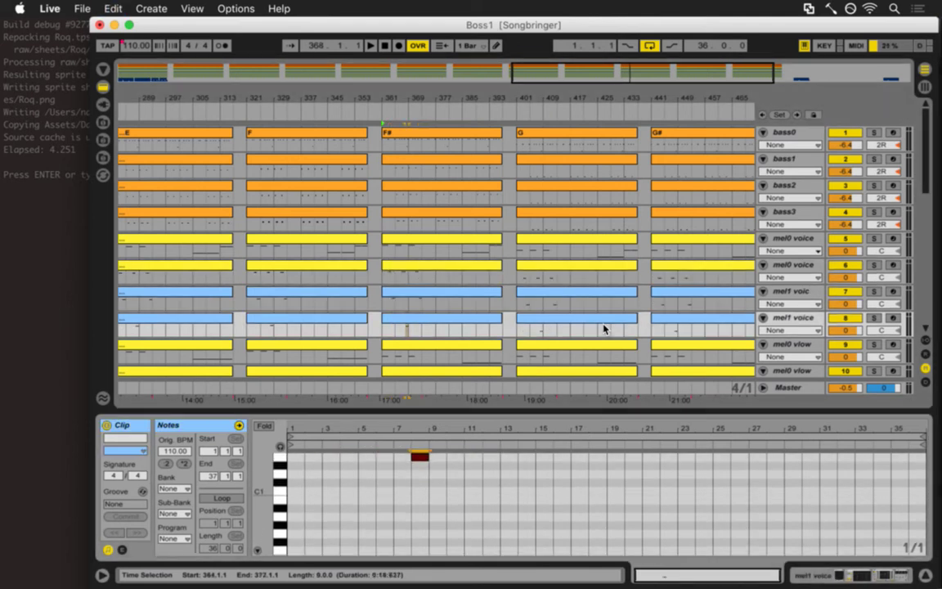
{"action": "key", "text": "Down"}
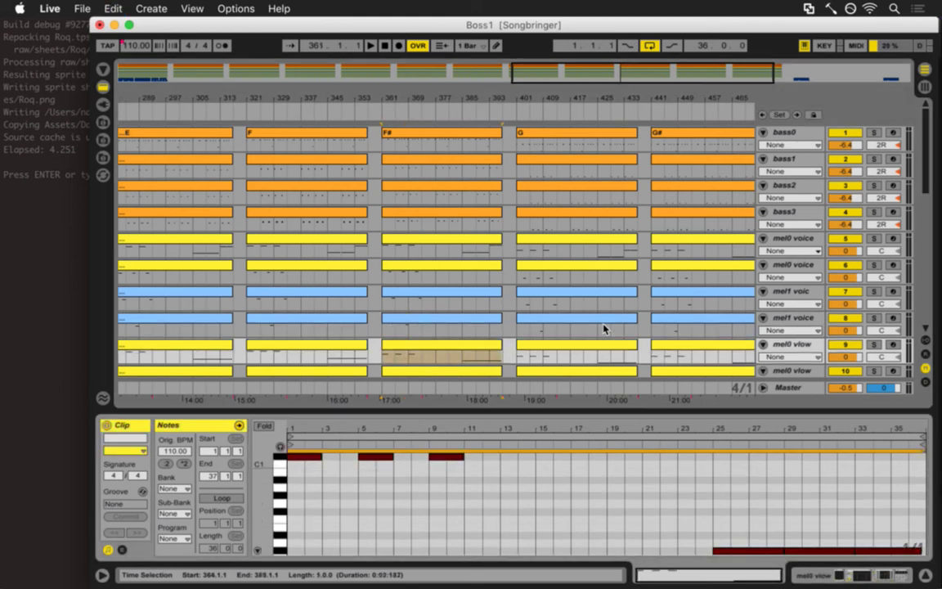
- Raise all notes in the F# section's clips on the four mel0 and mel1 vlow tracks by nine semitones
{"action": "key", "text": "Down"}
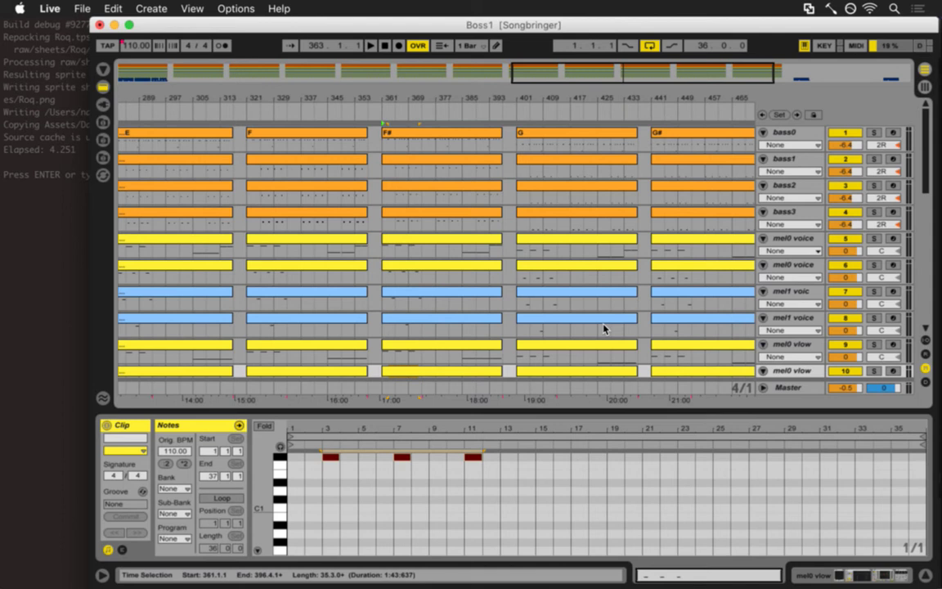
{"action": "key", "text": "Down"}
{"action": "key", "text": "super+a"}
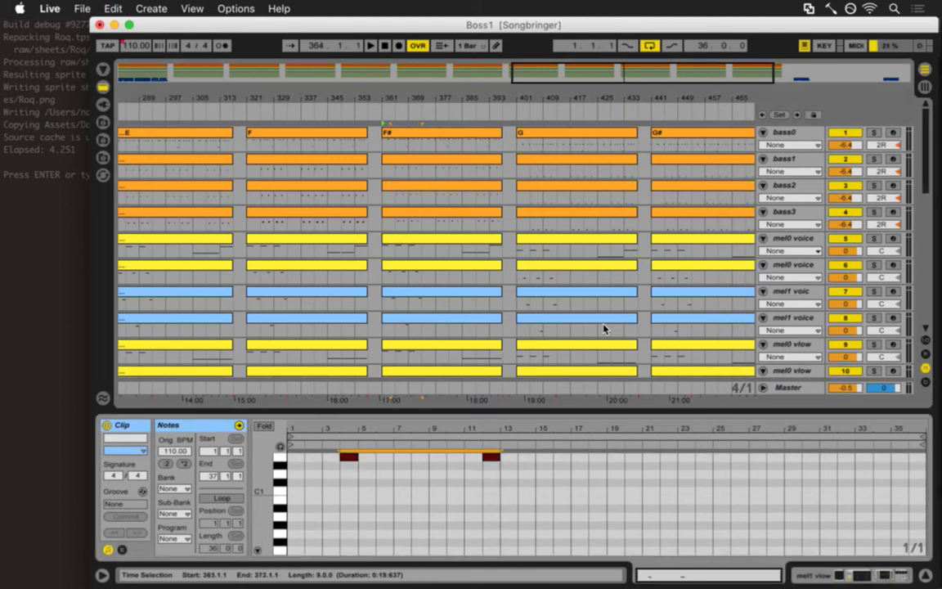
{"action": "key", "text": "super+z"}
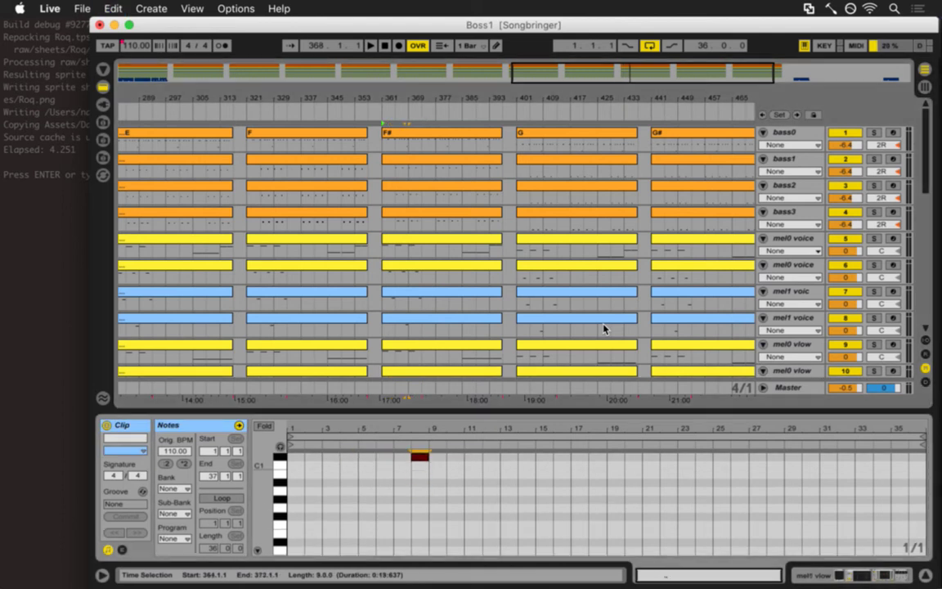
{"action": "key", "text": "super+z"}
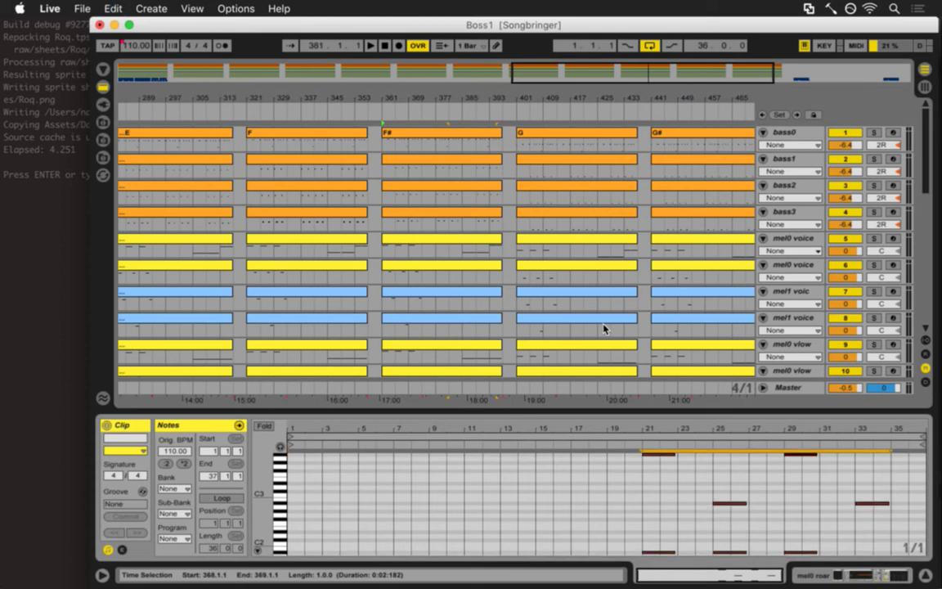
- Raise all notes in the F# section's clips on the mel0 and mel1 roar tracks by nine semitones
{"action": "key", "text": "super+z"}
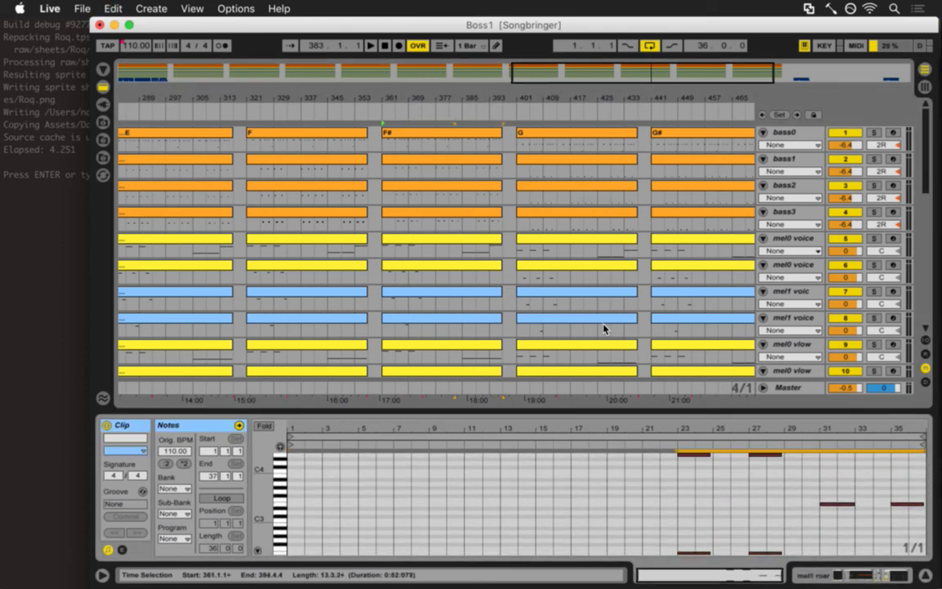
{"action": "key", "text": "super+z"}
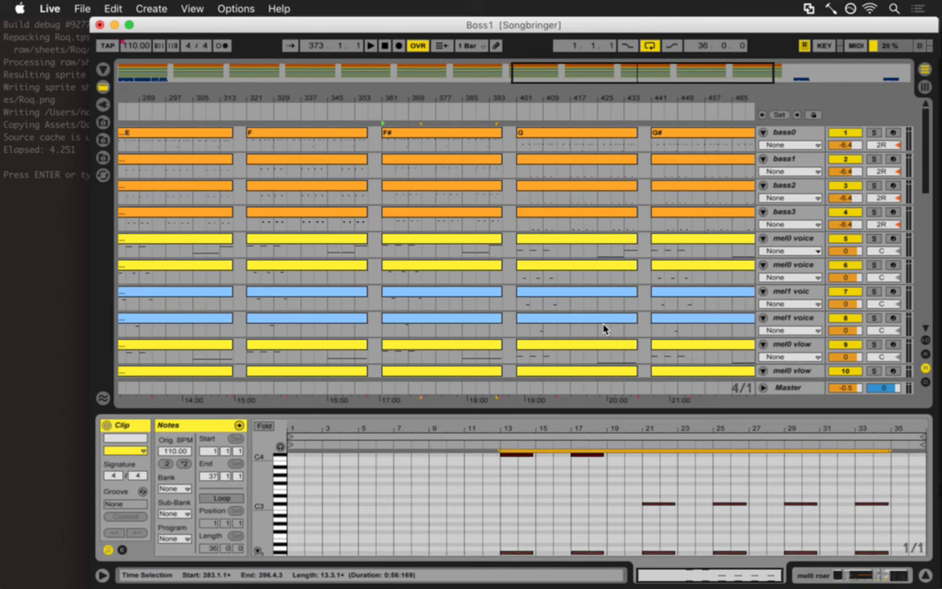
{"action": "key", "text": "super+z"}
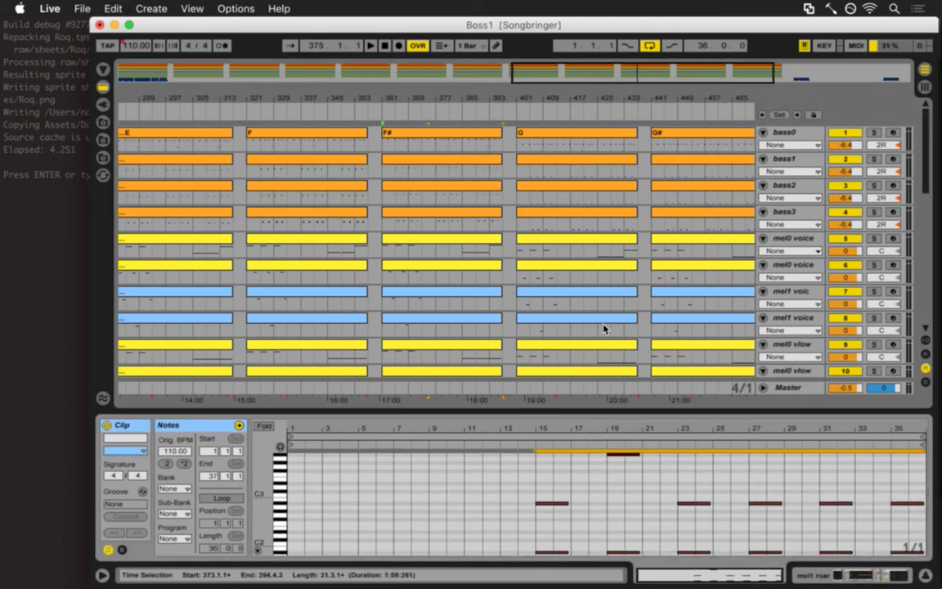
{"action": "key", "text": "super+z"}
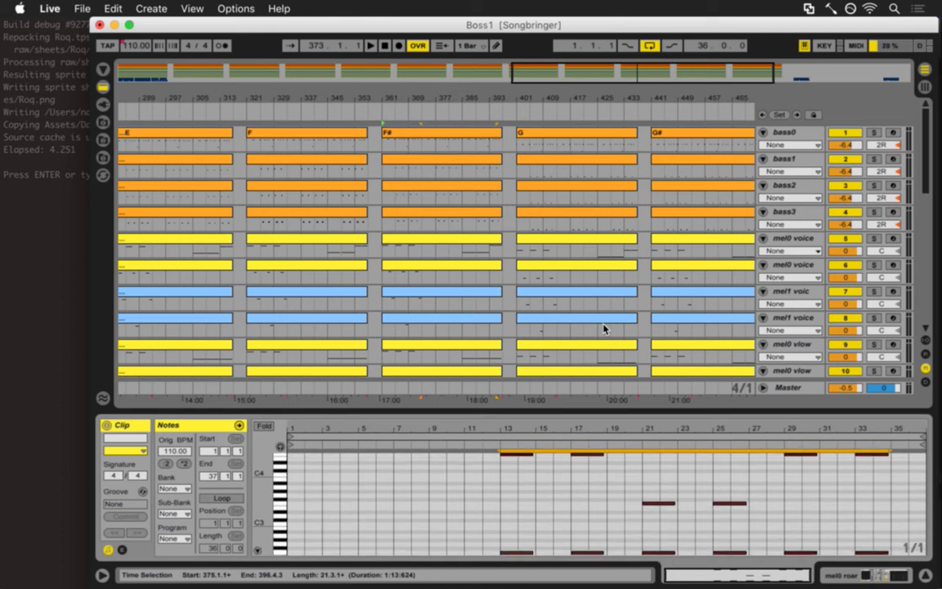
{"action": "key", "text": "super+z"}
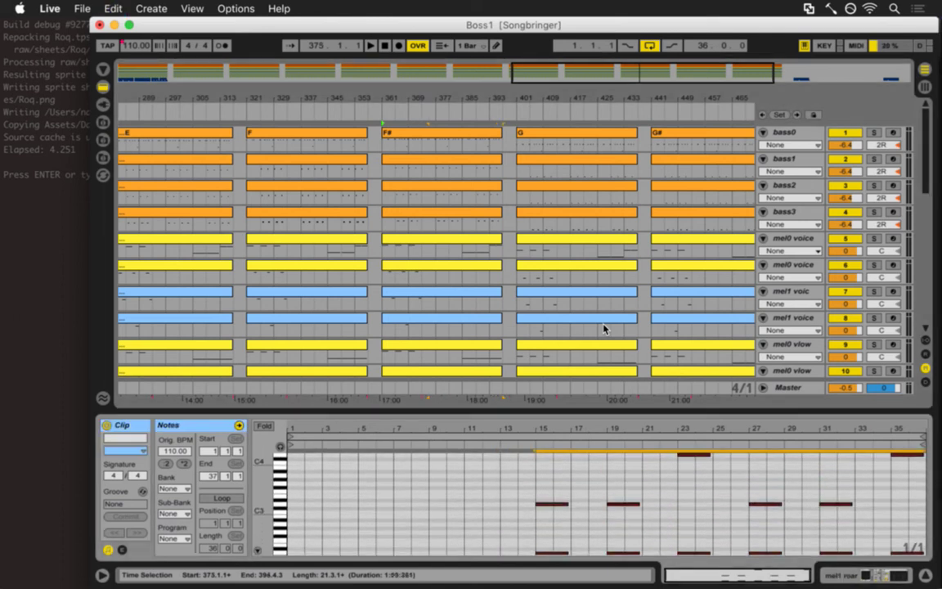
{"action": "key", "text": "super+z"}
{"action": "key", "text": "super+z"}
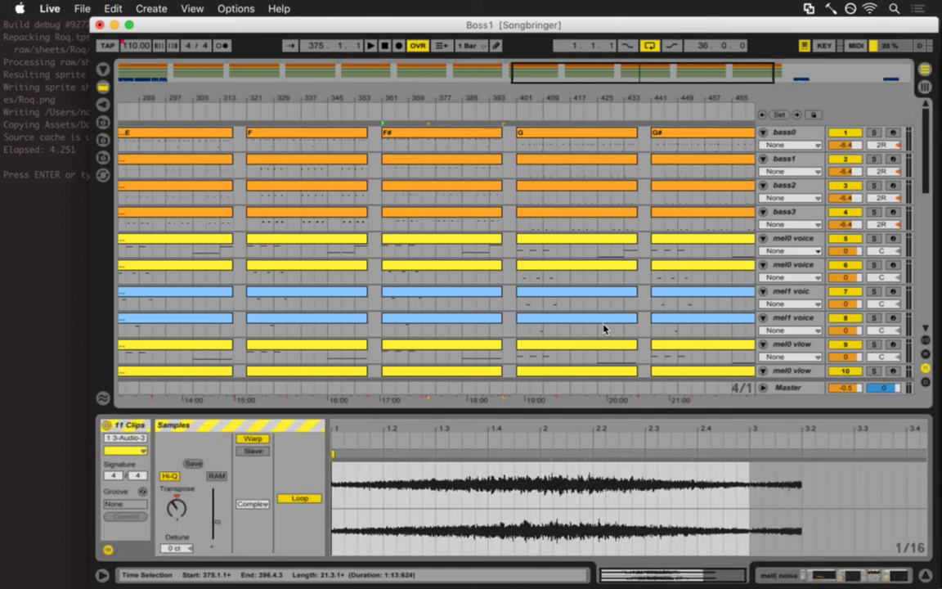
- Check the transposed notes in the F# section's bass0 and mel0 vlow clips
{"action": "left_click", "coordinate": [477, 137]}
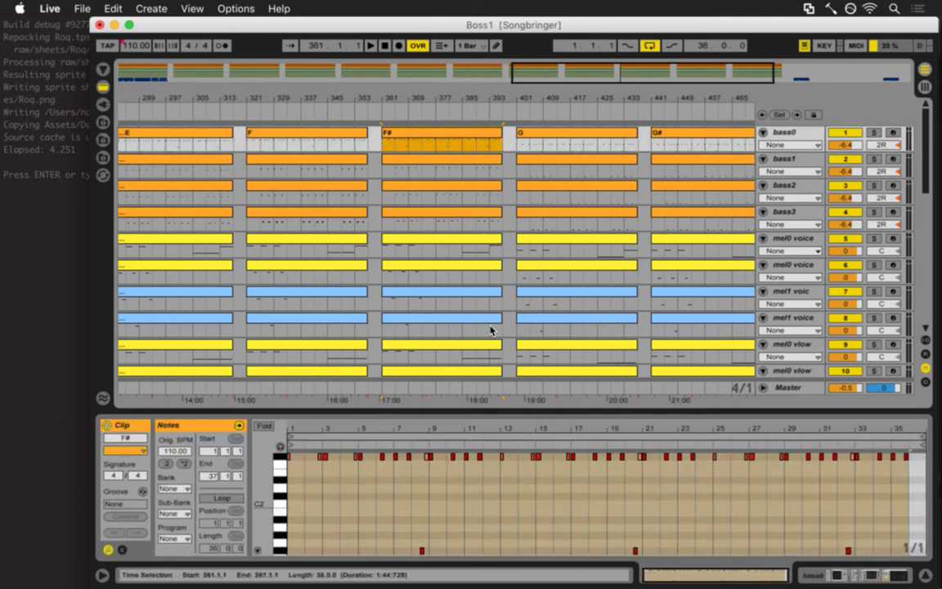
{"action": "scroll", "coordinate": [491, 323], "scroll_direction": "down", "scroll_amount": 2}
{"action": "left_click", "coordinate": [483, 298]}
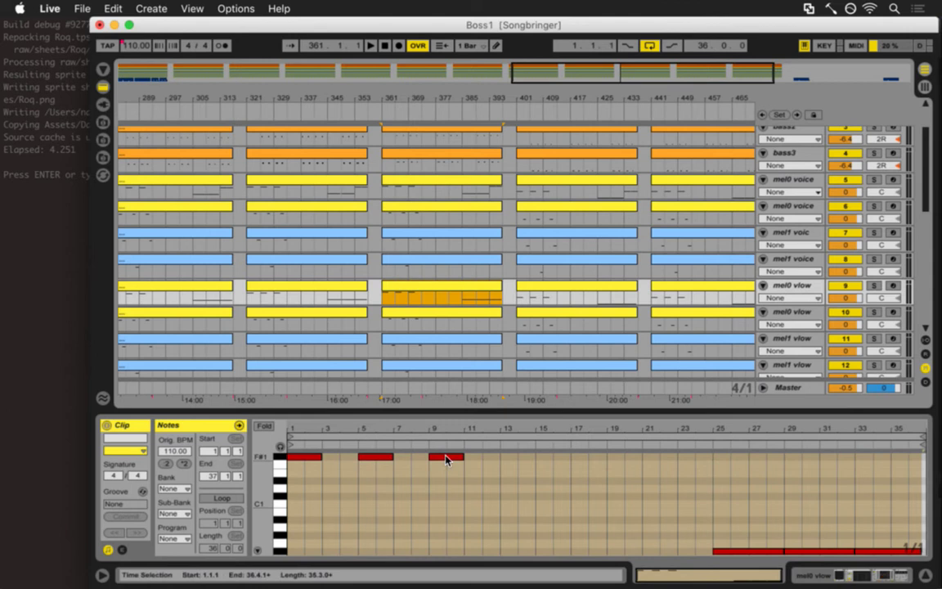
- Select the G section's bass0 clip, and in iTerm set noteOffset to 10 in the abletonNoteIncrease function of init.lua and save
{"action": "scroll", "coordinate": [548, 156], "scroll_direction": "up", "scroll_amount": 2}
{"action": "left_click", "coordinate": [523, 135]}
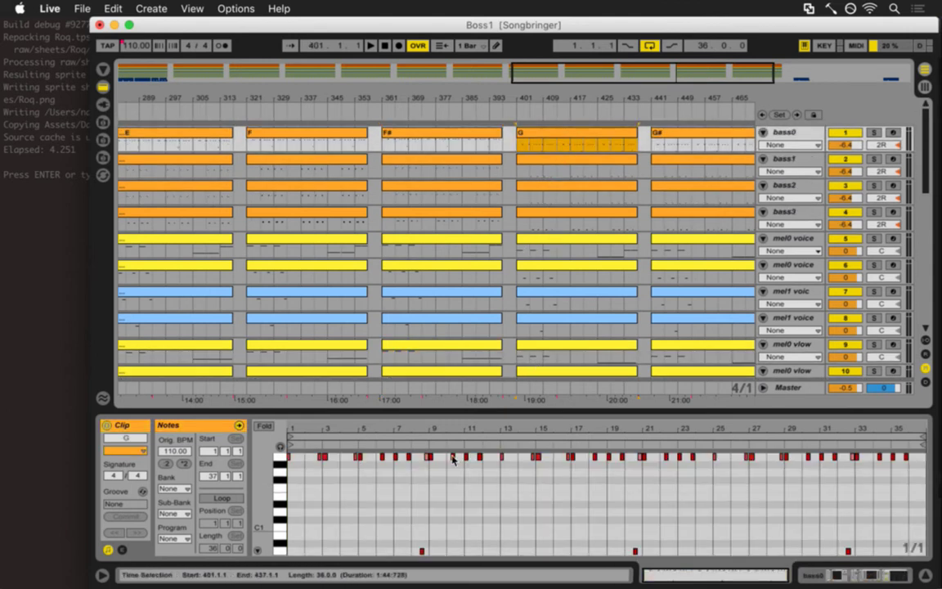
{"action": "key", "text": "super+Tab"}
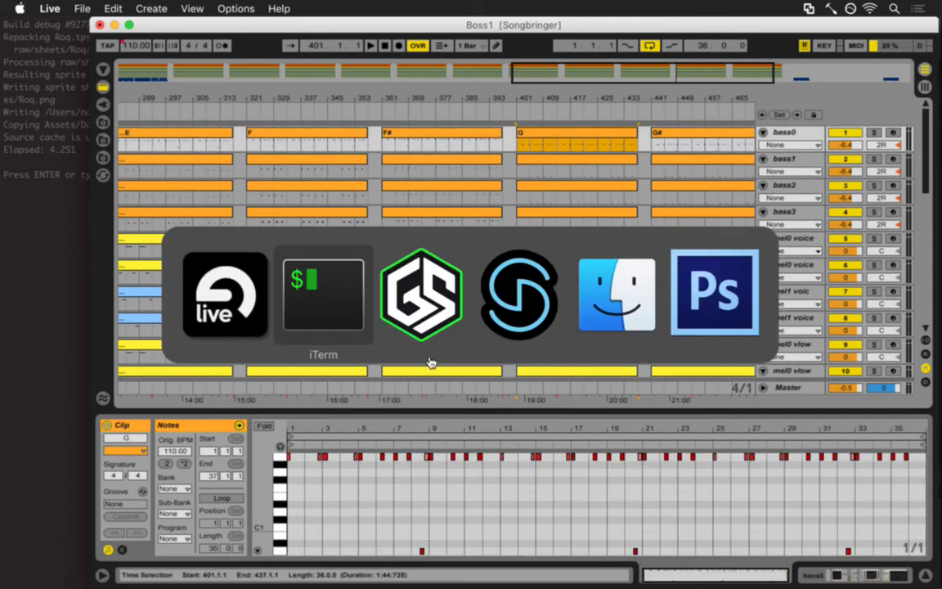
{"action": "key", "text": "s"}
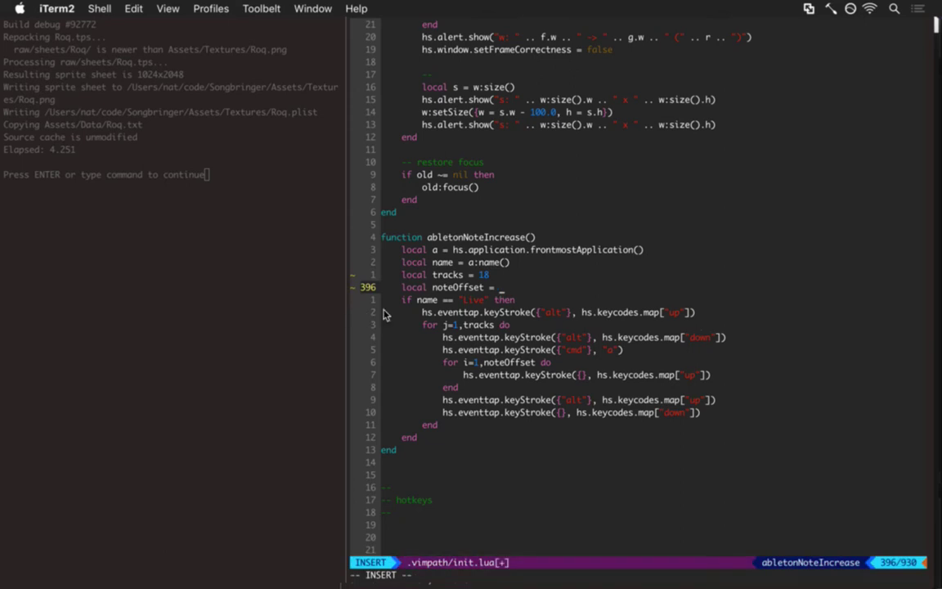
{"action": "key", "text": "Escape"}
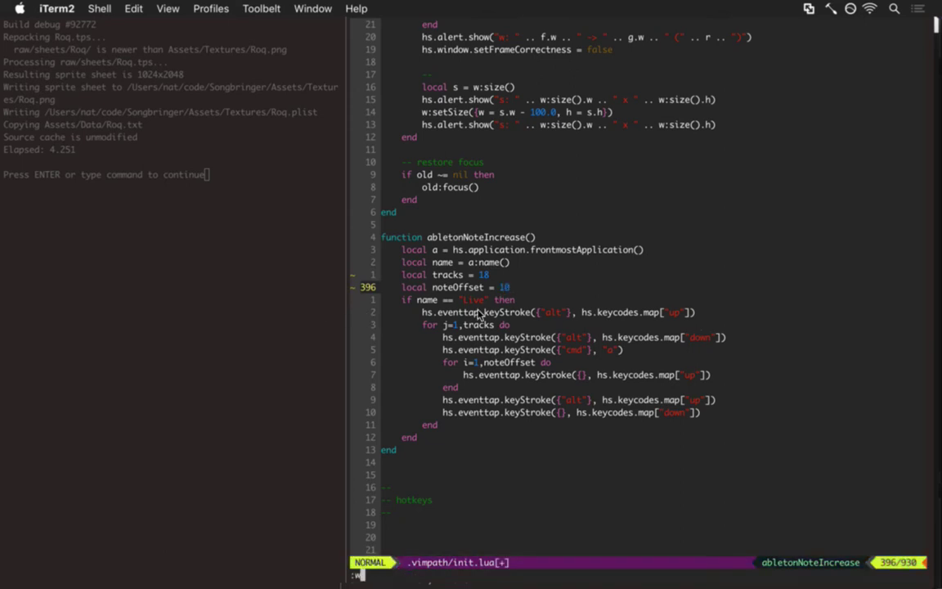
{"action": "type", "text": ":w"}
{"action": "key", "text": "Return"}
{"action": "key", "text": "super+Tab"}
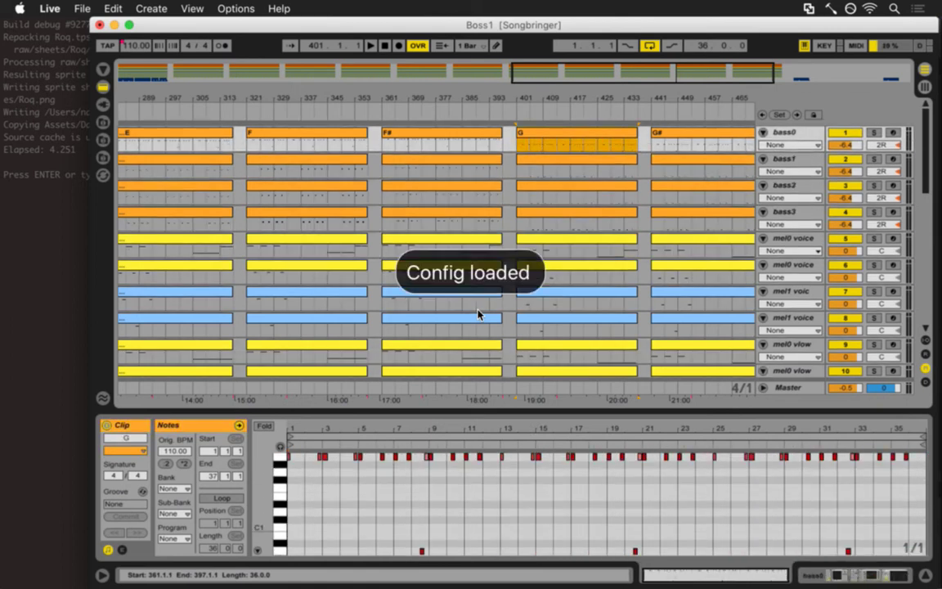
- Raise all notes in the G section's clips on the bass0 to bass3 tracks by ten semitones
{"action": "key", "text": "super+a"}
{"action": "key", "text": "Up"}
{"action": "key", "text": "Up"}
{"action": "key", "text": "Up"}
{"action": "key", "text": "Up"}
{"action": "key", "text": "Up"}
{"action": "key", "text": "Up"}
{"action": "key", "text": "Up"}
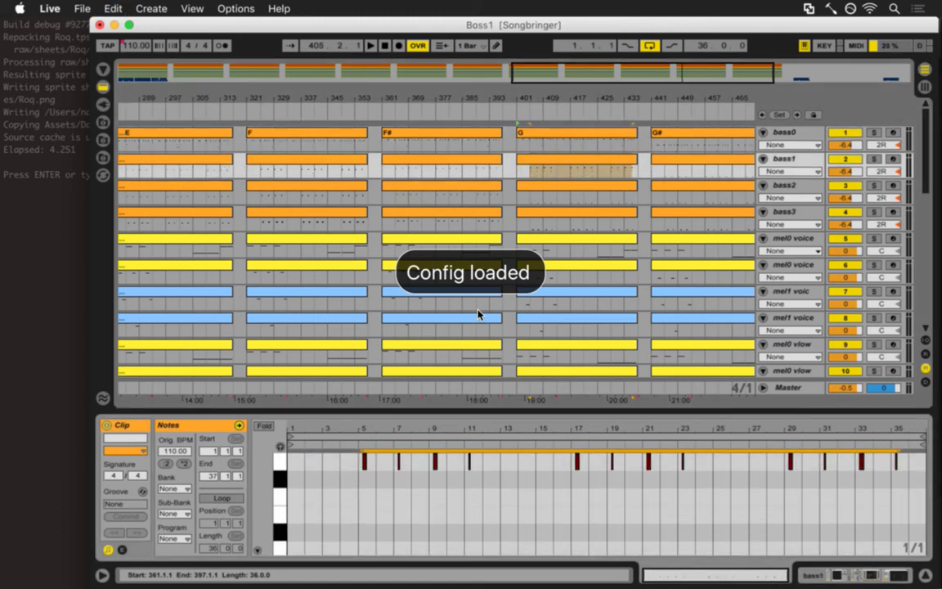
{"action": "key", "text": "Down"}
{"action": "key", "text": "super+a"}
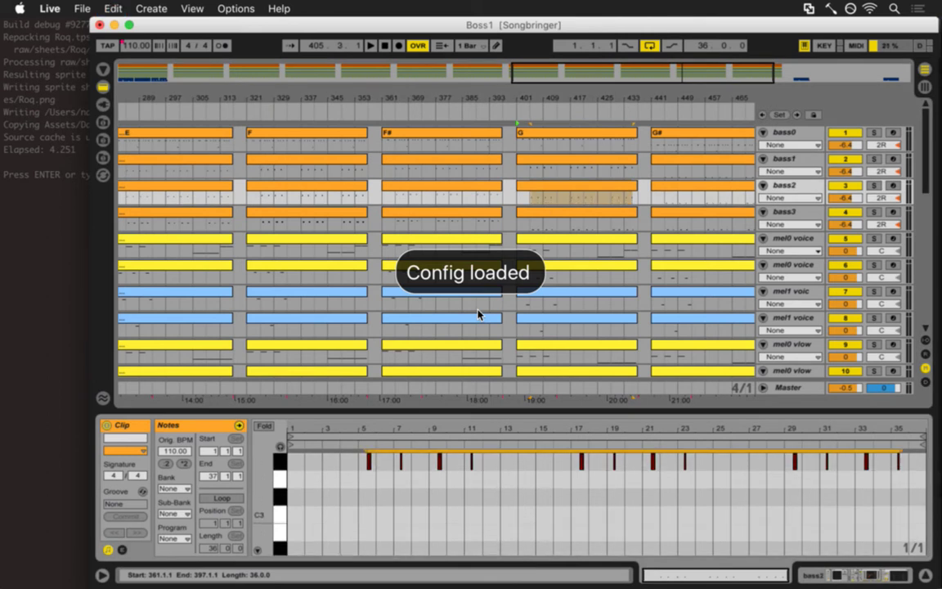
{"action": "key", "text": "Down"}
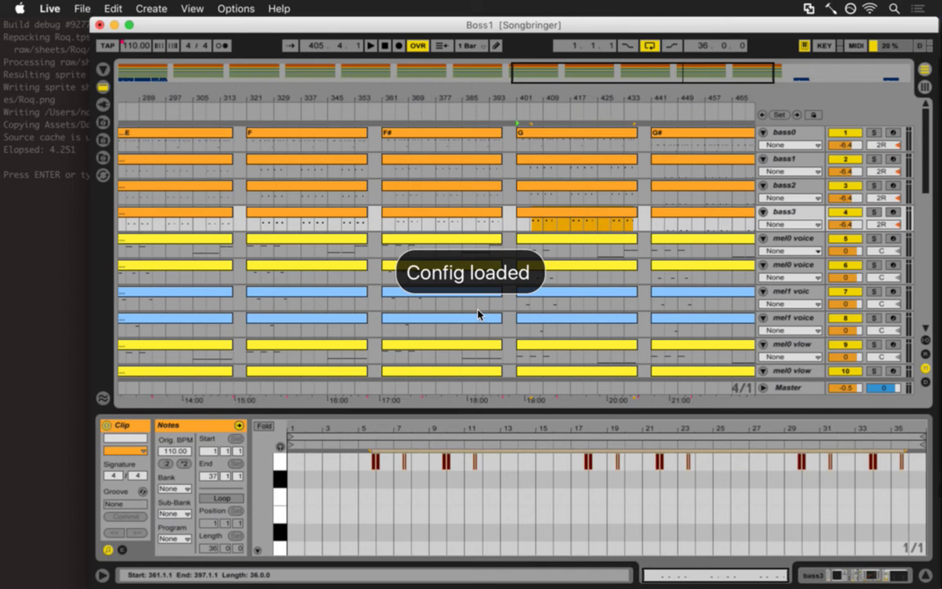
- Raise all notes in the G section's clips on the four mel0 and mel1 voice tracks by ten semitones
{"action": "key", "text": "Down"}
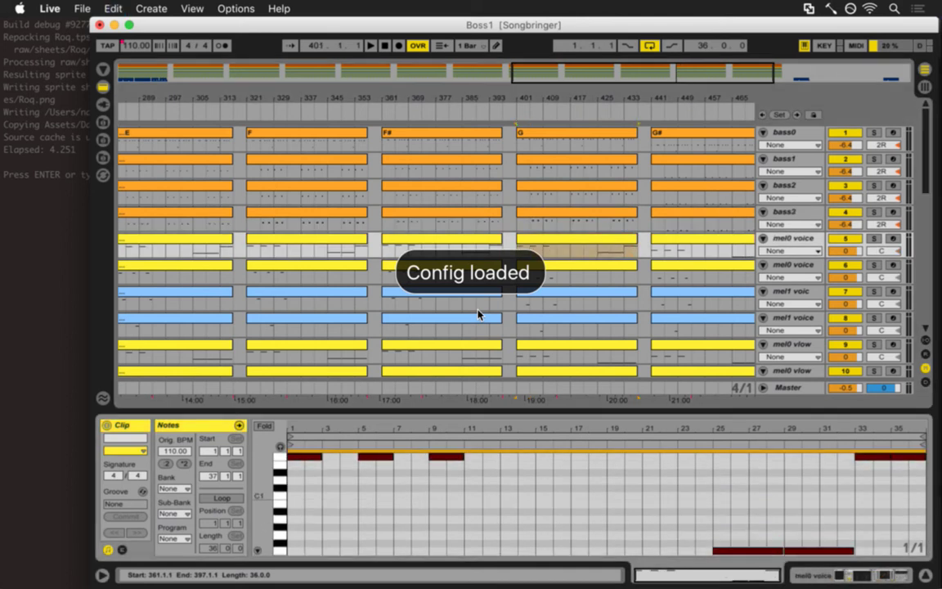
{"action": "key", "text": "Down"}
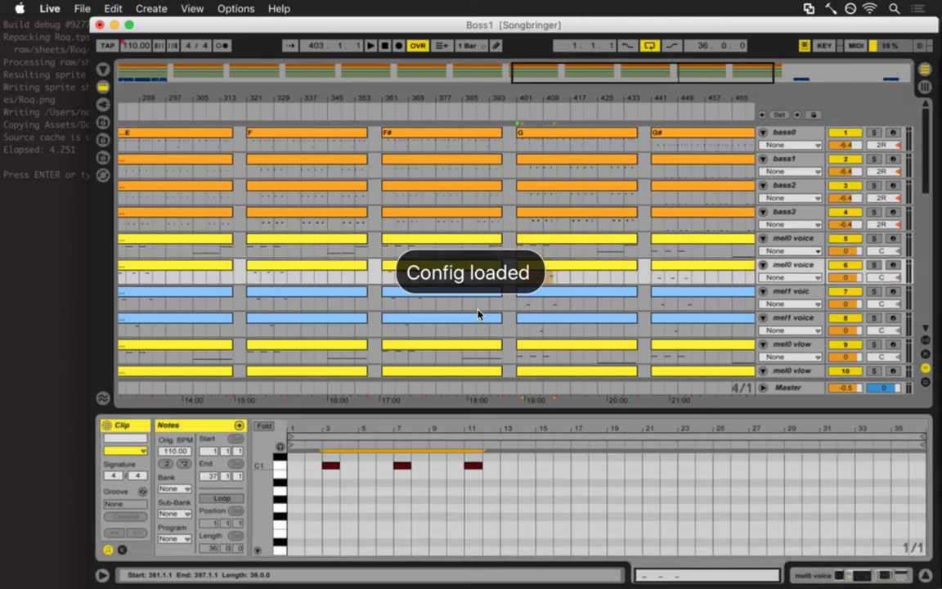
{"action": "key", "text": "Down"}
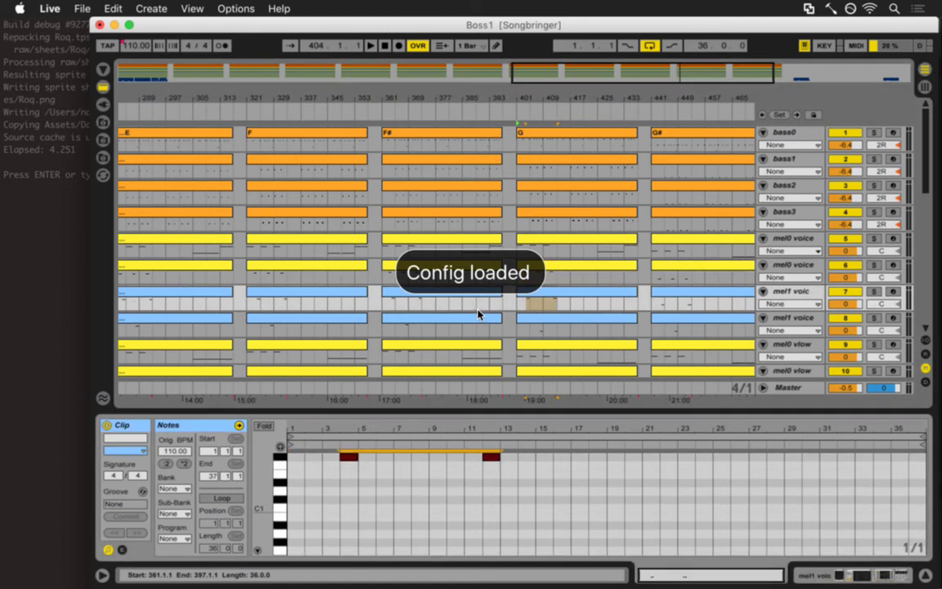
{"action": "key", "text": "Down"}
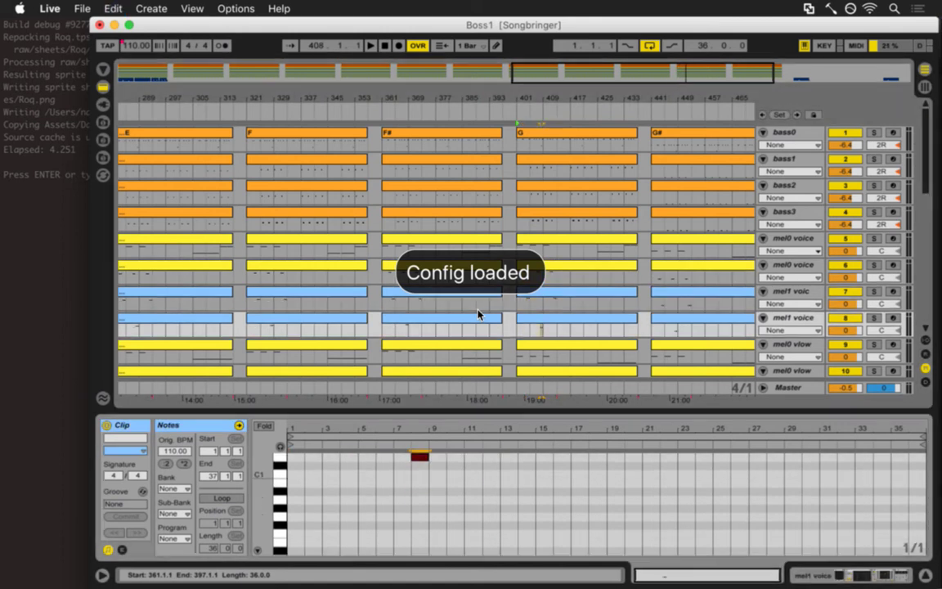
- Raise all notes in the G section's clips on the four mel0 and mel1 vlow tracks by ten semitones
{"action": "key", "text": "Down"}
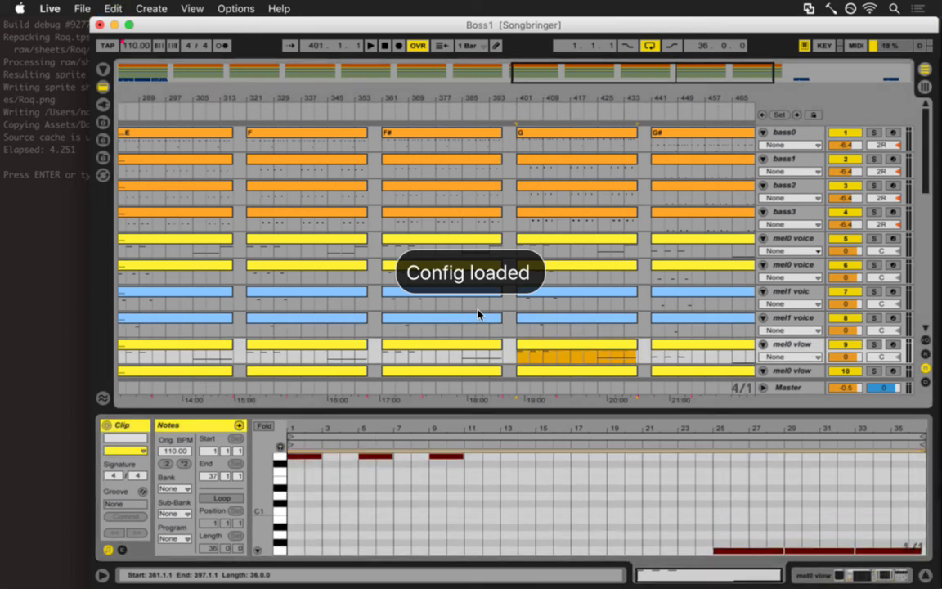
{"action": "key", "text": "Down"}
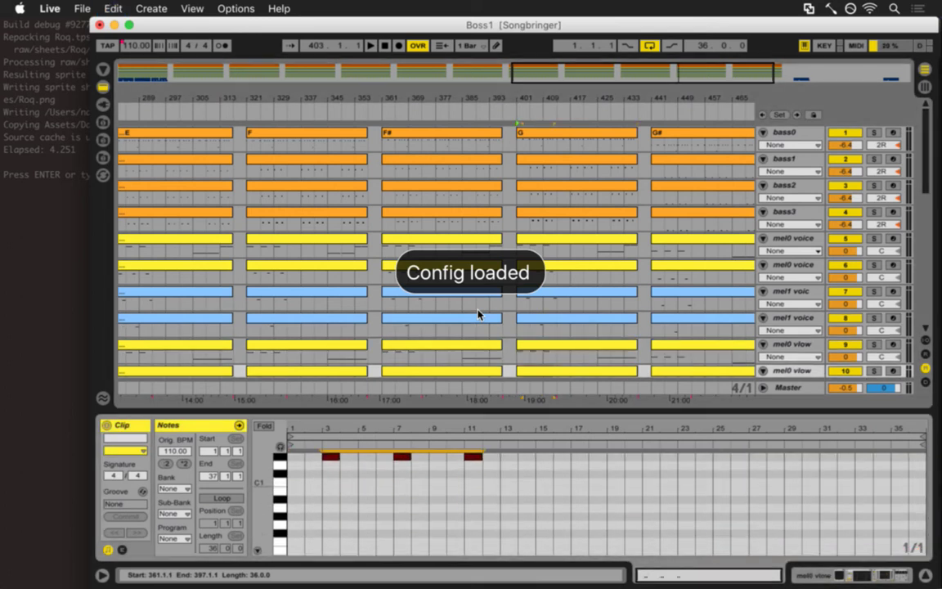
{"action": "key", "text": "Down"}
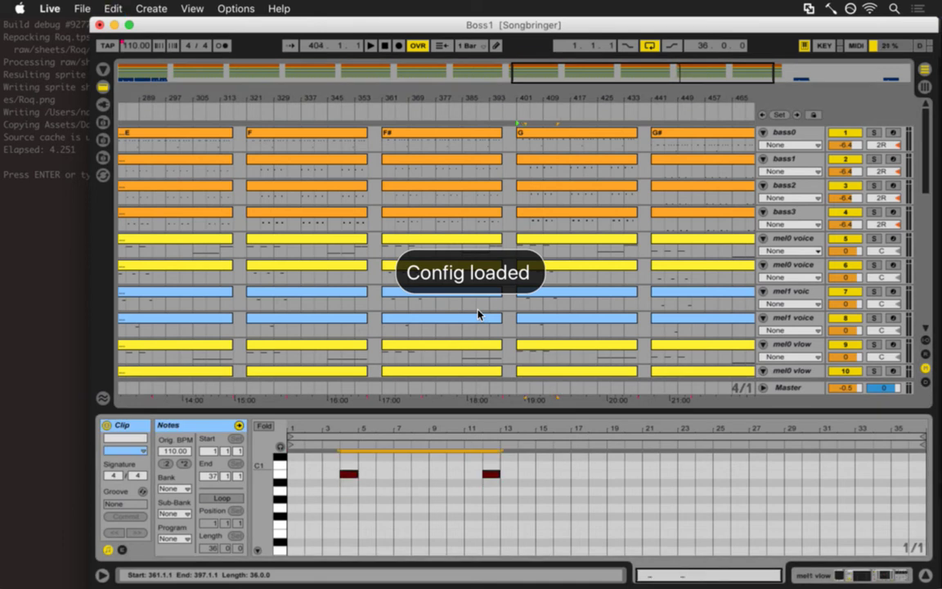
{"action": "key", "text": "Down"}
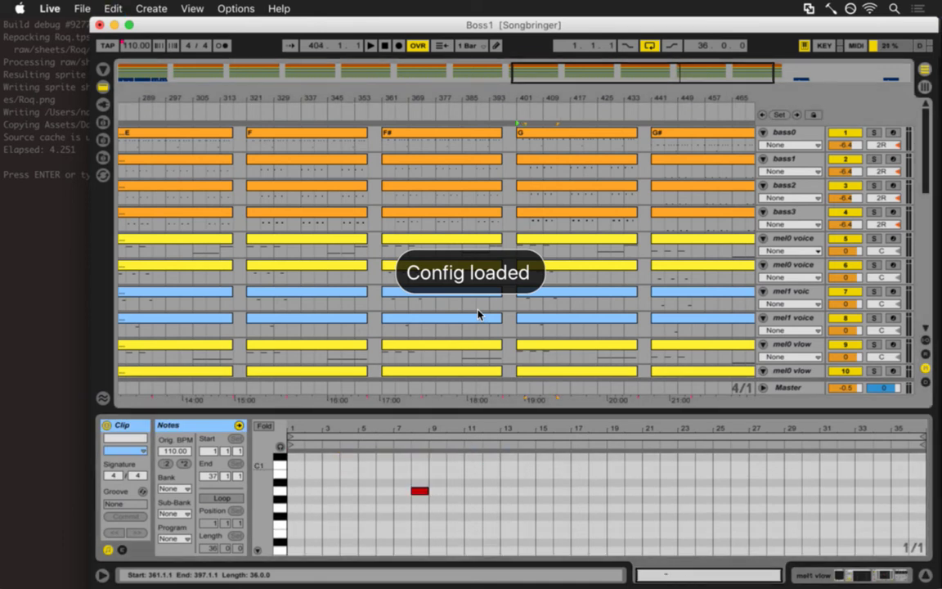
{"action": "key", "text": "super+a"}
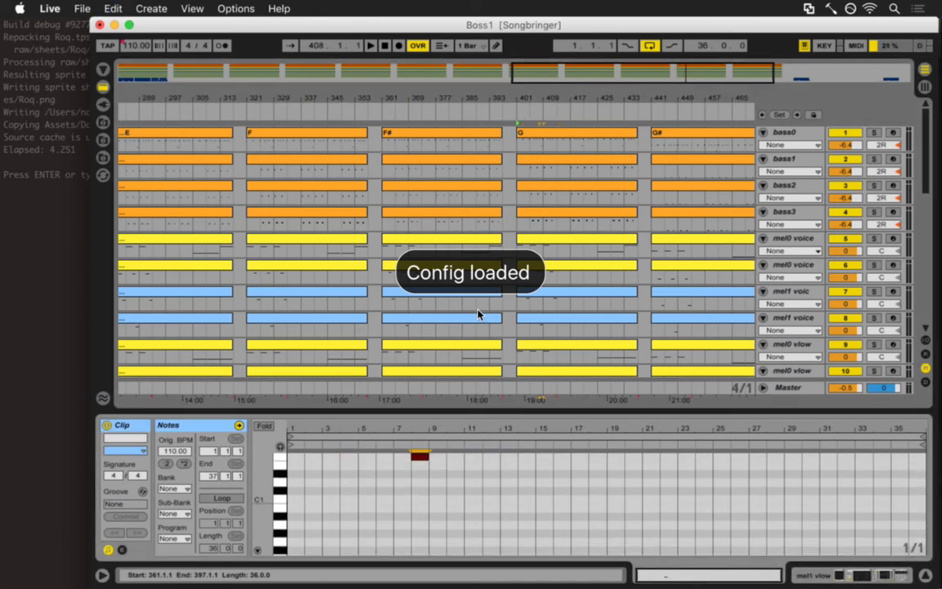
- Raise all notes in the G section's clips on the mel0 and mel1 roar tracks by ten semitones
{"action": "key", "text": "Down"}
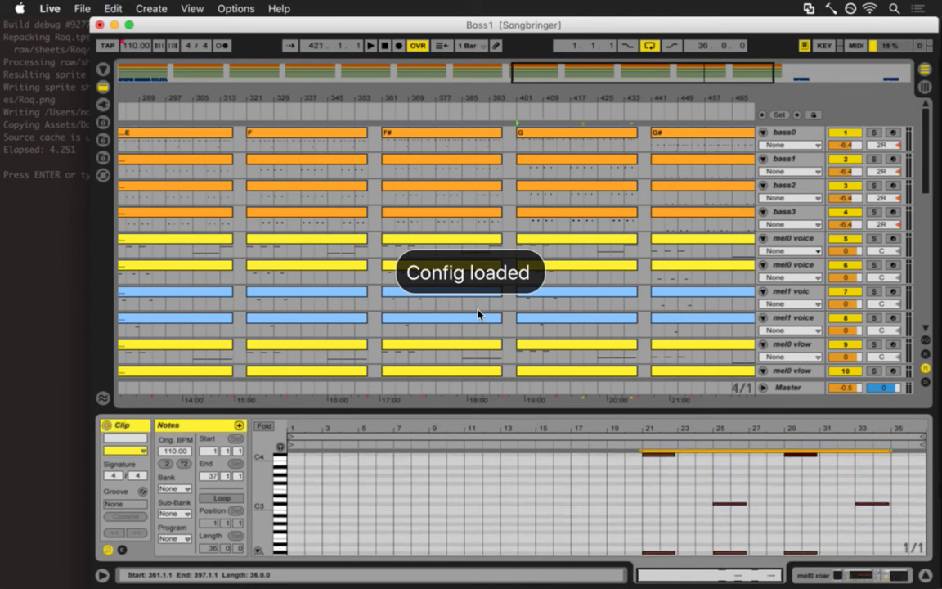
{"action": "key", "text": "Down"}
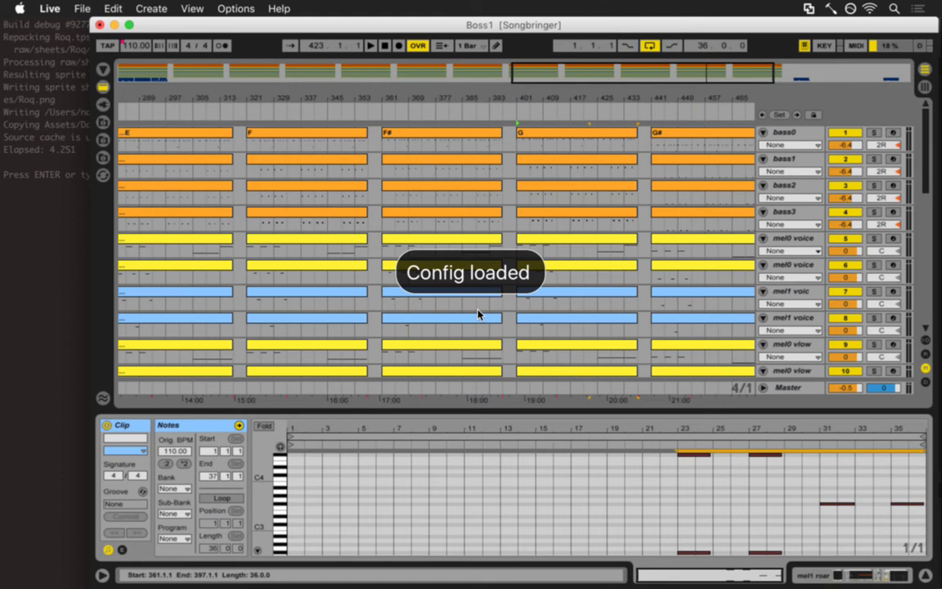
{"action": "key", "text": "Down"}
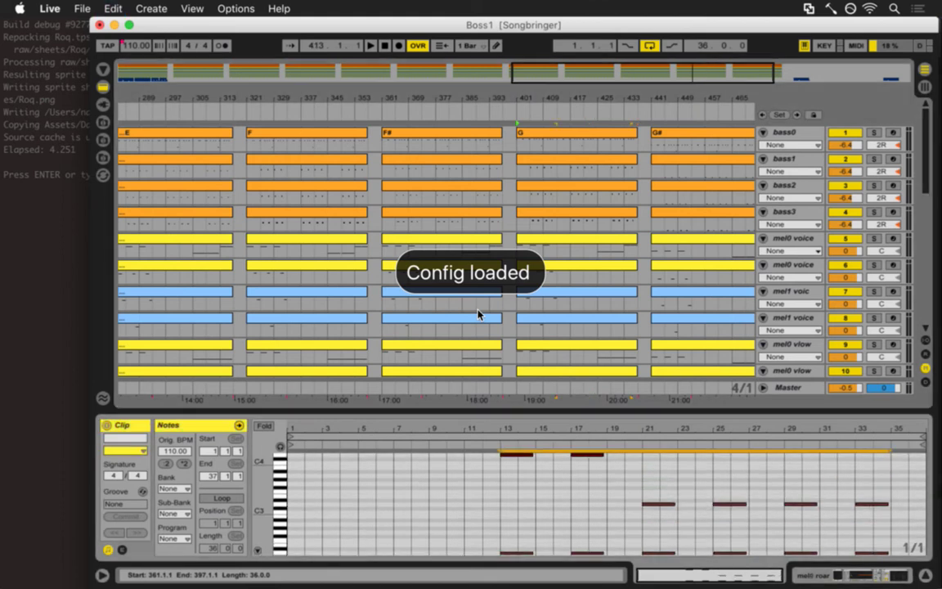
{"action": "key", "text": "Down"}
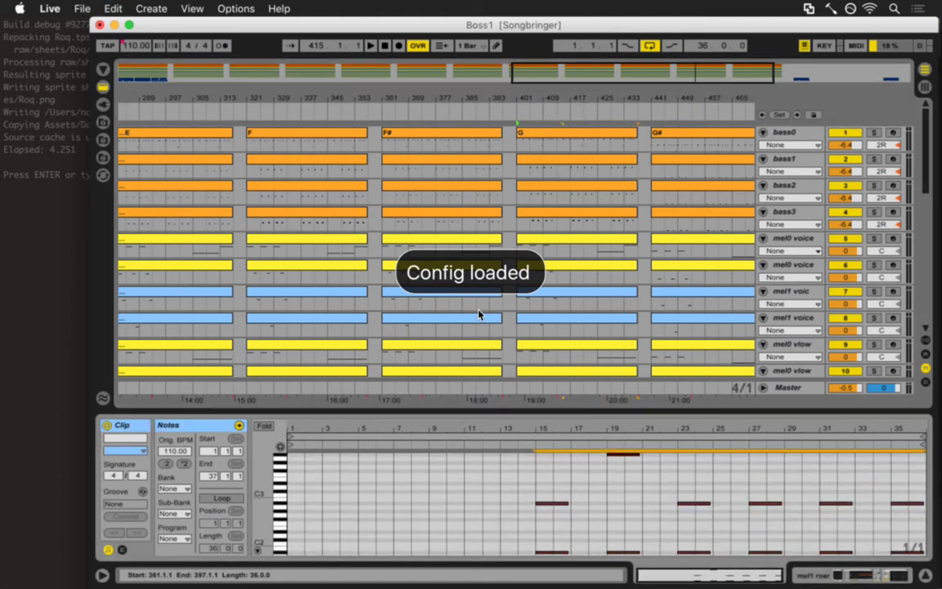
{"action": "key", "text": "Down"}
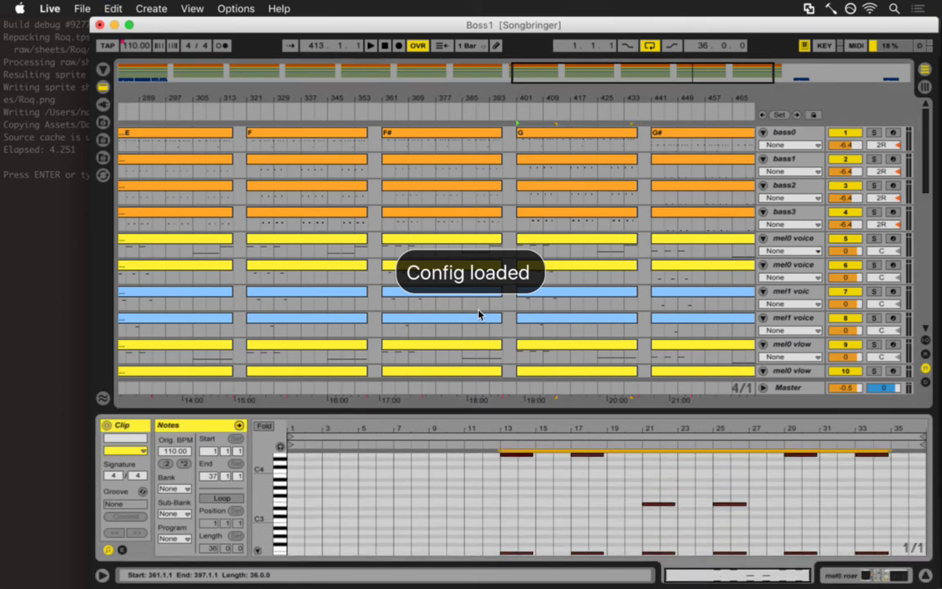
{"action": "key", "text": "Down"}
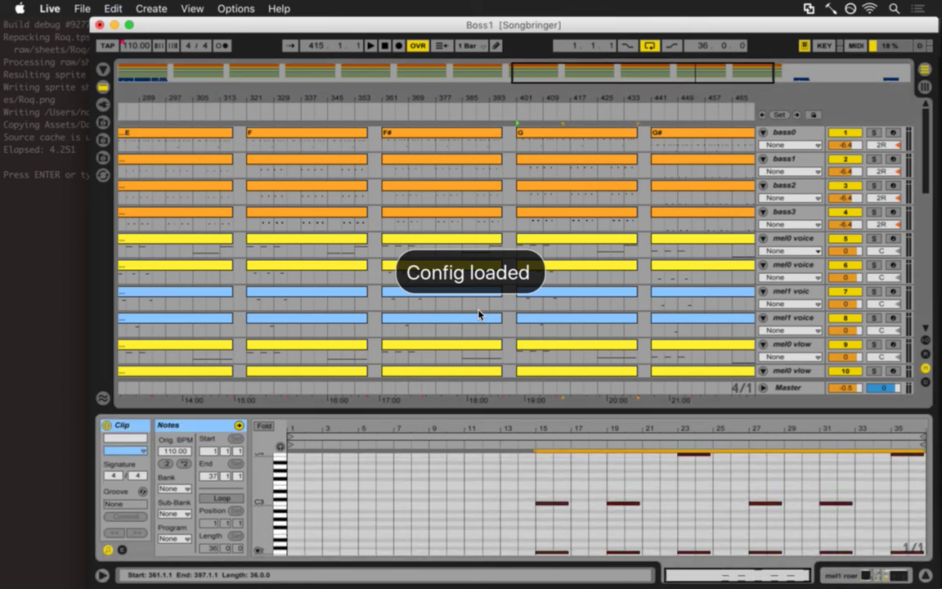
{"action": "key", "text": "Down"}
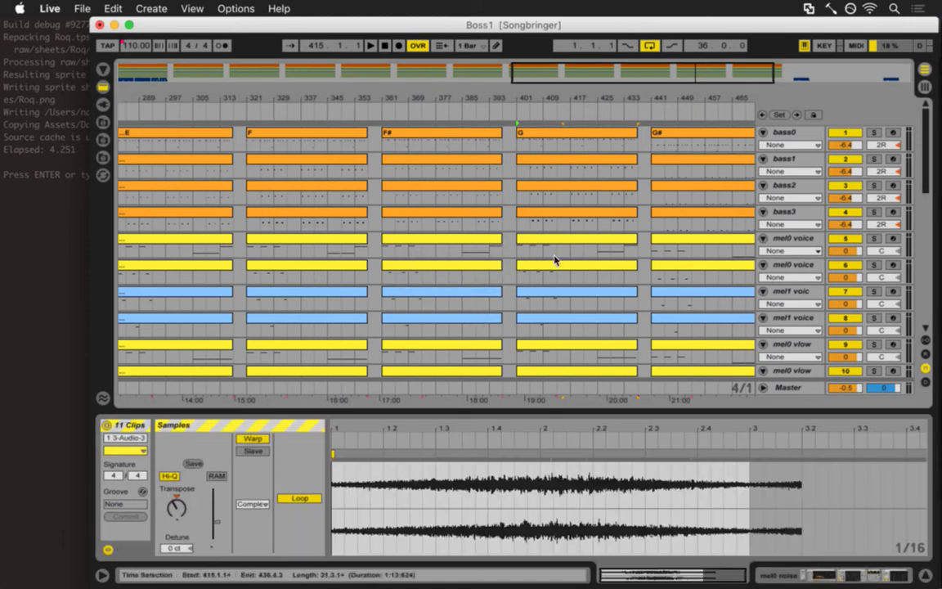
- Check the transposed notes in the G section's bass0 and second mel0 vlow clips
{"action": "left_click", "coordinate": [561, 144]}
{"action": "left_click", "coordinate": [575, 436]}
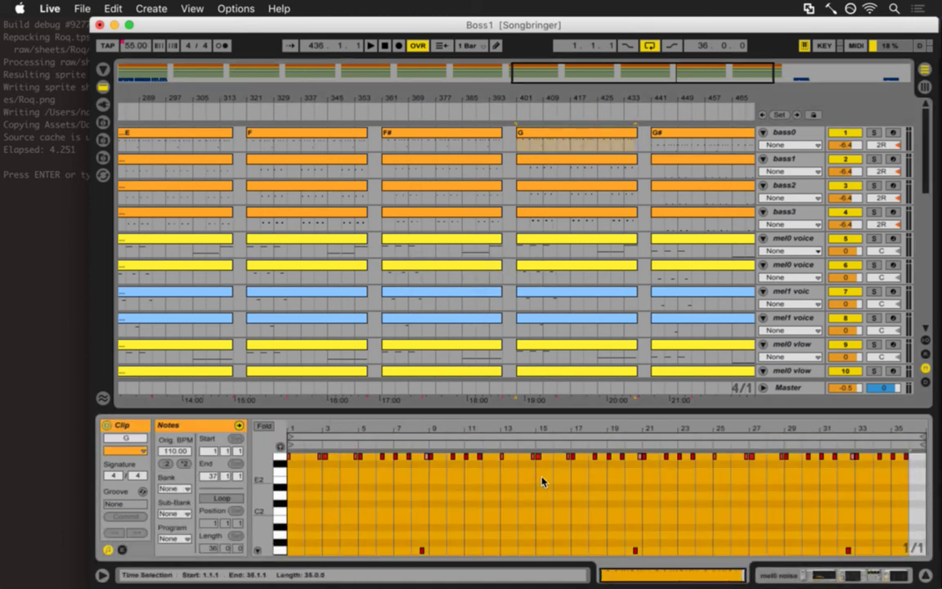
{"action": "scroll", "coordinate": [569, 358], "scroll_direction": "down", "scroll_amount": 1}
{"action": "left_click", "coordinate": [566, 343]}
{"action": "left_click", "coordinate": [489, 461]}
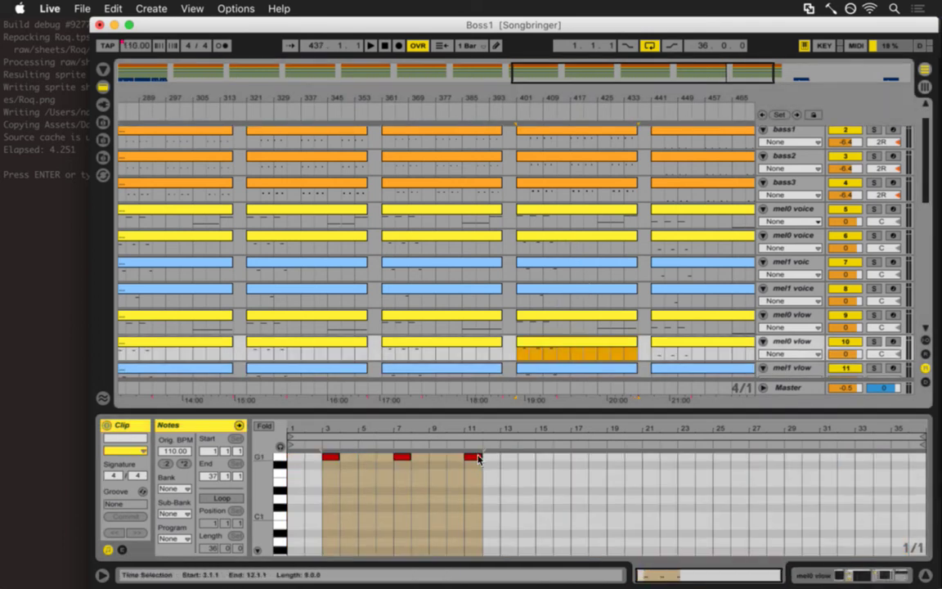
- Select the G# section's bass0 clip, and in iTerm set noteOffset to 11 in init.lua's abletonNoteIncrease function and save
{"action": "scroll", "coordinate": [614, 229], "scroll_direction": "up", "scroll_amount": 1}
{"action": "left_click", "coordinate": [700, 142]}
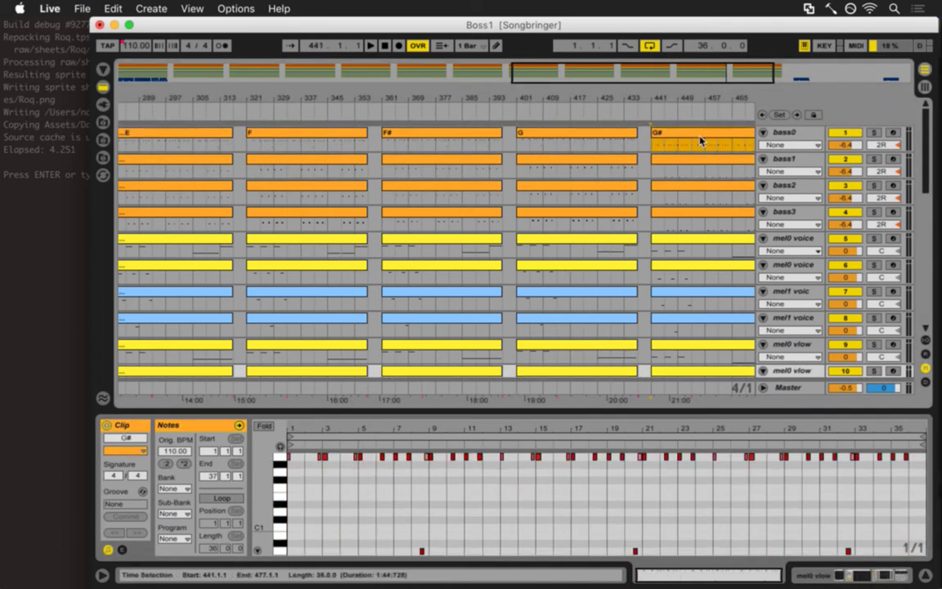
{"action": "left_click_drag", "start_coordinate": [700, 107], "coordinate": [531, 104]}
{"action": "key", "text": "super+Tab"}
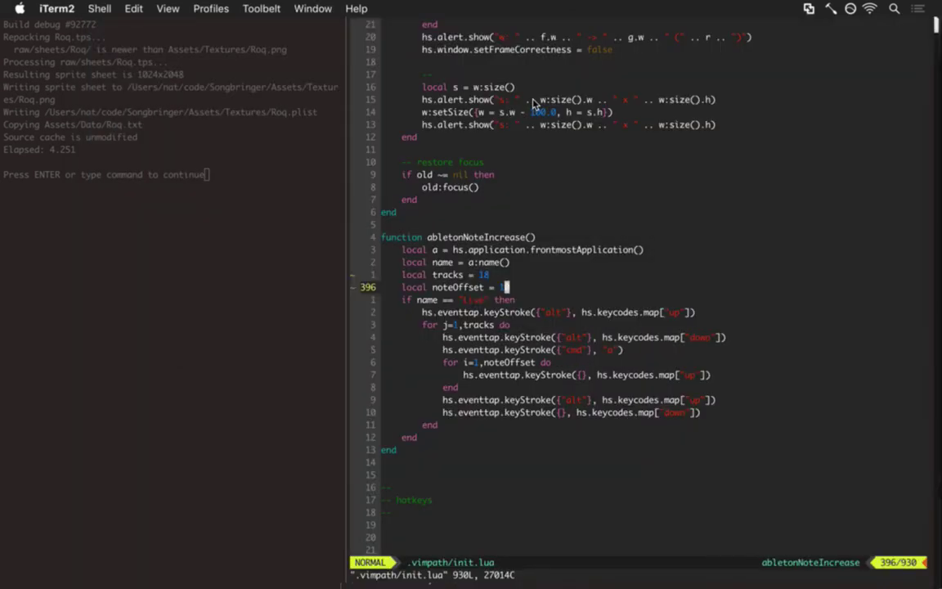
{"action": "type", "text": "s1"}
{"action": "key", "text": "Escape"}
{"action": "type", "text": ":w"}
{"action": "key", "text": "Return"}
{"action": "key", "text": "super+Tab"}
- Raise all notes in the G# section's clips on the bass, voice and vlow tracks by eleven semitones
{"action": "key", "text": "Up"}
{"action": "key", "text": "Up"}
{"action": "key", "text": "Up"}
{"action": "key", "text": "Up"}
{"action": "key", "text": "Up"}
{"action": "key", "text": "Up"}
{"action": "key", "text": "Up"}
{"action": "key", "text": "Up"}
{"action": "key", "text": "Up"}
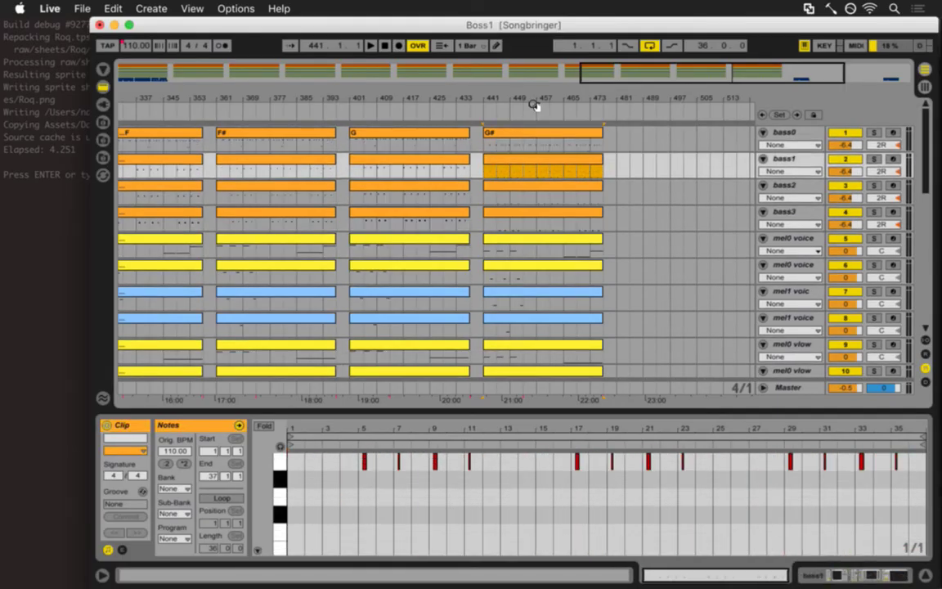
{"action": "key", "text": "ctrl+alt+super+r"}
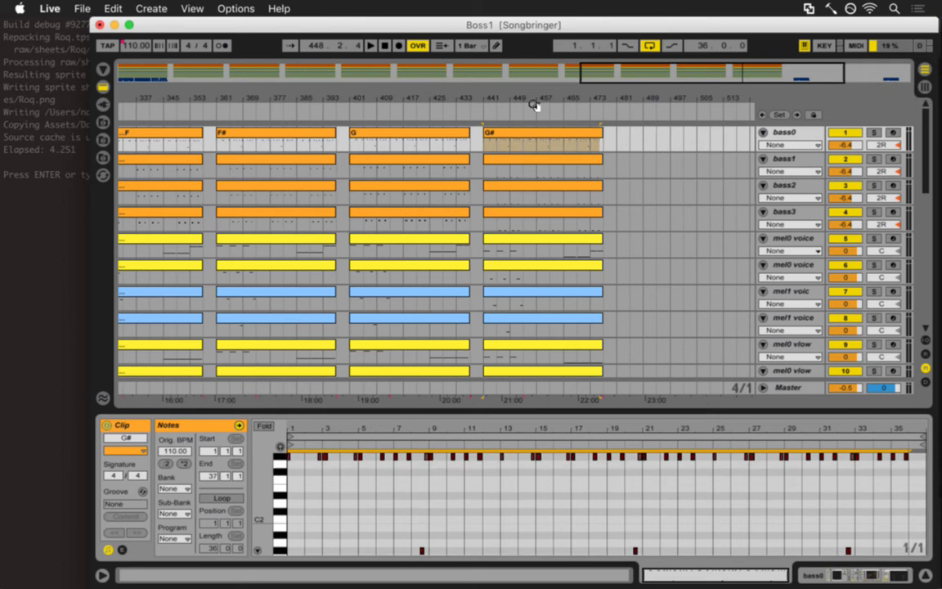
{"action": "key", "text": "Down"}
{"action": "key", "text": "super+a"}
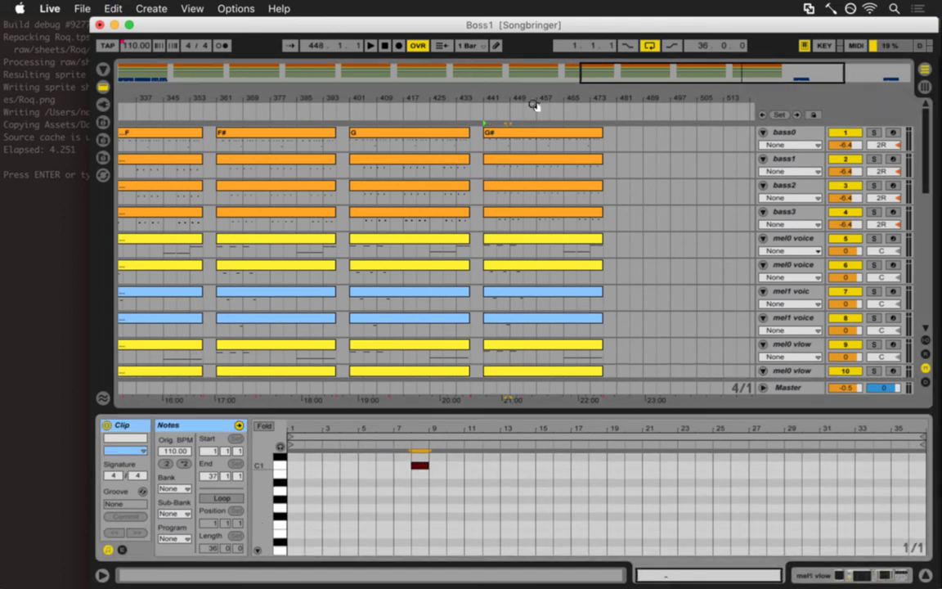
- Raise all notes in the G# section's clips on the mel0 and mel1 roar tracks by eleven semitones
{"action": "key", "text": "Down"}
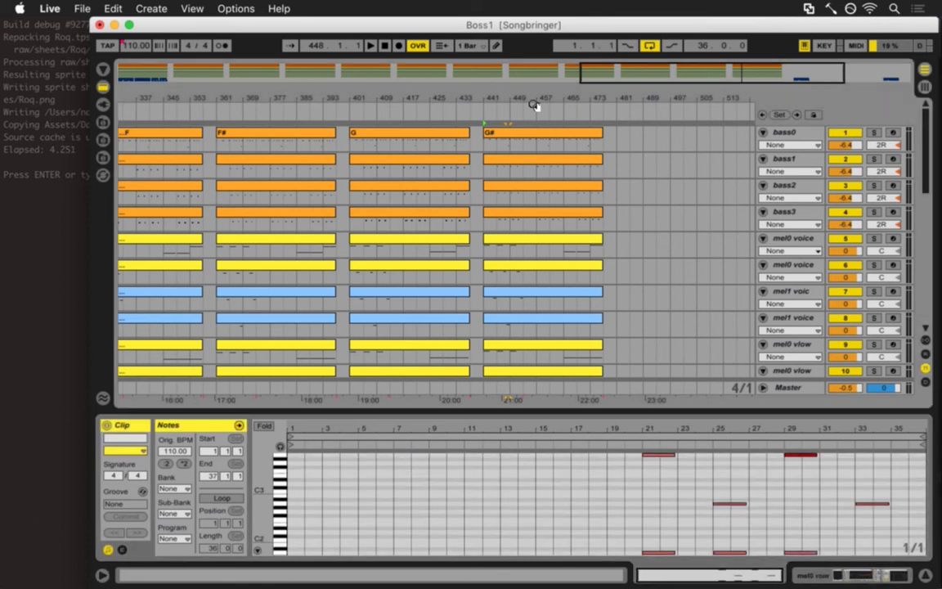
{"action": "key", "text": "super+a"}
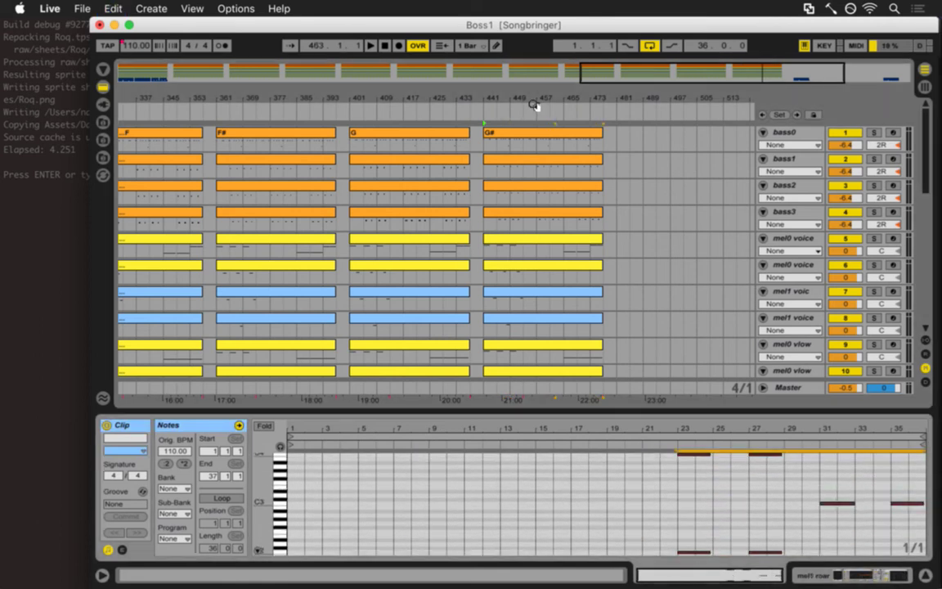
{"action": "left_click", "coordinate": [534, 104]}
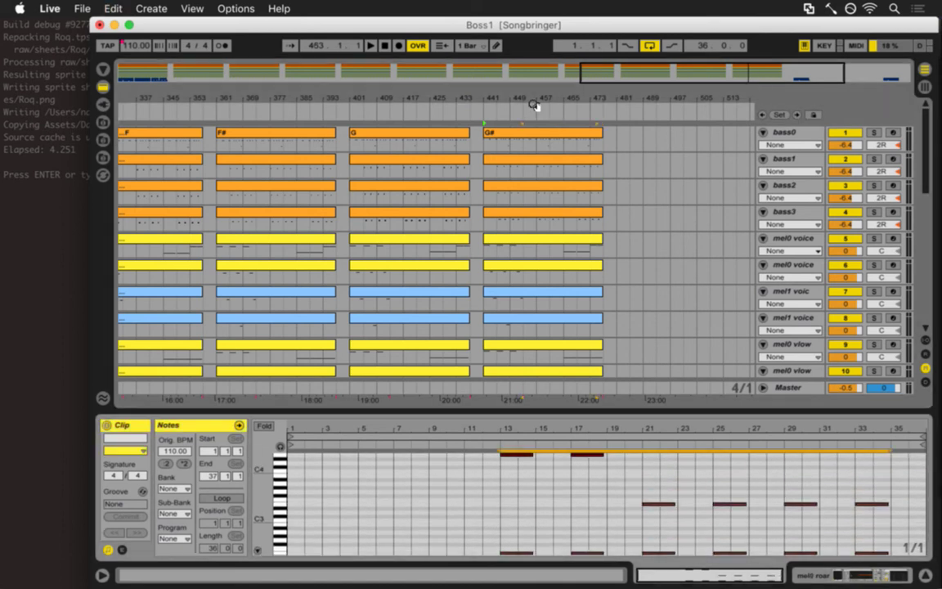
{"action": "key", "text": "super+z"}
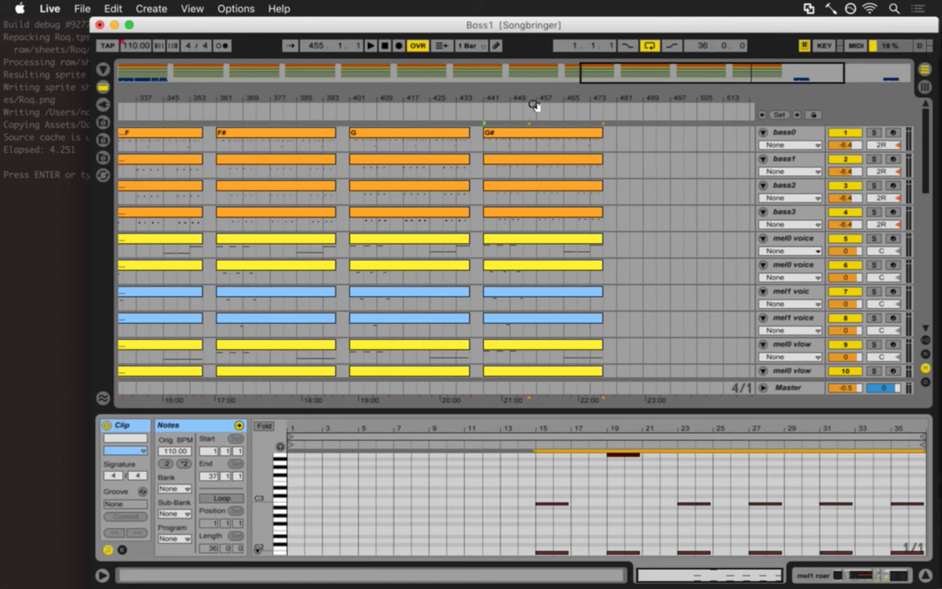
{"action": "key", "text": "super+z"}
{"action": "key", "text": "super+z"}
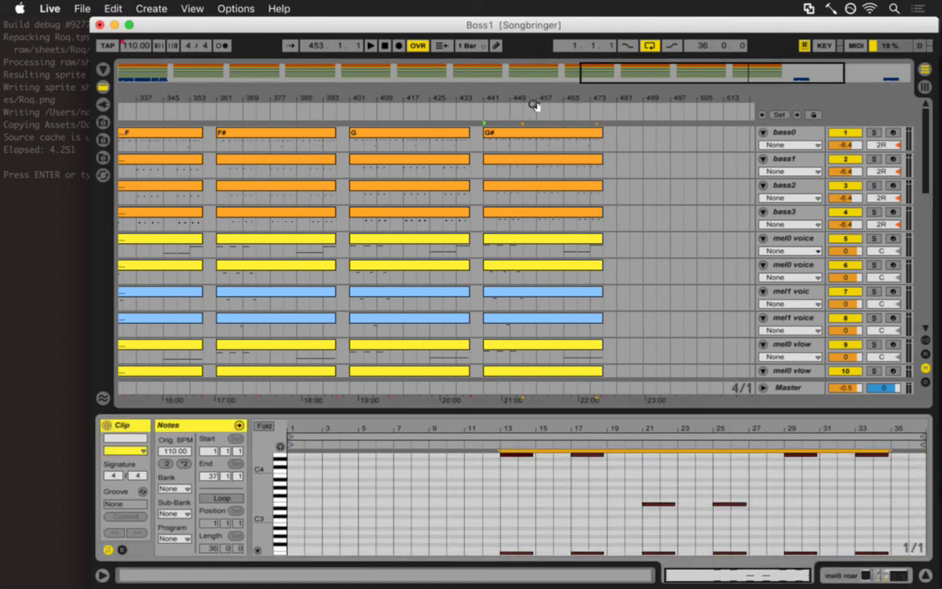
{"action": "key", "text": "super+z"}
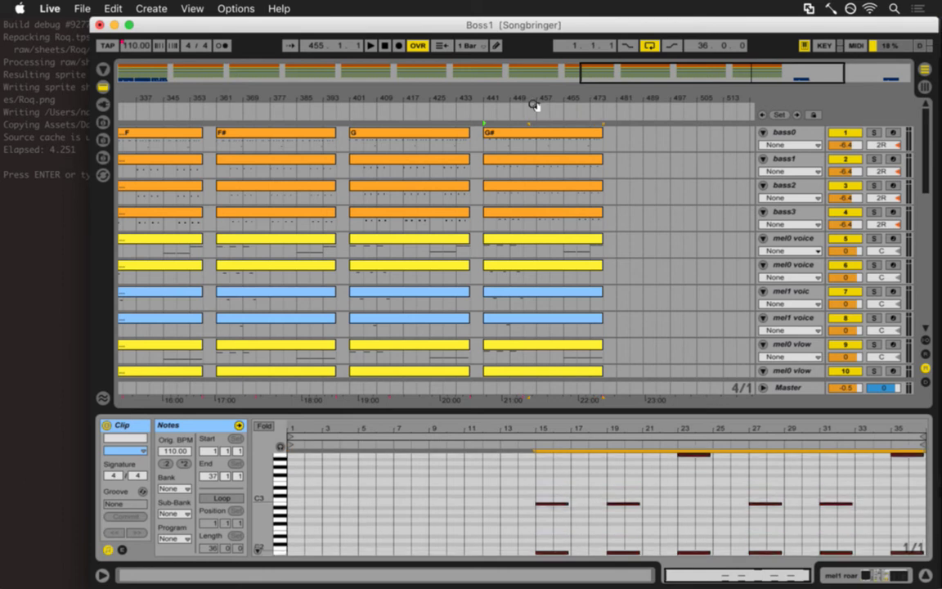
{"action": "key", "text": "Up"}
{"action": "key", "text": "Up"}
{"action": "key", "text": "Up"}
{"action": "key", "text": "Up"}
{"action": "key", "text": "Up"}
{"action": "key", "text": "Up"}
{"action": "key", "text": "Up"}
{"action": "key", "text": "Up"}
{"action": "key", "text": "Up"}
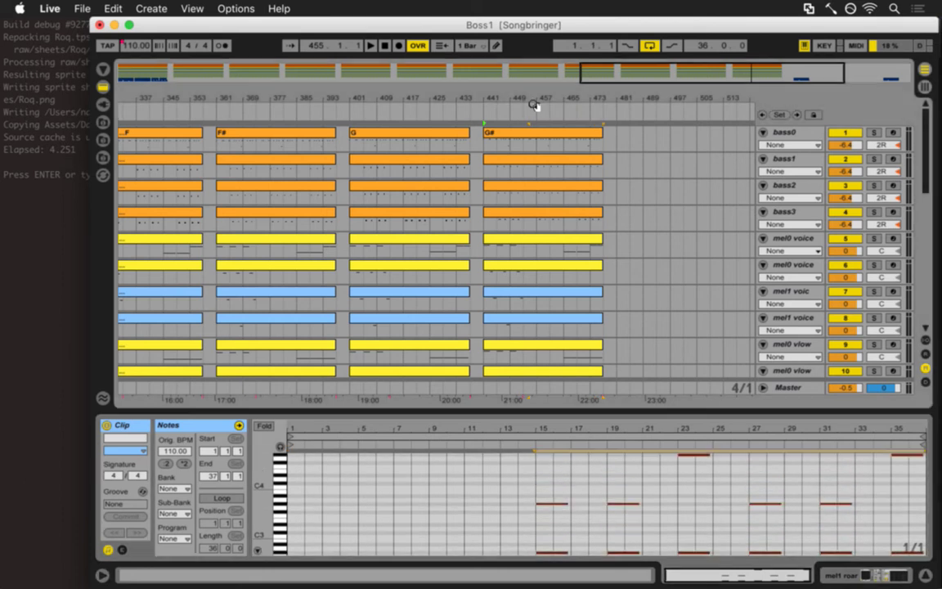
{"action": "key", "text": "super+z"}
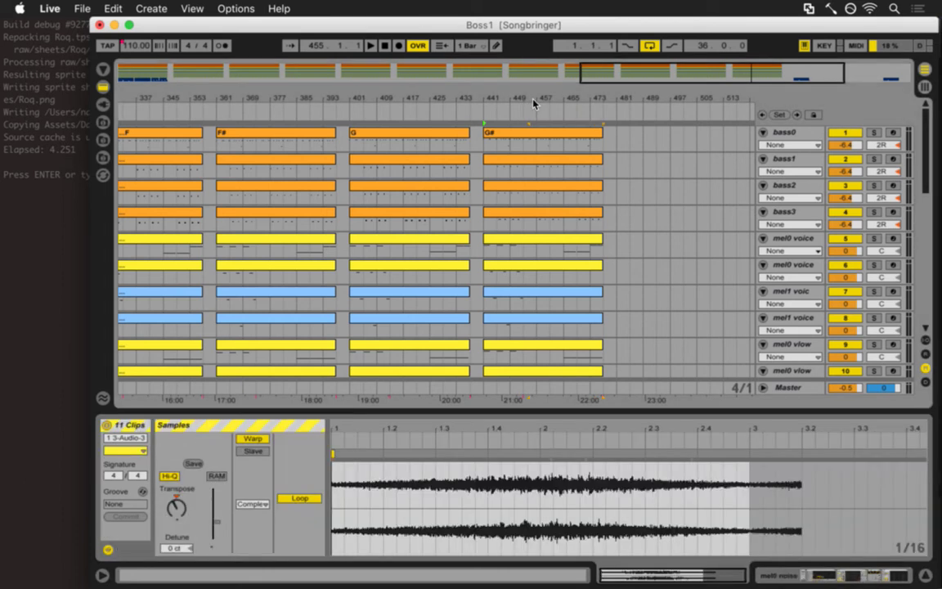
- Check the transposed notes in the G# section's bass0 and mel1 roar clips, and save the Live set
{"action": "left_click", "coordinate": [578, 135]}
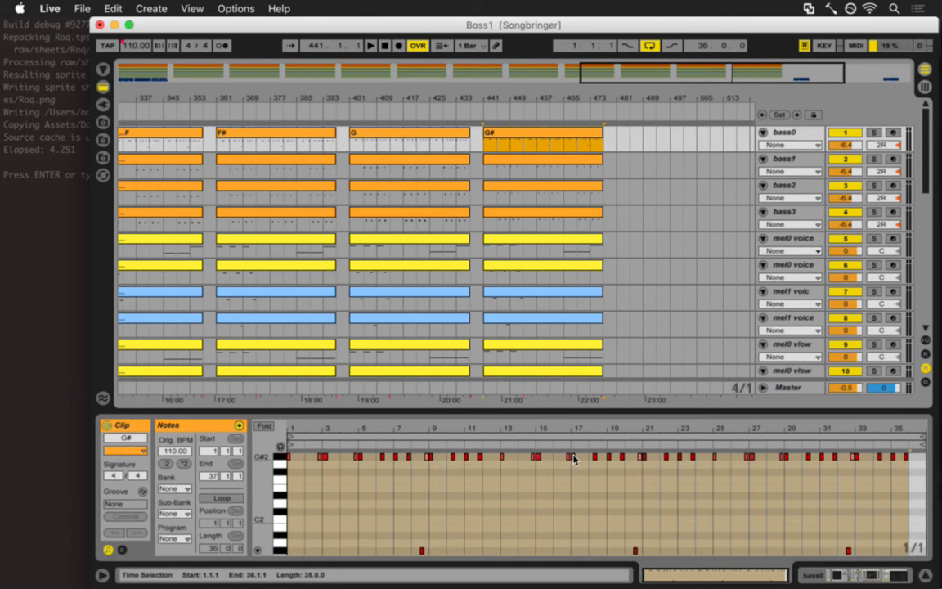
{"action": "scroll", "coordinate": [562, 346], "scroll_direction": "down", "scroll_amount": 5}
{"action": "left_click", "coordinate": [553, 353]}
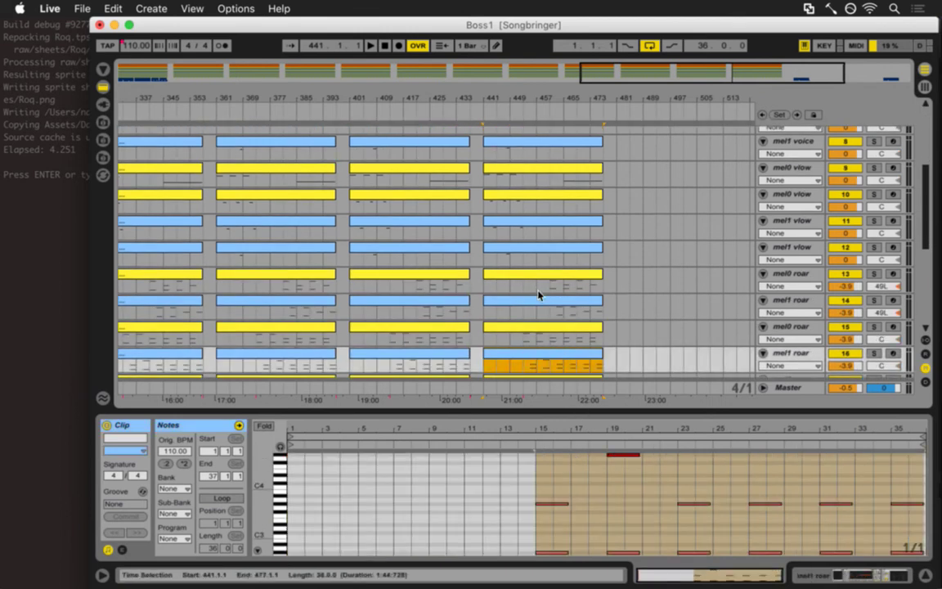
{"action": "scroll", "coordinate": [540, 292], "scroll_direction": "down", "scroll_amount": 5}
{"action": "key", "text": "super+s"}
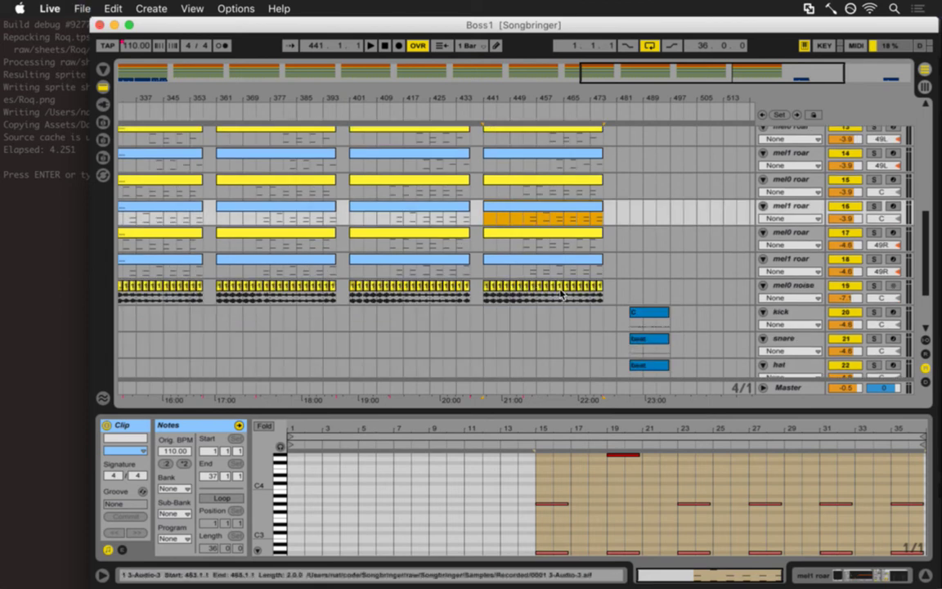
- Switch to iTerm, close the init.lua buffer and quit the empty Vim session
{"action": "key", "text": "super+Tab"}
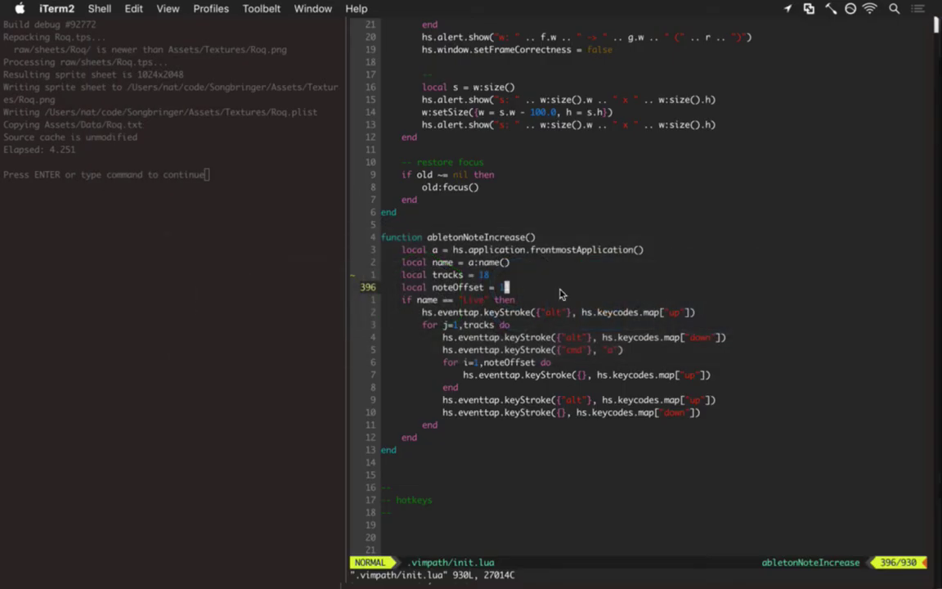
{"action": "type", "text": ":bd"}
{"action": "key", "text": "Return"}
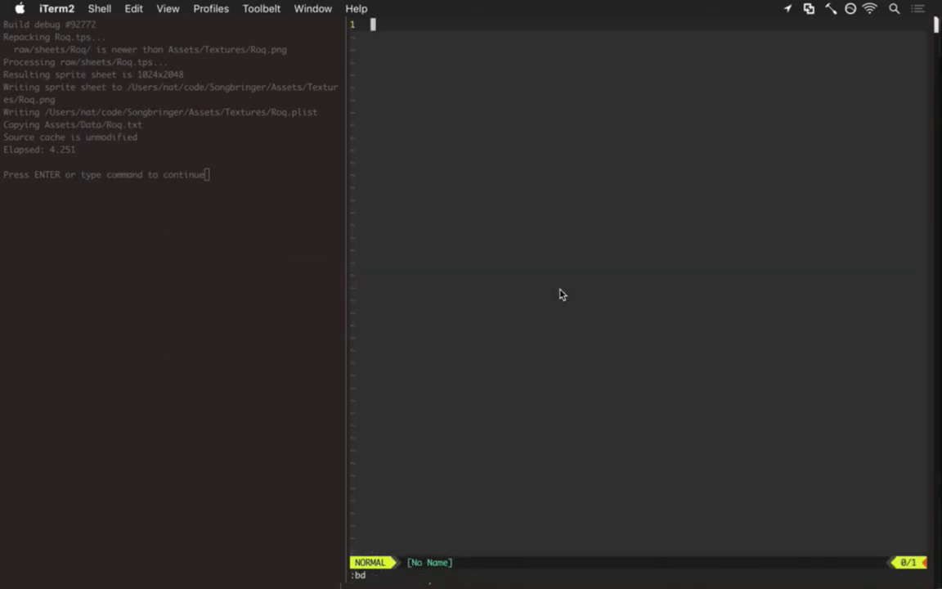
{"action": "type", "text": ":q"}
{"action": "key", "text": "Return"}
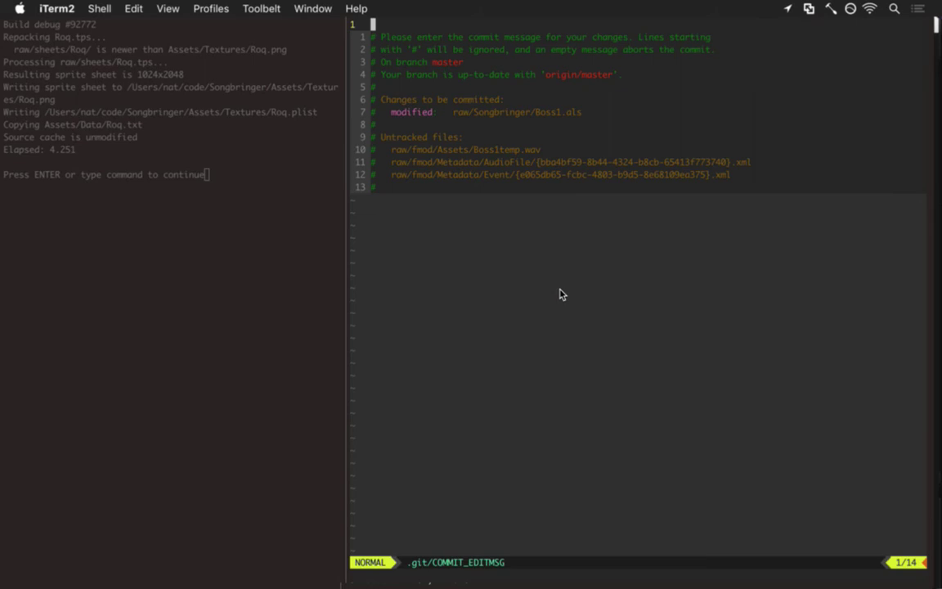
- Commit the modified raw/Songbringer/Boss1.als to Git with "." as the commit message
{"action": "type", "text": "i."}
{"action": "key", "text": "Escape"}
{"action": "type", "text": ":wq"}
{"action": "key", "text": "Return"}
{"action": "type", "text": ":wq"}
{"action": "key", "text": "Return"}
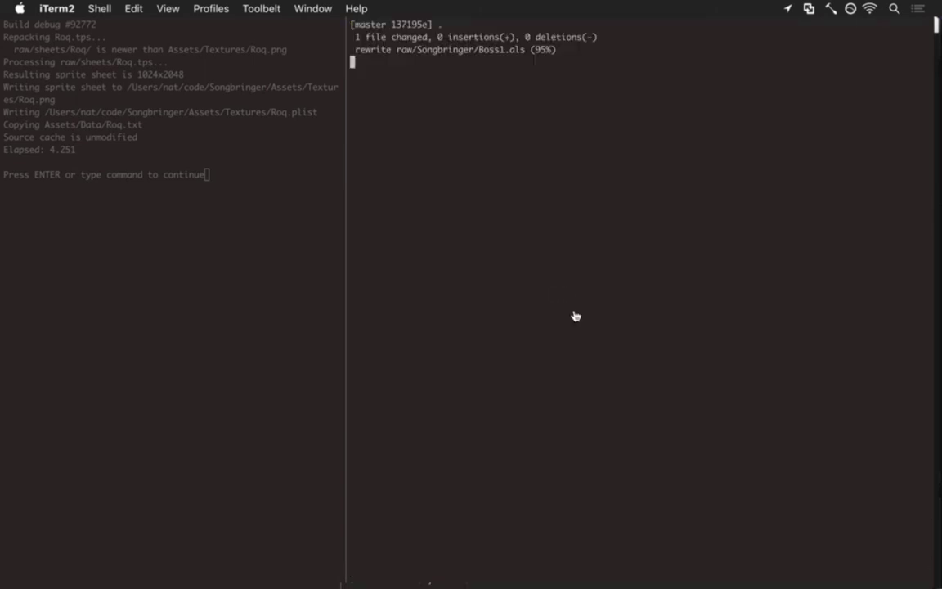
- Switch back to Ableton Live and check the G# section's bass0 to bass3 clips with the piano roll folded to the used notes
{"action": "key", "text": "super+Tab"}
{"action": "key", "text": "super+shift+Tab"}
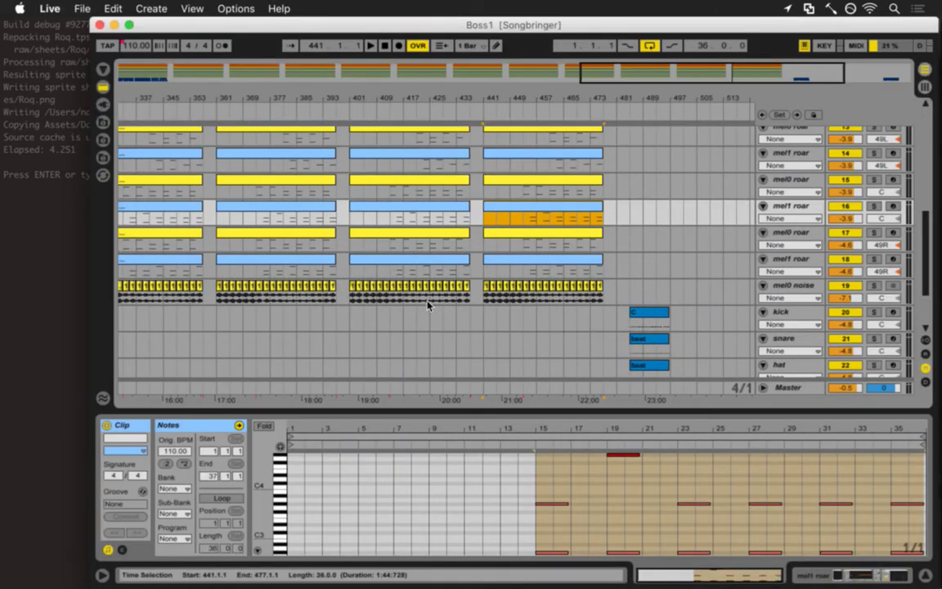
{"action": "scroll", "coordinate": [536, 212], "scroll_direction": "up", "scroll_amount": 10}
{"action": "left_click", "coordinate": [513, 212]}
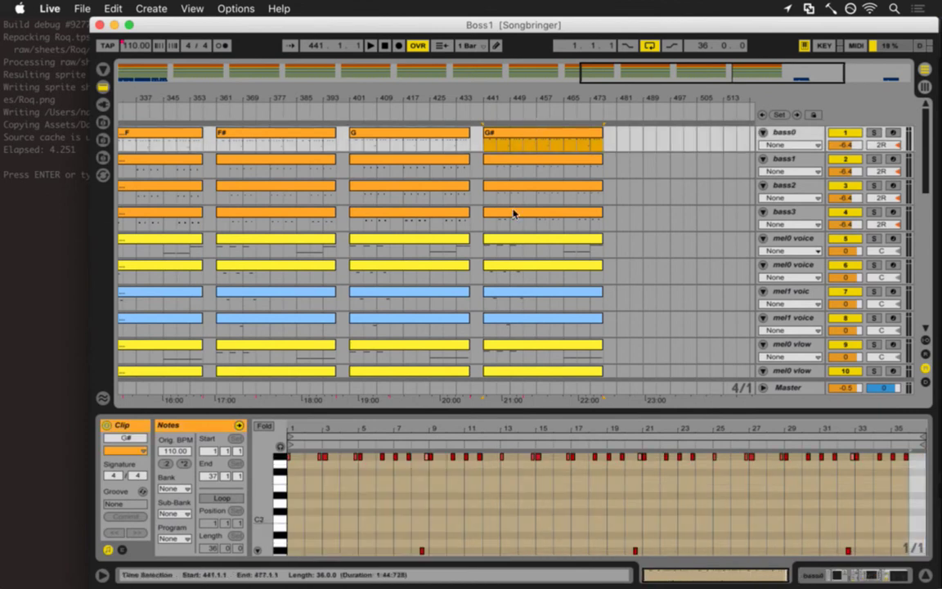
{"action": "left_click", "coordinate": [532, 132]}
{"action": "left_click", "coordinate": [525, 155]}
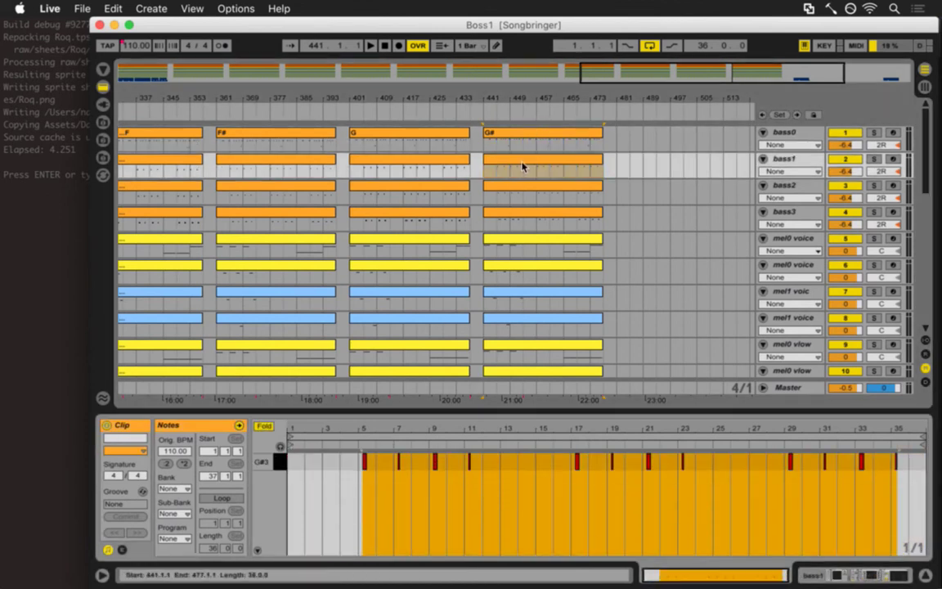
{"action": "left_click", "coordinate": [516, 187]}
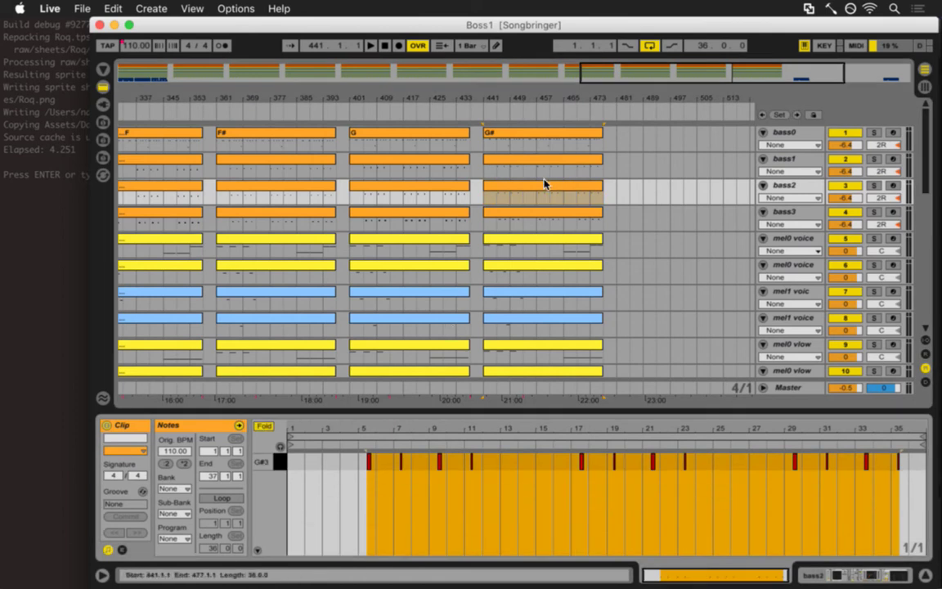
{"action": "left_click", "coordinate": [530, 216]}
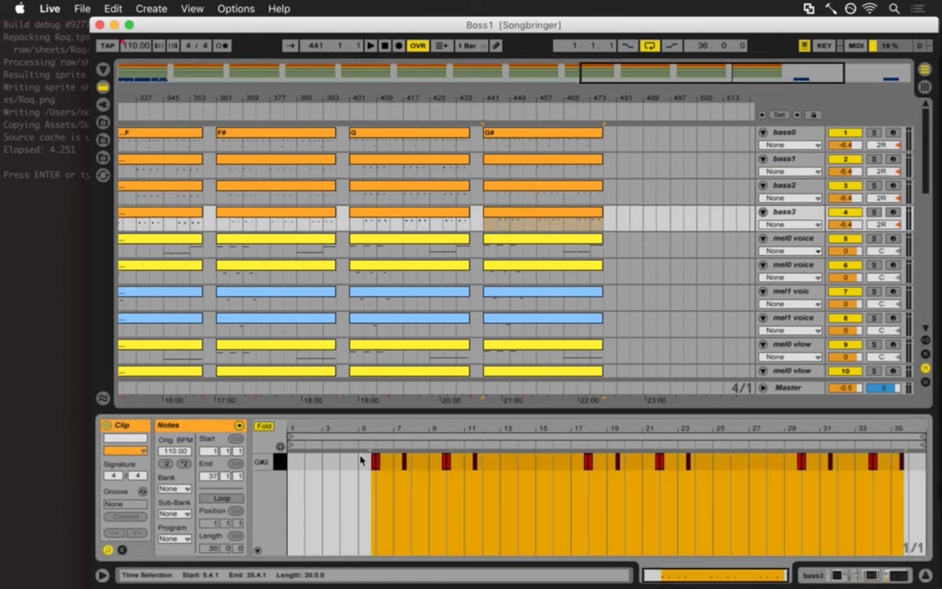
- Check the pitches in the G# section's mel0 and mel1 voice clips with the piano roll folded to the used notes
{"action": "left_click", "coordinate": [538, 242]}
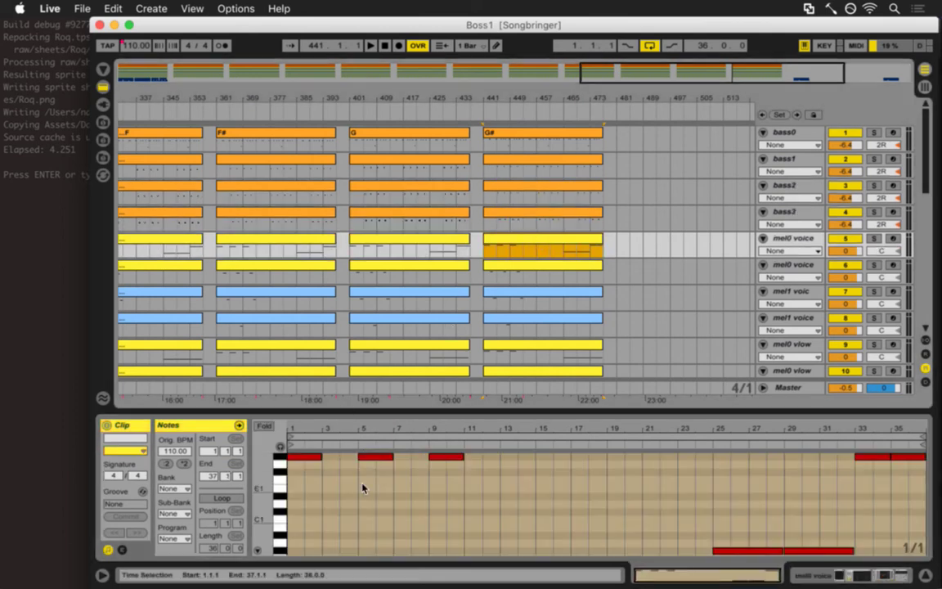
{"action": "left_click", "coordinate": [263, 425]}
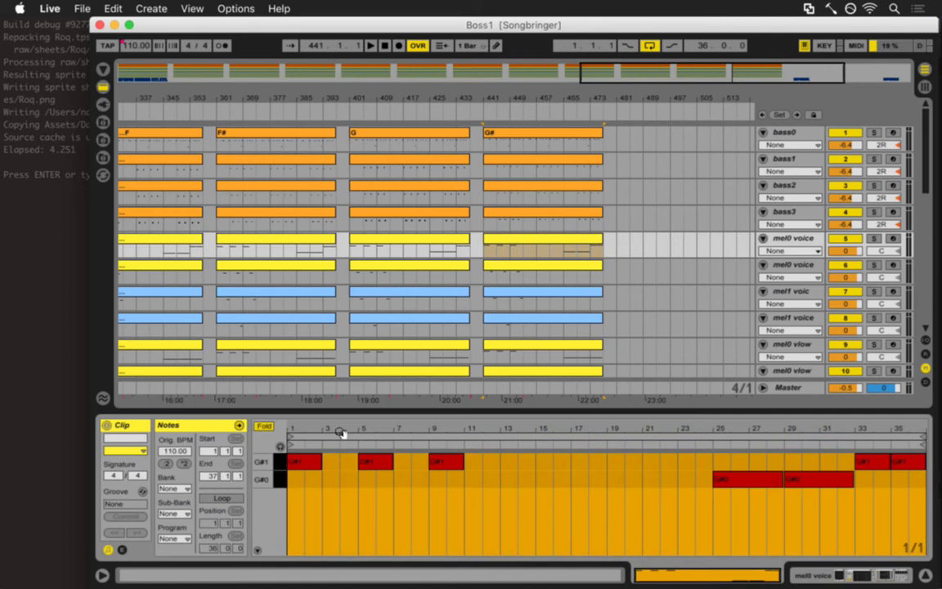
{"action": "left_click", "coordinate": [538, 264]}
{"action": "left_click", "coordinate": [262, 426]}
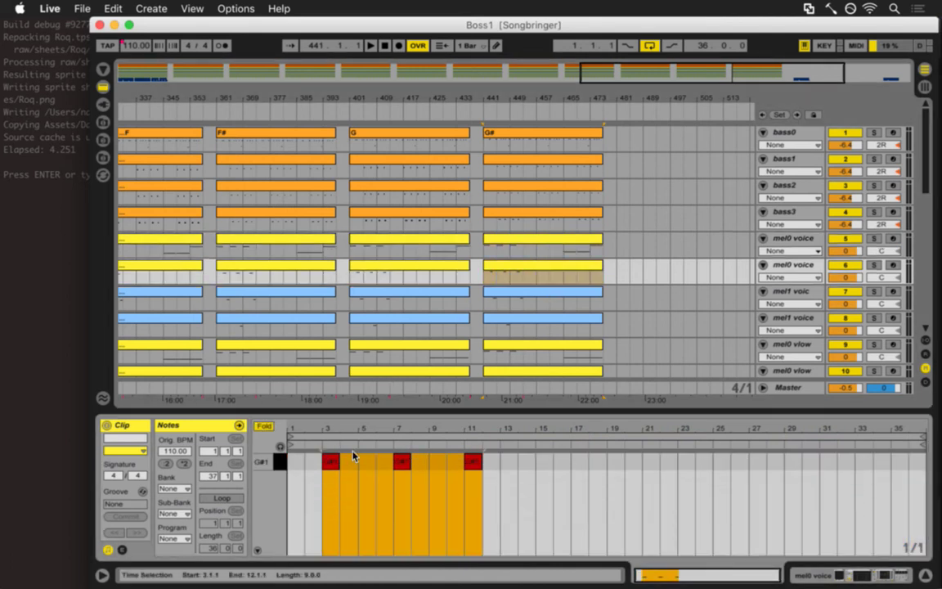
{"action": "left_click", "coordinate": [515, 296]}
{"action": "left_click", "coordinate": [262, 426]}
{"action": "key", "text": "super+a"}
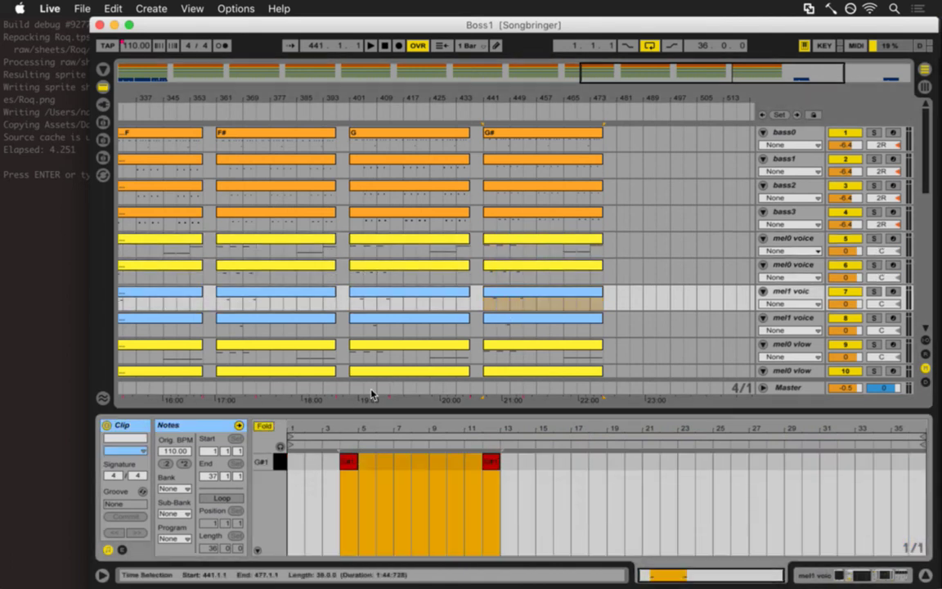
{"action": "left_click", "coordinate": [527, 330]}
{"action": "left_click", "coordinate": [262, 426]}
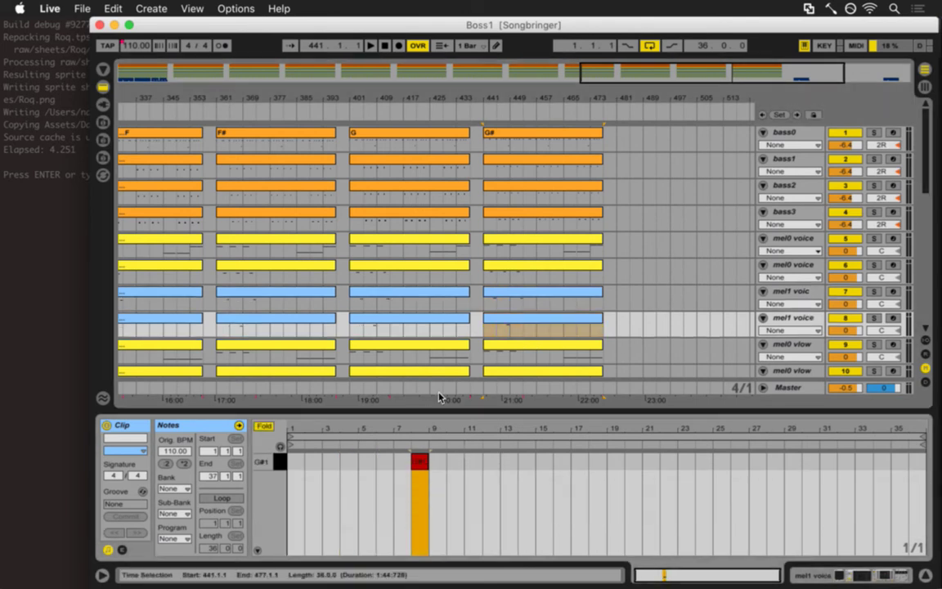
- Check the pitches in the G# section's mel0 and mel1 vlow clips with the piano roll folded to the used notes
{"action": "left_click", "coordinate": [511, 343]}
{"action": "left_click", "coordinate": [262, 426]}
{"action": "key", "text": "super+a"}
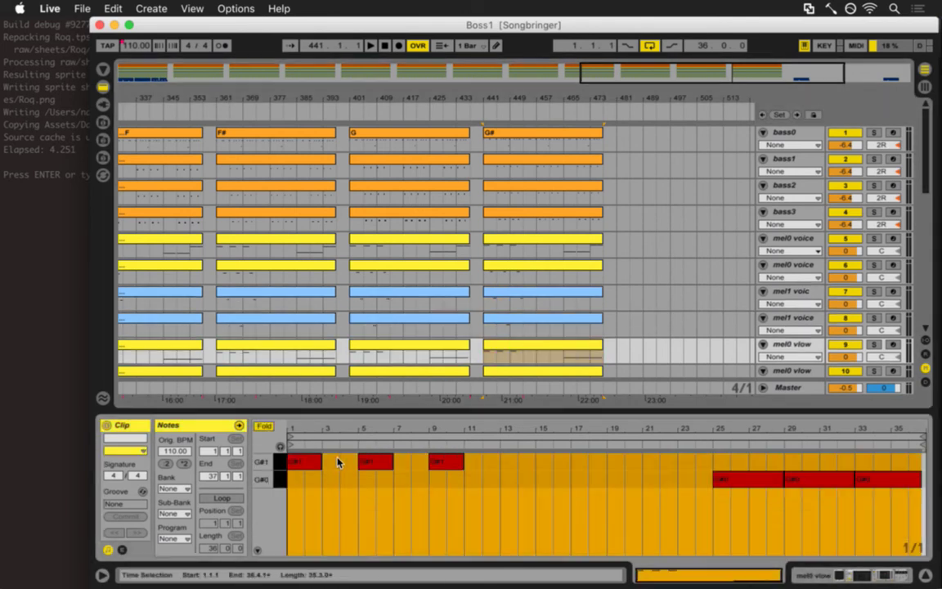
{"action": "left_click", "coordinate": [527, 373]}
{"action": "scroll", "coordinate": [537, 325], "scroll_direction": "down", "scroll_amount": 2}
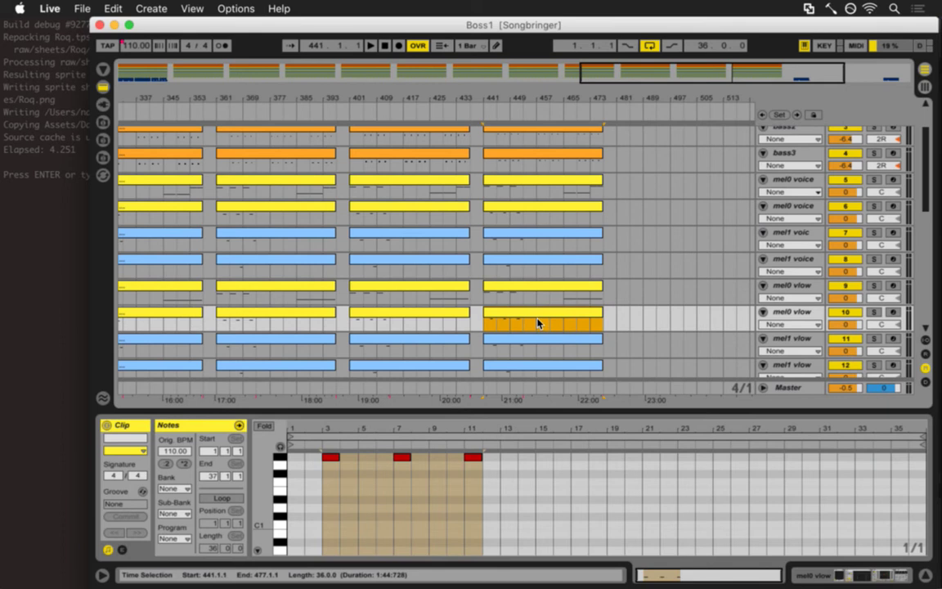
{"action": "left_click", "coordinate": [263, 426]}
{"action": "key", "text": "super+a"}
{"action": "left_click", "coordinate": [519, 312]}
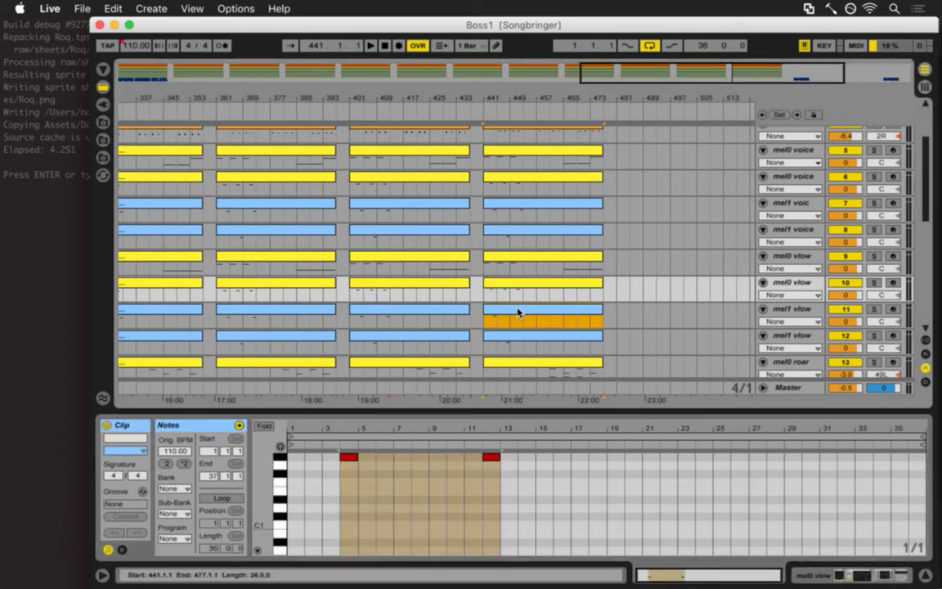
{"action": "left_click", "coordinate": [301, 456]}
{"action": "key", "text": "super+a"}
{"action": "left_click", "coordinate": [502, 336]}
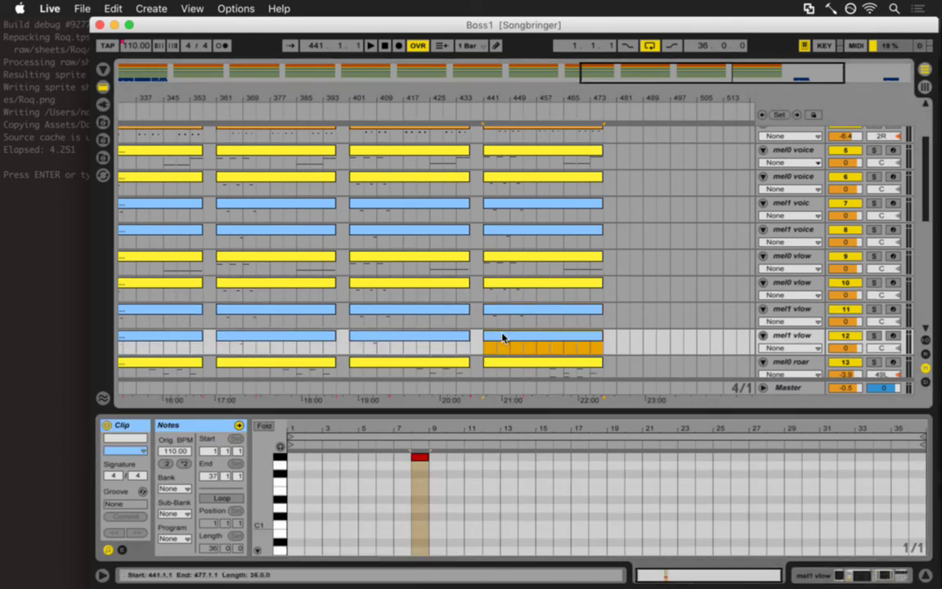
{"action": "left_click", "coordinate": [265, 427]}
- Check the pitches in the G# section's roar clips on tracks 13 to 15, folding the piano roll to the used notes
{"action": "left_click", "coordinate": [537, 370]}
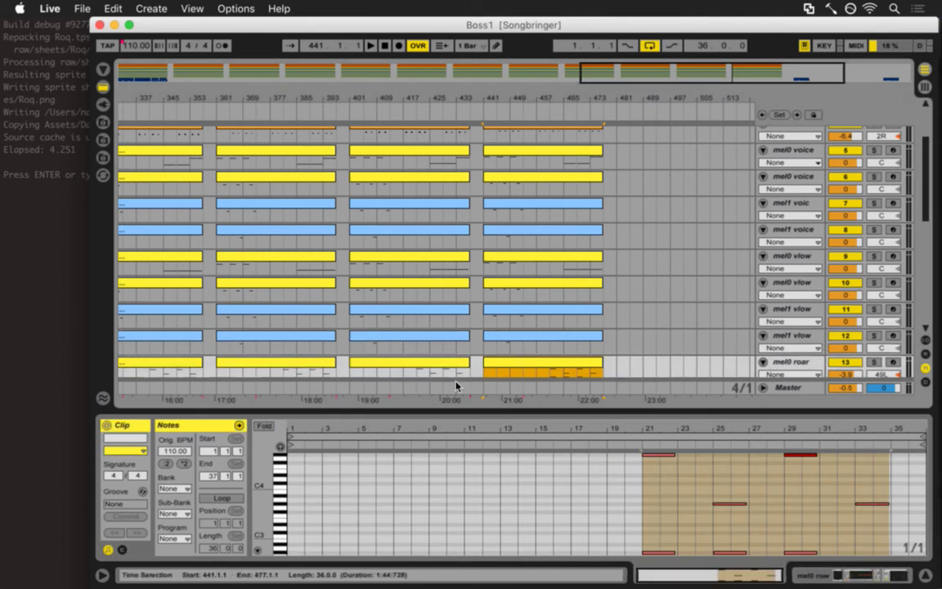
{"action": "scroll", "coordinate": [450, 380], "scroll_direction": "down", "scroll_amount": 3}
{"action": "left_click", "coordinate": [263, 426]}
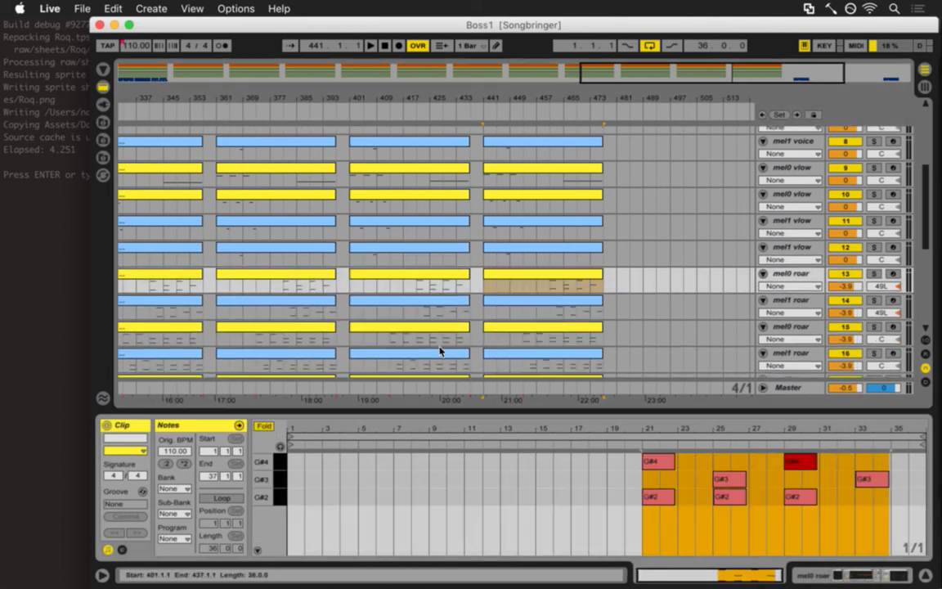
{"action": "left_click", "coordinate": [507, 309]}
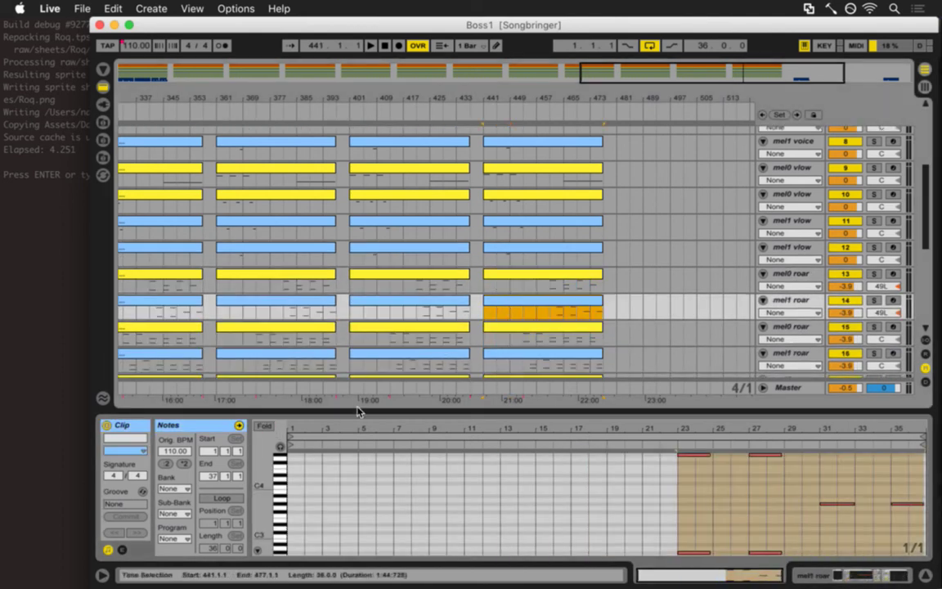
{"action": "left_click", "coordinate": [526, 331]}
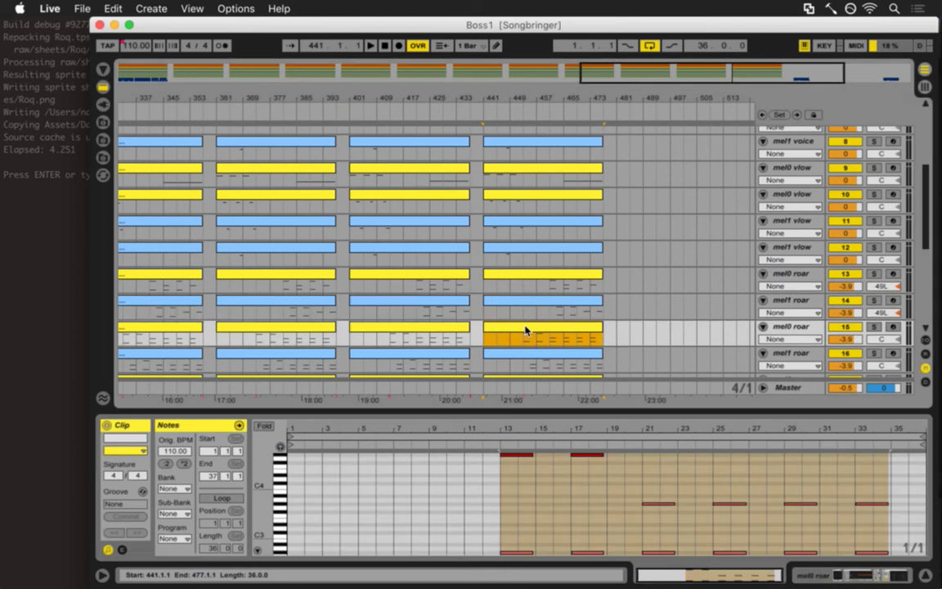
{"action": "left_click", "coordinate": [269, 424]}
- Check the pitches in the G# section's roar clips on tracks 16 to 18 with the piano roll folded to the used notes
{"action": "left_click", "coordinate": [507, 354]}
{"action": "scroll", "coordinate": [502, 353], "scroll_direction": "down", "scroll_amount": 1}
{"action": "scroll", "coordinate": [501, 354], "scroll_direction": "down", "scroll_amount": 1}
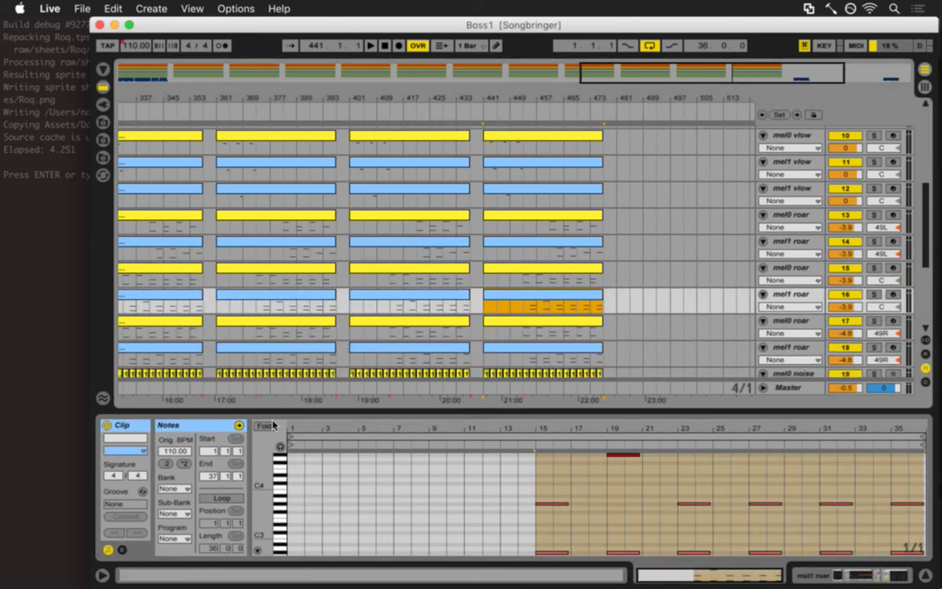
{"action": "left_click", "coordinate": [261, 426]}
{"action": "left_click", "coordinate": [547, 347]}
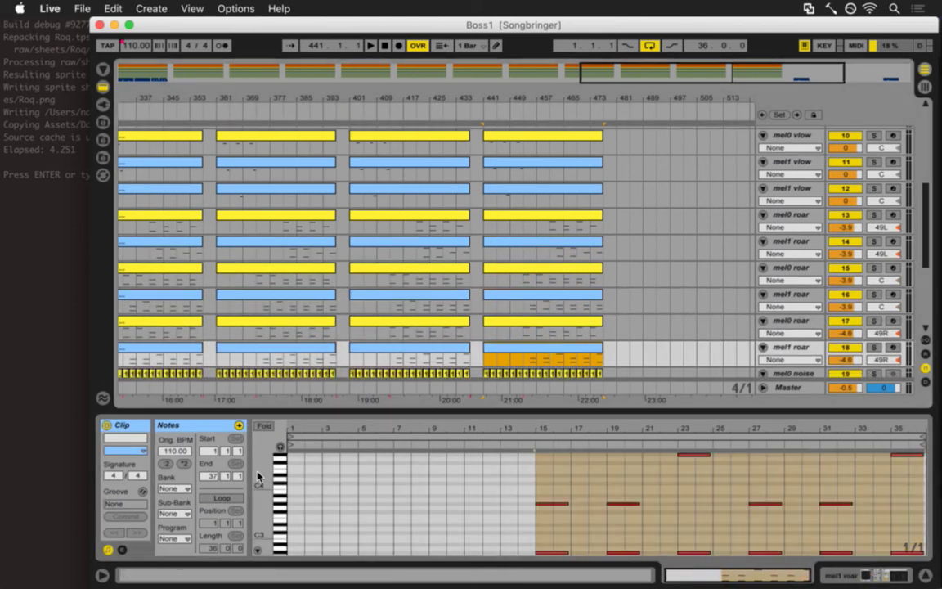
{"action": "left_click", "coordinate": [266, 426]}
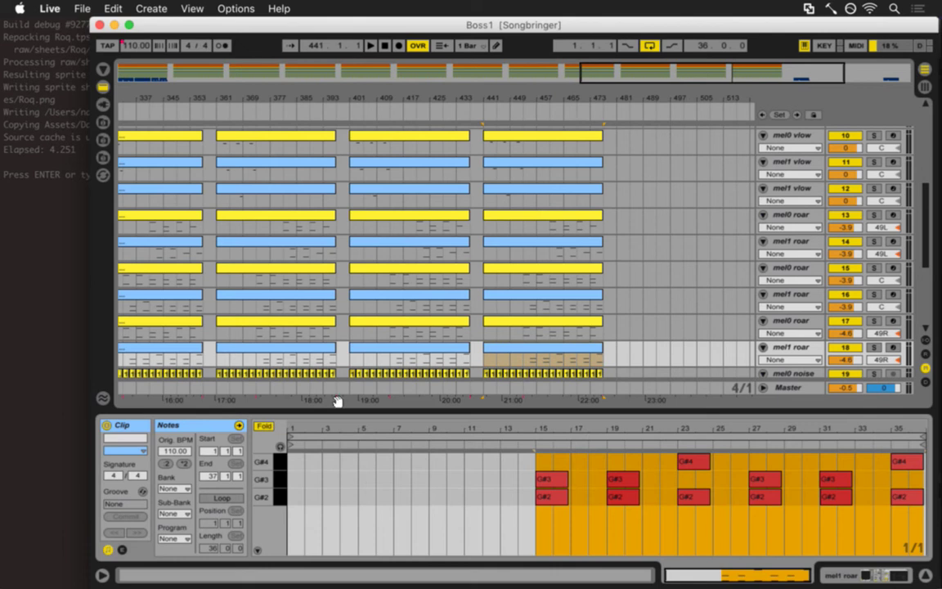
{"action": "left_click", "coordinate": [439, 350]}
{"action": "left_click", "coordinate": [437, 323]}
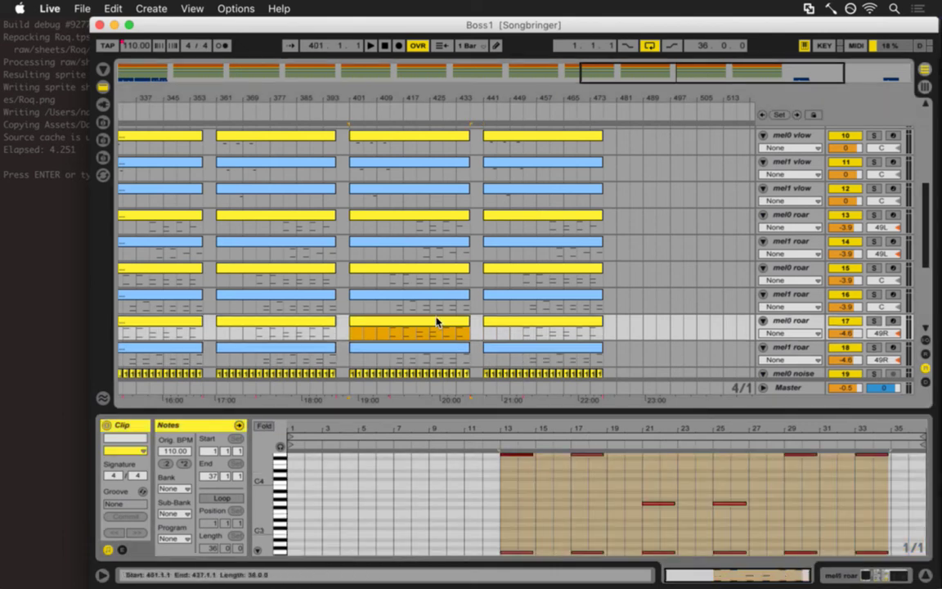
{"action": "left_click", "coordinate": [500, 322]}
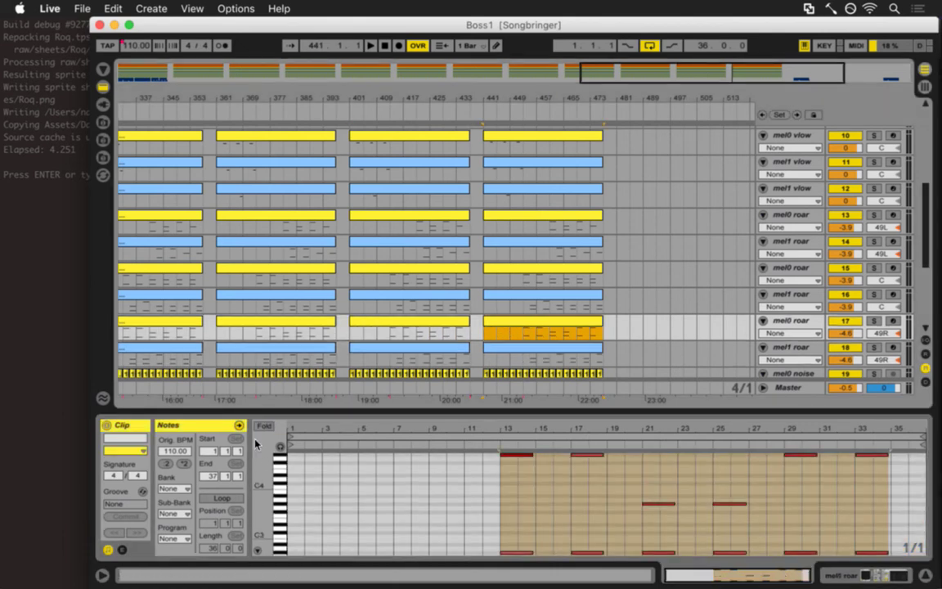
{"action": "left_click", "coordinate": [271, 426]}
- Check the pitches in the G section's mel0 and mel1 roar clips and its mel1 vlow clip on track 12
{"action": "left_click", "coordinate": [446, 323]}
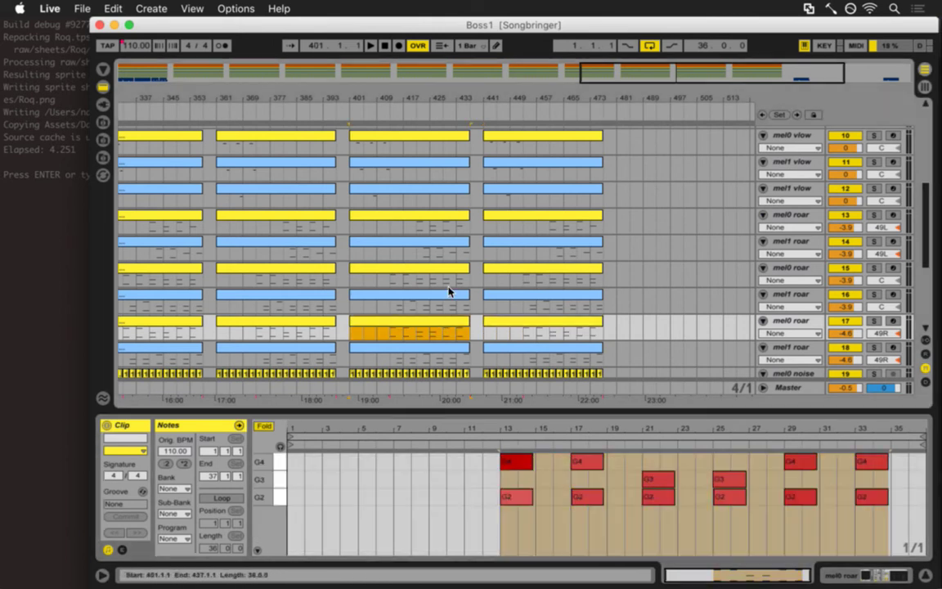
{"action": "left_click", "coordinate": [447, 294]}
{"action": "left_click", "coordinate": [450, 271]}
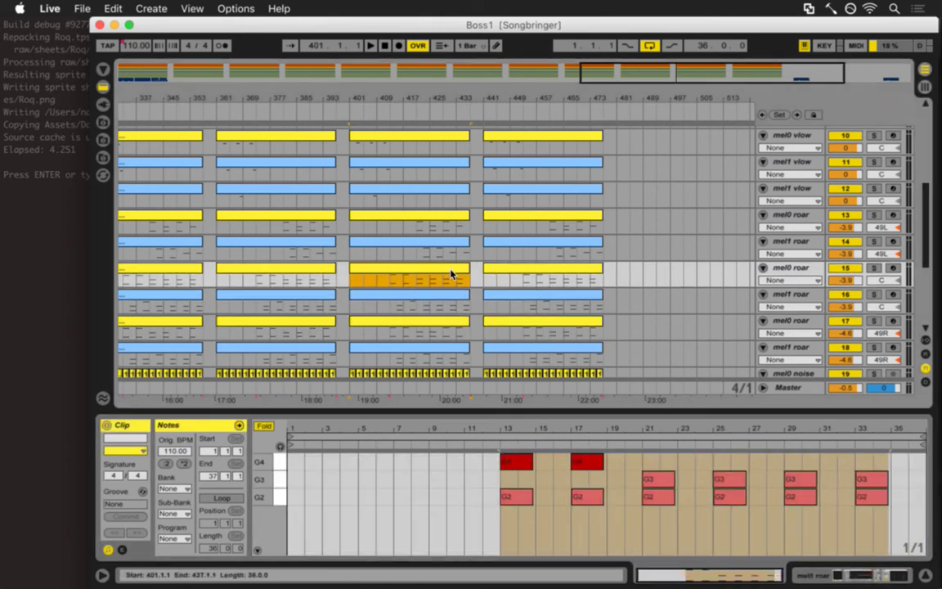
{"action": "left_click", "coordinate": [444, 246]}
{"action": "left_click", "coordinate": [438, 214]}
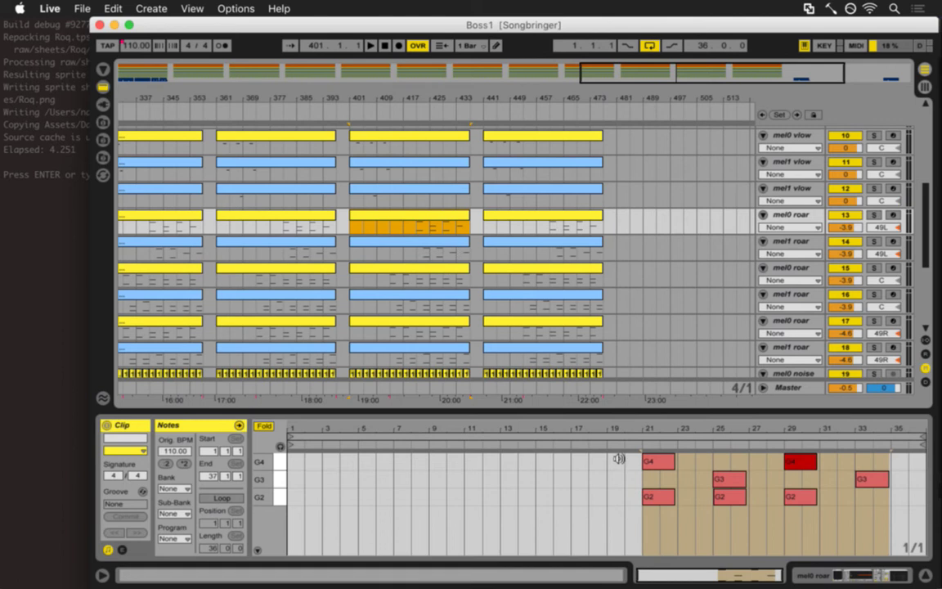
{"action": "left_click", "coordinate": [612, 430]}
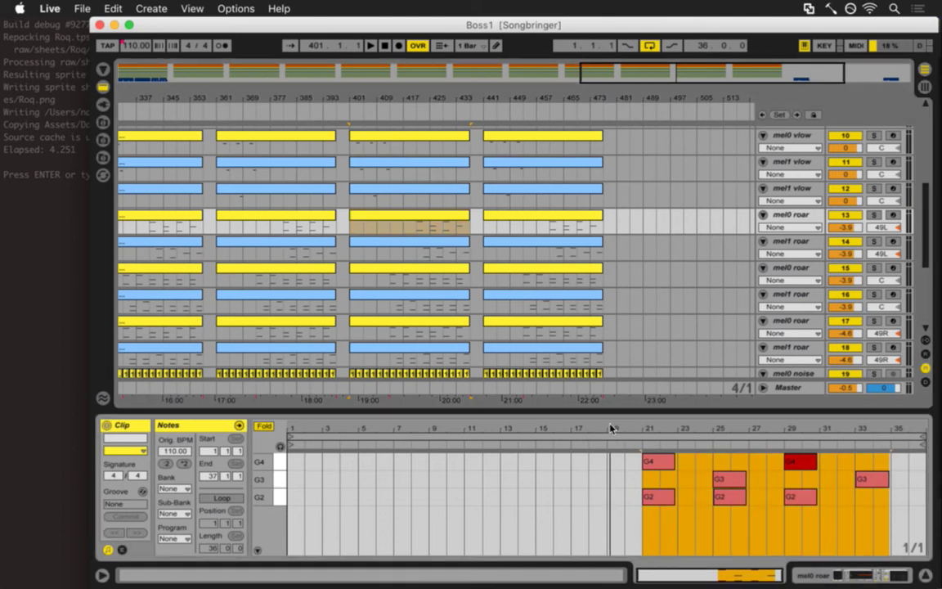
{"action": "left_click", "coordinate": [439, 187]}
- Check the pitches in the F# section's mel0 and mel1 vlow and voice clips
{"action": "scroll", "coordinate": [409, 200], "scroll_direction": "up", "scroll_amount": 4}
{"action": "left_click", "coordinate": [271, 213]}
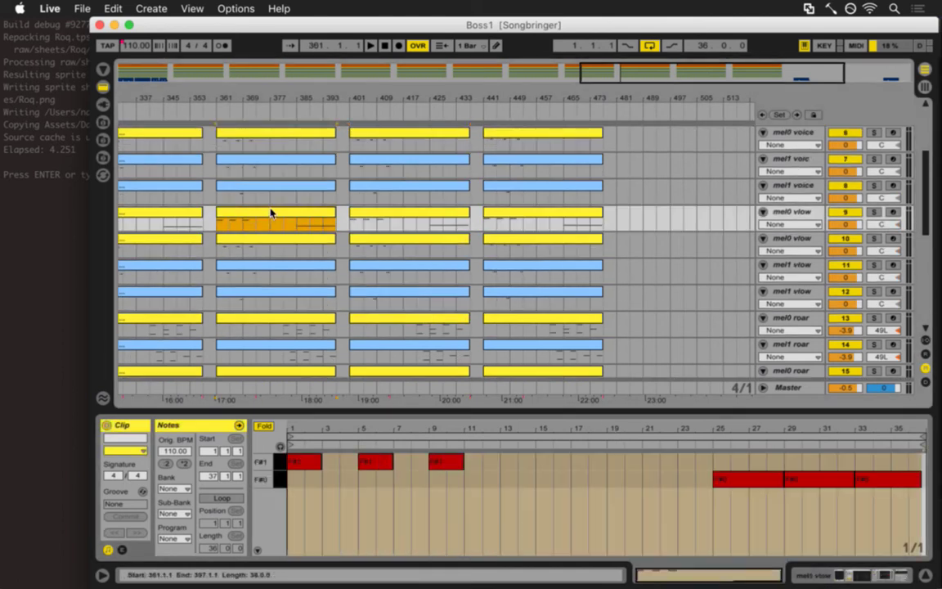
{"action": "scroll", "coordinate": [261, 219], "scroll_direction": "up", "scroll_amount": 2}
{"action": "left_click", "coordinate": [249, 240]}
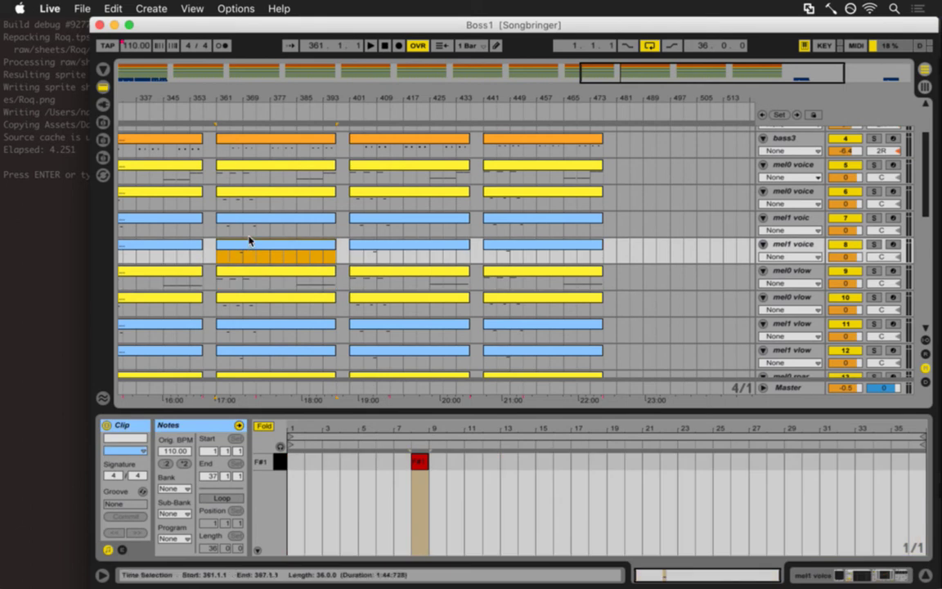
{"action": "left_click", "coordinate": [258, 215]}
{"action": "left_click", "coordinate": [260, 190]}
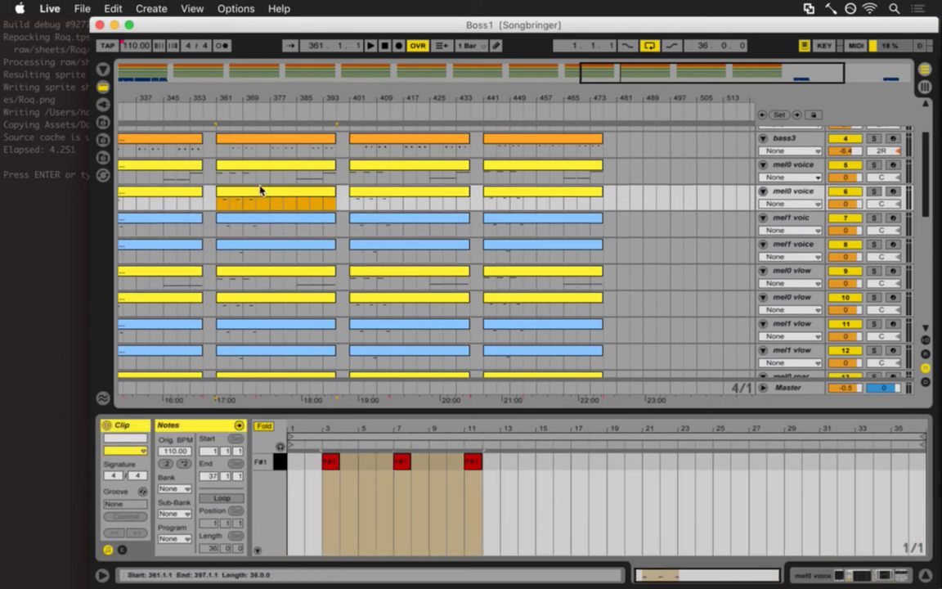
{"action": "left_click", "coordinate": [261, 165]}
- Check the pitches in the F# section's bass3, bass2, bass1 and bass0 clips
{"action": "scroll", "coordinate": [262, 180], "scroll_direction": "up", "scroll_amount": 3}
{"action": "left_click", "coordinate": [271, 213]}
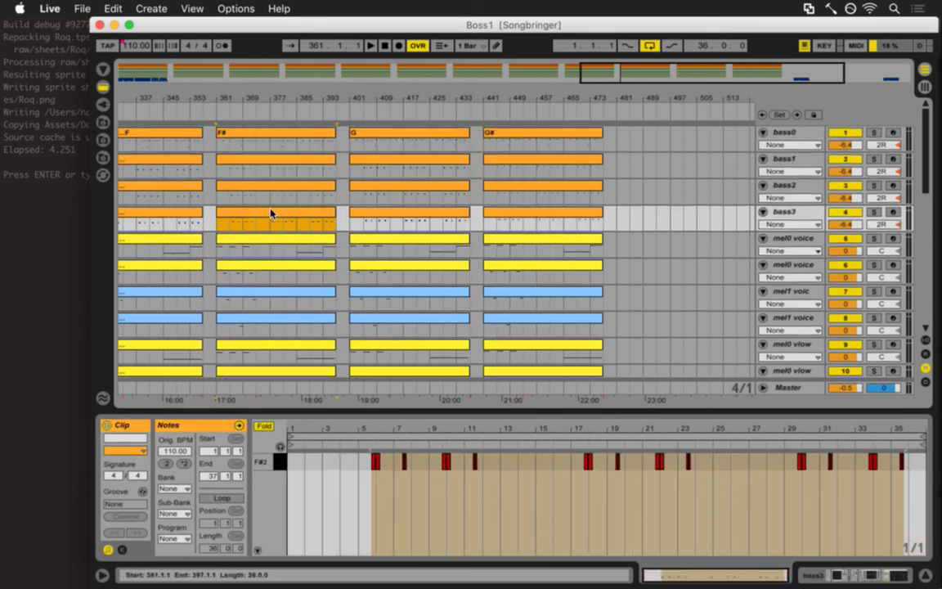
{"action": "left_click", "coordinate": [271, 185]}
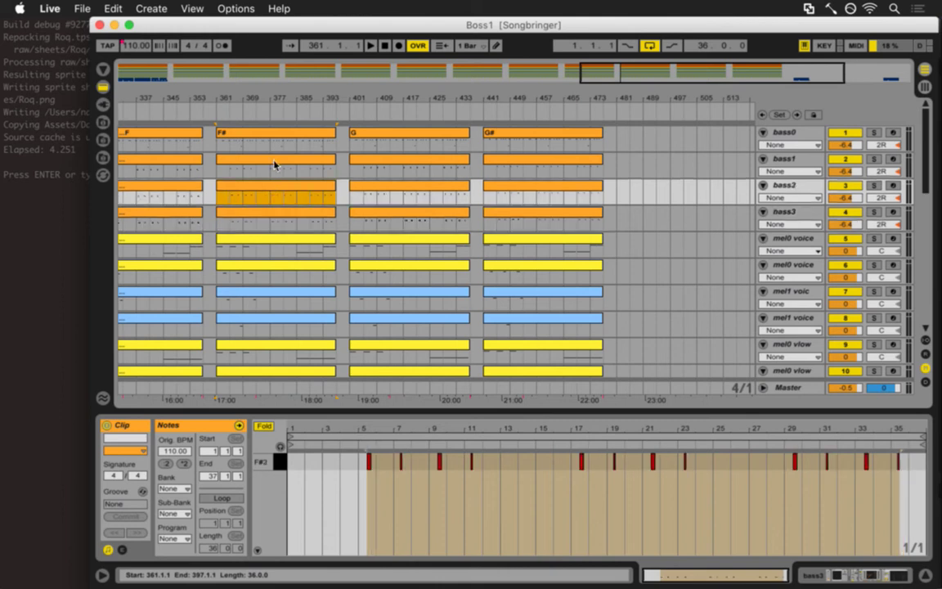
{"action": "left_click", "coordinate": [275, 160]}
{"action": "left_click", "coordinate": [276, 136]}
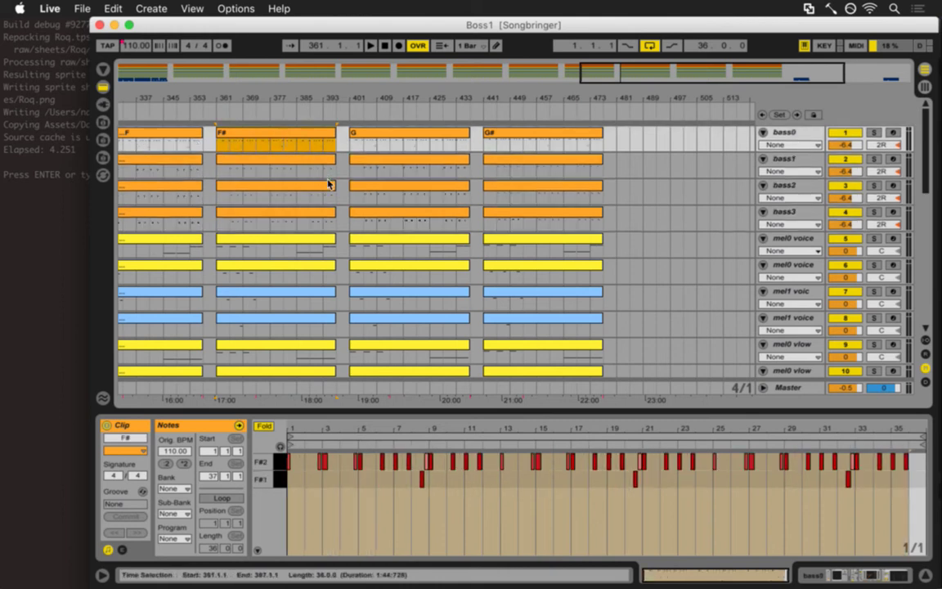
- Look over all twelve key sections across the bass, melody, noise and drum tracks in the full arrangement
{"action": "scroll", "coordinate": [368, 240], "scroll_direction": "down", "scroll_amount": 10}
{"action": "scroll", "coordinate": [372, 239], "scroll_direction": "down", "scroll_amount": 4}
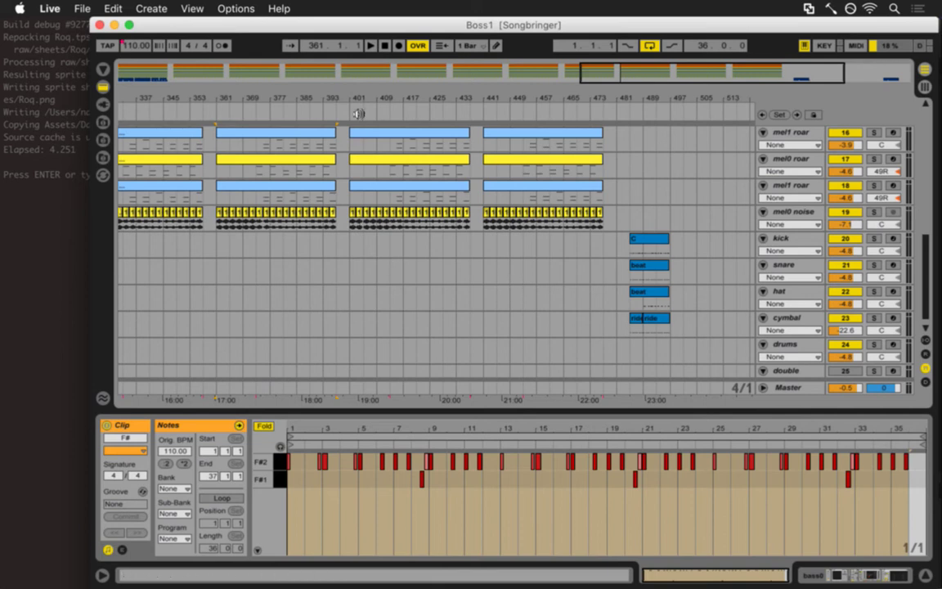
{"action": "left_click_drag", "start_coordinate": [363, 100], "coordinate": [570, 100]}
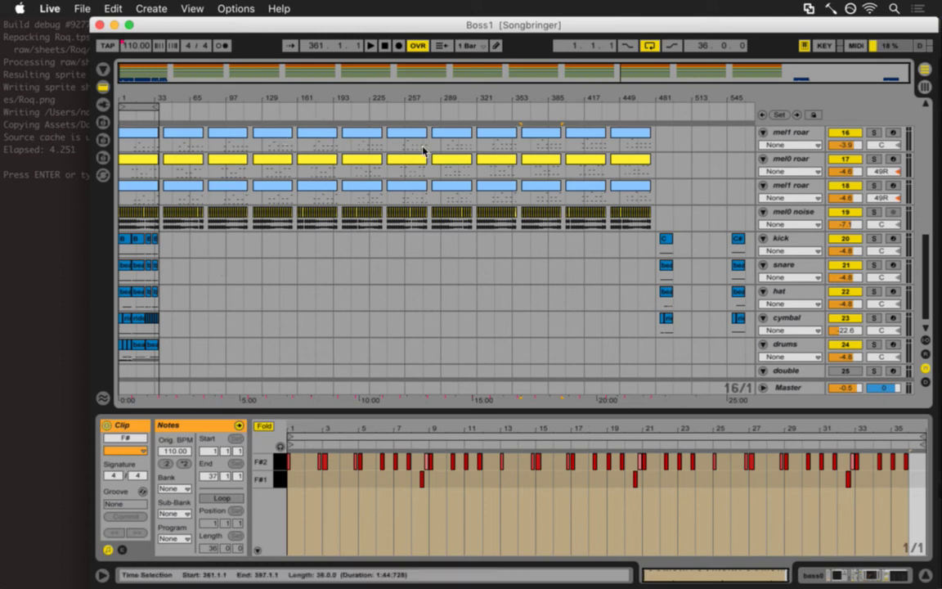
{"action": "scroll", "coordinate": [155, 266], "scroll_direction": "up", "scroll_amount": 5}
{"action": "scroll", "coordinate": [156, 266], "scroll_direction": "up", "scroll_amount": 10}
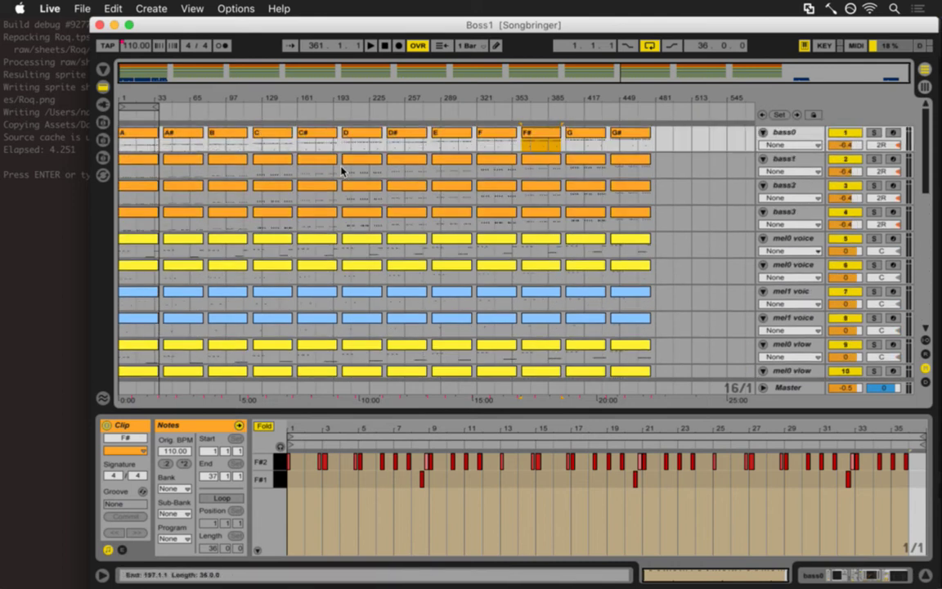
{"action": "scroll", "coordinate": [385, 190], "scroll_direction": "down", "scroll_amount": 7}
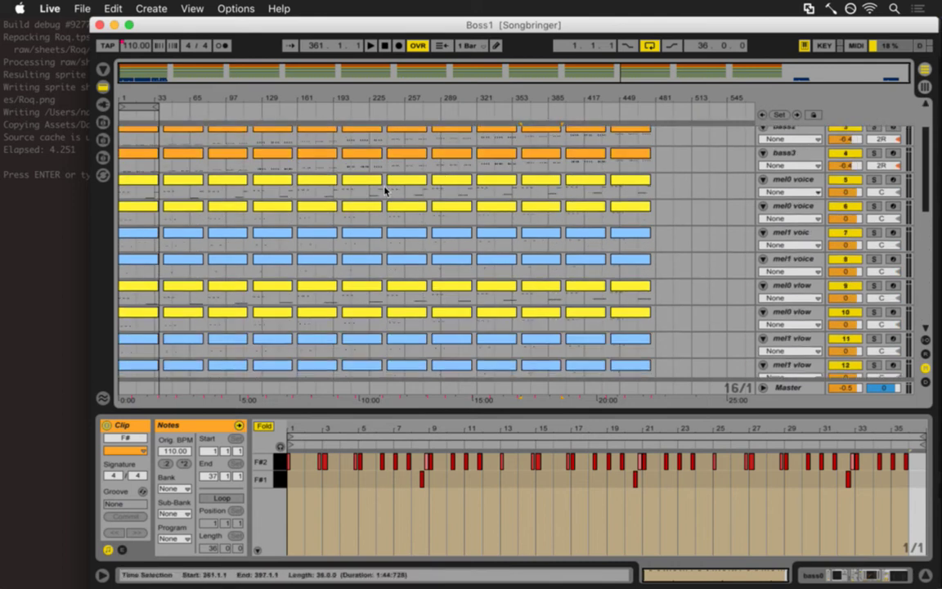
{"action": "scroll", "coordinate": [352, 284], "scroll_direction": "down", "scroll_amount": 4}
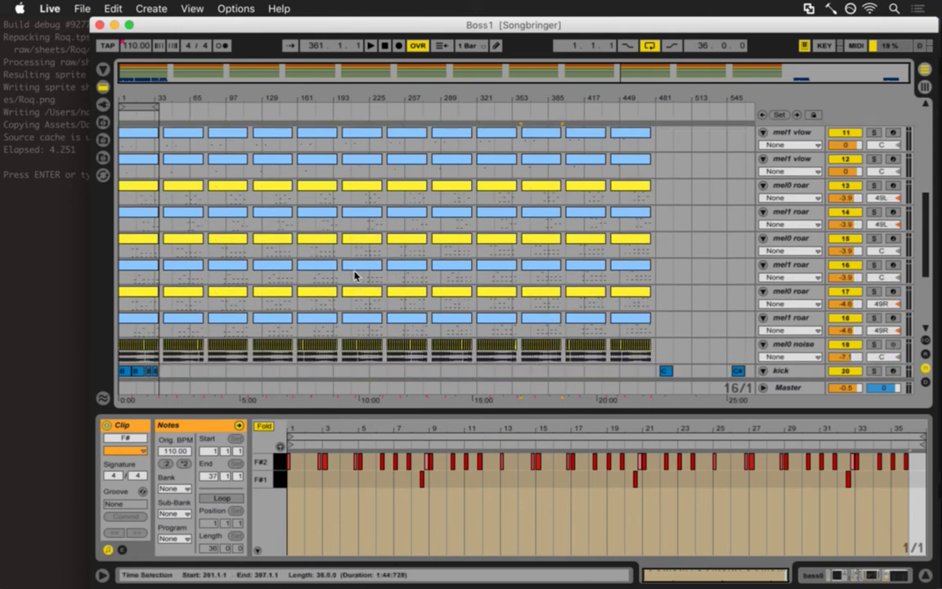
{"action": "scroll", "coordinate": [221, 168], "scroll_direction": "up", "scroll_amount": 10}
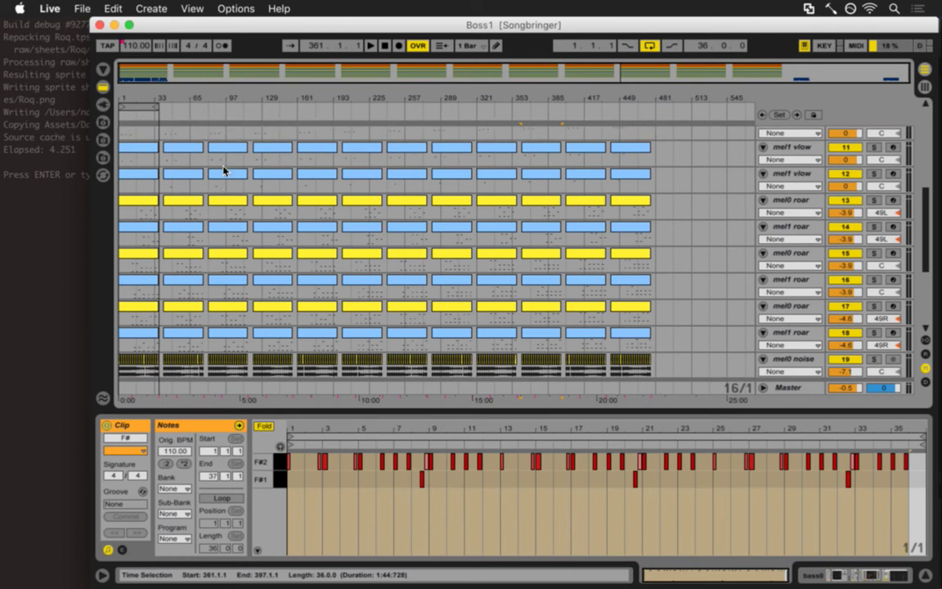
- Listen to the C# section from bar 161 and from bar 177
{"action": "left_click", "coordinate": [305, 148]}
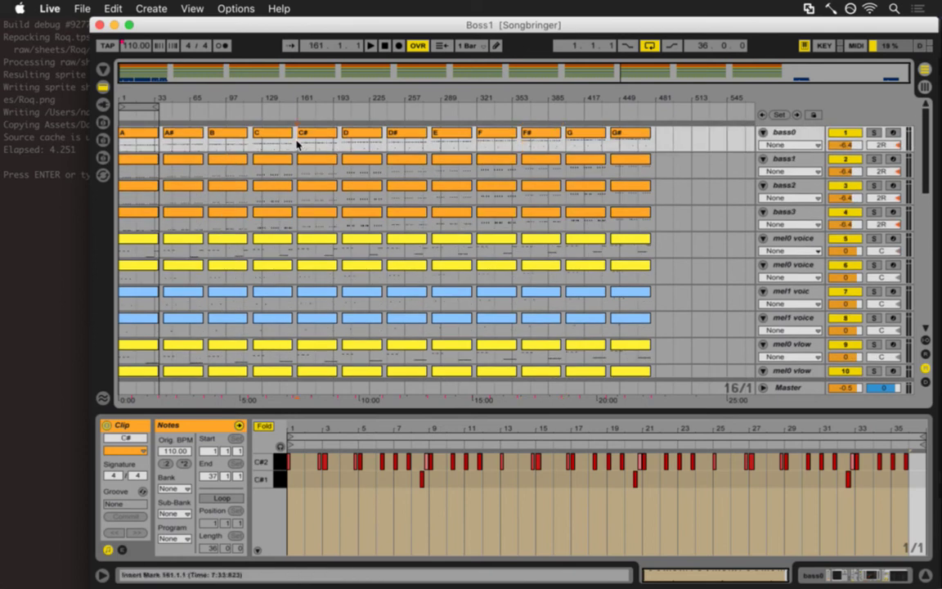
{"action": "key", "text": "space"}
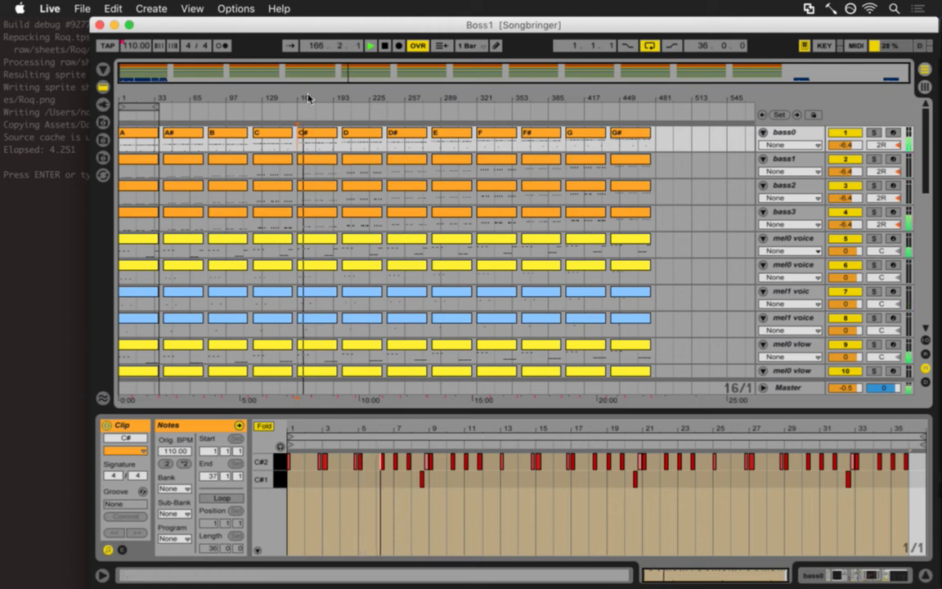
{"action": "left_click_drag", "start_coordinate": [308, 97], "coordinate": [338, 160]}
{"action": "left_click", "coordinate": [346, 149]}
{"action": "key", "text": "space"}
{"action": "key", "text": "space"}
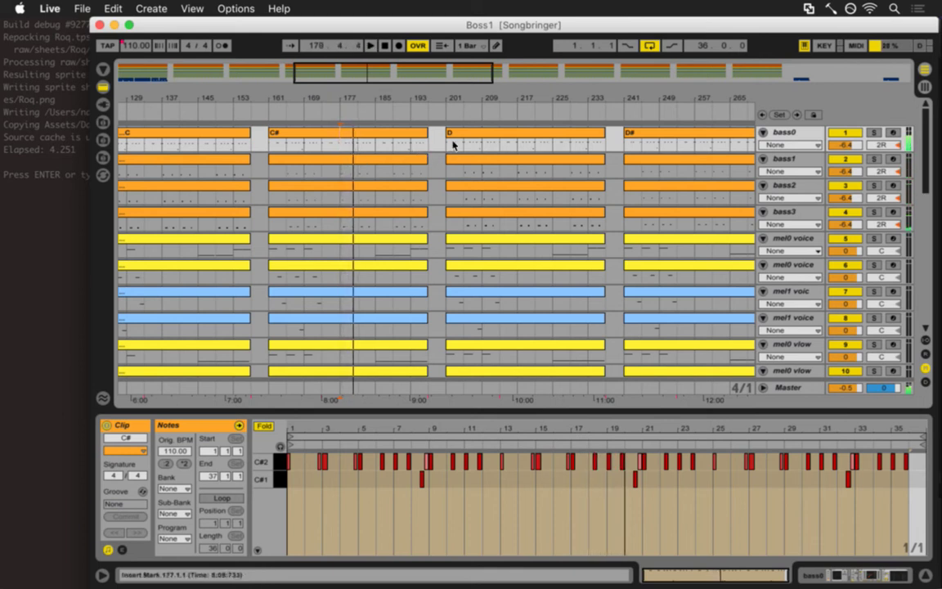
- Listen to the D section from bar 229 and the E section from bar 289
{"action": "left_click", "coordinate": [572, 147]}
{"action": "key", "text": "space"}
{"action": "left_click_drag", "start_coordinate": [576, 104], "coordinate": [411, 102]}
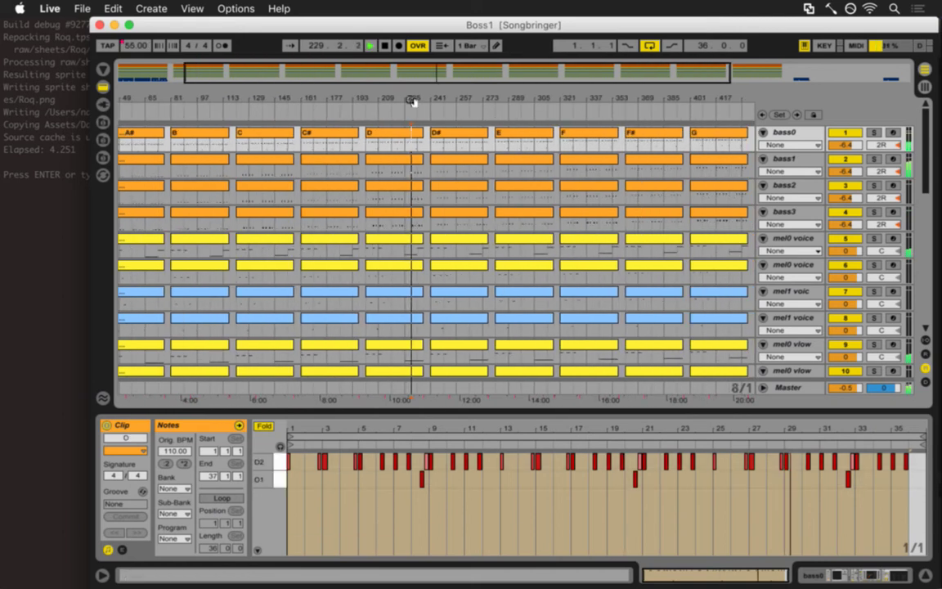
{"action": "left_click", "coordinate": [537, 151]}
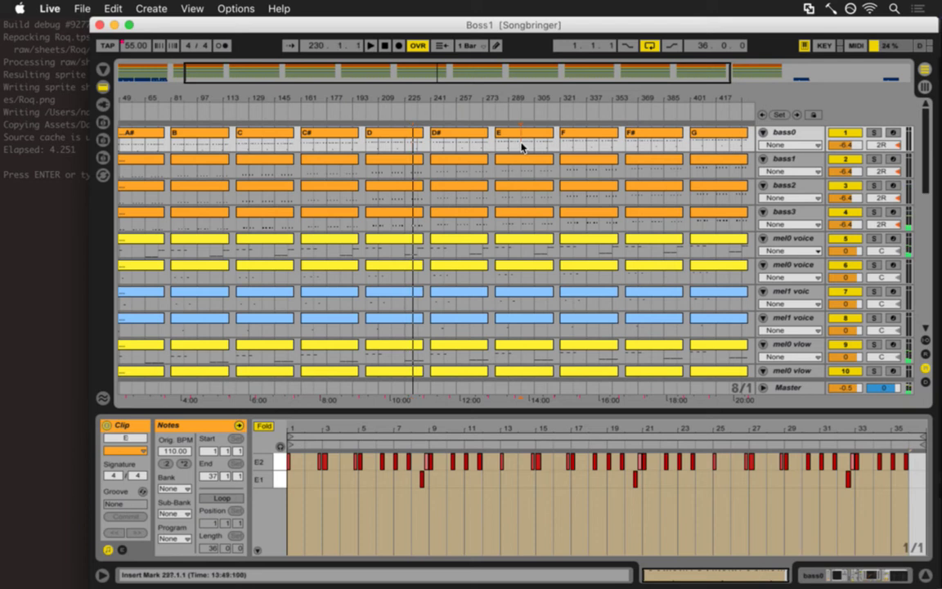
{"action": "left_click", "coordinate": [509, 146]}
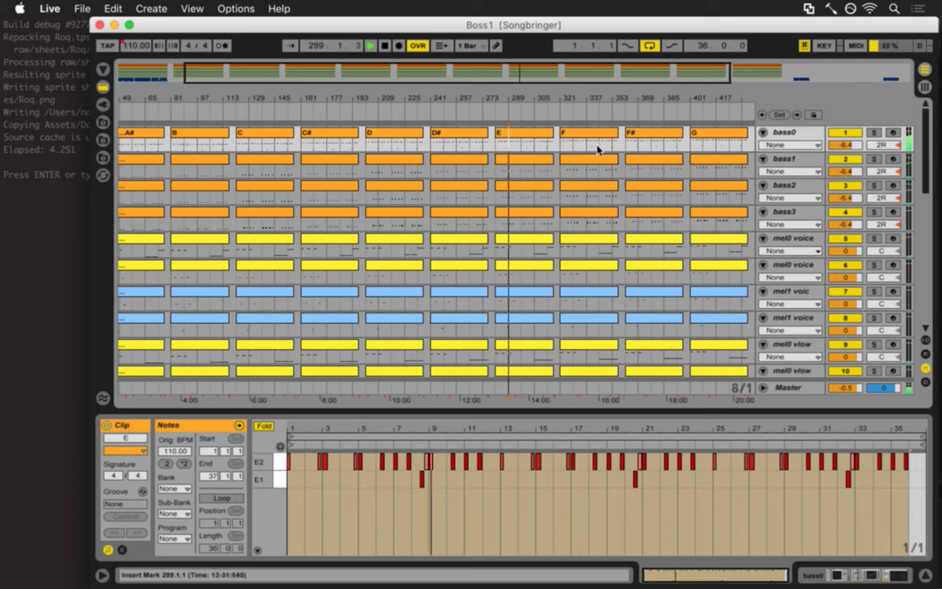
- Listen to passages of the F#, G and G# sections, including G from bar 409 and G# from bar 465
{"action": "left_click", "coordinate": [641, 148]}
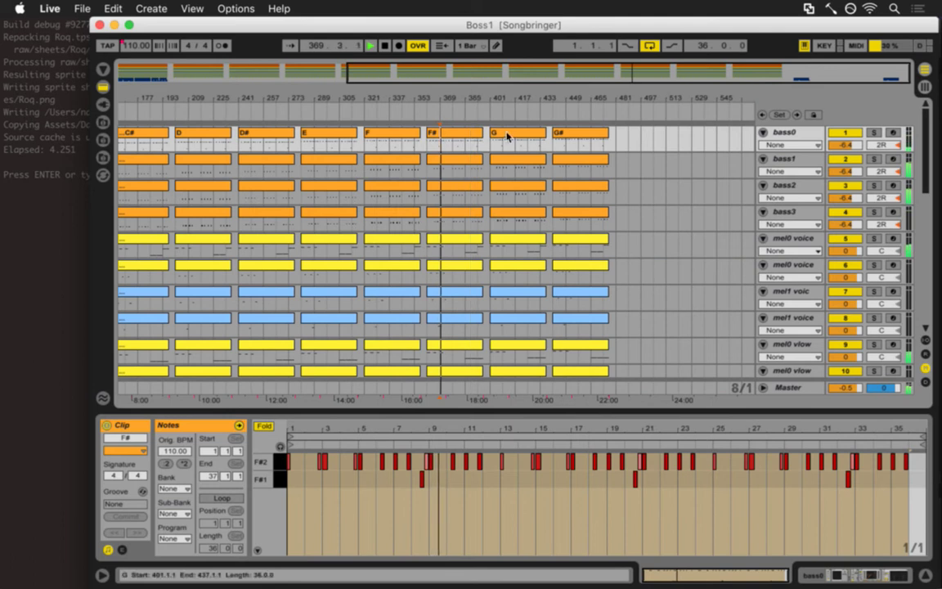
{"action": "left_click", "coordinate": [503, 144]}
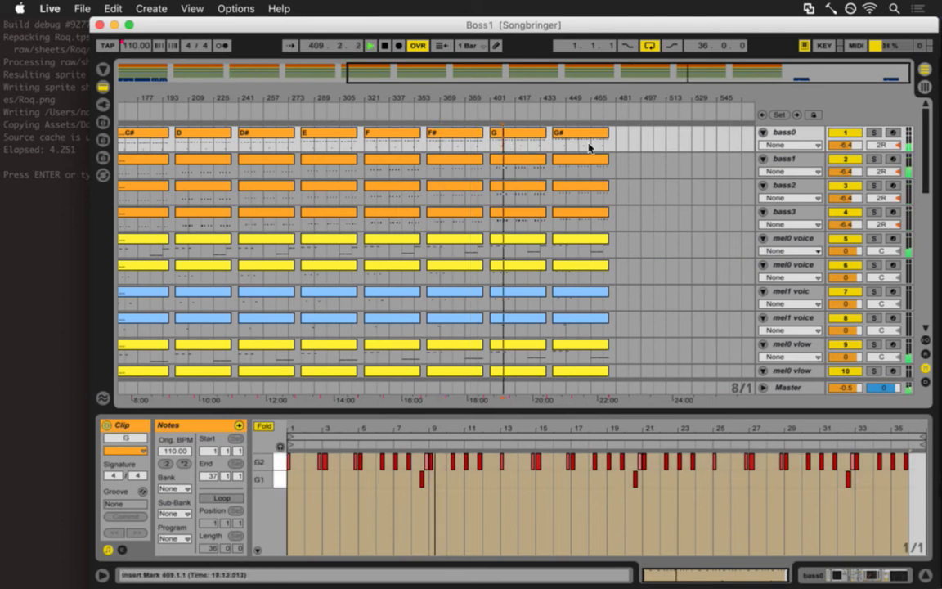
{"action": "left_click", "coordinate": [577, 147]}
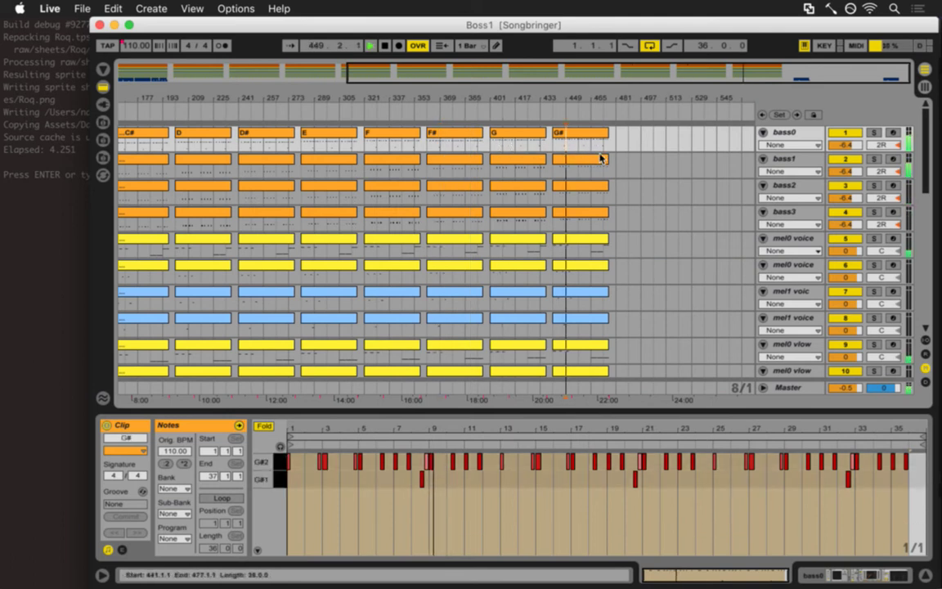
{"action": "left_click", "coordinate": [602, 150]}
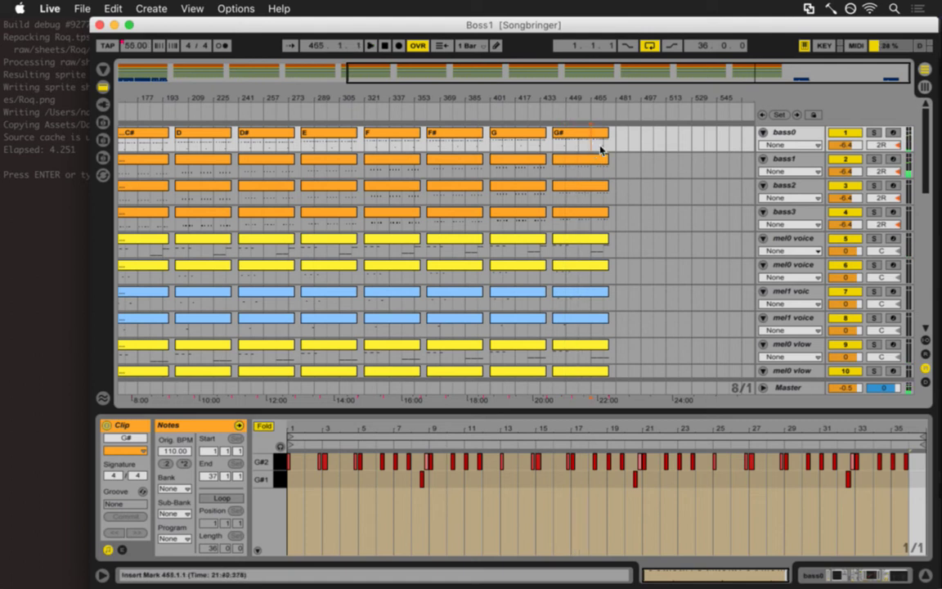
- Listen to the end of the G# section from bar 473 while looking over its bass, melody, noise and drum tracks
{"action": "left_click", "coordinate": [605, 146]}
{"action": "key", "text": "space"}
{"action": "key", "text": "space"}
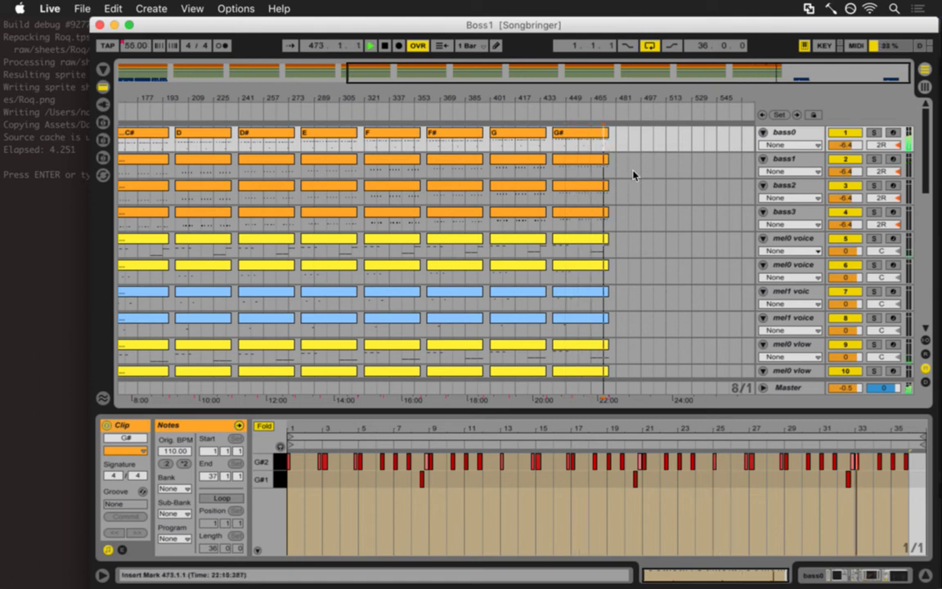
{"action": "scroll", "coordinate": [528, 153], "scroll_direction": "down", "scroll_amount": 10}
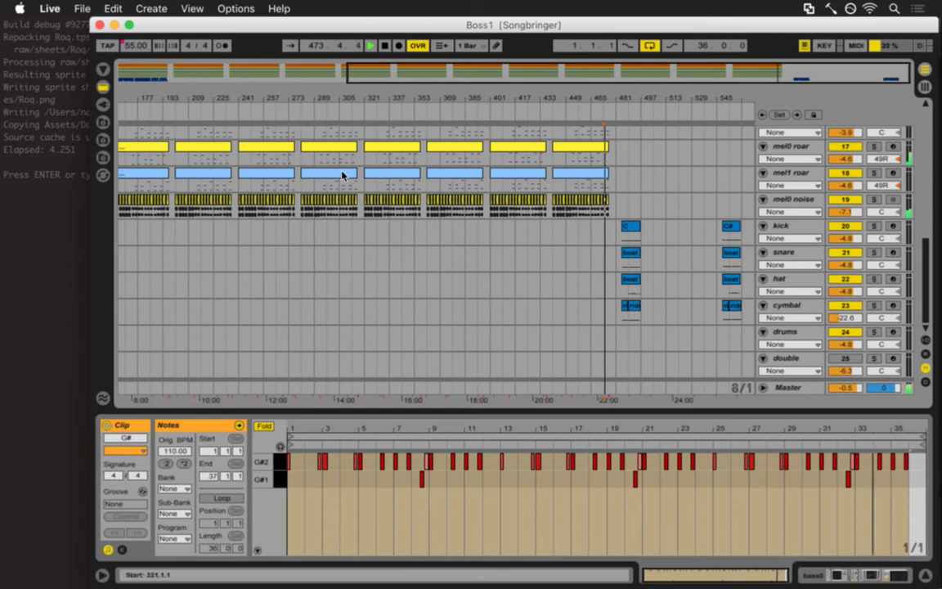
{"action": "scroll", "coordinate": [516, 179], "scroll_direction": "up", "scroll_amount": 5}
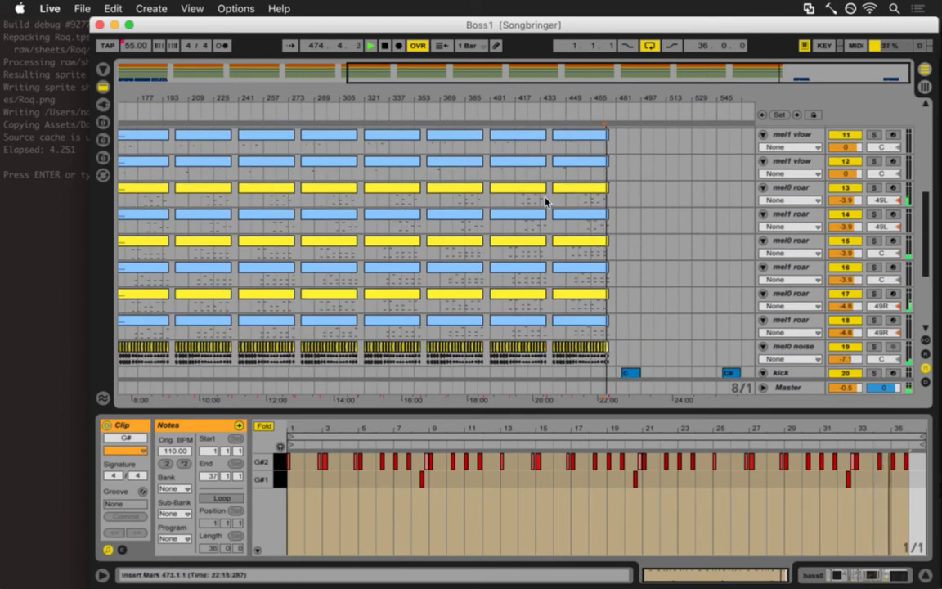
{"action": "scroll", "coordinate": [591, 170], "scroll_direction": "up", "scroll_amount": 5}
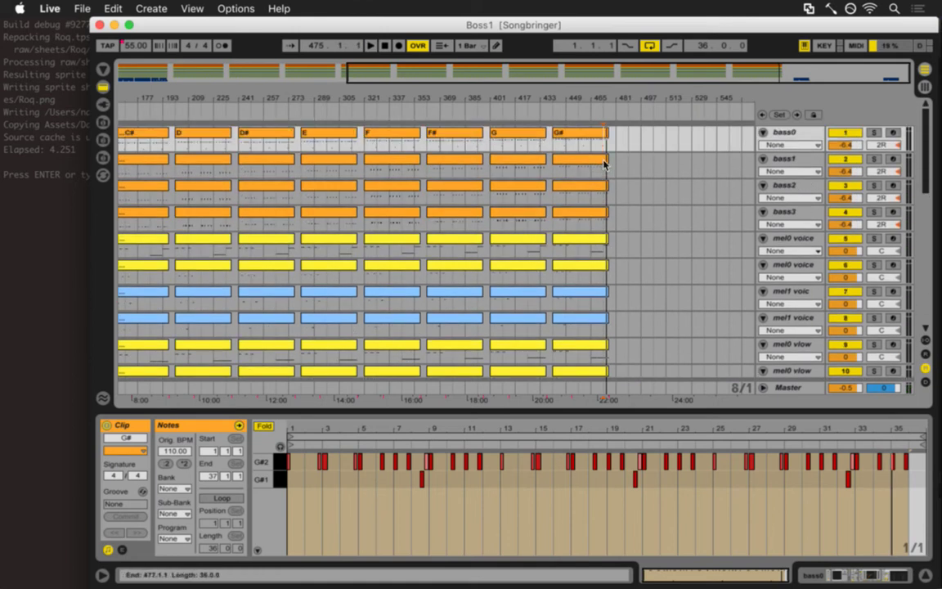
- Examine the track levels in the Session mixer, from the drums back to bass3, while playing from bar 473
{"action": "key", "text": "Tab"}
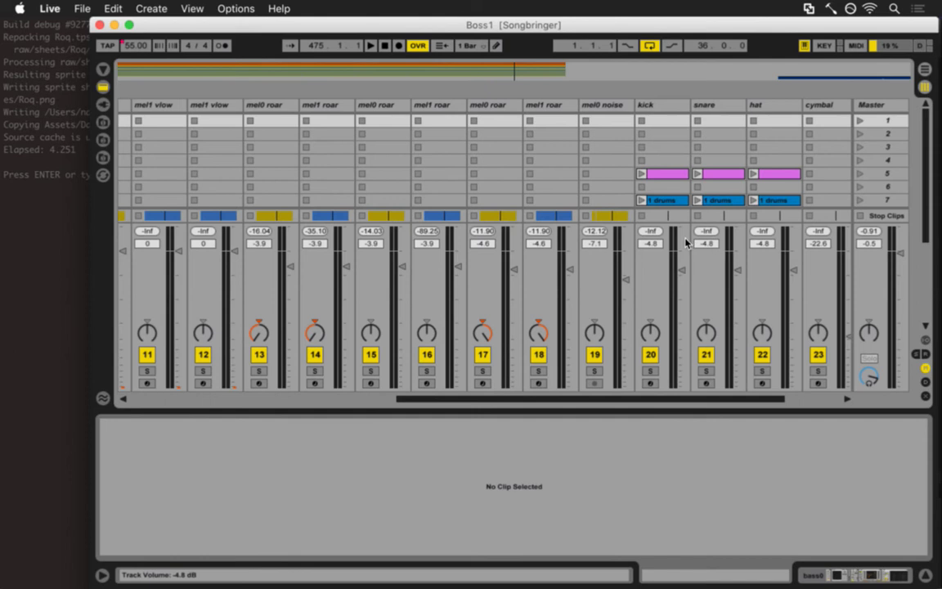
{"action": "left_click_drag", "start_coordinate": [735, 398], "coordinate": [842, 406]}
{"action": "key", "text": "space"}
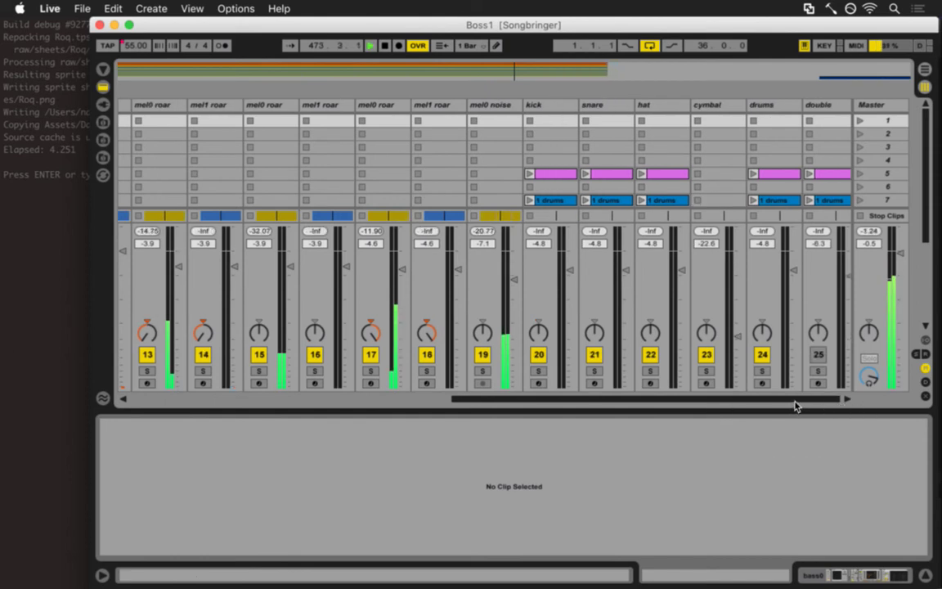
{"action": "left_click_drag", "start_coordinate": [567, 402], "coordinate": [320, 398]}
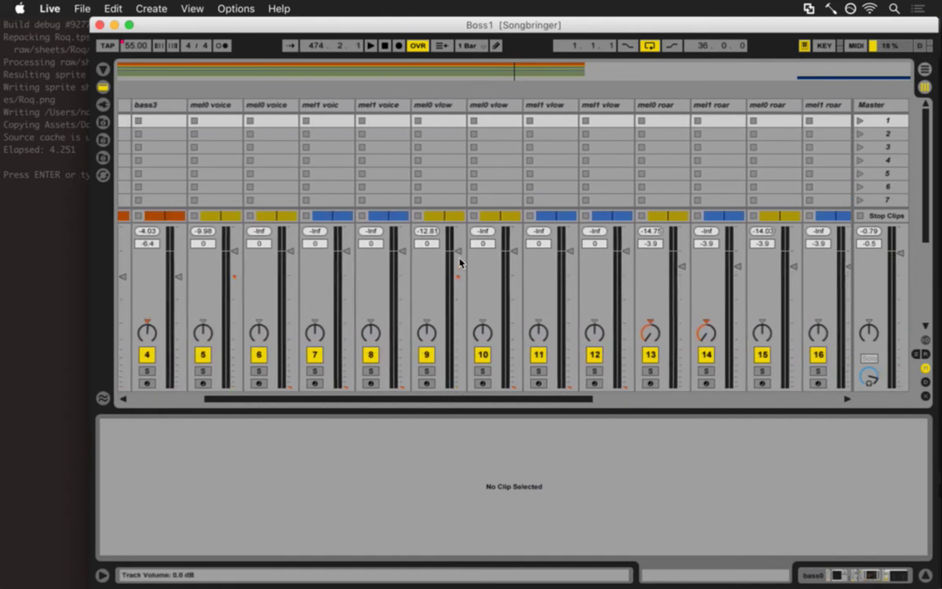
- Check the first mel0 vlow track (track 9) from bar 473, soloing it for comparison with the full mix
{"action": "left_click", "coordinate": [424, 104]}
{"action": "key", "text": "space"}
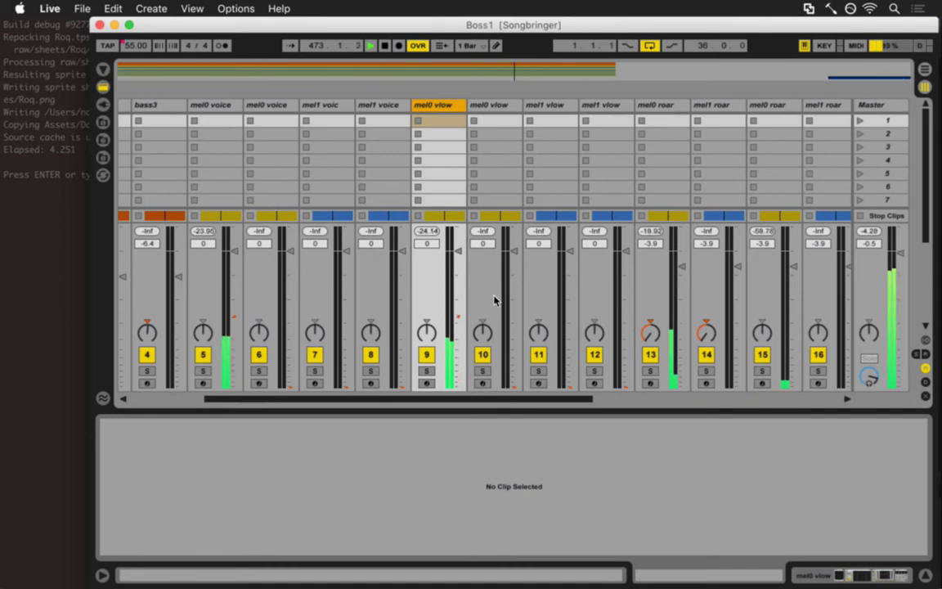
{"action": "key", "text": "space"}
{"action": "left_click", "coordinate": [426, 370]}
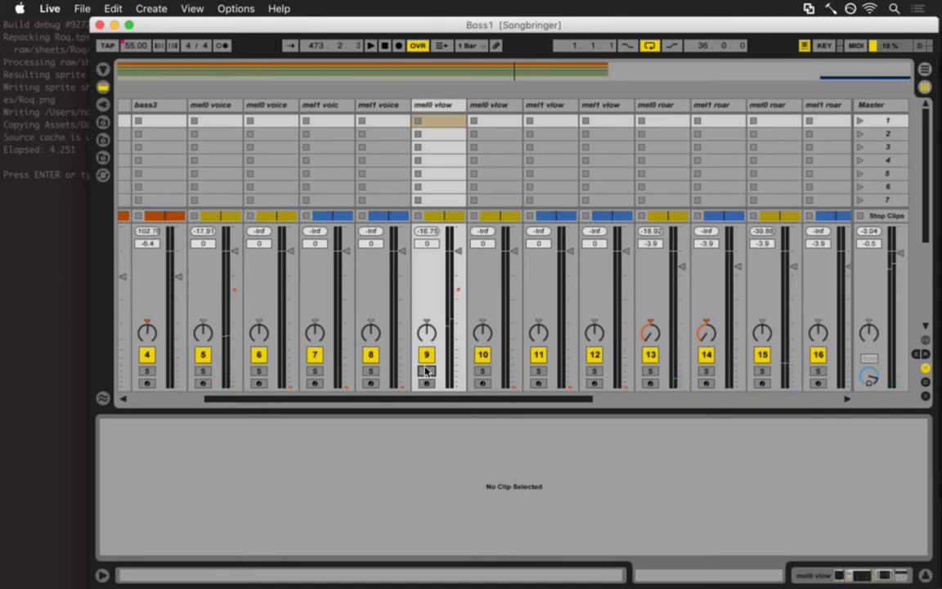
{"action": "key", "text": "space"}
{"action": "left_click", "coordinate": [426, 371]}
{"action": "key", "text": "space"}
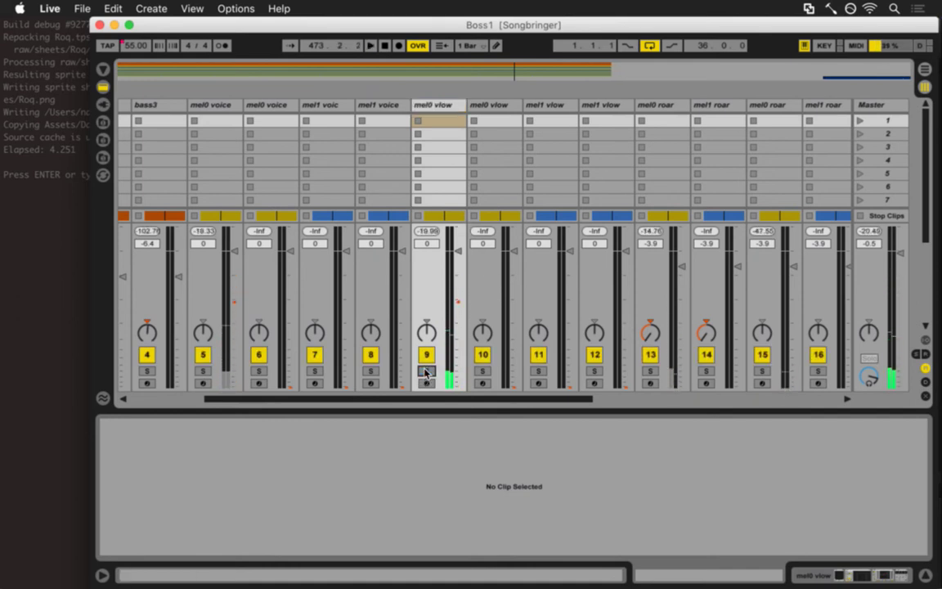
- Solo the first mel0 roar track (track 13) and listen to it from bar 473
{"action": "left_click_drag", "start_coordinate": [436, 399], "coordinate": [526, 400]}
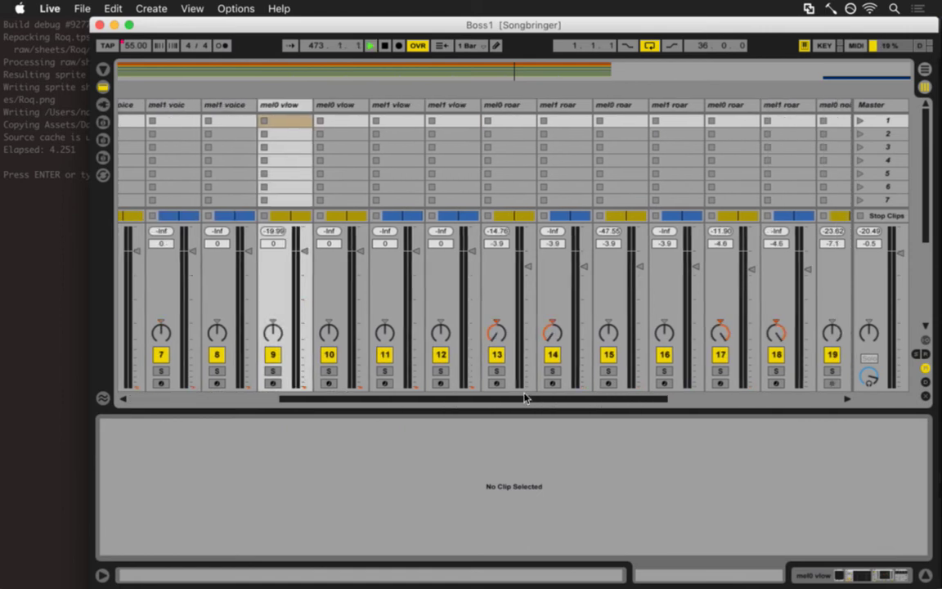
{"action": "key", "text": "space"}
{"action": "left_click", "coordinate": [497, 370]}
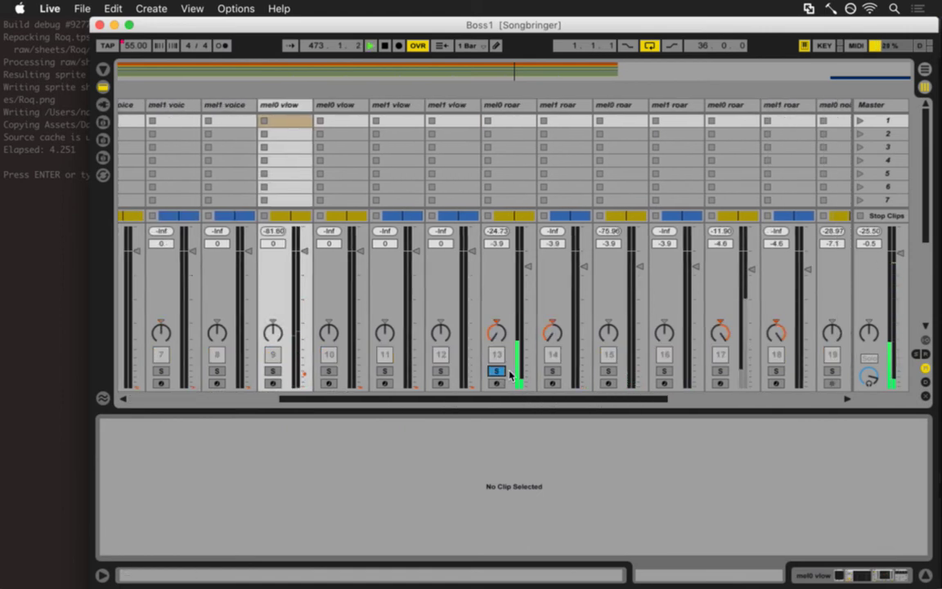
{"action": "key", "text": "space"}
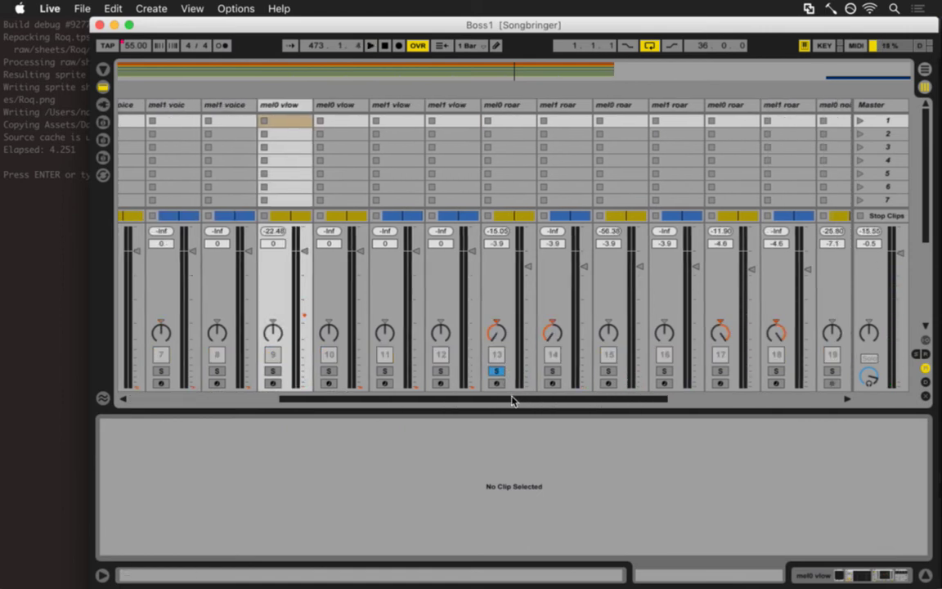
- Solo the bass0 track and listen to it from bar 473 in the G# section
{"action": "left_click_drag", "start_coordinate": [513, 400], "coordinate": [340, 396]}
{"action": "key", "text": "space"}
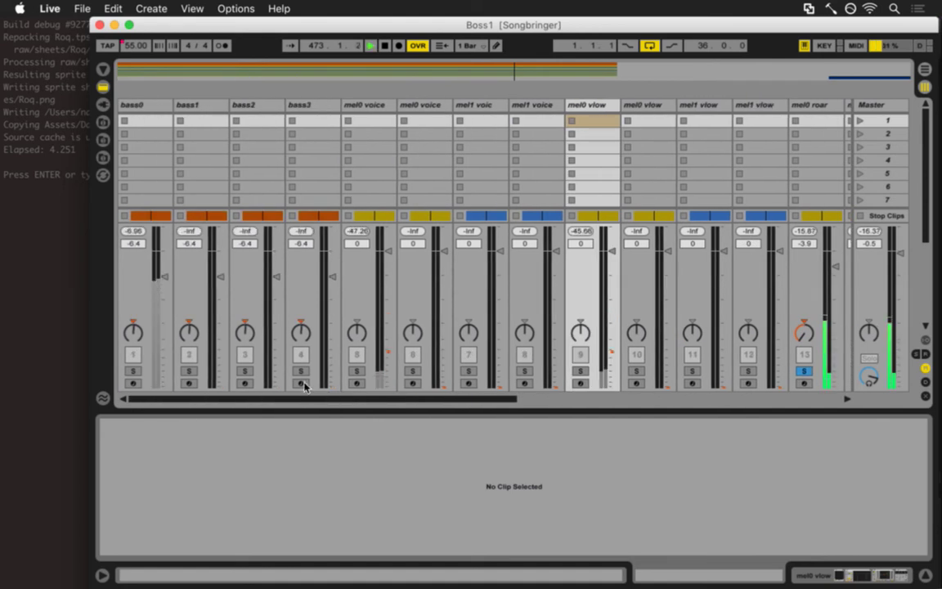
{"action": "left_click", "coordinate": [133, 371]}
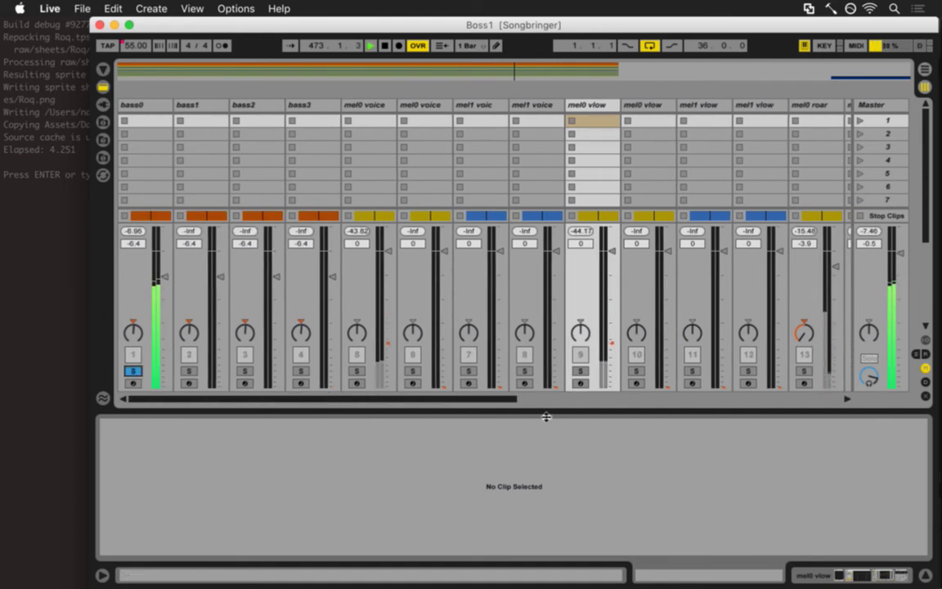
{"action": "left_click_drag", "start_coordinate": [498, 402], "coordinate": [435, 401]}
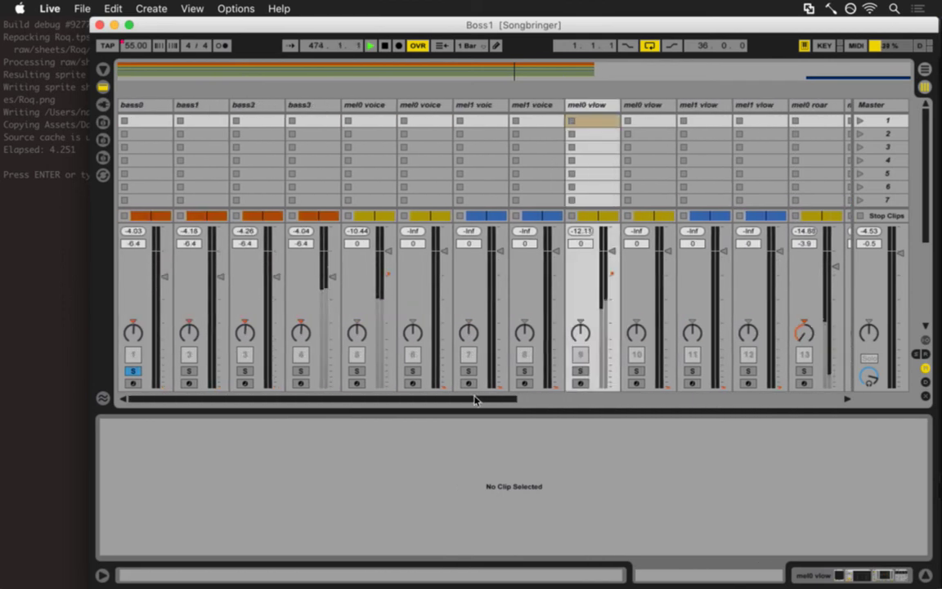
{"action": "key", "text": "Tab"}
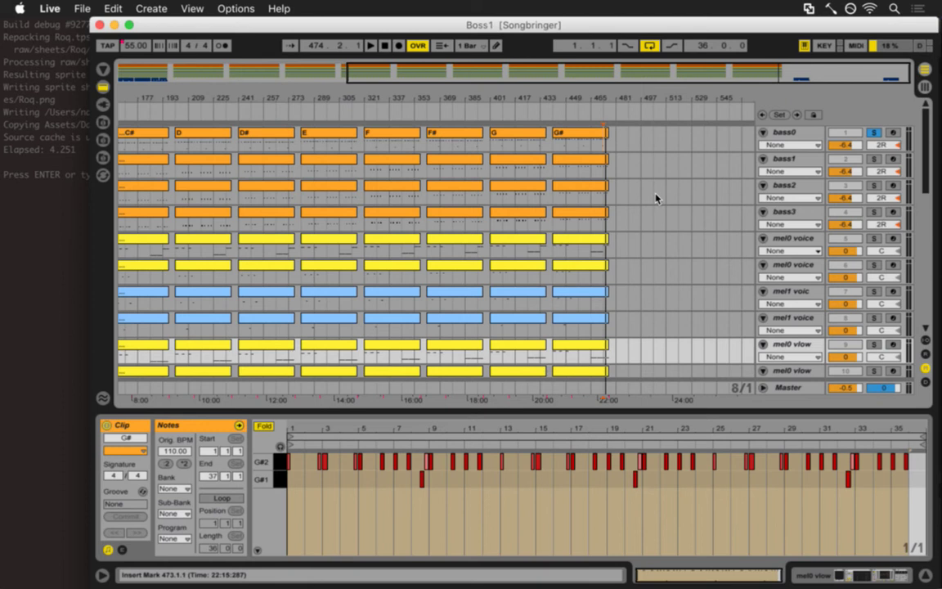
{"action": "key", "text": "Tab"}
{"action": "left_click", "coordinate": [169, 123]}
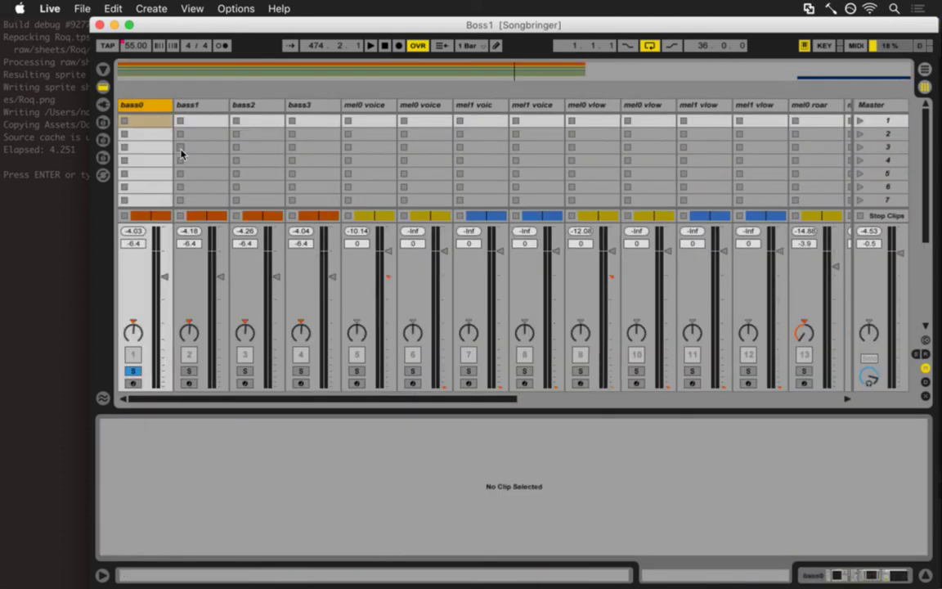
{"action": "key", "text": "space"}
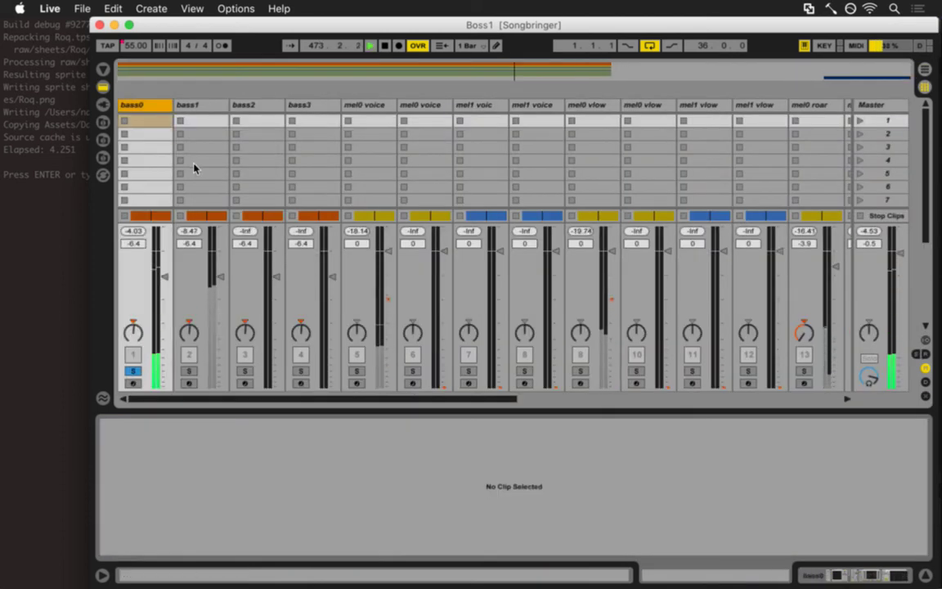
{"action": "key", "text": "Tab"}
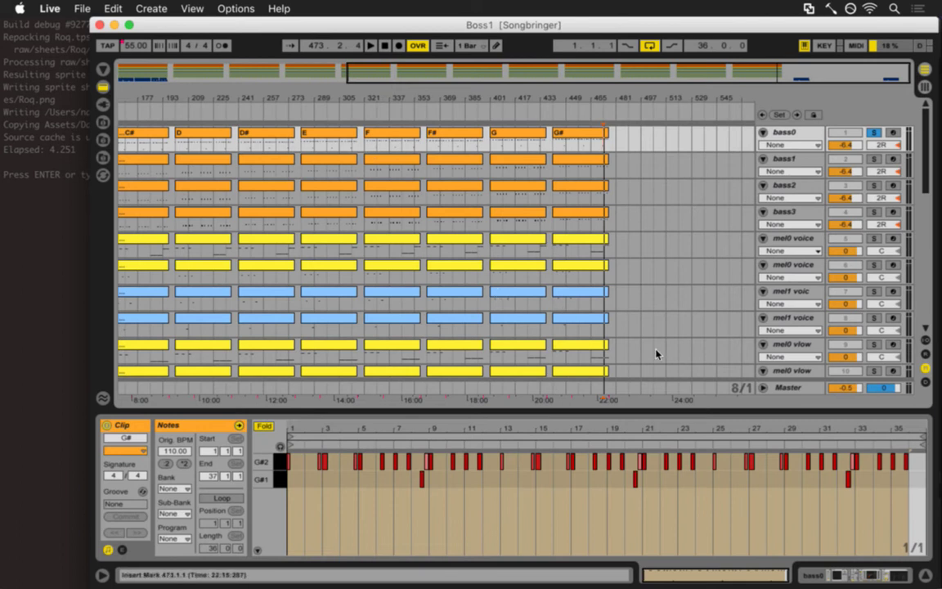
- Move the playback start to bar 33 in the A section and listen to the soloed bass0 track while checking its level
{"action": "left_click_drag", "start_coordinate": [151, 96], "coordinate": [351, 96]}
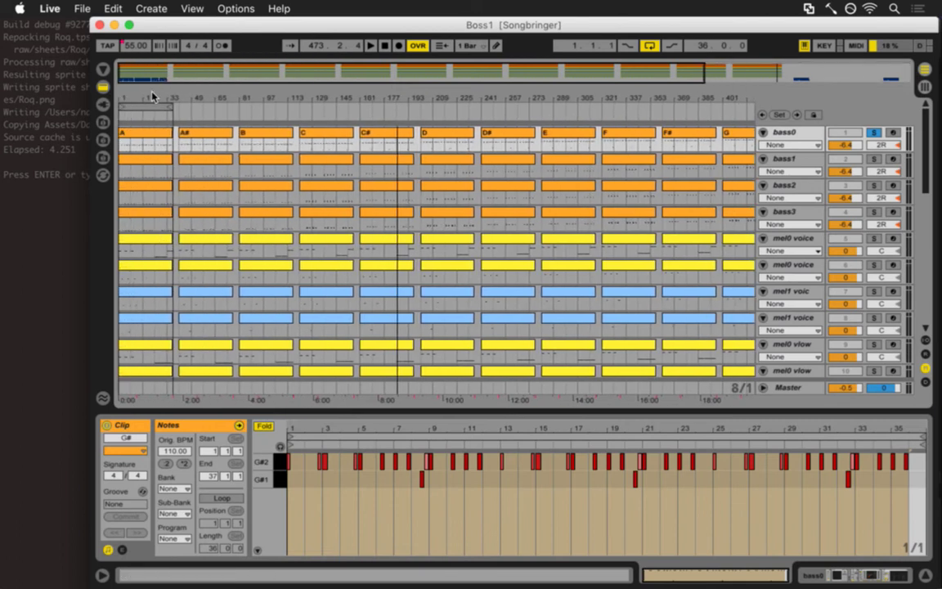
{"action": "left_click_drag", "start_coordinate": [426, 96], "coordinate": [211, 98]}
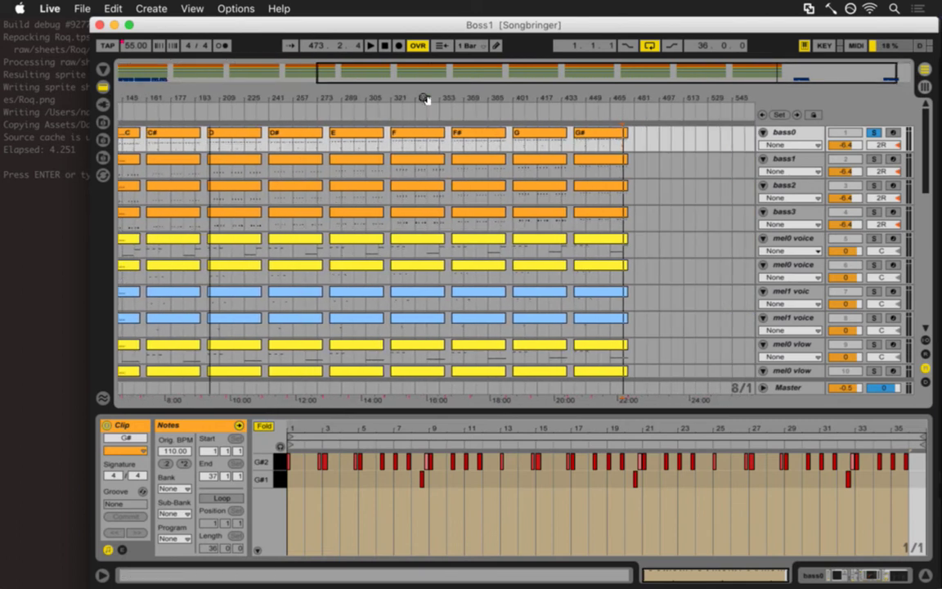
{"action": "scroll", "coordinate": [424, 99], "scroll_direction": "left", "scroll_amount": 5}
{"action": "left_click", "coordinate": [172, 150]}
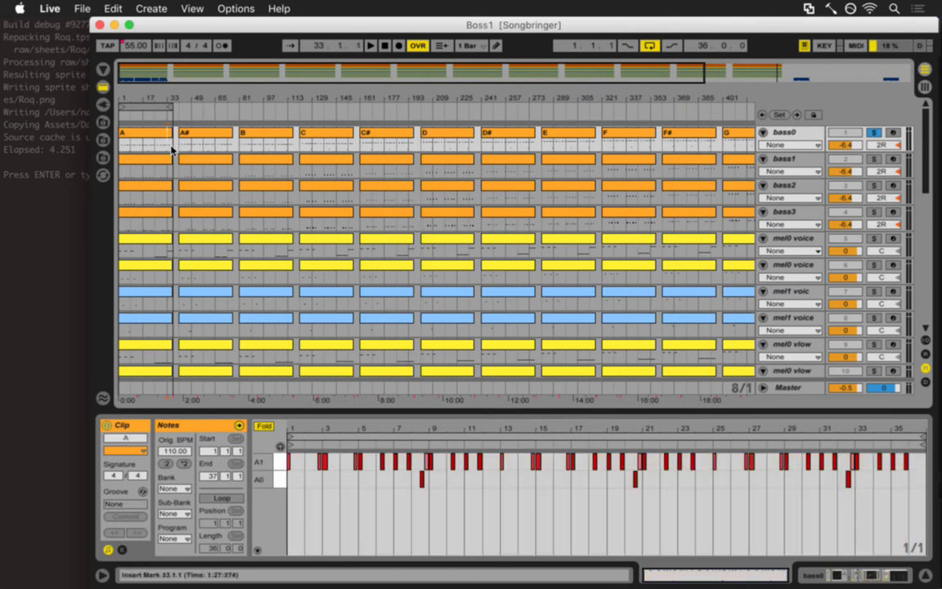
{"action": "key", "text": "Tab"}
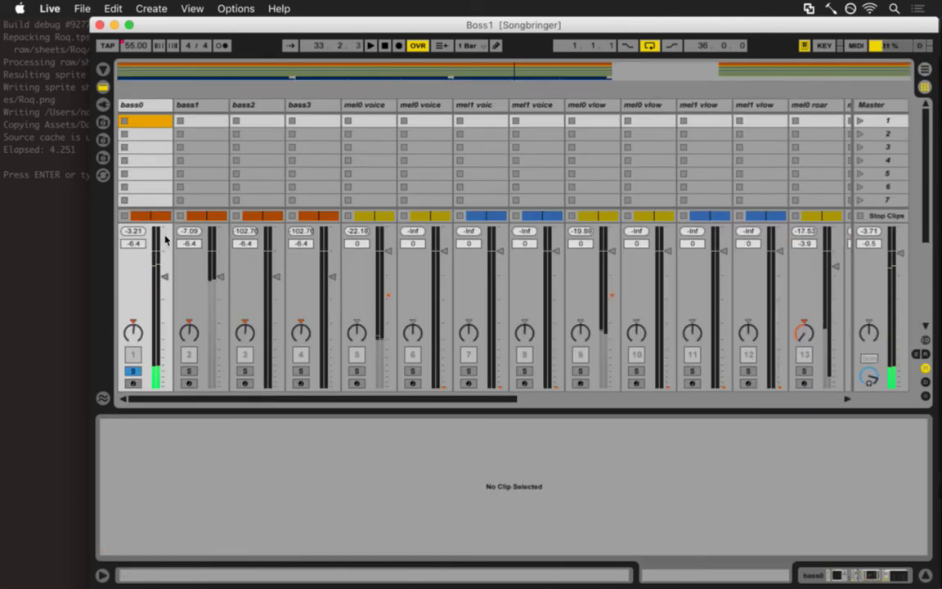
{"action": "key", "text": "space"}
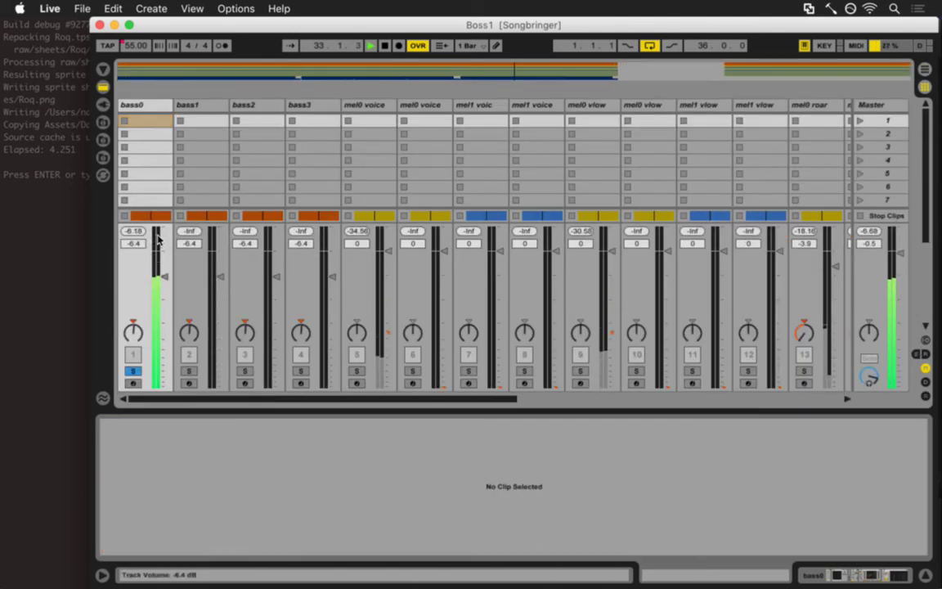
{"action": "key", "text": "space"}
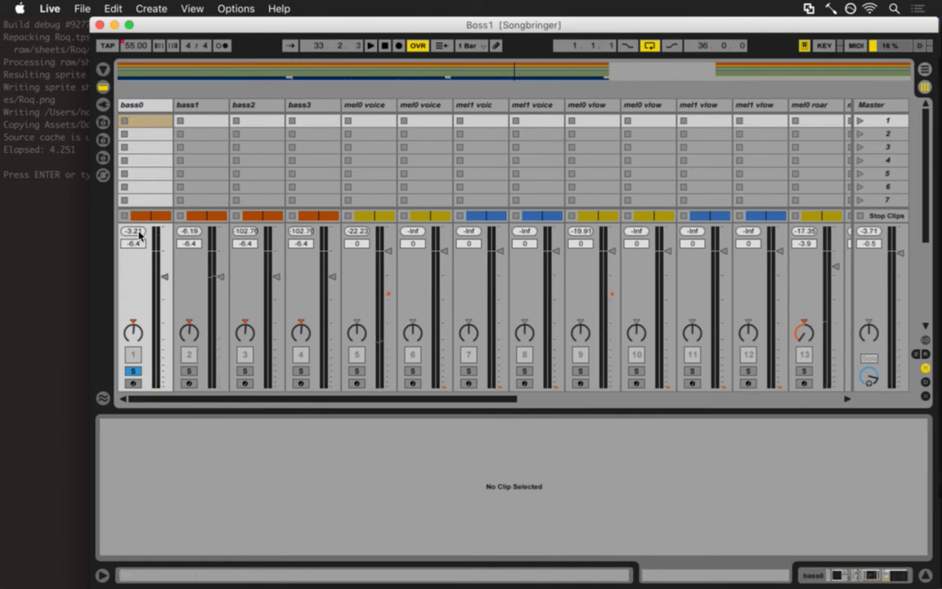
{"action": "key", "text": "space"}
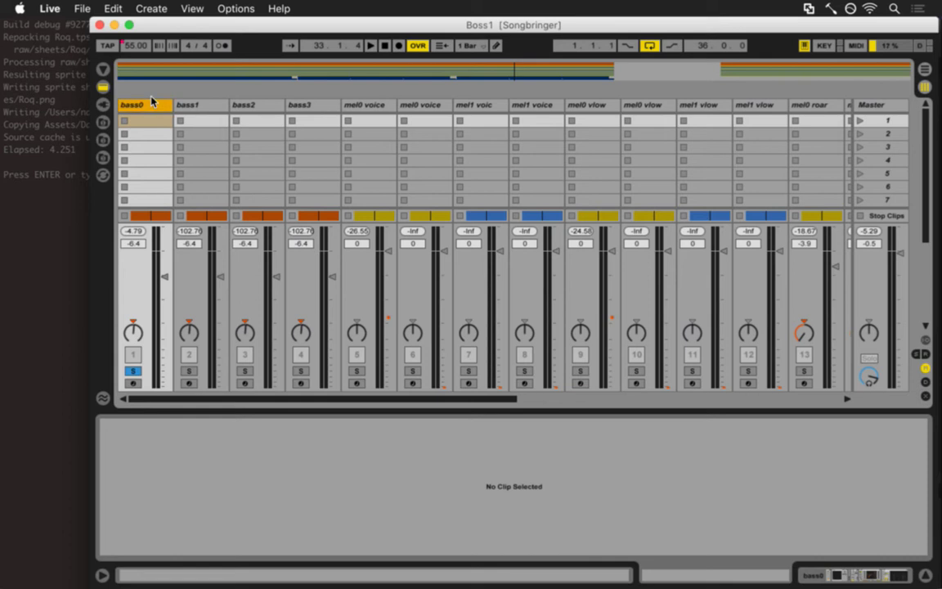
- Show bass0's device chain and place a copy of its Limiter between the Compressor and the Spectrum
{"action": "left_click", "coordinate": [154, 160]}
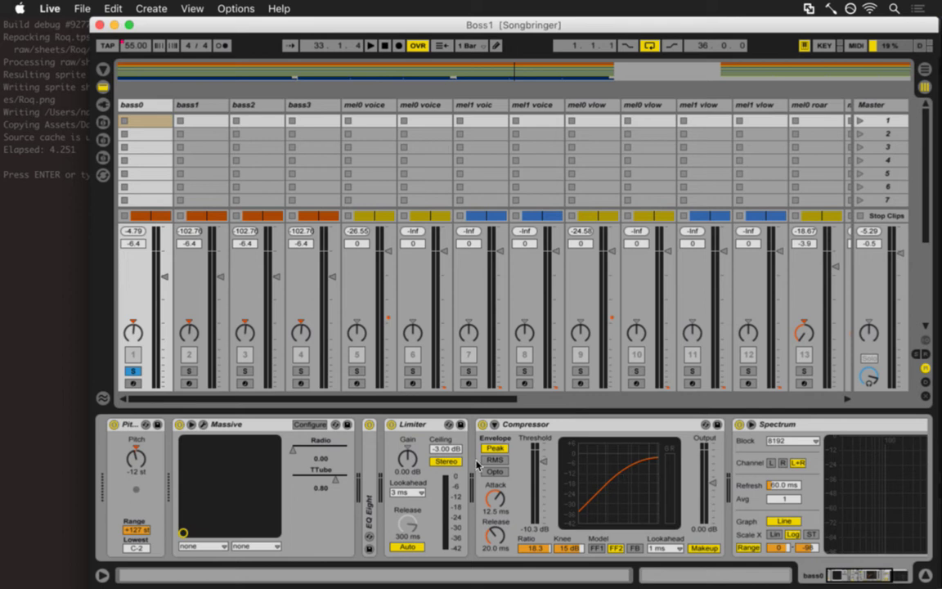
{"action": "left_click_drag", "start_coordinate": [412, 426], "coordinate": [750, 455]}
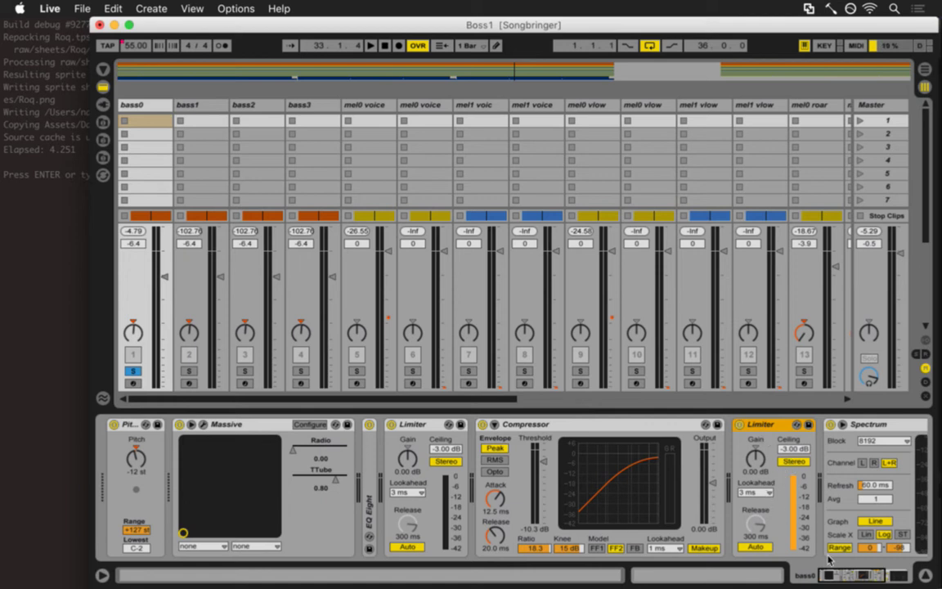
{"action": "left_click_drag", "start_coordinate": [870, 575], "coordinate": [903, 572]}
- Compare bass0 from bar 33 with the Limiter after the Compressor on and off, and leave that Limiter switched off
{"action": "key", "text": "space"}
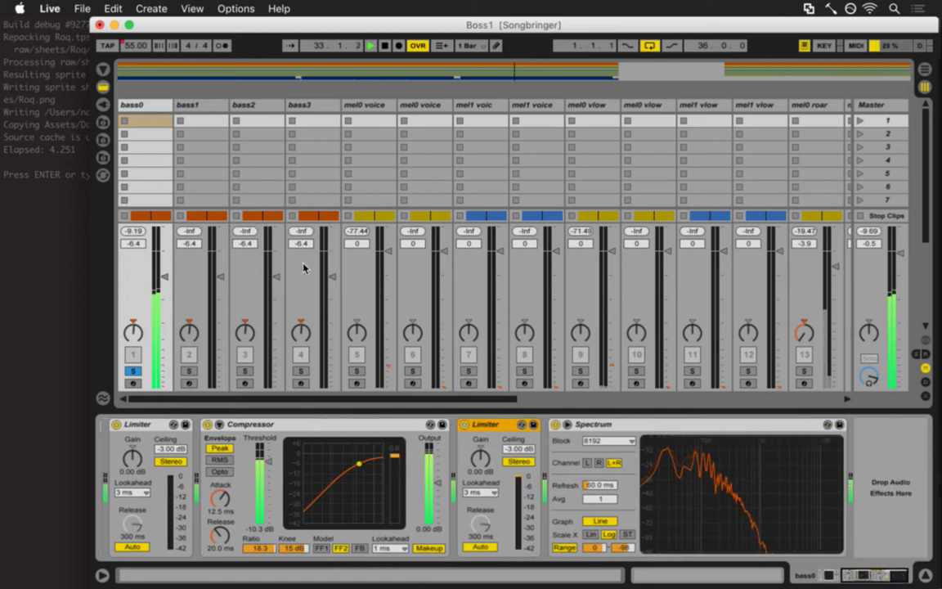
{"action": "key", "text": "space"}
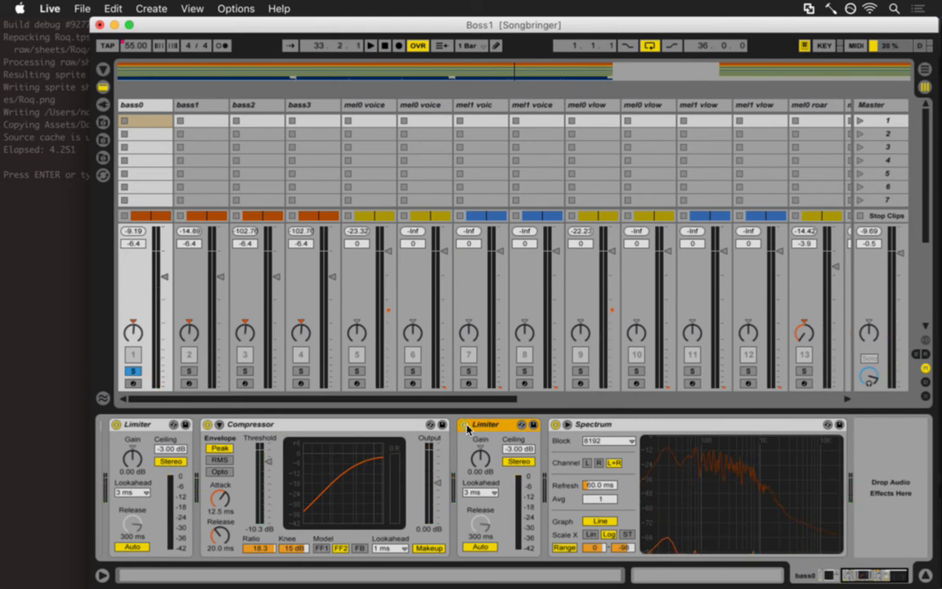
{"action": "left_click", "coordinate": [464, 424]}
{"action": "key", "text": "space"}
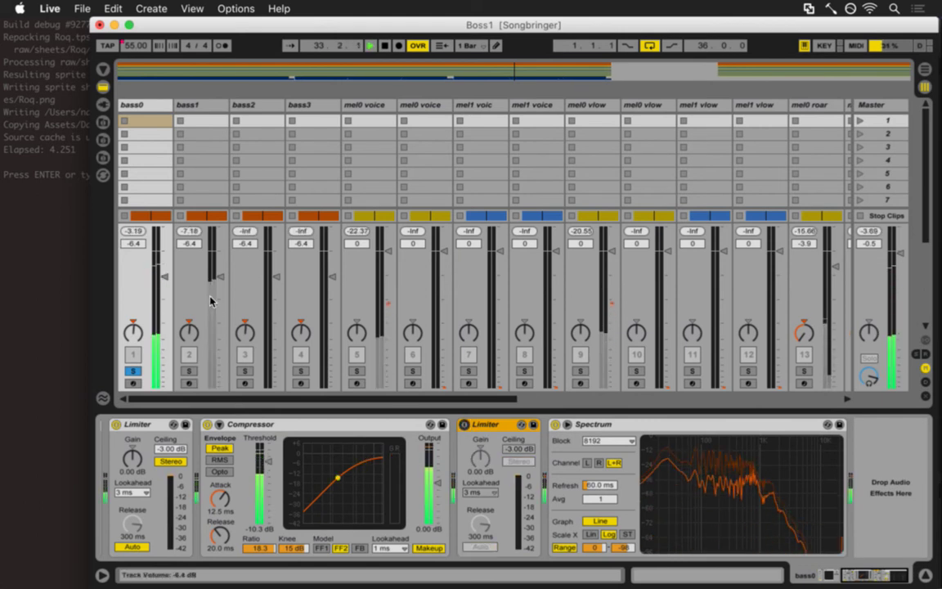
{"action": "key", "text": "space"}
{"action": "left_click", "coordinate": [464, 425]}
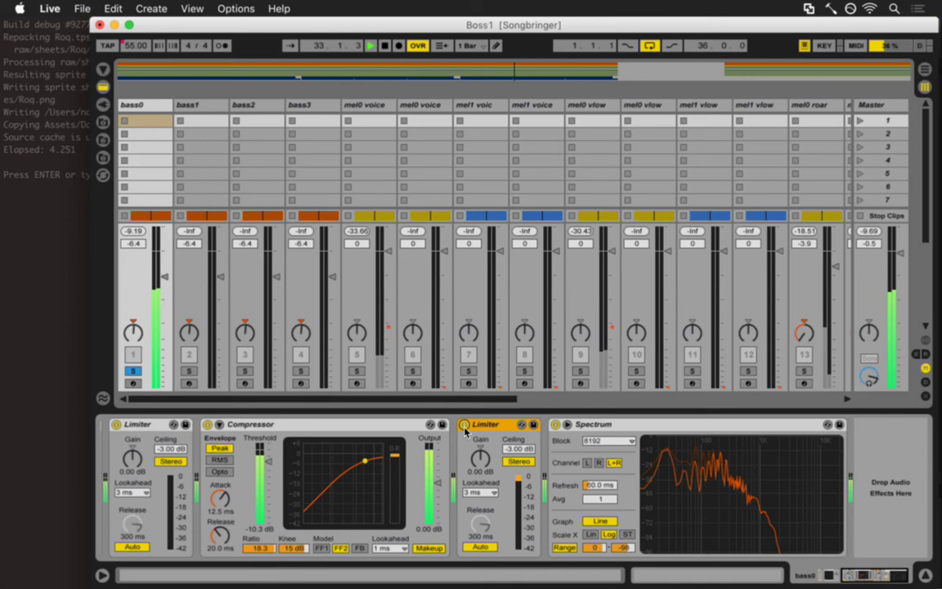
{"action": "key", "text": "space"}
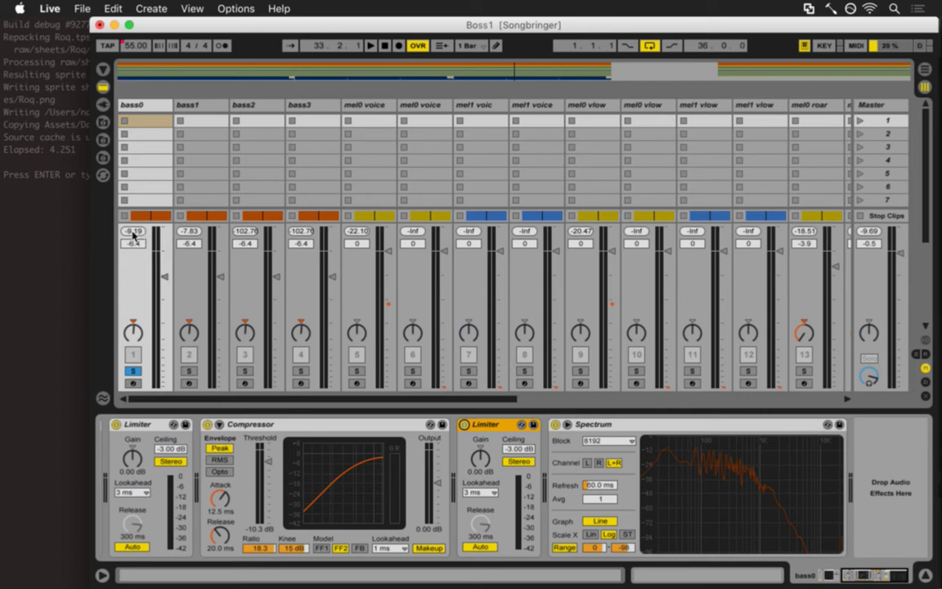
{"action": "left_click", "coordinate": [464, 425]}
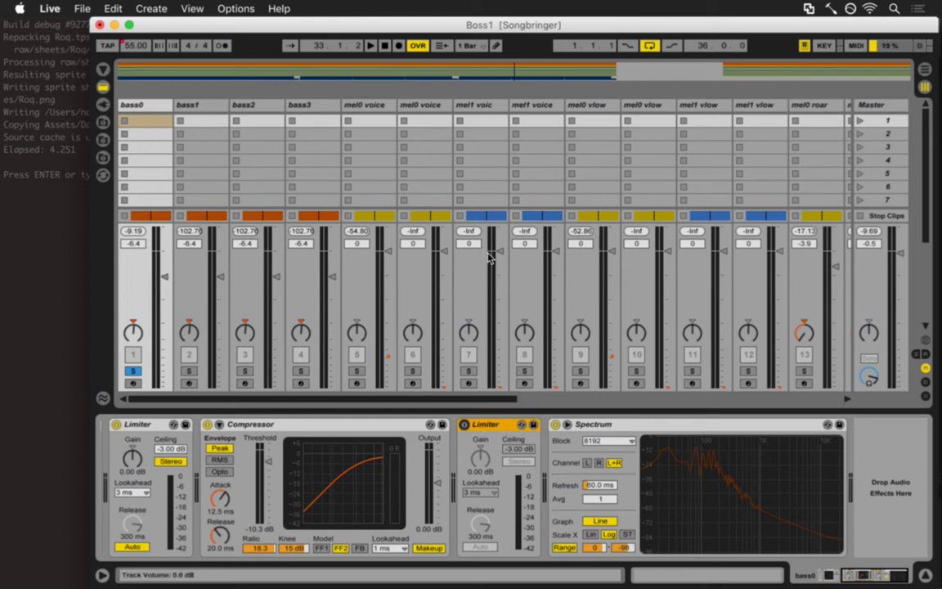
- Listen to bass0 from bar 33 again while toggling the Limiter after the Compressor, and leave that Limiter switched on
{"action": "left_click", "coordinate": [464, 424]}
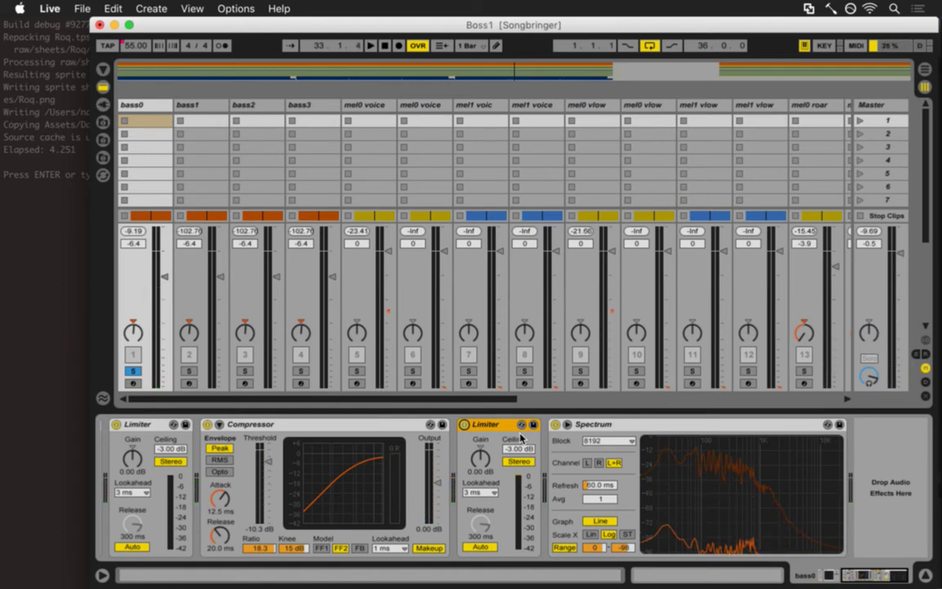
{"action": "mouse_move", "coordinate": [712, 535]}
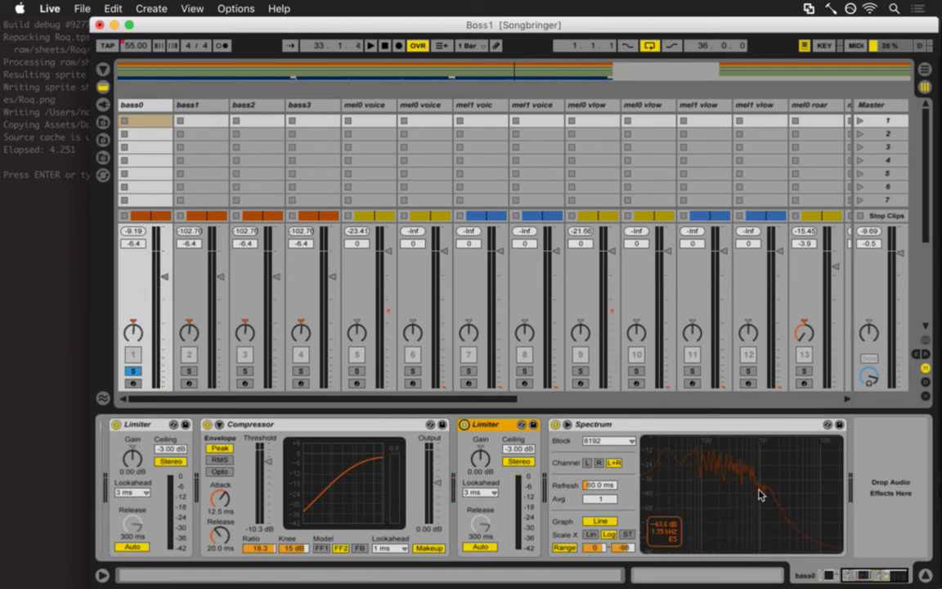
{"action": "key", "text": "space"}
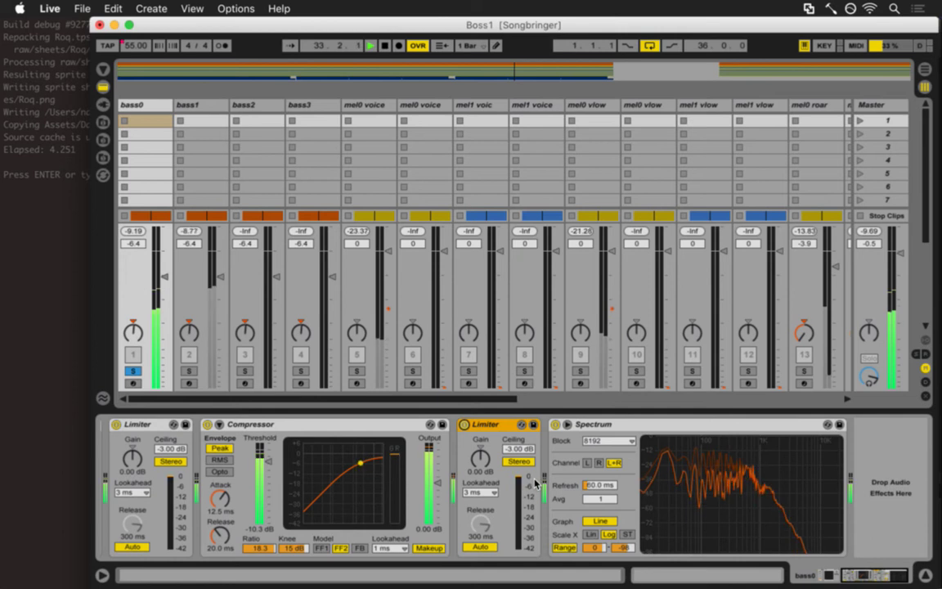
{"action": "left_click", "coordinate": [463, 425]}
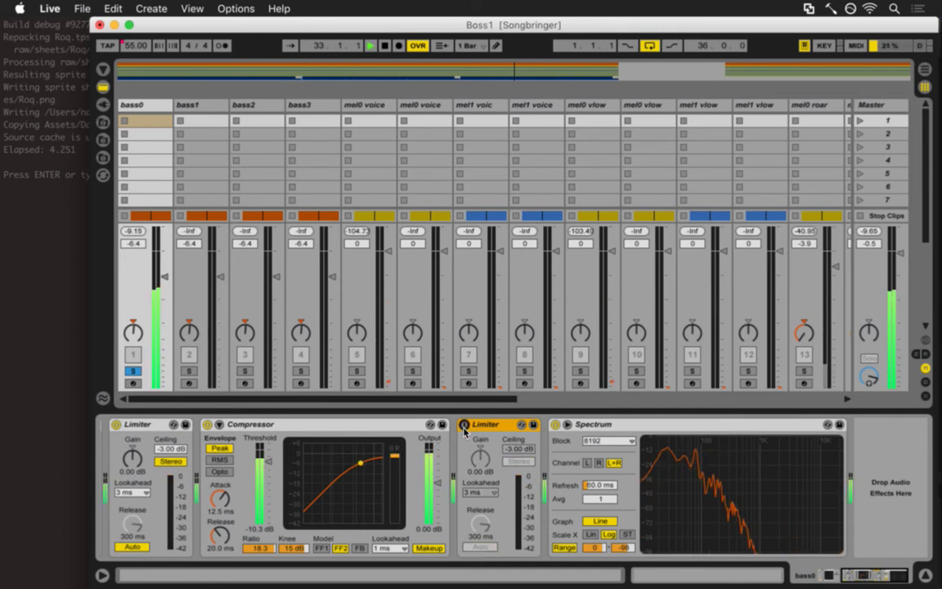
{"action": "key", "text": "space"}
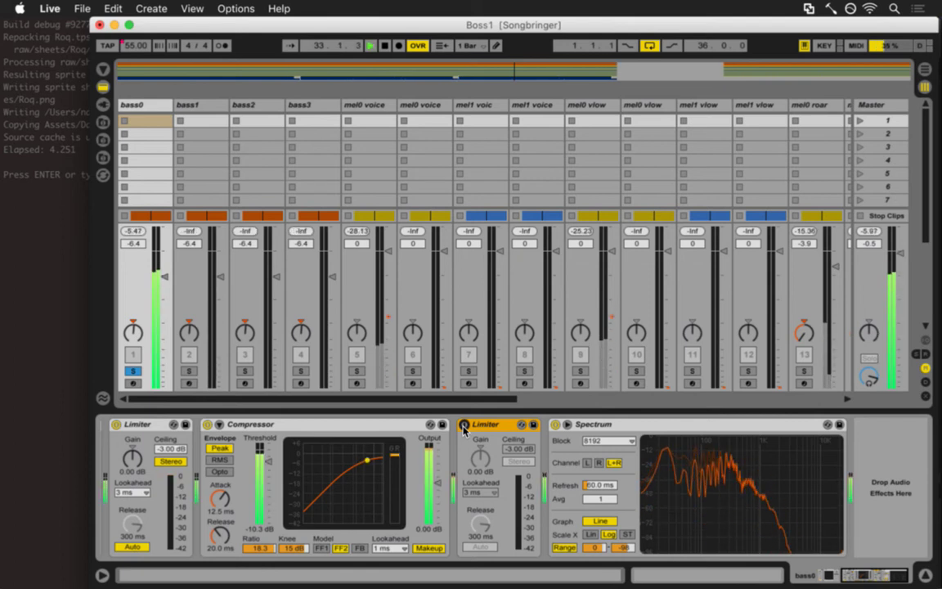
{"action": "key", "text": "space"}
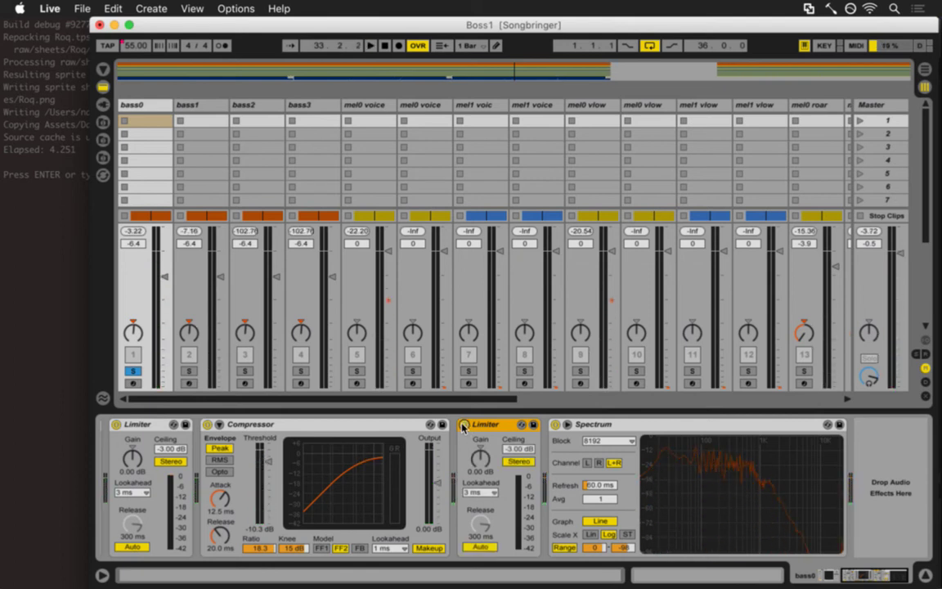
- Set the ceiling of bass0's Limiter after the Compressor to 0.00 dB and compare playback with it off and on, leaving it on
{"action": "left_click", "coordinate": [464, 425]}
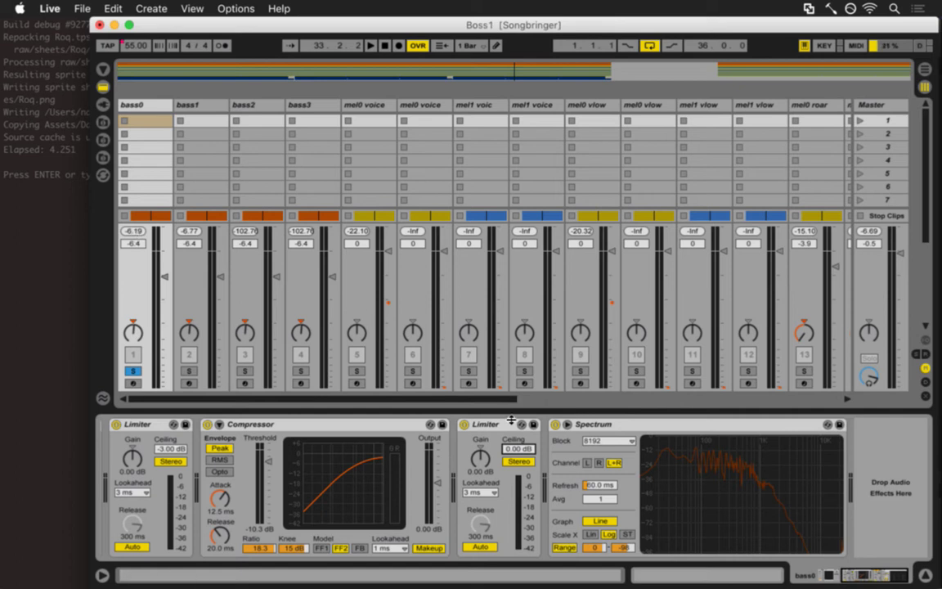
{"action": "left_click", "coordinate": [464, 424]}
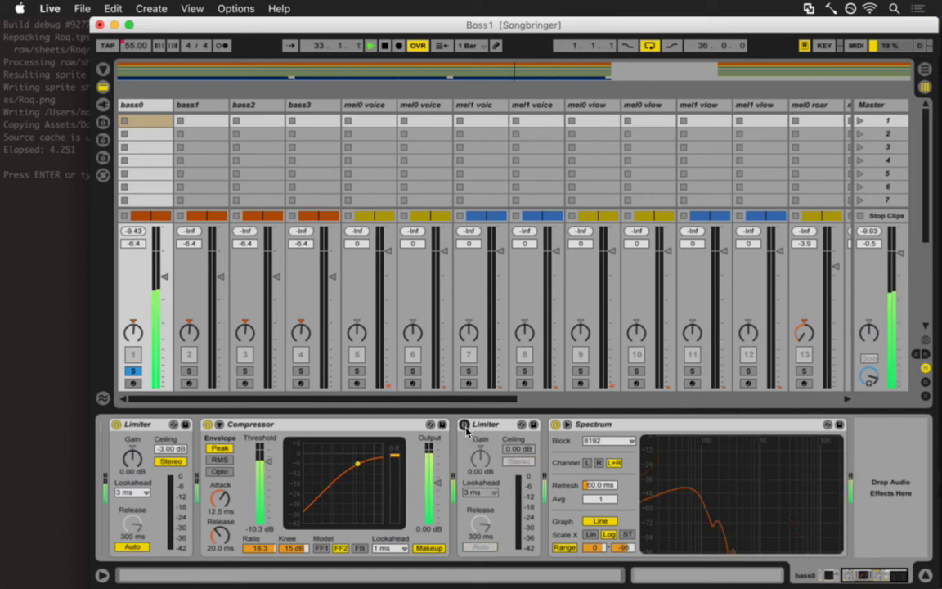
{"action": "left_click", "coordinate": [465, 426]}
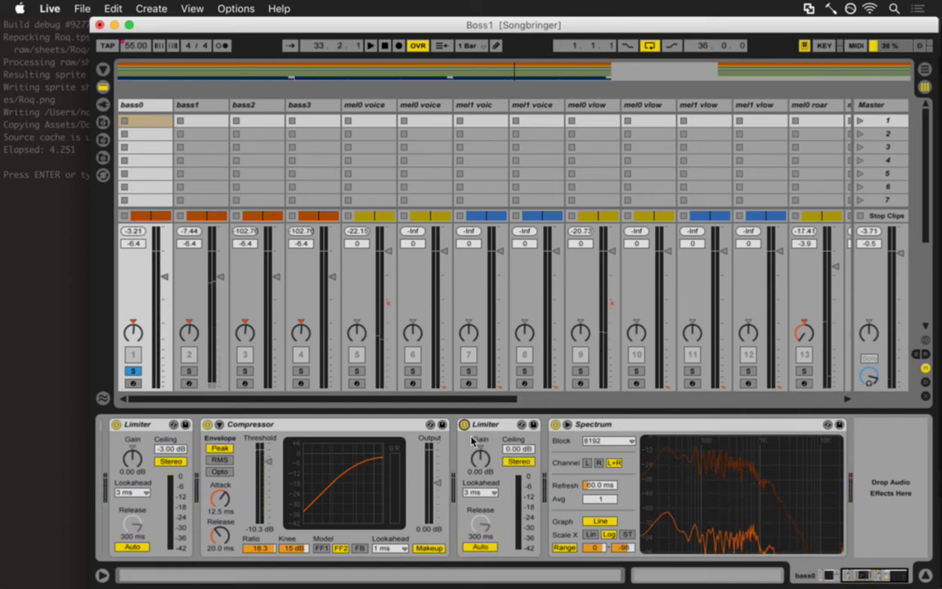
{"action": "key", "text": "space"}
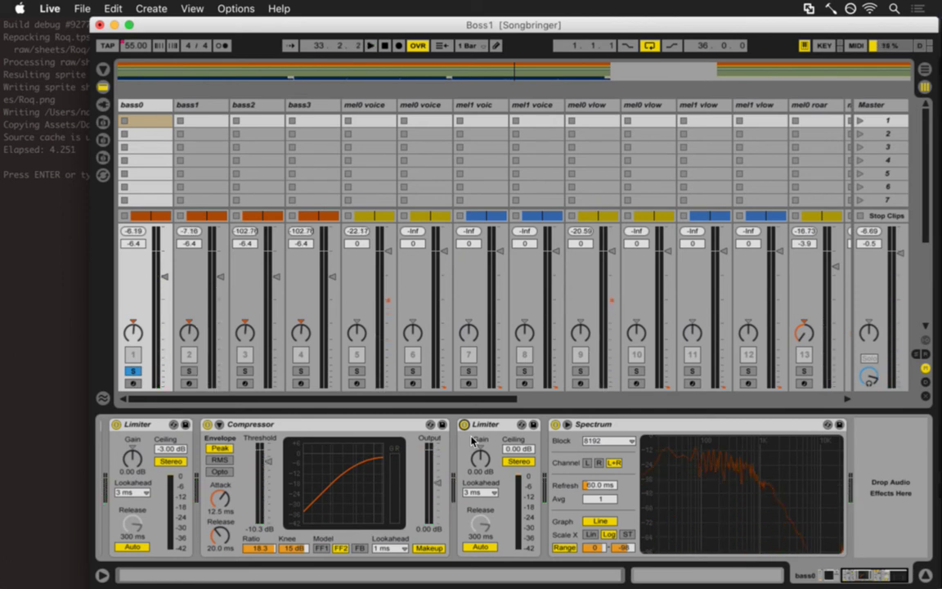
- Copy bass0's Limiter after the Compressor to the bass1 track and place it between the Compressor and the Spectrum
{"action": "left_click", "coordinate": [484, 425]}
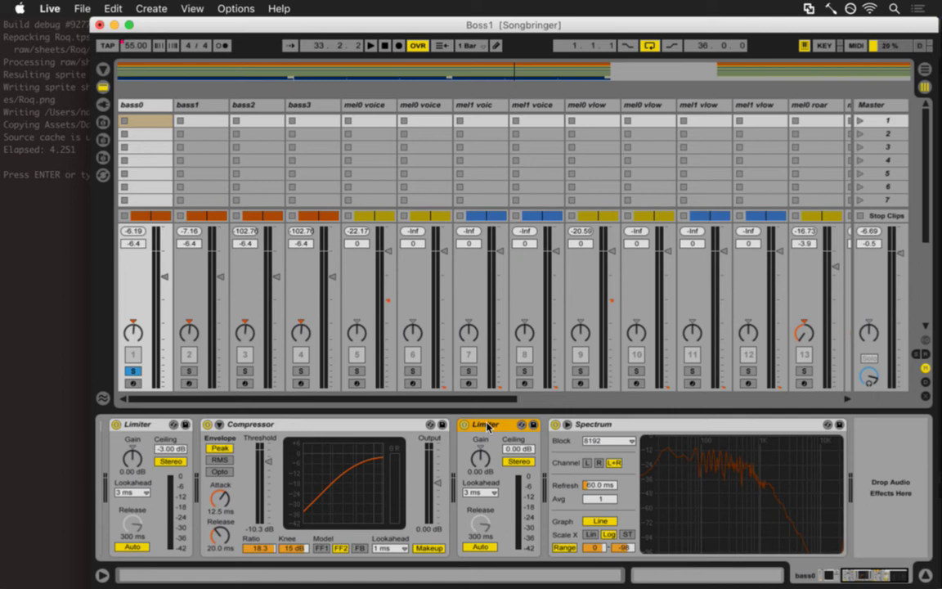
{"action": "left_click", "coordinate": [211, 108]}
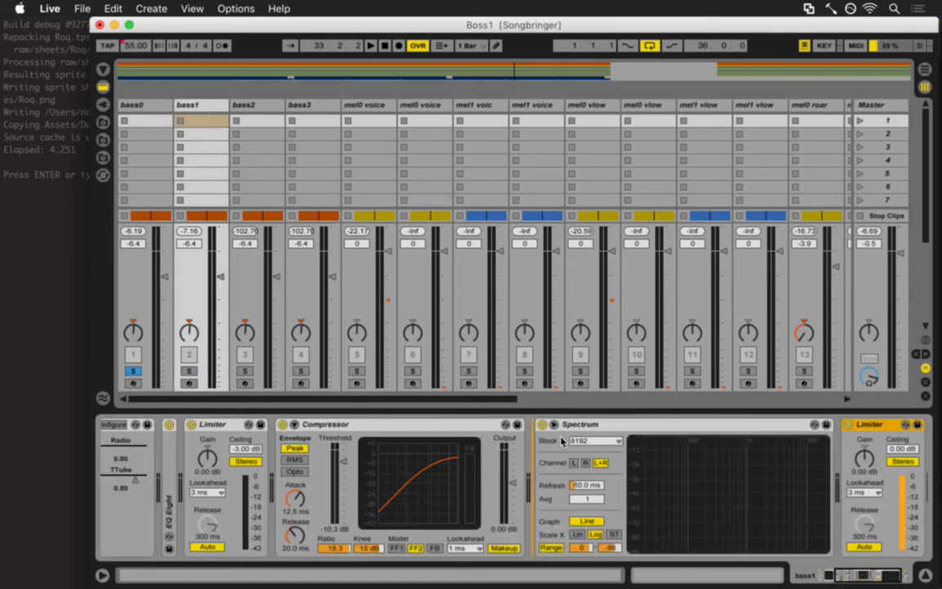
{"action": "left_click_drag", "start_coordinate": [562, 441], "coordinate": [561, 438]}
- Add the copied Limiter to the bass2 track and move it between the Compressor and the Spectrum
{"action": "left_click", "coordinate": [253, 106]}
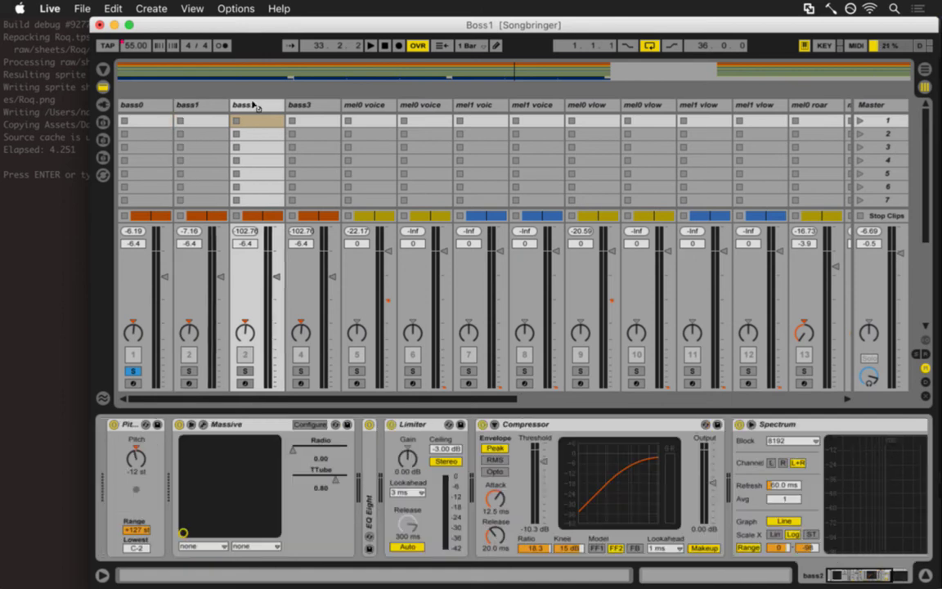
{"action": "left_click", "coordinate": [261, 104]}
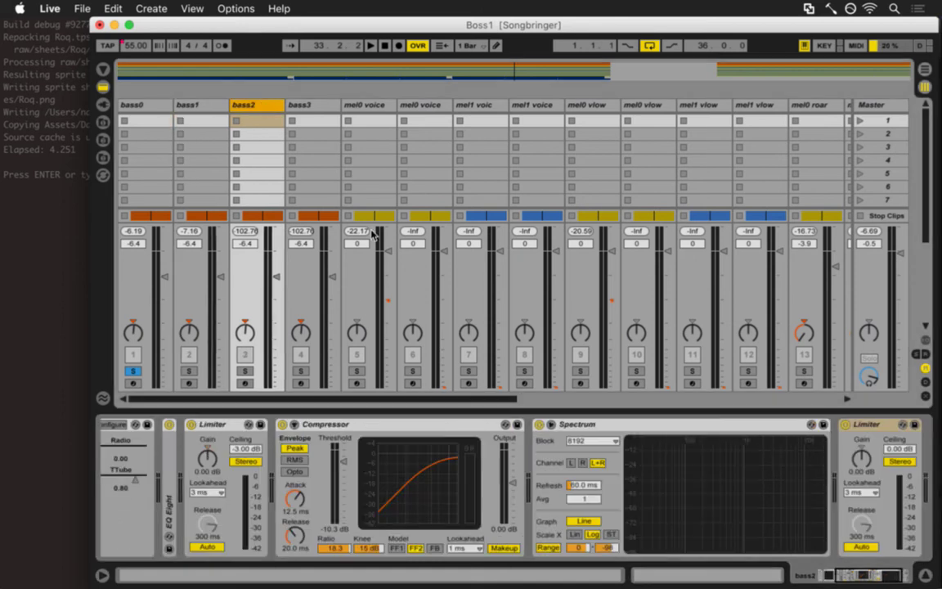
{"action": "left_click", "coordinate": [889, 427]}
{"action": "left_click_drag", "start_coordinate": [559, 417], "coordinate": [552, 428]}
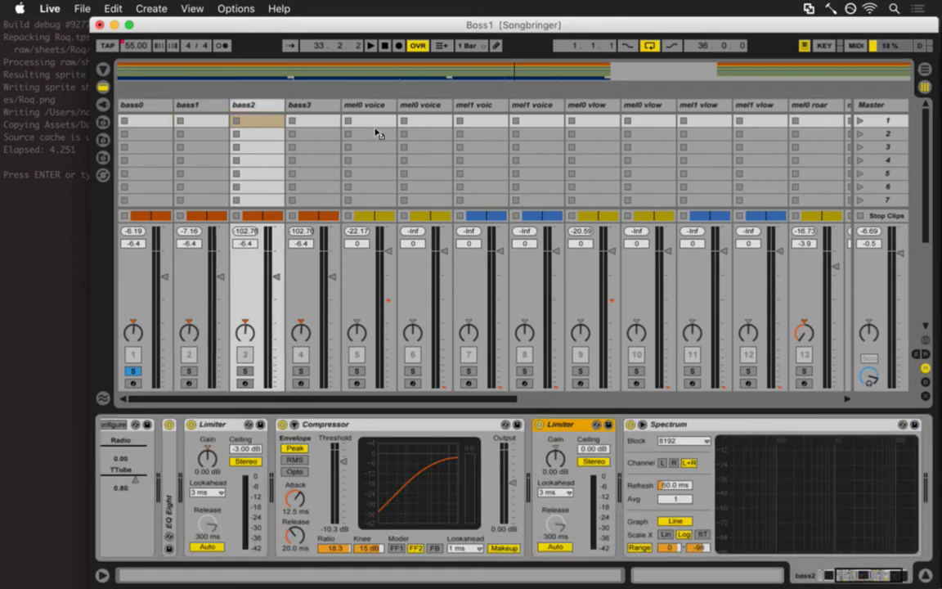
- Add the copied Limiter to the bass3 track and move it between the Compressor and the Spectrum
{"action": "left_click", "coordinate": [323, 120]}
{"action": "left_click", "coordinate": [320, 111]}
{"action": "key", "text": "super+v"}
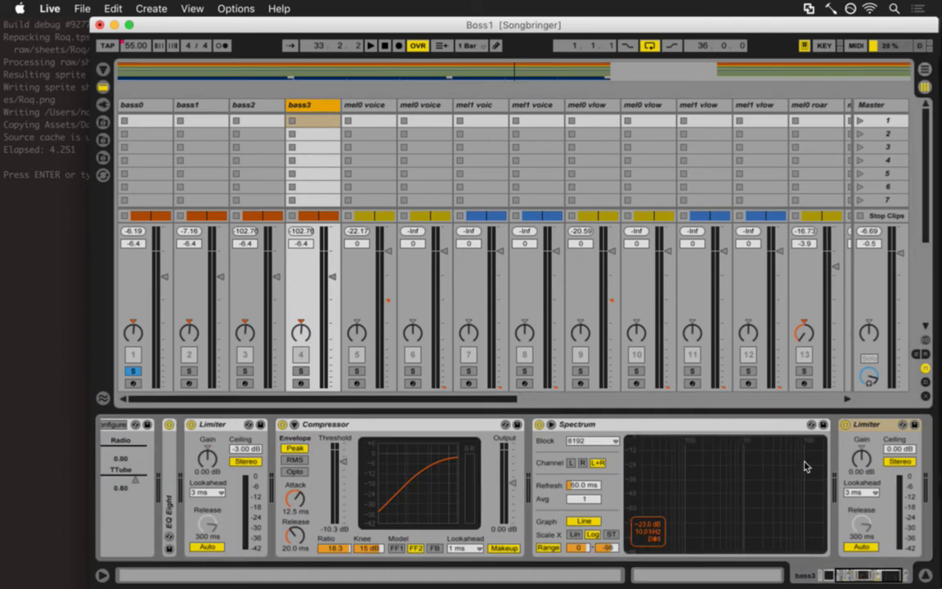
{"action": "left_click_drag", "start_coordinate": [854, 424], "coordinate": [577, 432]}
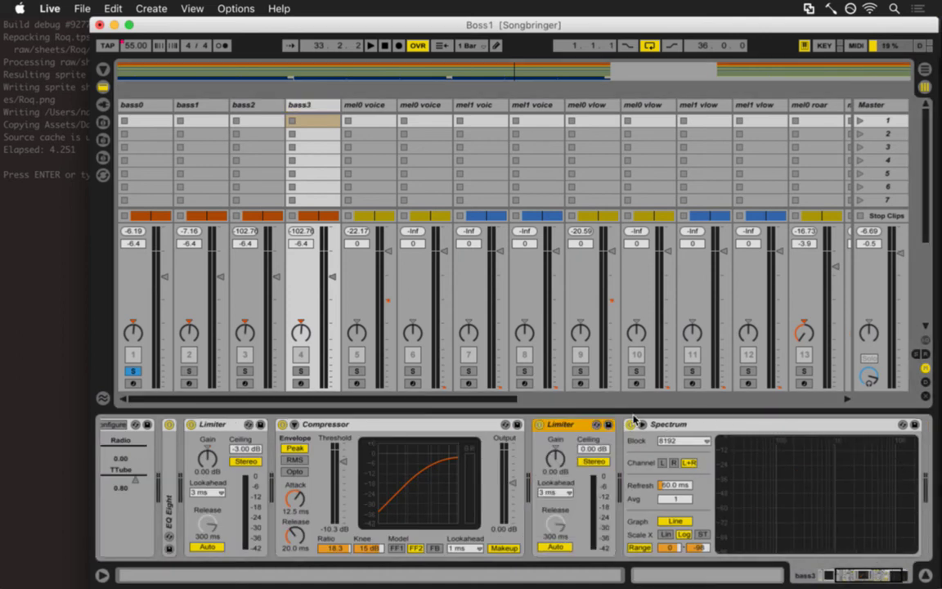
- Unsolo bass0, play the full mix from bar 473 in the G# section and check the track levels in the mixer
{"action": "left_click", "coordinate": [137, 372]}
{"action": "key", "text": "Tab"}
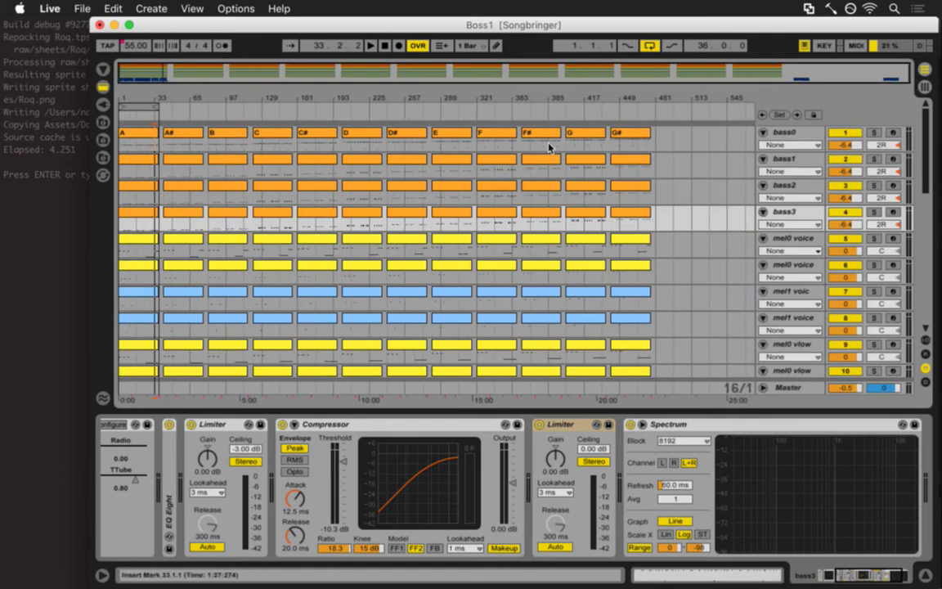
{"action": "left_click", "coordinate": [640, 148]}
{"action": "left_click_drag", "start_coordinate": [648, 100], "coordinate": [648, 112]}
{"action": "key", "text": "space"}
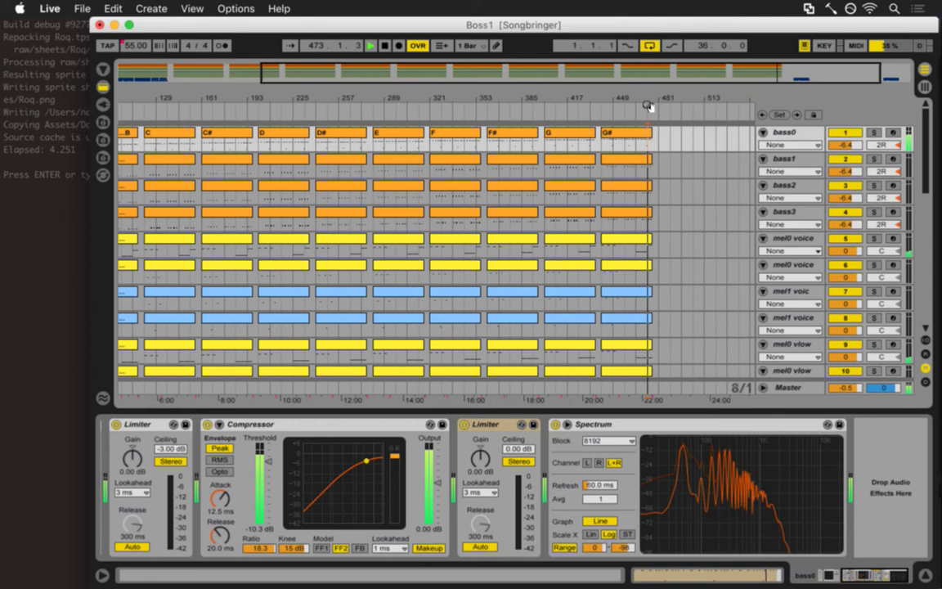
{"action": "key", "text": "Tab"}
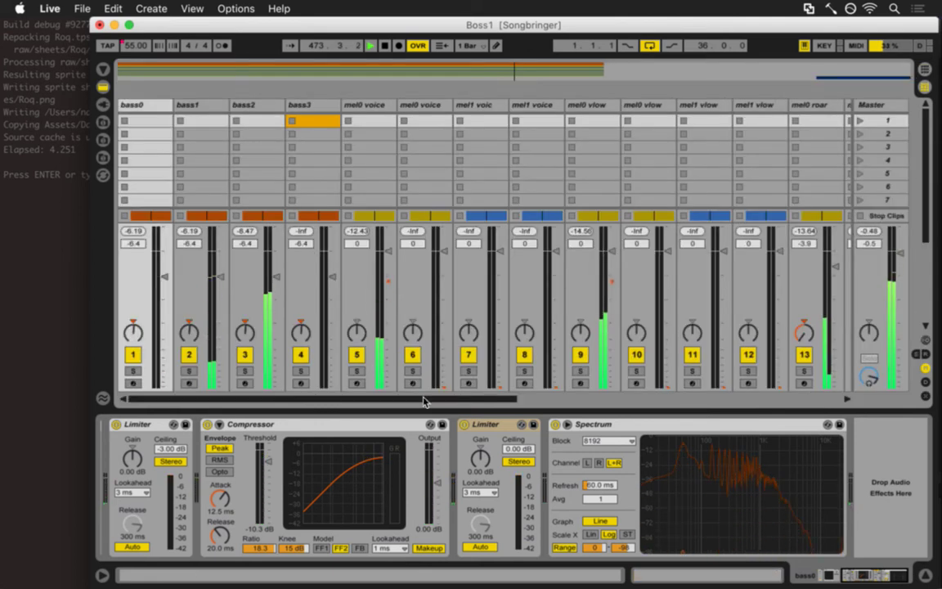
{"action": "key", "text": "space"}
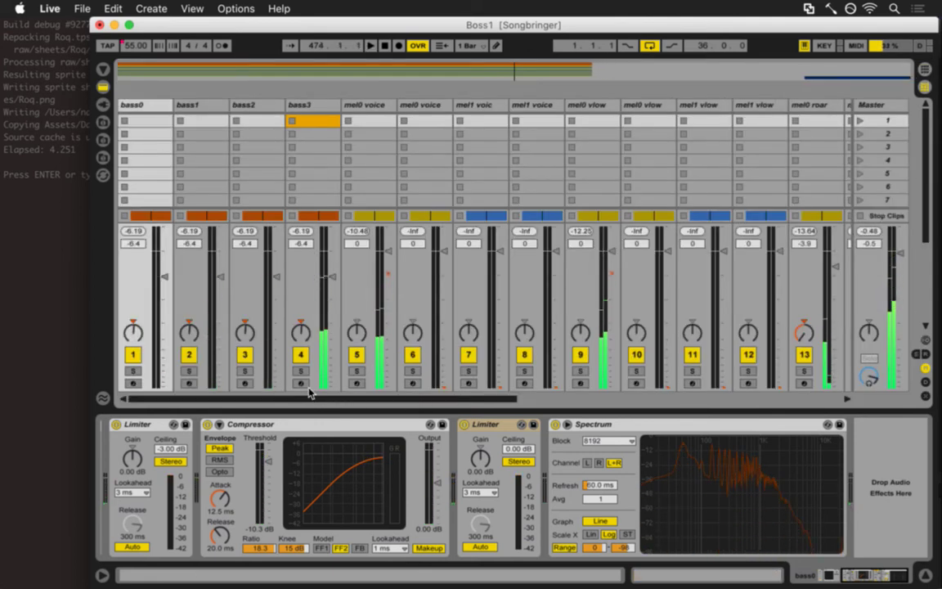
- Solo bass0, bass1, bass2 and bass3 together and listen from bar 473 while checking their peak levels
{"action": "left_click", "coordinate": [301, 371]}
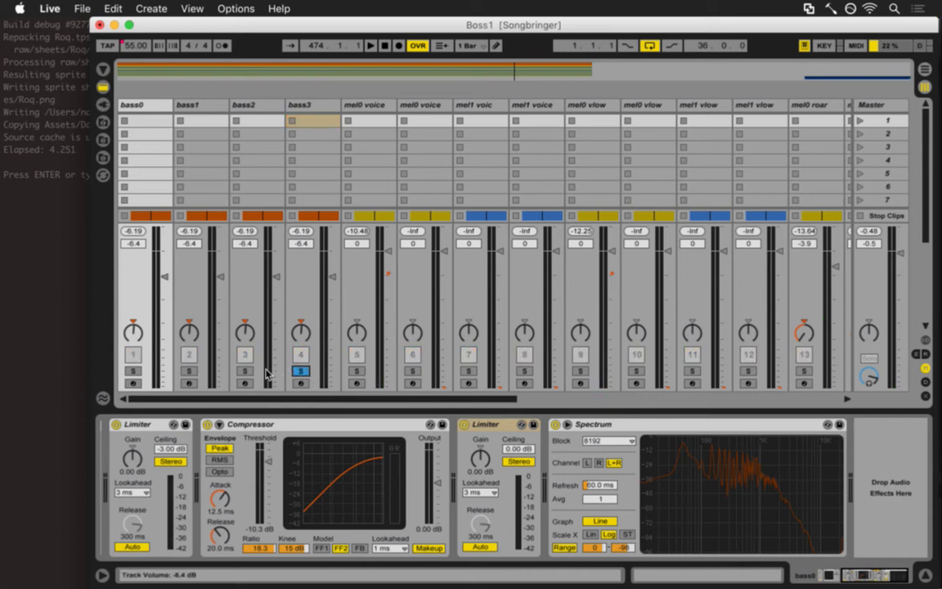
{"action": "left_click", "coordinate": [245, 370]}
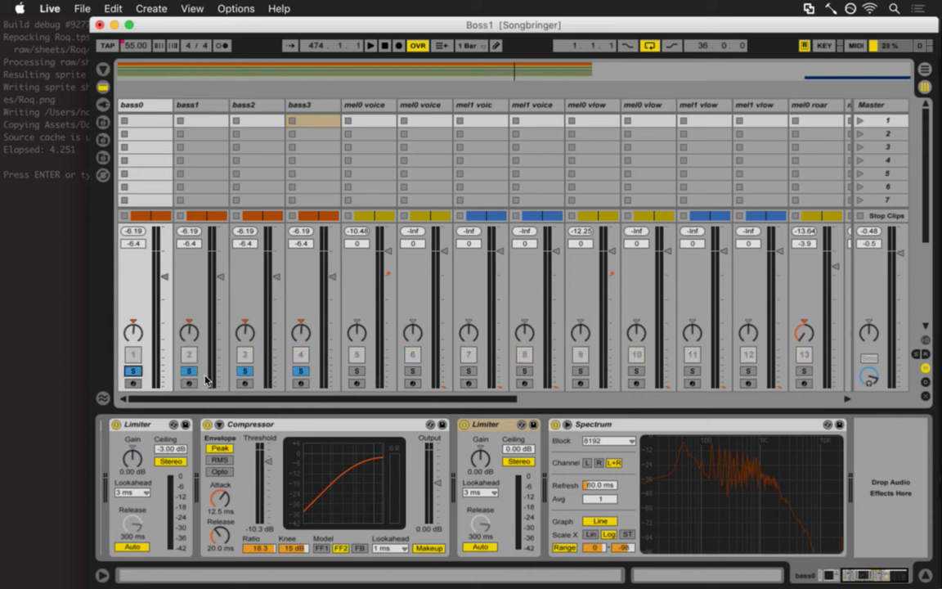
{"action": "key", "text": "space"}
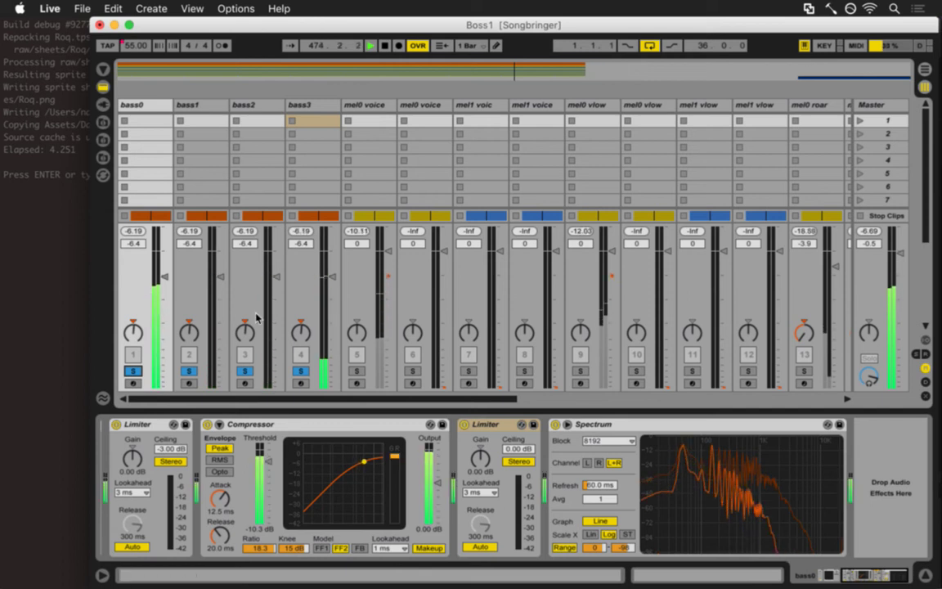
{"action": "key", "text": "space"}
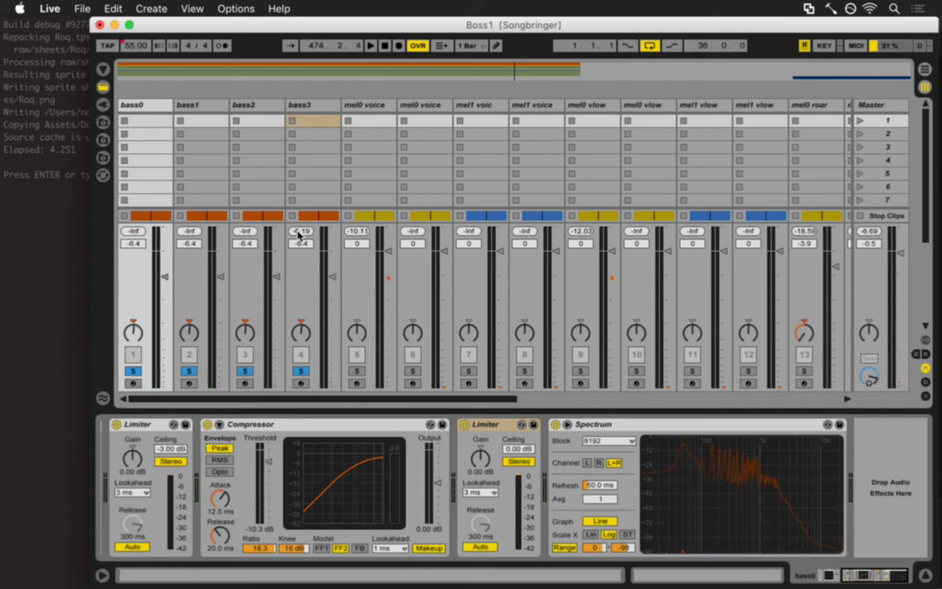
{"action": "key", "text": "space"}
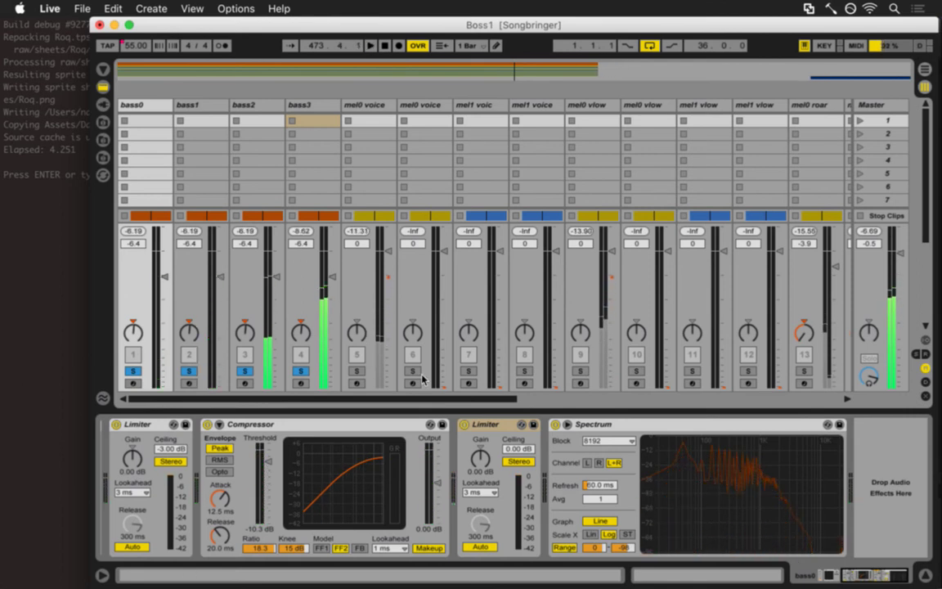
{"action": "key", "text": "space"}
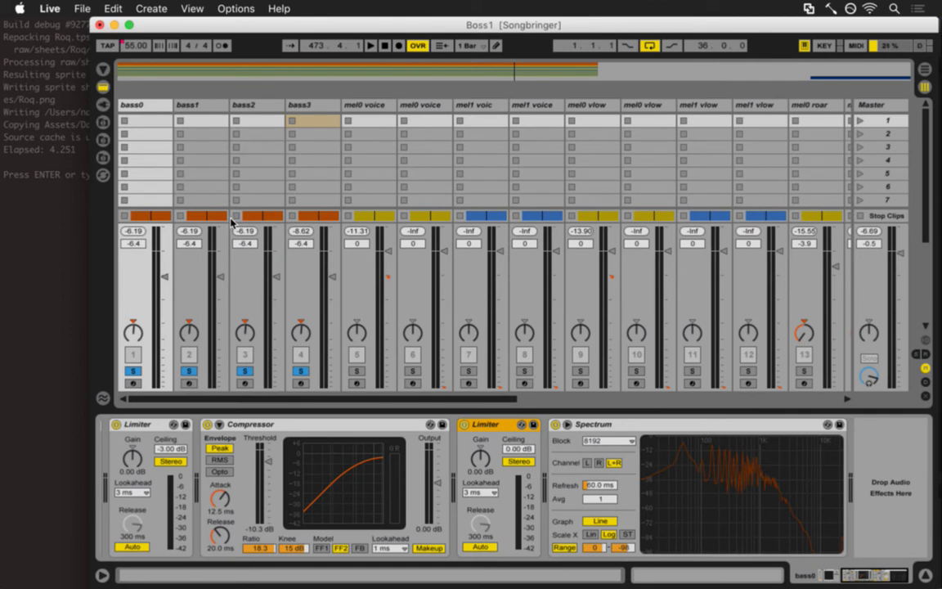
- Set the ceiling of bass2's Limiter after the Compressor to -1.69 dB and listen to the soloed bass tracks from bar 473
{"action": "left_click", "coordinate": [254, 106]}
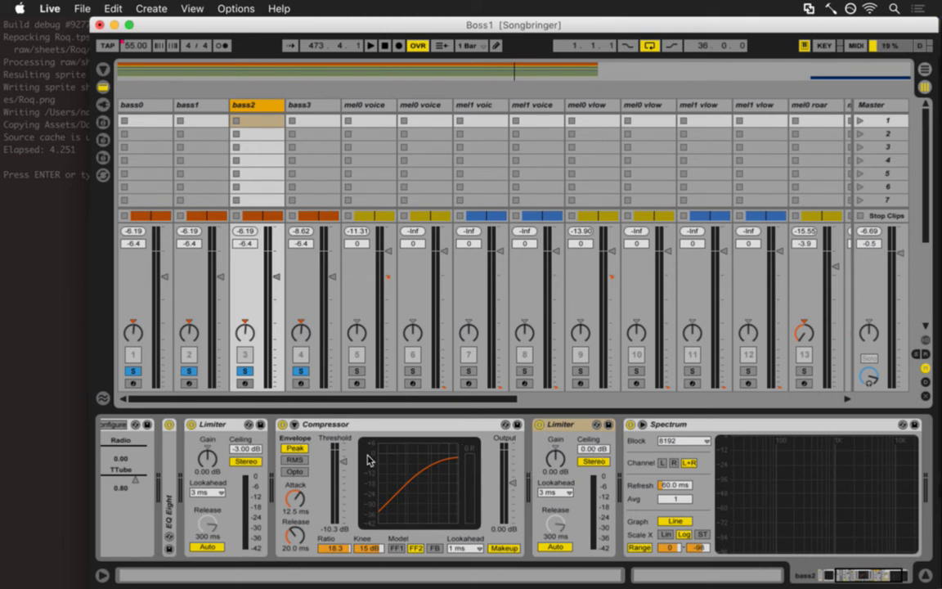
{"action": "left_click_drag", "start_coordinate": [597, 447], "coordinate": [597, 452]}
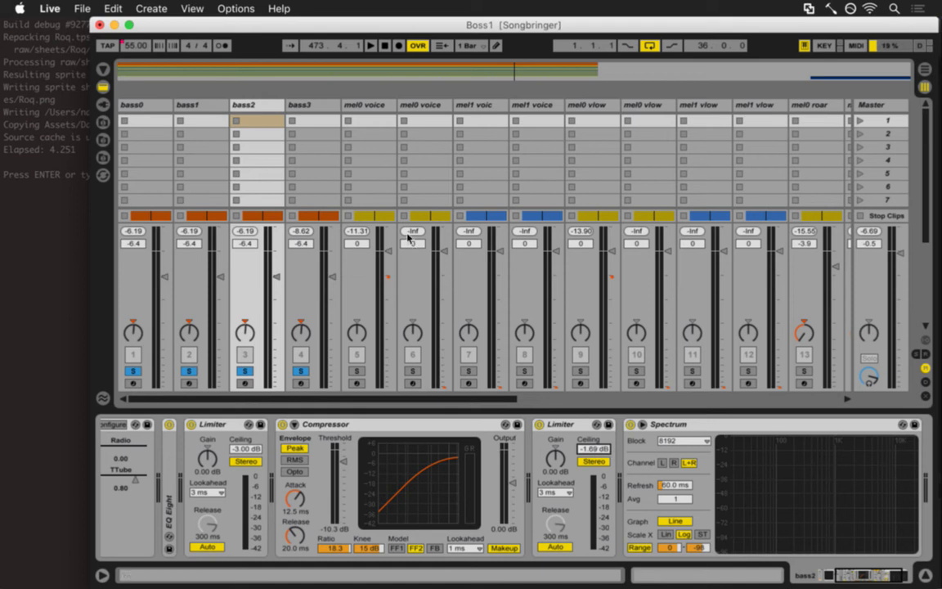
{"action": "key", "text": "space"}
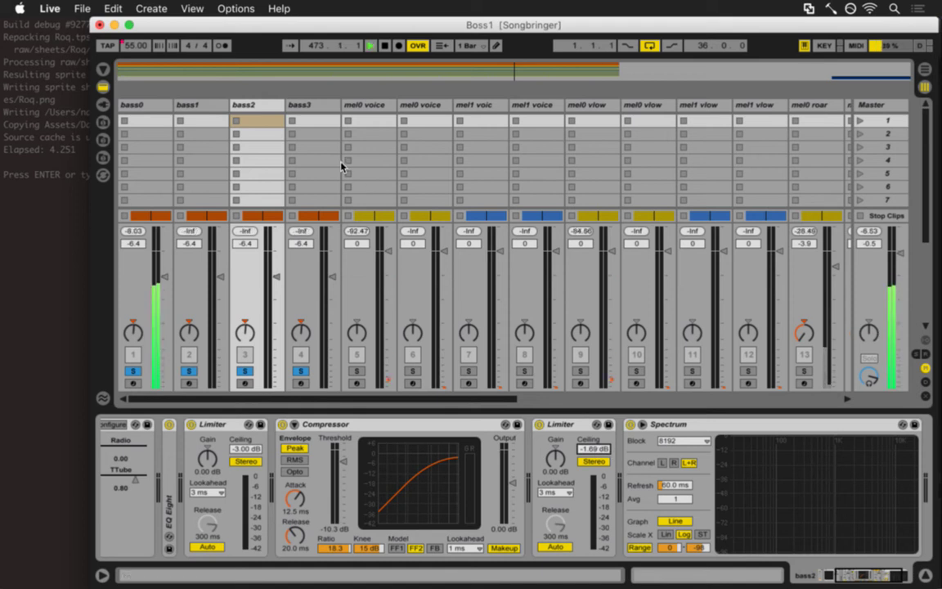
{"action": "key", "text": "space"}
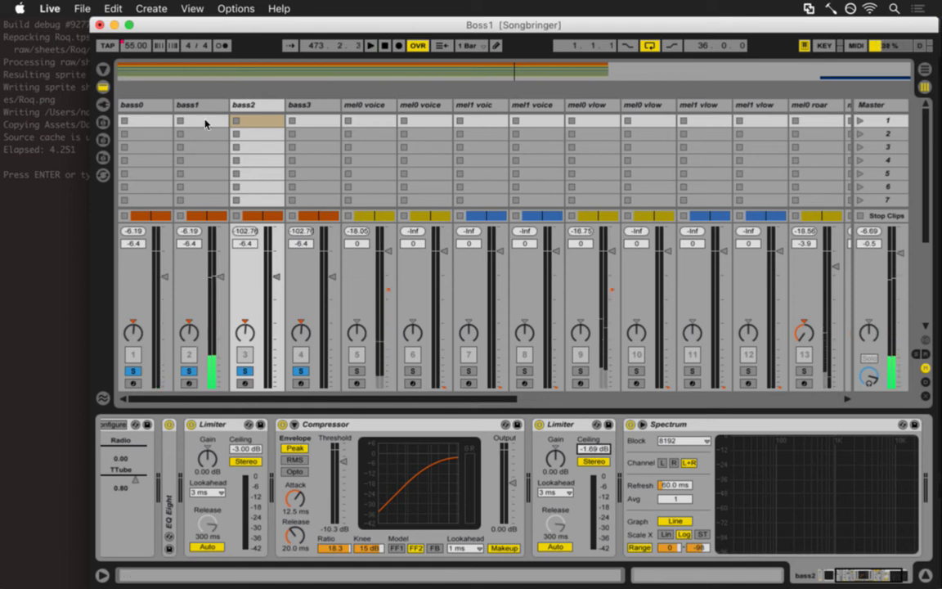
- Set the ceiling of the Limiter after the Compressor to -2.25 dB on bass1, -1.12 dB on bass0 and -2.44 dB on bass3
{"action": "left_click", "coordinate": [203, 121]}
{"action": "left_click", "coordinate": [603, 449]}
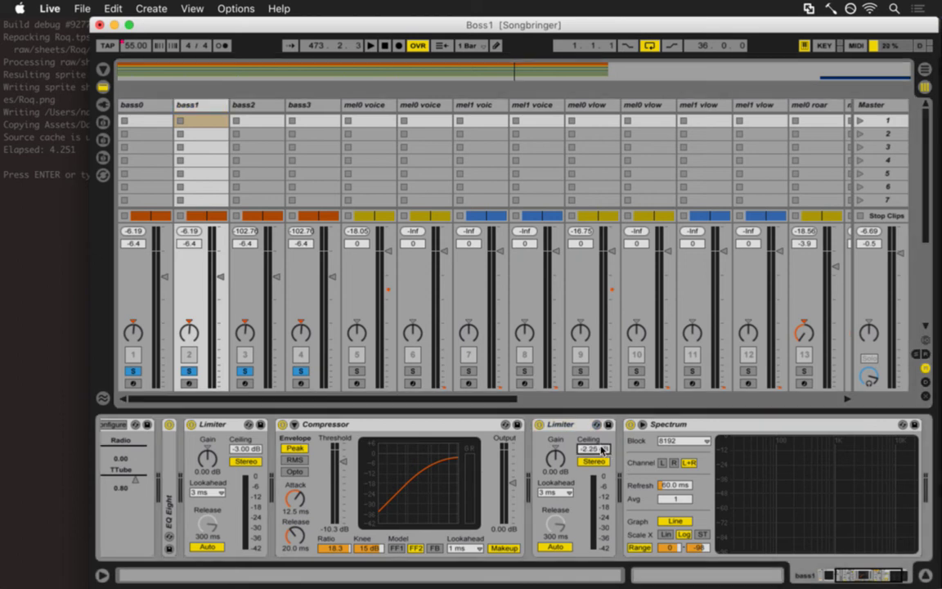
{"action": "left_click", "coordinate": [153, 109]}
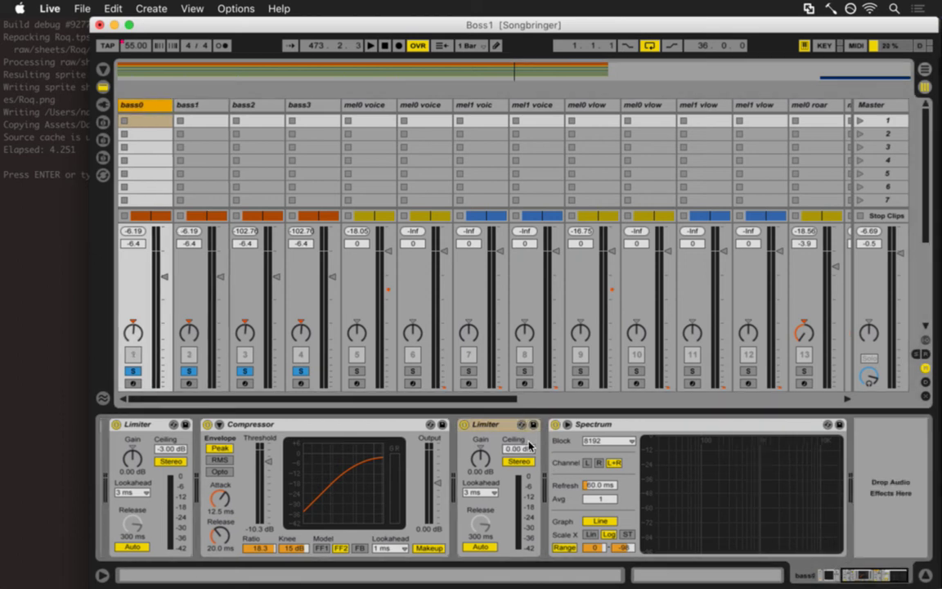
{"action": "left_click_drag", "start_coordinate": [529, 446], "coordinate": [528, 448]}
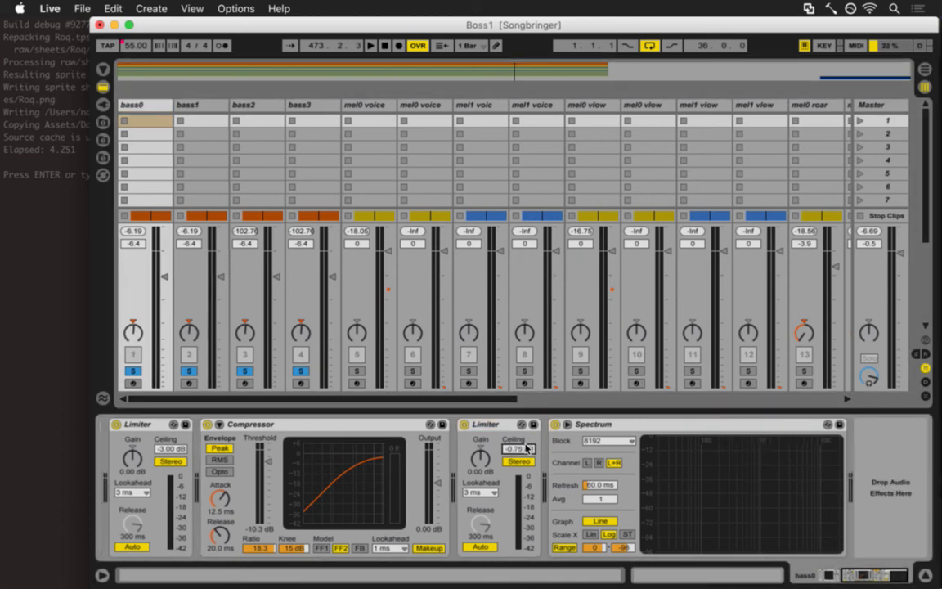
{"action": "left_click", "coordinate": [309, 114]}
{"action": "left_click_drag", "start_coordinate": [601, 449], "coordinate": [600, 455]}
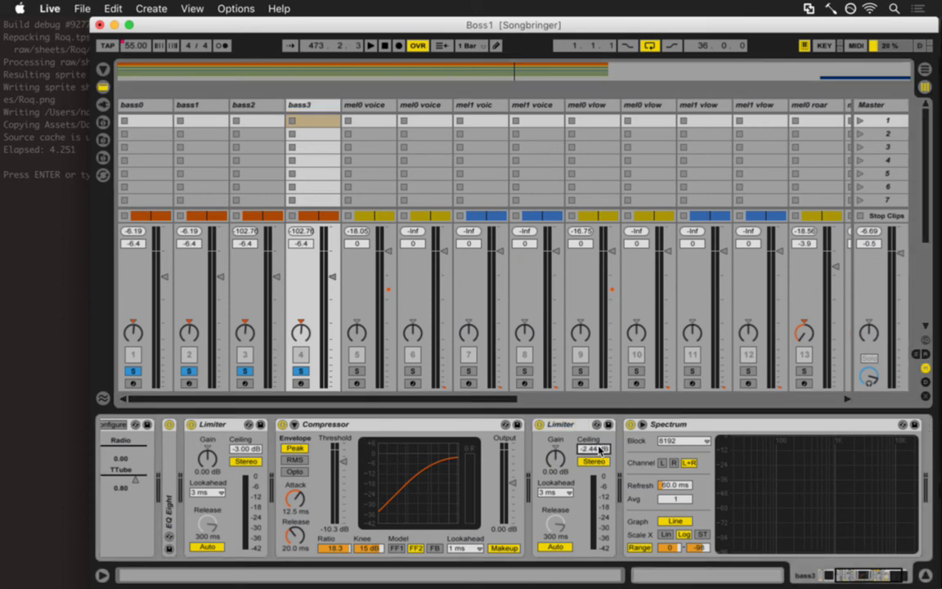
- Lower the ceiling of bass3's second Limiter to -2.81 dB and replay the soloed bass tracks from bar 473 to compare their peak levels
{"action": "key", "text": "space"}
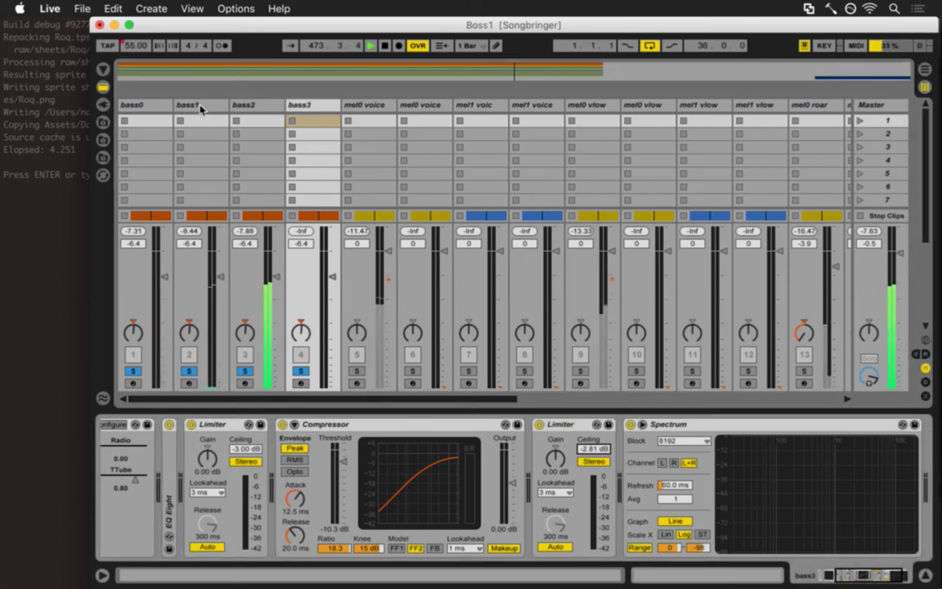
{"action": "key", "text": "space"}
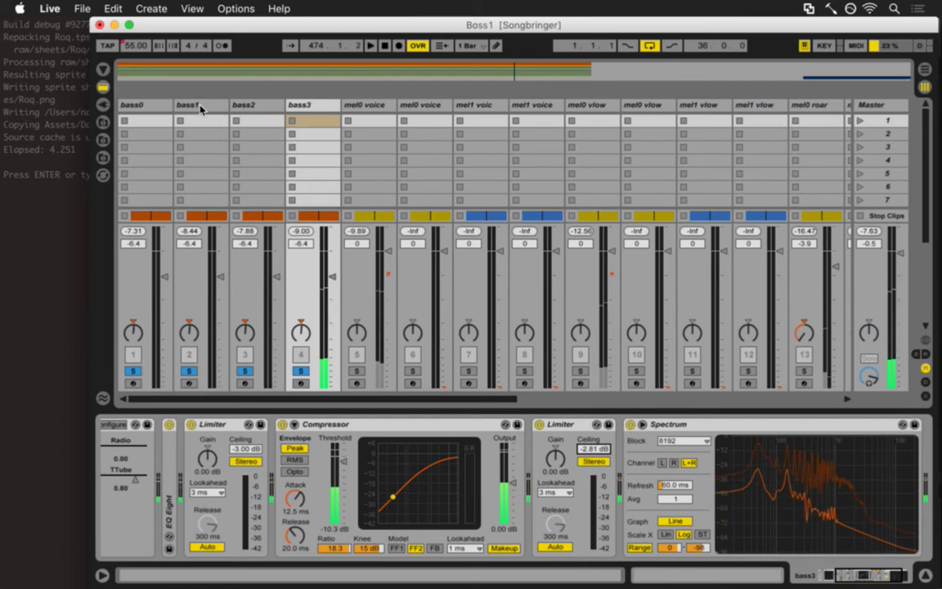
{"action": "left_click", "coordinate": [301, 231]}
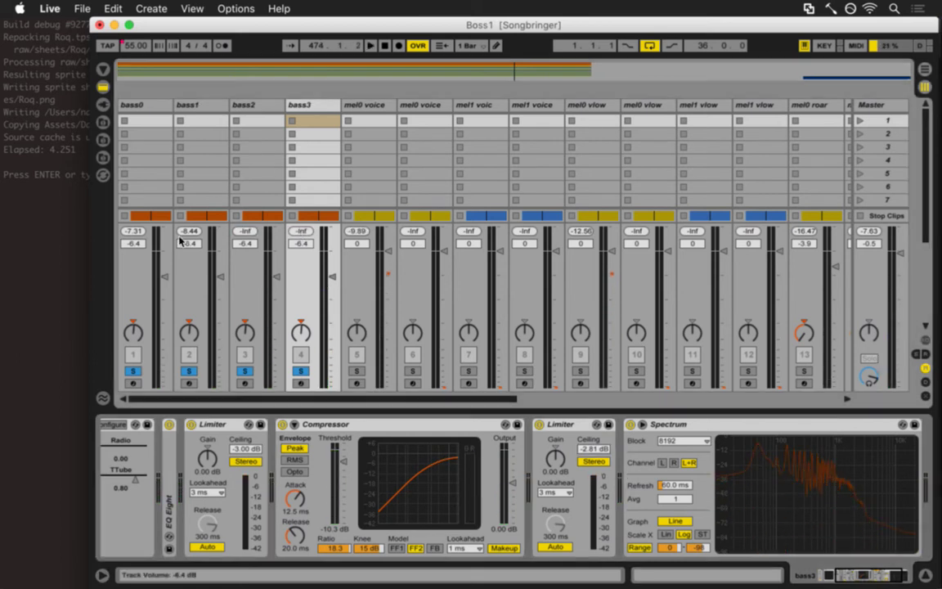
{"action": "key", "text": "space"}
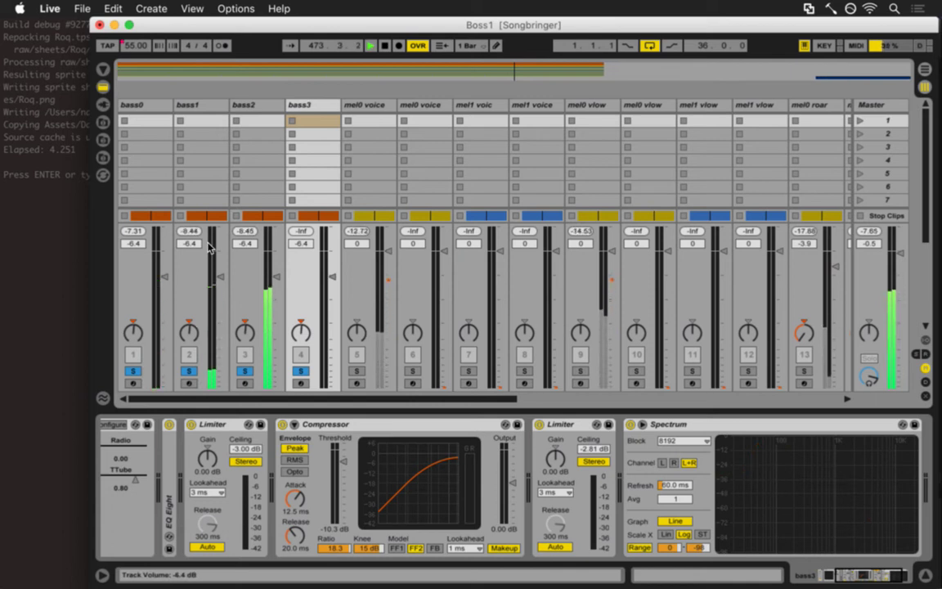
- Set the ceiling of bass2's second Limiter to about -2.4 dB and listen to the soloed bass tracks again from bar 473
{"action": "left_click", "coordinate": [242, 105]}
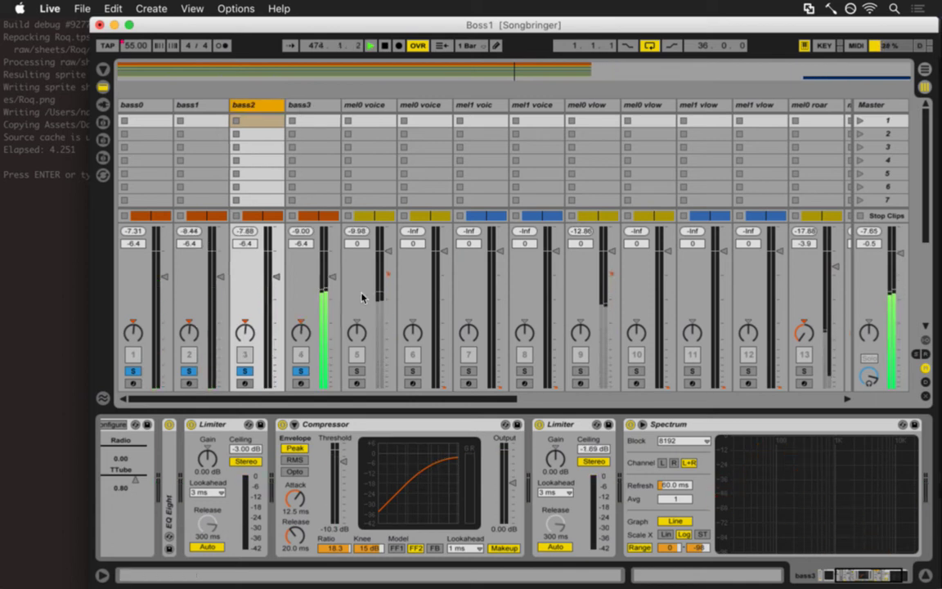
{"action": "left_click_drag", "start_coordinate": [595, 448], "coordinate": [595, 456]}
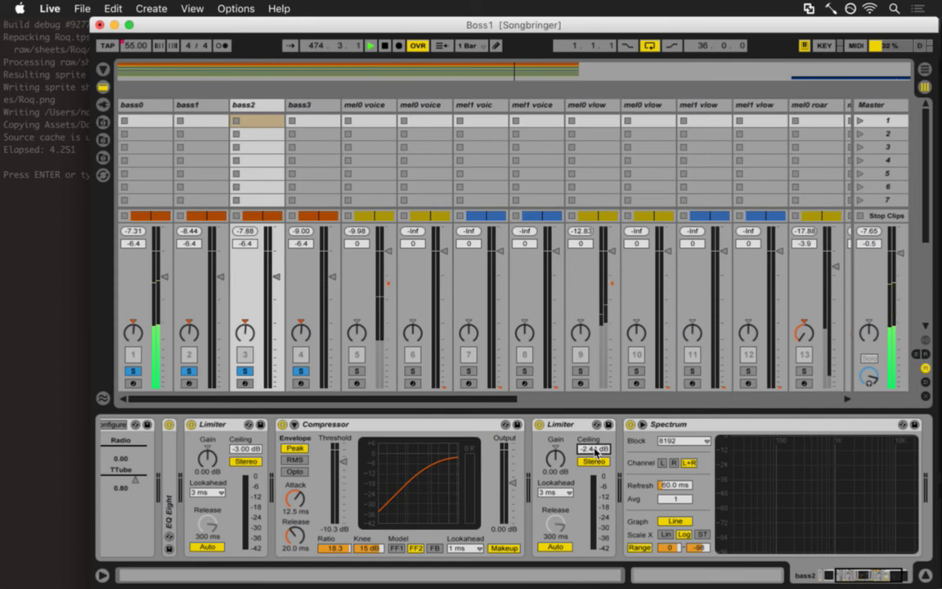
{"action": "key", "text": "space"}
{"action": "left_click", "coordinate": [214, 107]}
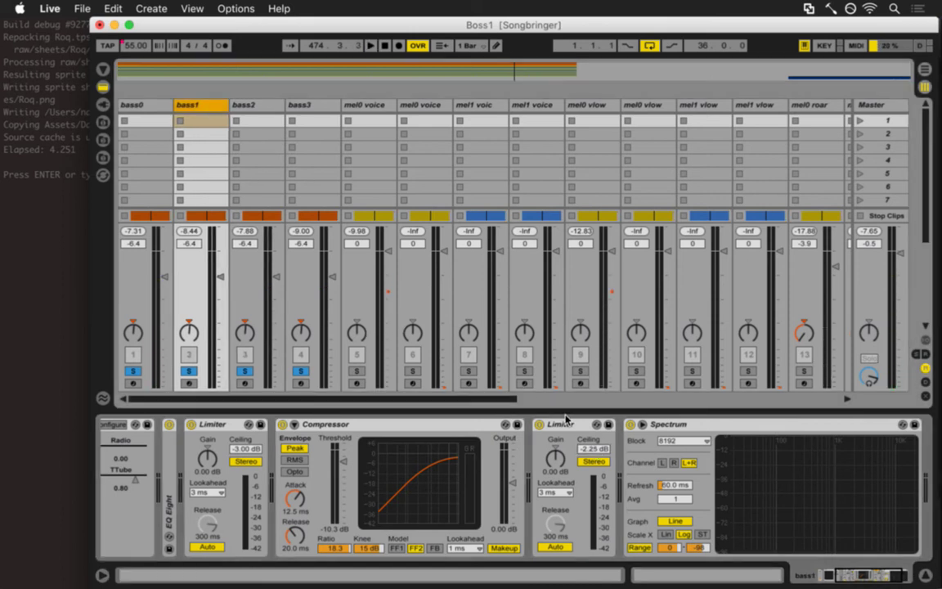
{"action": "key", "text": "space"}
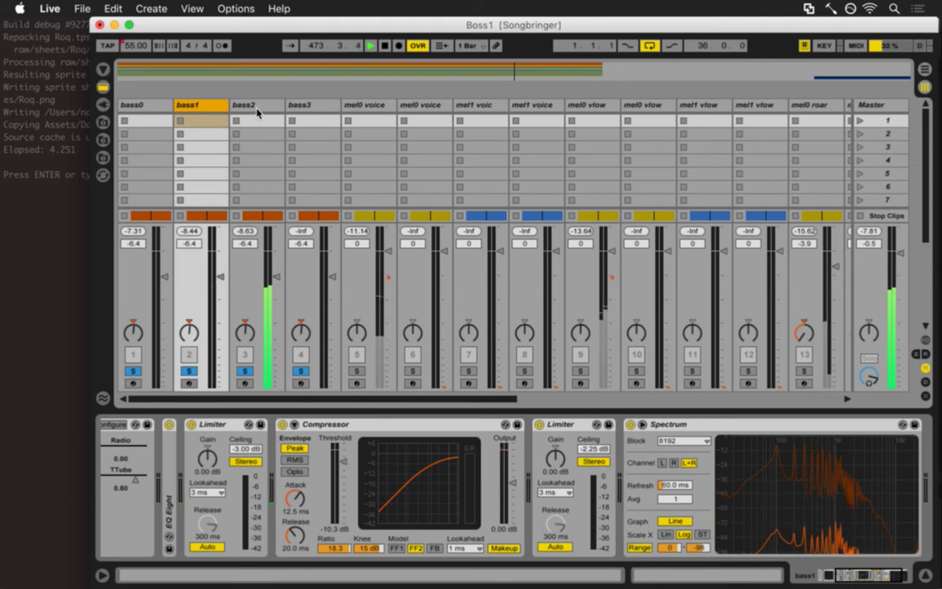
- Unsolo the bass tracks to hear the full mix, and solo both mel0 voice tracks for playback from bar 473
{"action": "left_click", "coordinate": [302, 369]}
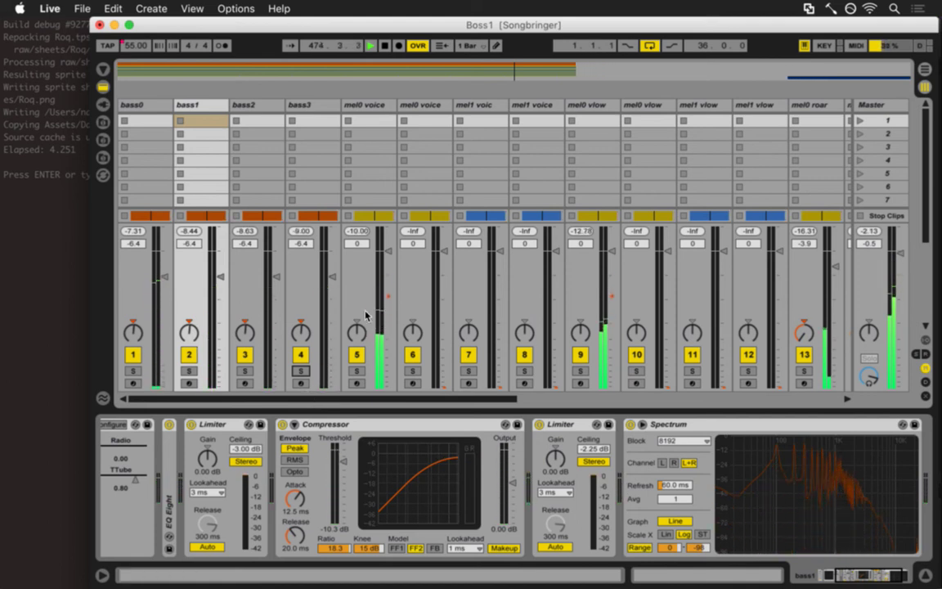
{"action": "left_click", "coordinate": [359, 104]}
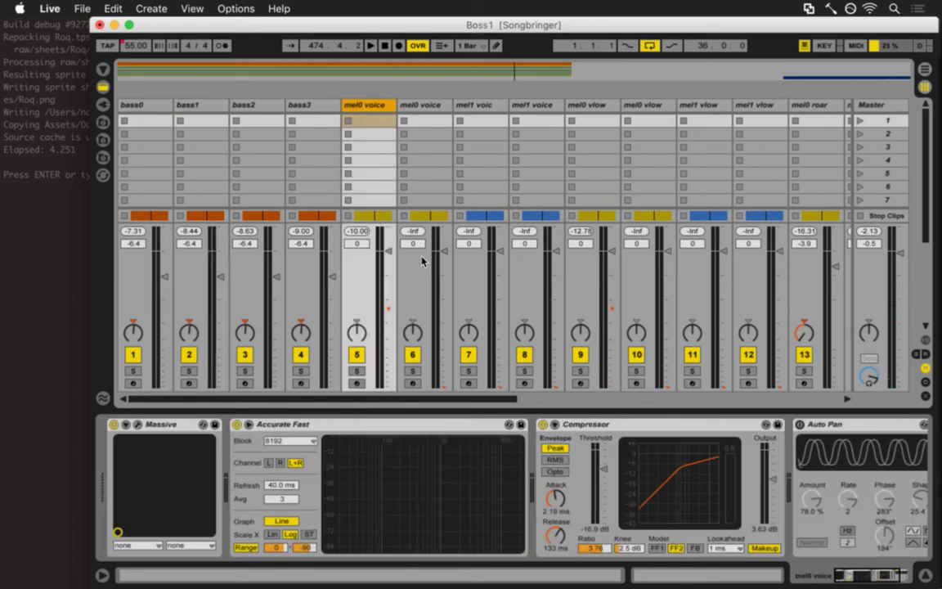
{"action": "left_click", "coordinate": [356, 371]}
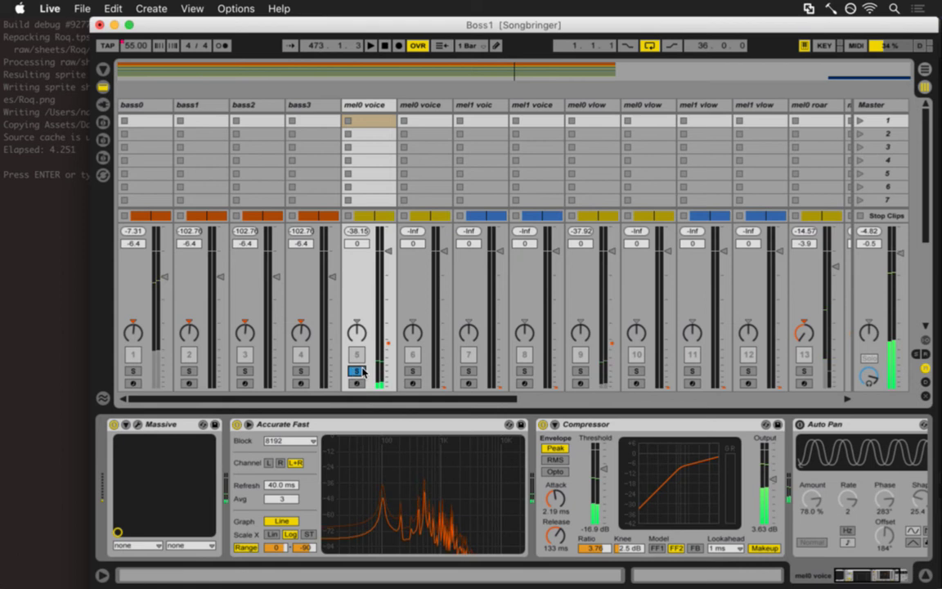
{"action": "left_click", "coordinate": [412, 372]}
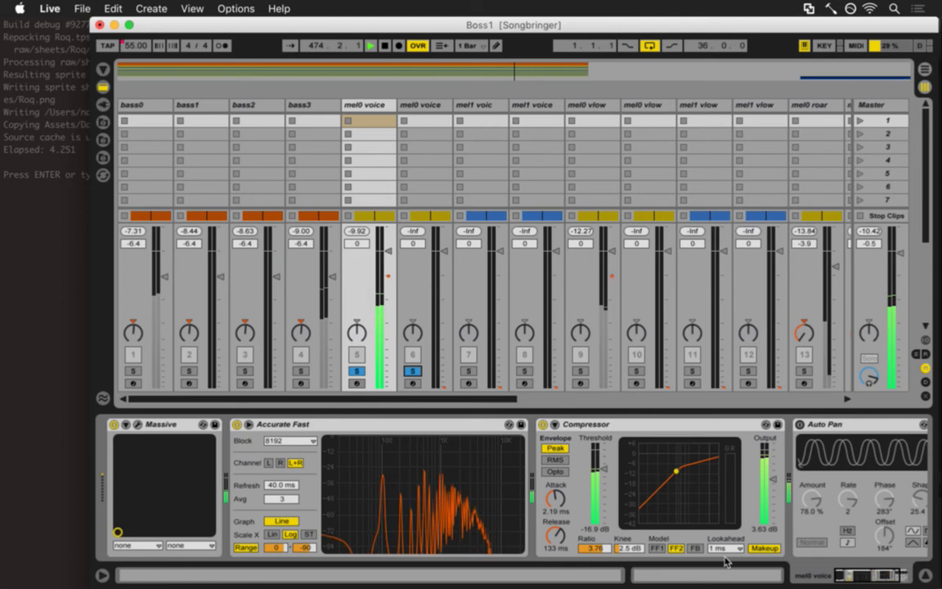
- Copy bass3's second Limiter to the end of the first mel0 voice track's device chain, after the Auto Pan
{"action": "left_click", "coordinate": [311, 105]}
{"action": "key", "text": "space"}
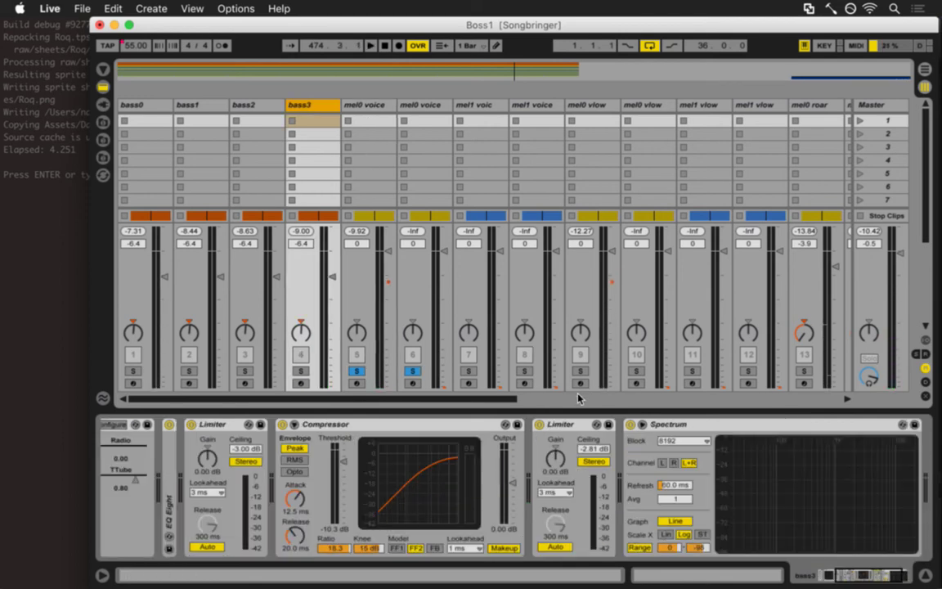
{"action": "left_click", "coordinate": [370, 104]}
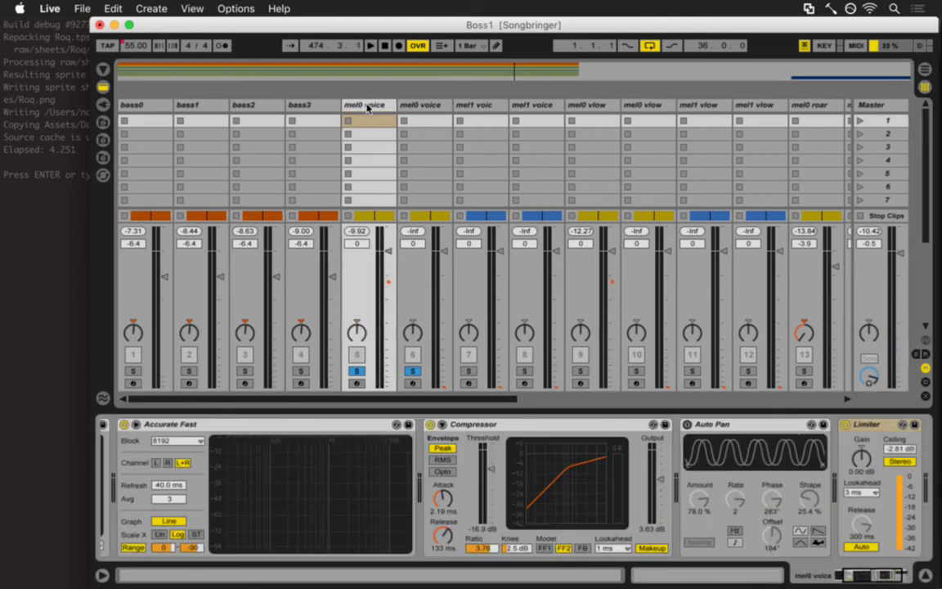
{"action": "left_click_drag", "start_coordinate": [867, 584], "coordinate": [897, 581]}
{"action": "mouse_move", "coordinate": [744, 429]}
{"action": "left_mouse_down"}
{"action": "mouse_move", "coordinate": [640, 432]}
{"action": "mouse_move", "coordinate": [659, 452]}
{"action": "mouse_move", "coordinate": [761, 394]}
{"action": "mouse_move", "coordinate": [860, 449]}
{"action": "left_mouse_up"}
- Play the soloed mel0 voice tracks and compare their sound with the new Limiter bypassed and enabled
{"action": "key", "text": "space"}
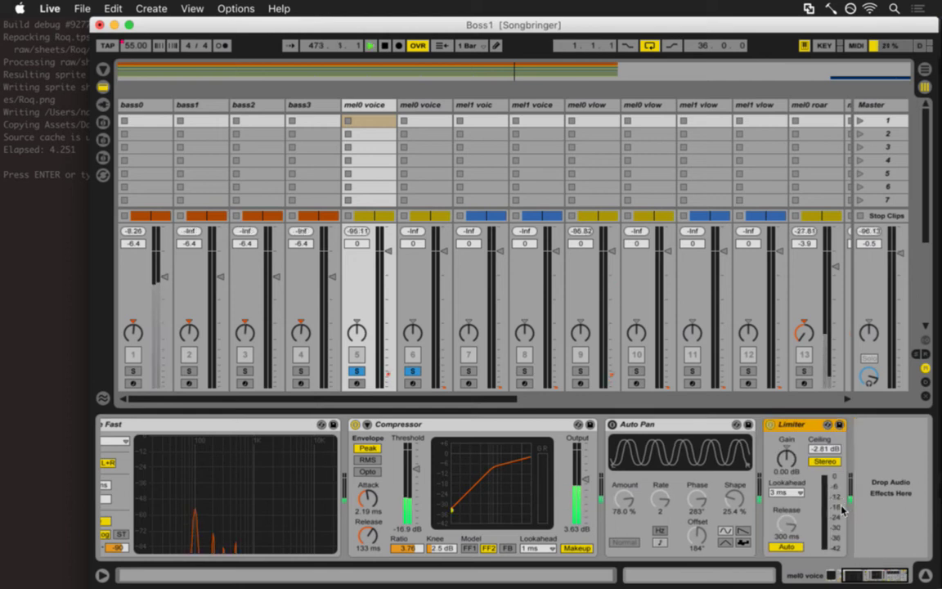
{"action": "left_click", "coordinate": [770, 424]}
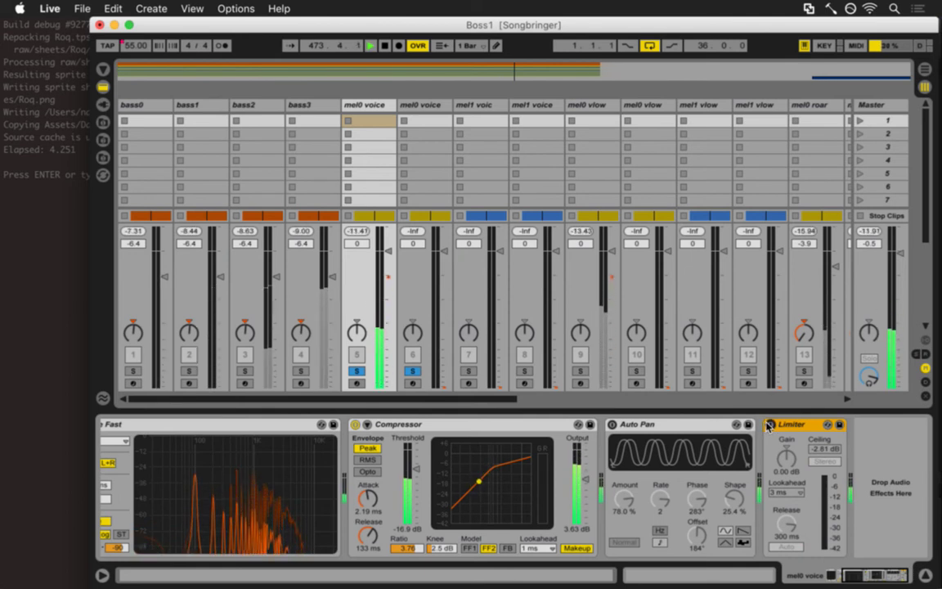
{"action": "left_click", "coordinate": [769, 425]}
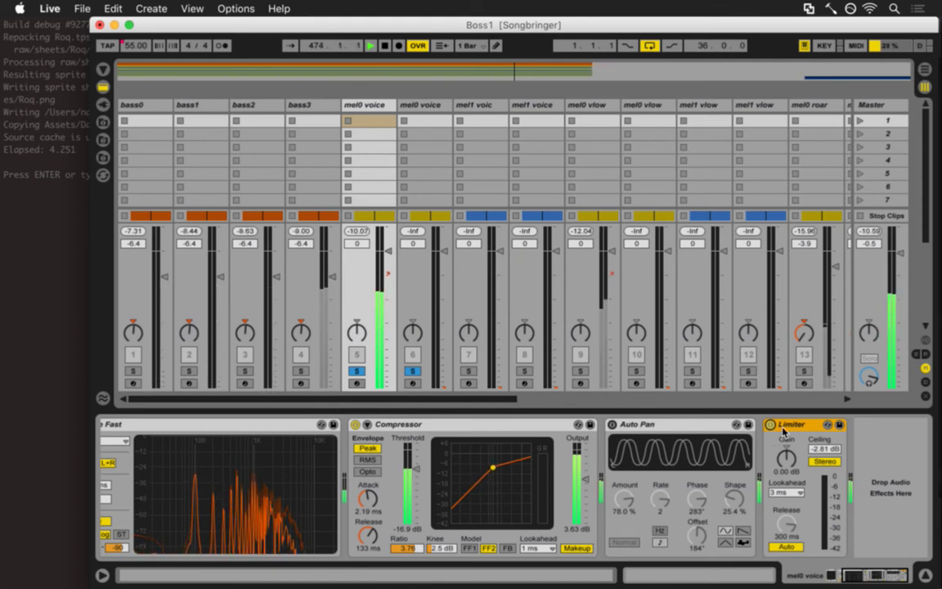
- Set the ceiling of the first mel0 voice track's Limiter to -8.81 dB while checking the soloed playback
{"action": "left_click", "coordinate": [830, 449]}
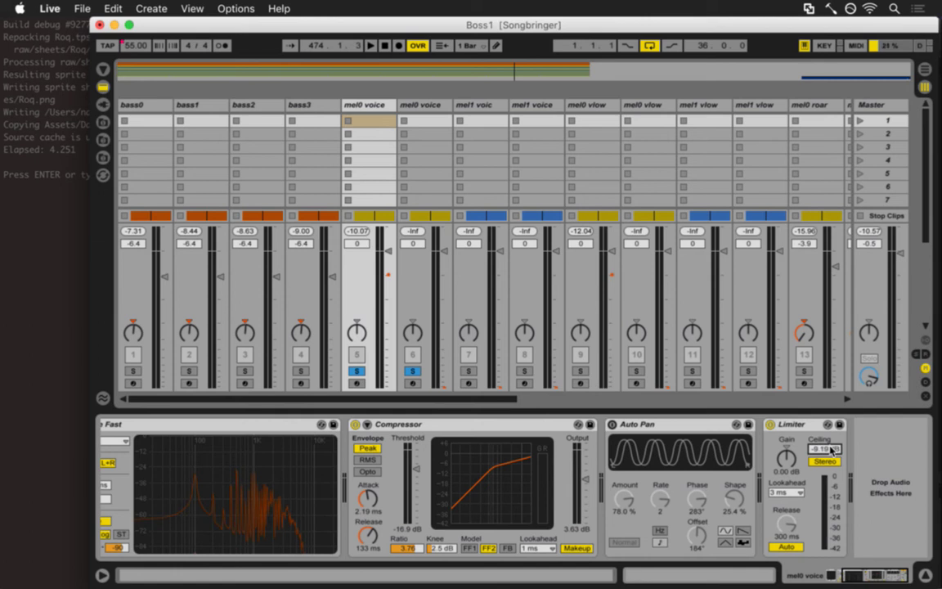
{"action": "key", "text": "space"}
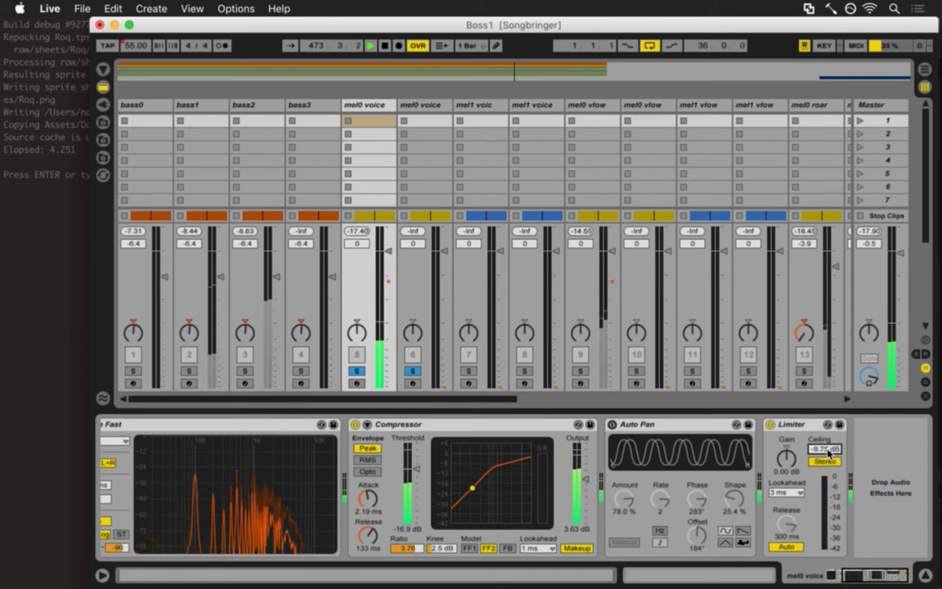
{"action": "left_click_drag", "start_coordinate": [827, 452], "coordinate": [827, 455]}
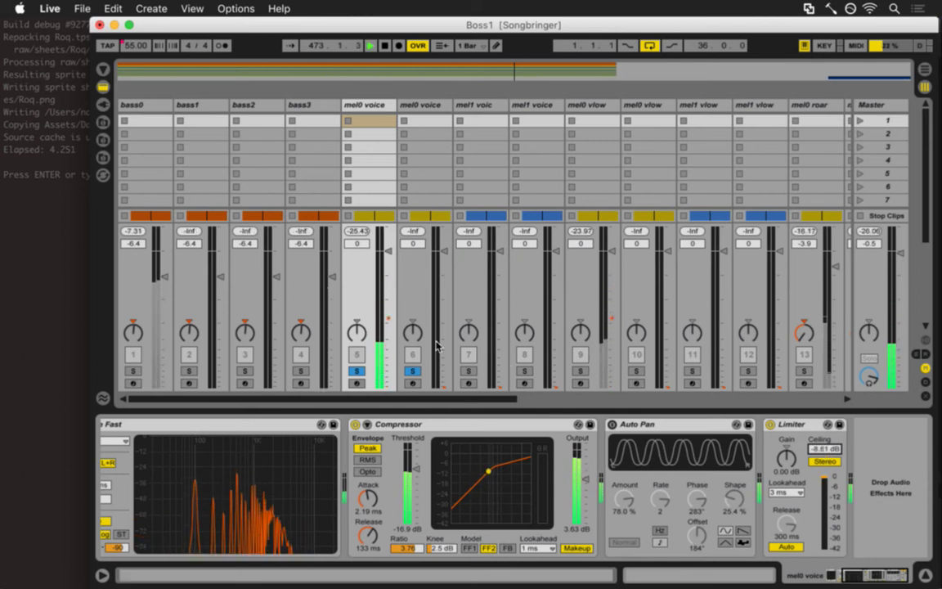
- Copy the first mel0 voice track's Limiter to the second mel0 voice track and both mel1 voice tracks
{"action": "left_click", "coordinate": [799, 428]}
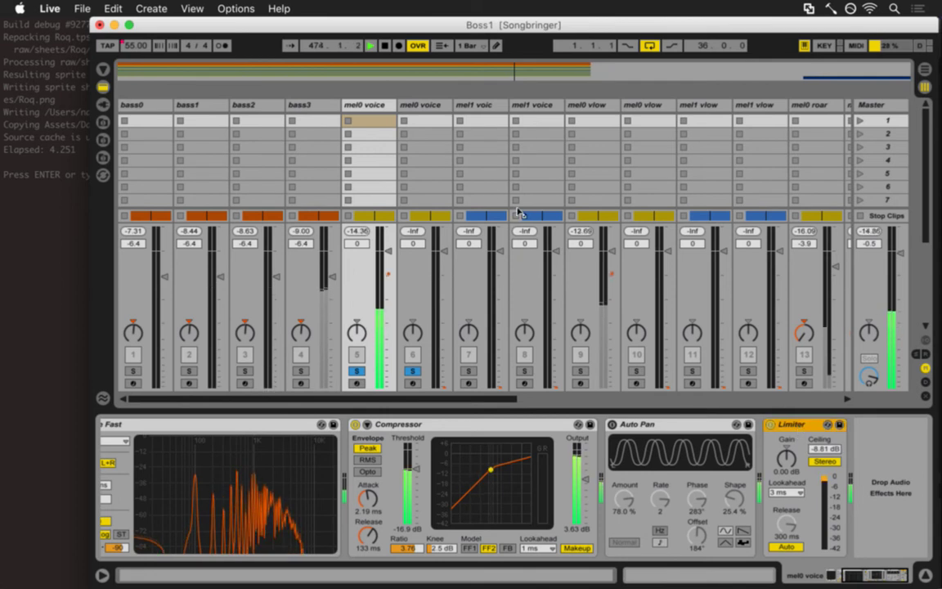
{"action": "left_click", "coordinate": [426, 121]}
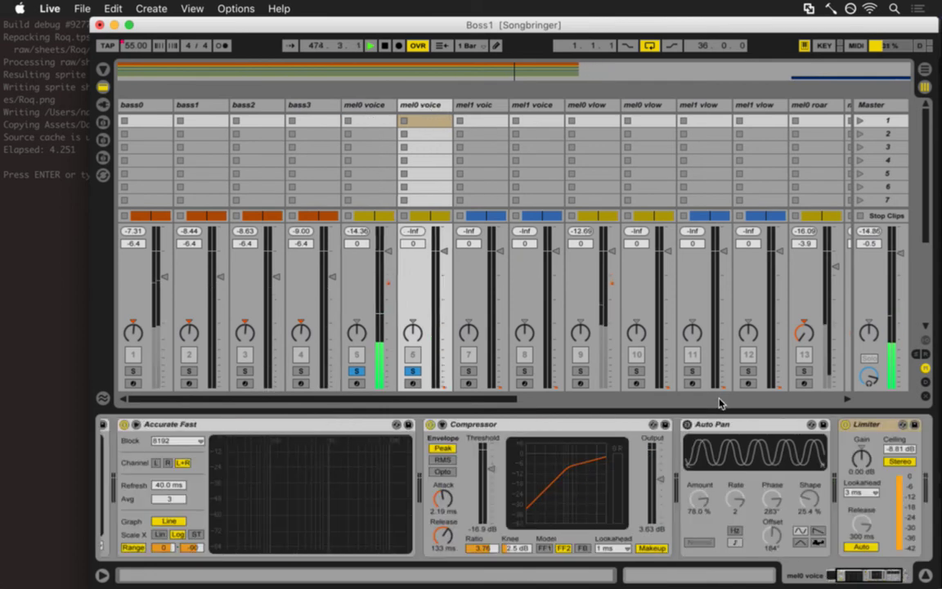
{"action": "left_click", "coordinate": [501, 105]}
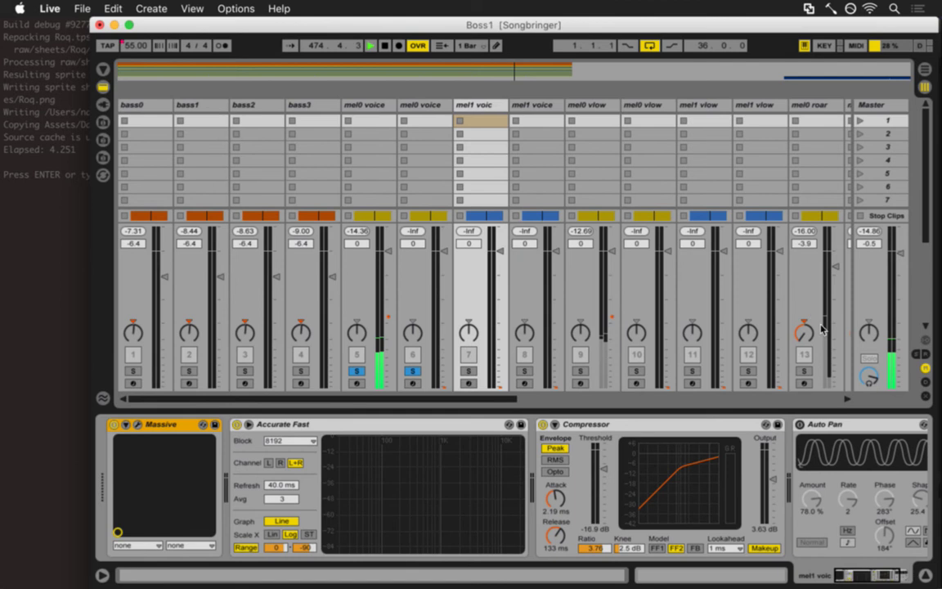
{"action": "left_click", "coordinate": [530, 106]}
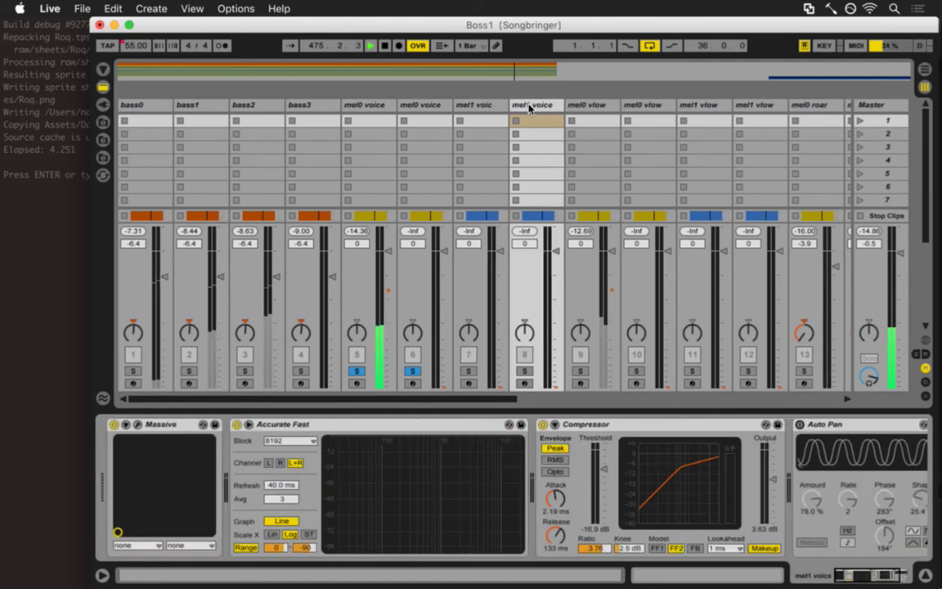
{"action": "left_click", "coordinate": [372, 120]}
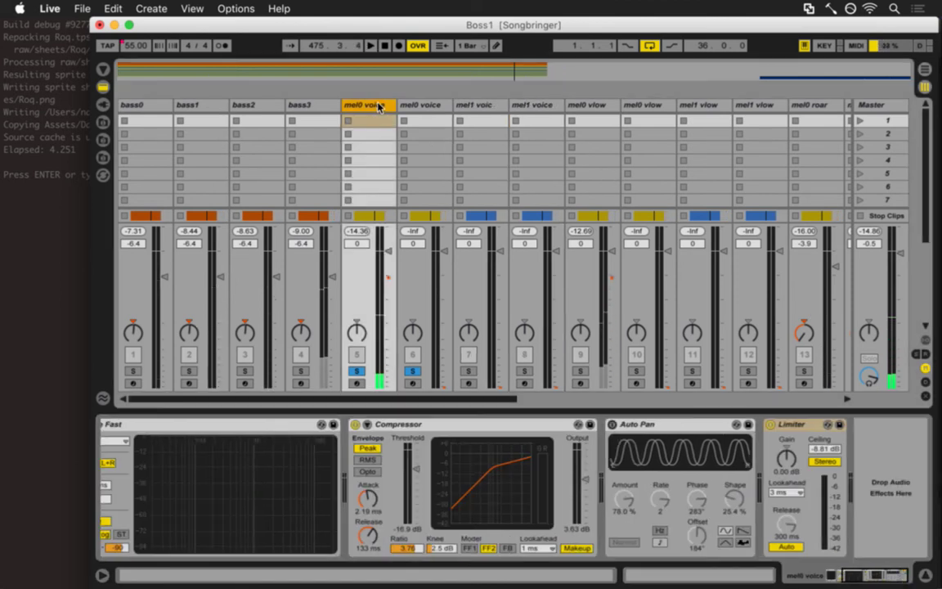
- Unsolo the mel0 voice tracks, listen to the full mix from bar 473 and save the set
{"action": "left_click", "coordinate": [360, 371]}
{"action": "key", "text": "space"}
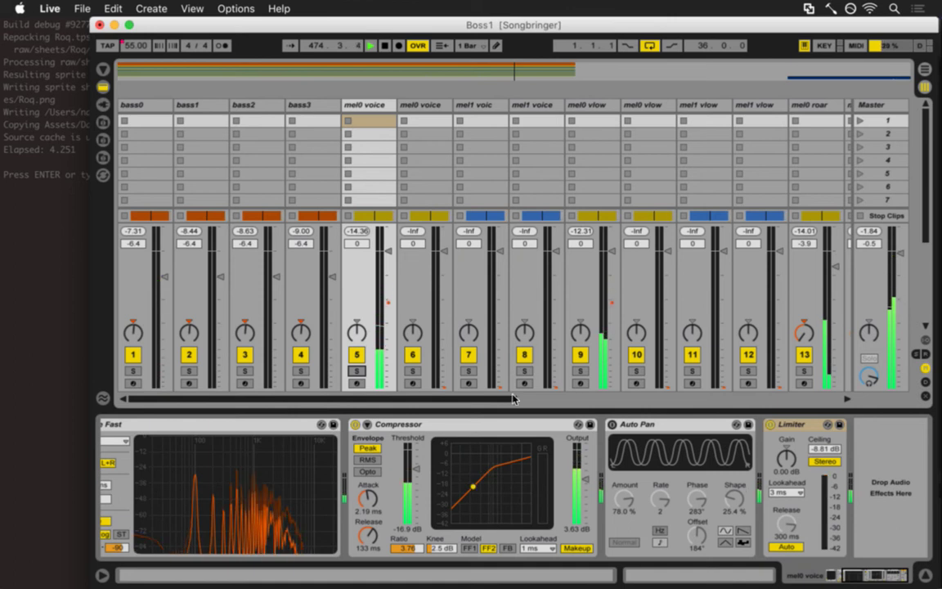
{"action": "left_click_drag", "start_coordinate": [495, 398], "coordinate": [541, 398]}
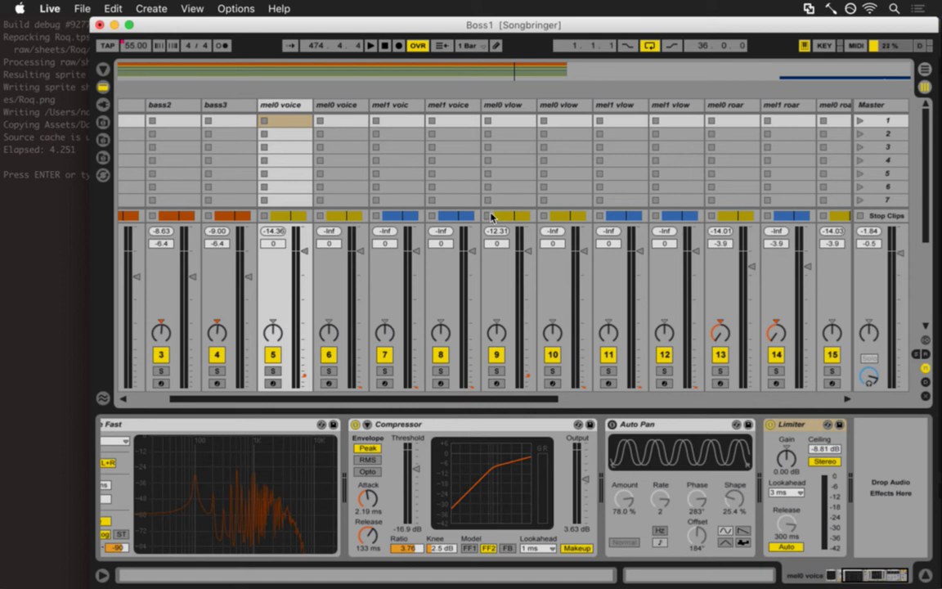
{"action": "key", "text": "super+s"}
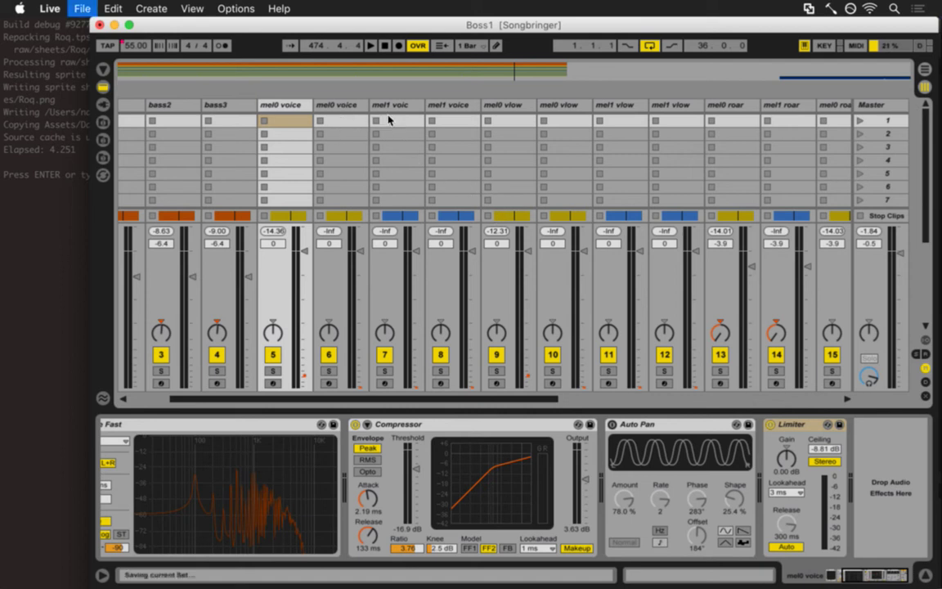
- Check the Limiter at the end of the device chain on both mel0 voice tracks and both mel1 voice tracks
{"action": "key", "text": "Right"}
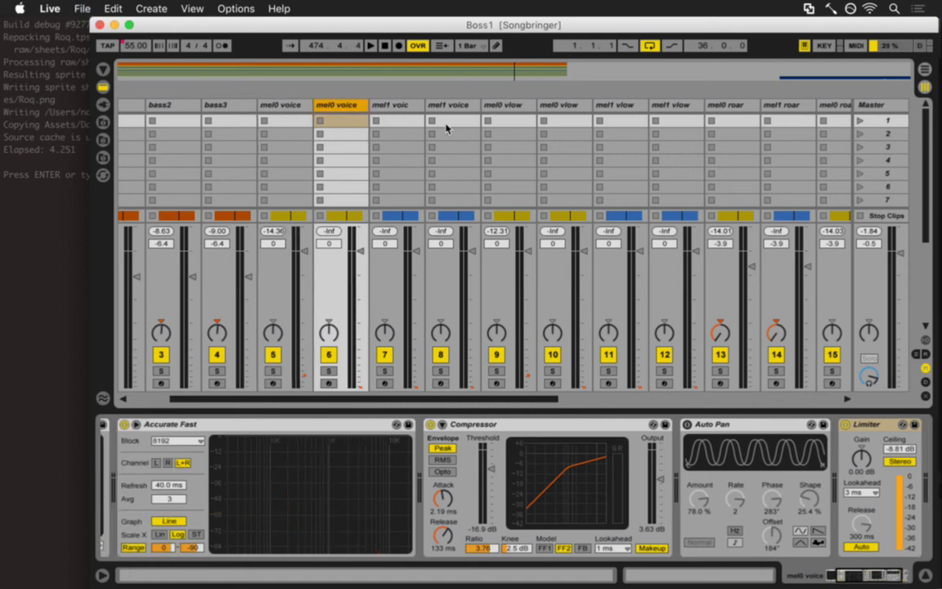
{"action": "left_click", "coordinate": [293, 103]}
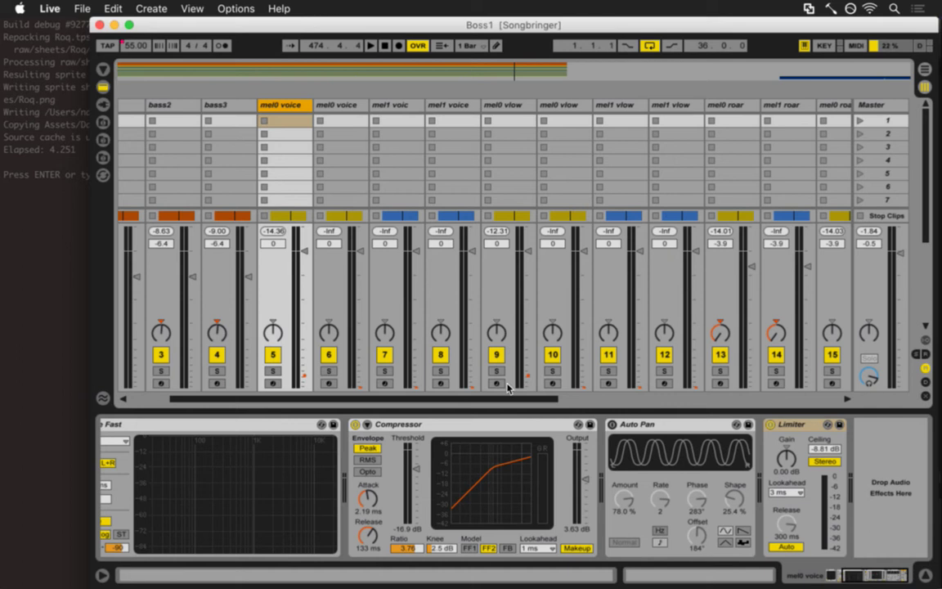
{"action": "left_click", "coordinate": [355, 106]}
{"action": "left_click", "coordinate": [413, 107]}
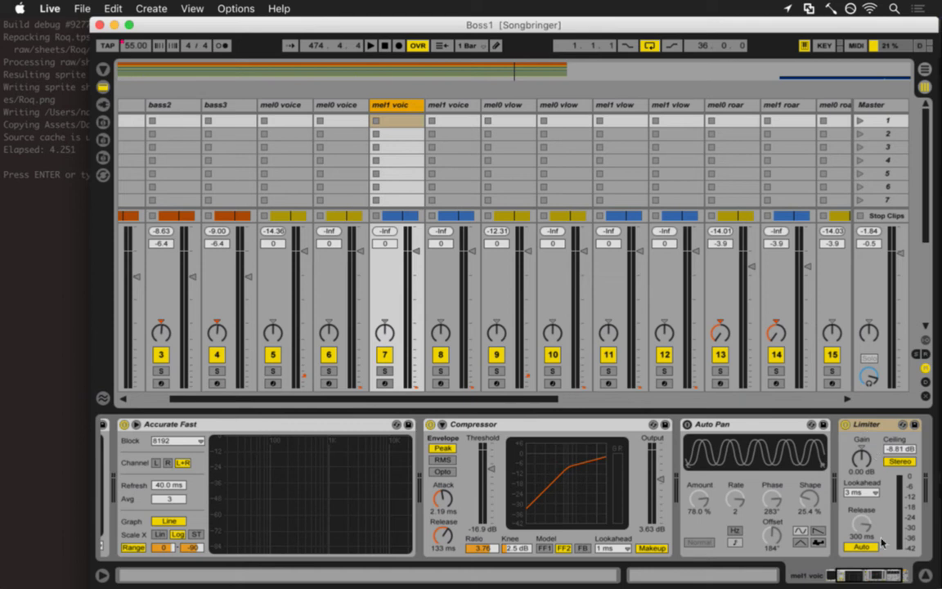
{"action": "left_click_drag", "start_coordinate": [868, 573], "coordinate": [884, 575]}
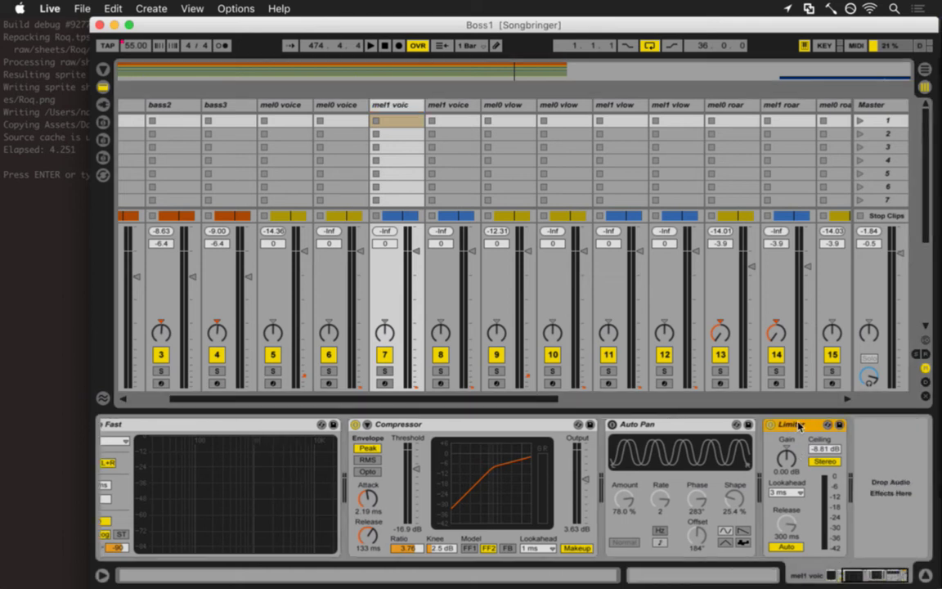
{"action": "left_click", "coordinate": [444, 106]}
{"action": "left_click", "coordinate": [397, 105]}
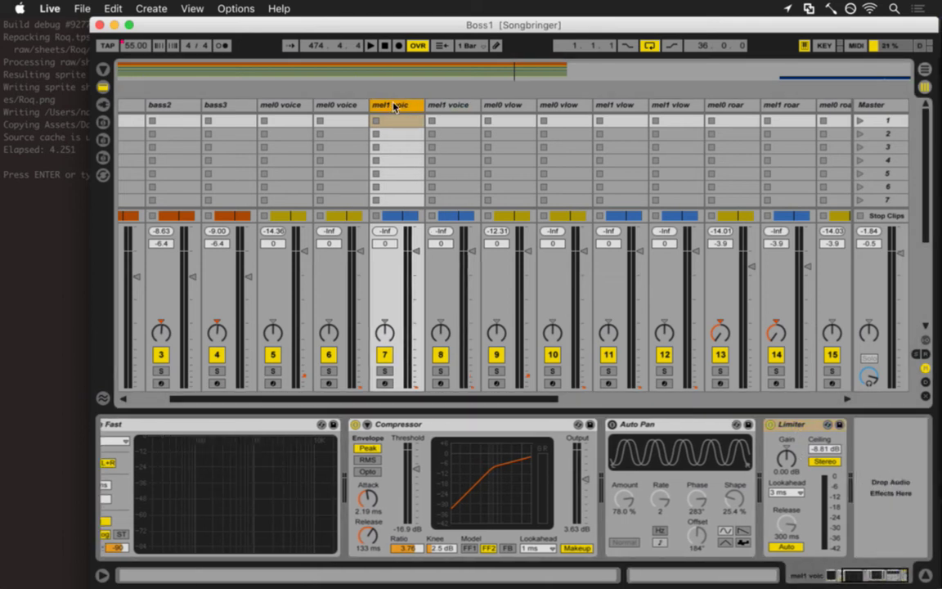
- Solo both mel0 vlow tracks and both mel1 vlow tracks and play them from bar 473
{"action": "key", "text": "space"}
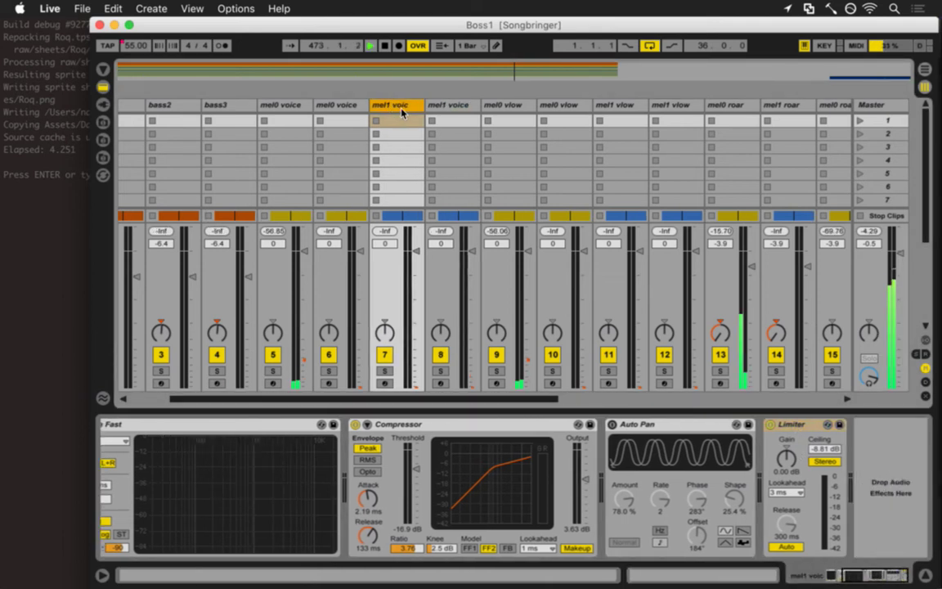
{"action": "left_click", "coordinate": [507, 107]}
{"action": "left_click", "coordinate": [497, 370]}
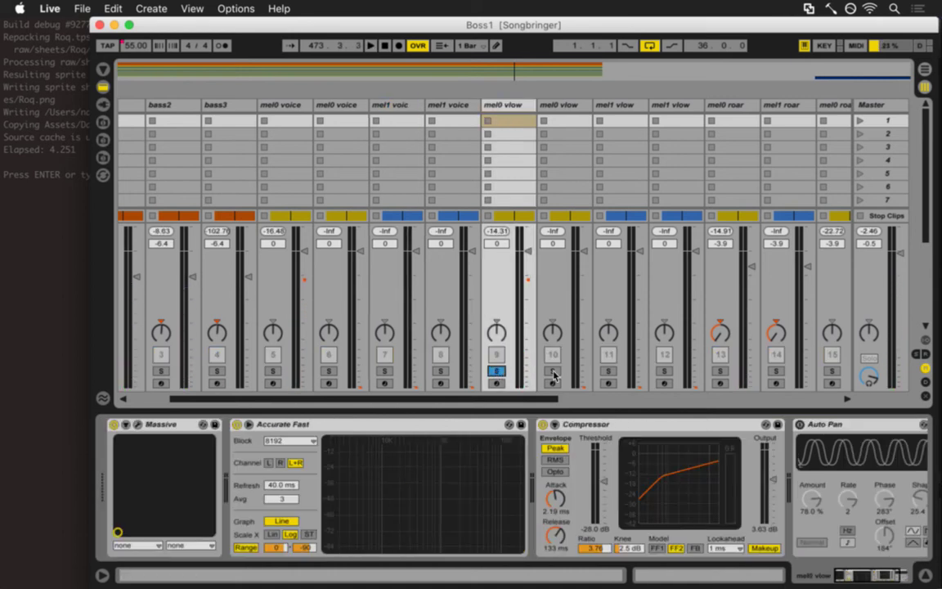
{"action": "left_click", "coordinate": [552, 371]}
{"action": "left_click", "coordinate": [608, 370]}
{"action": "left_click", "coordinate": [664, 370]}
{"action": "key", "text": "space"}
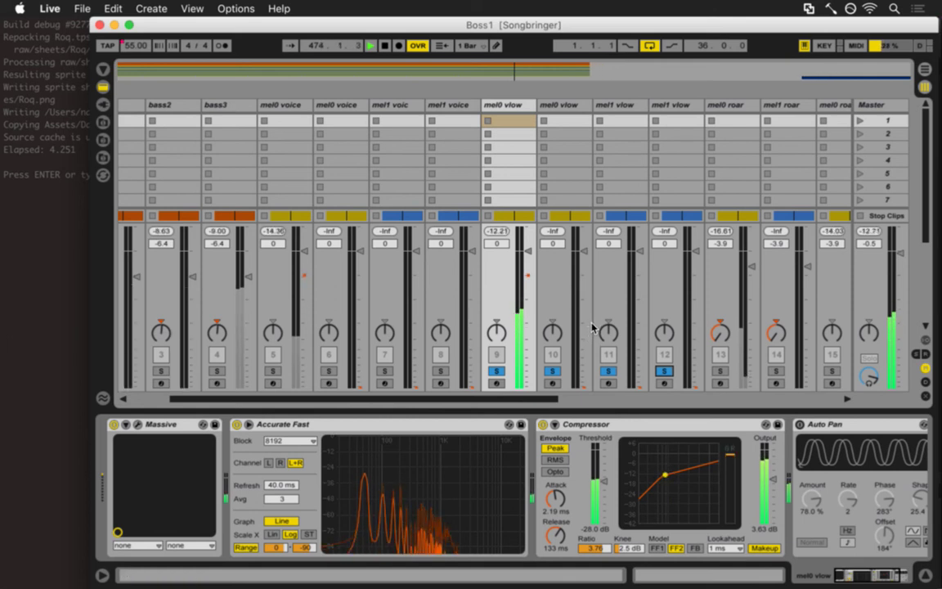
- Copy the Limiter from the second mel1 voice track to the end of the first mel0 vlow track's device chain
{"action": "left_click", "coordinate": [866, 575]}
{"action": "left_click_drag", "start_coordinate": [868, 575], "coordinate": [836, 576]}
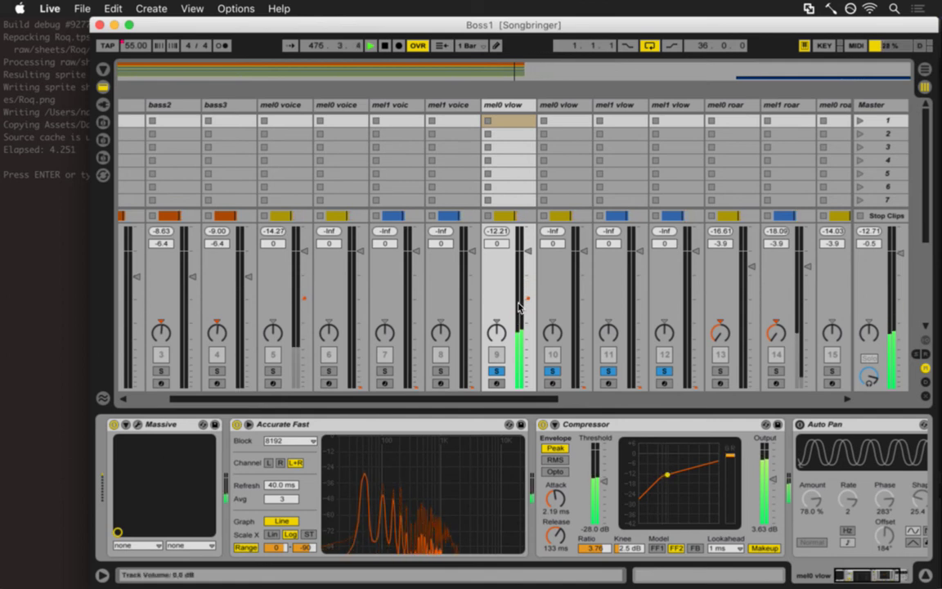
{"action": "left_click_drag", "start_coordinate": [526, 399], "coordinate": [593, 399]}
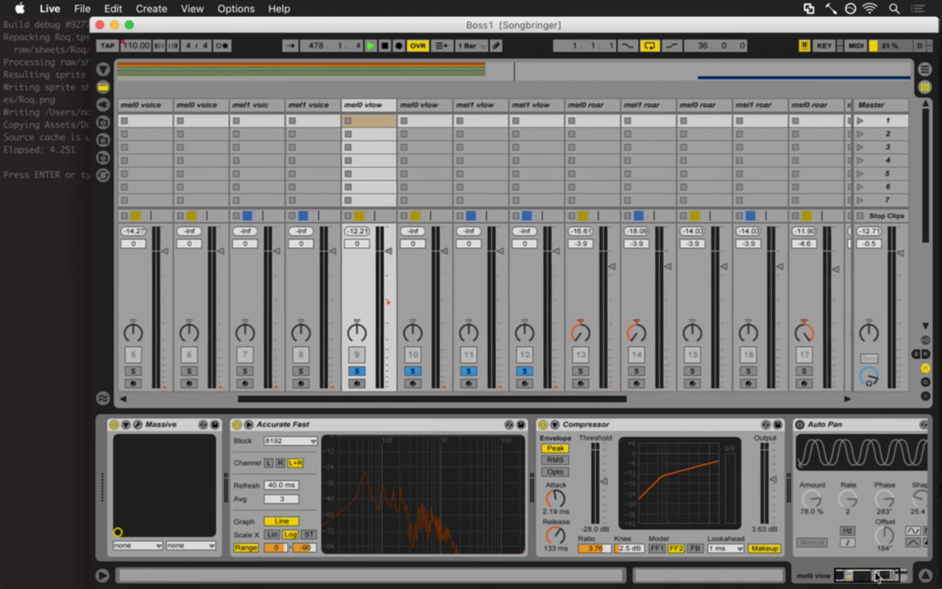
{"action": "left_click", "coordinate": [877, 577]}
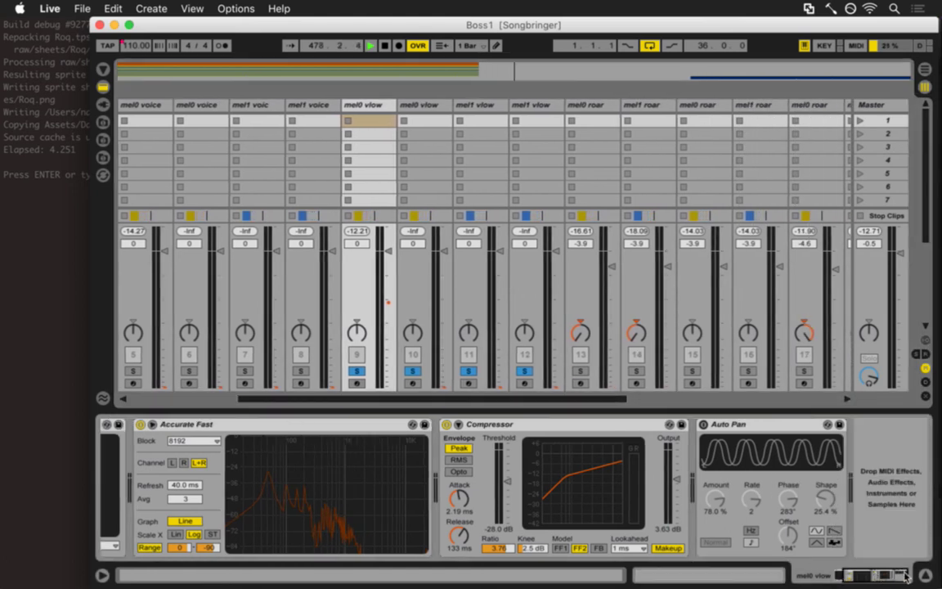
{"action": "left_click", "coordinate": [305, 106]}
{"action": "left_click", "coordinate": [866, 425]}
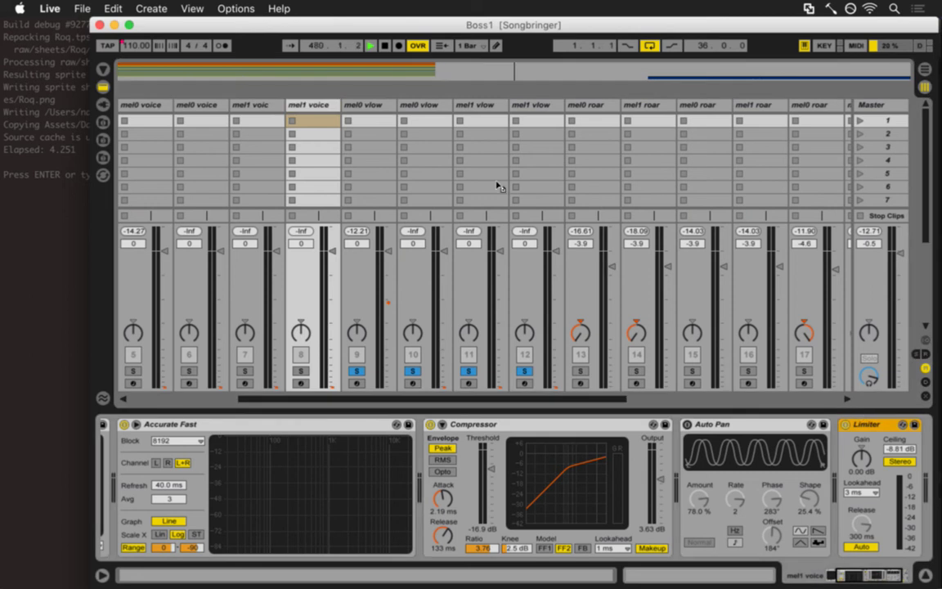
{"action": "left_click", "coordinate": [374, 116]}
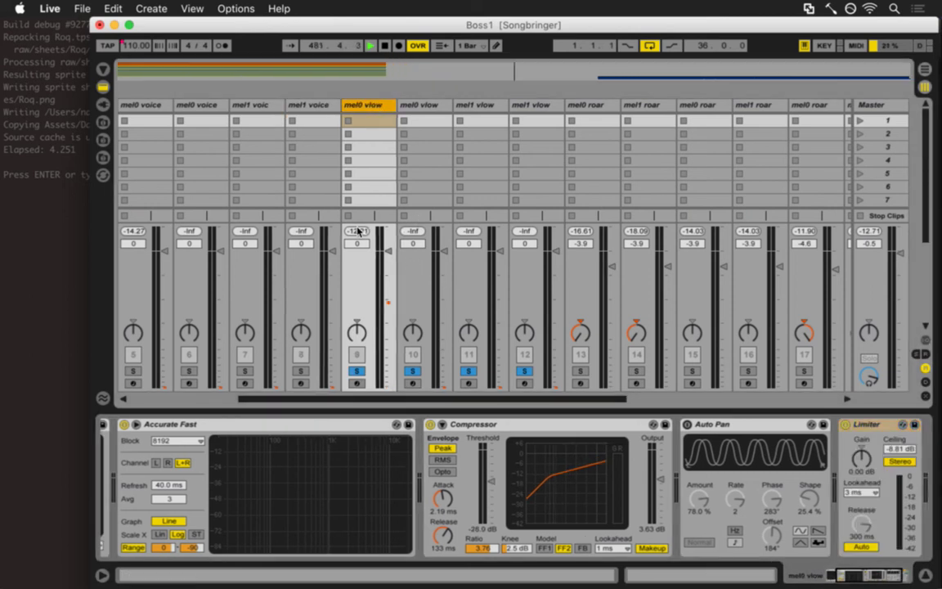
{"action": "left_click_drag", "start_coordinate": [362, 234], "coordinate": [386, 243]}
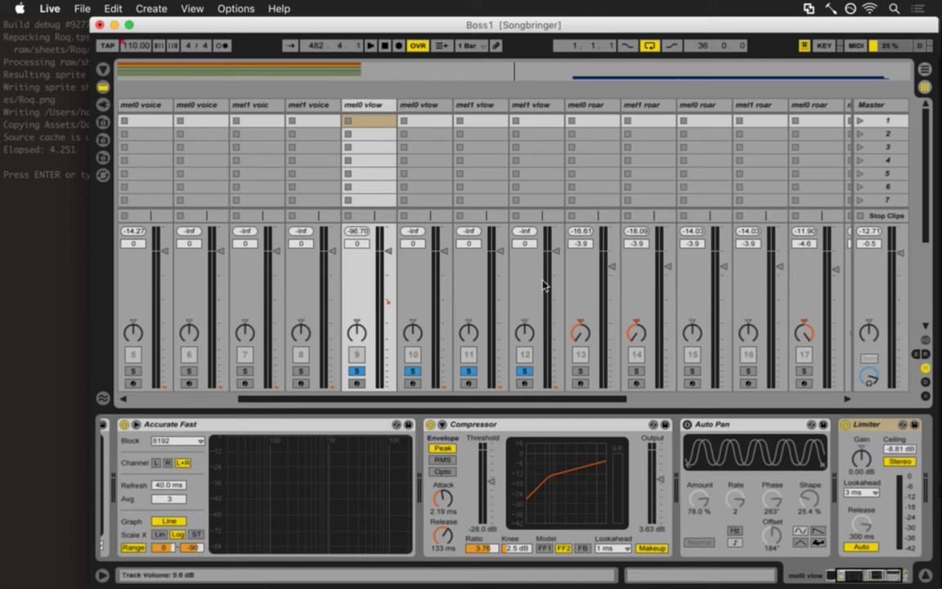
- Compare the soloed mel0 vlow playback with its Limiter off and on, and set the Limiter's ceiling to -5.62 dB
{"action": "key", "text": "space"}
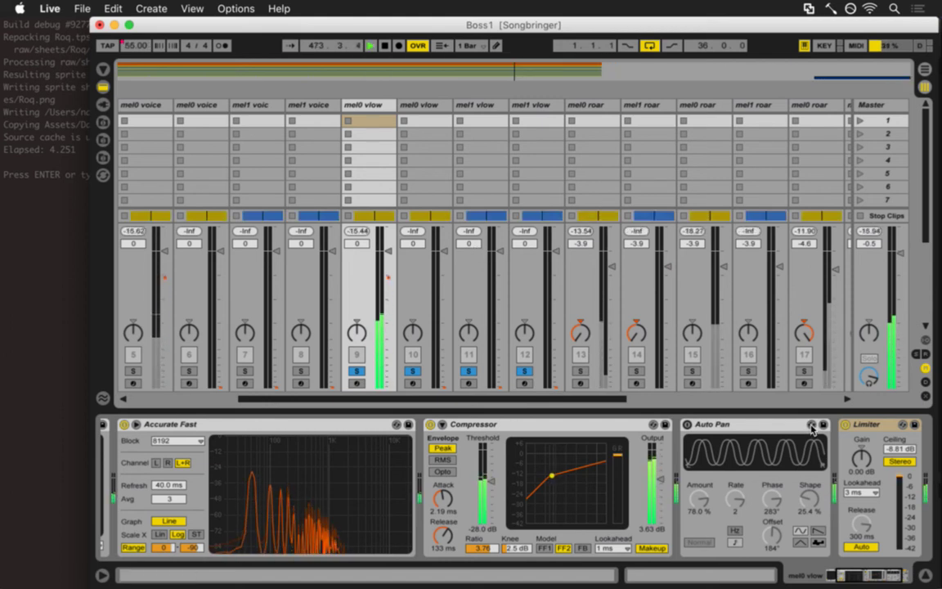
{"action": "left_click", "coordinate": [845, 424]}
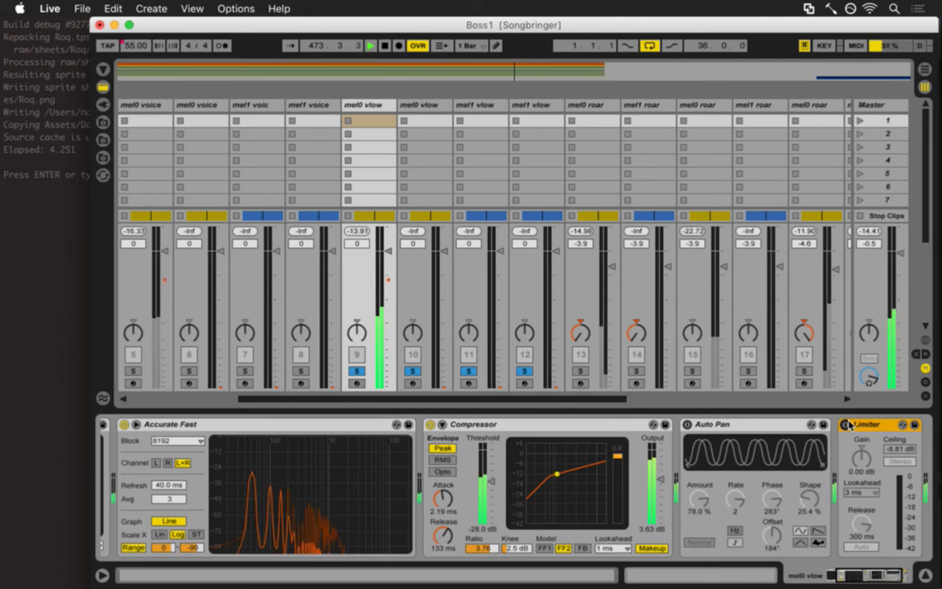
{"action": "left_click", "coordinate": [846, 425]}
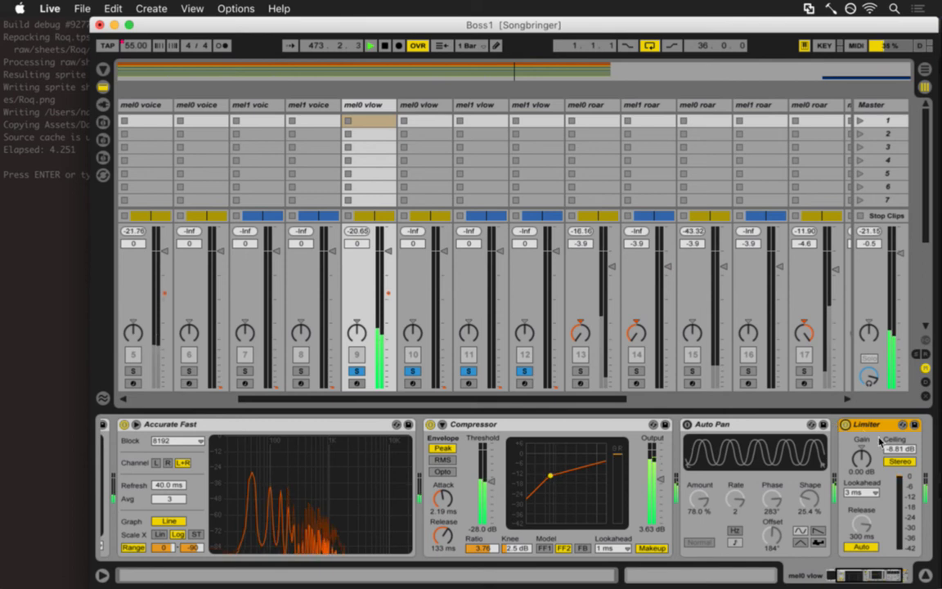
{"action": "left_click_drag", "start_coordinate": [905, 452], "coordinate": [909, 446]}
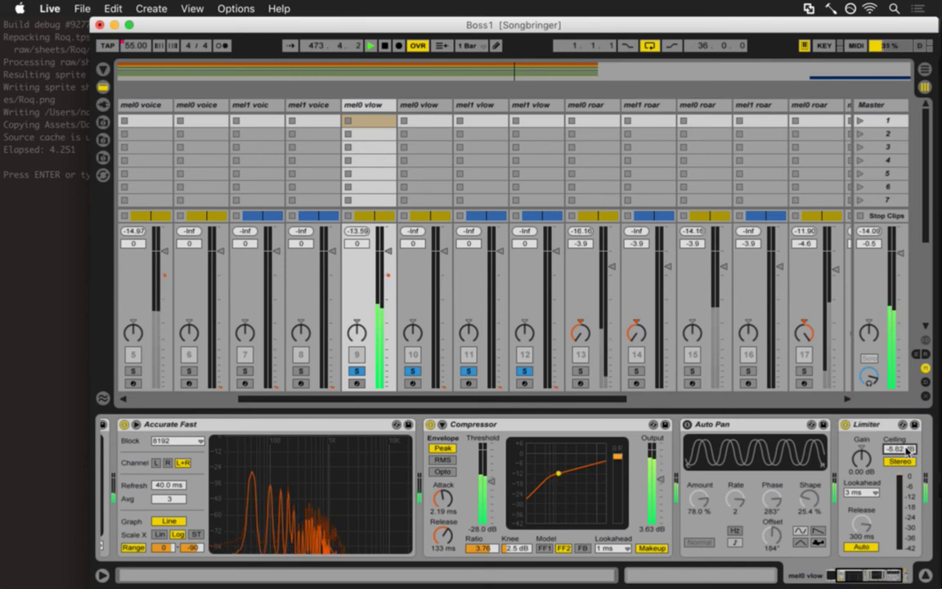
- Copy the first mel0 vlow track's Limiter to the second mel0 vlow track and both mel1 vlow tracks
{"action": "left_click_drag", "start_coordinate": [879, 572], "coordinate": [891, 573]}
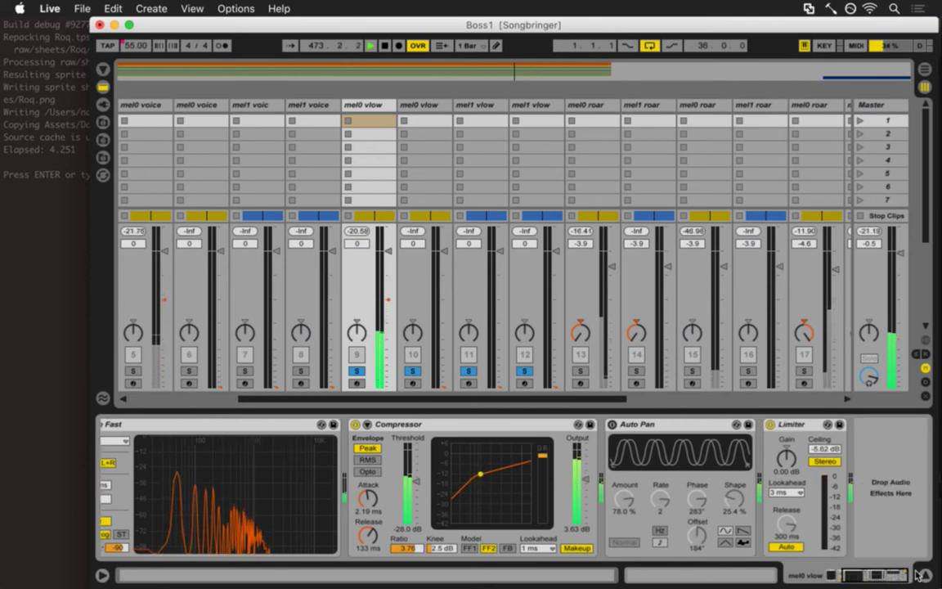
{"action": "left_click", "coordinate": [797, 423]}
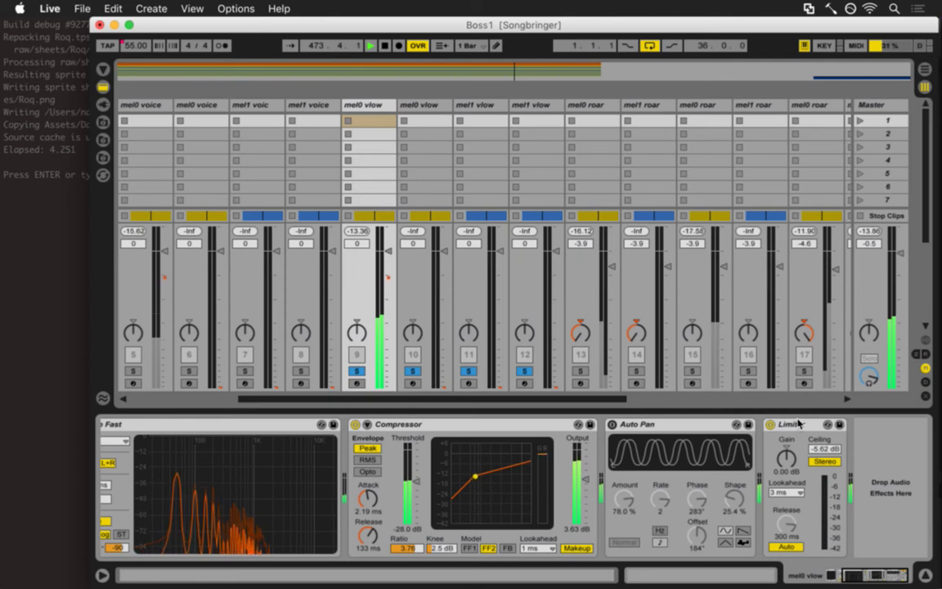
{"action": "left_click", "coordinate": [427, 106]}
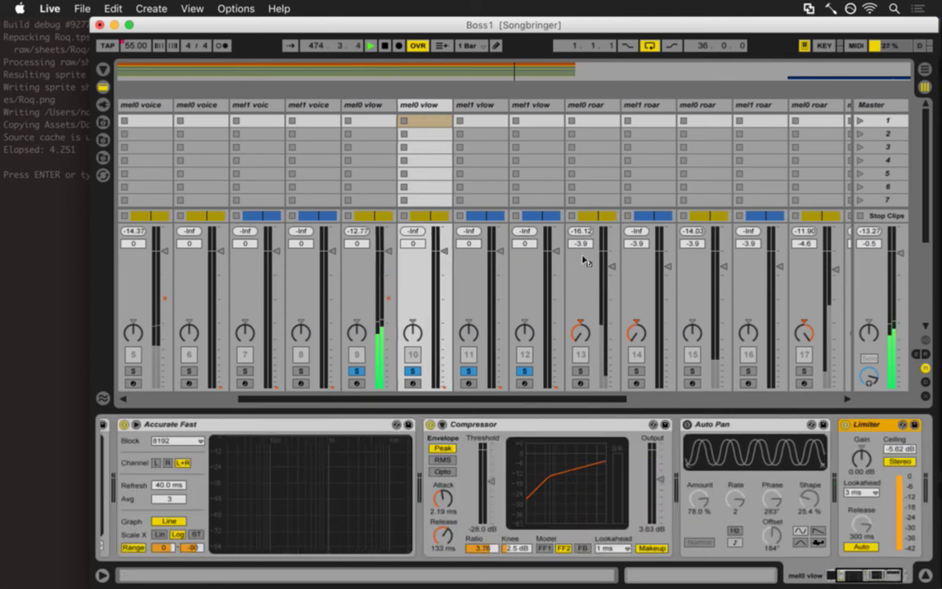
{"action": "left_click", "coordinate": [483, 120]}
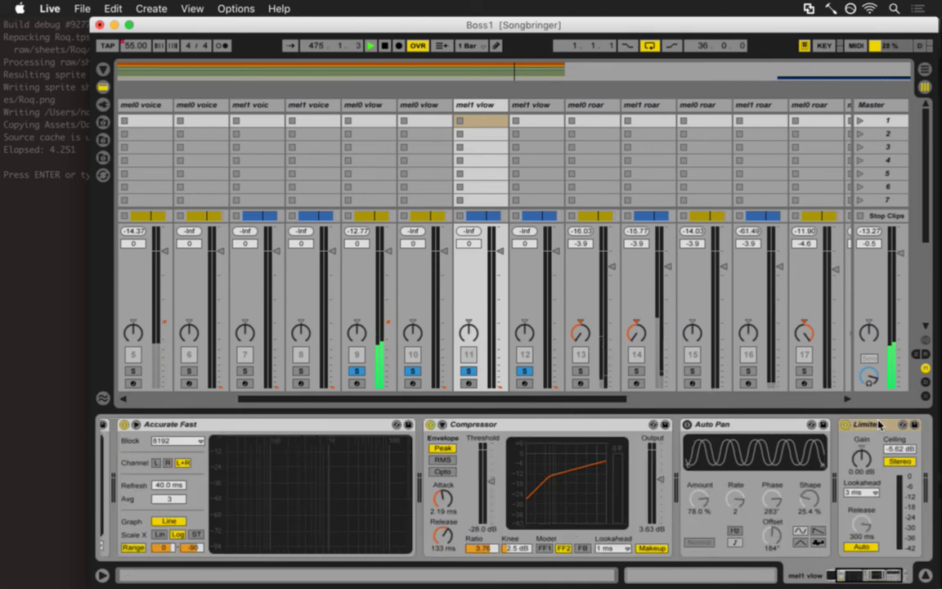
{"action": "left_click", "coordinate": [538, 106]}
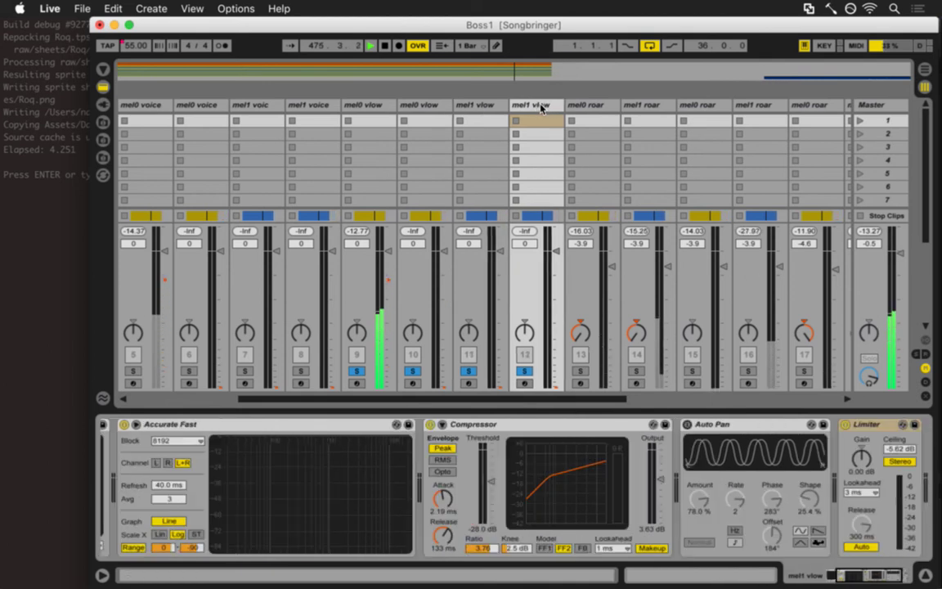
- Unsolo the vlow tracks, select the first mel0 roar track and play the full mix from bar 473
{"action": "left_click", "coordinate": [587, 105]}
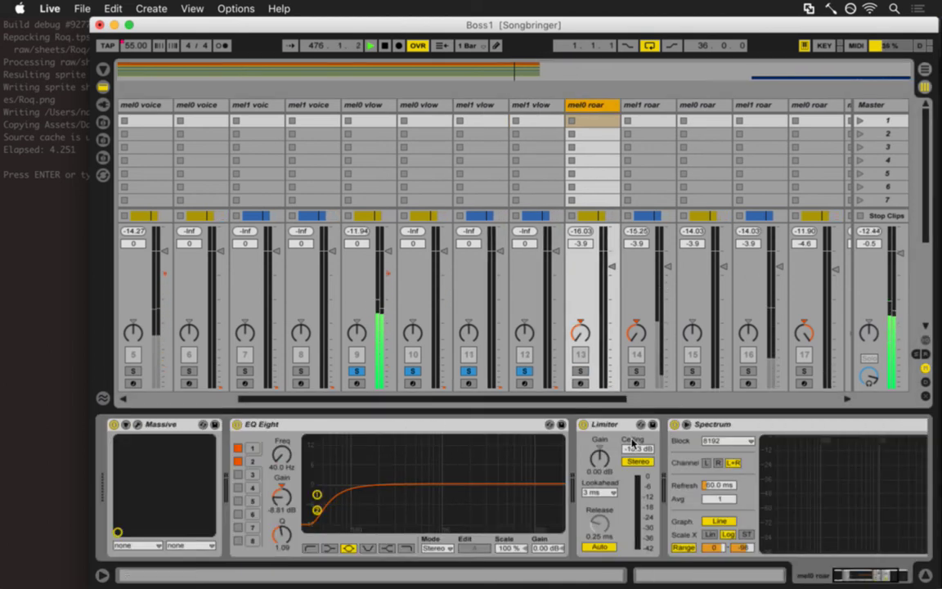
{"action": "key", "text": "space"}
{"action": "left_click", "coordinate": [524, 371]}
{"action": "key", "text": "Tab"}
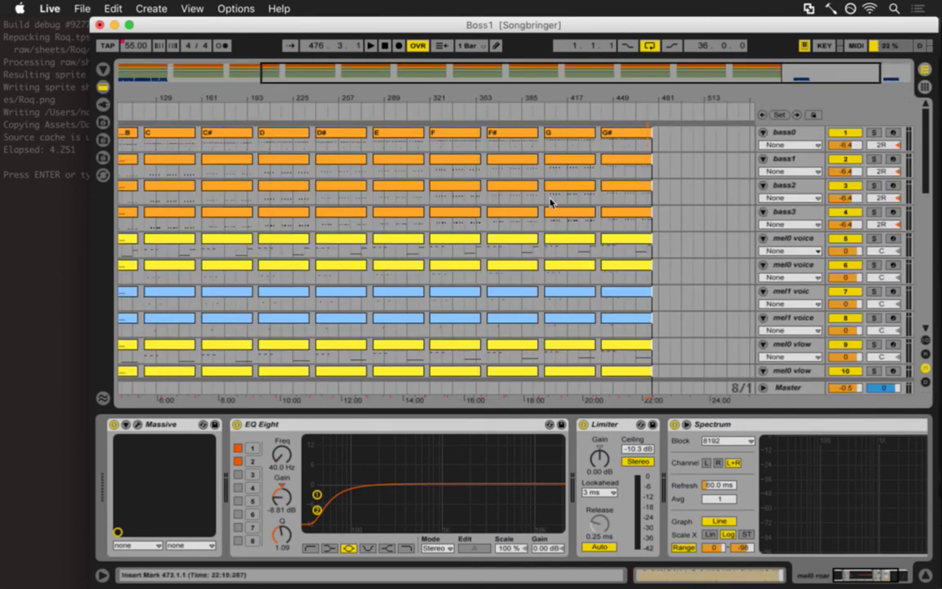
{"action": "key", "text": "Tab"}
{"action": "key", "text": "space"}
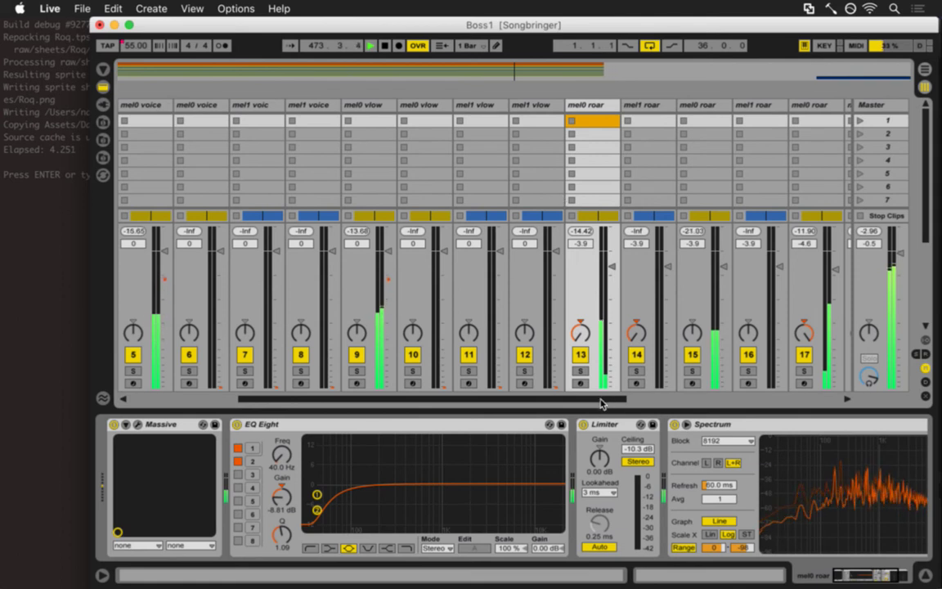
- Lower the six mel0 and mel1 roar tracks together, to -5.3 dB on the first four and -6.0 dB on the last two, while checking playback
{"action": "left_click_drag", "start_coordinate": [601, 402], "coordinate": [752, 410]}
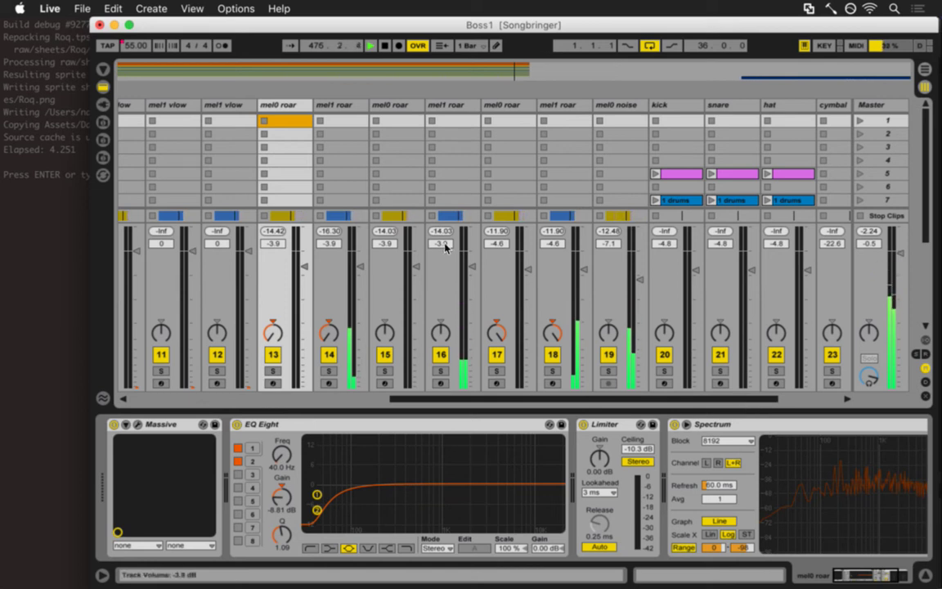
{"action": "left_click", "coordinate": [331, 107]}
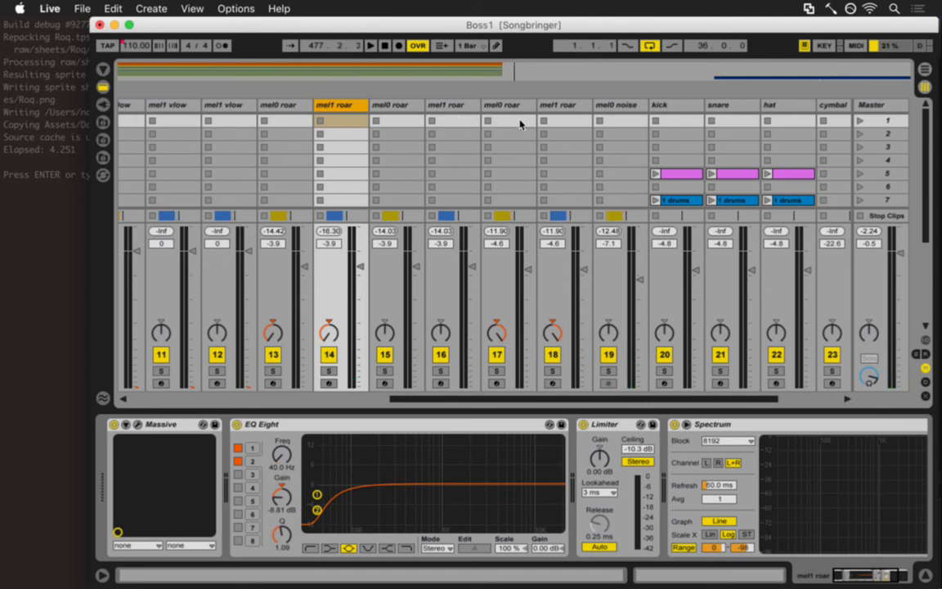
{"action": "left_click", "coordinate": [299, 106]}
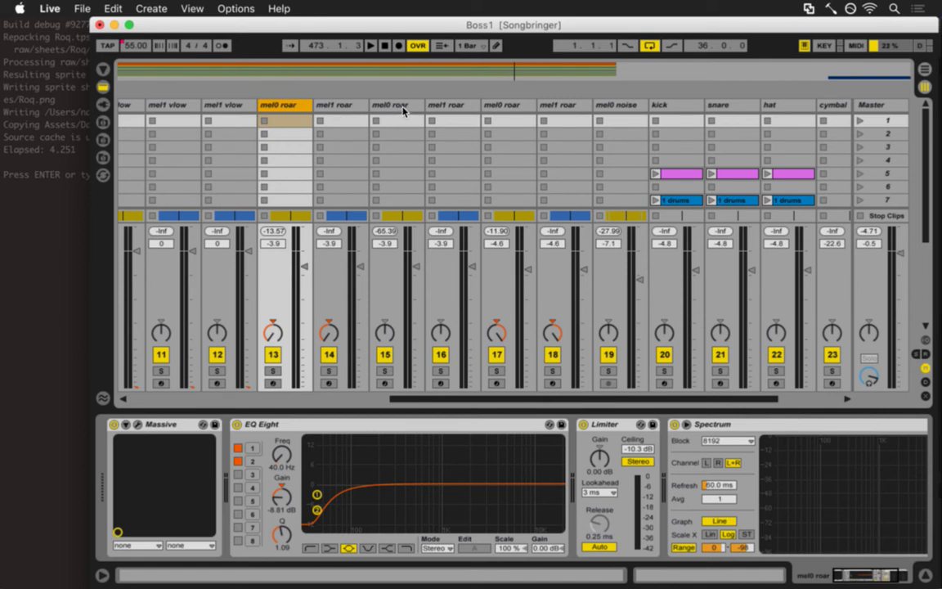
{"action": "left_click", "coordinate": [571, 106], "text": "shift"}
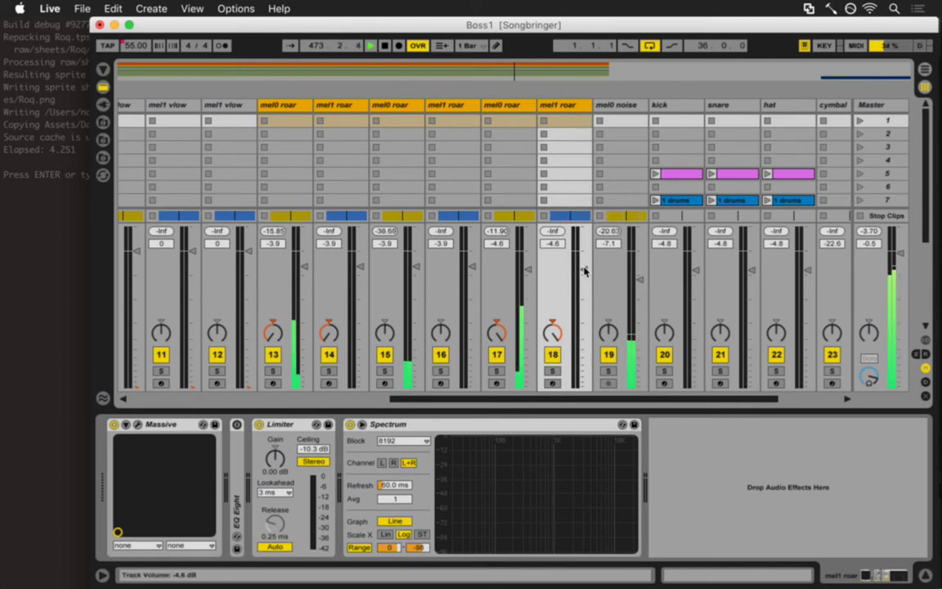
{"action": "key", "text": "space"}
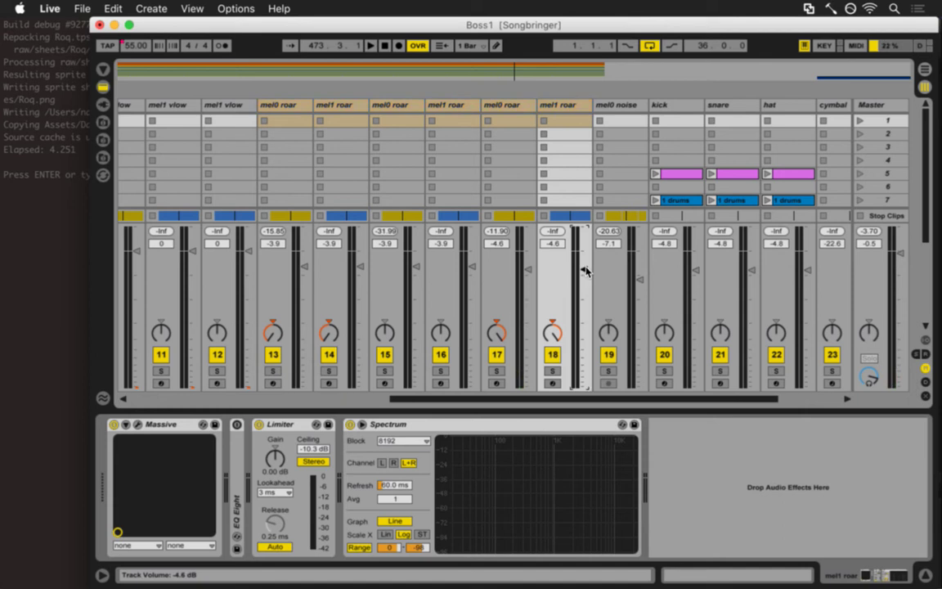
{"action": "scroll", "coordinate": [584, 271], "scroll_direction": "down", "scroll_amount": 2}
{"action": "key", "text": "space"}
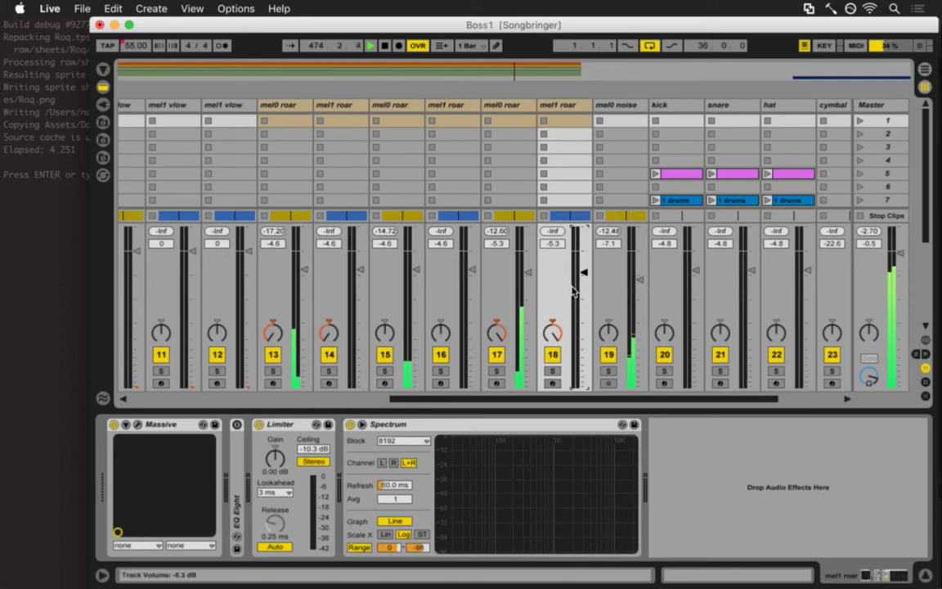
{"action": "key", "text": "space"}
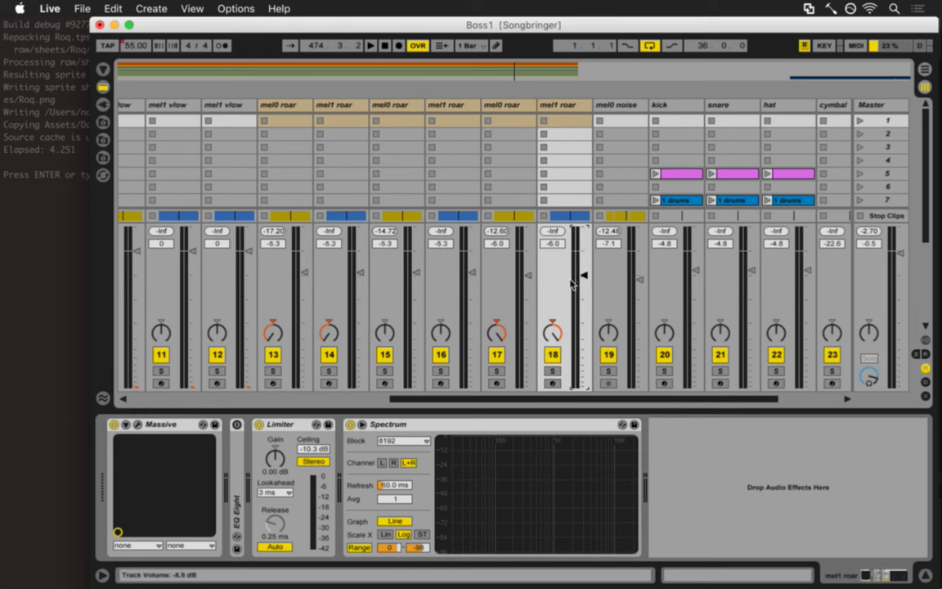
{"action": "key", "text": "space"}
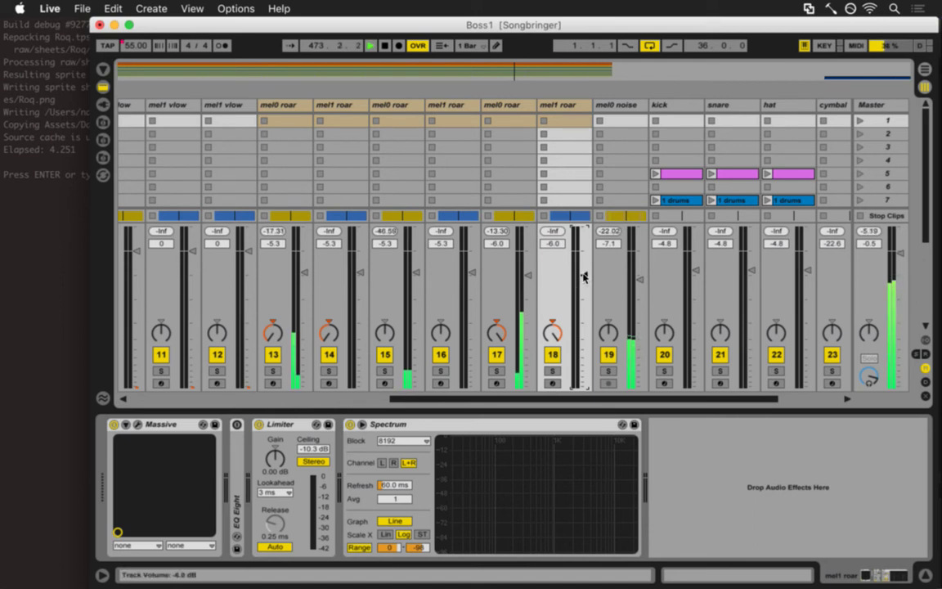
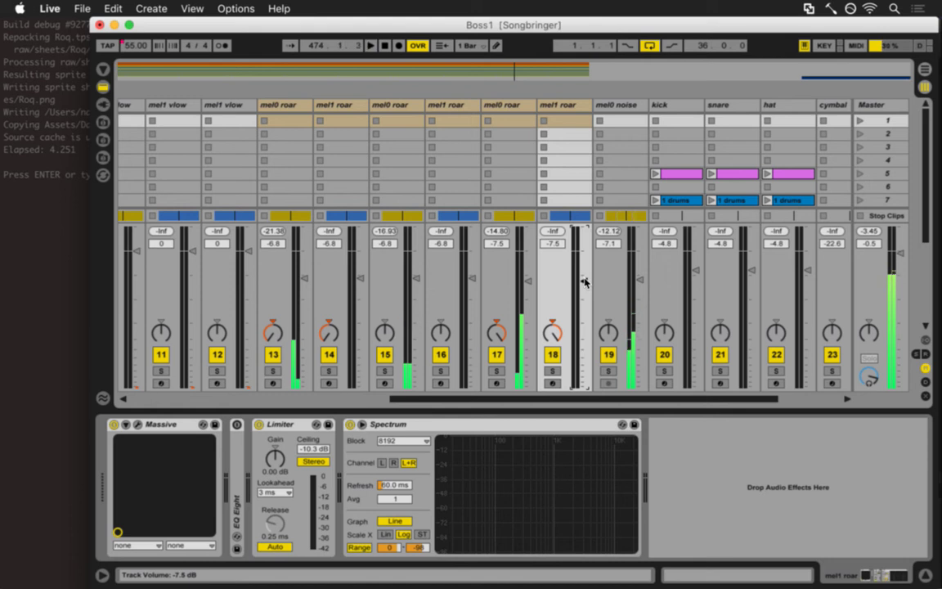
- Fine-tune the six roar tracks' volumes by ear over repeated playback, settling on -5.3 dB for tracks 13–16 and -6.0 dB for tracks 17–18
{"action": "key", "text": "space"}
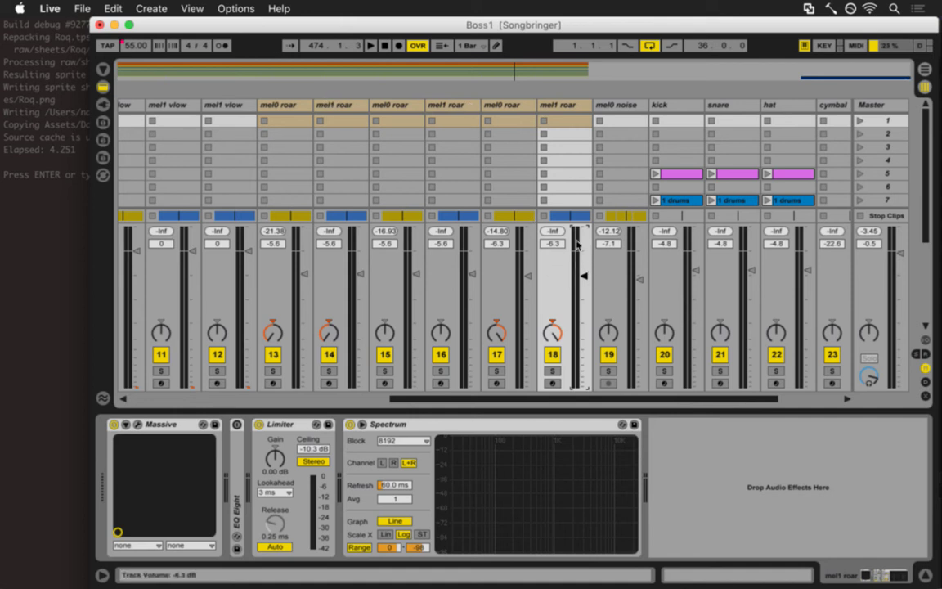
{"action": "key", "text": "space"}
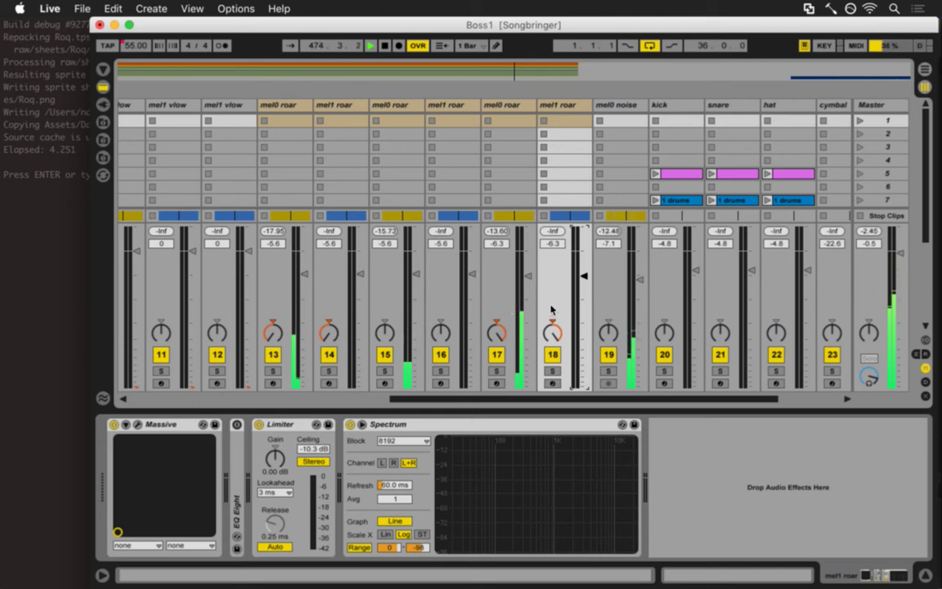
{"action": "left_click_drag", "start_coordinate": [584, 276], "coordinate": [583, 277]}
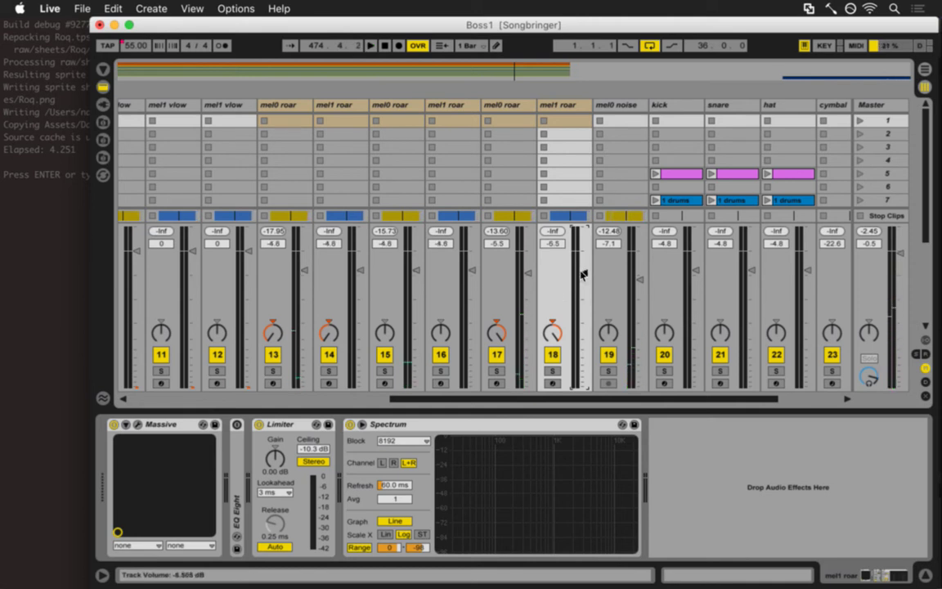
{"action": "key", "text": "space"}
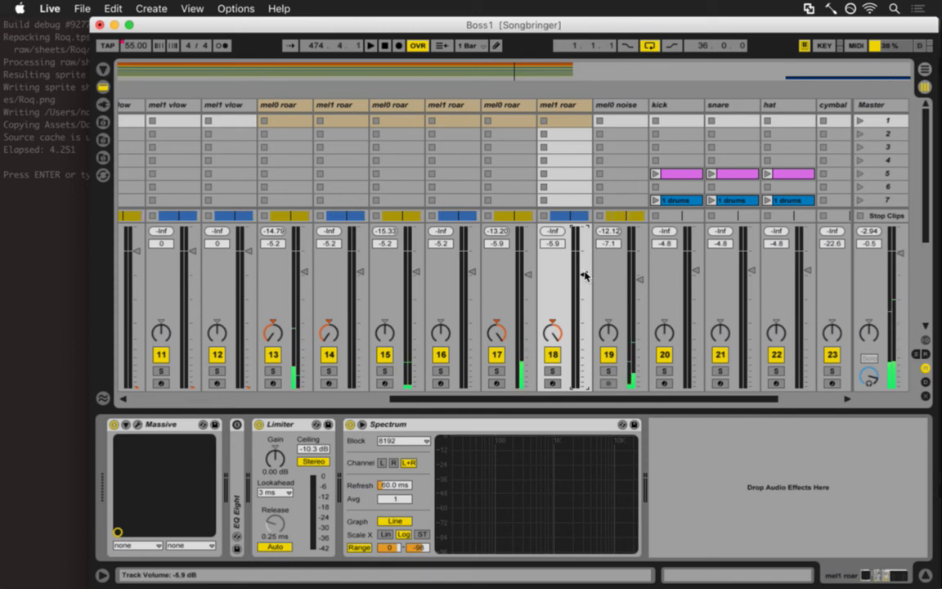
{"action": "key", "text": "space"}
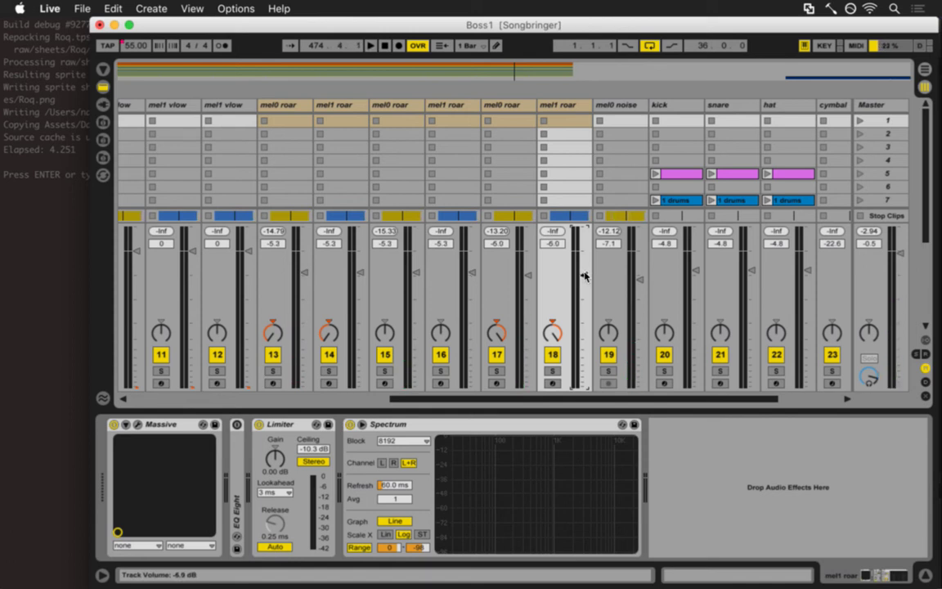
{"action": "key", "text": "space"}
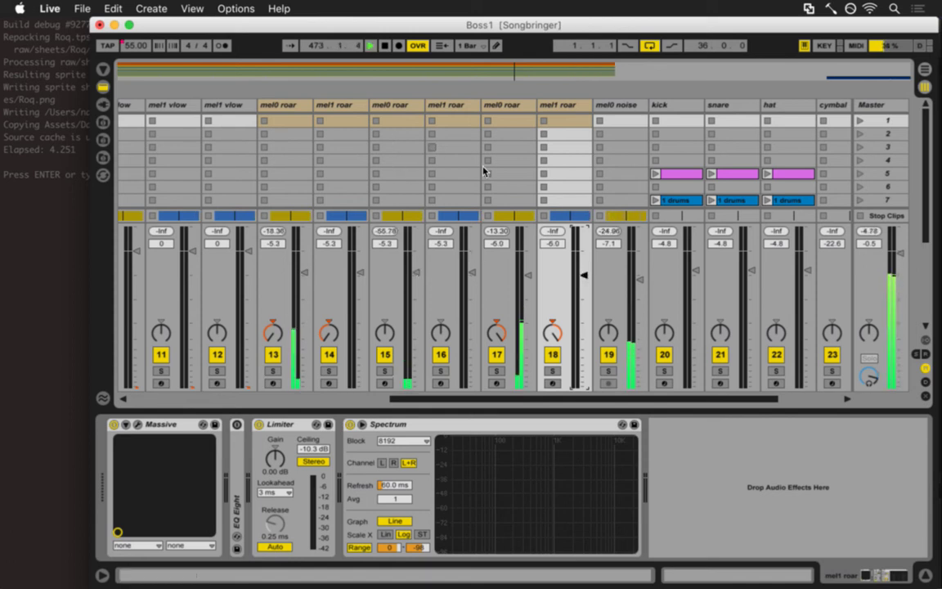
- Stop playback, return to the Arrangement View and save the Boss1 set
{"action": "key", "text": "space"}
{"action": "key", "text": "Tab"}
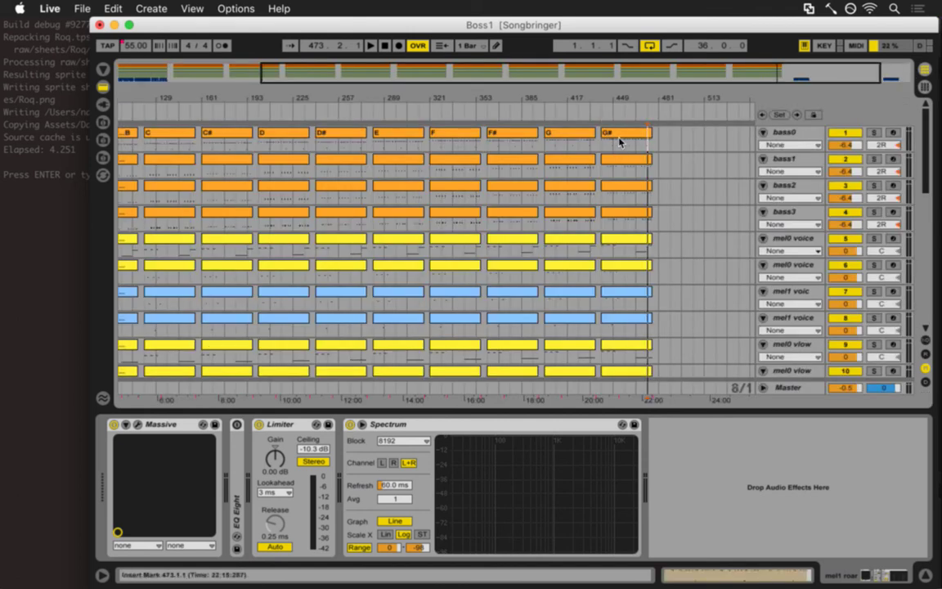
{"action": "key", "text": "super+s"}
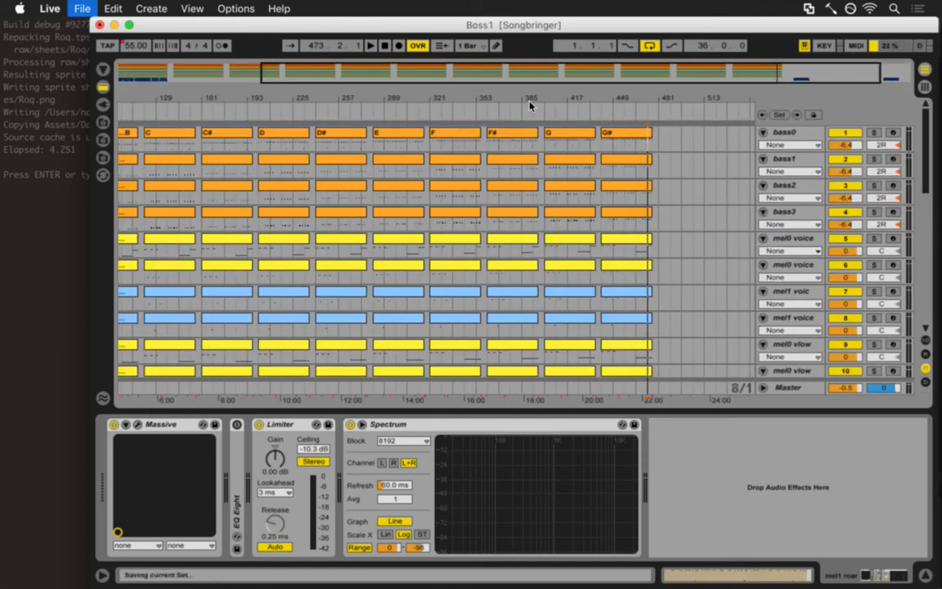
- Play the B key section from bar 97 and check the track levels in the mixer against the arrangement
{"action": "left_click_drag", "start_coordinate": [515, 95], "coordinate": [512, 96]}
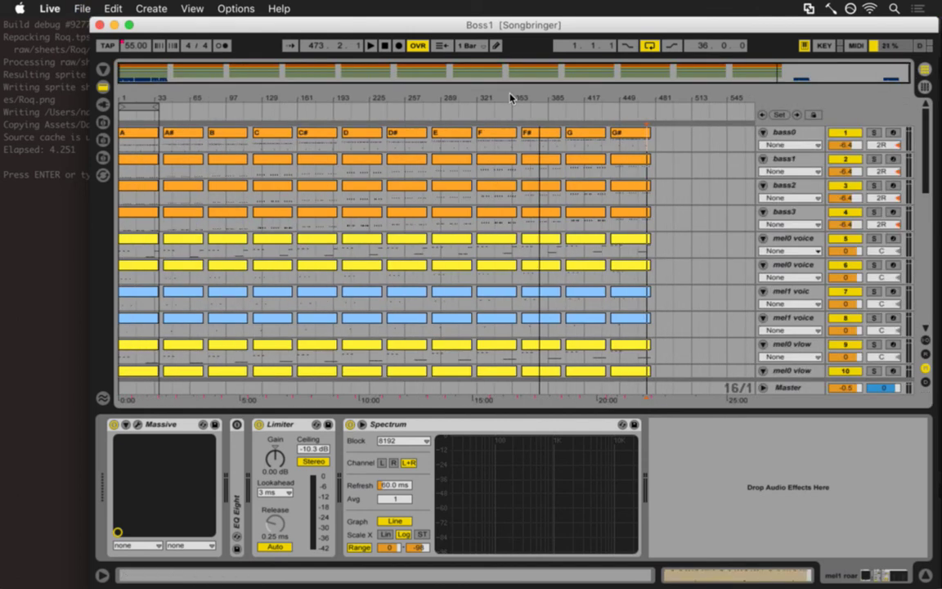
{"action": "left_click", "coordinate": [211, 143]}
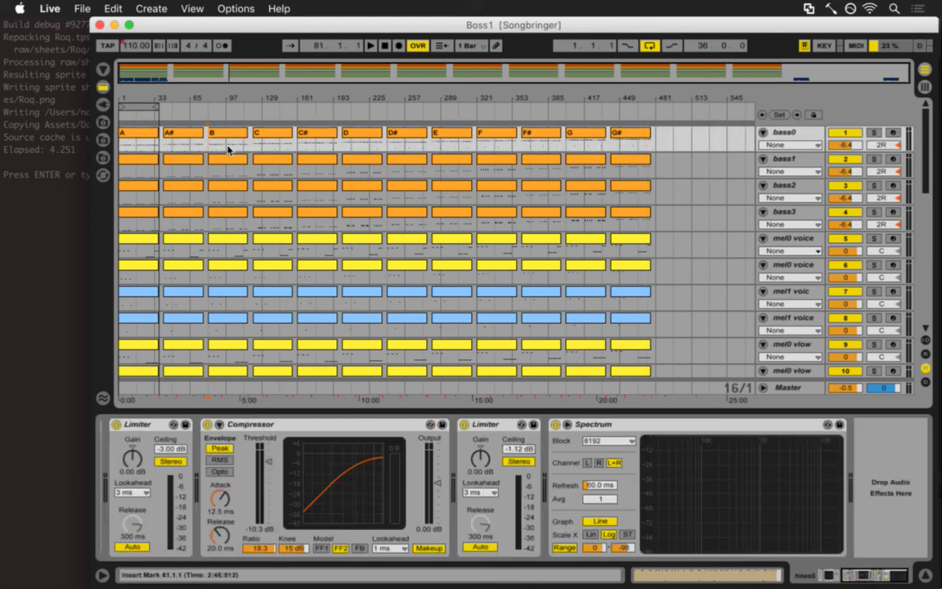
{"action": "key", "text": "space"}
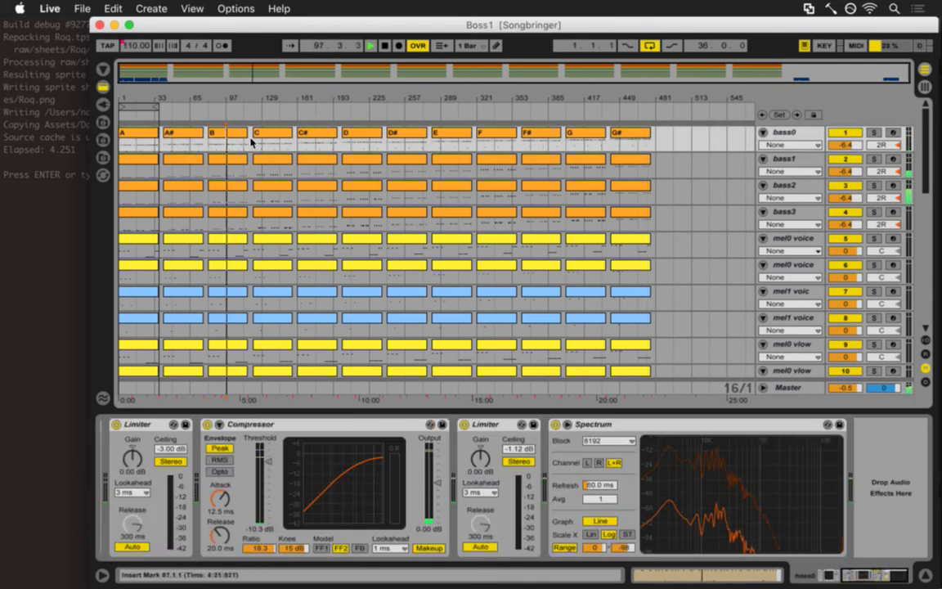
{"action": "key", "text": "Tab"}
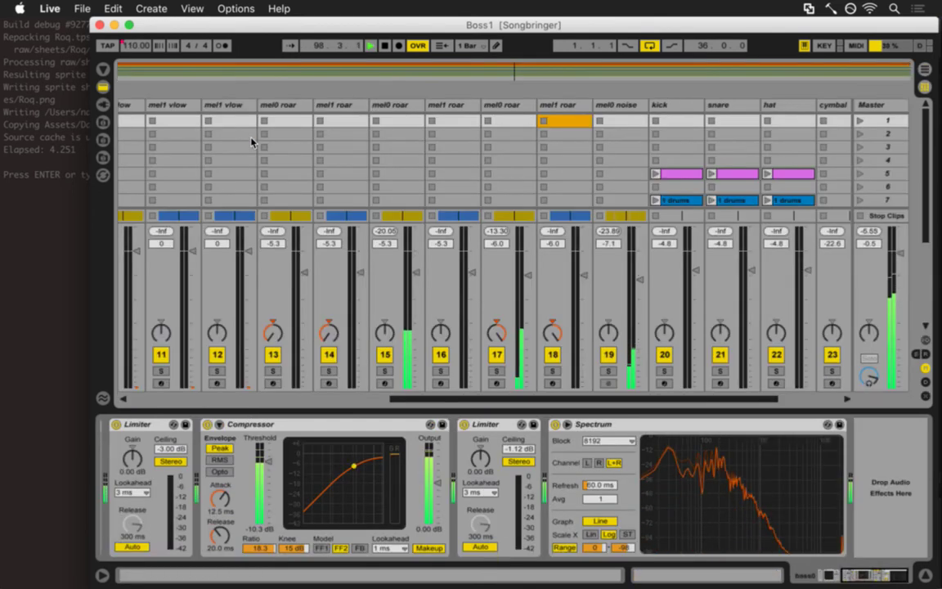
{"action": "key", "text": "Tab"}
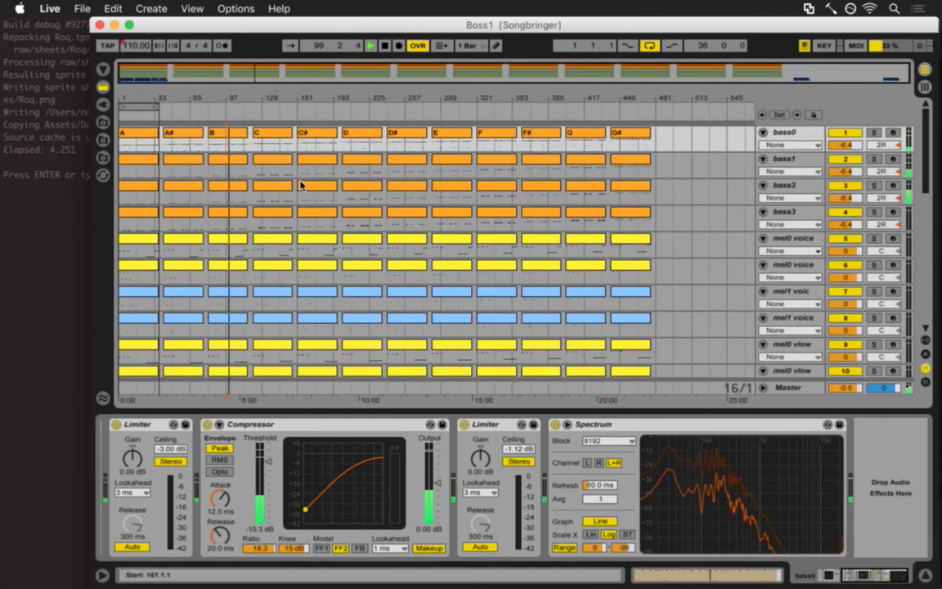
{"action": "scroll", "coordinate": [294, 179], "scroll_direction": "down", "scroll_amount": 3}
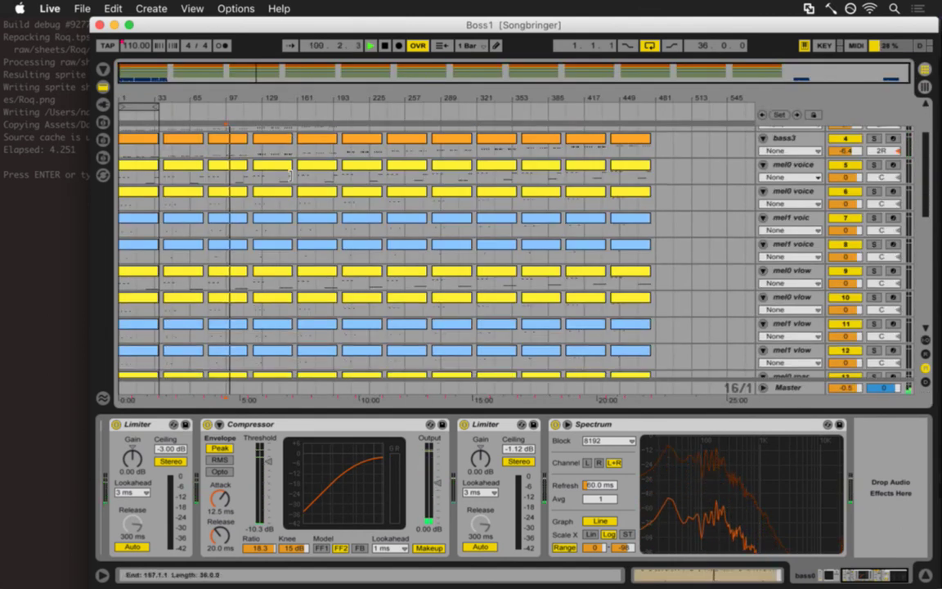
{"action": "scroll", "coordinate": [280, 170], "scroll_direction": "up", "scroll_amount": 2}
{"action": "left_click_drag", "start_coordinate": [231, 94], "coordinate": [237, 144]}
{"action": "key", "text": "Tab"}
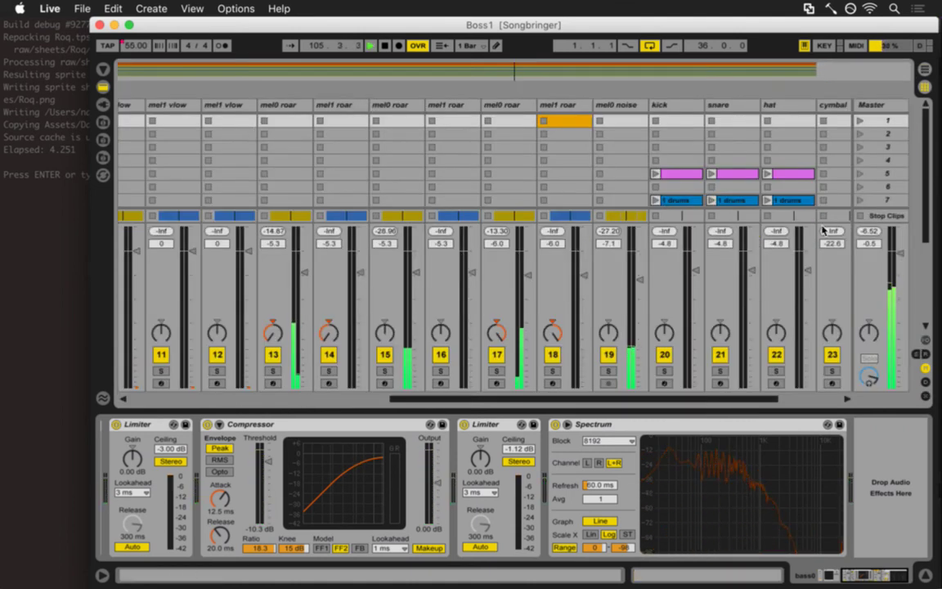
{"action": "key", "text": "Tab"}
{"action": "left_click_drag", "start_coordinate": [236, 101], "coordinate": [228, 97]}
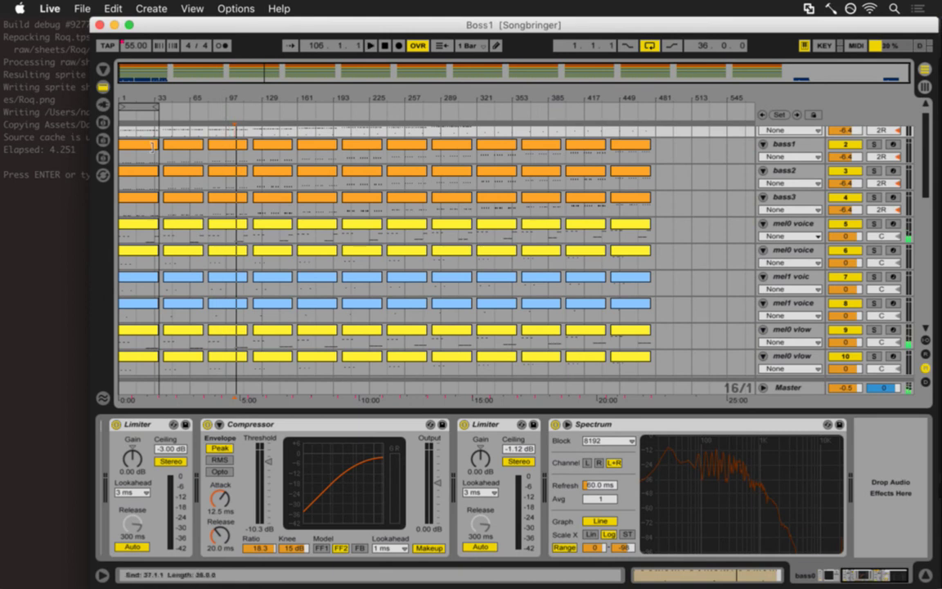
- Play the A key section from bar 17 and show its track levels in the mixer
{"action": "left_click", "coordinate": [145, 164]}
{"action": "key", "text": "space"}
{"action": "key", "text": "space"}
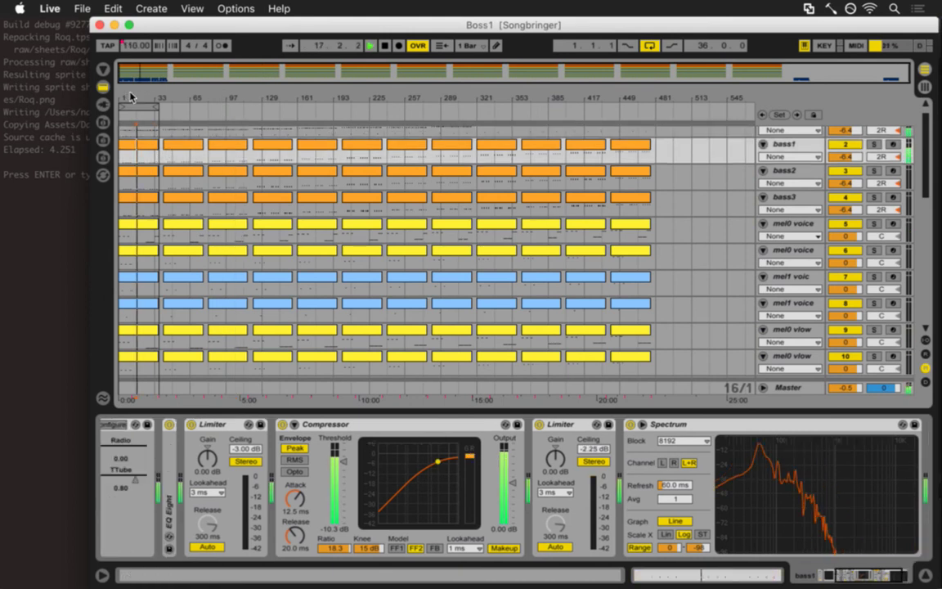
{"action": "left_click_drag", "start_coordinate": [131, 95], "coordinate": [132, 114]}
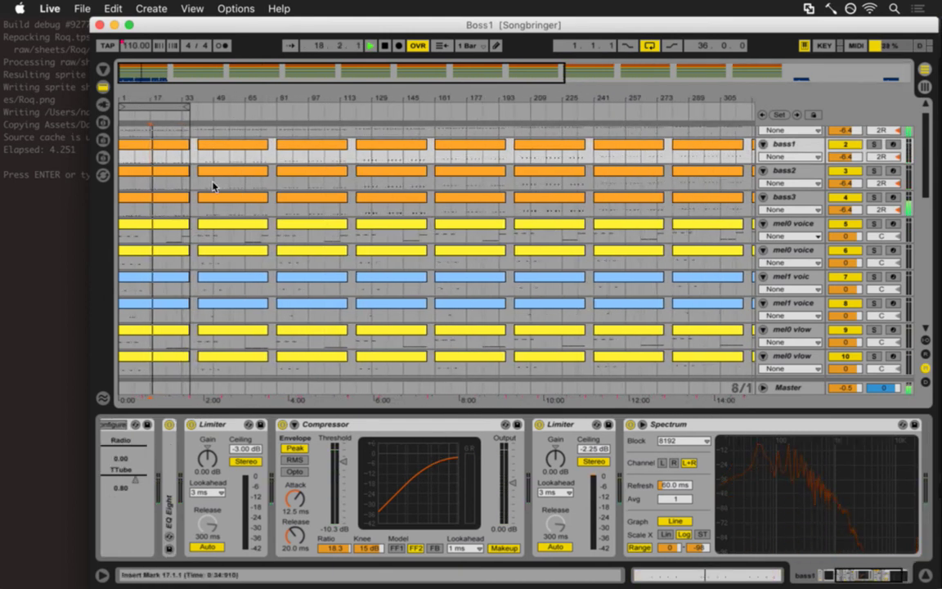
{"action": "key", "text": "Tab"}
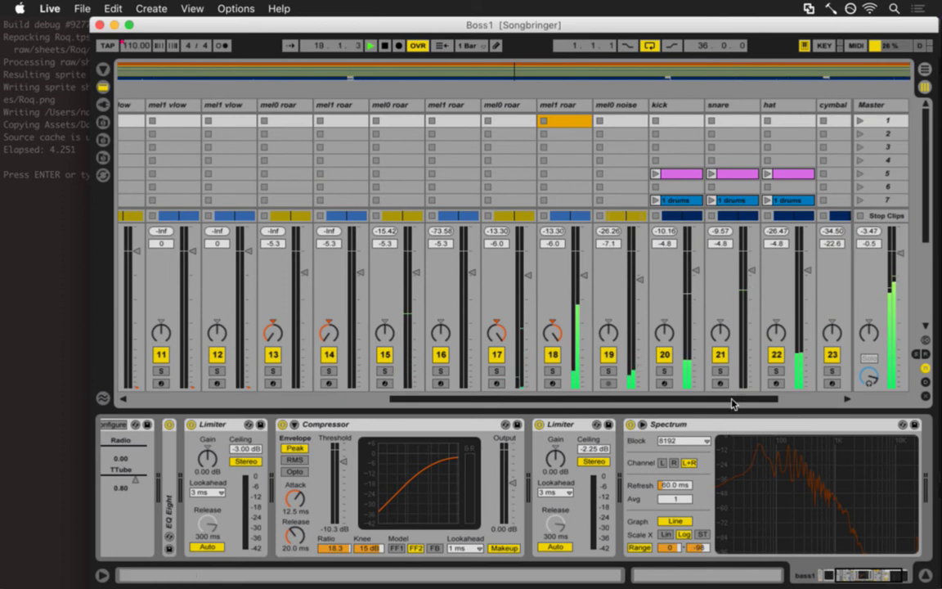
- Check the drum and Master levels during playback, resetting the Master peak reading twice
{"action": "left_click_drag", "start_coordinate": [733, 400], "coordinate": [839, 398]}
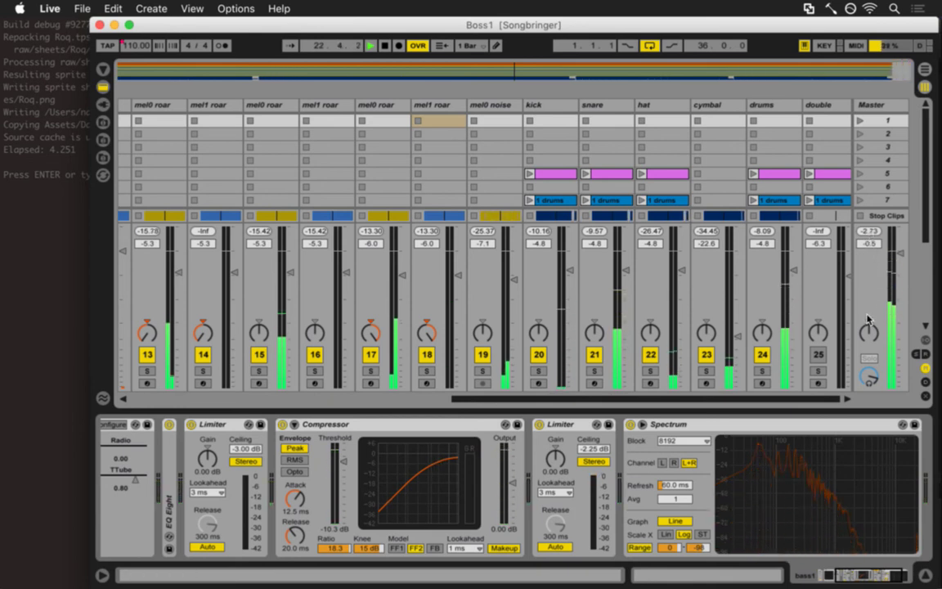
{"action": "left_click", "coordinate": [869, 233]}
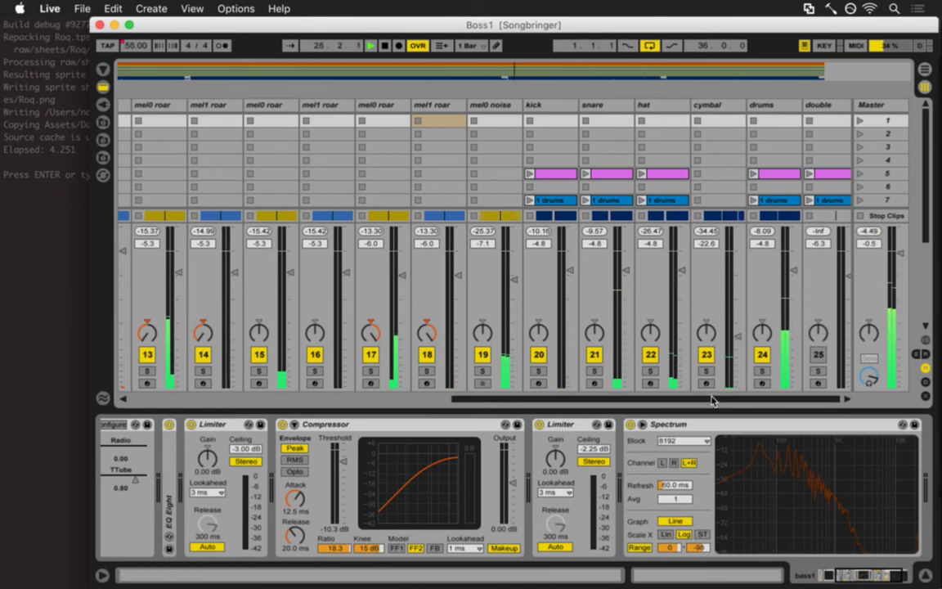
{"action": "left_click", "coordinate": [868, 235]}
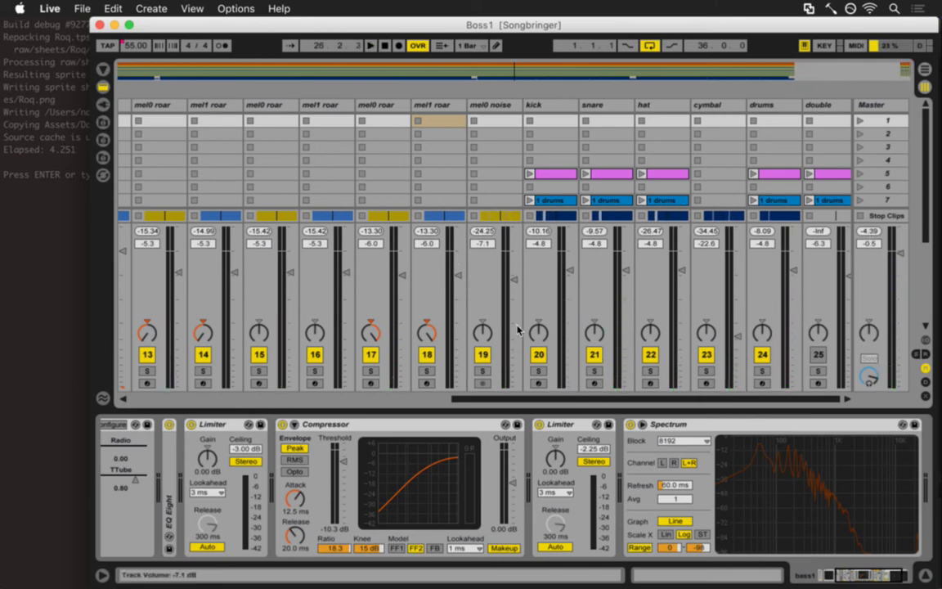
- Return to the full arrangement and examine the drum tracks beneath the twelve key sections
{"action": "left_click_drag", "start_coordinate": [542, 401], "coordinate": [208, 338]}
{"action": "key", "text": "Tab"}
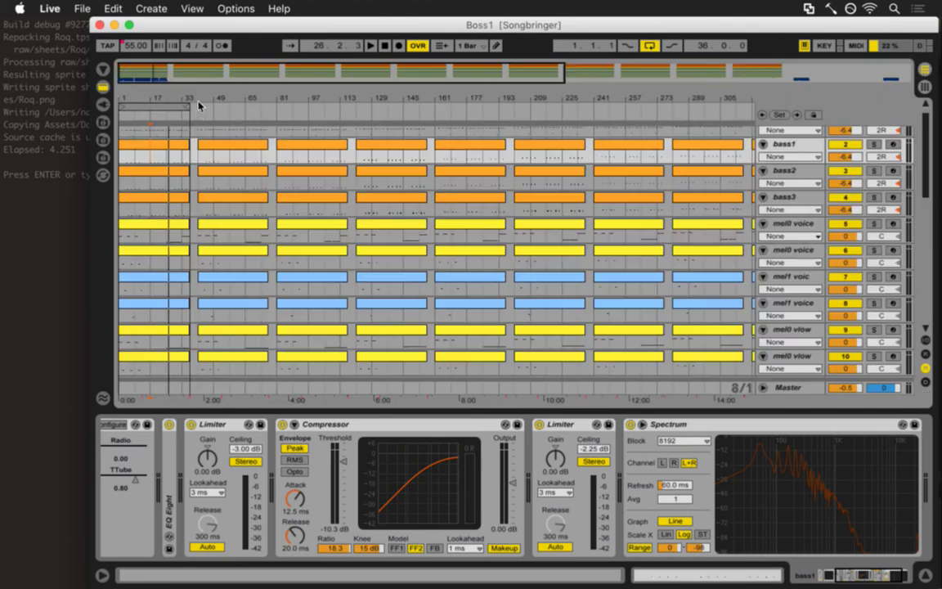
{"action": "left_click_drag", "start_coordinate": [164, 102], "coordinate": [168, 88]}
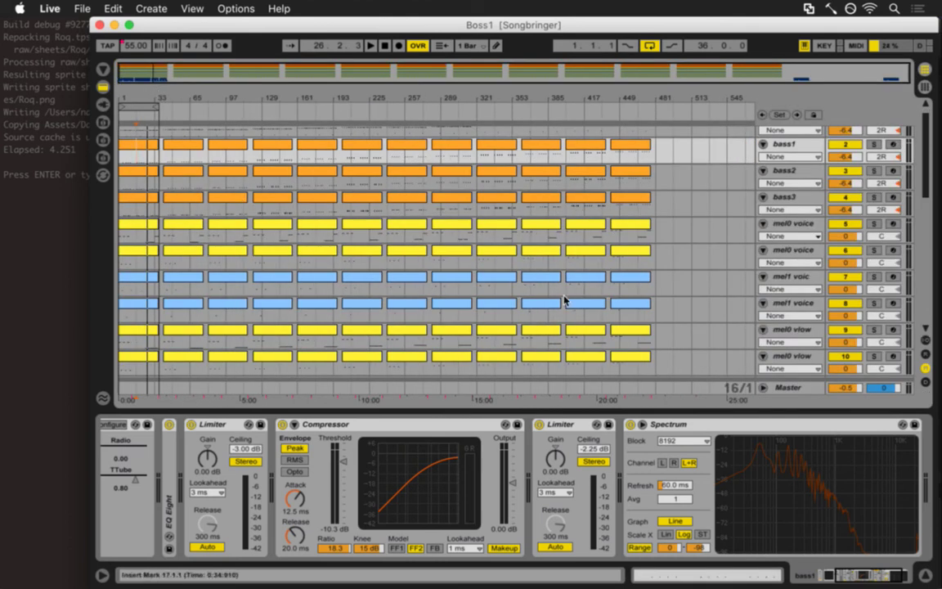
{"action": "scroll", "coordinate": [561, 297], "scroll_direction": "down", "scroll_amount": 1}
{"action": "scroll", "coordinate": [561, 297], "scroll_direction": "down", "scroll_amount": 10}
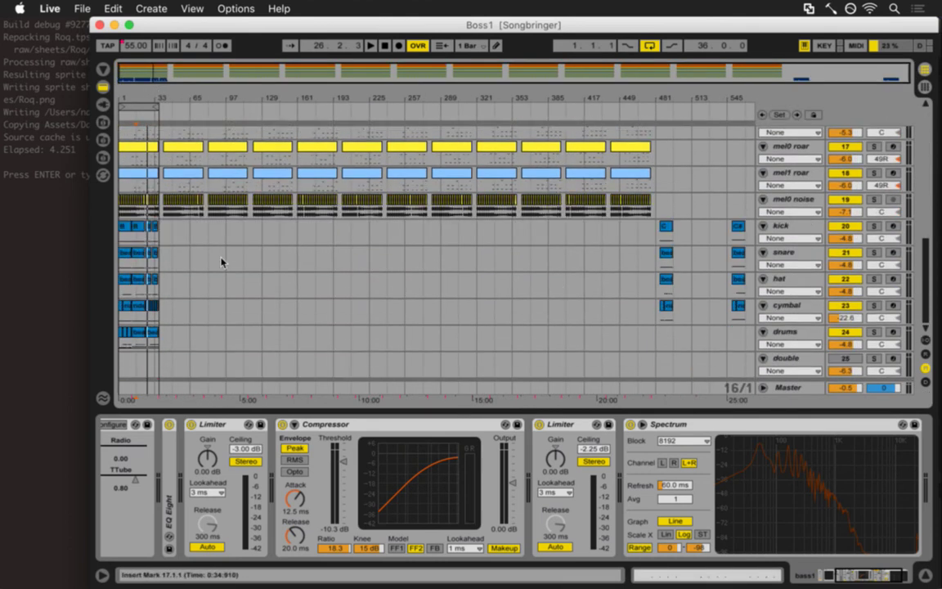
- Switch to iTerm2 and commit the modified Boss1.als to the Git master branch with the message "."
{"action": "key", "text": "super+Tab"}
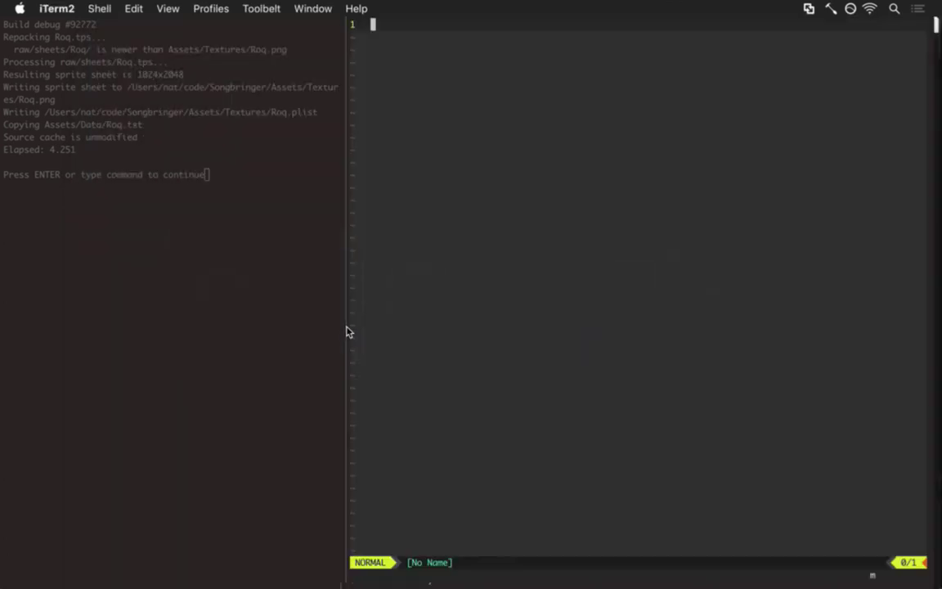
{"action": "key", "text": "m"}
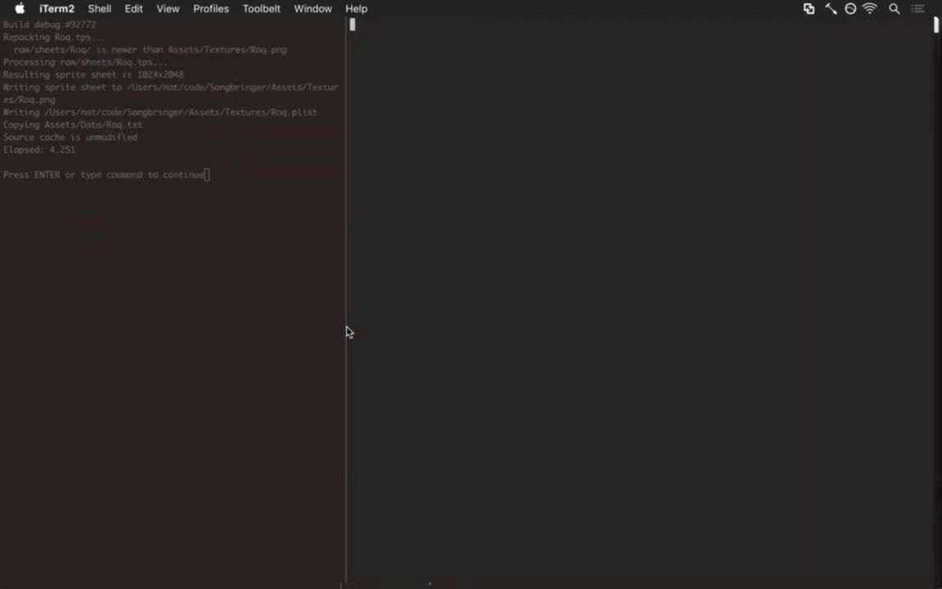
{"action": "type", "text": "i"}
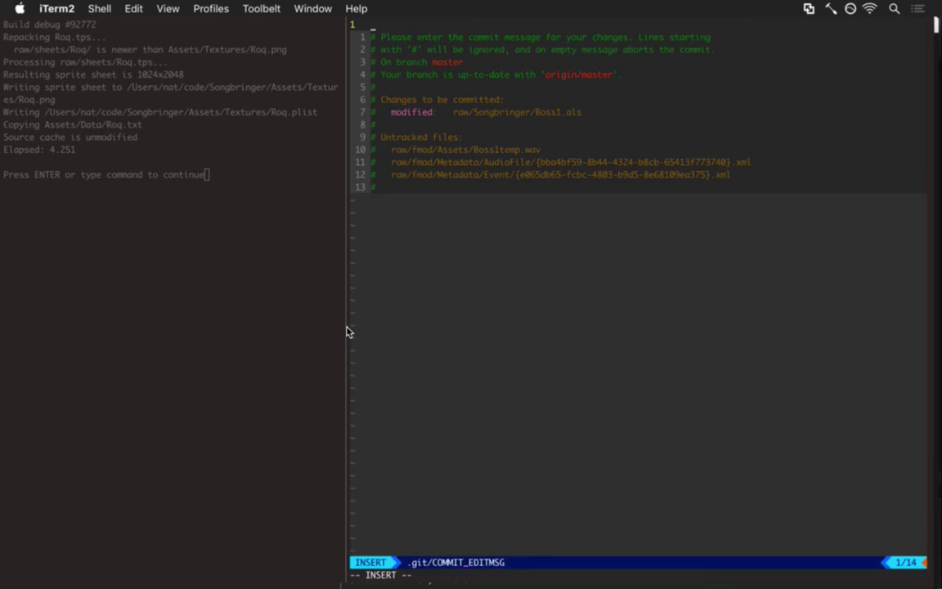
{"action": "type", "text": "."}
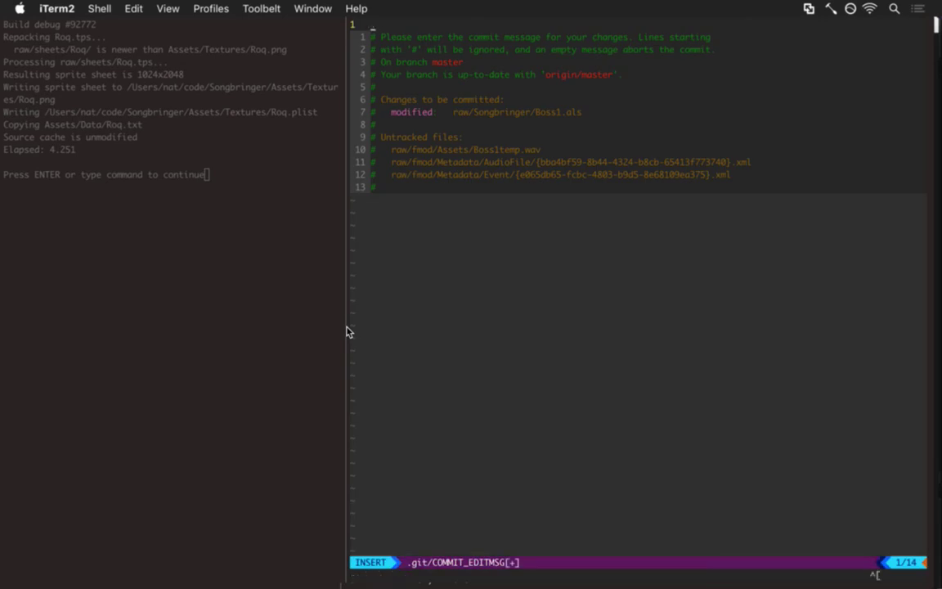
{"action": "key", "text": "Escape"}
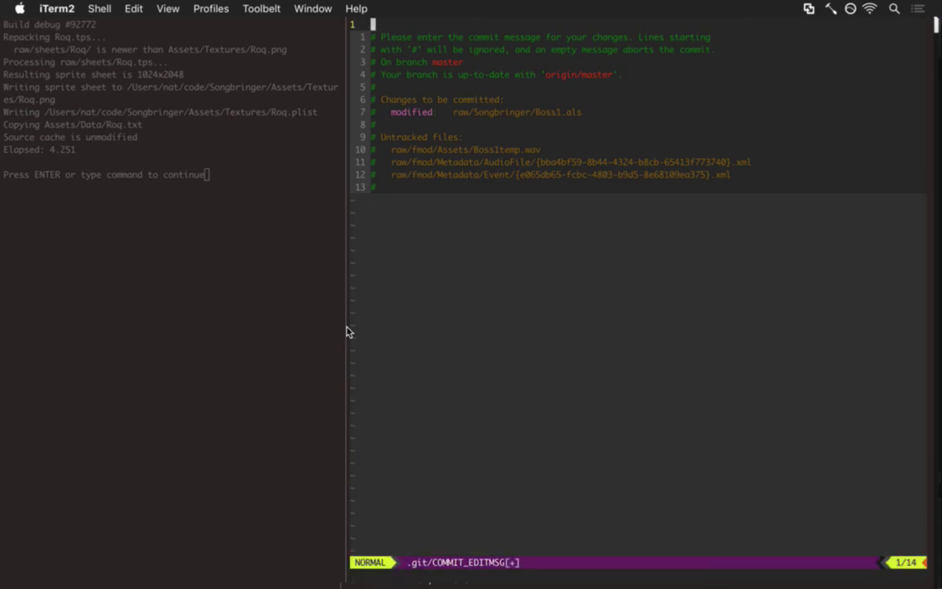
{"action": "left_click_drag", "start_coordinate": [491, 114], "coordinate": [578, 125]}
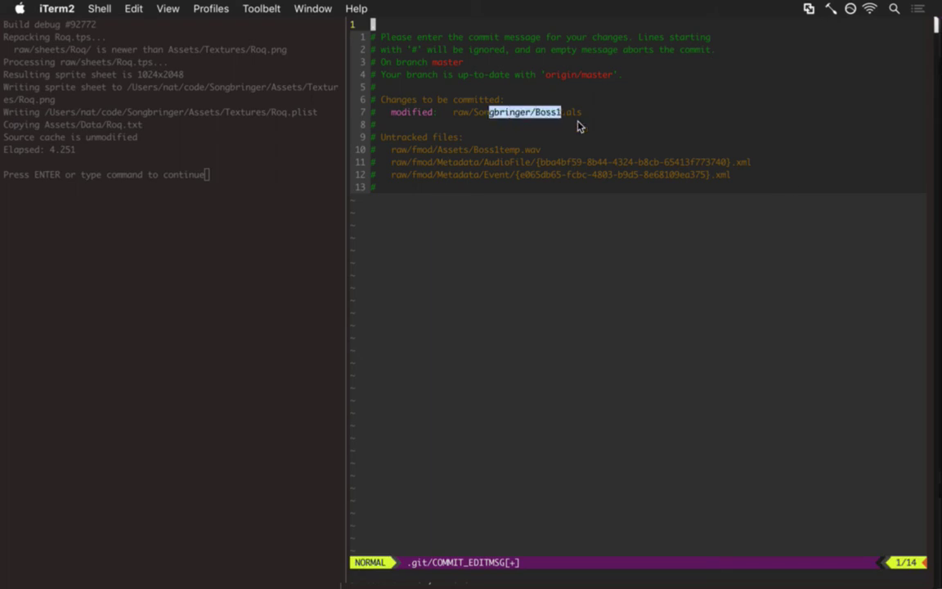
{"action": "left_click", "coordinate": [593, 199]}
{"action": "key", "text": "Return"}
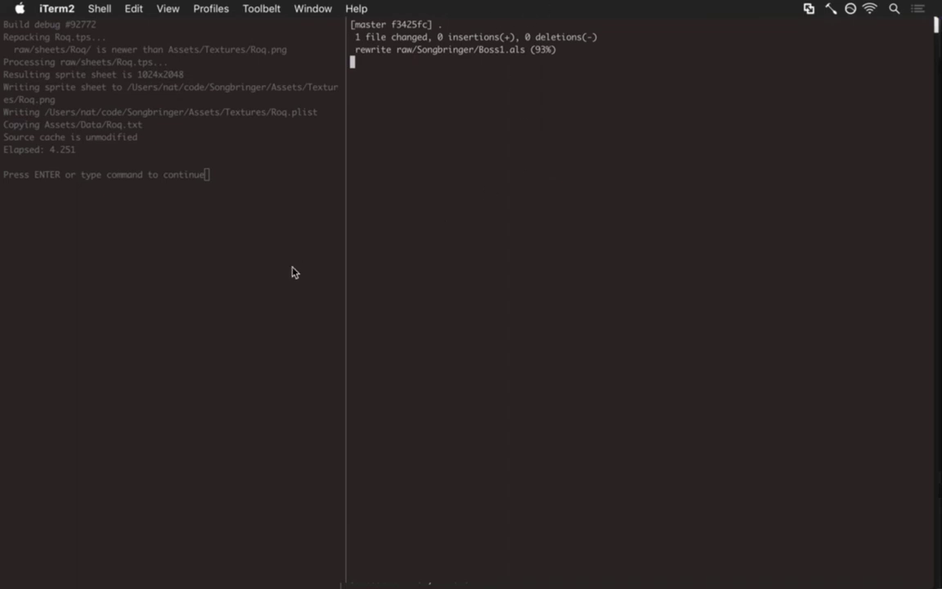
- Switch back to the Boss1 arrangement in Live
{"action": "key", "text": "super+Tab"}
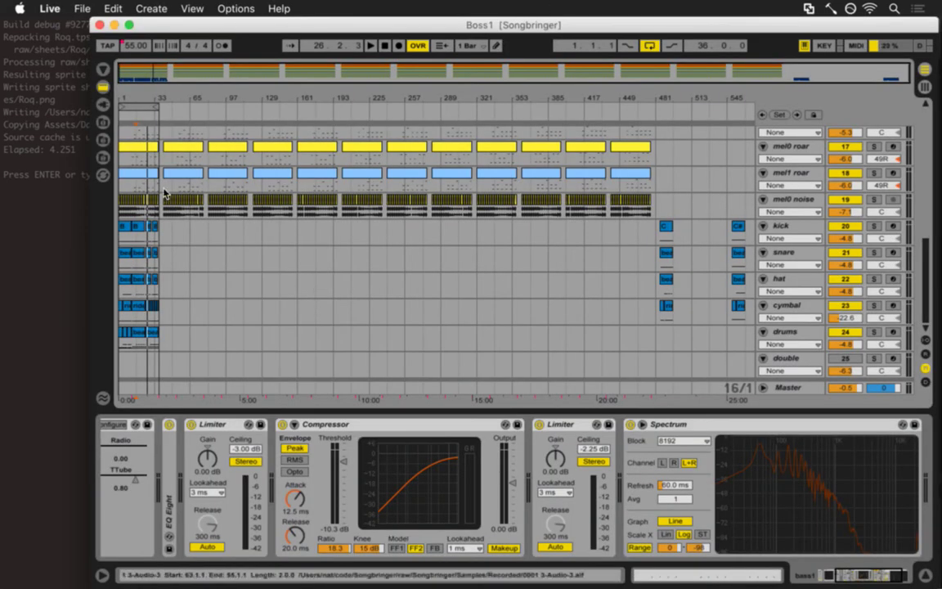
{"action": "left_click", "coordinate": [167, 257]}
{"action": "key", "text": "super+Tab"}
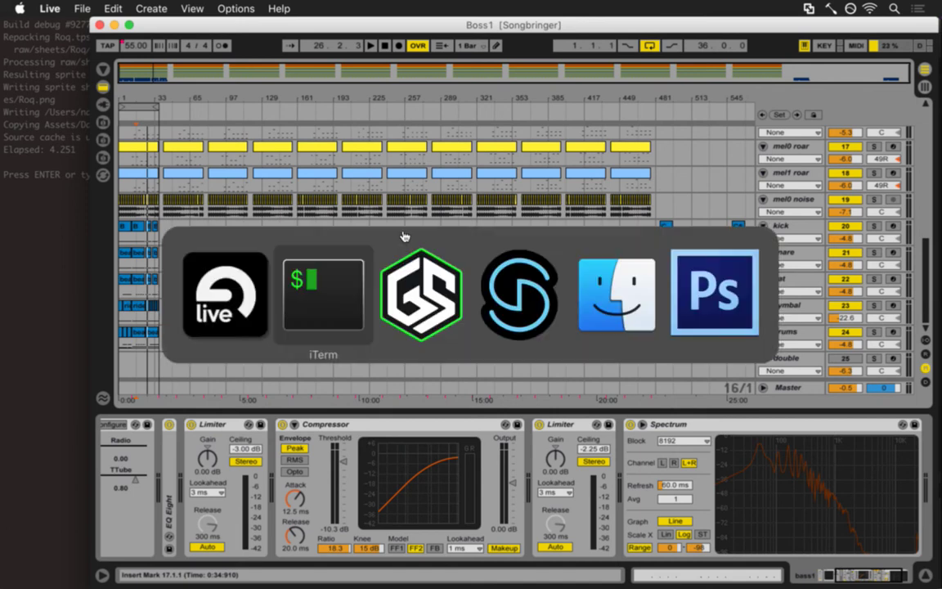
{"action": "key", "text": "super+Tab"}
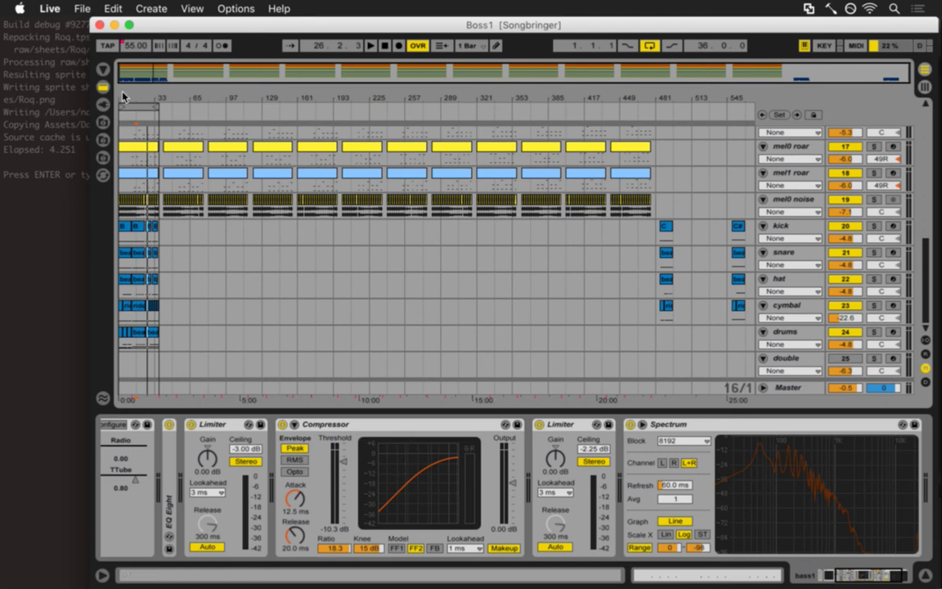
- Examine the clips on the drums track within the first key section
{"action": "left_click_drag", "start_coordinate": [123, 97], "coordinate": [329, 331]}
{"action": "left_click", "coordinate": [344, 340]}
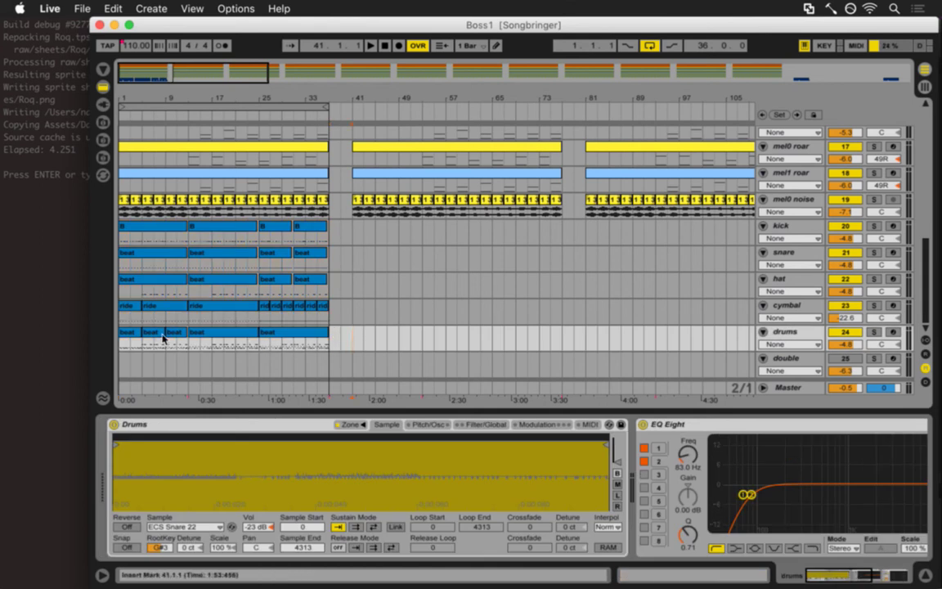
{"action": "left_click", "coordinate": [134, 335]}
{"action": "left_click", "coordinate": [135, 335]}
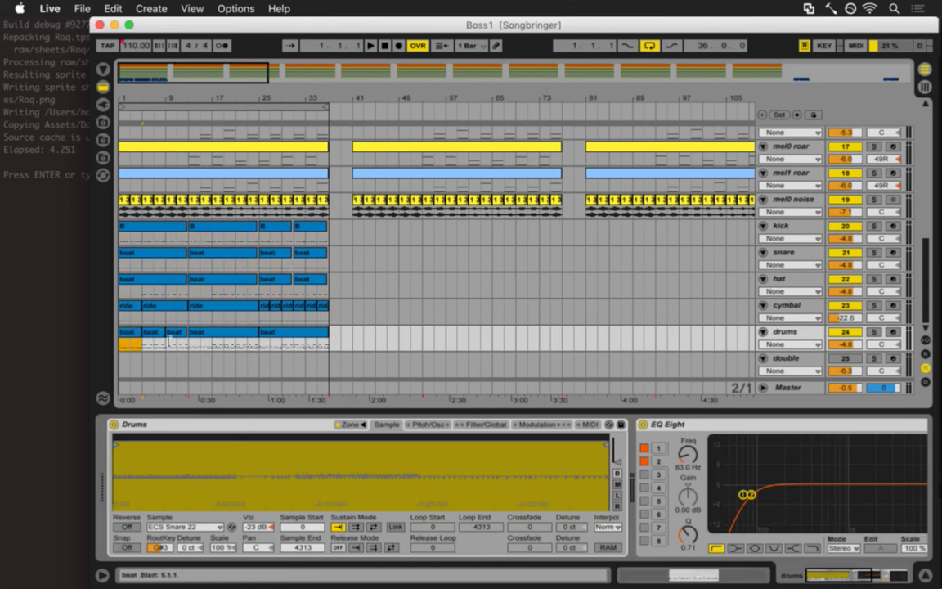
{"action": "left_click", "coordinate": [173, 335]}
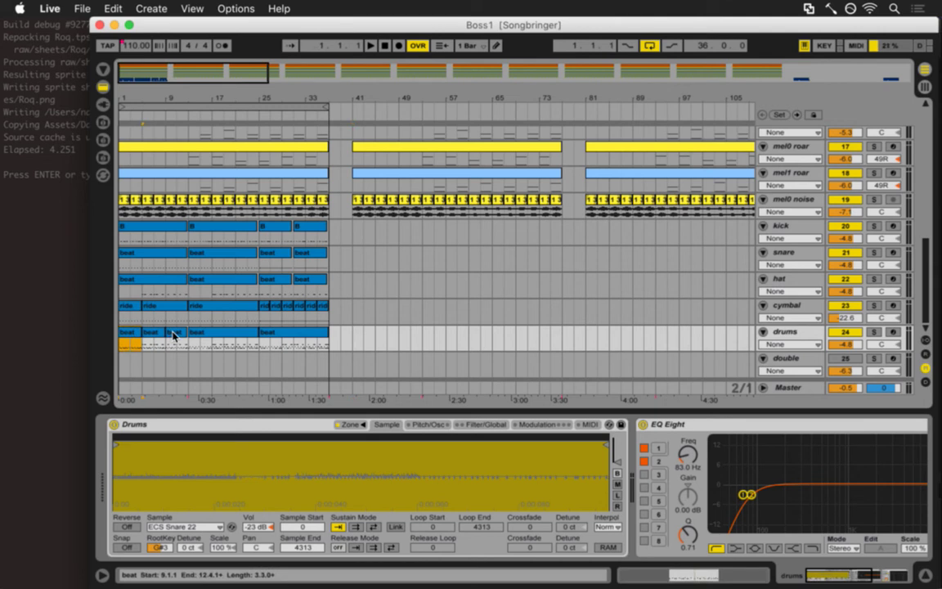
{"action": "left_click", "coordinate": [174, 335], "text": "shift"}
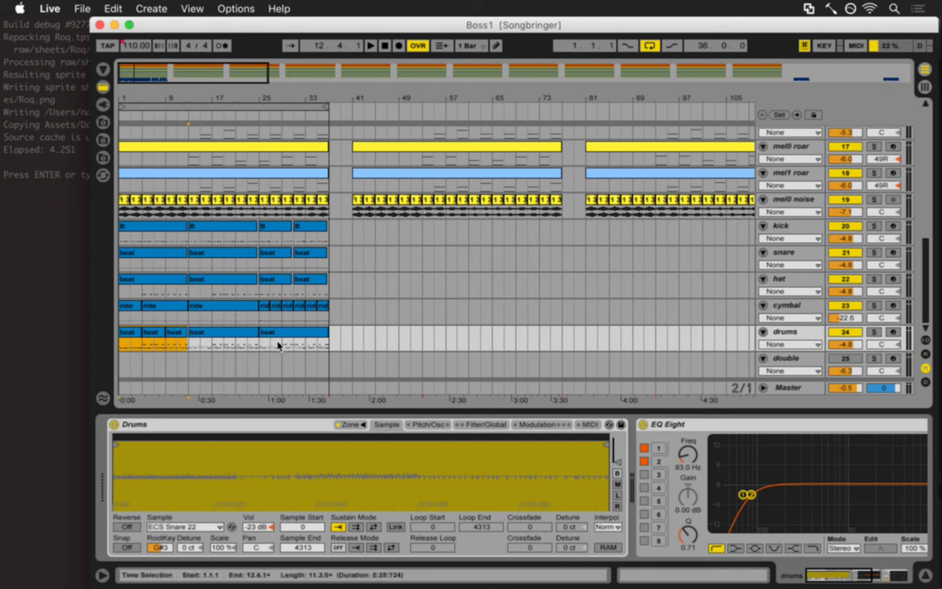
- Select all the drums clips of the first key section and activate the double track beneath them
{"action": "left_click", "coordinate": [332, 337]}
{"action": "left_click_drag", "start_coordinate": [331, 347], "coordinate": [131, 360]}
{"action": "key", "text": "super+z"}
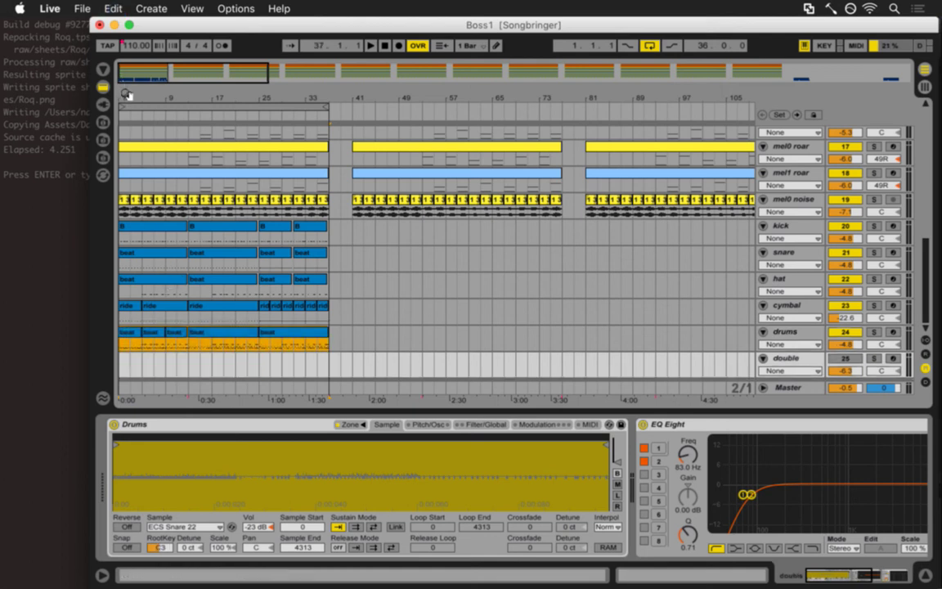
{"action": "key", "text": "z"}
{"action": "left_click_drag", "start_coordinate": [127, 95], "coordinate": [127, 90]}
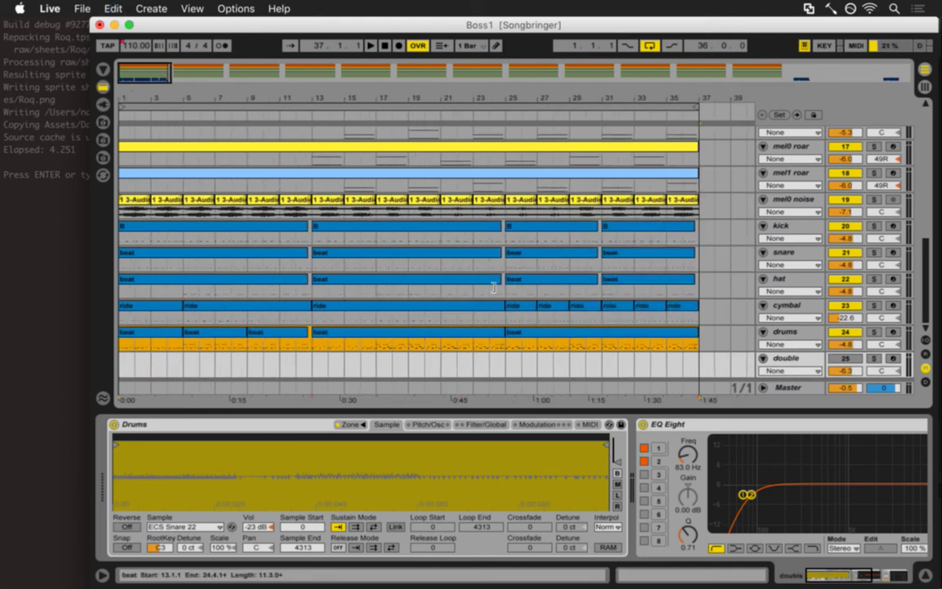
{"action": "left_click", "coordinate": [849, 360]}
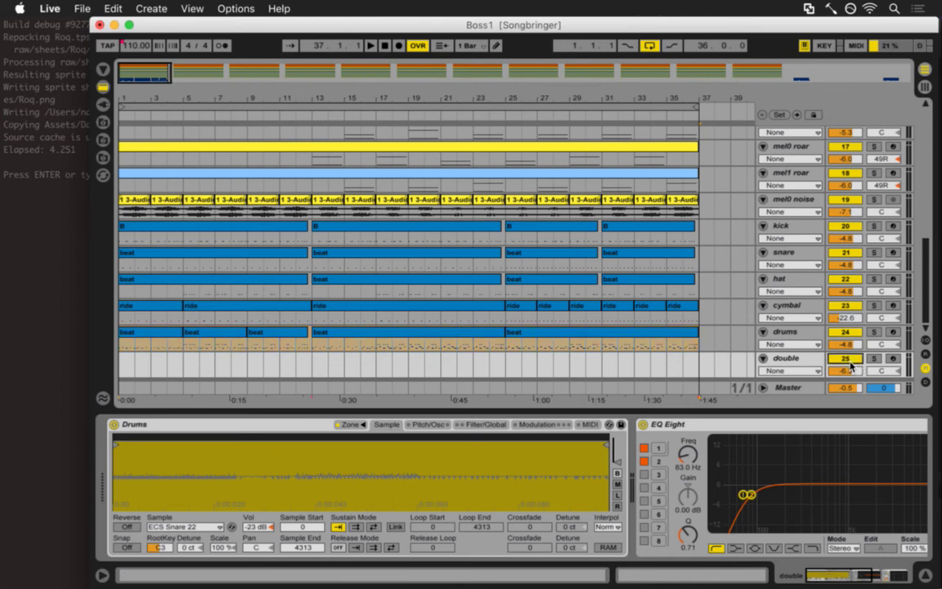
- Delete the empty double track and save the set
{"action": "left_click", "coordinate": [802, 333]}
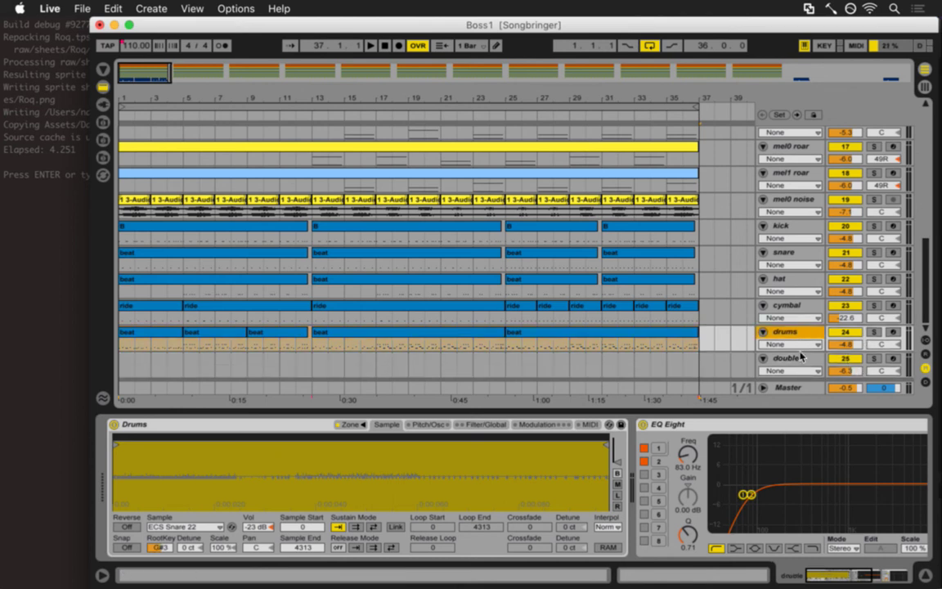
{"action": "left_click", "coordinate": [802, 359]}
{"action": "key", "text": "Delete"}
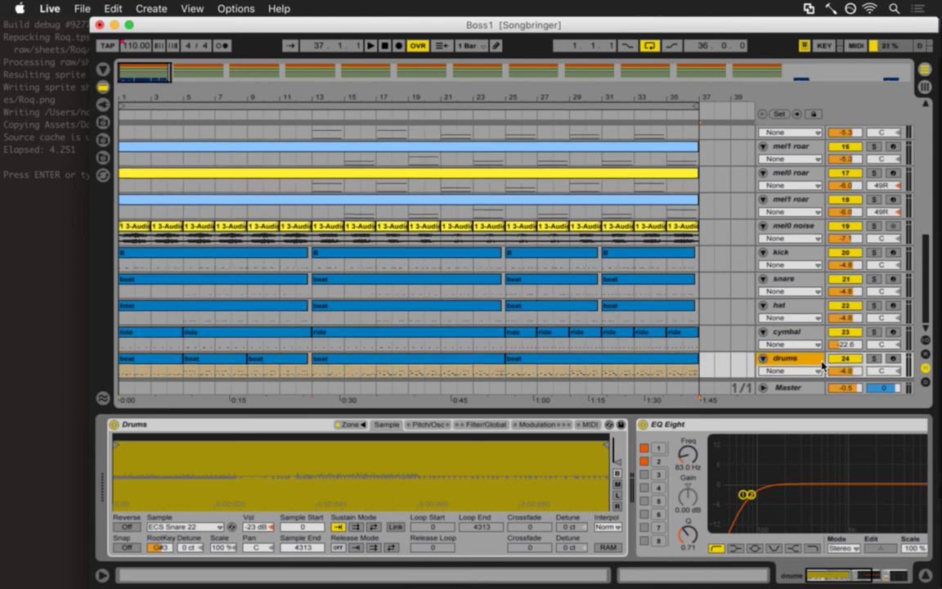
{"action": "key", "text": "super+s"}
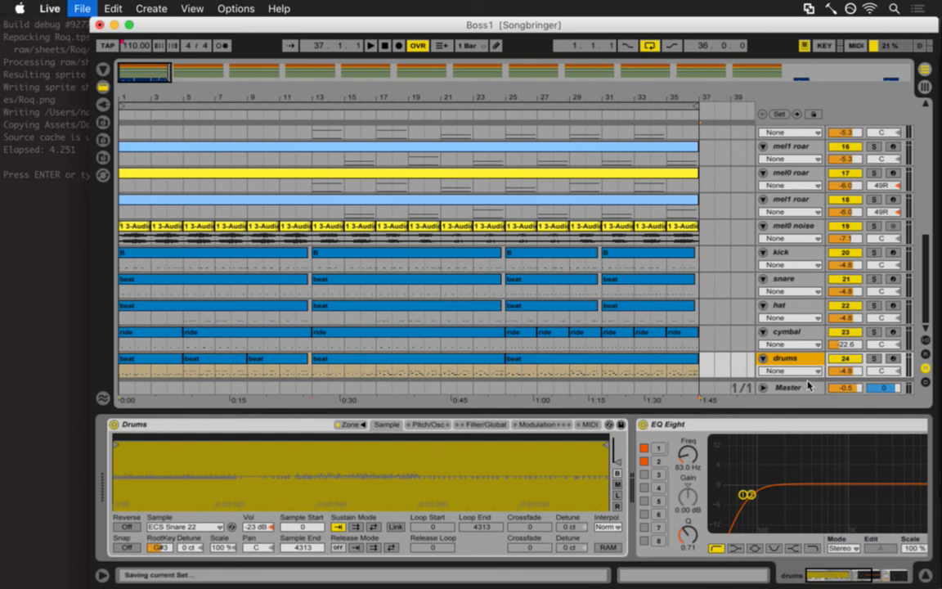
- Duplicate the drums track and rename the copy as double
{"action": "key", "text": "super+z"}
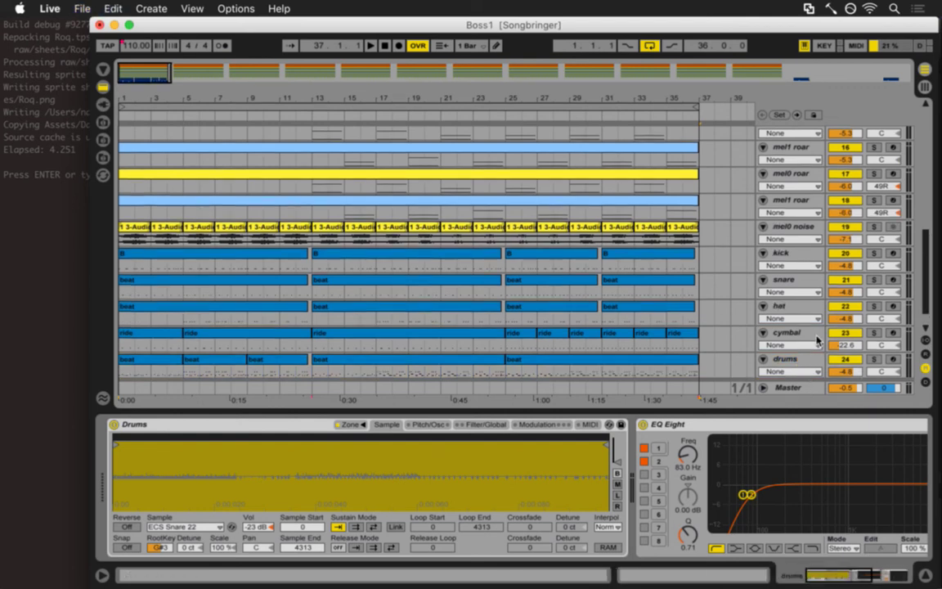
{"action": "key", "text": "super+d"}
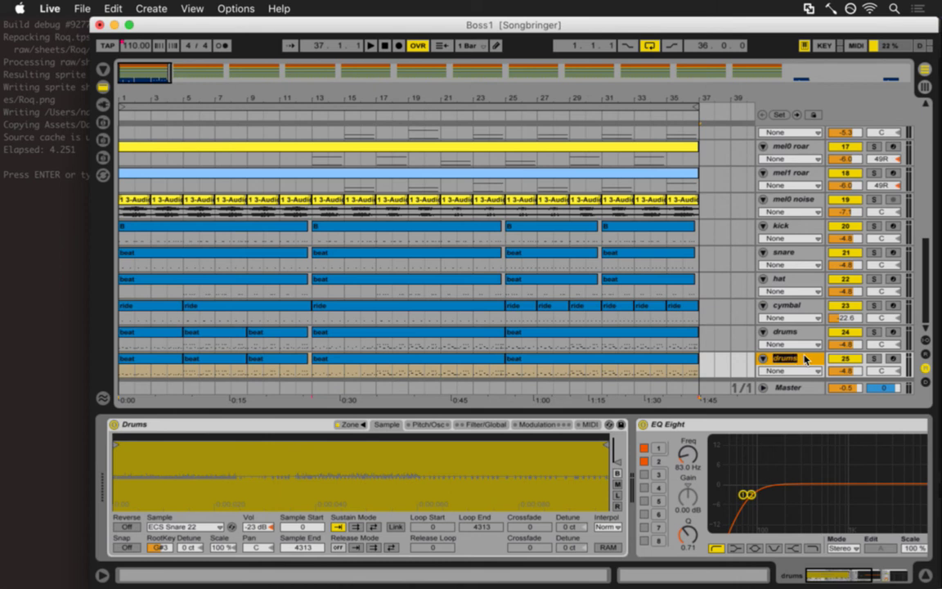
{"action": "left_click", "coordinate": [679, 358]}
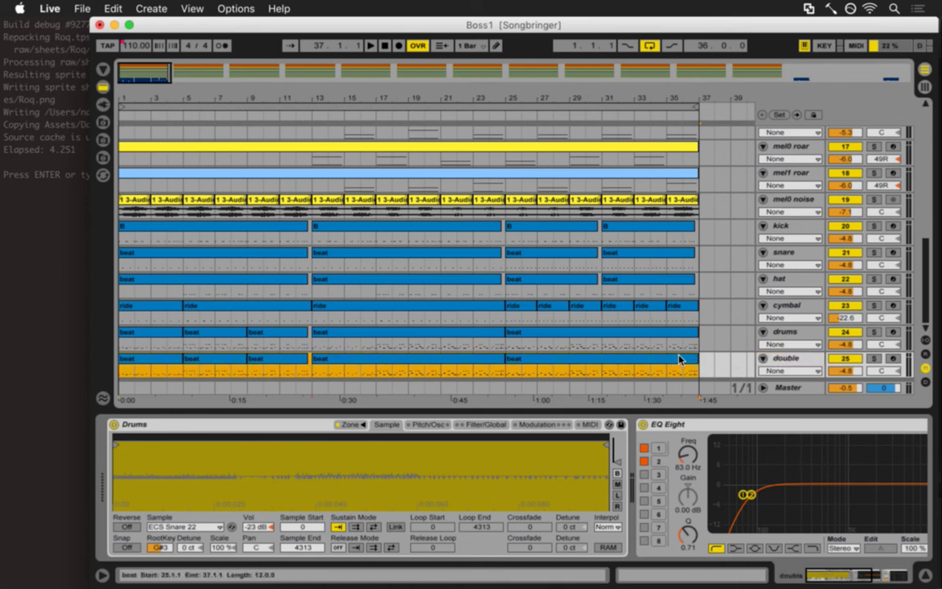
- Move all of the double track's clips half a beat later, so that they start at 1.1.3
{"action": "left_click", "coordinate": [154, 358], "text": "shift"}
{"action": "left_click", "coordinate": [141, 334]}
{"action": "key", "text": "z"}
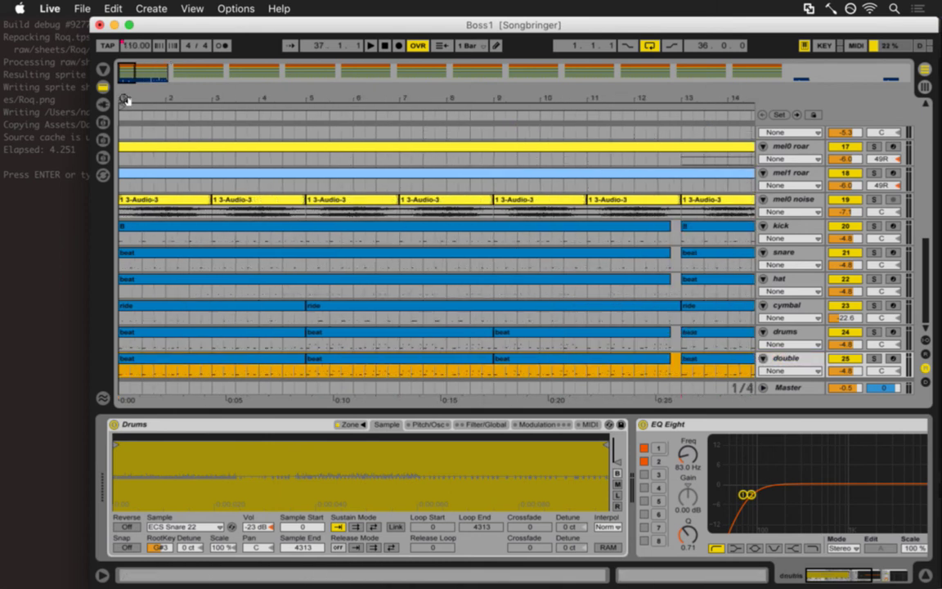
{"action": "left_click_drag", "start_coordinate": [127, 356], "coordinate": [147, 355]}
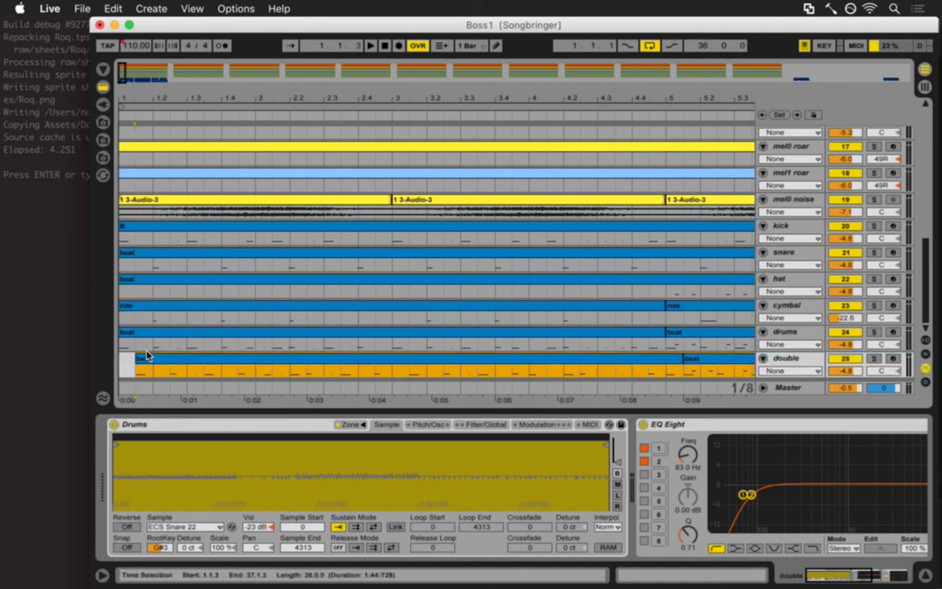
- Play the section from the start and set the double track's volume to -6.1 dB
{"action": "left_click", "coordinate": [123, 365]}
{"action": "key", "text": "space"}
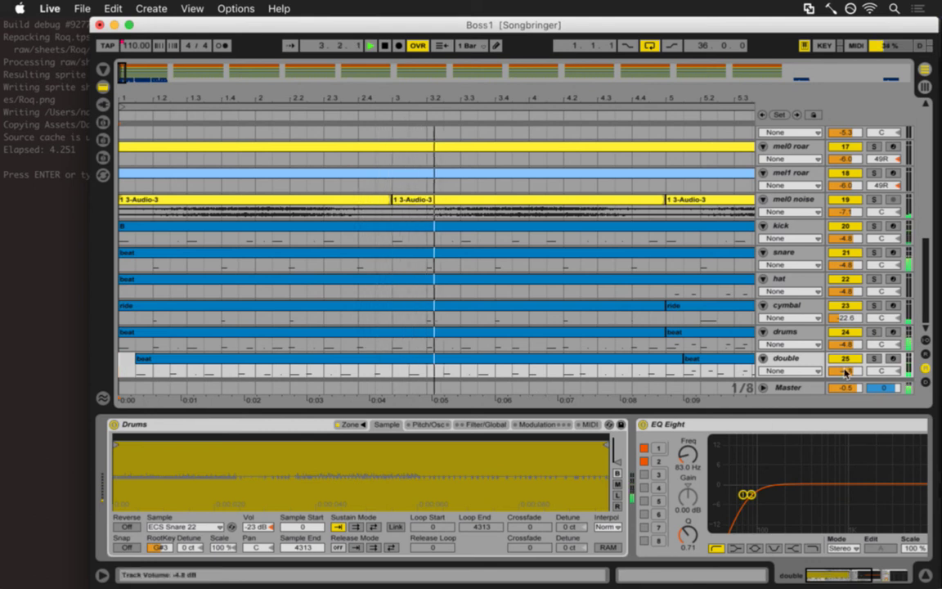
{"action": "left_click_drag", "start_coordinate": [849, 368], "coordinate": [848, 367]}
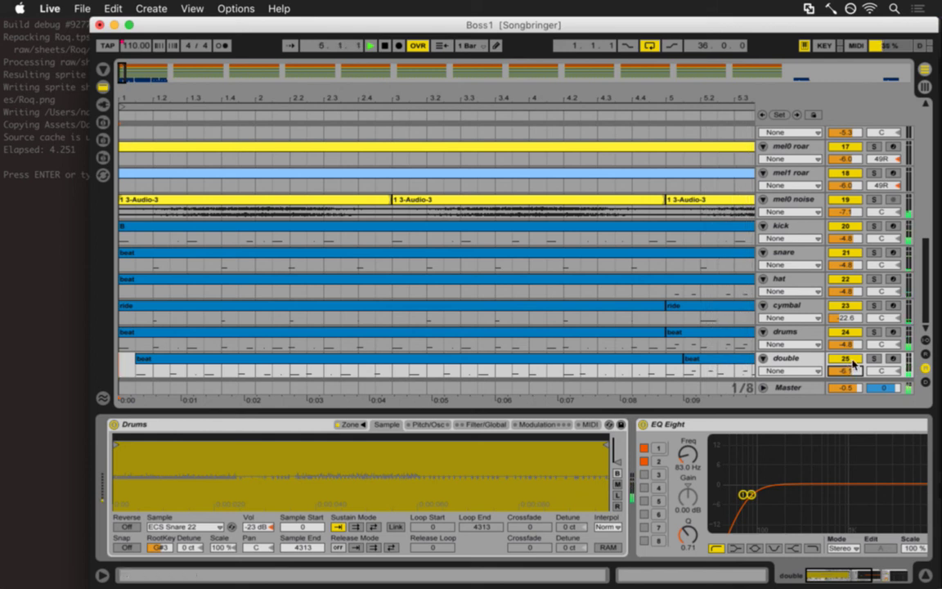
{"action": "left_click_drag", "start_coordinate": [563, 94], "coordinate": [559, 87]}
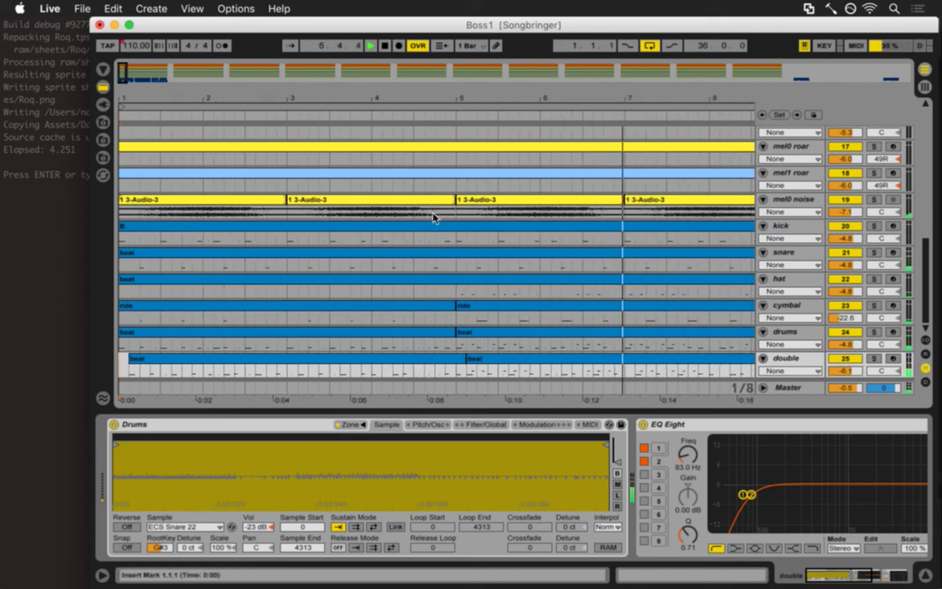
{"action": "key", "text": "space"}
- Compare the first clips of the drums and double tracks and examine both tracks' device chains
{"action": "left_click", "coordinate": [180, 344]}
{"action": "key", "text": "space"}
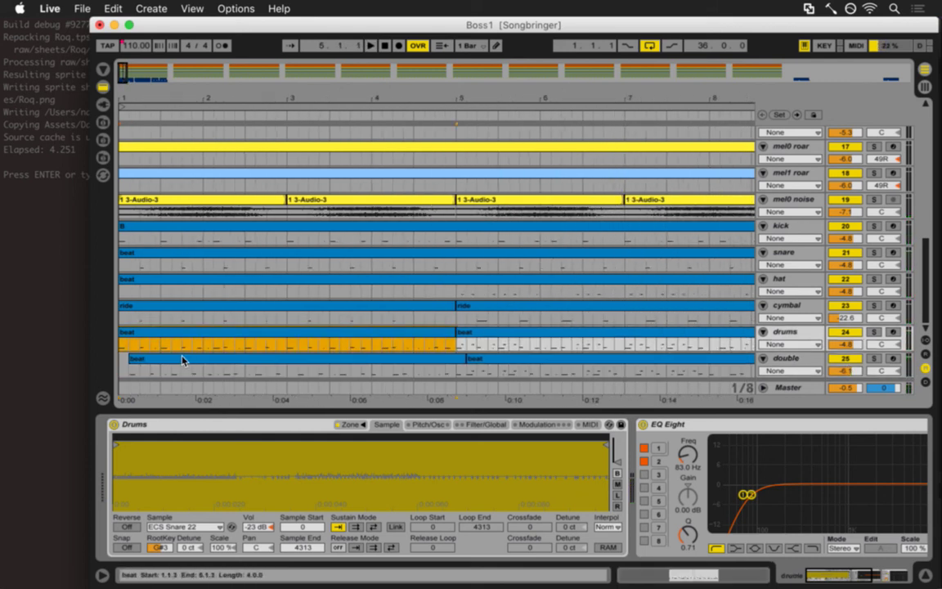
{"action": "left_click", "coordinate": [172, 368]}
{"action": "left_click", "coordinate": [184, 359]}
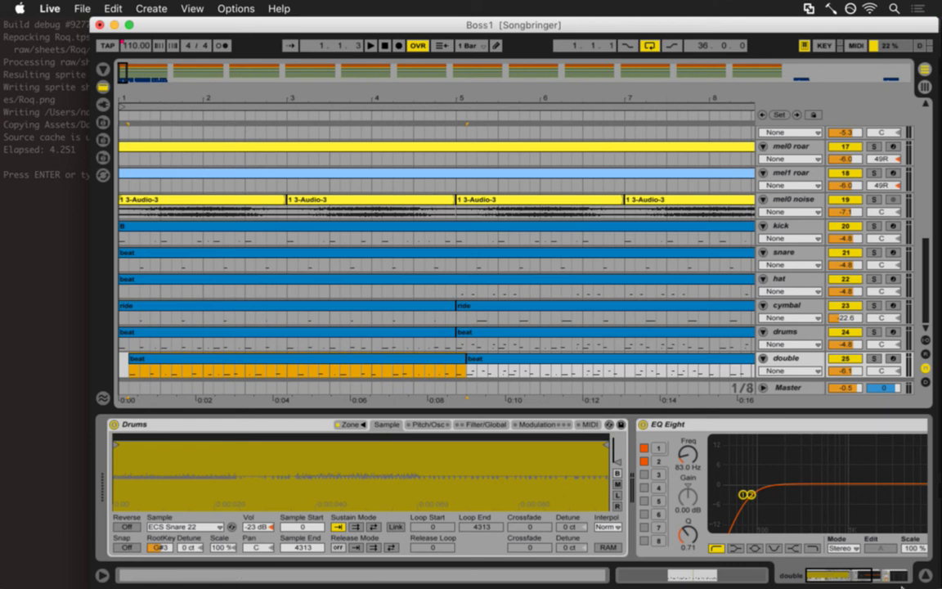
{"action": "left_click_drag", "start_coordinate": [864, 578], "coordinate": [893, 577]}
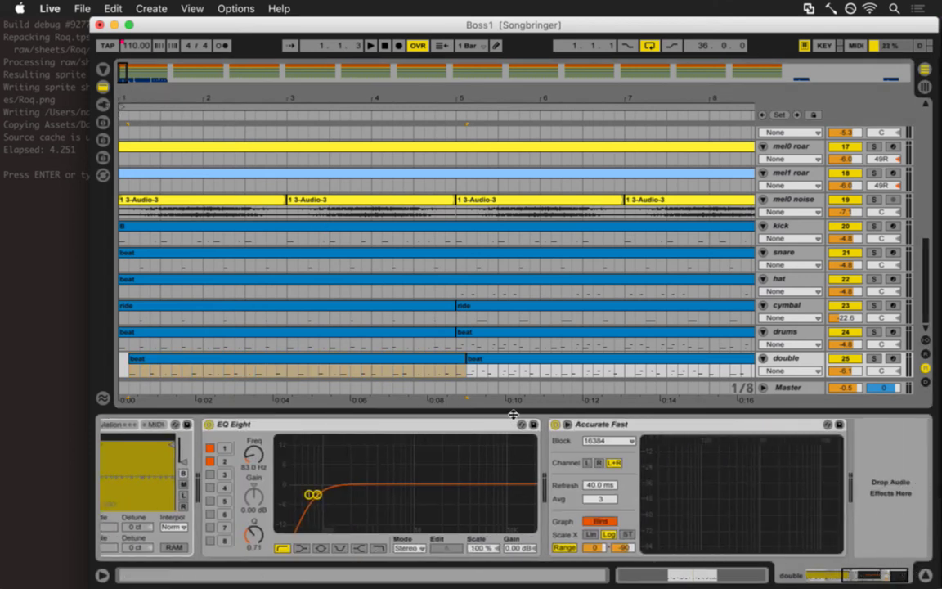
{"action": "left_click", "coordinate": [808, 360]}
{"action": "left_click", "coordinate": [789, 332]}
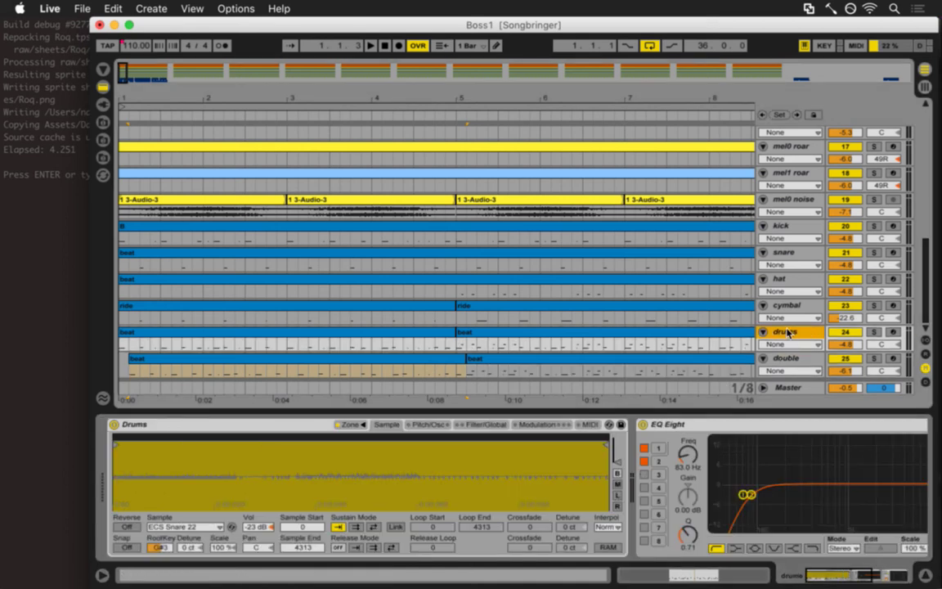
{"action": "left_click", "coordinate": [795, 360]}
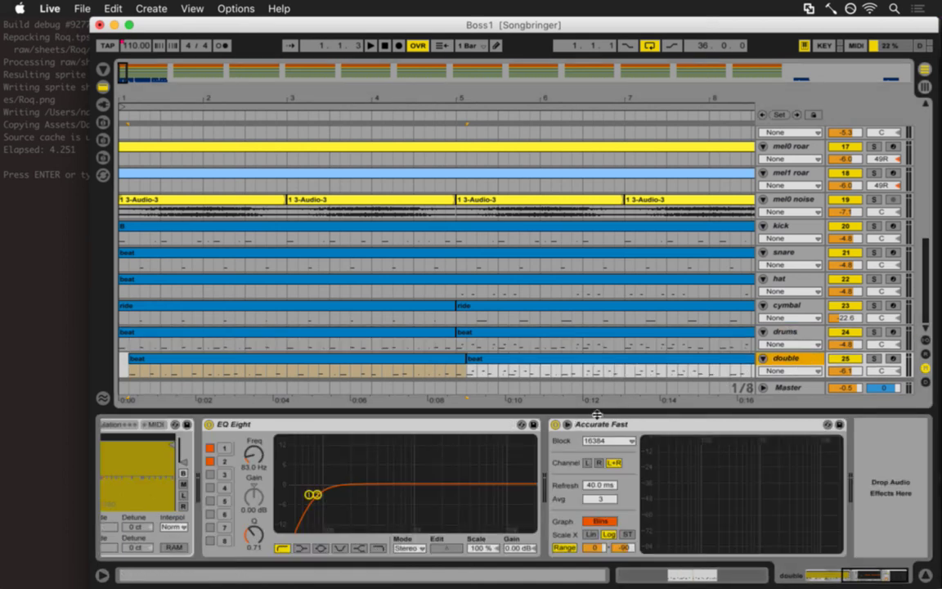
{"action": "left_click_drag", "start_coordinate": [837, 576], "coordinate": [855, 578]}
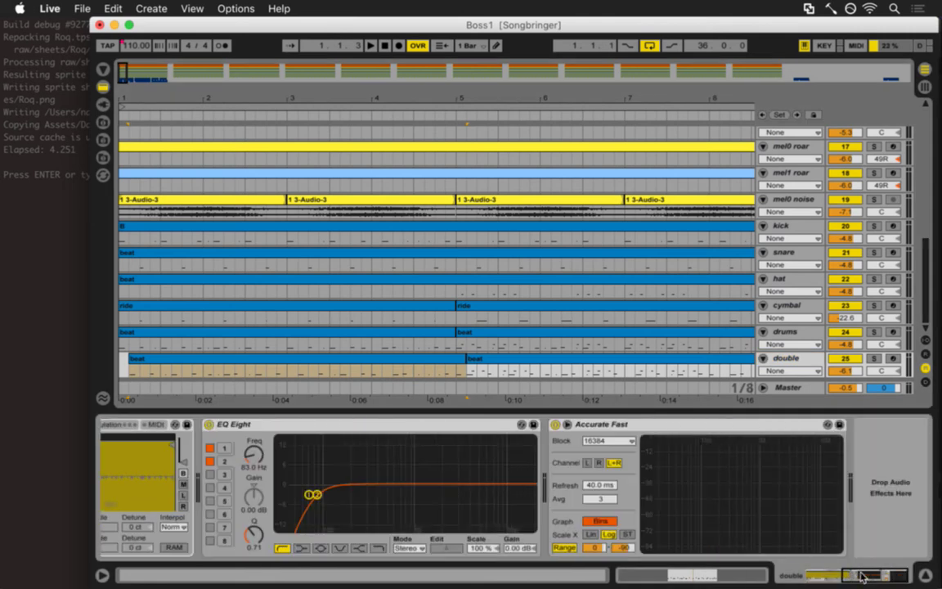
- Add a Compressor to the double track between EQ Eight and the Accurate Fast spectrum
{"action": "left_click", "coordinate": [103, 70]}
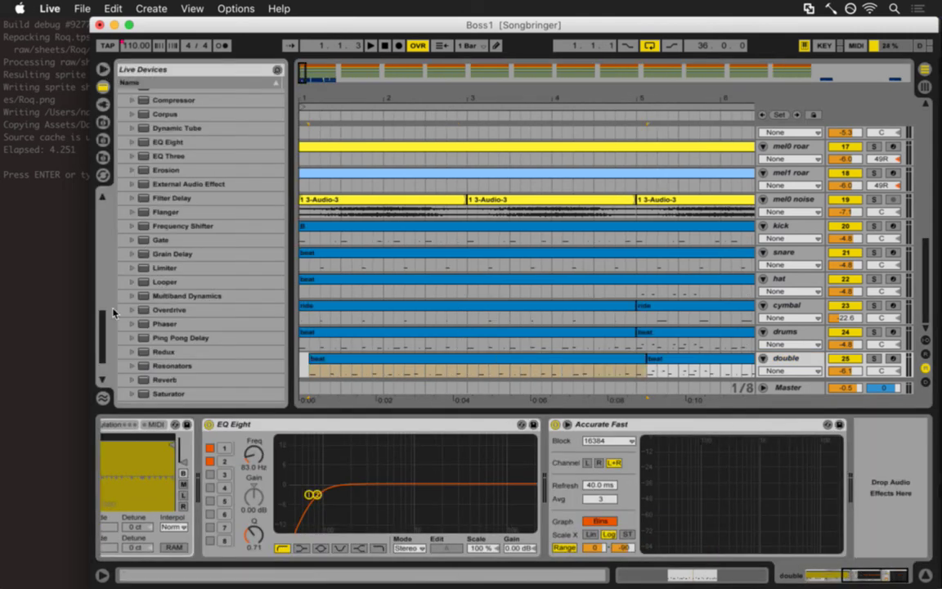
{"action": "scroll", "coordinate": [113, 365], "scroll_direction": "down", "scroll_amount": 3}
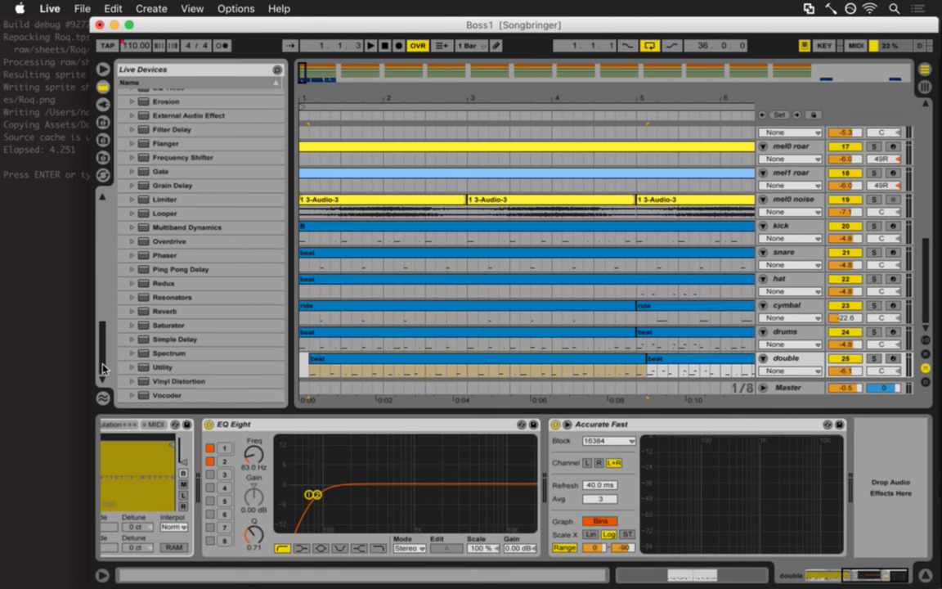
{"action": "scroll", "coordinate": [98, 343], "scroll_direction": "up", "scroll_amount": 5}
{"action": "scroll", "coordinate": [90, 319], "scroll_direction": "up", "scroll_amount": 1}
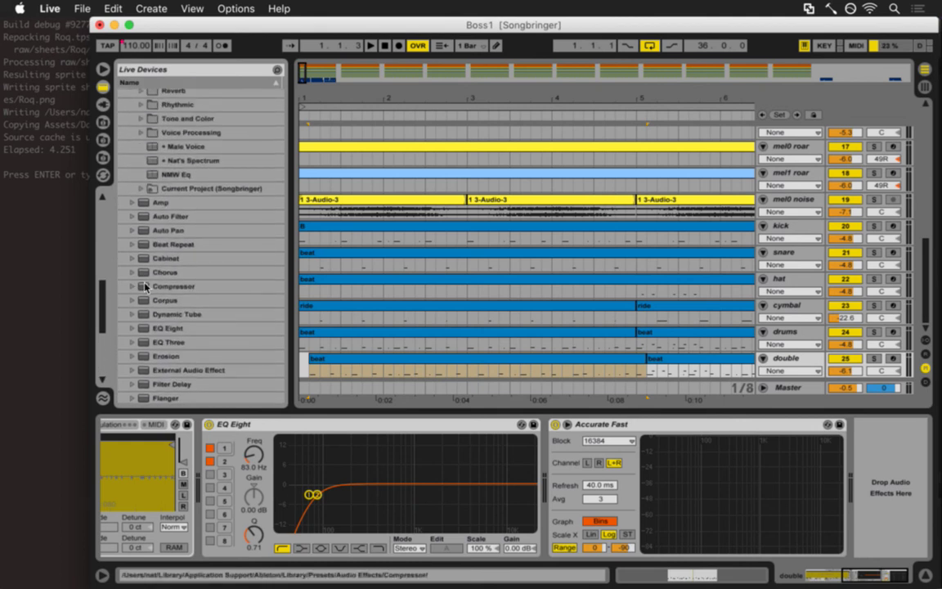
{"action": "mouse_move", "coordinate": [164, 286]}
{"action": "left_mouse_down"}
{"action": "mouse_move", "coordinate": [593, 427]}
{"action": "mouse_move", "coordinate": [822, 448]}
{"action": "left_mouse_up"}
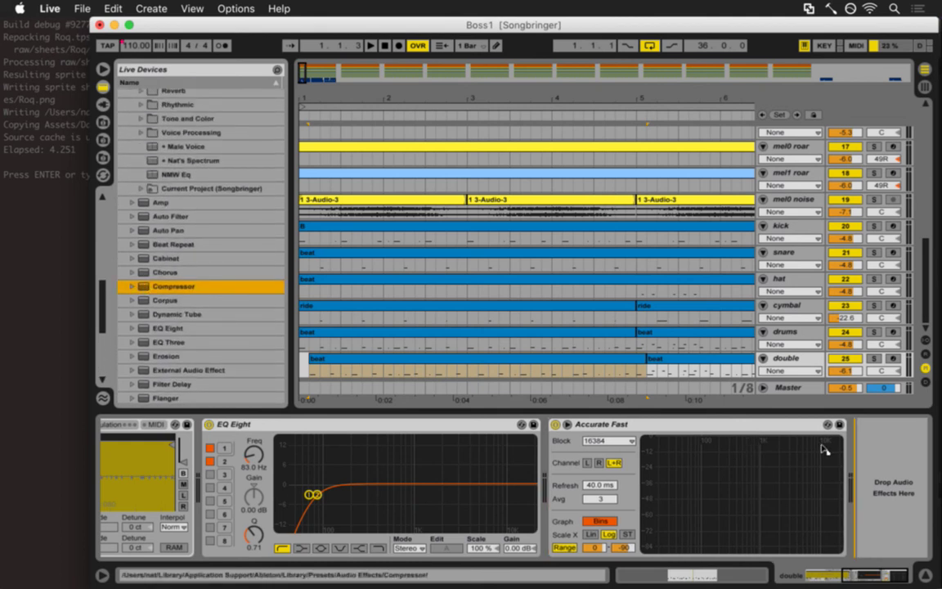
{"action": "mouse_move", "coordinate": [822, 448]}
{"action": "left_mouse_down"}
{"action": "mouse_move", "coordinate": [595, 446]}
{"action": "mouse_move", "coordinate": [580, 456]}
{"action": "left_mouse_up"}
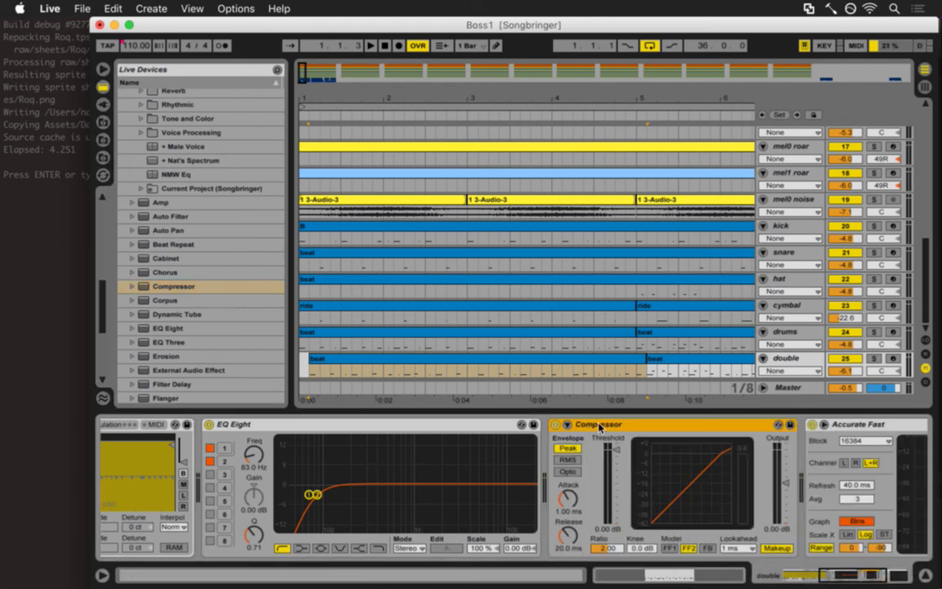
- Enable the Compressor's sidechain and set its audio source to the drums track, Post FX
{"action": "left_click", "coordinate": [566, 425]}
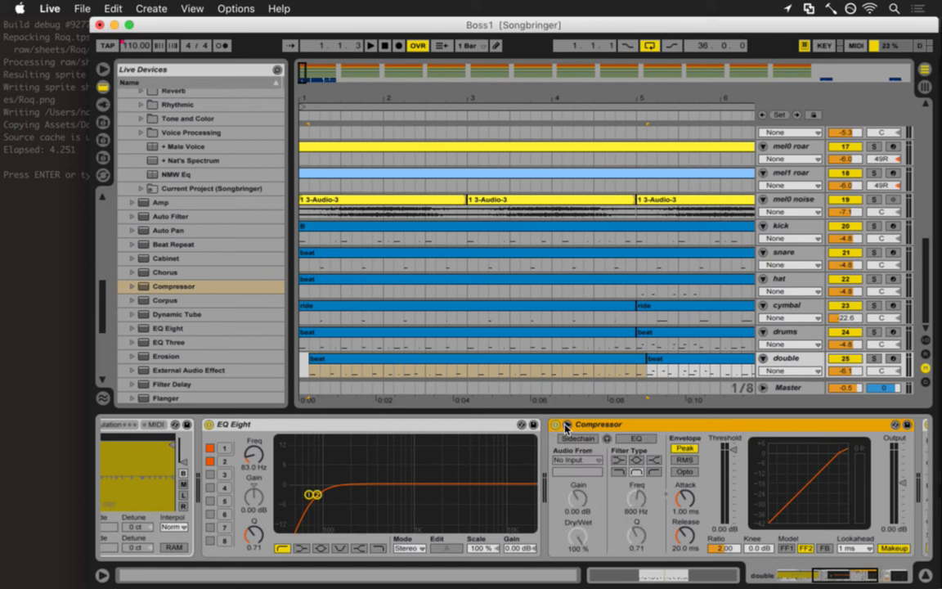
{"action": "left_click", "coordinate": [578, 439]}
{"action": "left_click", "coordinate": [585, 460]}
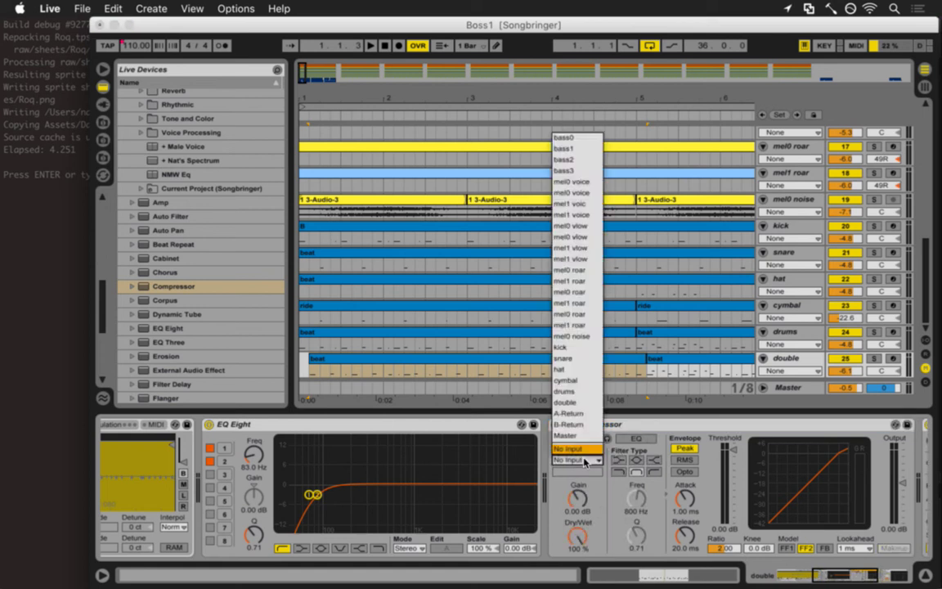
{"action": "left_click", "coordinate": [582, 392]}
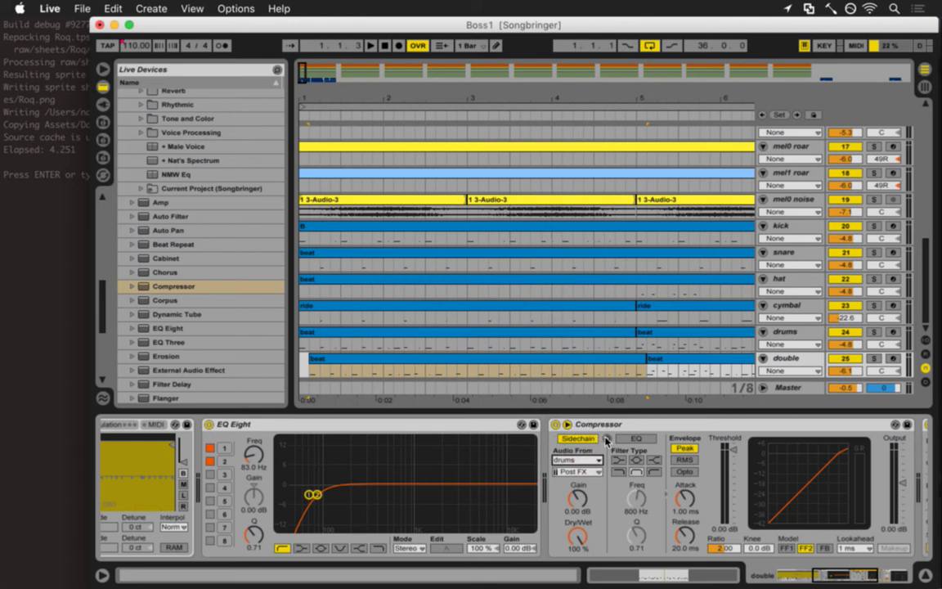
- Solo the double track with the Compressor's sidechain listening on and audition its opening bars
{"action": "left_click", "coordinate": [875, 360]}
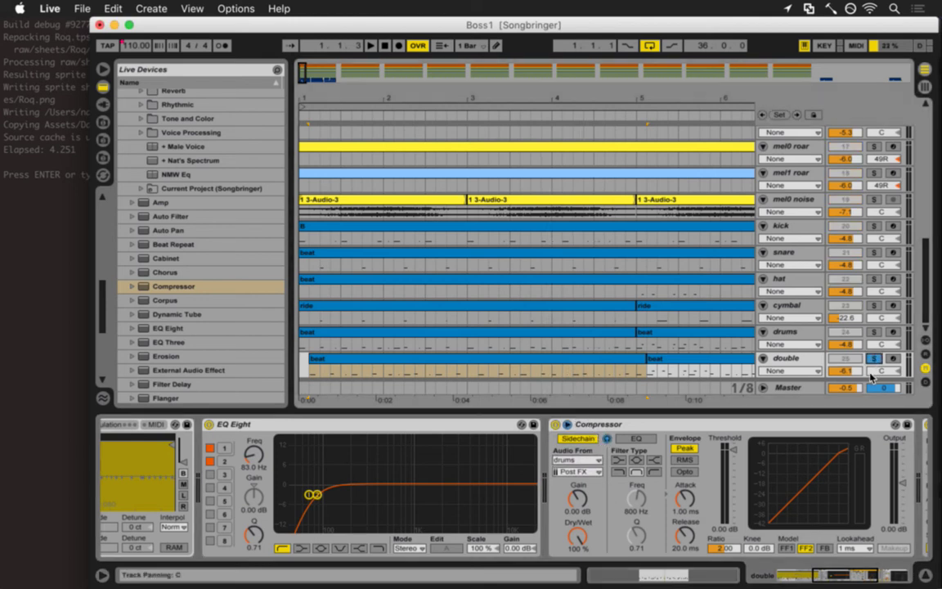
{"action": "key", "text": "space"}
{"action": "key", "text": "space"}
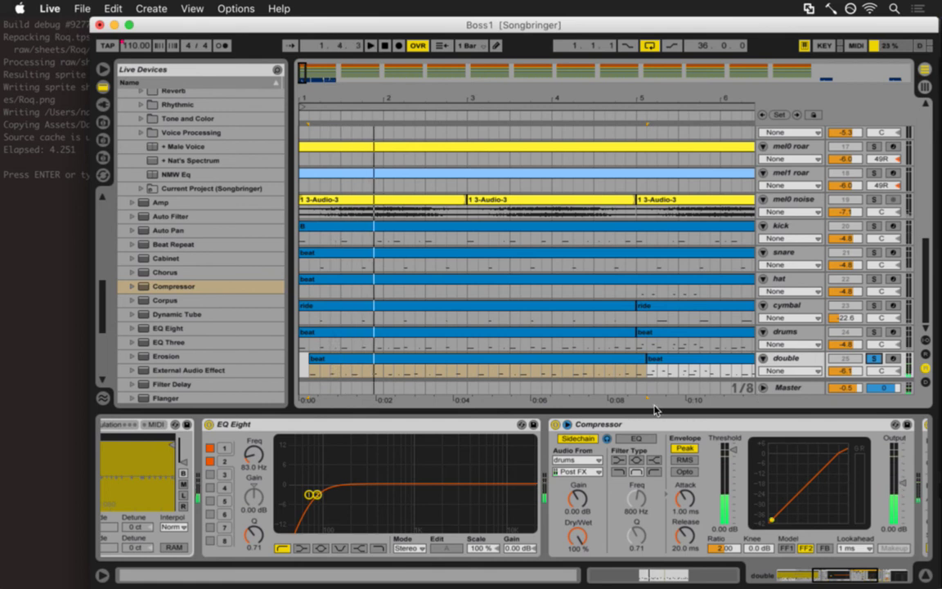
{"action": "left_click_drag", "start_coordinate": [307, 98], "coordinate": [364, 193]}
- Compare the first drums clip with the offset double clip and audition the drums signal feeding the Compressor's sidechain
{"action": "key", "text": "space"}
{"action": "key", "text": "space"}
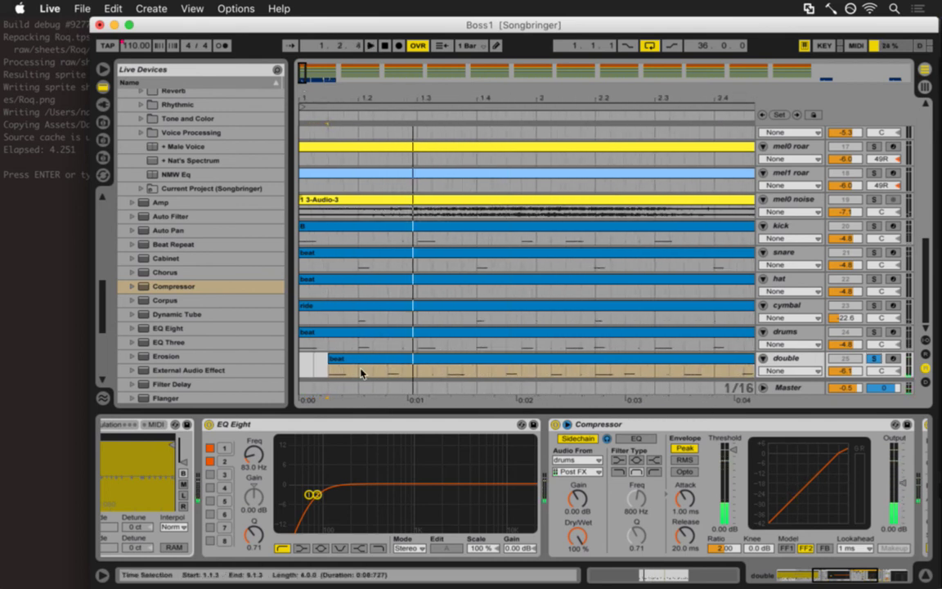
{"action": "key", "text": "space"}
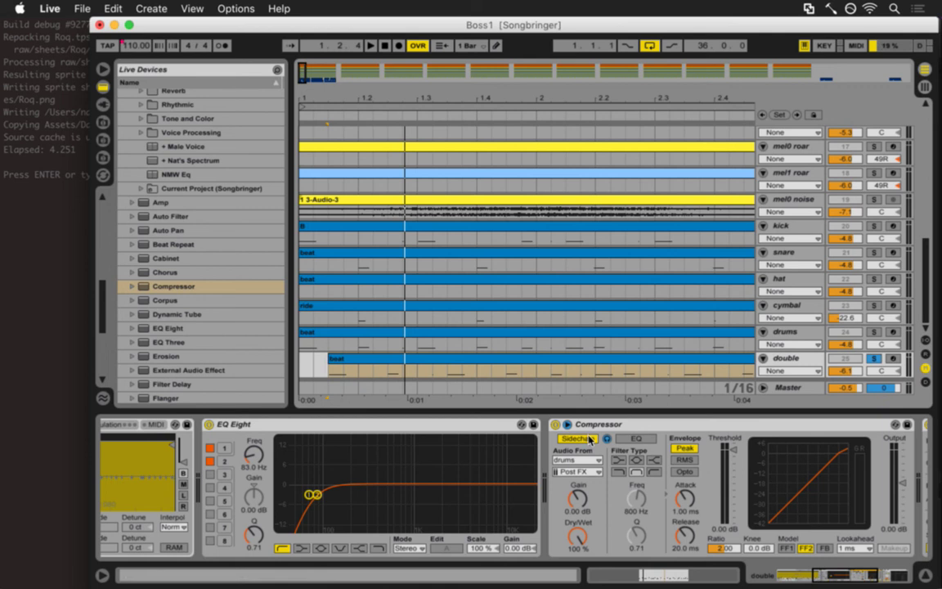
{"action": "left_click", "coordinate": [368, 345]}
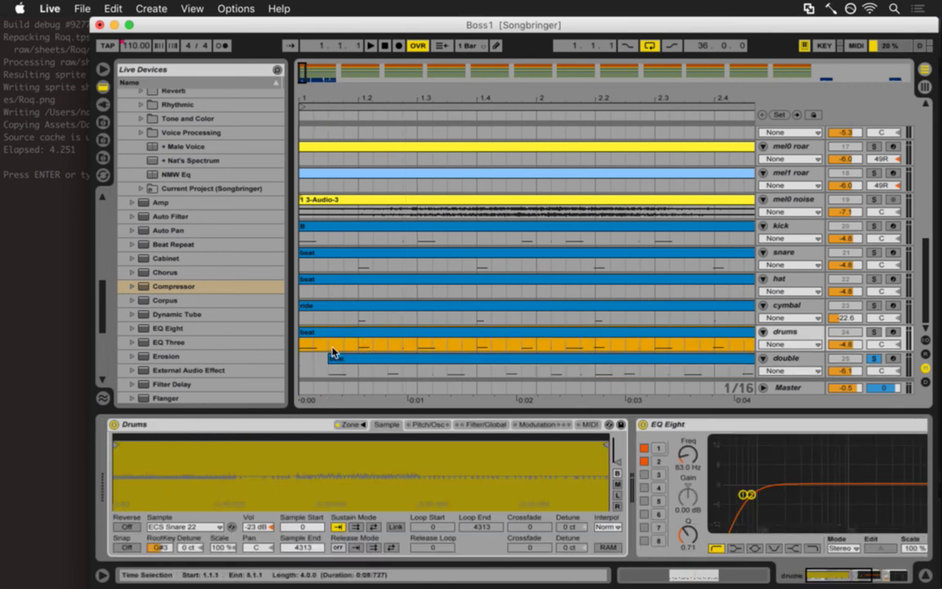
{"action": "left_click", "coordinate": [365, 362]}
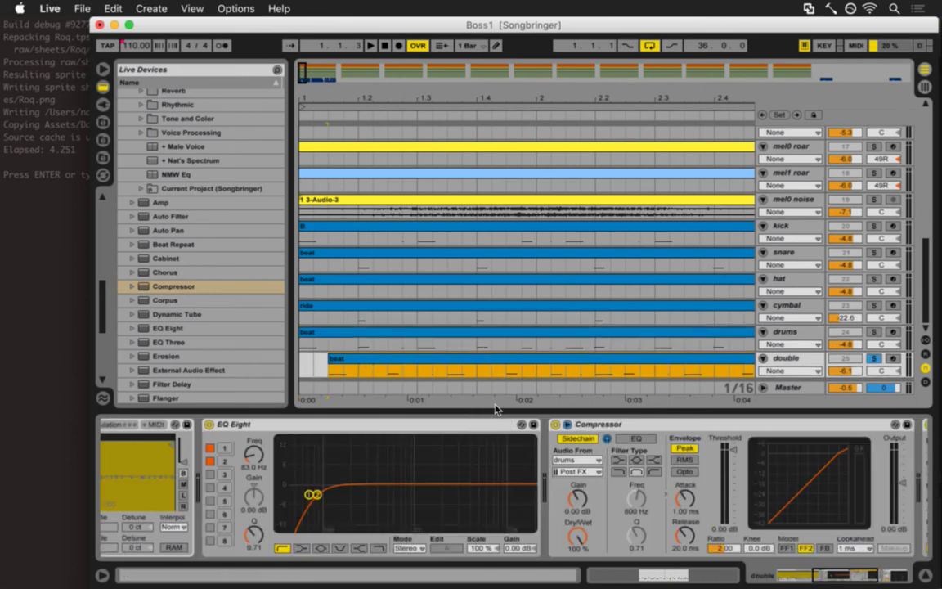
{"action": "key", "text": "space"}
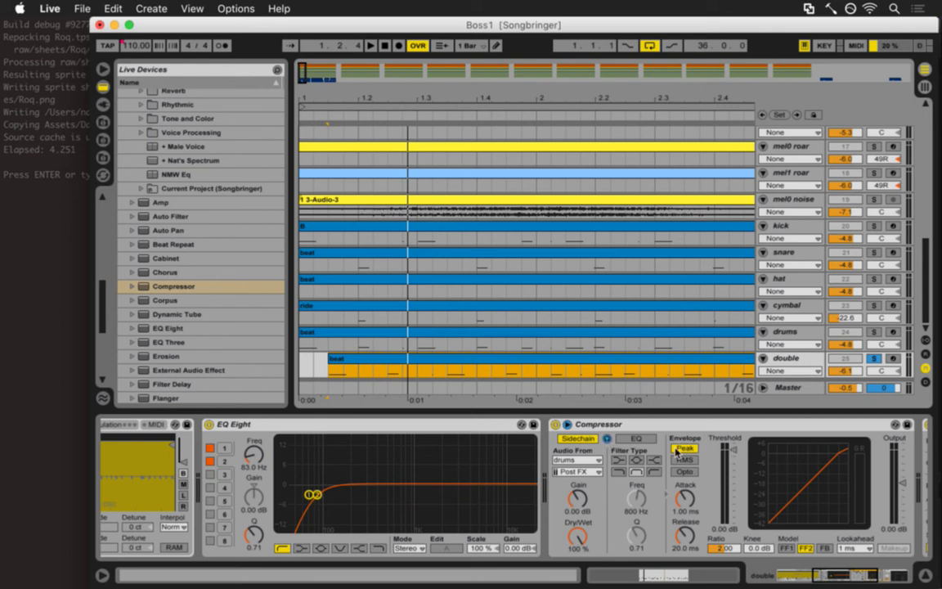
- Turn off the Compressor's sidechain listening, solo the drums track together with the double track, and audition both
{"action": "left_click", "coordinate": [607, 439]}
{"action": "left_click", "coordinate": [874, 332]}
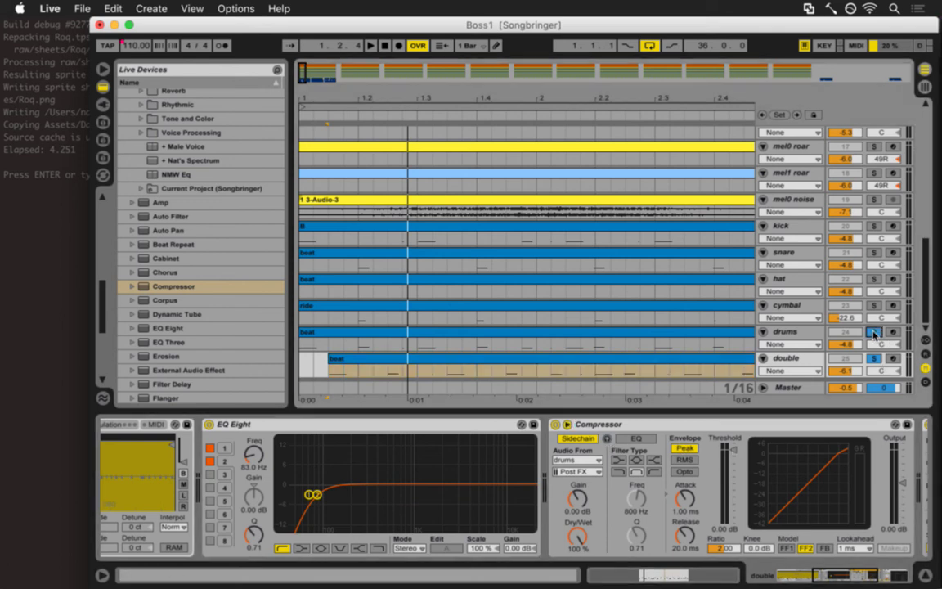
{"action": "key", "text": "space"}
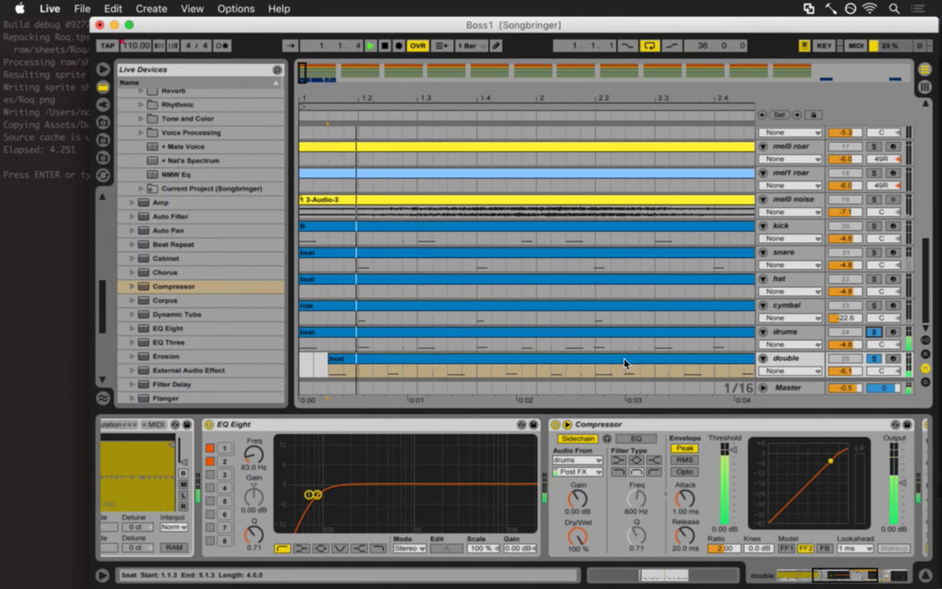
{"action": "key", "text": "space"}
{"action": "key", "text": "space"}
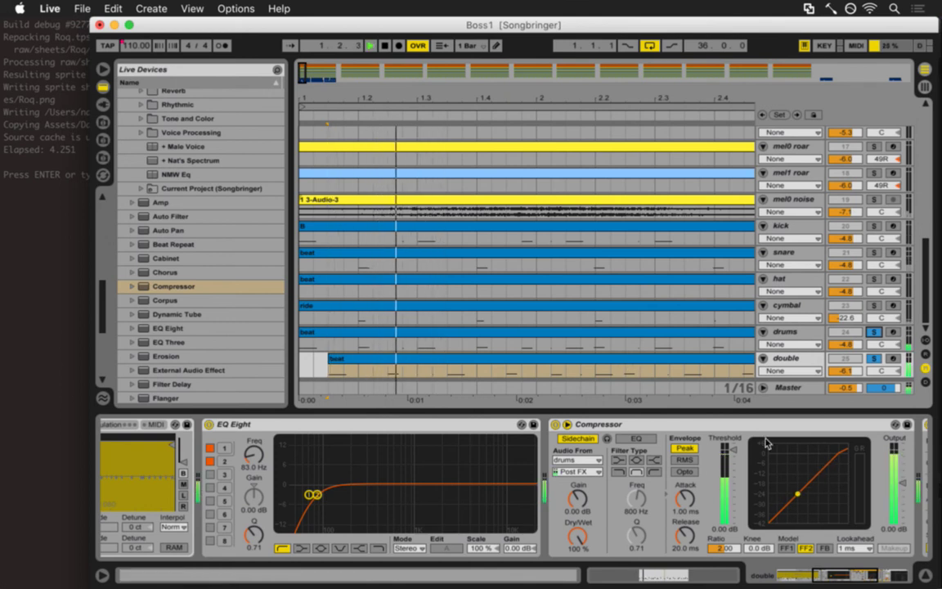
- Leave only the double track soloed and audition its first two bars
{"action": "key", "text": "space"}
{"action": "left_click", "coordinate": [874, 357]}
{"action": "key", "text": "space"}
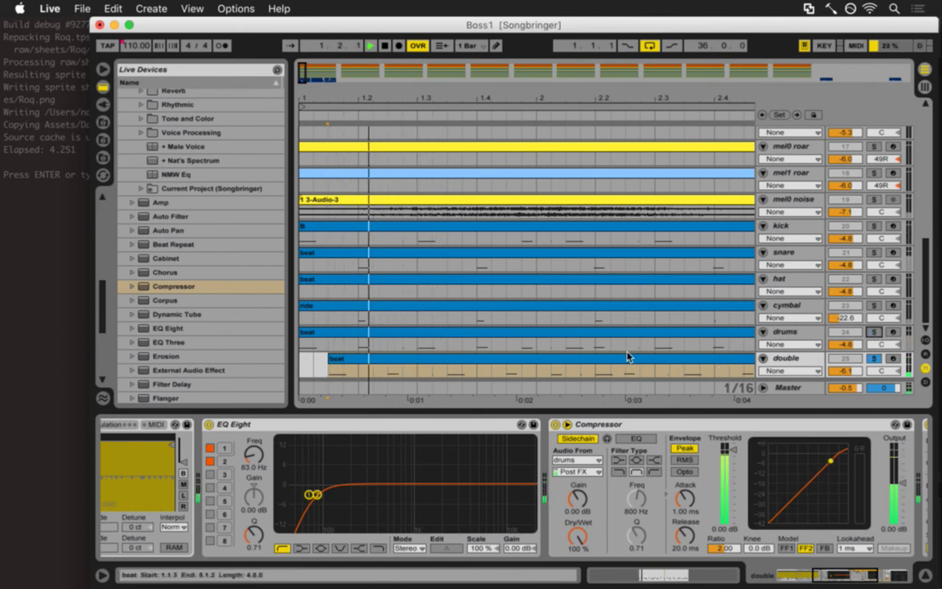
{"action": "key", "text": "space"}
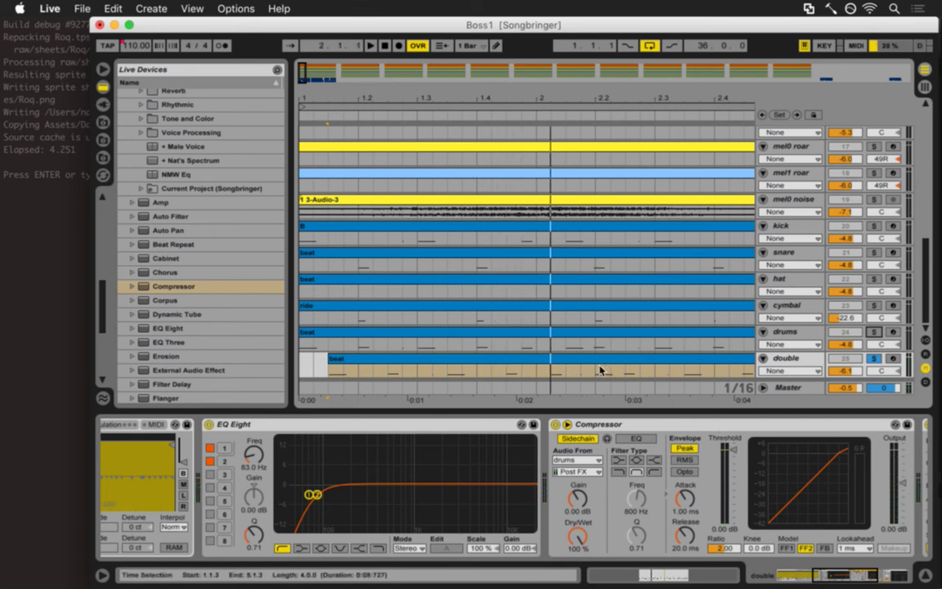
{"action": "key", "text": "space"}
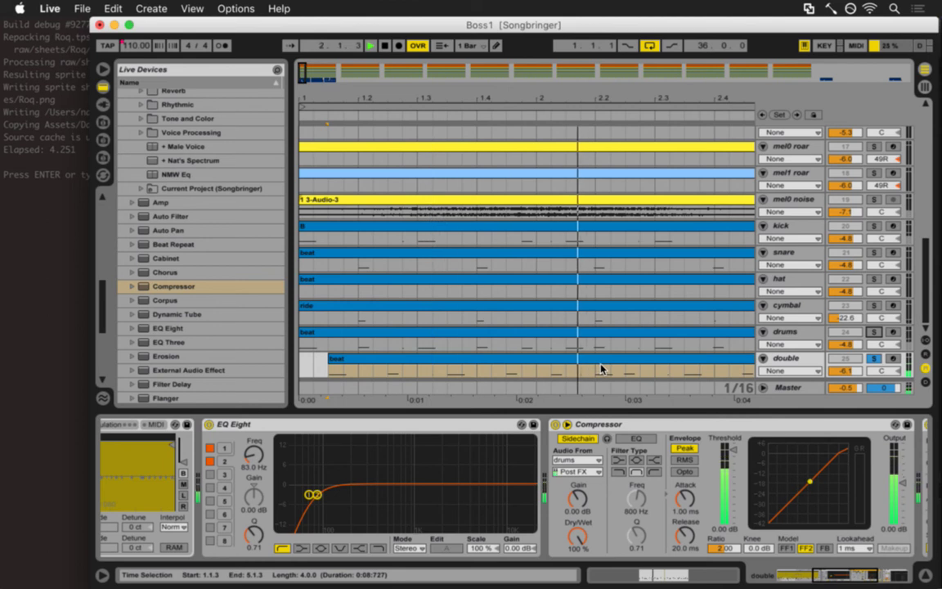
{"action": "key", "text": "space"}
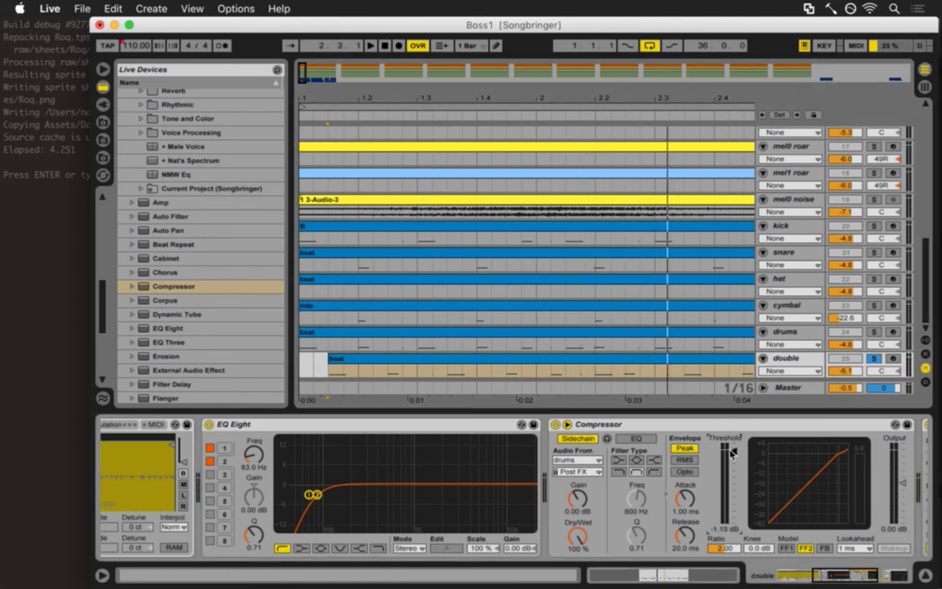
- Set the double track Compressor's threshold to -20.2 dB, ratio to 6.10 and knee to 3.0 dB, and audition the result
{"action": "left_click_drag", "start_coordinate": [735, 456], "coordinate": [732, 454]}
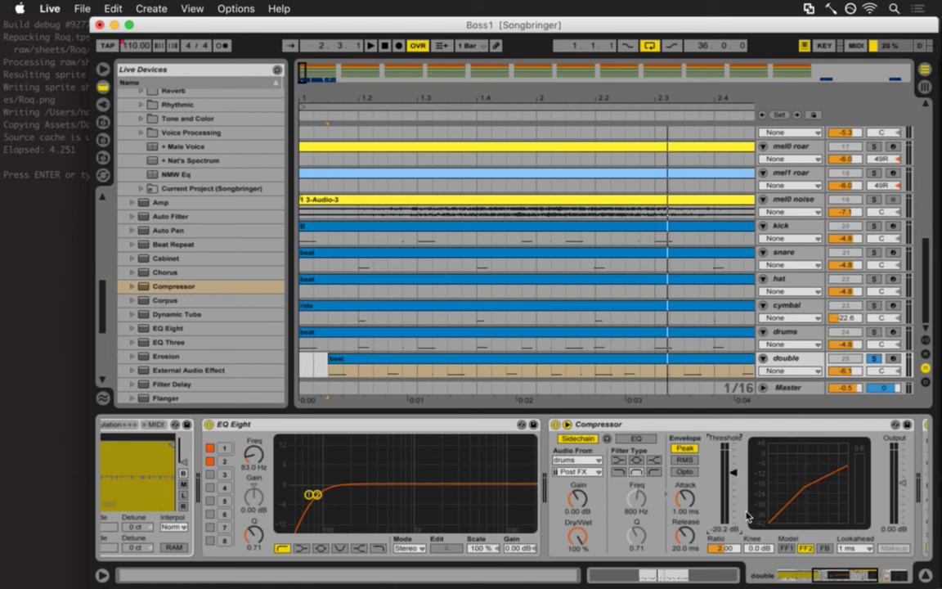
{"action": "left_click_drag", "start_coordinate": [735, 555], "coordinate": [762, 552]}
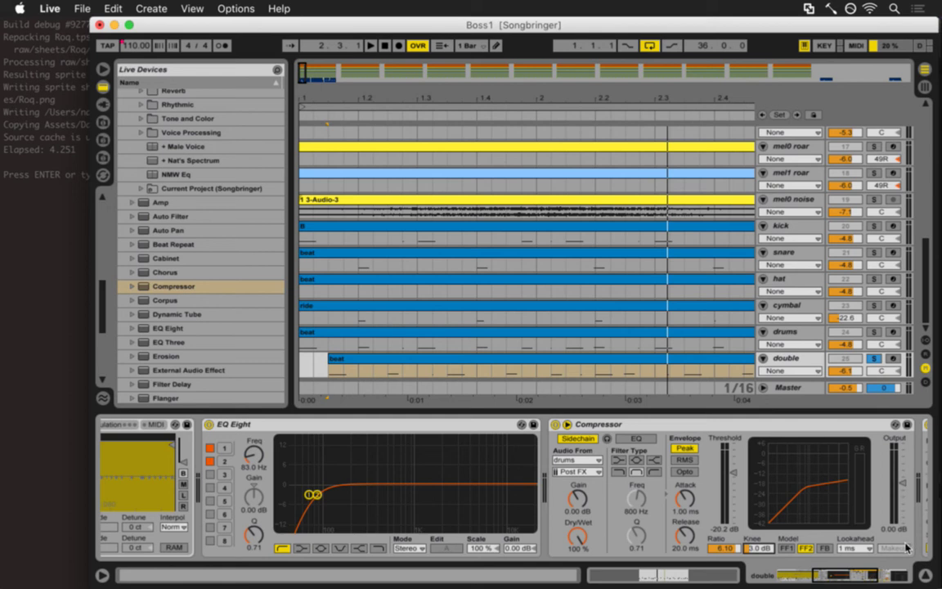
{"action": "key", "text": "space"}
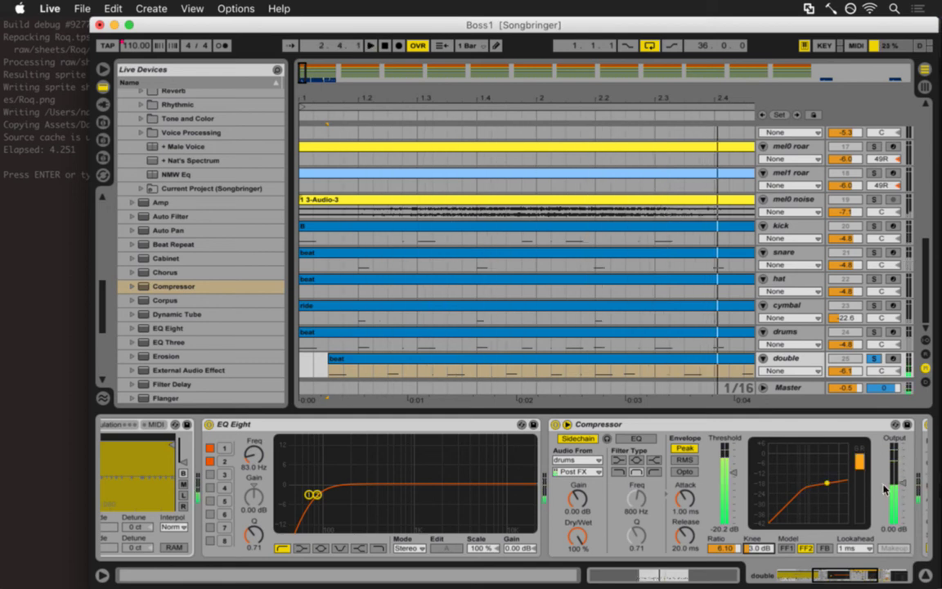
{"action": "key", "text": "space"}
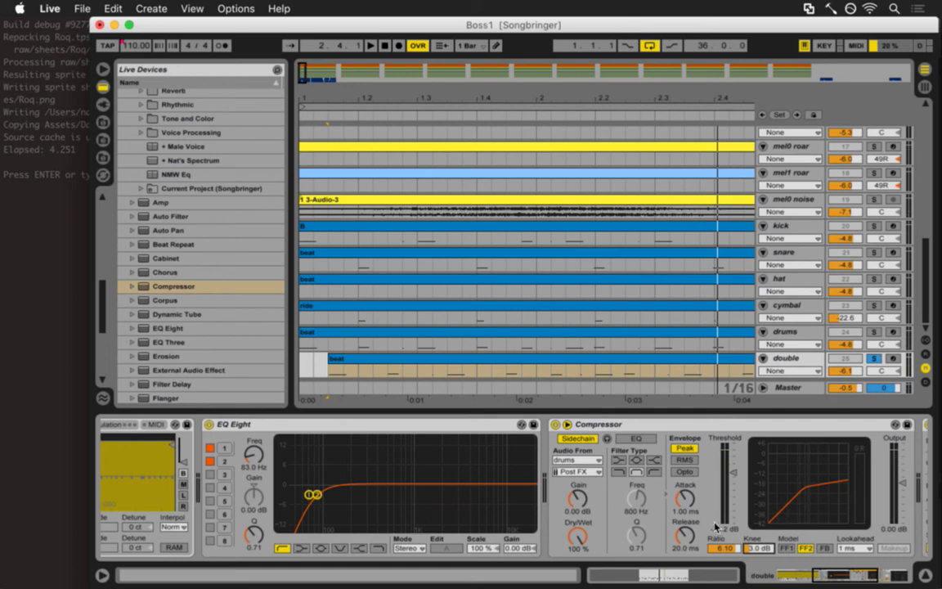
- Set the Compressor's attack to 11.4 ms and release to 11.9 ms while auditioning the double track
{"action": "left_click_drag", "start_coordinate": [684, 498], "coordinate": [685, 500]}
{"action": "key", "text": "space"}
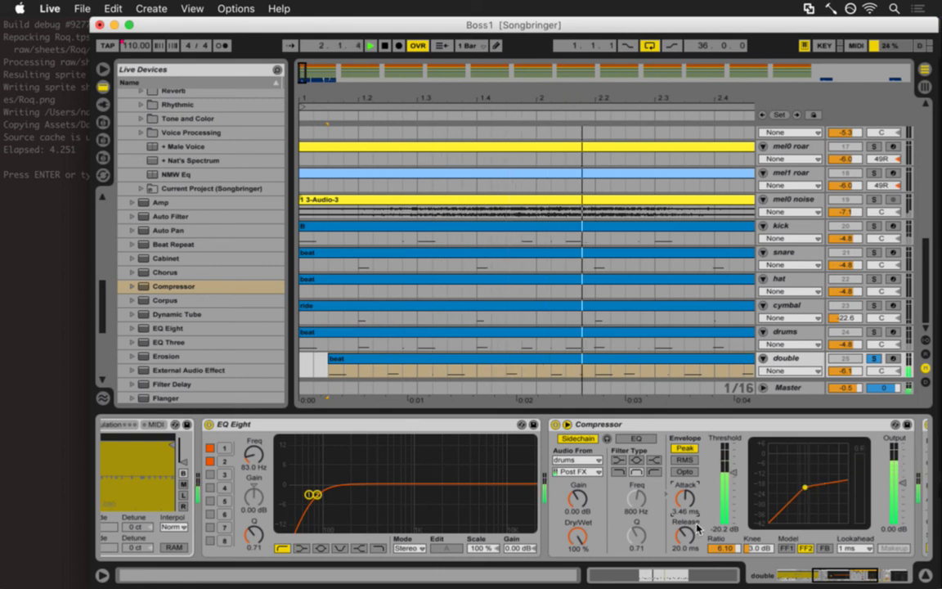
{"action": "key", "text": "space"}
{"action": "left_click_drag", "start_coordinate": [685, 505], "coordinate": [685, 502]}
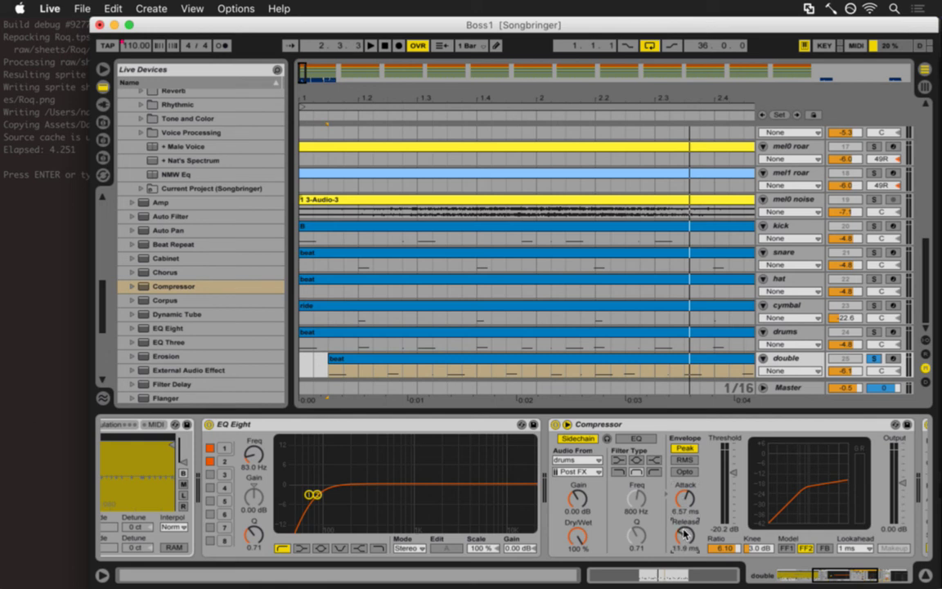
{"action": "key", "text": "space"}
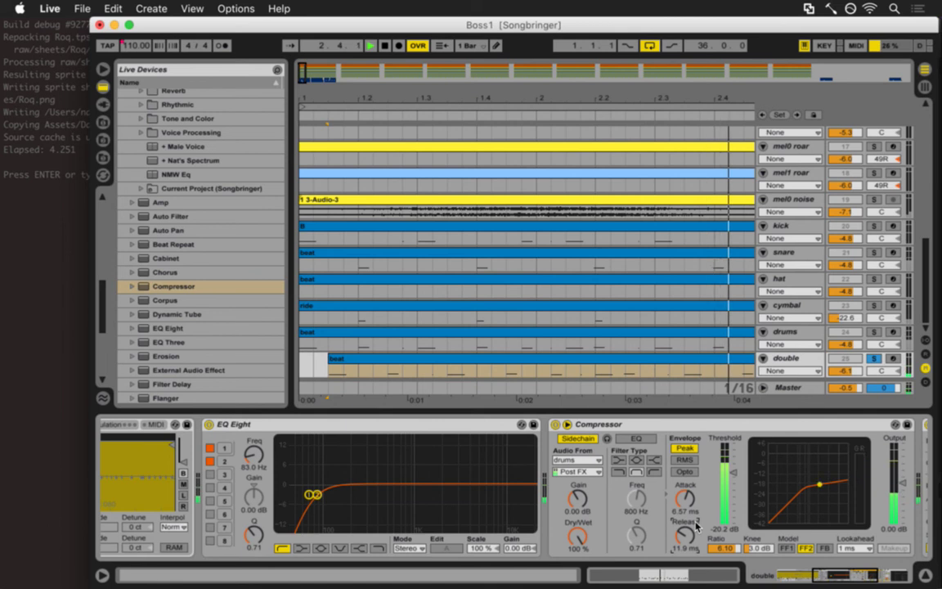
{"action": "left_click_drag", "start_coordinate": [686, 507], "coordinate": [689, 499]}
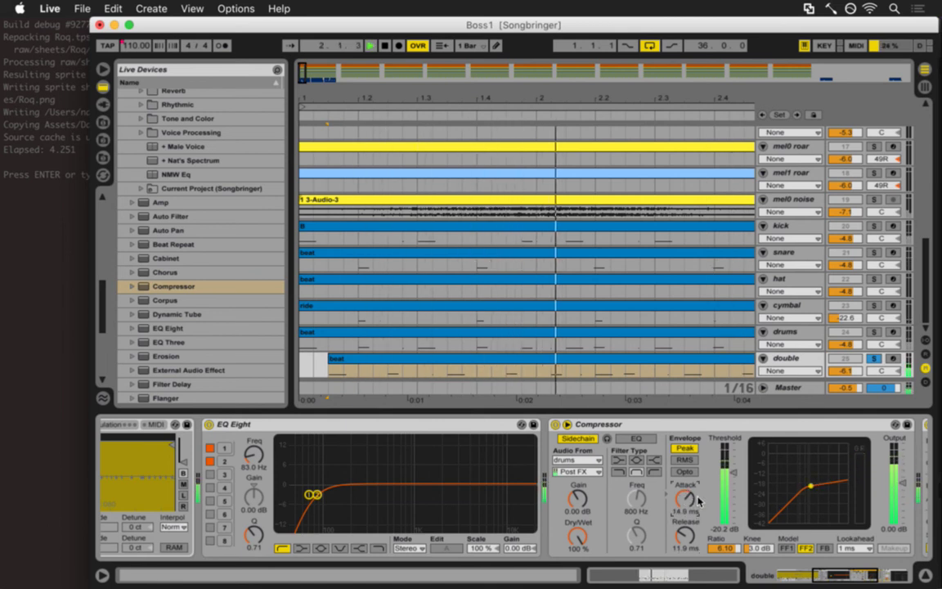
{"action": "left_click_drag", "start_coordinate": [688, 492], "coordinate": [689, 497]}
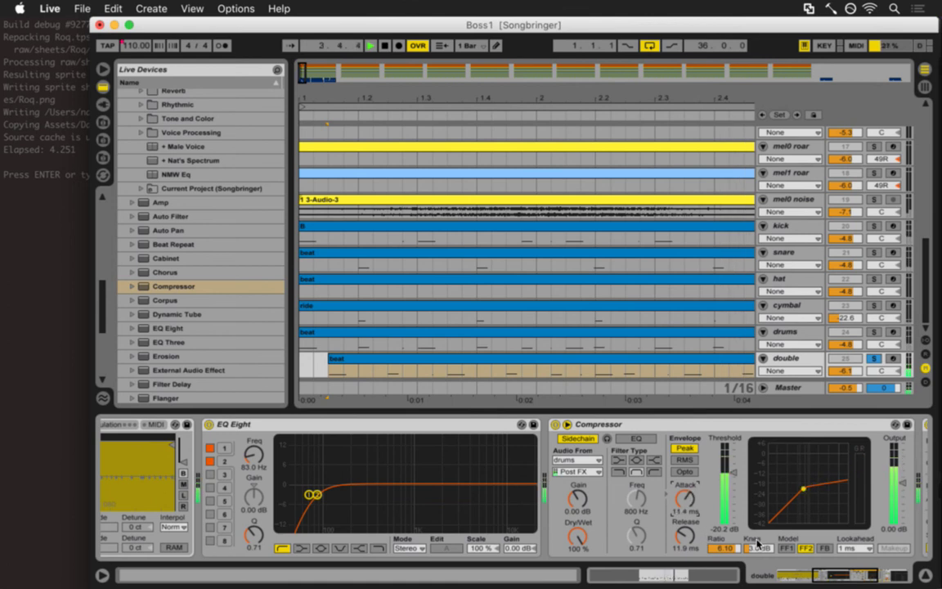
- Set the Compressor's threshold to -16.2 dB during playback, then unsolo the double track and stop
{"action": "scroll", "coordinate": [733, 475], "scroll_direction": "down", "scroll_amount": 3}
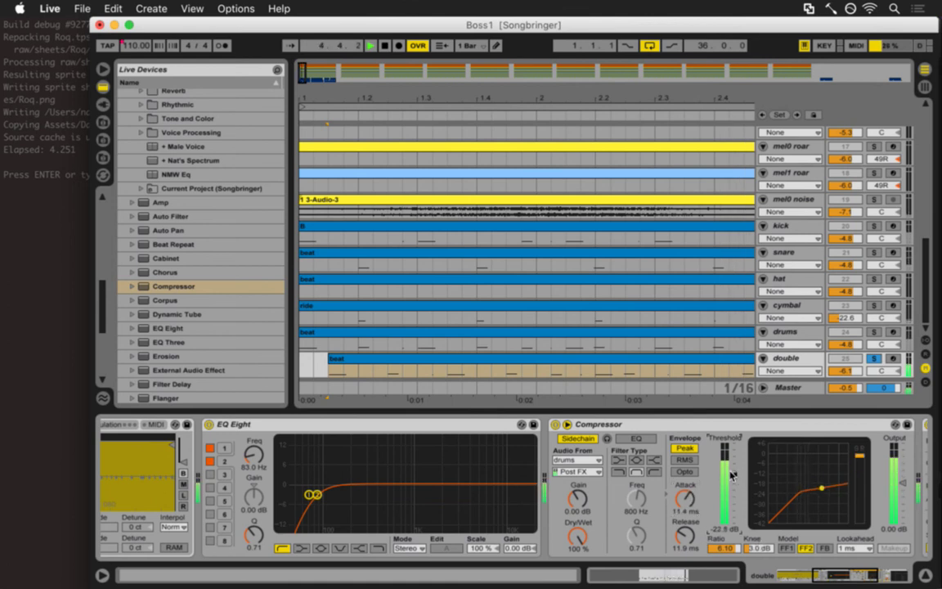
{"action": "scroll", "coordinate": [732, 476], "scroll_direction": "up", "scroll_amount": 2}
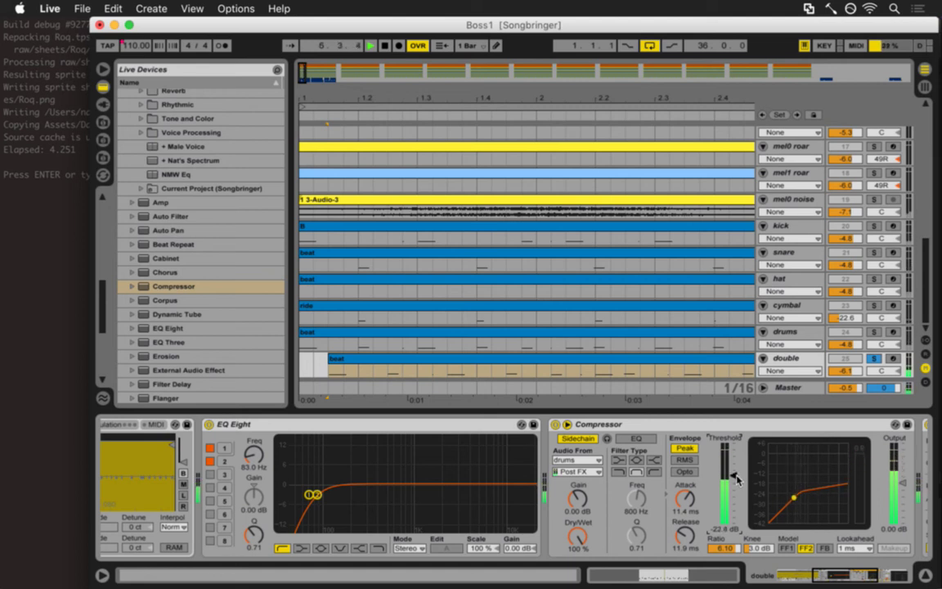
{"action": "scroll", "coordinate": [733, 474], "scroll_direction": "up", "scroll_amount": 3}
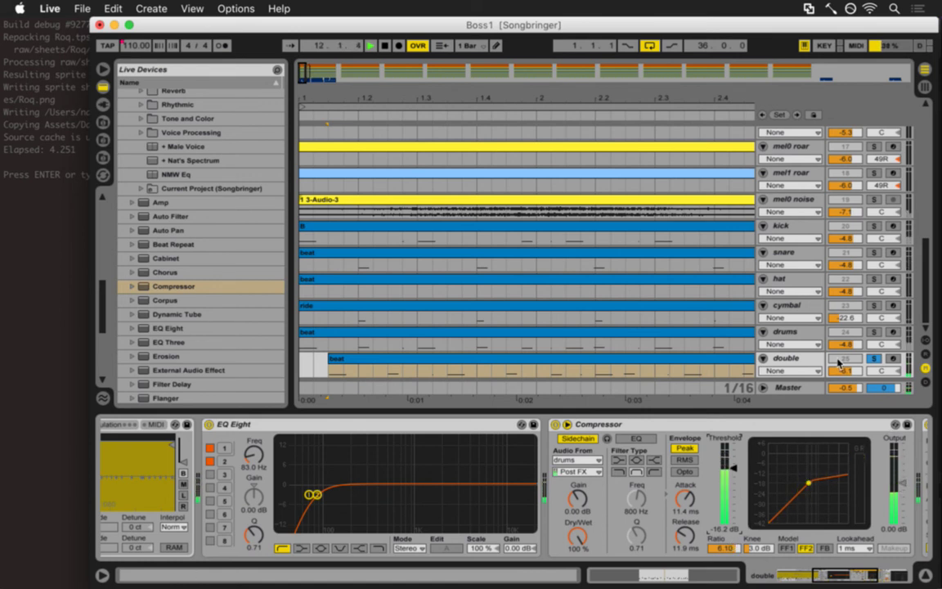
{"action": "left_click", "coordinate": [872, 359]}
{"action": "key", "text": "space"}
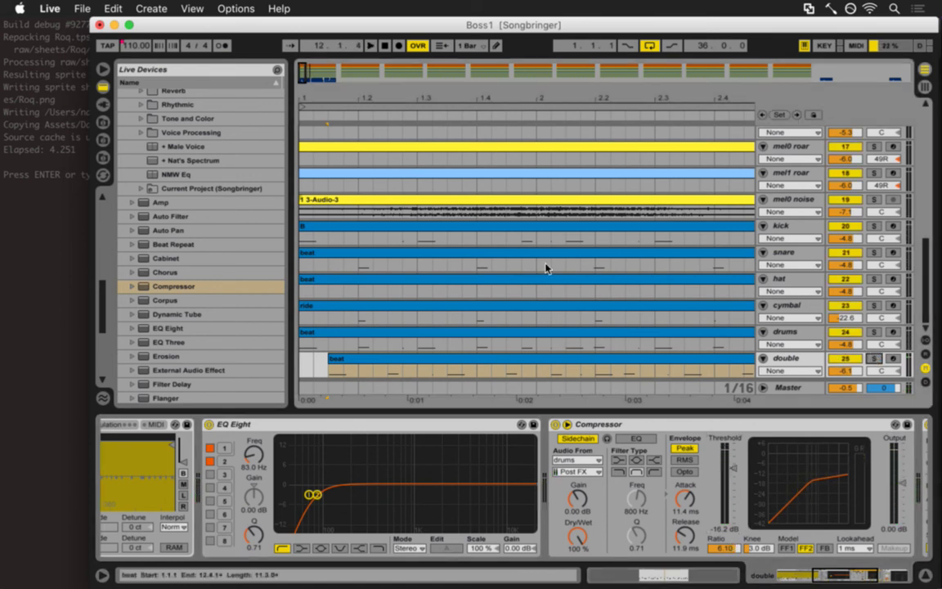
- Hide the browser, save the set and play the full mix from bar 1
{"action": "left_click", "coordinate": [306, 350]}
{"action": "left_click", "coordinate": [103, 69]}
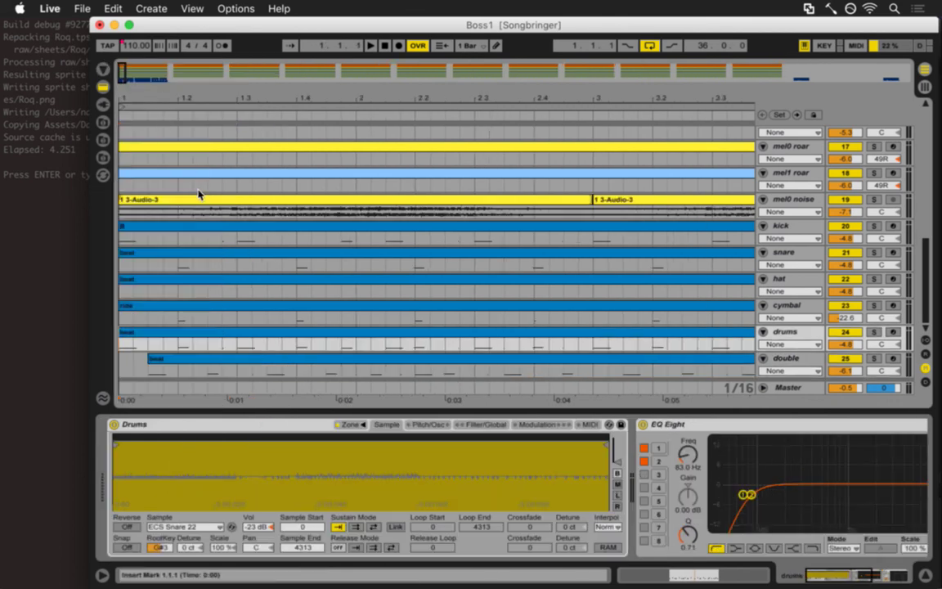
{"action": "key", "text": "super+s"}
{"action": "key", "text": "space"}
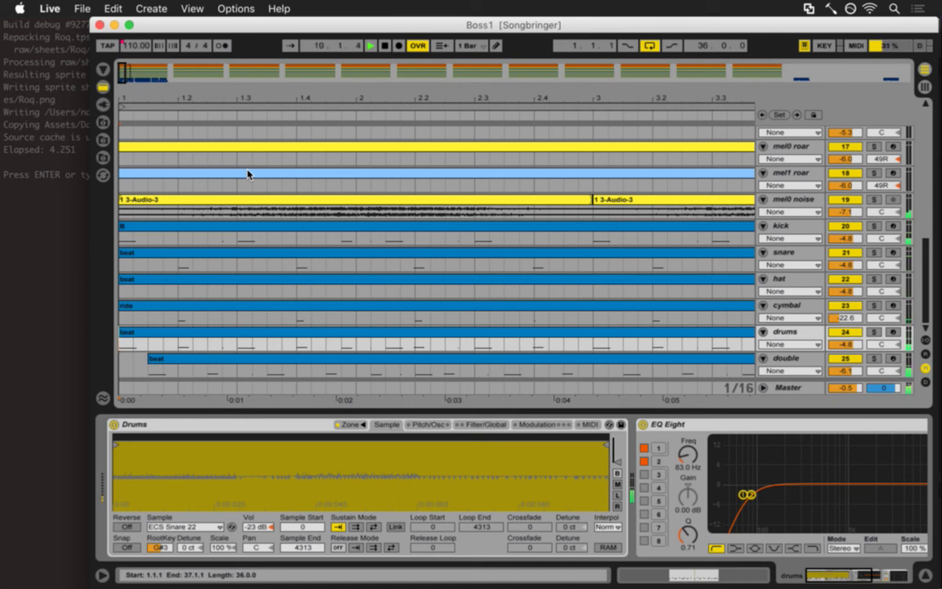
{"action": "left_click_drag", "start_coordinate": [254, 87], "coordinate": [218, 244]}
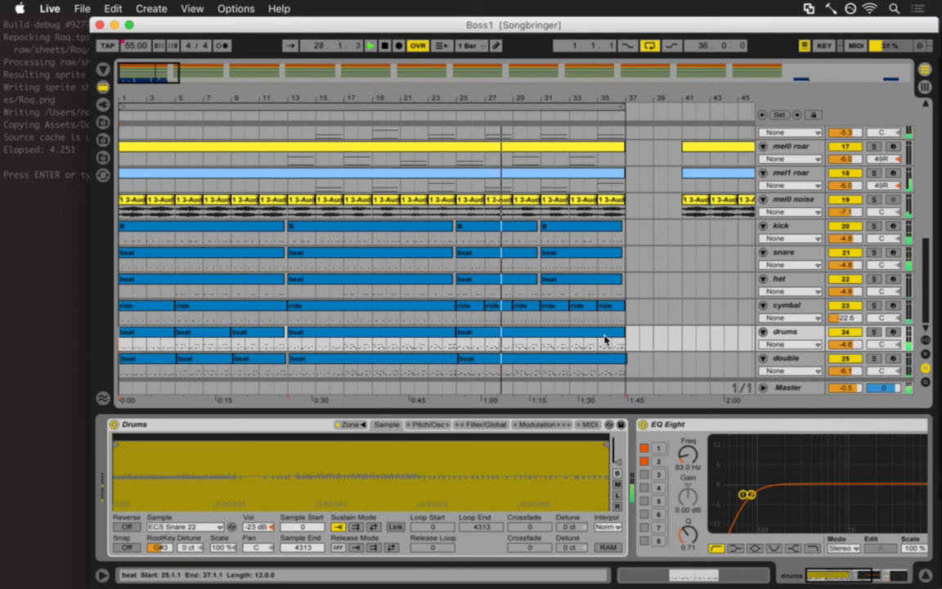
{"action": "key", "text": "space"}
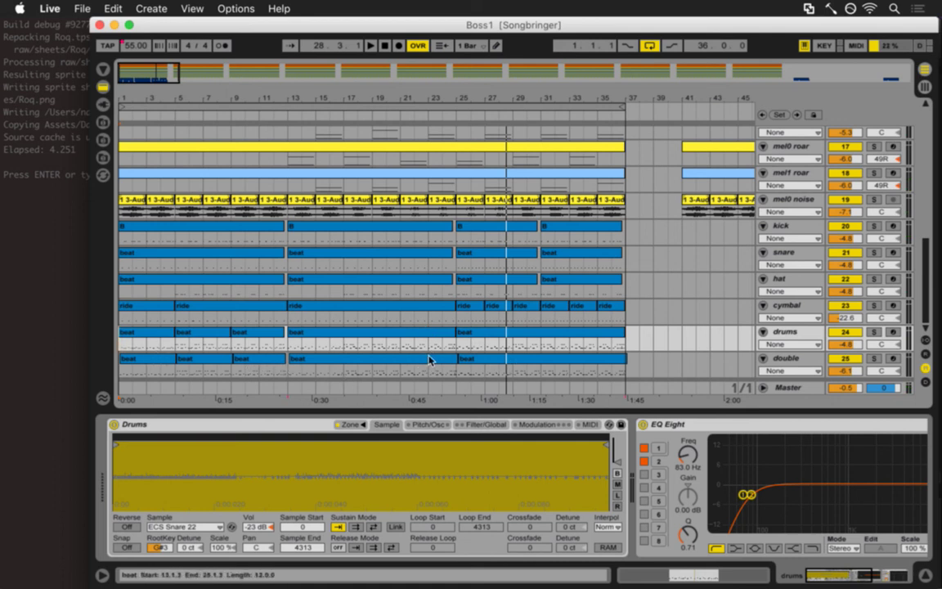
- Deactivate the double track and save the set
{"action": "left_click", "coordinate": [220, 374]}
{"action": "left_click", "coordinate": [846, 359]}
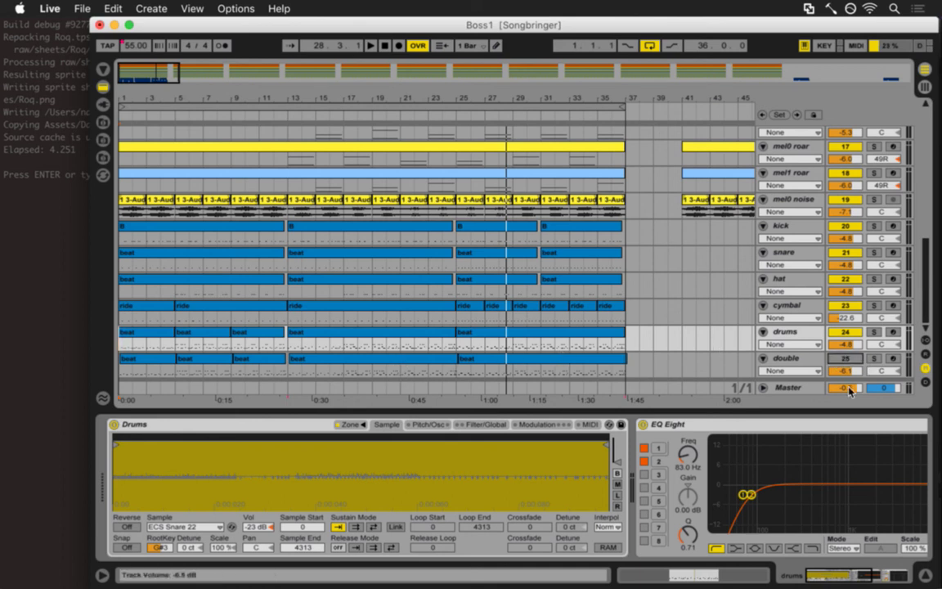
{"action": "key", "text": "super+s"}
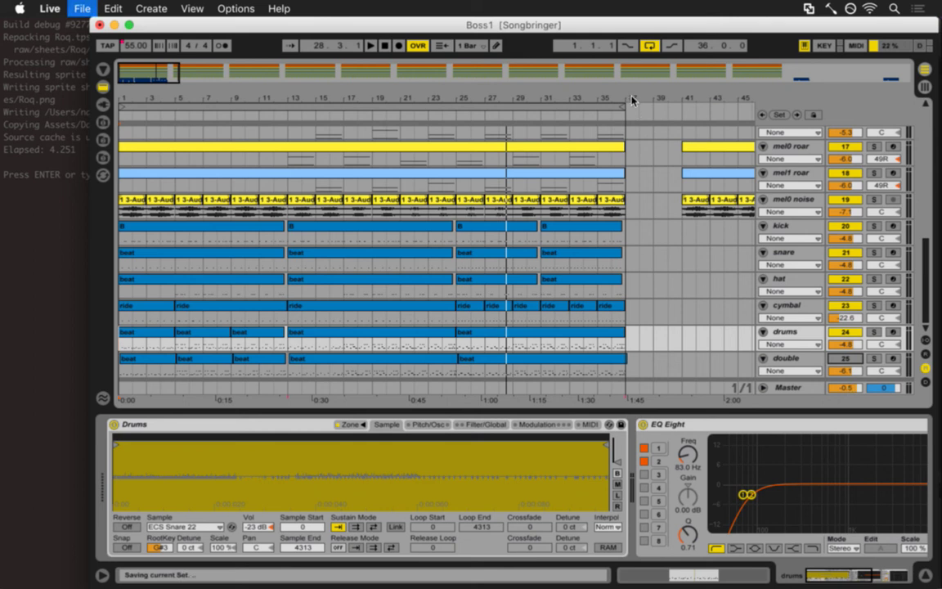
- Trim the end of the double track's last clip to bar 37 and save the set
{"action": "left_click_drag", "start_coordinate": [629, 98], "coordinate": [617, 180]}
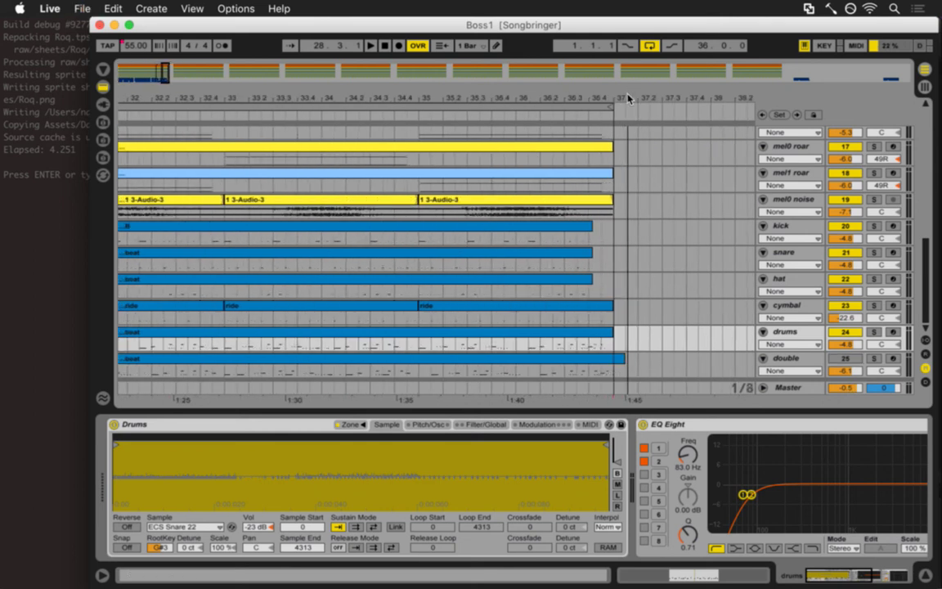
{"action": "left_click", "coordinate": [641, 360]}
{"action": "left_click_drag", "start_coordinate": [624, 361], "coordinate": [612, 361]}
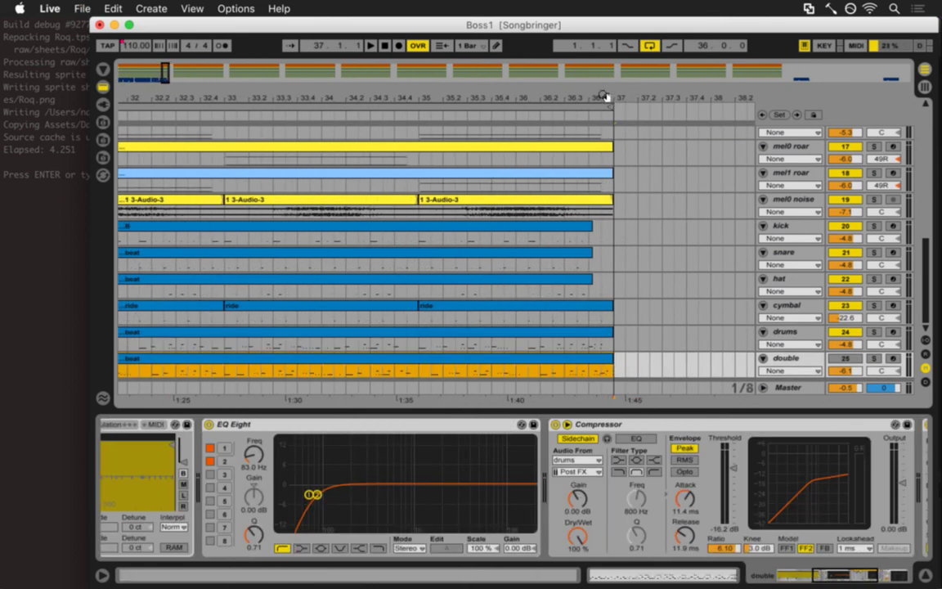
{"action": "left_click_drag", "start_coordinate": [606, 97], "coordinate": [424, 74]}
{"action": "key", "text": "super+s"}
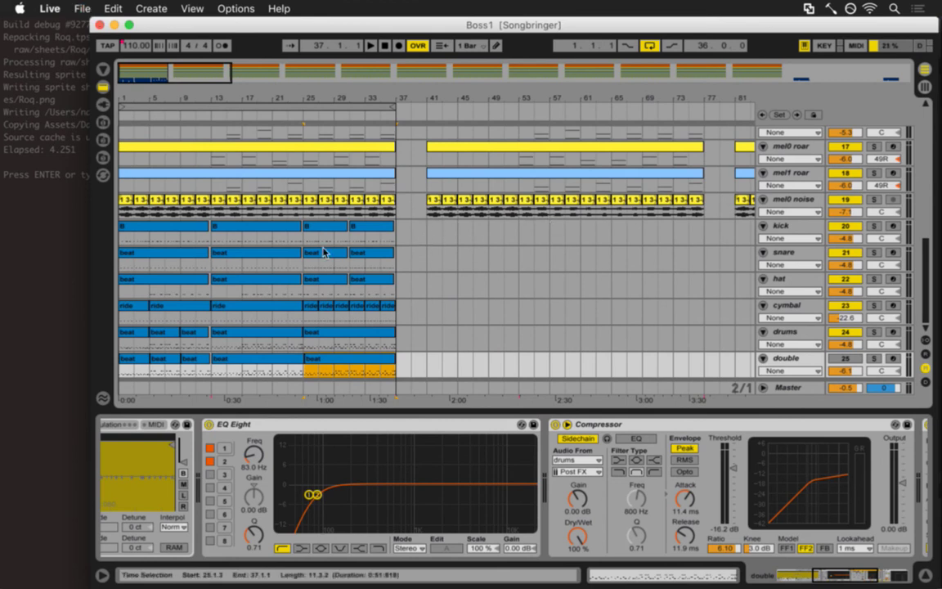
- Copy the kick through double track clips from bars 1 to 37 and paste them at bar 41
{"action": "left_click", "coordinate": [169, 236]}
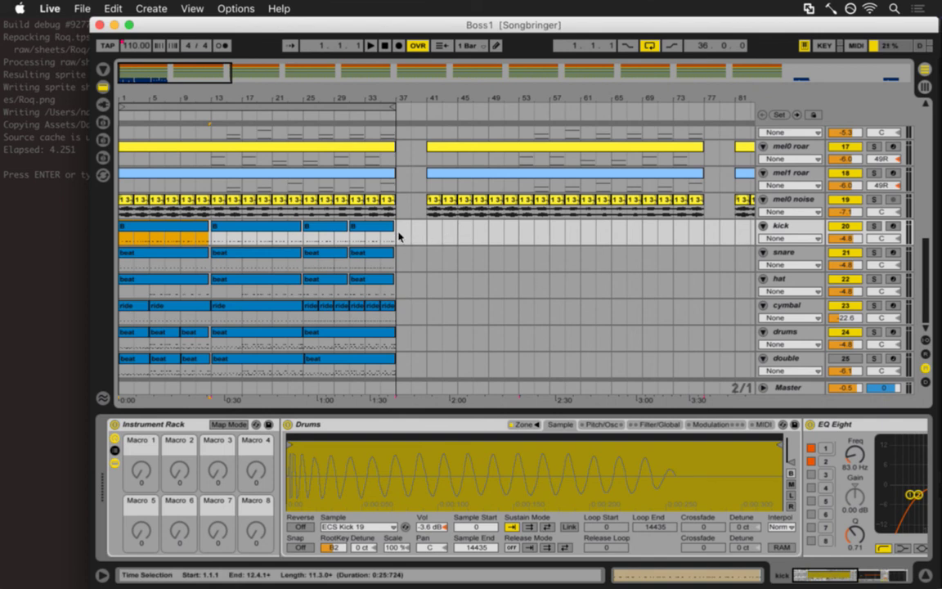
{"action": "left_click_drag", "start_coordinate": [399, 236], "coordinate": [122, 364]}
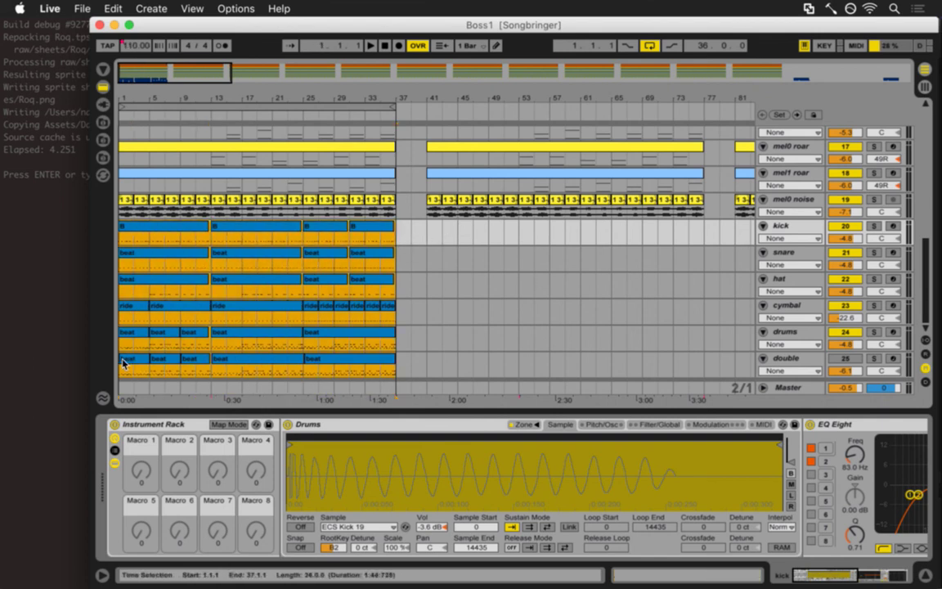
{"action": "left_click", "coordinate": [427, 235]}
{"action": "key", "text": "ctrl+v"}
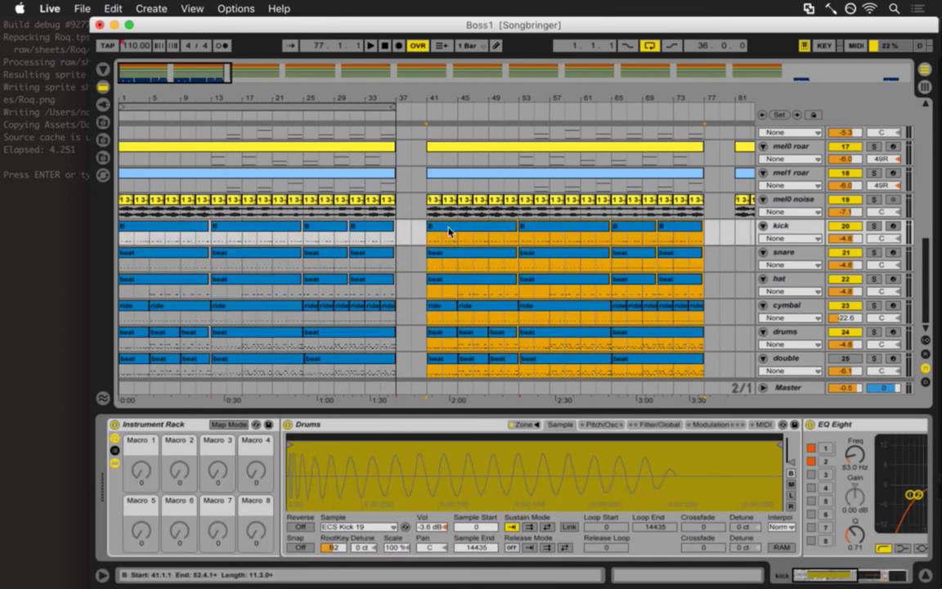
- Rename the kick clip at bar 41 as C and clear the names of the kick clips at bars 53, 65 and 71
{"action": "left_click", "coordinate": [455, 228]}
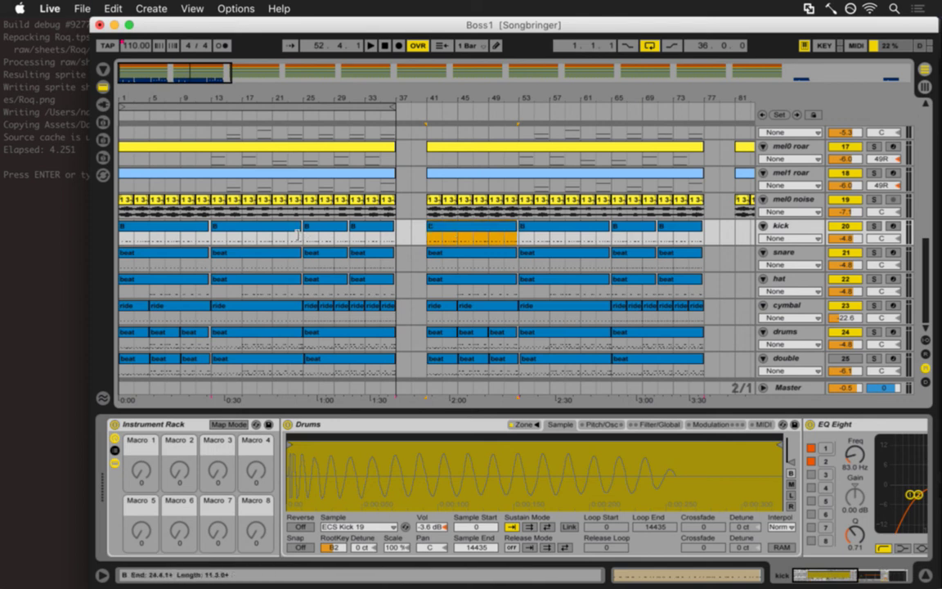
{"action": "left_click", "coordinate": [549, 226]}
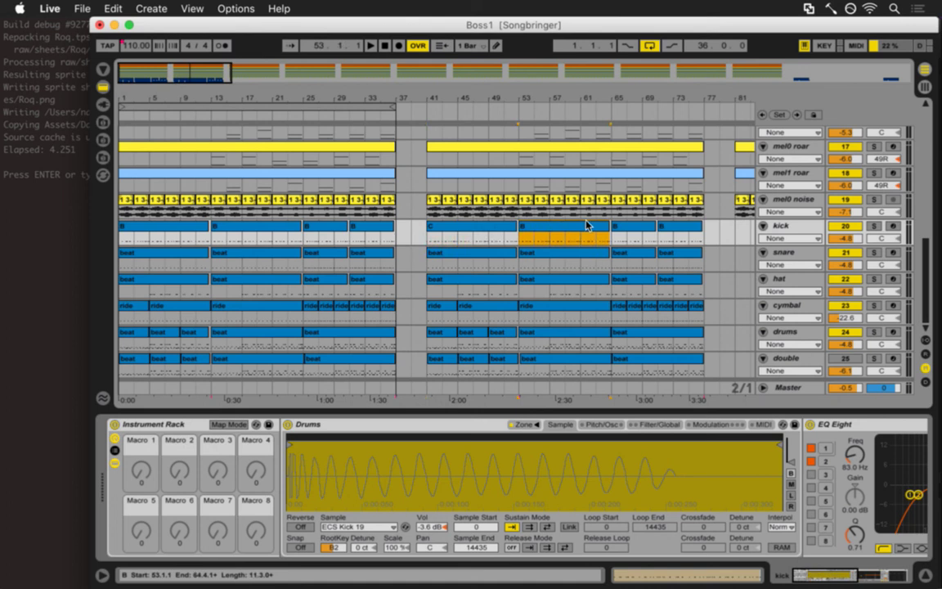
{"action": "left_click", "coordinate": [625, 229]}
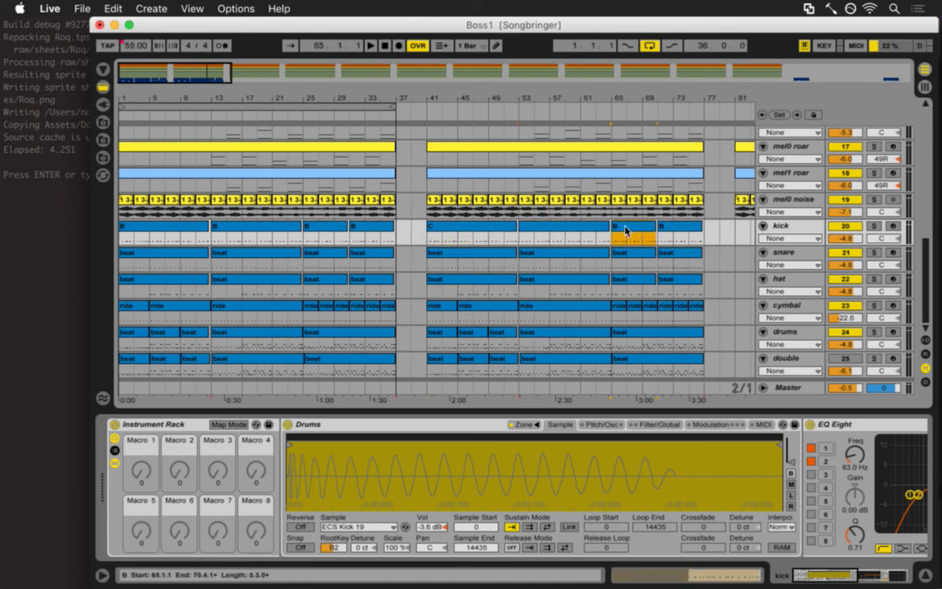
{"action": "left_click", "coordinate": [685, 228]}
{"action": "key", "text": "super+r"}
{"action": "key", "text": "BackSpace"}
{"action": "key", "text": "Return"}
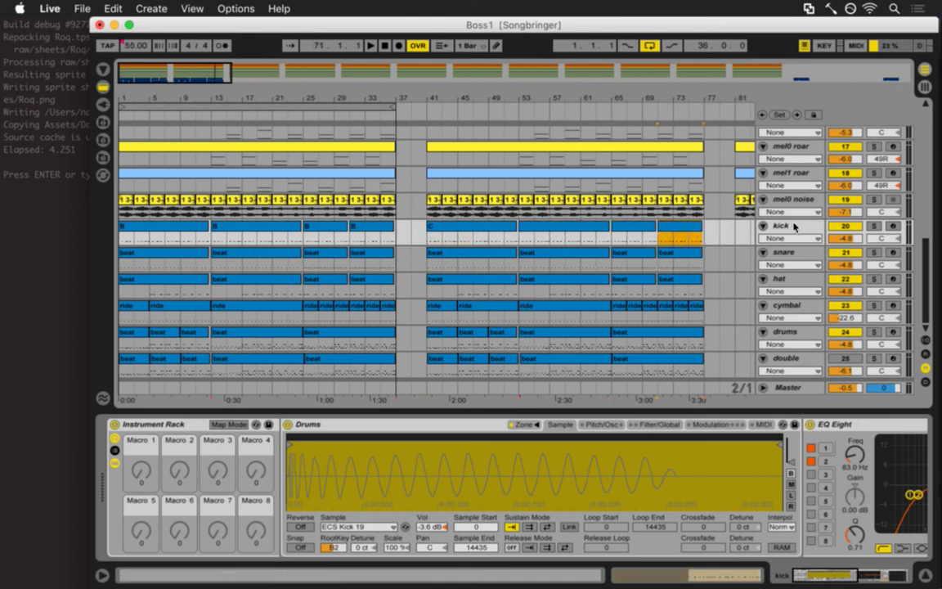
- Clear the names of the kick clips at bars 31, 25 and 13, leaving the clip at bar 1 named
{"action": "left_click", "coordinate": [373, 229]}
{"action": "key", "text": "super+r"}
{"action": "key", "text": "BackSpace"}
{"action": "key", "text": "Return"}
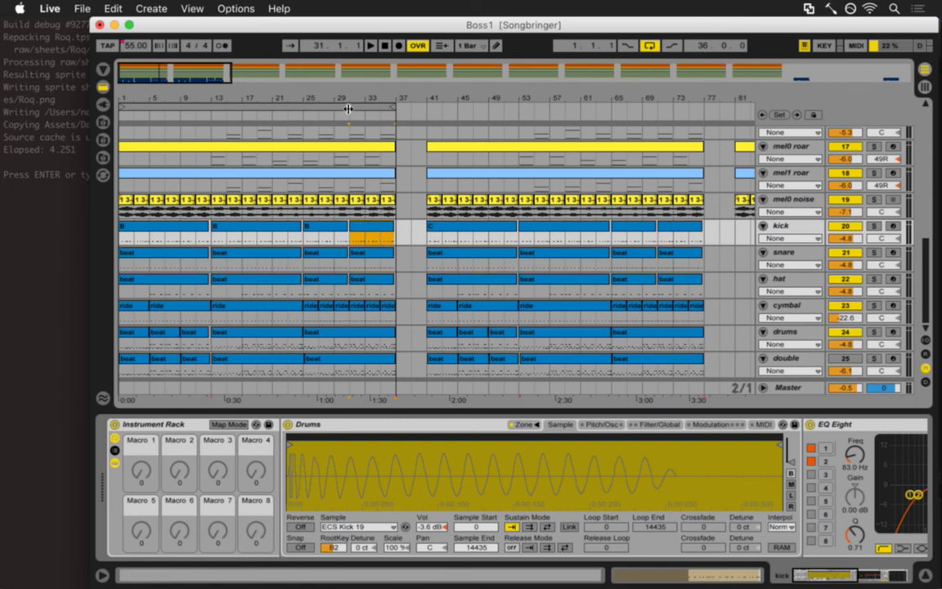
{"action": "left_click", "coordinate": [338, 230]}
{"action": "key", "text": "super+r"}
{"action": "key", "text": "BackSpace"}
{"action": "key", "text": "Return"}
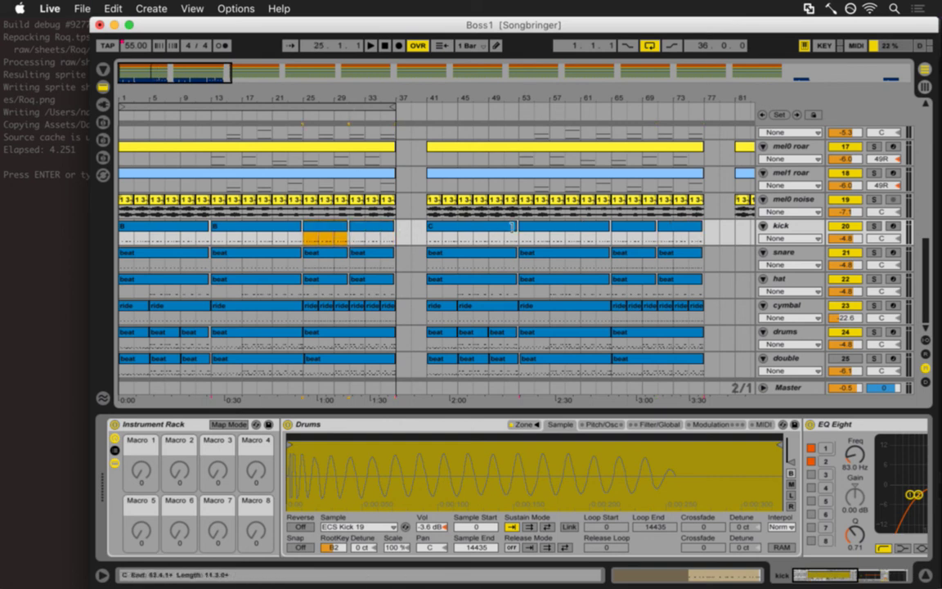
{"action": "left_click", "coordinate": [289, 225]}
{"action": "key", "text": "super+r"}
{"action": "key", "text": "BackSpace"}
{"action": "key", "text": "super+z"}
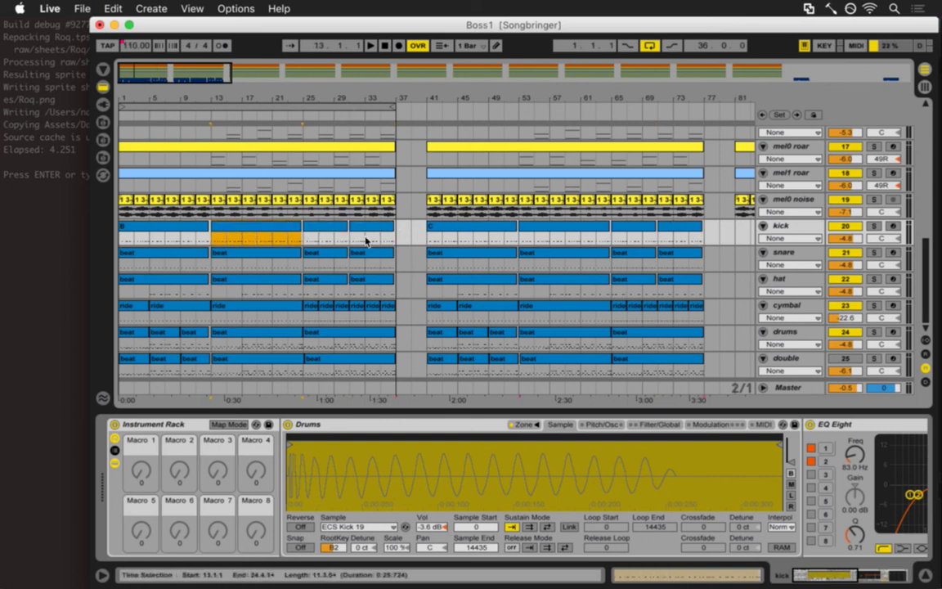
- Save the set, solo the kick track and play it from bar 41
{"action": "left_click", "coordinate": [460, 224]}
{"action": "key", "text": "super+s"}
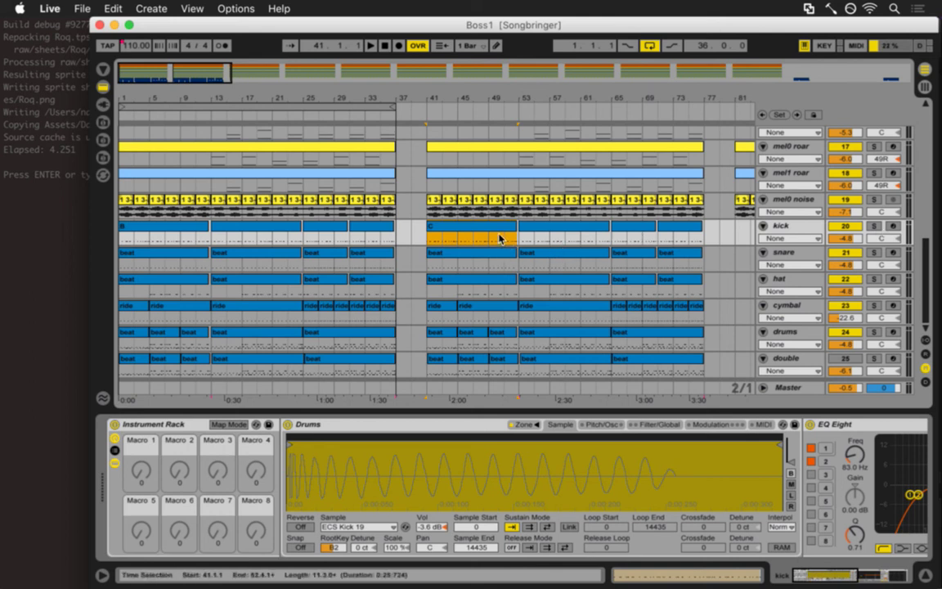
{"action": "left_click", "coordinate": [873, 226]}
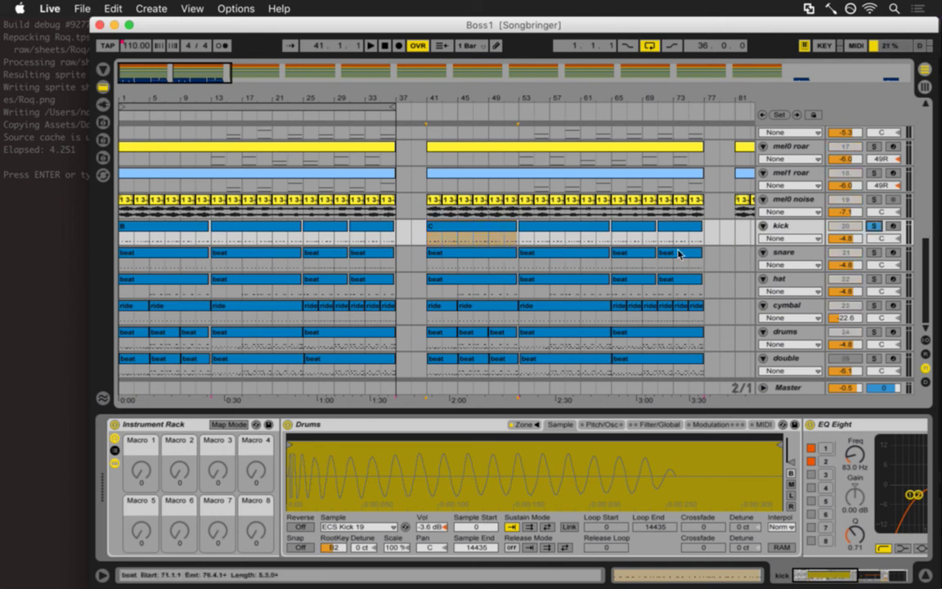
{"action": "key", "text": "space"}
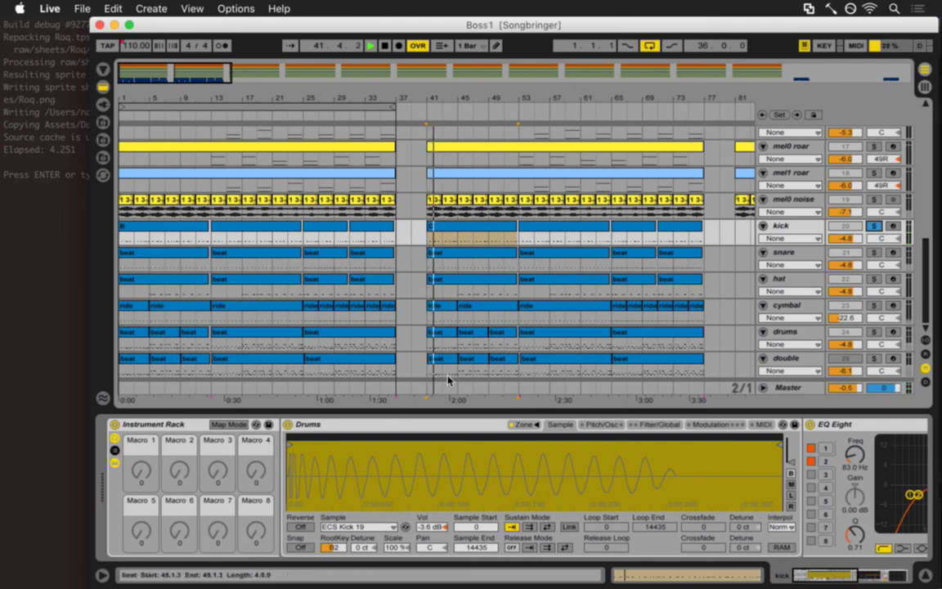
- Try a different root key on the current ECS Kick 19 sample and play the kick
{"action": "left_click", "coordinate": [412, 425]}
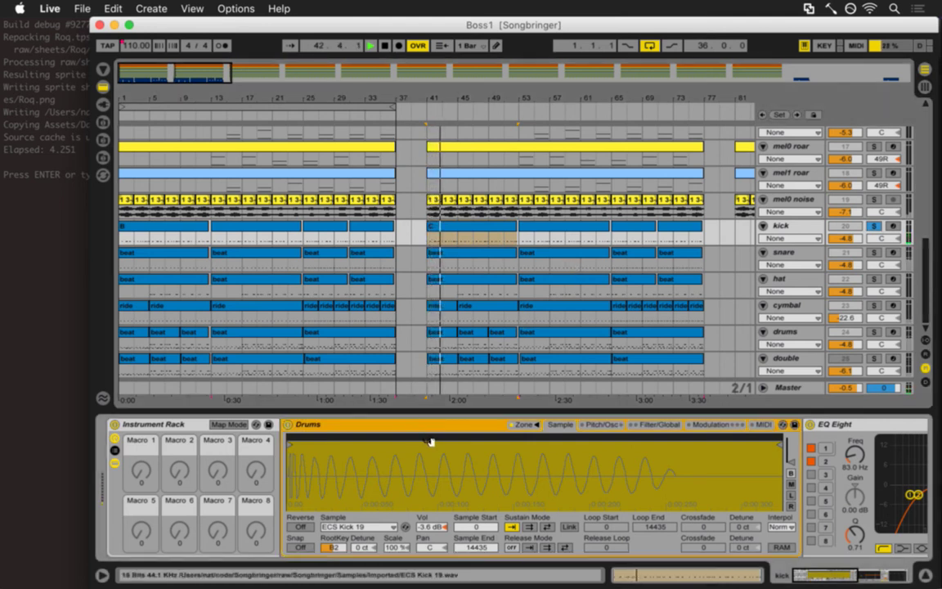
{"action": "key", "text": "space"}
{"action": "left_click", "coordinate": [333, 547]}
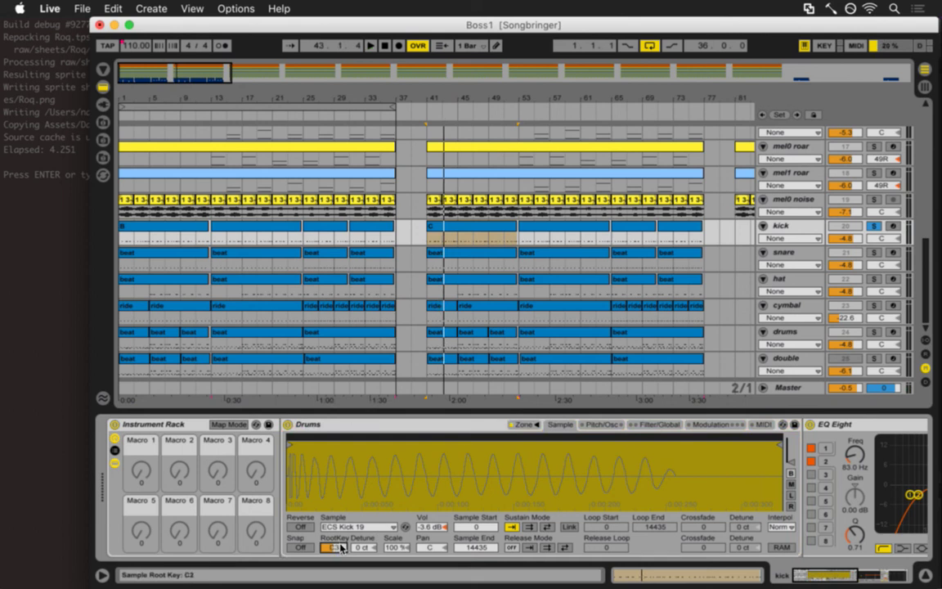
{"action": "key", "text": "space"}
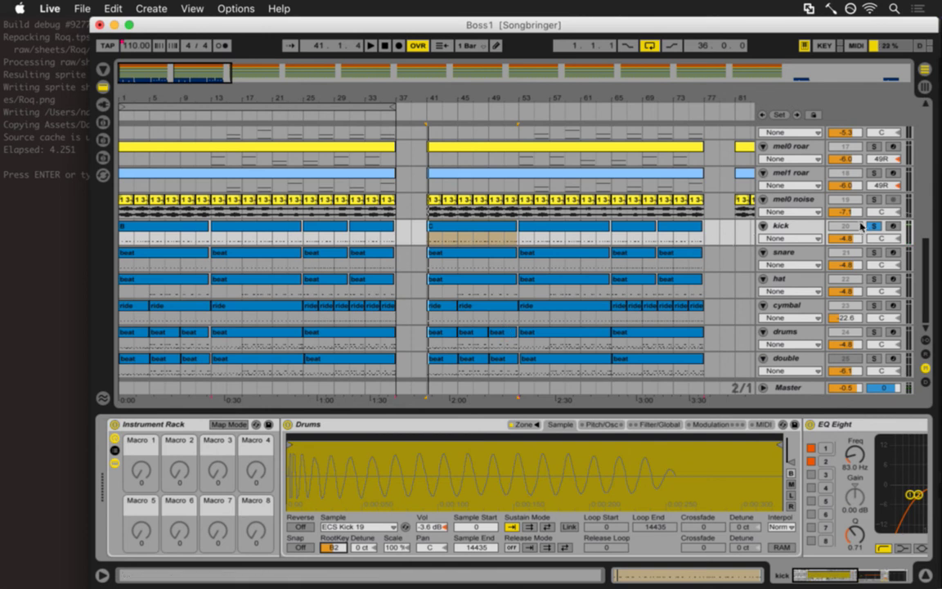
- Show the Drums sampler's zones and set the third ECS Kick 19 zone's root key to C3
{"action": "left_click", "coordinate": [522, 424]}
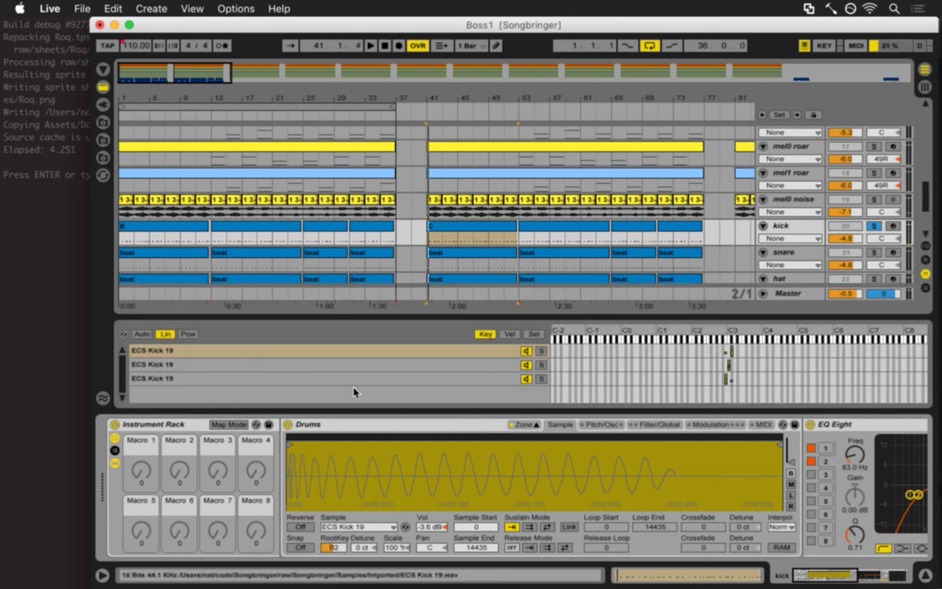
{"action": "left_click", "coordinate": [225, 376]}
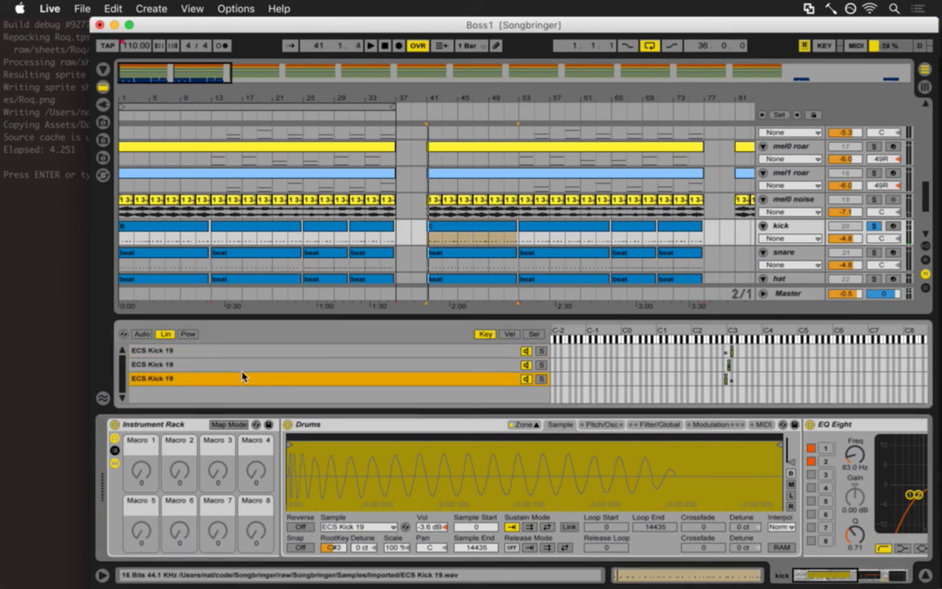
{"action": "left_click", "coordinate": [337, 547]}
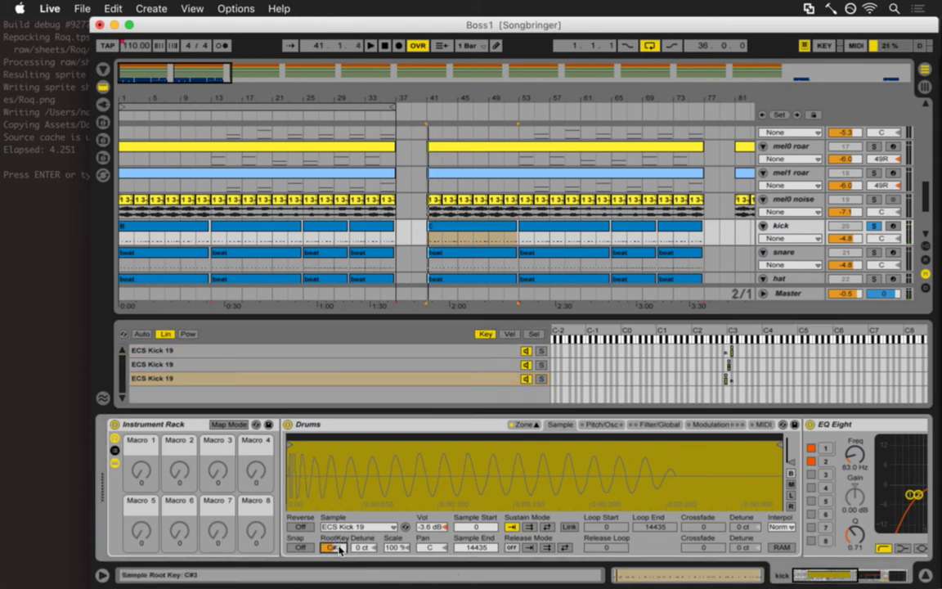
{"action": "key", "text": "Up"}
{"action": "key", "text": "Up"}
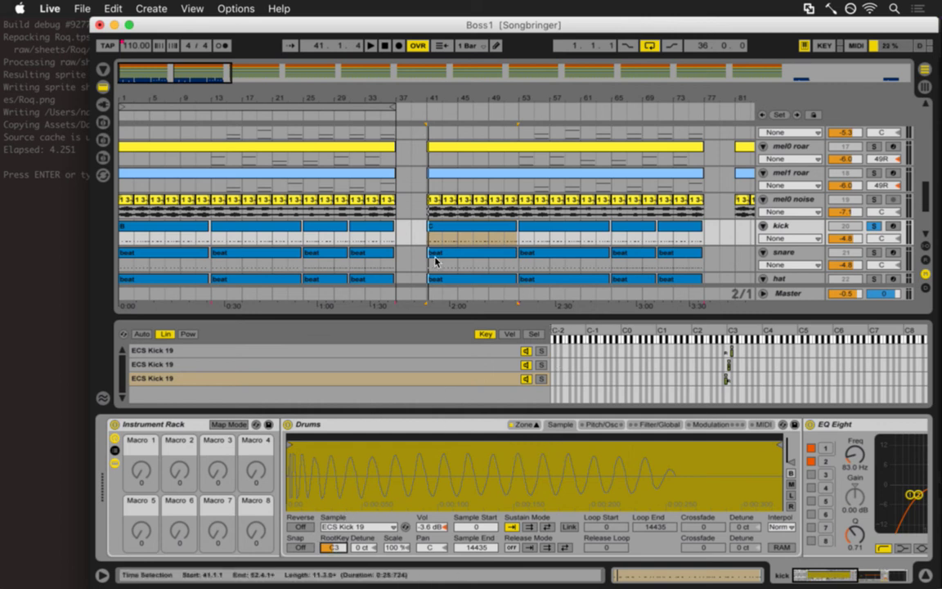
- Set the playback start to bar 1, bring up the kick track in Session View and hide the sampler's zones
{"action": "left_click", "coordinate": [126, 237]}
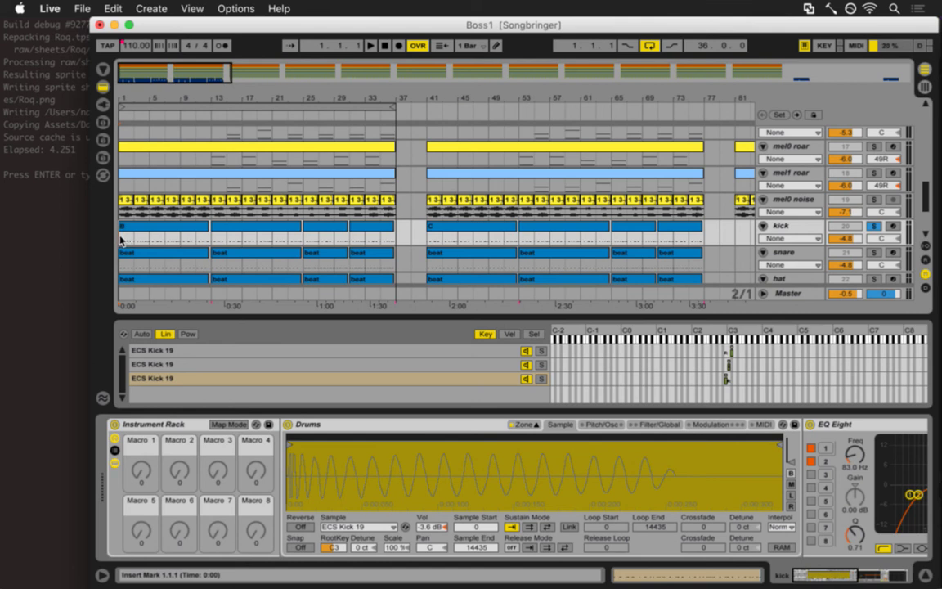
{"action": "key", "text": "Tab"}
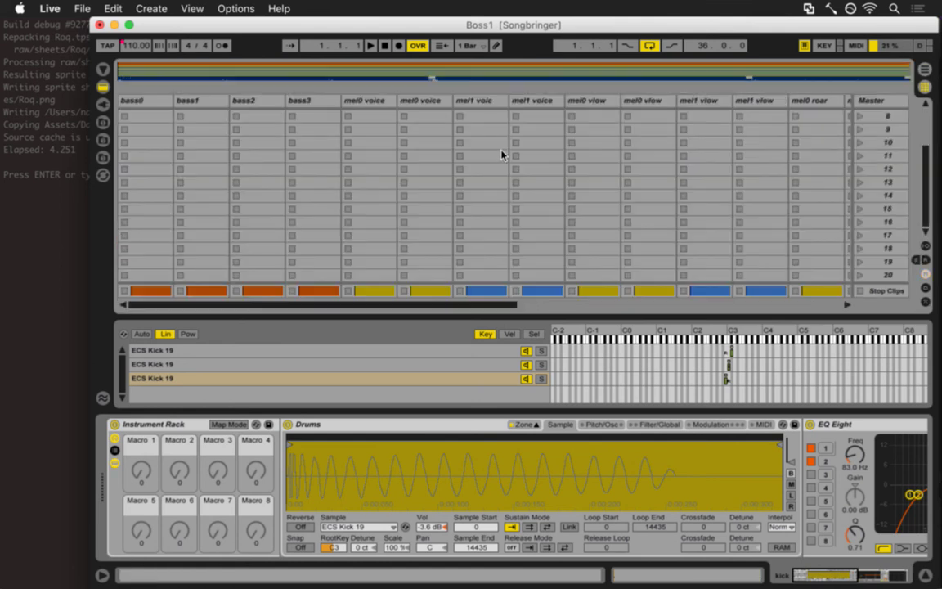
{"action": "key", "text": "Tab"}
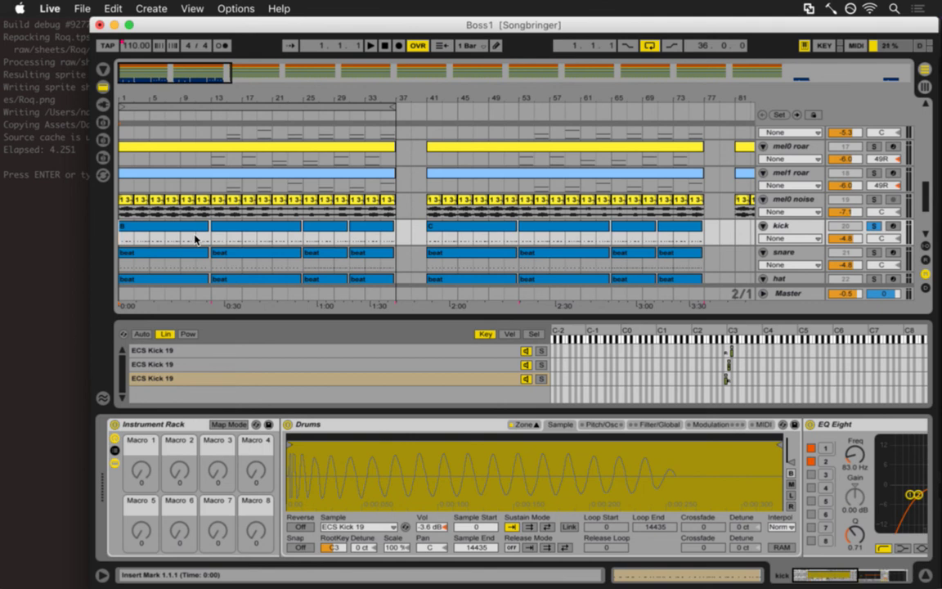
{"action": "left_click", "coordinate": [158, 233]}
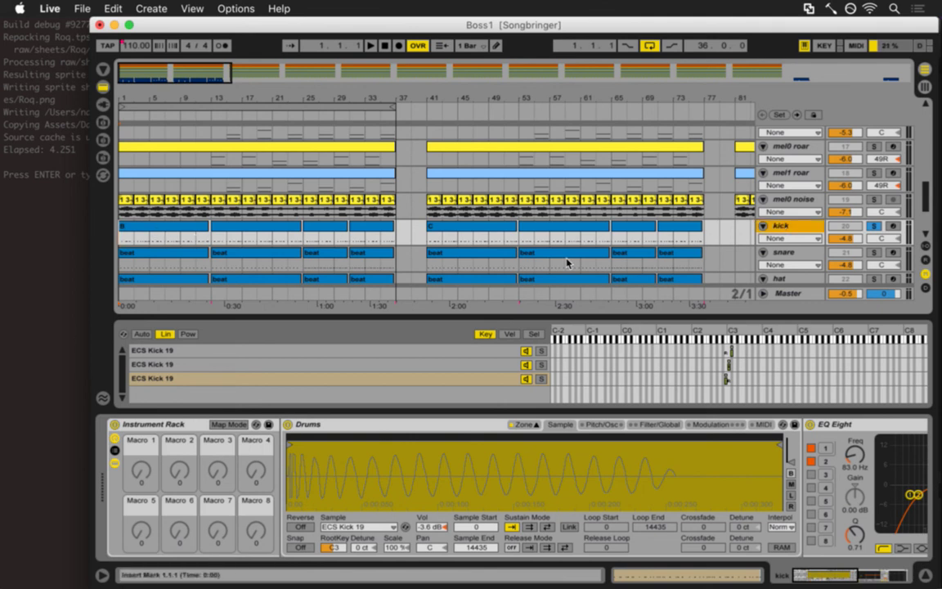
{"action": "key", "text": "Tab"}
{"action": "left_click_drag", "start_coordinate": [483, 304], "coordinate": [797, 303]}
{"action": "left_click", "coordinate": [565, 116]}
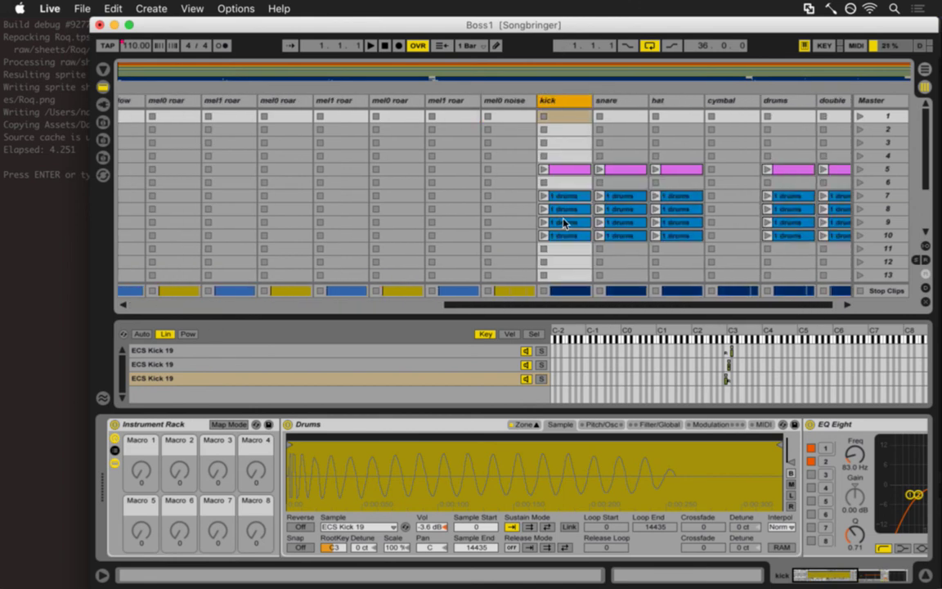
{"action": "left_click", "coordinate": [525, 424]}
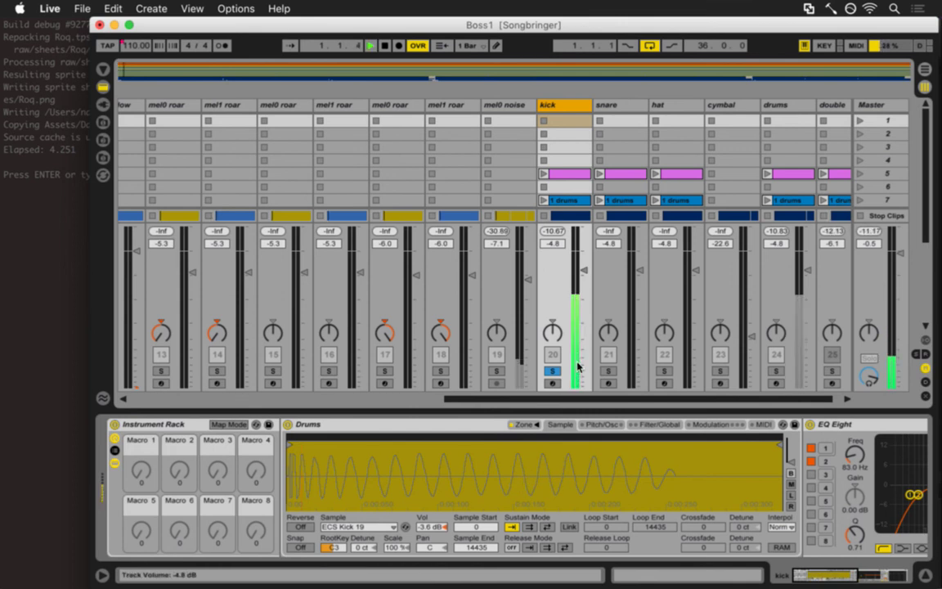
- Reset the kick track's peak reading and play bar 1 to check the kick's peak level
{"action": "left_click", "coordinate": [555, 245]}
{"action": "key", "text": "space"}
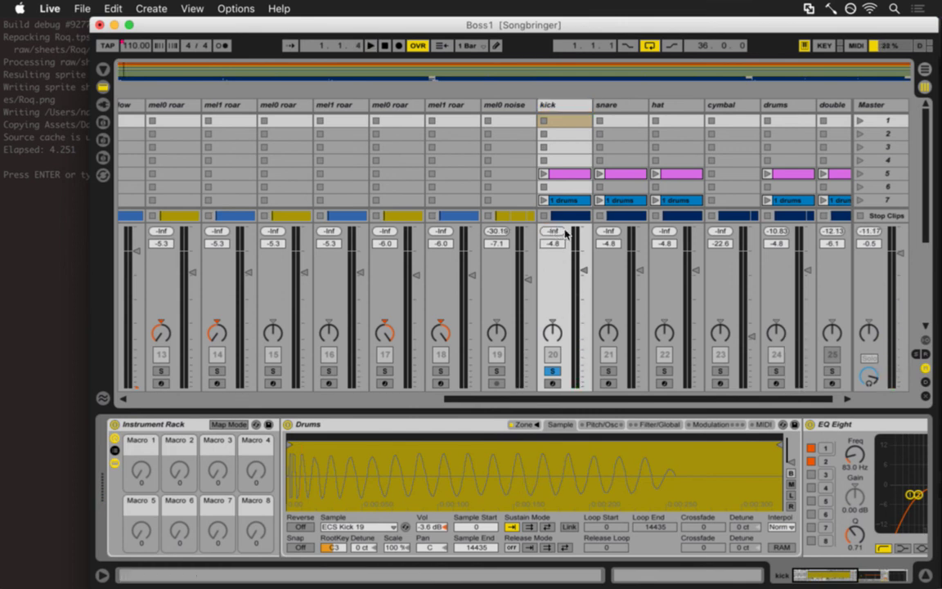
{"action": "key", "text": "space"}
{"action": "key", "text": "space"}
{"action": "key", "text": "Tab"}
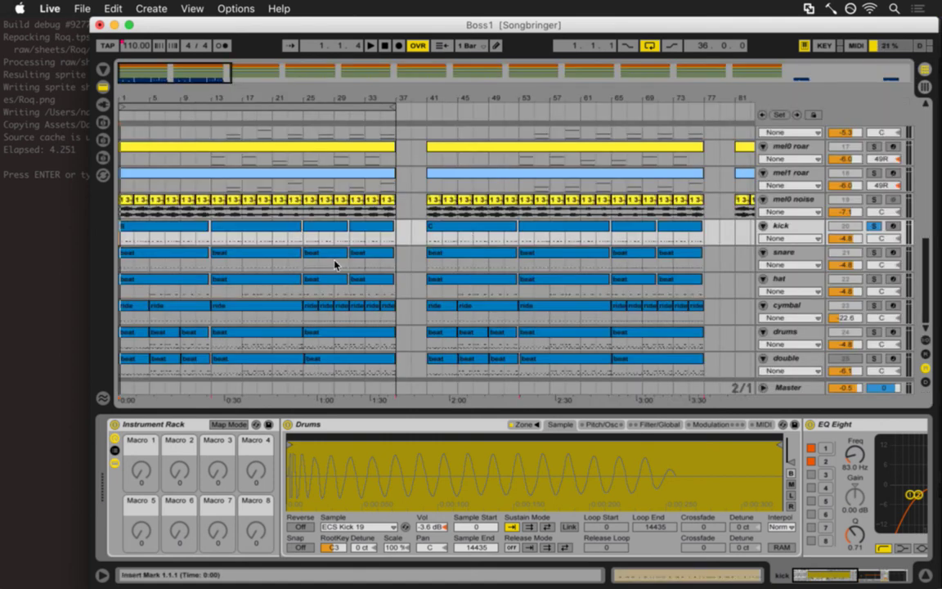
- Play the C kick clip at bar 41 and check the kick track's peak level in the mixer
{"action": "left_click", "coordinate": [433, 240]}
{"action": "left_click", "coordinate": [456, 233]}
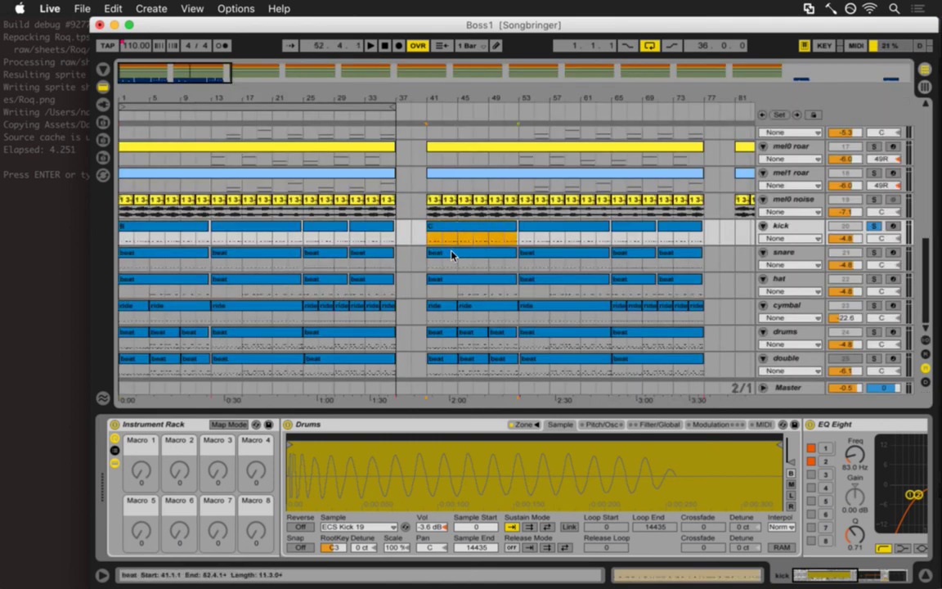
{"action": "key", "text": "Tab"}
{"action": "key", "text": "space"}
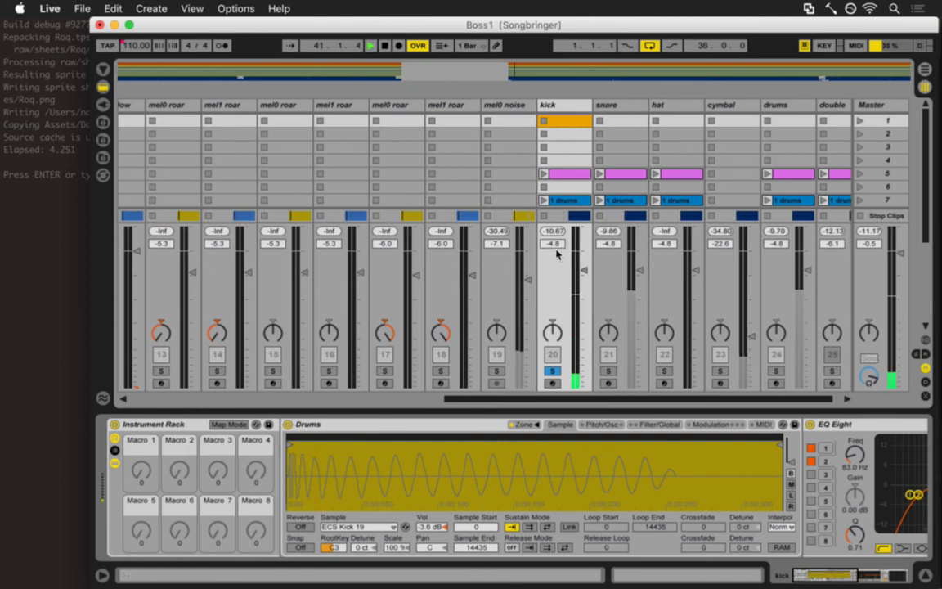
{"action": "key", "text": "space"}
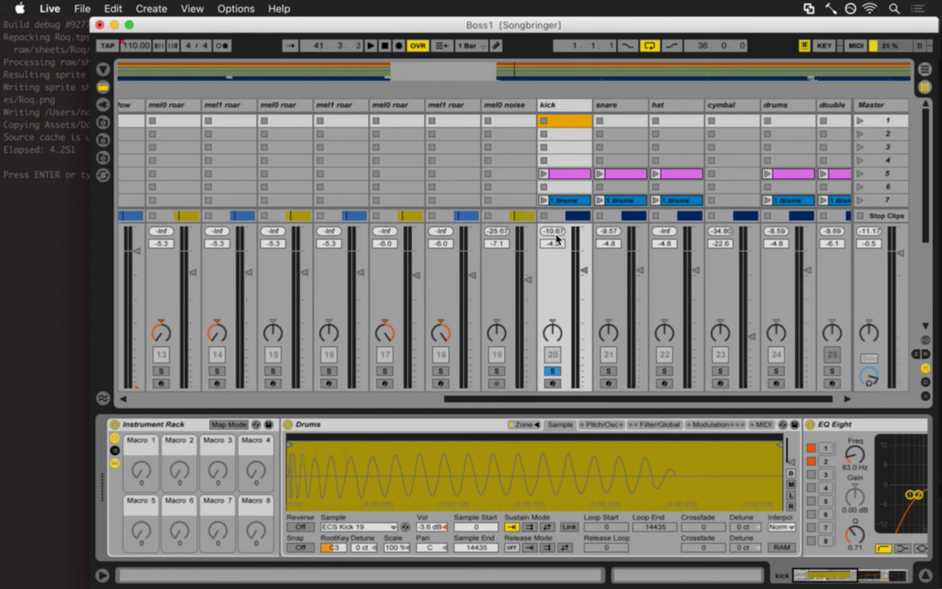
{"action": "key", "text": "Tab"}
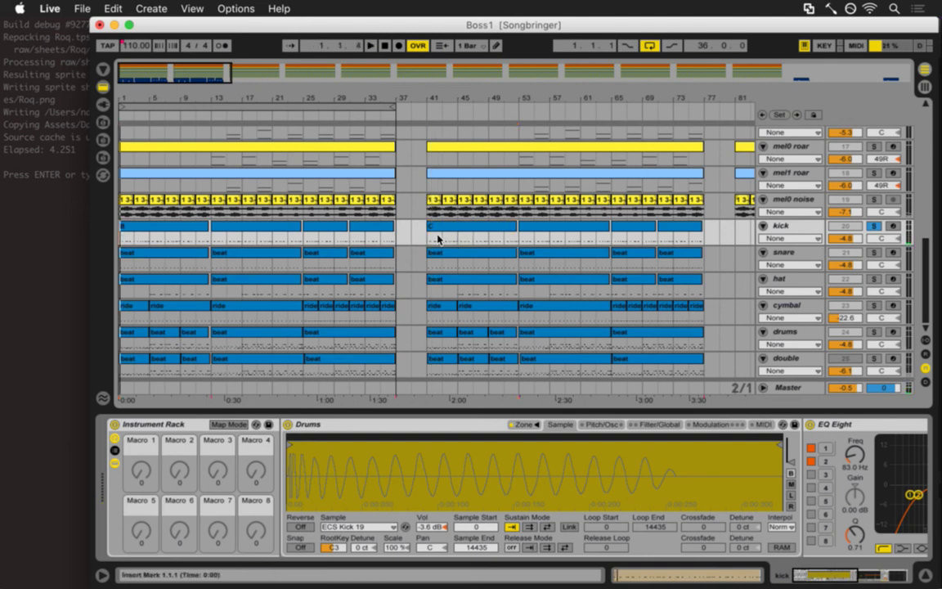
- Play the soloed kick briefly from bar 41 in the arrangement
{"action": "left_click", "coordinate": [422, 242]}
{"action": "key", "text": "space"}
{"action": "key", "text": "space"}
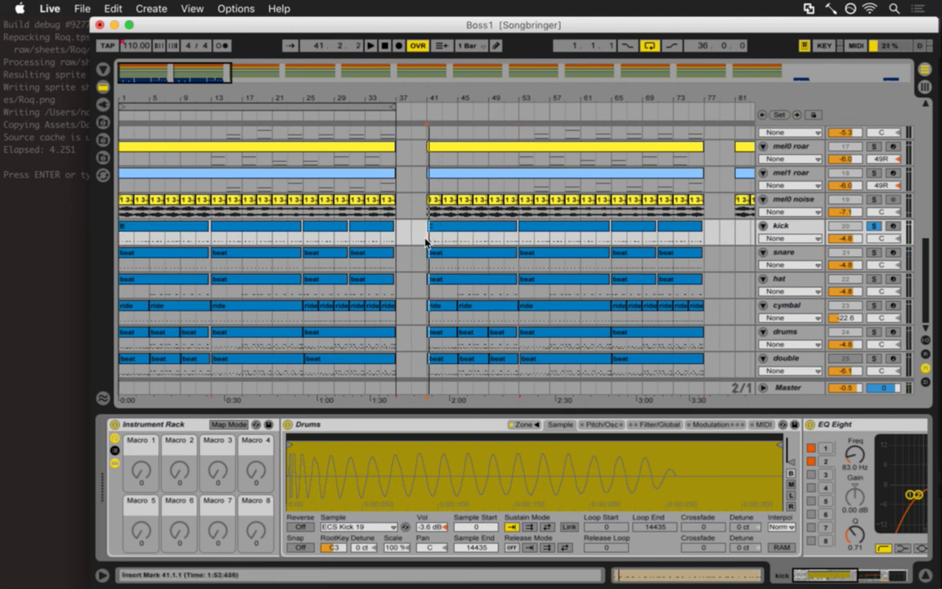
- Show the sampler's zones, select the third ECS Kick 19 zone and play the soloed kick from bar 1
{"action": "left_click", "coordinate": [148, 237]}
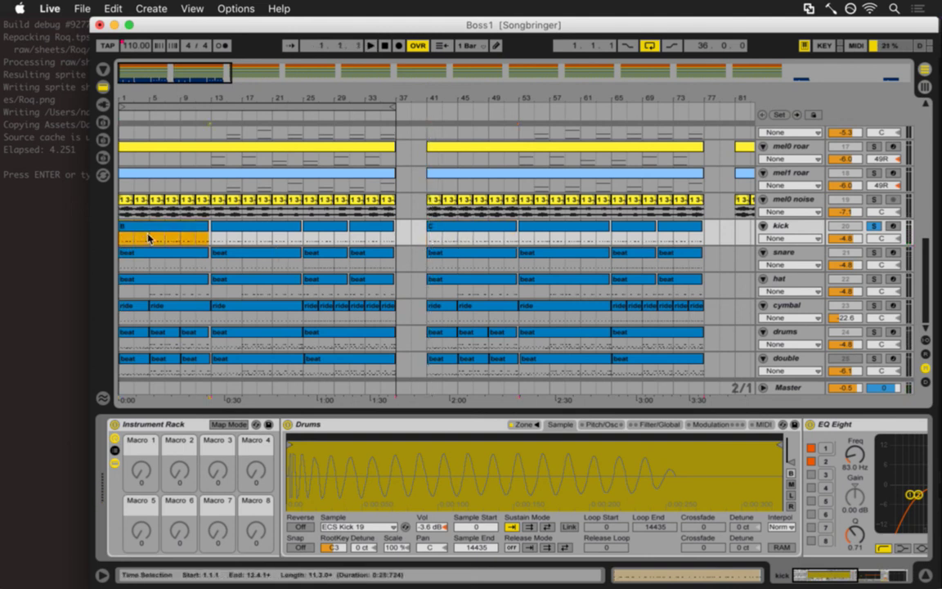
{"action": "left_click", "coordinate": [534, 425]}
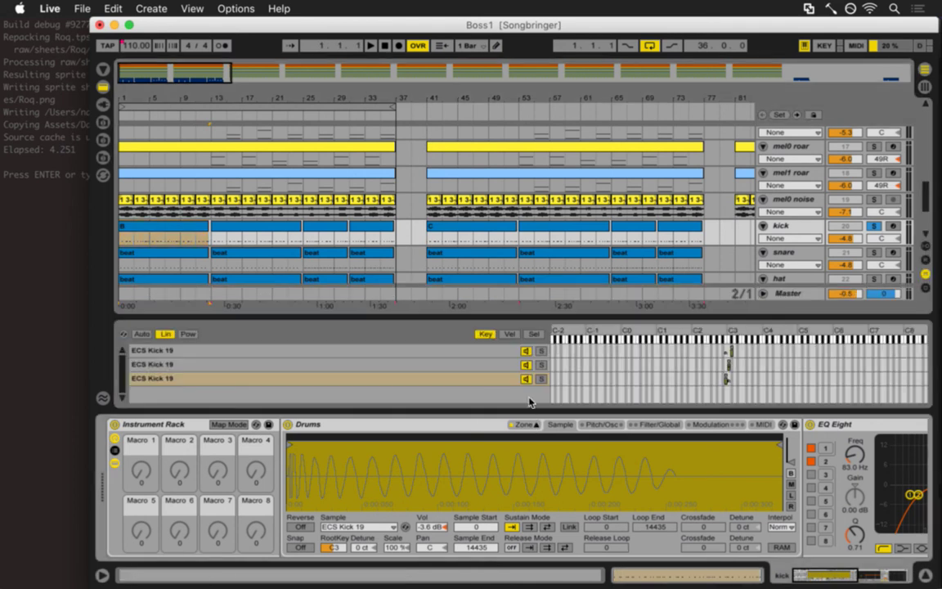
{"action": "left_click", "coordinate": [497, 381]}
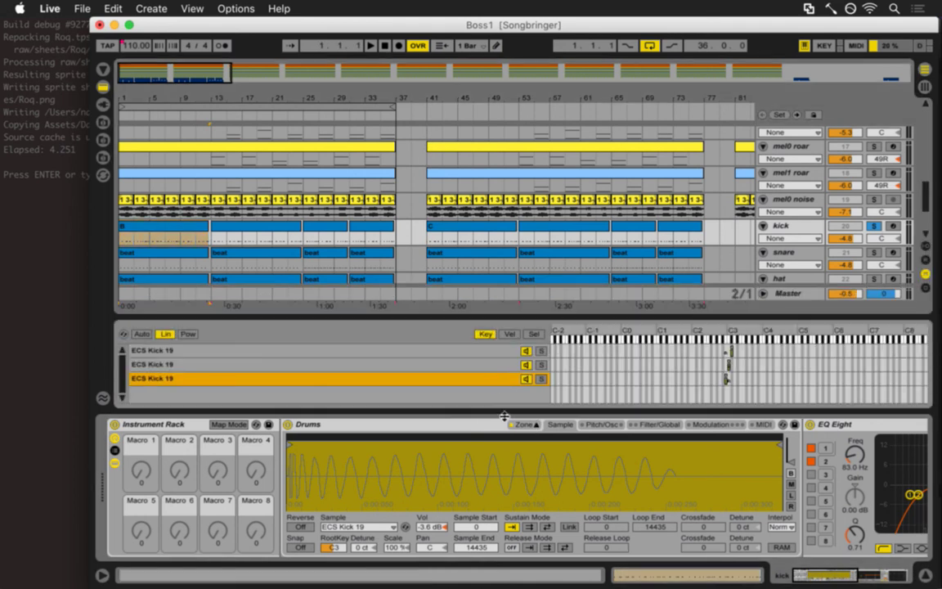
{"action": "key", "text": "space"}
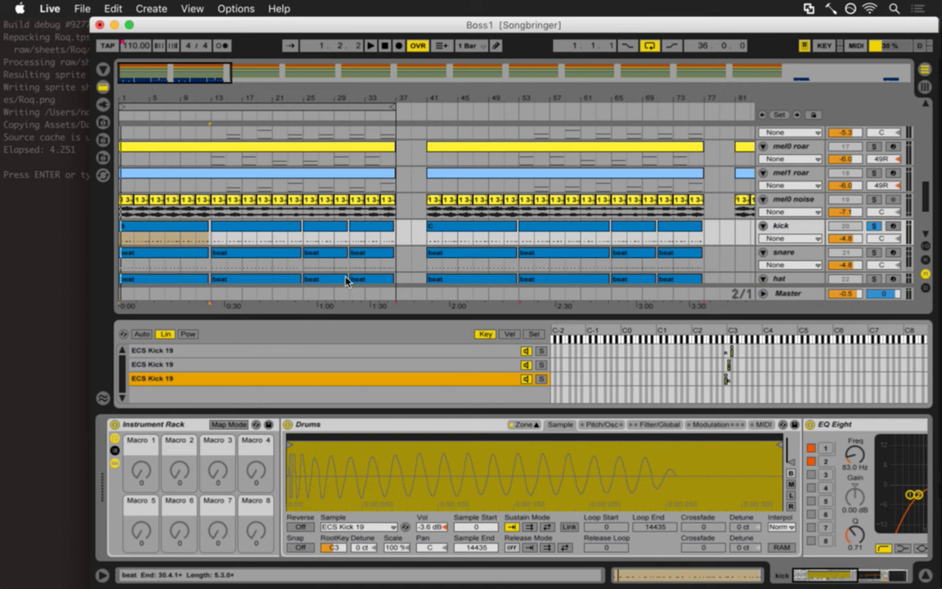
{"action": "key", "text": "space"}
{"action": "left_click", "coordinate": [179, 228]}
{"action": "key", "text": "space"}
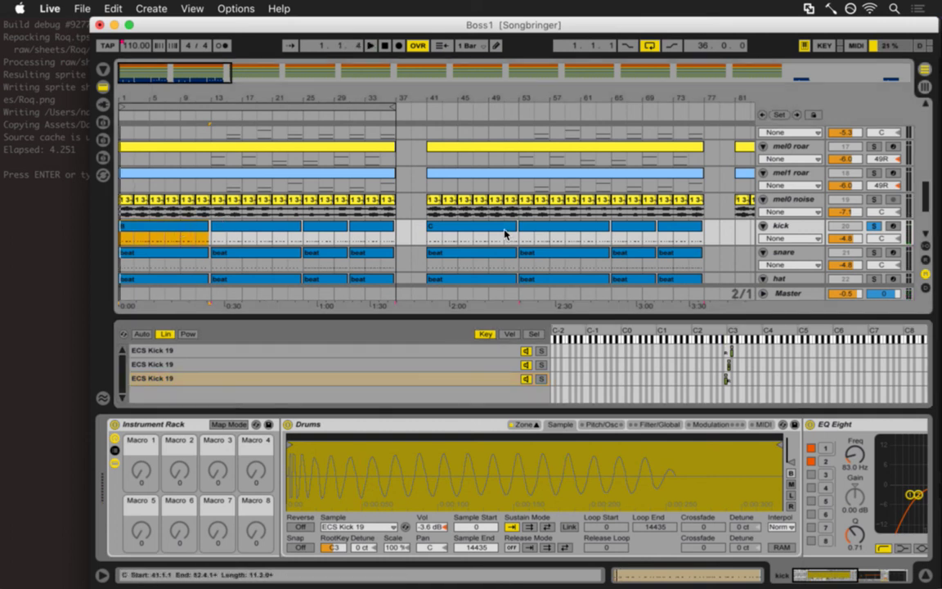
- Set the third ECS Kick 19 zone's root key to C#3 and play the C kick clip from bar 41
{"action": "left_click", "coordinate": [505, 234]}
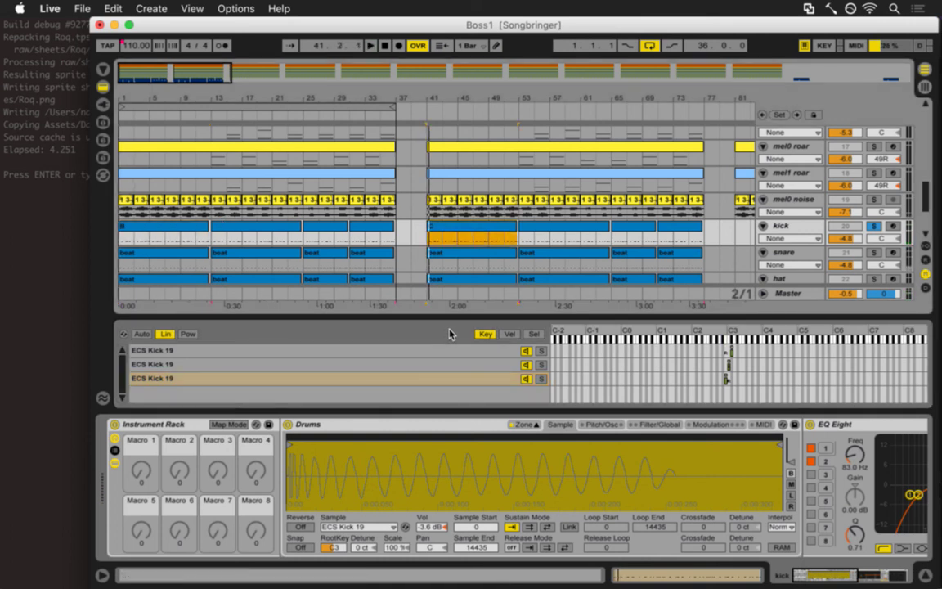
{"action": "left_click", "coordinate": [332, 548]}
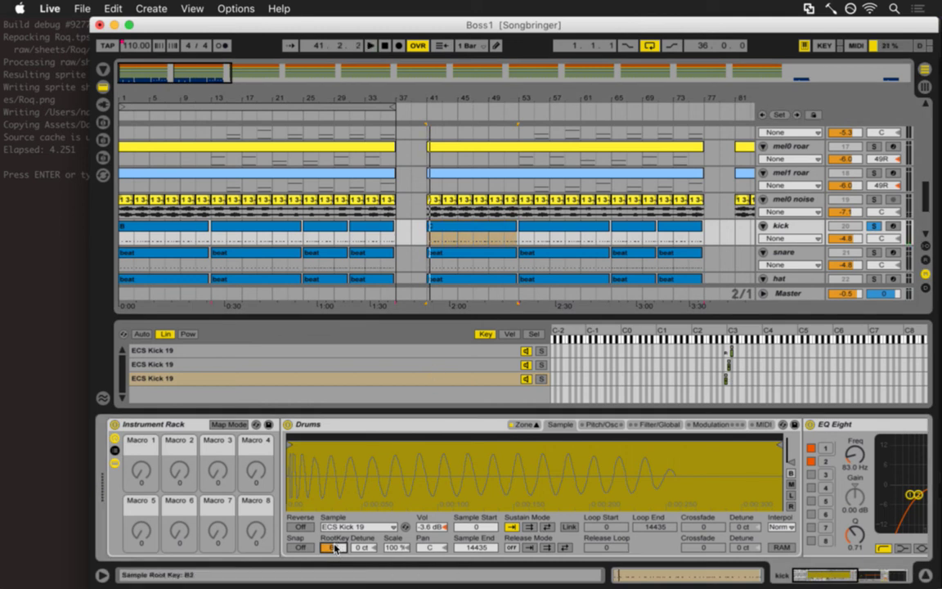
{"action": "key", "text": "Down"}
{"action": "key", "text": "space"}
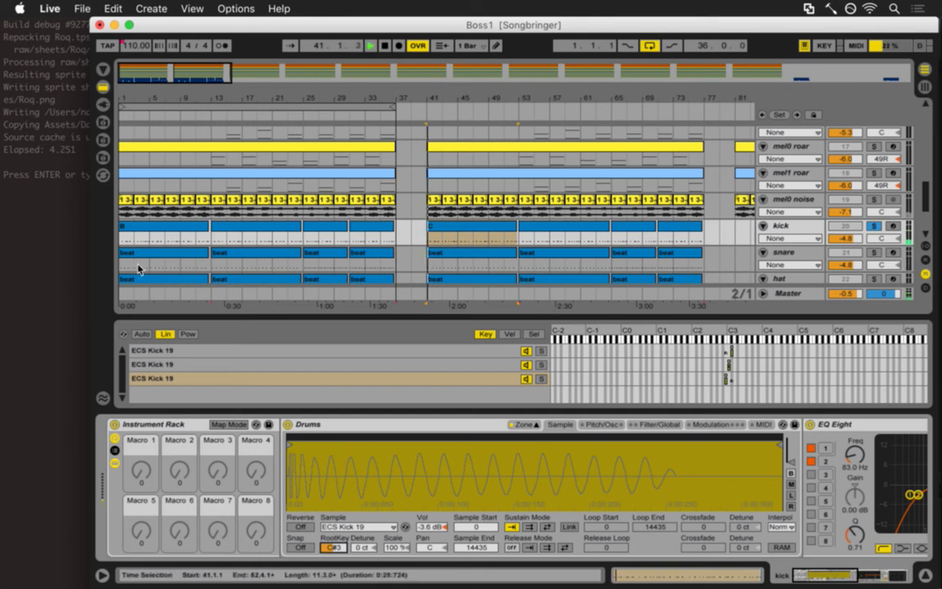
{"action": "key", "text": "space"}
- Play the soloed kick at bar 1 and bar 41 to compare the two sections' pitch
{"action": "left_click", "coordinate": [119, 239]}
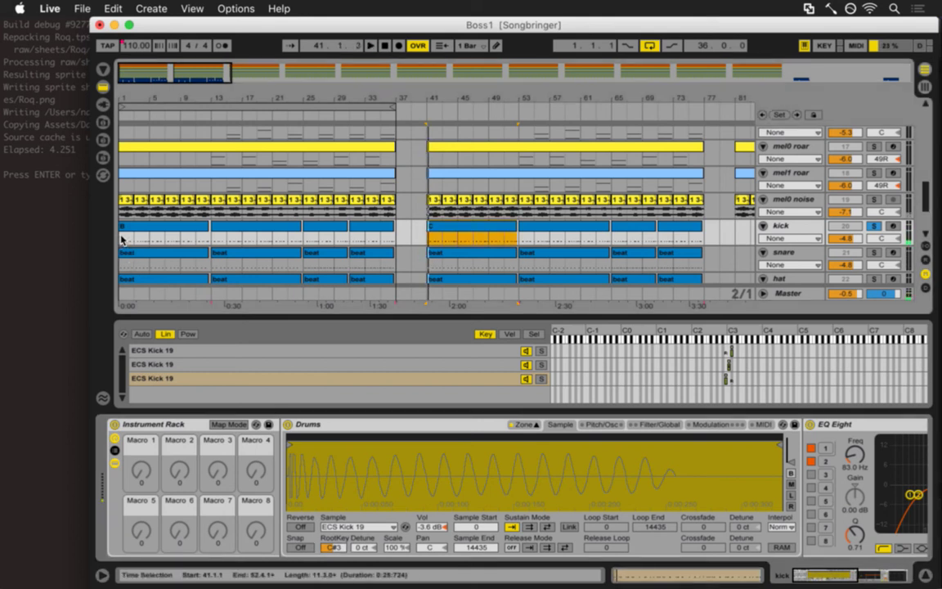
{"action": "left_click", "coordinate": [121, 240]}
{"action": "left_click", "coordinate": [431, 242]}
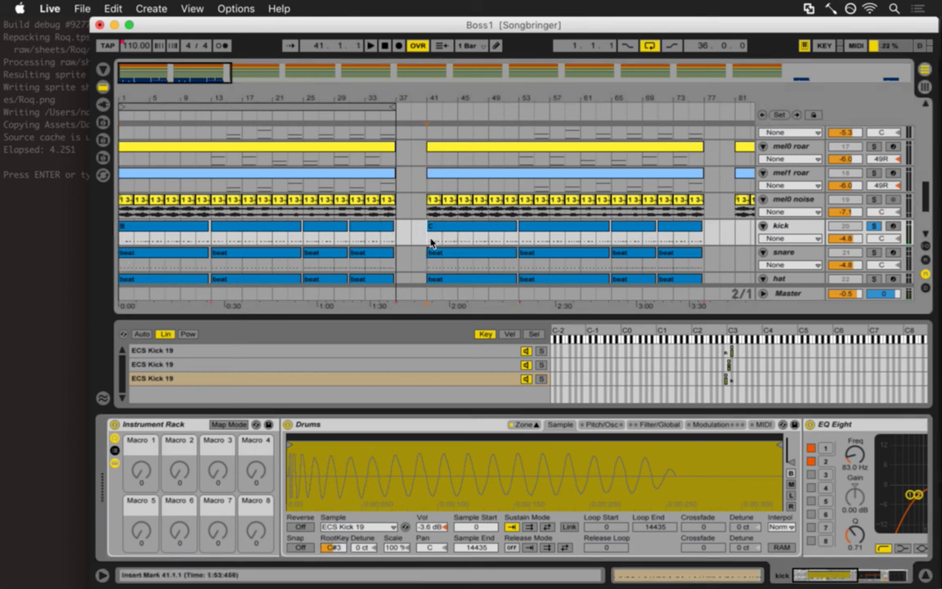
{"action": "left_click", "coordinate": [158, 230]}
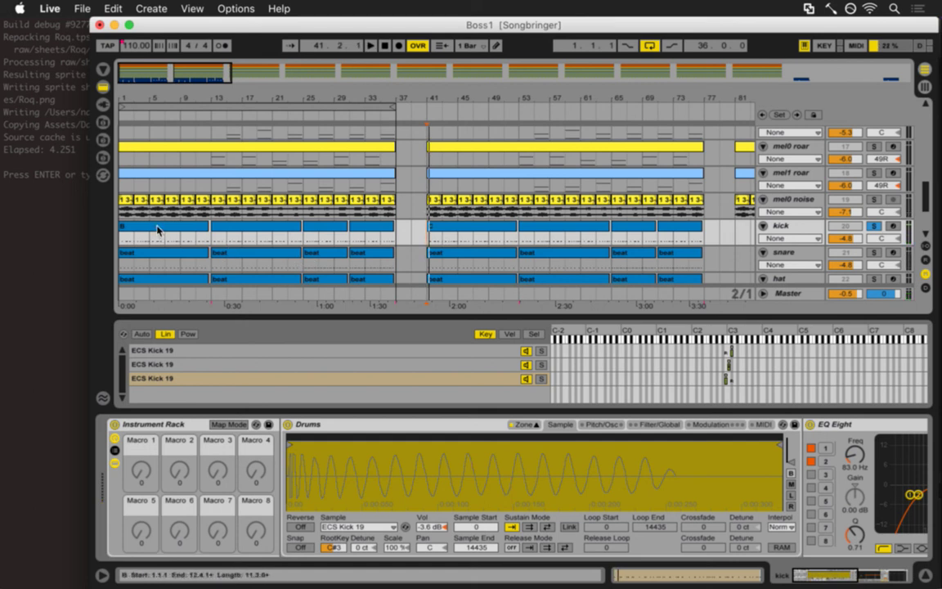
{"action": "left_click", "coordinate": [158, 230]}
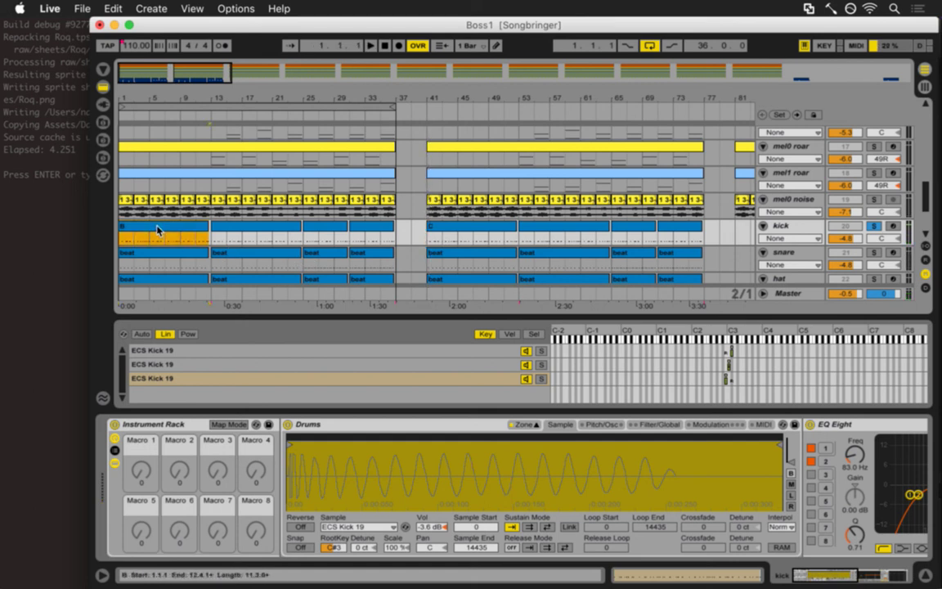
- Try a root key of B2 on the third ECS Kick 19 zone and undo the change
{"action": "left_click", "coordinate": [445, 235]}
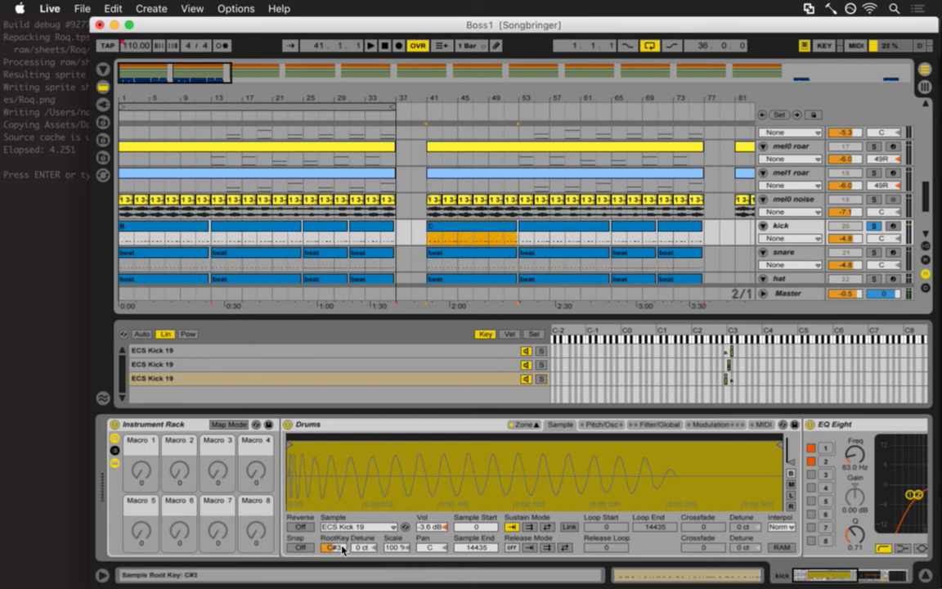
{"action": "left_click", "coordinate": [121, 243]}
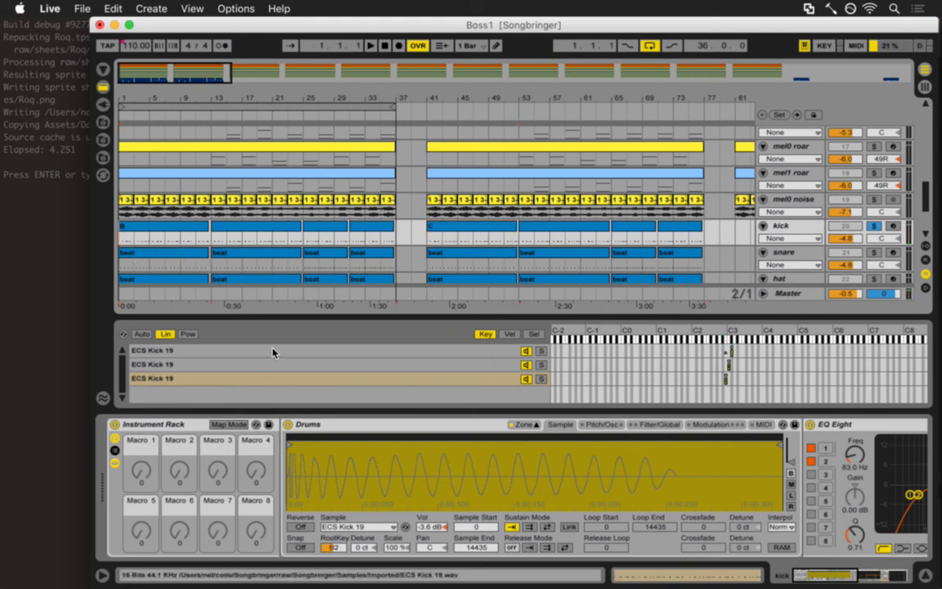
{"action": "key", "text": "super+z"}
{"action": "key", "text": "super+z"}
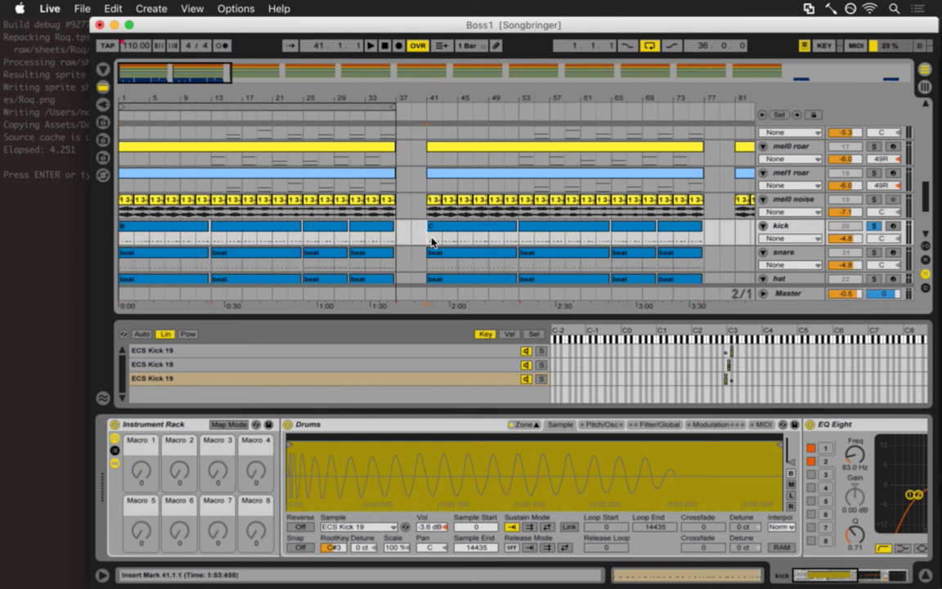
- Play the kick from bar 41 again and replay the B clip at bar 1 for comparison
{"action": "left_click", "coordinate": [431, 242]}
{"action": "key", "text": "space"}
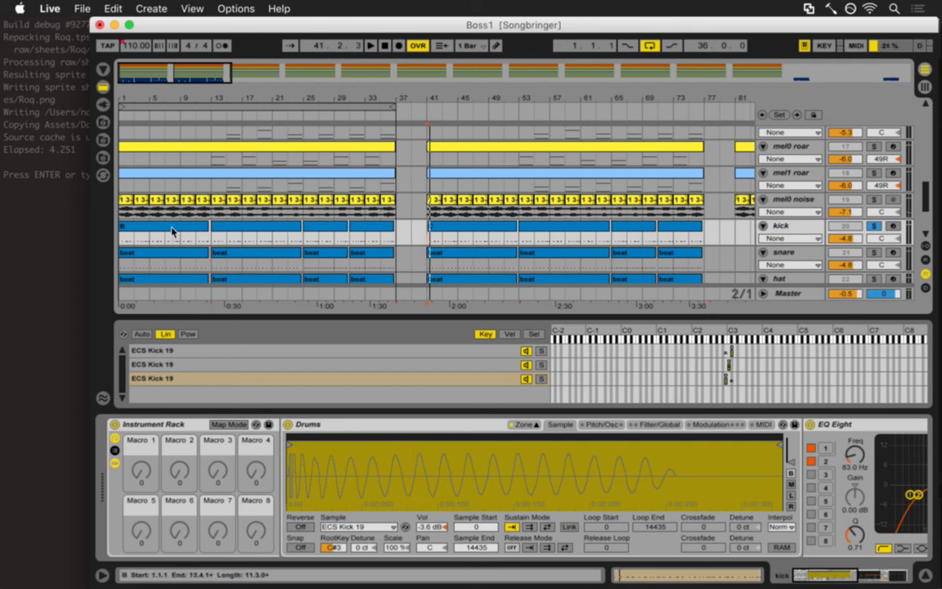
{"action": "left_click", "coordinate": [181, 230]}
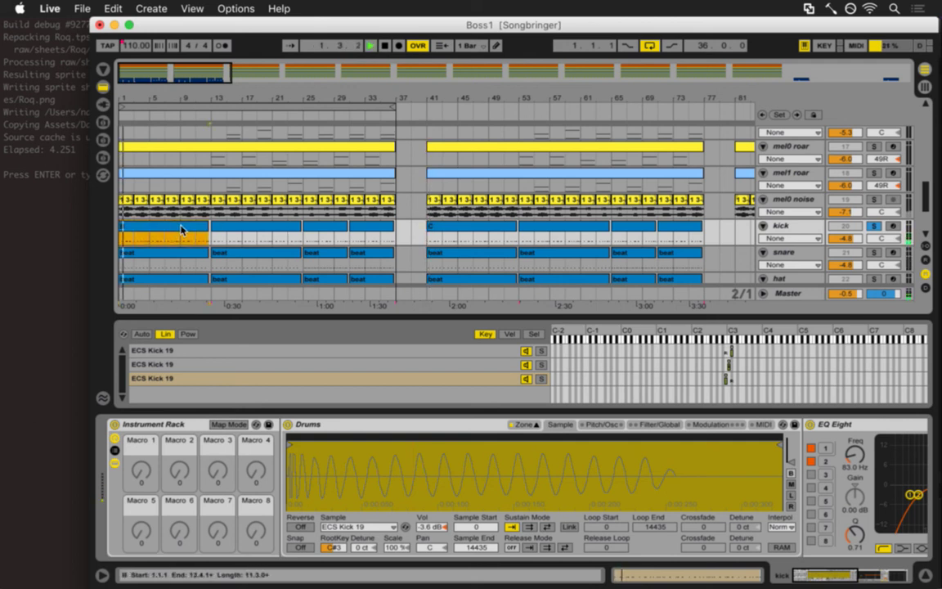
{"action": "key", "text": "space"}
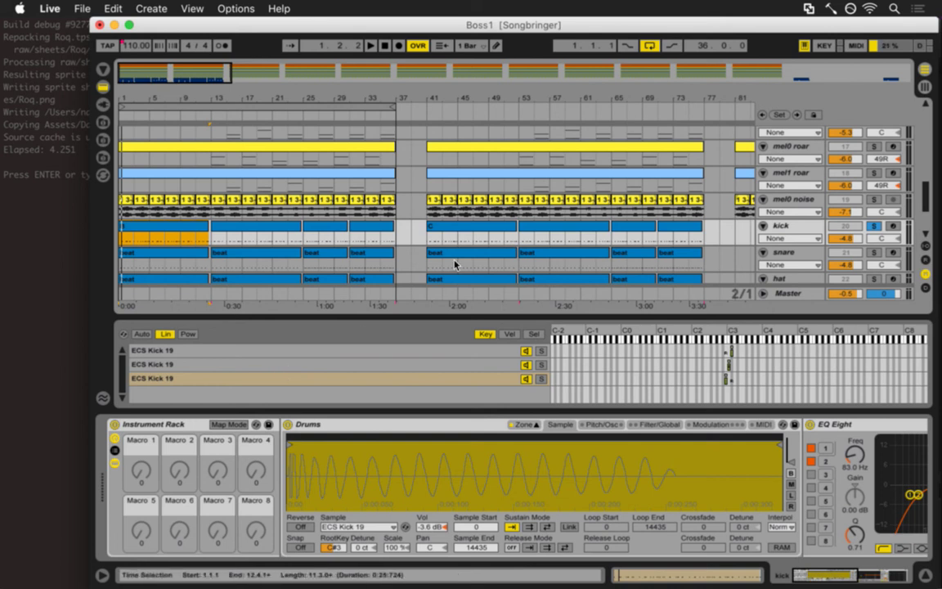
{"action": "key", "text": "space"}
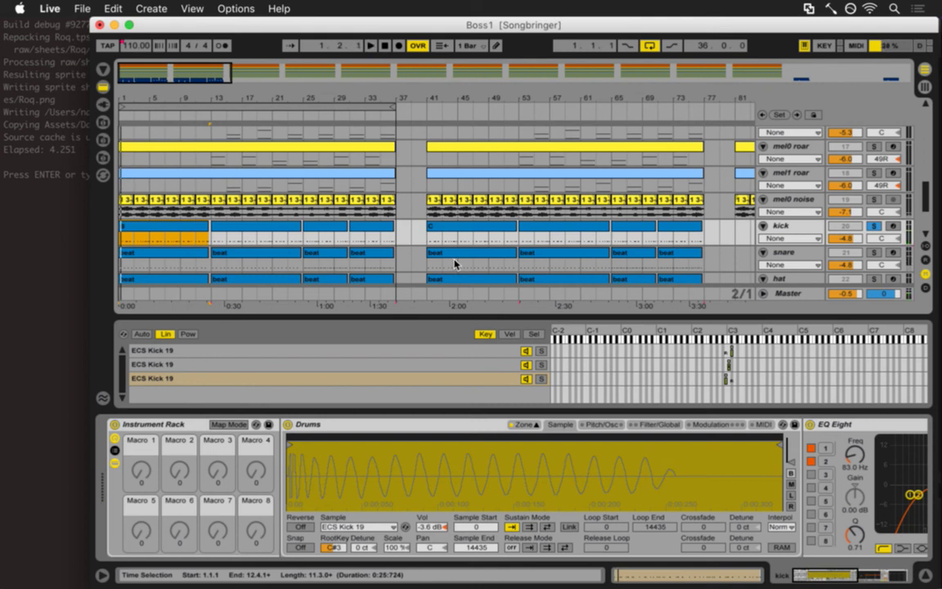
{"action": "key", "text": "space"}
- Select the four kick clips from bar 41 to bar 76 and check their shared clip properties
{"action": "left_click", "coordinate": [446, 233]}
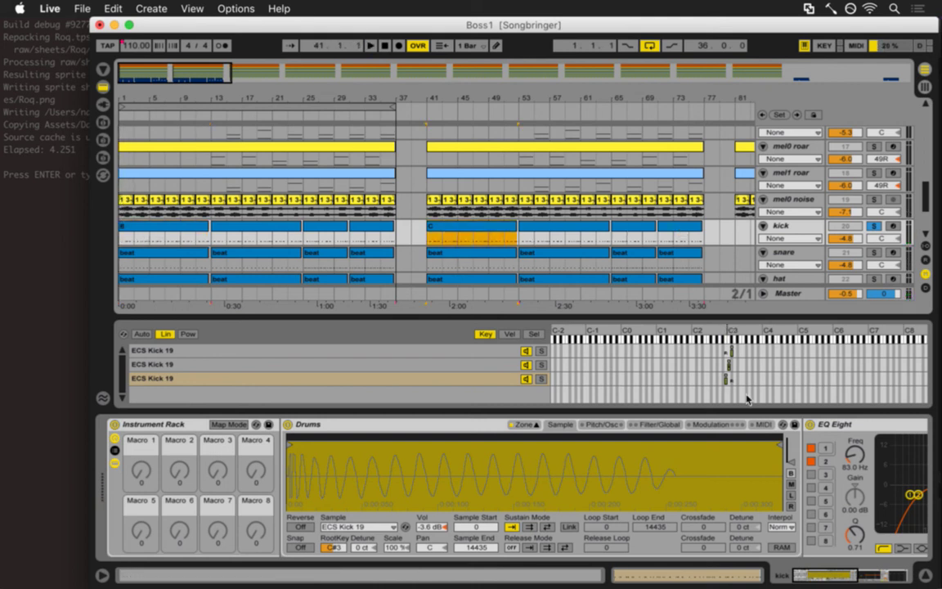
{"action": "left_click", "coordinate": [685, 225], "text": "shift"}
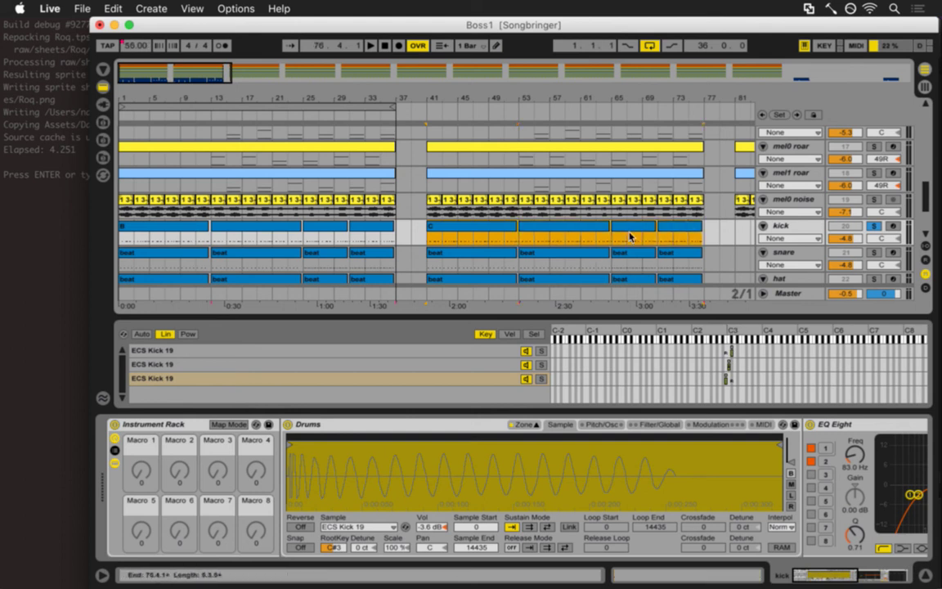
{"action": "key", "text": "shift+Tab"}
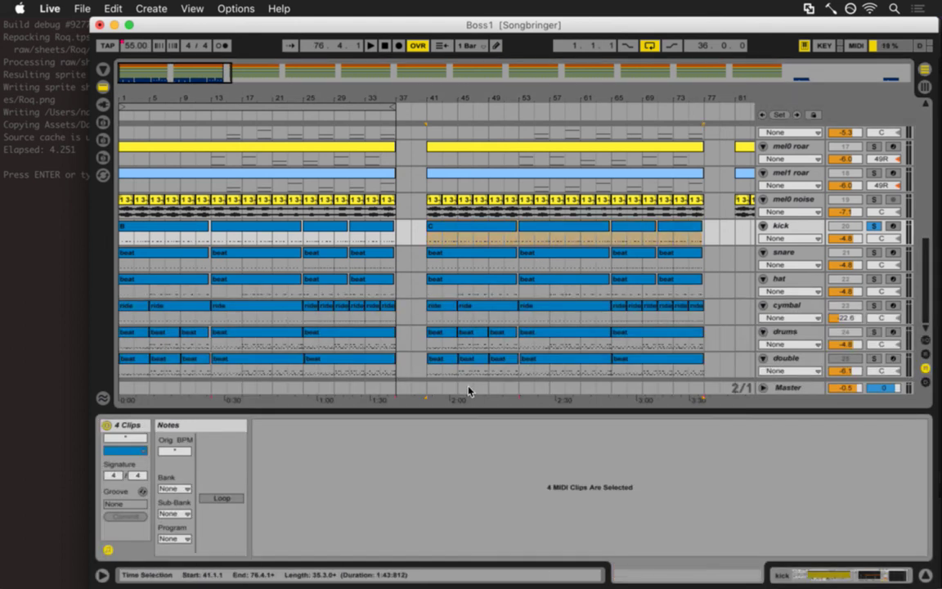
{"action": "key", "text": "shift+Tab"}
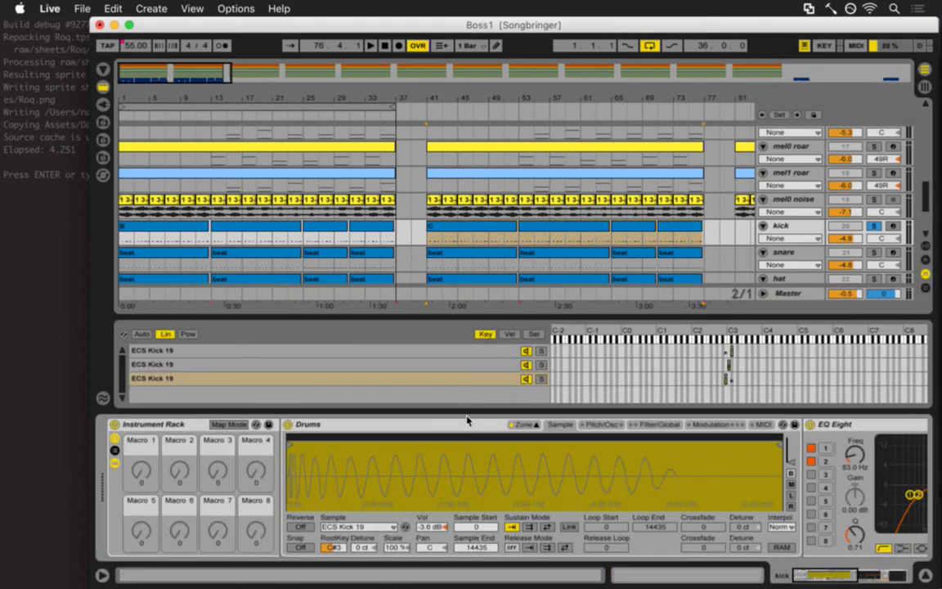
{"action": "key", "text": "shift+Tab"}
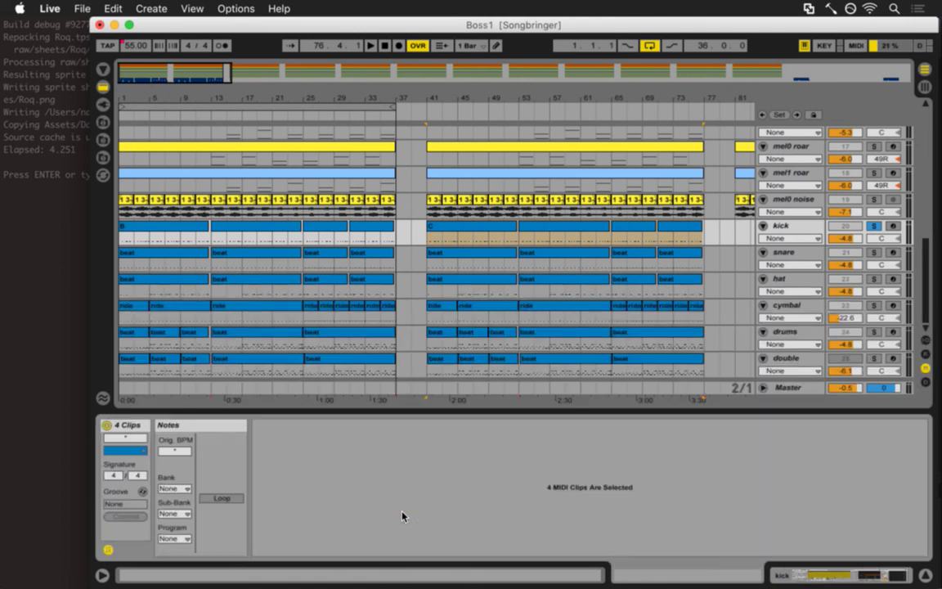
{"action": "left_click", "coordinate": [108, 550]}
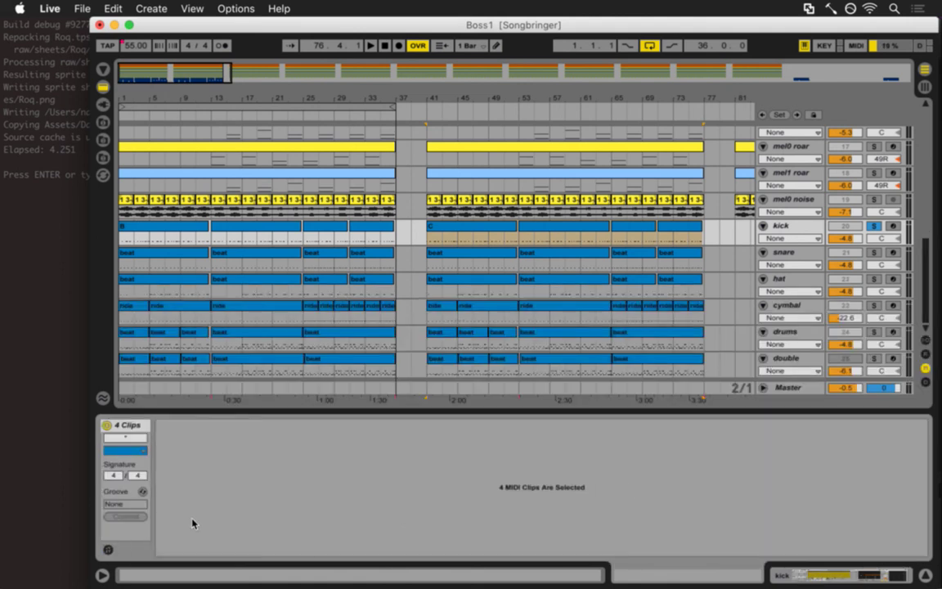
{"action": "left_click", "coordinate": [107, 550]}
- Show the notes of the C kick clip at bar 41 and transpose all of them to C3
{"action": "left_click", "coordinate": [449, 235]}
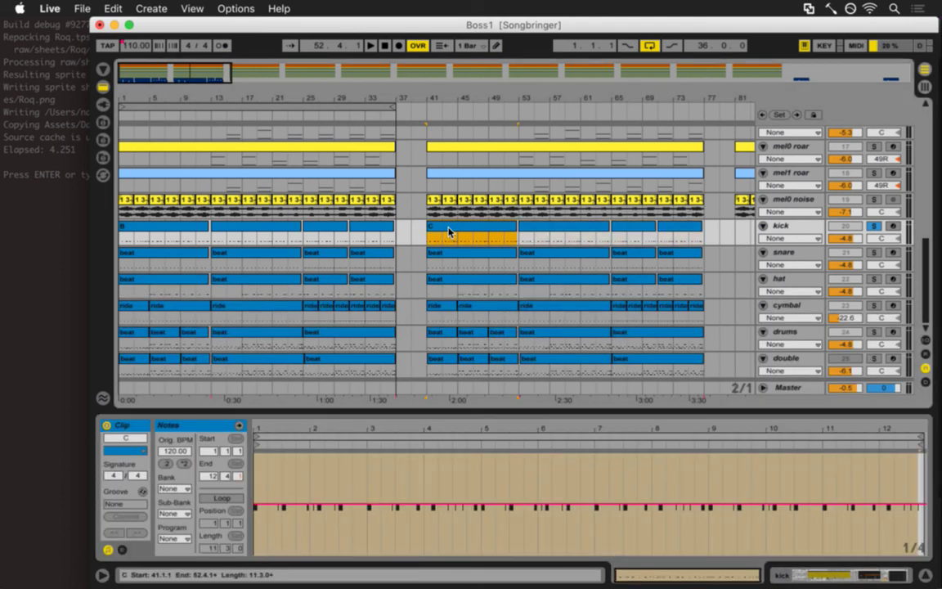
{"action": "left_click", "coordinate": [122, 551]}
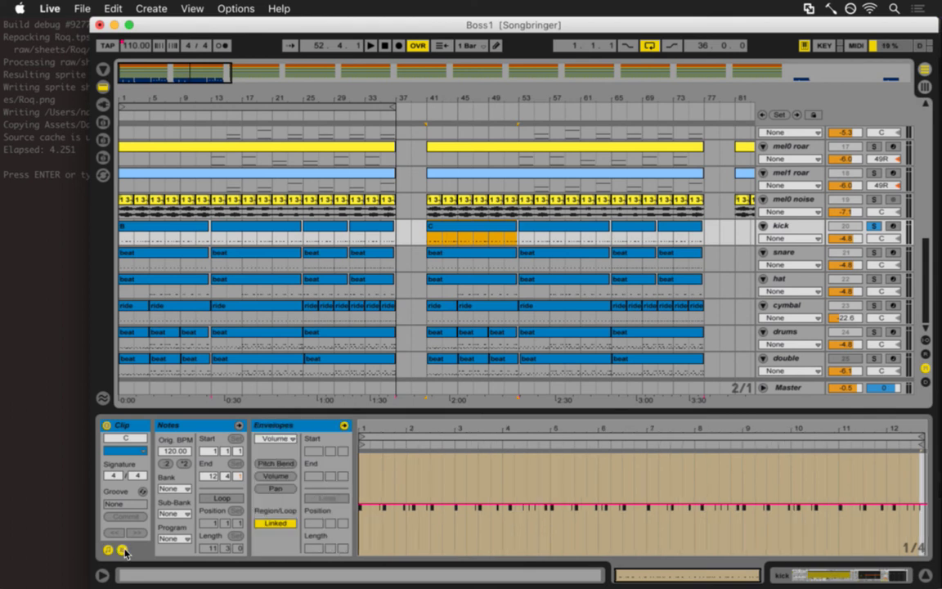
{"action": "left_click", "coordinate": [122, 550]}
{"action": "left_click", "coordinate": [122, 550]}
{"action": "left_click", "coordinate": [122, 550]}
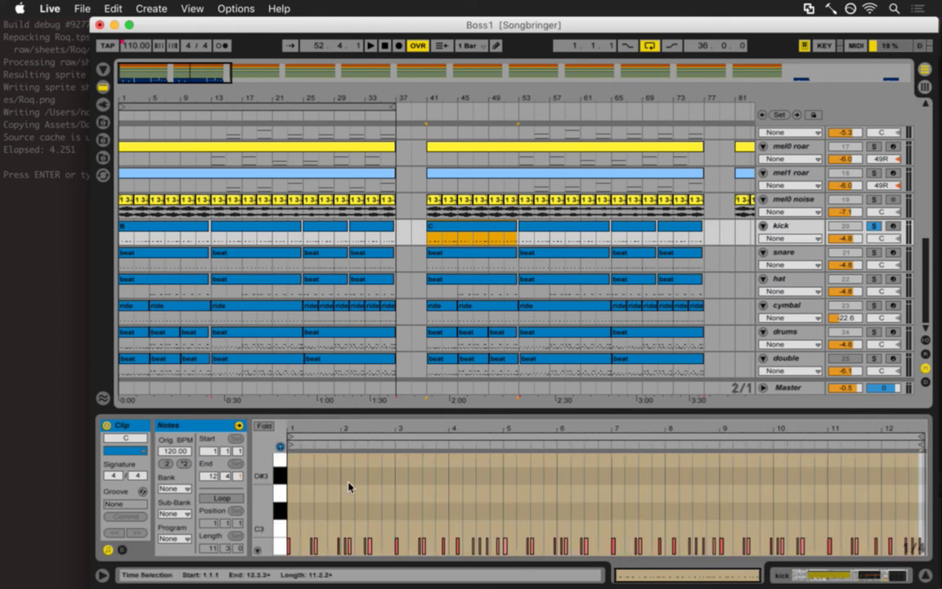
{"action": "left_click", "coordinate": [346, 486]}
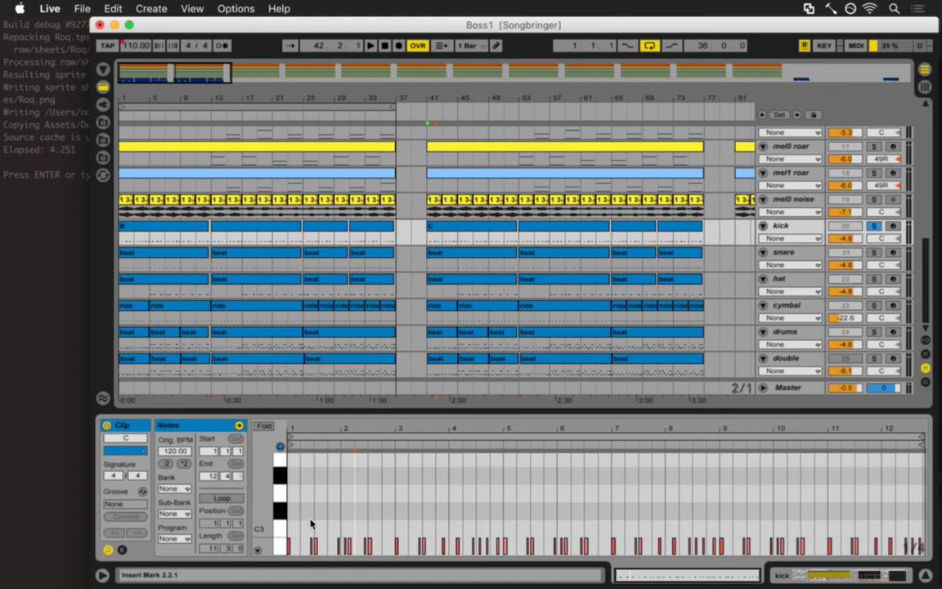
{"action": "scroll", "coordinate": [306, 507], "scroll_direction": "down", "scroll_amount": 3}
{"action": "key", "text": "super+a"}
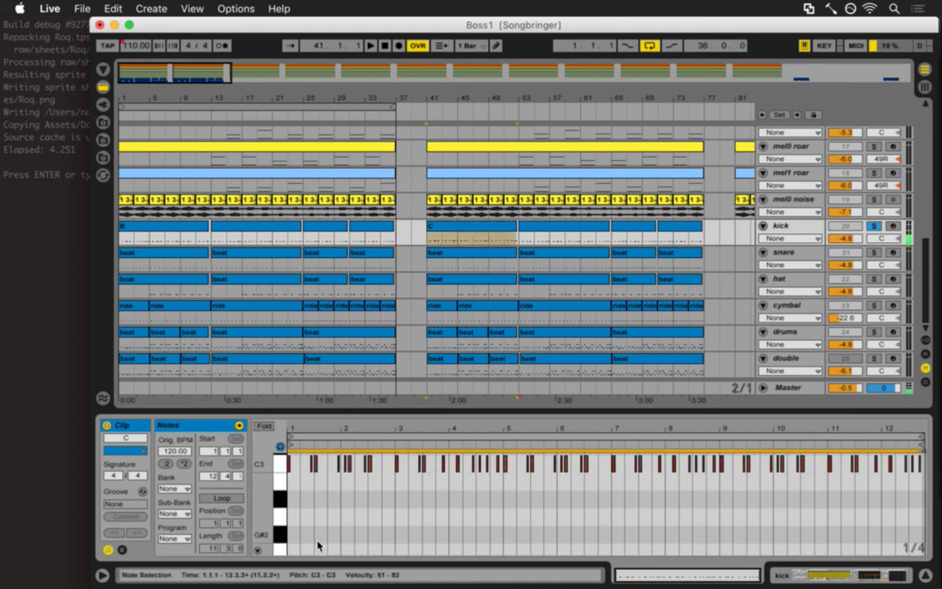
- Play the transposed C kick clip at bar 41 and compare it with the B clip at bar 1
{"action": "key", "text": "space"}
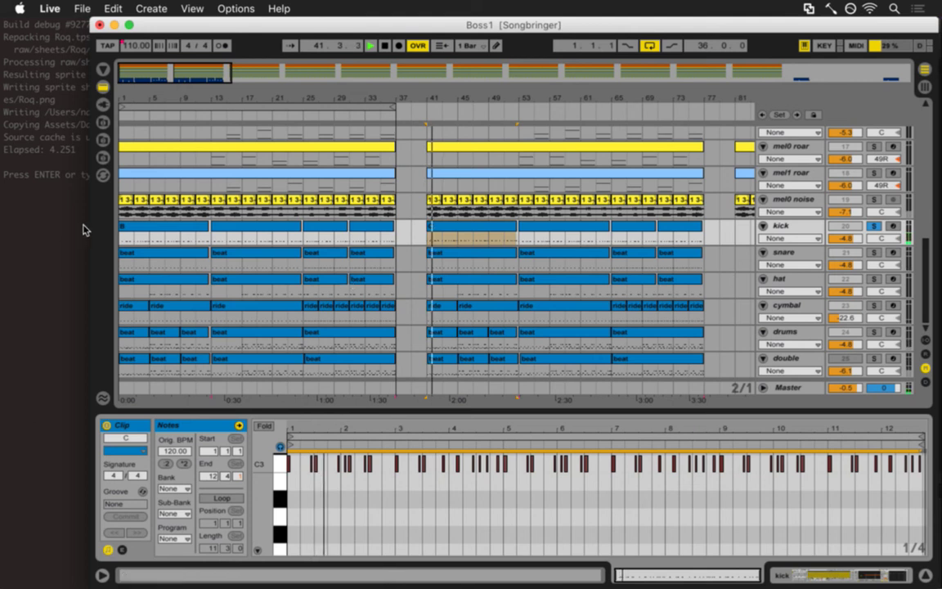
{"action": "left_click", "coordinate": [119, 234]}
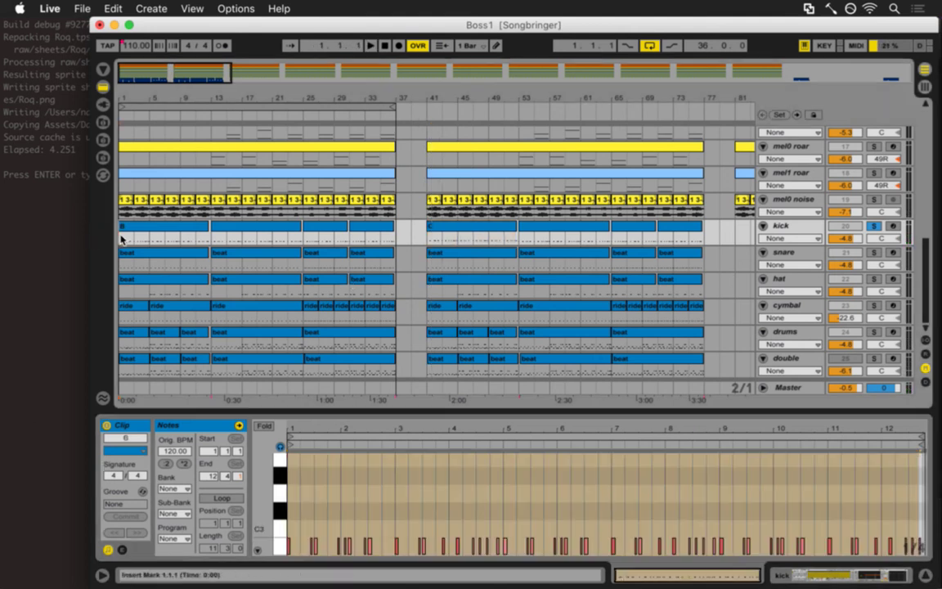
{"action": "left_click", "coordinate": [428, 237]}
{"action": "left_click", "coordinate": [446, 247]}
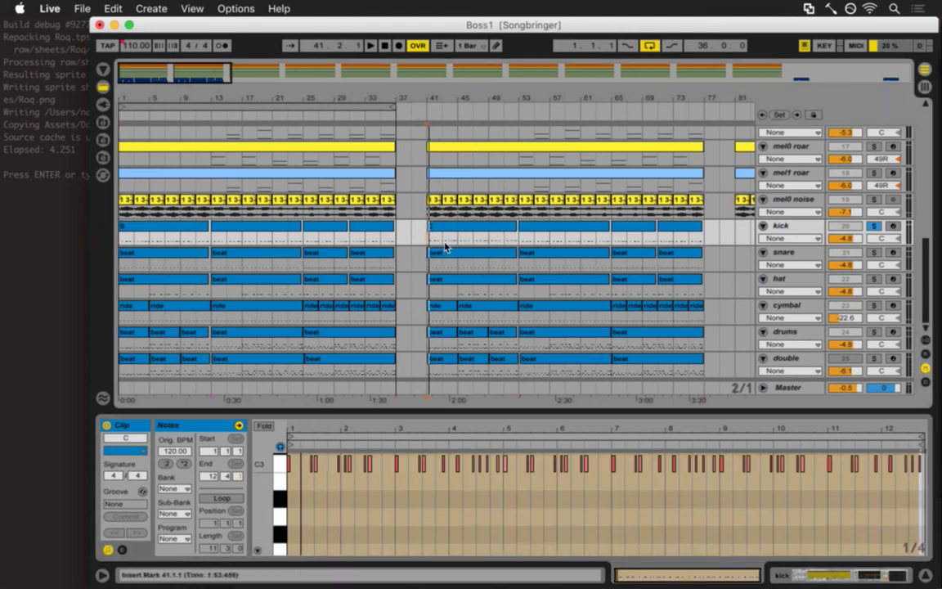
- Solo the snare track alongside the kick, show its sampler zones and play its clip from bar 41
{"action": "left_click", "coordinate": [489, 258]}
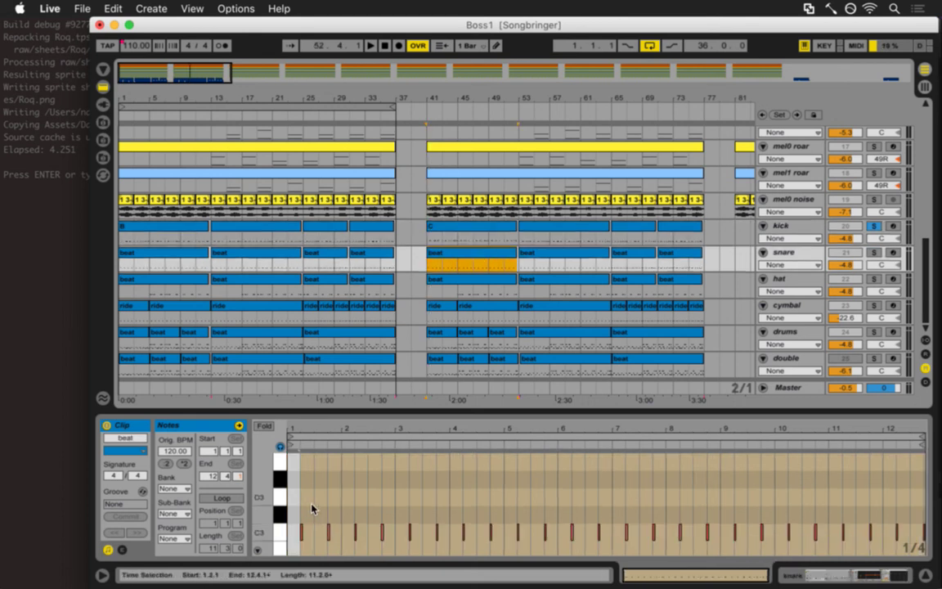
{"action": "key", "text": "shift+Tab"}
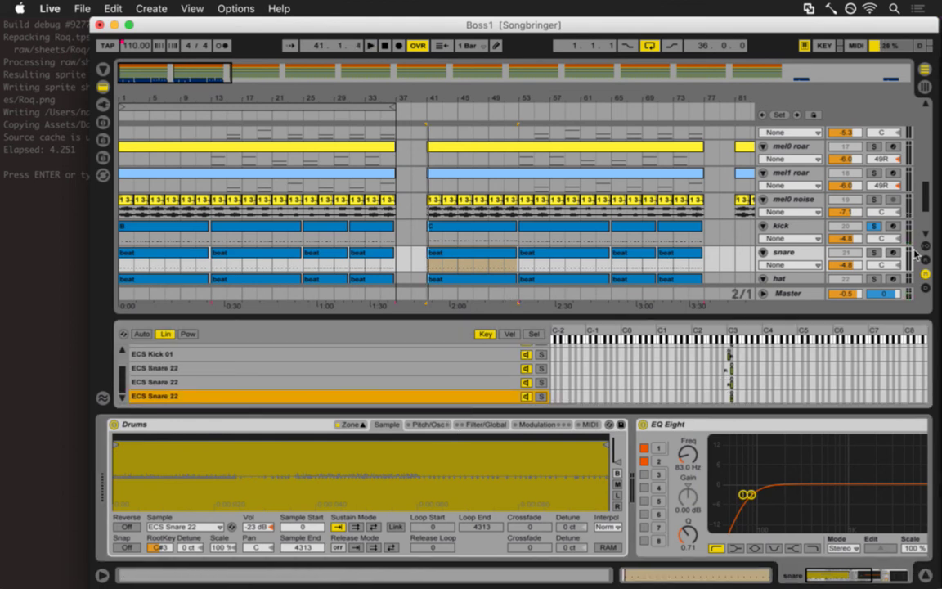
{"action": "left_click", "coordinate": [877, 254]}
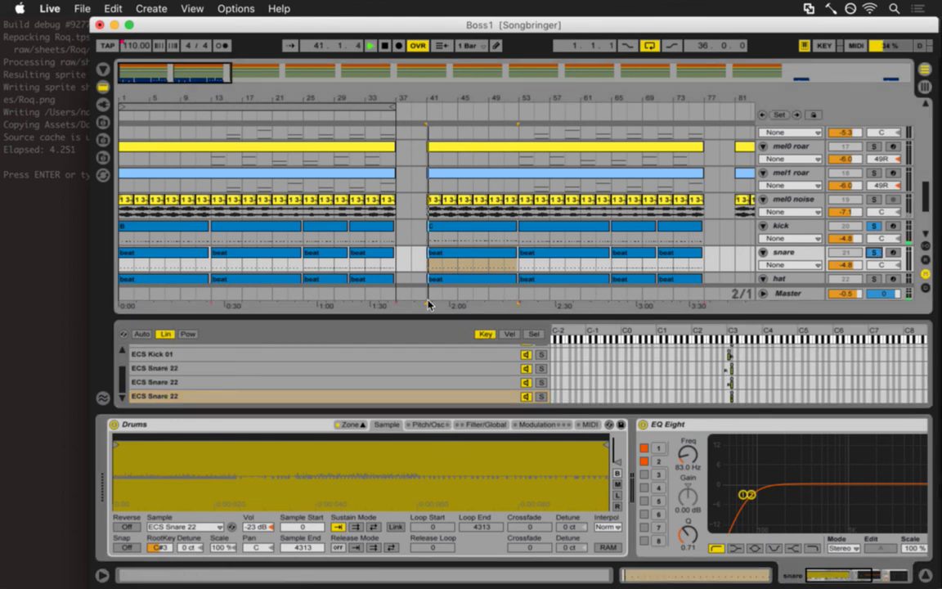
- Open the snare clip at bar 41 and transpose all of its notes to C#3
{"action": "left_click", "coordinate": [455, 255]}
{"action": "double_click", "coordinate": [457, 278]}
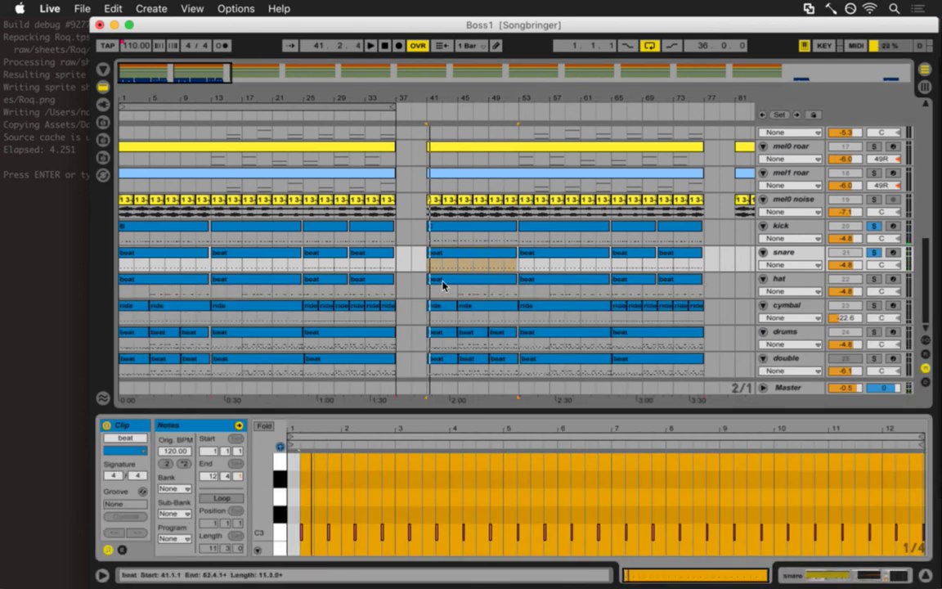
{"action": "key", "text": "shift+Tab"}
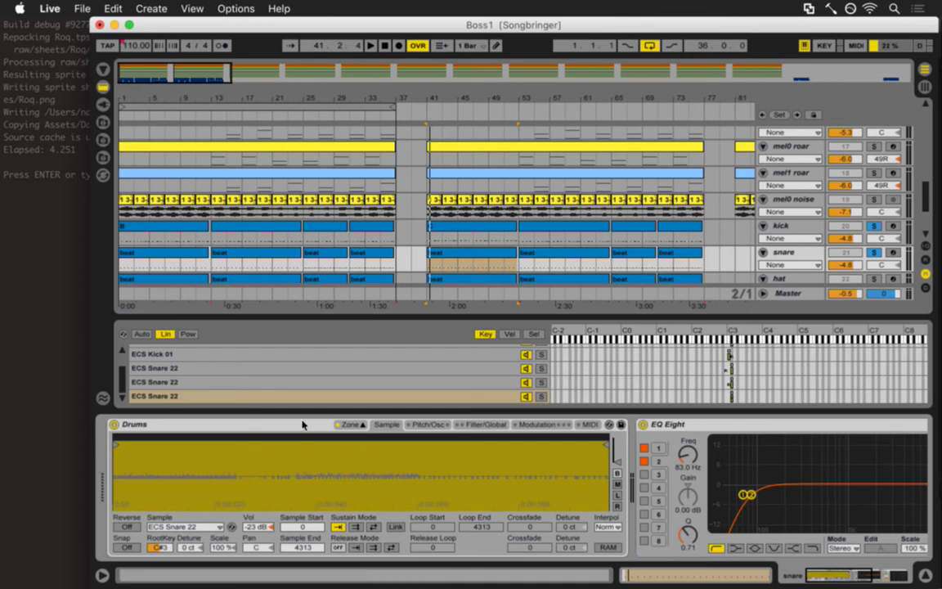
{"action": "key", "text": "shift+Tab"}
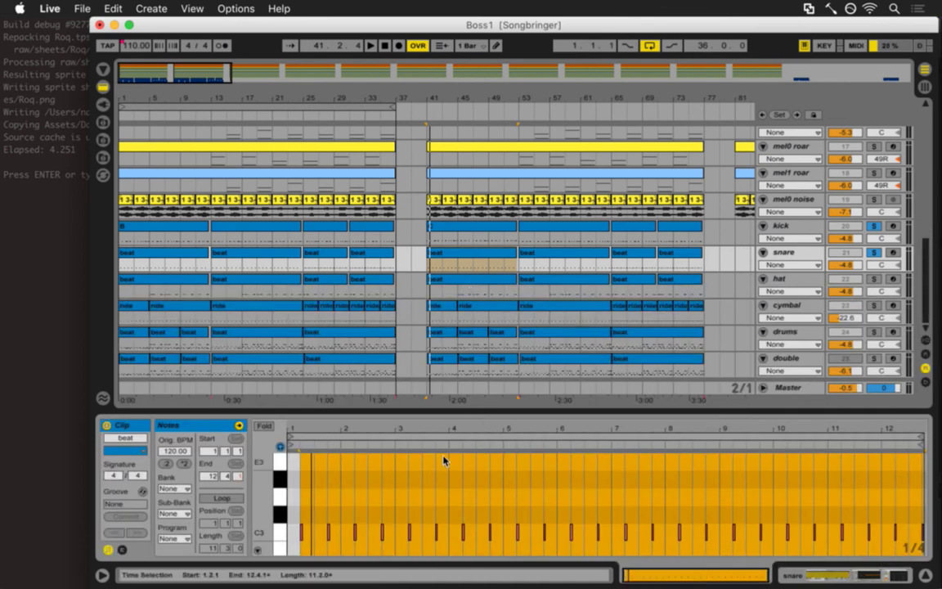
{"action": "left_click", "coordinate": [283, 537]}
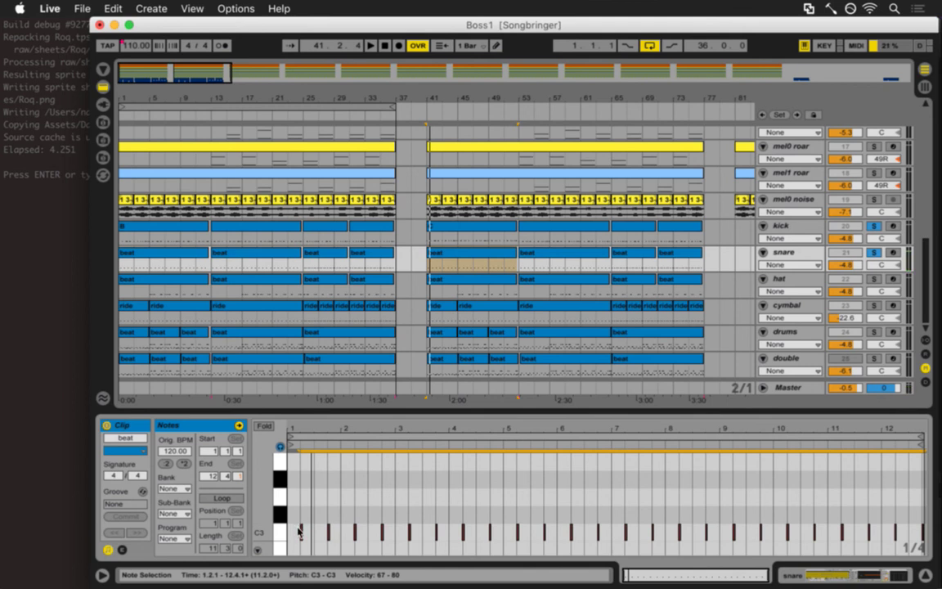
{"action": "left_click_drag", "start_coordinate": [303, 530], "coordinate": [305, 515]}
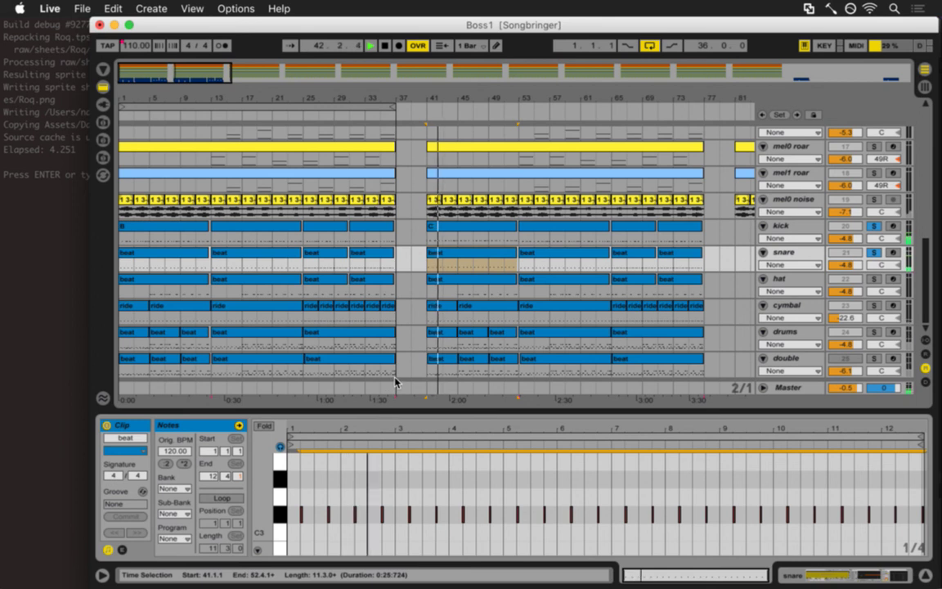
- Solo the hat track and play its clip from bar 45
{"action": "left_click", "coordinate": [479, 286]}
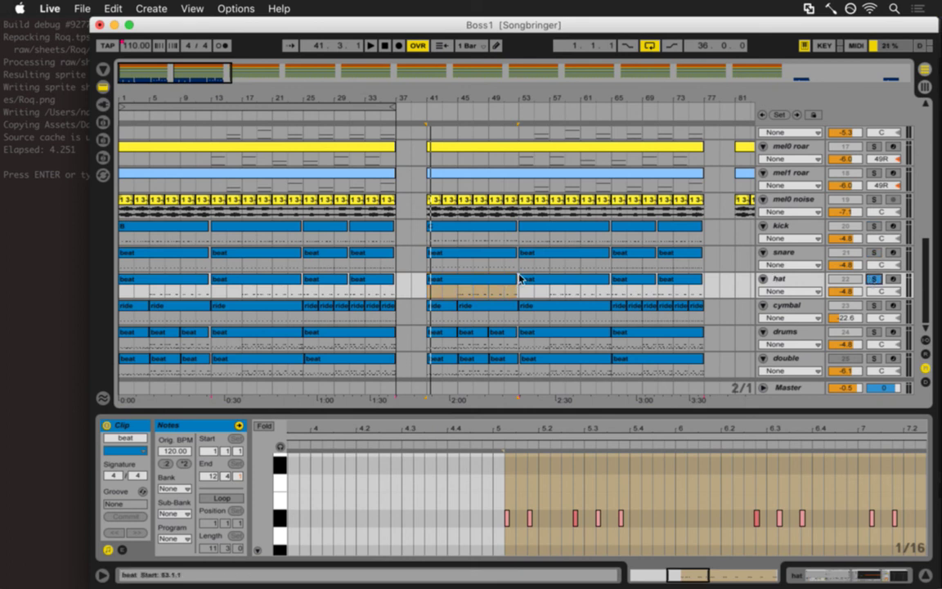
{"action": "left_click", "coordinate": [463, 289]}
{"action": "key", "text": "space"}
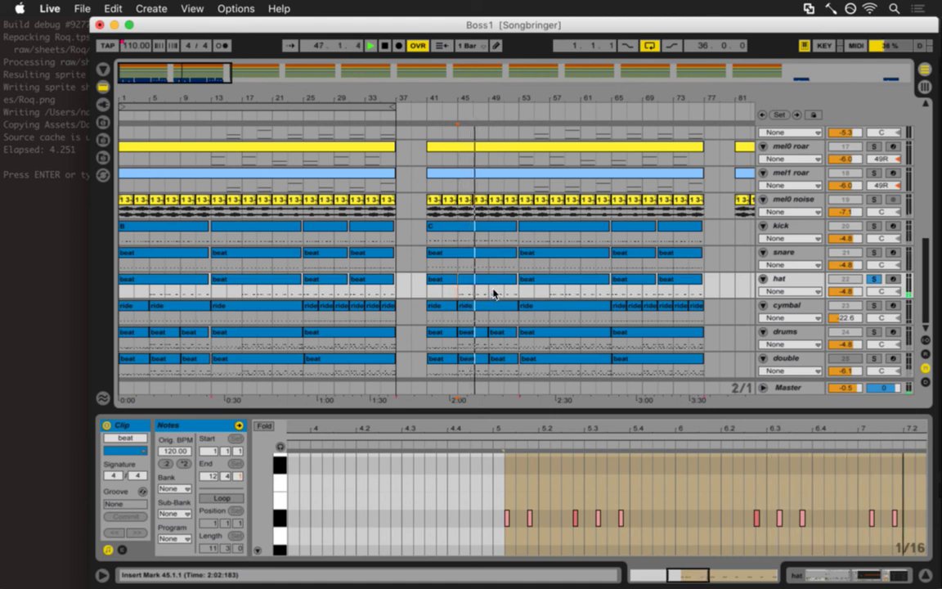
{"action": "key", "text": "space"}
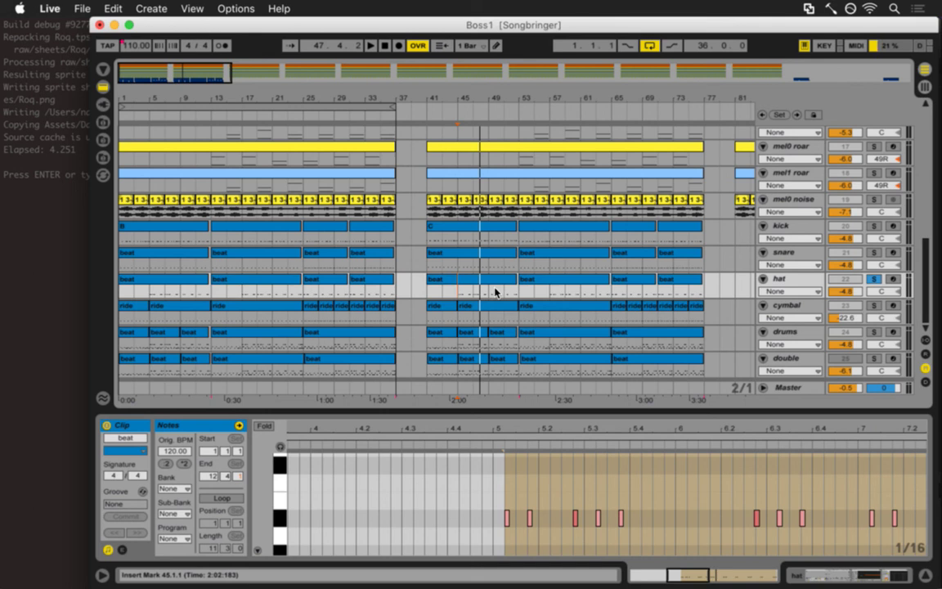
- Solo the cymbal track and play its ride clip from bar 45
{"action": "left_click", "coordinate": [486, 309]}
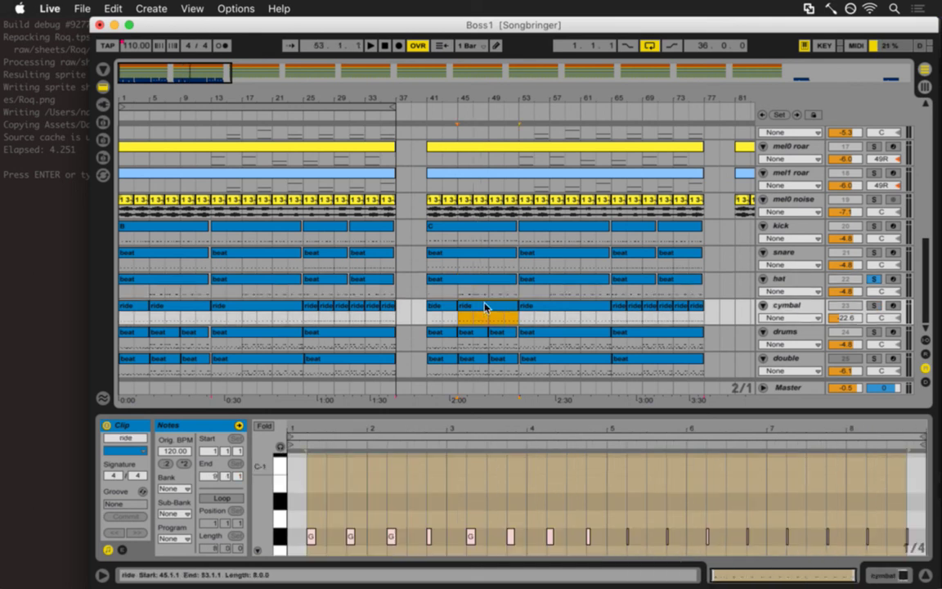
{"action": "left_click", "coordinate": [873, 305]}
{"action": "key", "text": "space"}
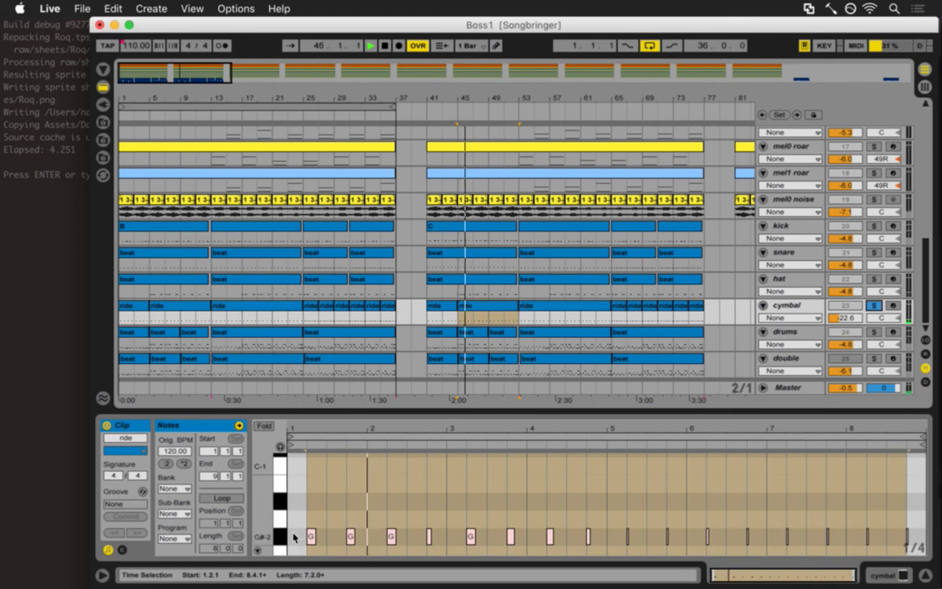
{"action": "key", "text": "space"}
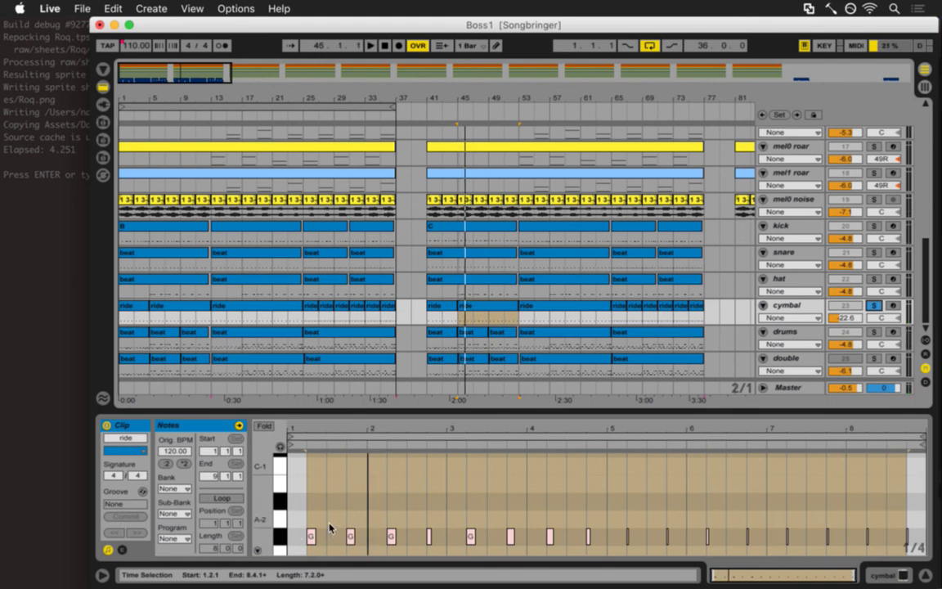
- Try all notes of the ride clip at bar 45 at A-2, play them for comparison, and undo the transposition
{"action": "left_click", "coordinate": [328, 532]}
{"action": "key", "text": "super+a"}
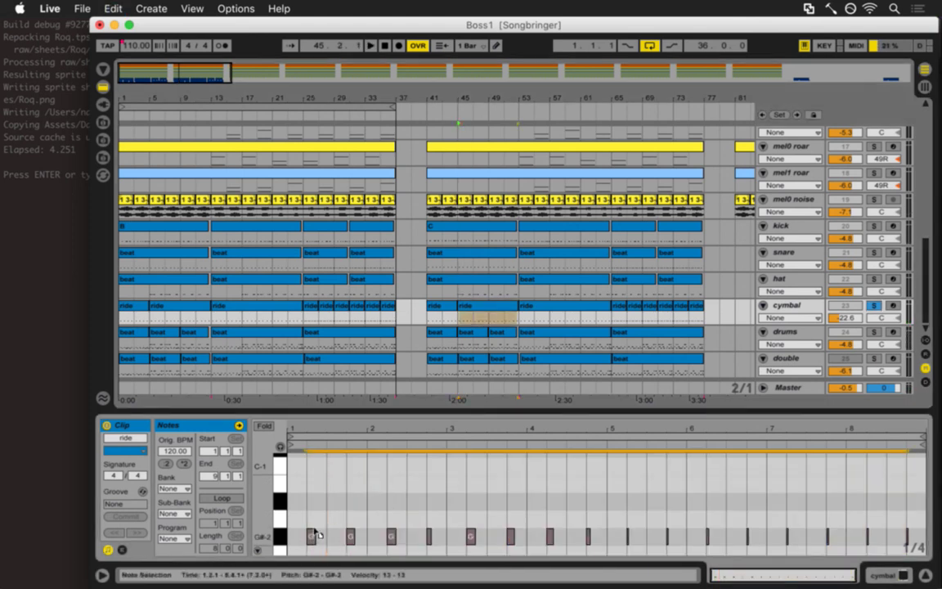
{"action": "key", "text": "Up"}
{"action": "key", "text": "space"}
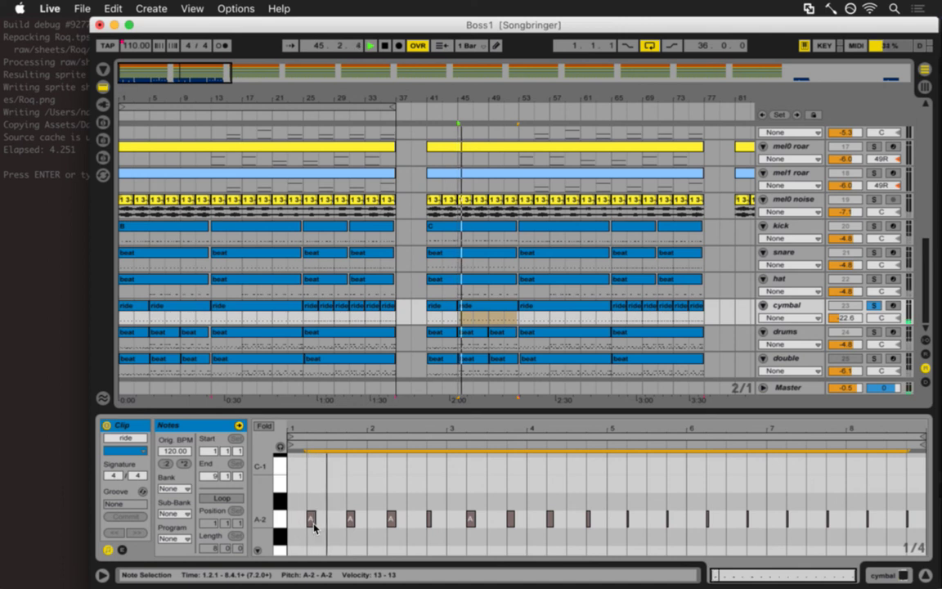
{"action": "key", "text": "space"}
{"action": "key", "text": "Down"}
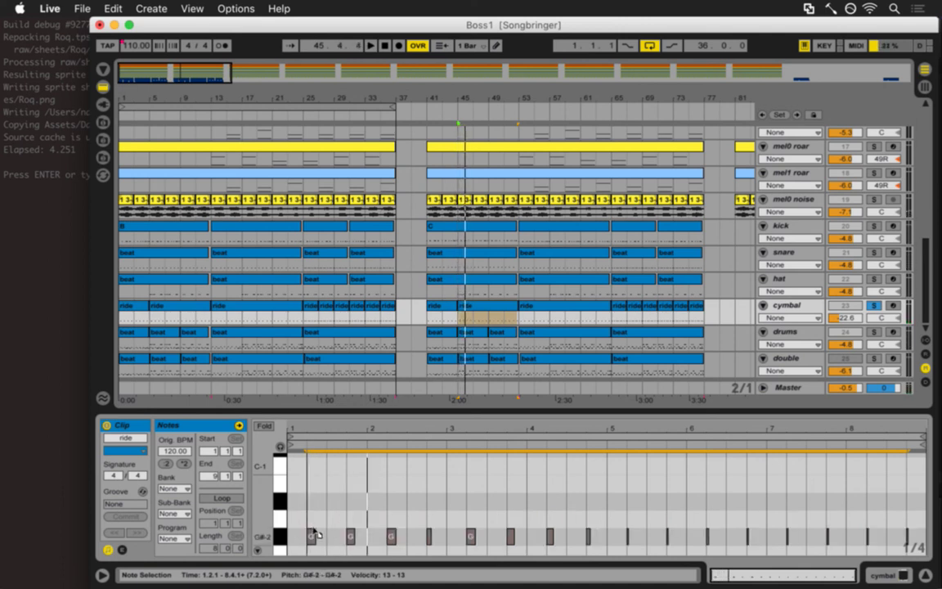
{"action": "key", "text": "space"}
{"action": "left_click_drag", "start_coordinate": [316, 535], "coordinate": [316, 521]}
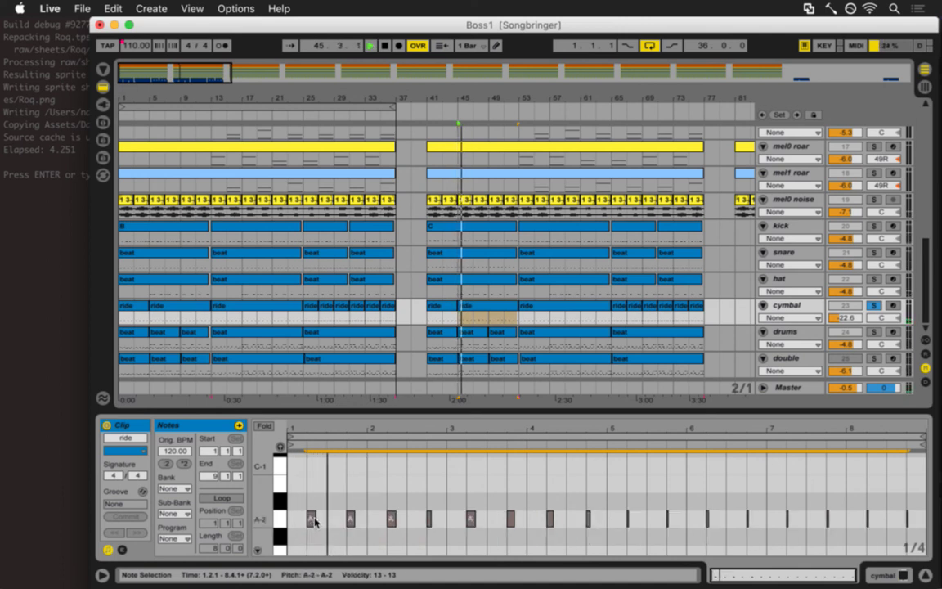
{"action": "key", "text": "space"}
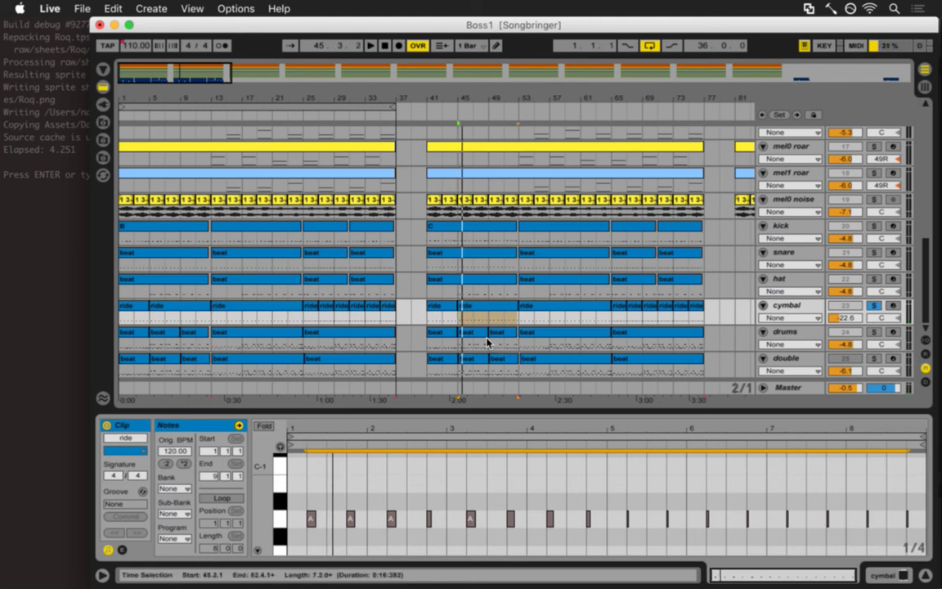
{"action": "key", "text": "super+z"}
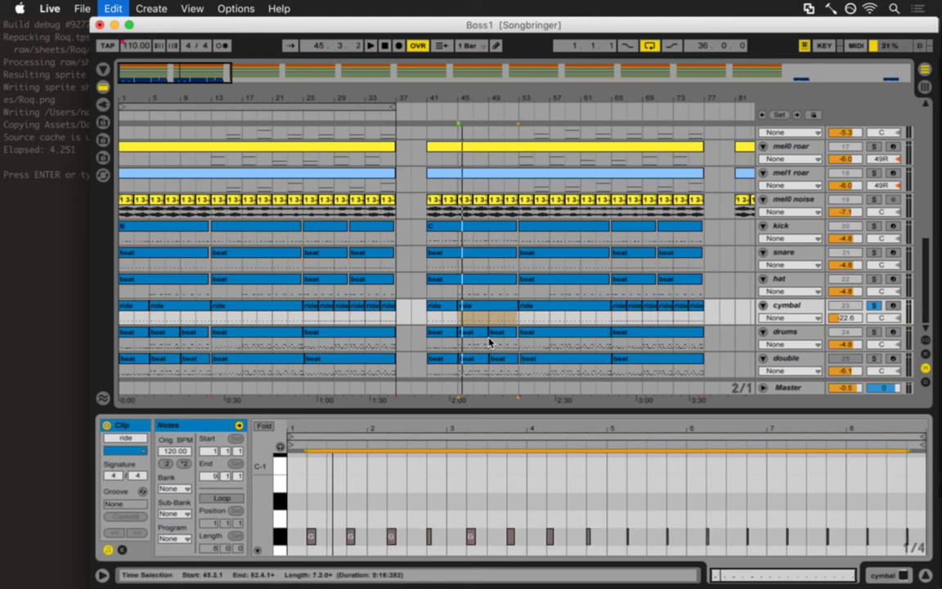
- Consolidate the cymbal track's ride clips from bar 41 to bar 77 into a single clip
{"action": "left_click", "coordinate": [449, 305]}
{"action": "left_click", "coordinate": [696, 307], "text": "shift"}
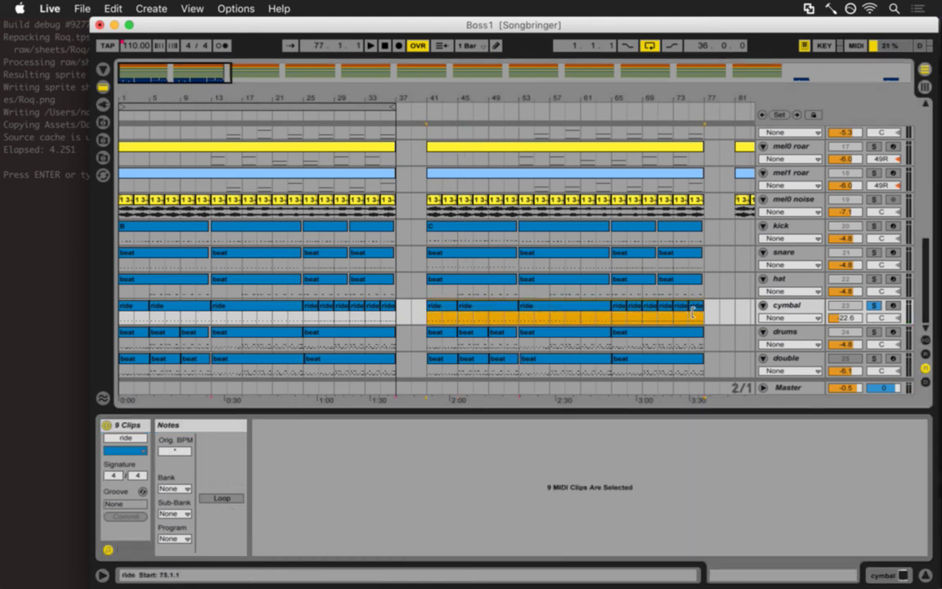
{"action": "right_click", "coordinate": [695, 307]}
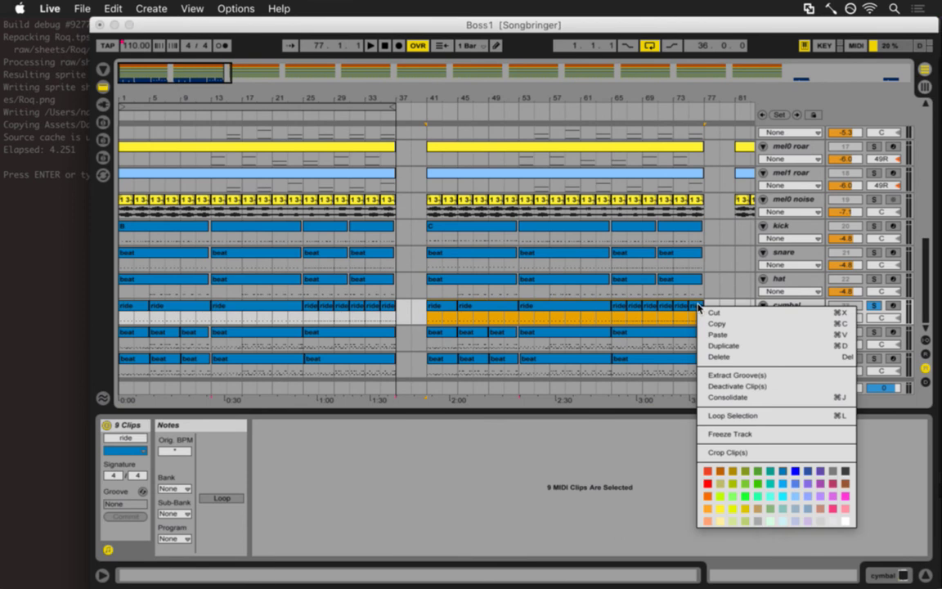
{"action": "left_click", "coordinate": [730, 418]}
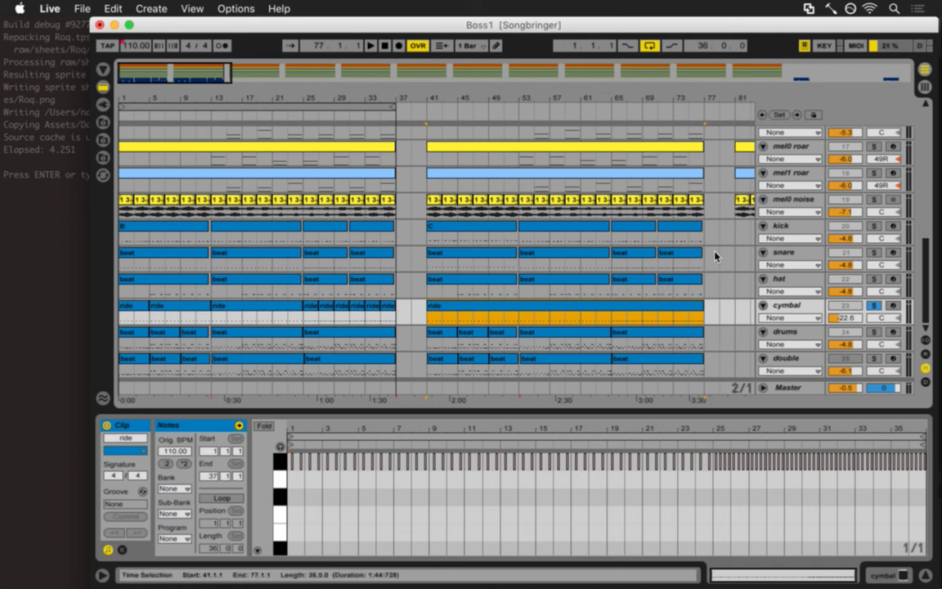
- Delete all clips between bars 41 and 77 on the six drum tracks from kick to double
{"action": "left_click_drag", "start_coordinate": [712, 237], "coordinate": [427, 368]}
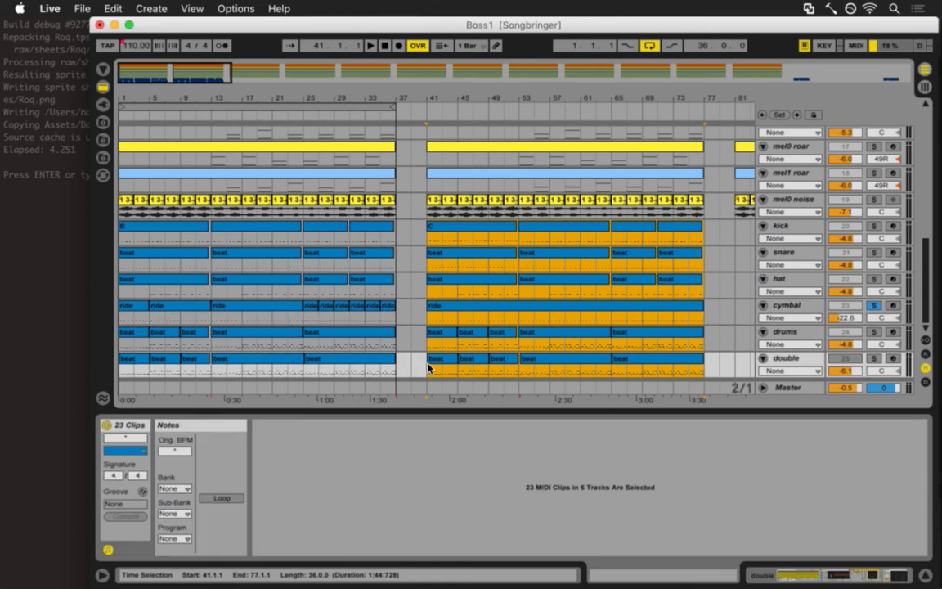
{"action": "key", "text": "Delete"}
{"action": "left_click", "coordinate": [399, 235]}
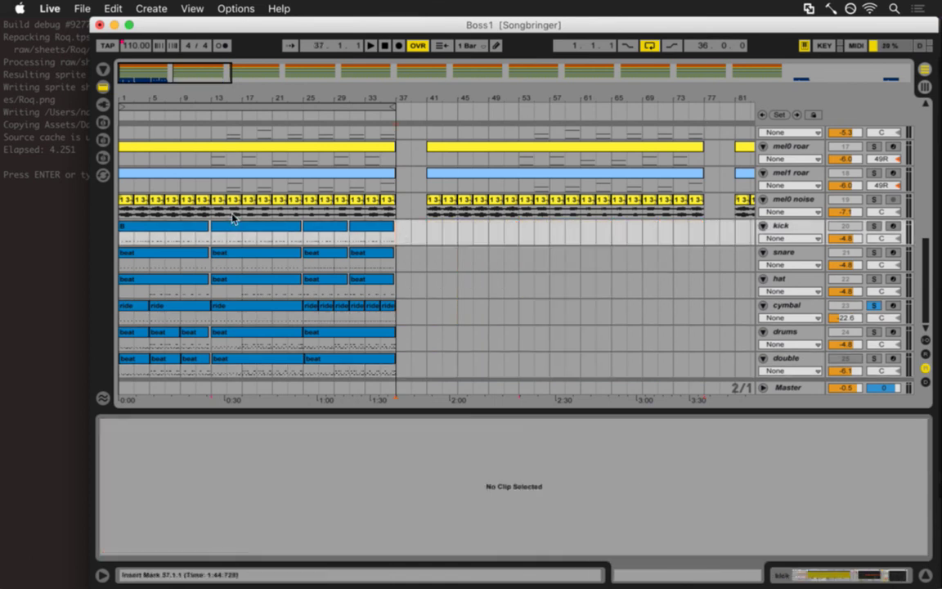
- Consolidate the clips from bar 1 to bar 37 into one clip per track on the kick through double tracks
{"action": "left_click", "coordinate": [188, 231]}
{"action": "left_click", "coordinate": [386, 229], "text": "shift"}
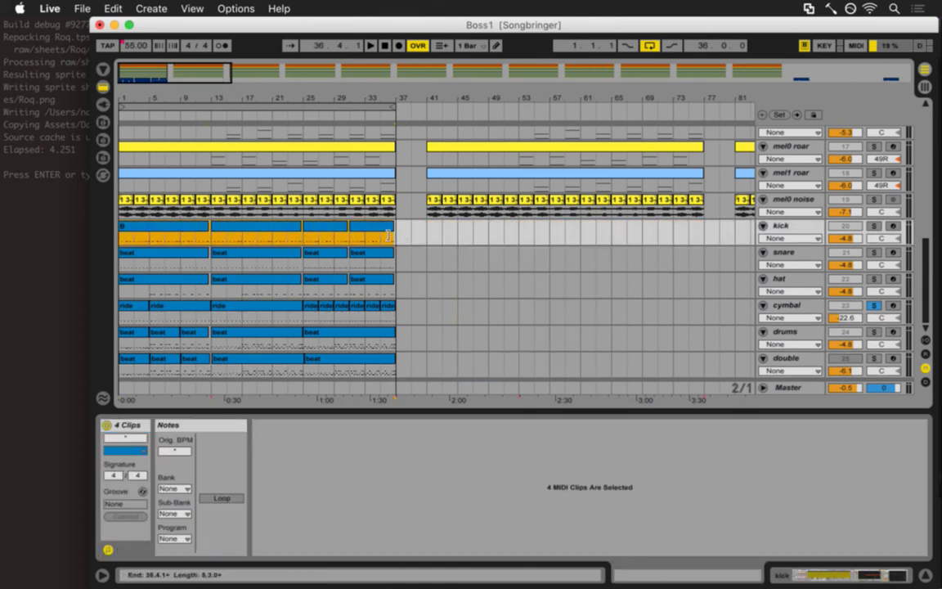
{"action": "left_click", "coordinate": [397, 235], "text": "shift"}
{"action": "left_click", "coordinate": [395, 373], "text": "shift"}
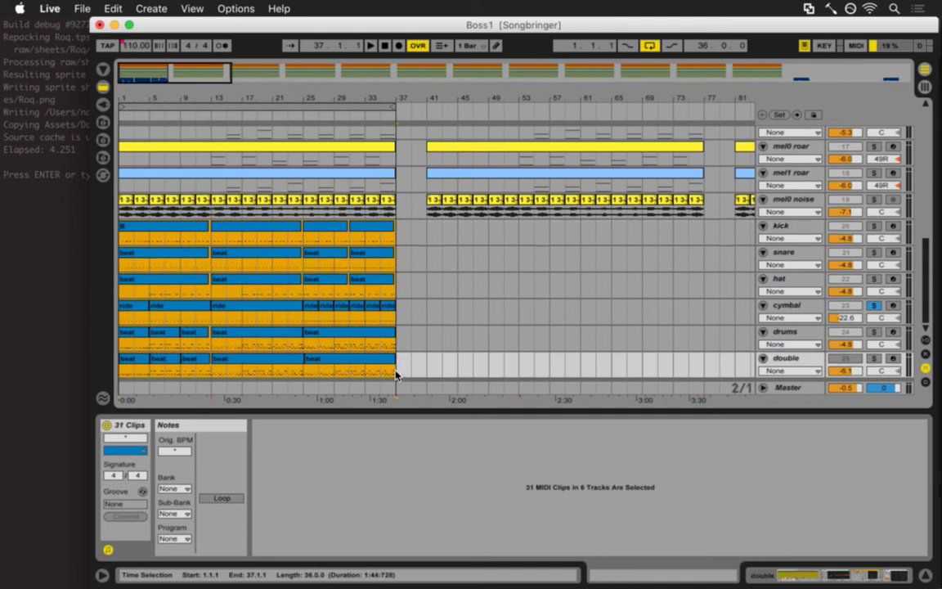
{"action": "right_click", "coordinate": [391, 375]}
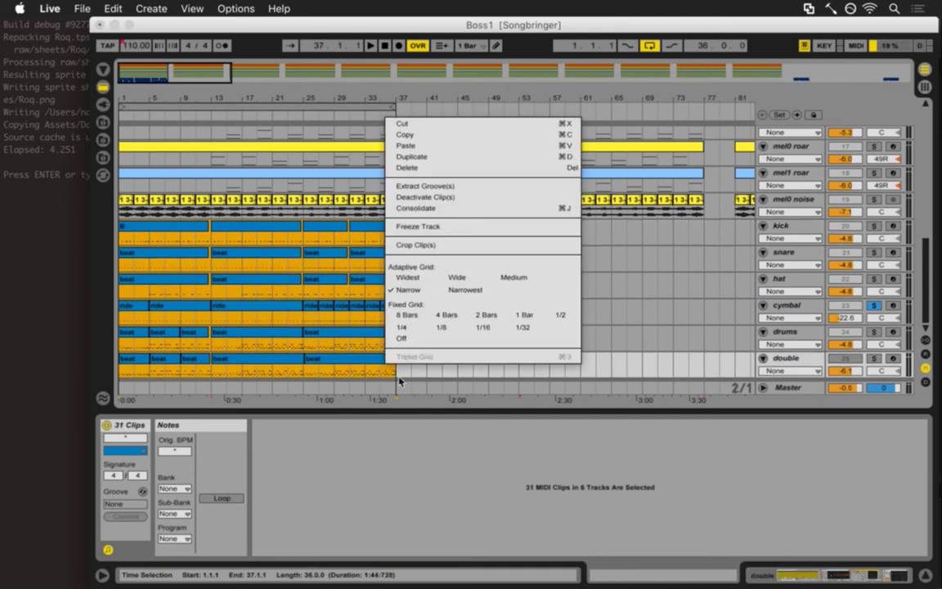
{"action": "left_click", "coordinate": [419, 208]}
{"action": "left_click", "coordinate": [416, 253]}
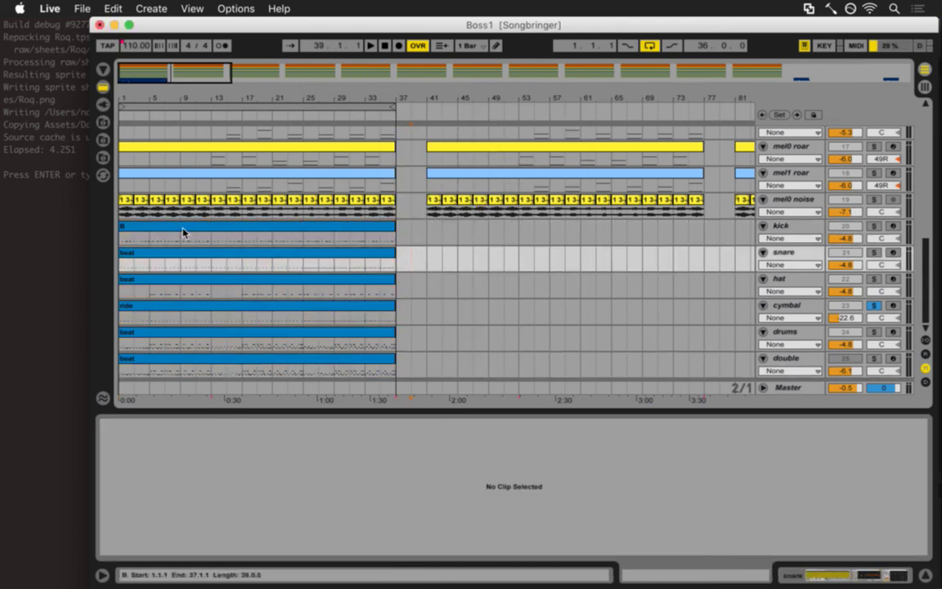
- Try clearing the names of the consolidated snare, hat and cymbal clips, and undo the renames
{"action": "left_click", "coordinate": [183, 233]}
{"action": "left_click", "coordinate": [155, 278]}
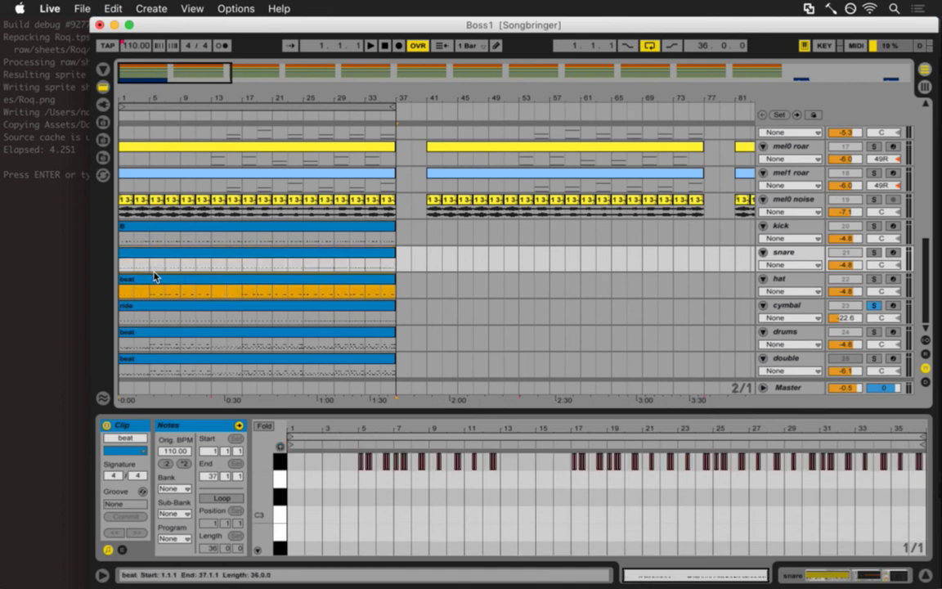
{"action": "left_click", "coordinate": [142, 308]}
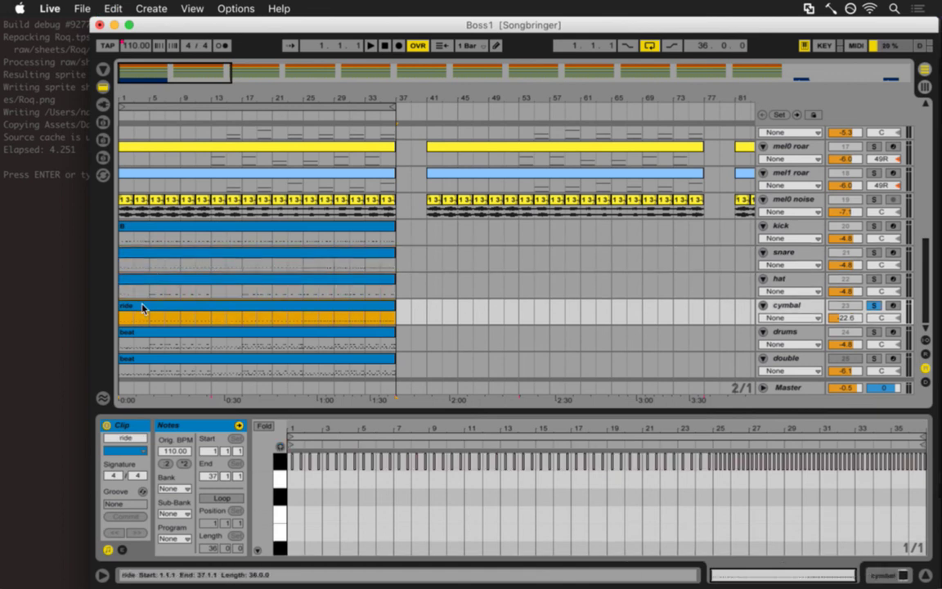
{"action": "key", "text": "super+r"}
{"action": "key", "text": "BackSpace"}
{"action": "key", "text": "Return"}
{"action": "key", "text": "super+z"}
{"action": "key", "text": "super+z"}
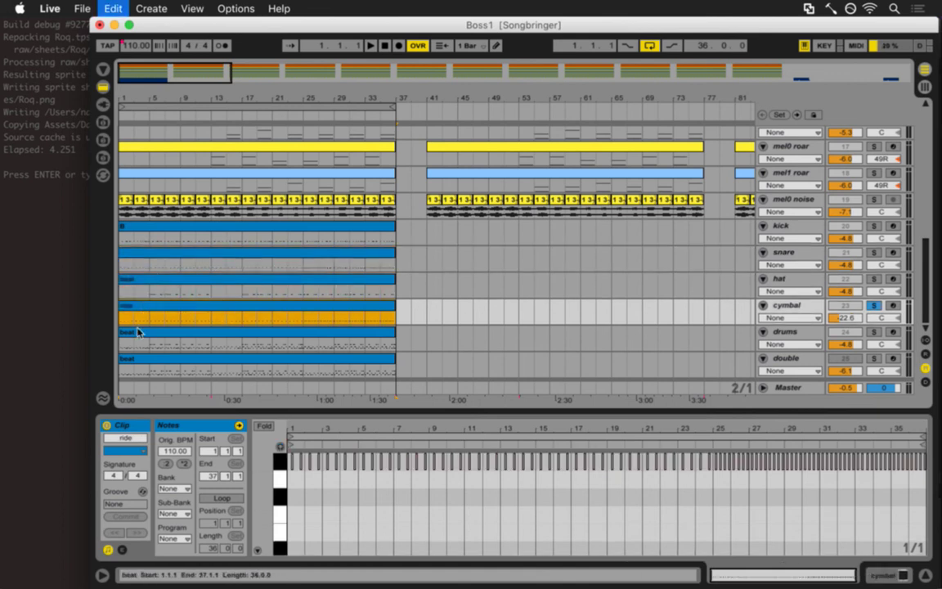
- Rename the consolidated snare clip as snare and the consolidated hat clip as hat
{"action": "left_click", "coordinate": [143, 227]}
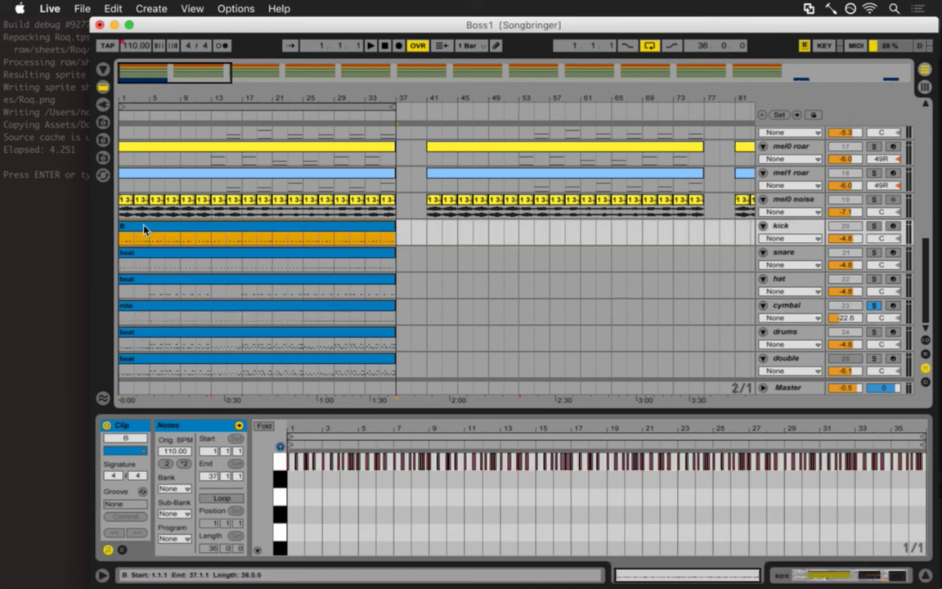
{"action": "left_click", "coordinate": [145, 268]}
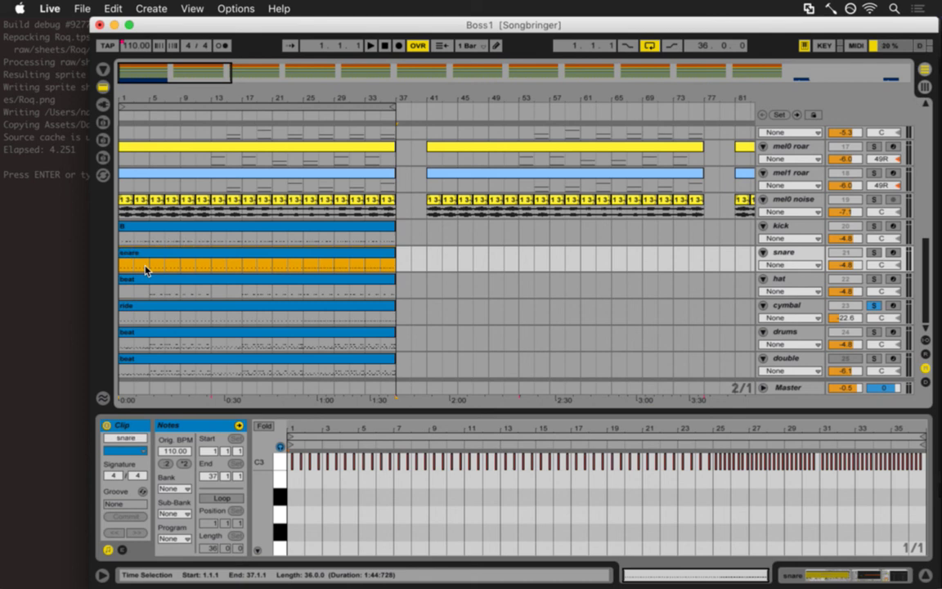
{"action": "left_click", "coordinate": [142, 276]}
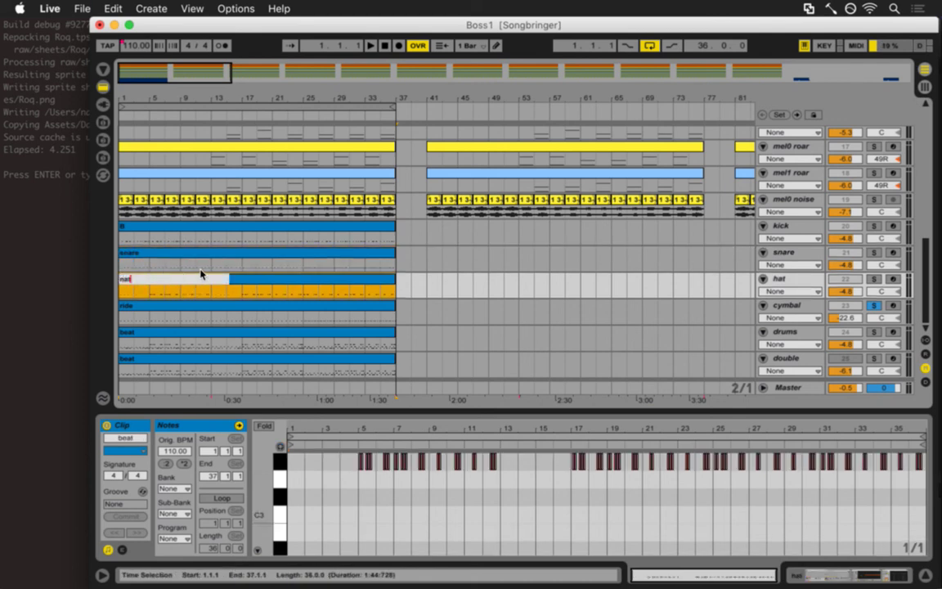
{"action": "key", "text": "Return"}
{"action": "key", "text": "super+r"}
{"action": "key", "text": "Return"}
{"action": "left_click", "coordinate": [178, 307]}
{"action": "key", "text": "super+r"}
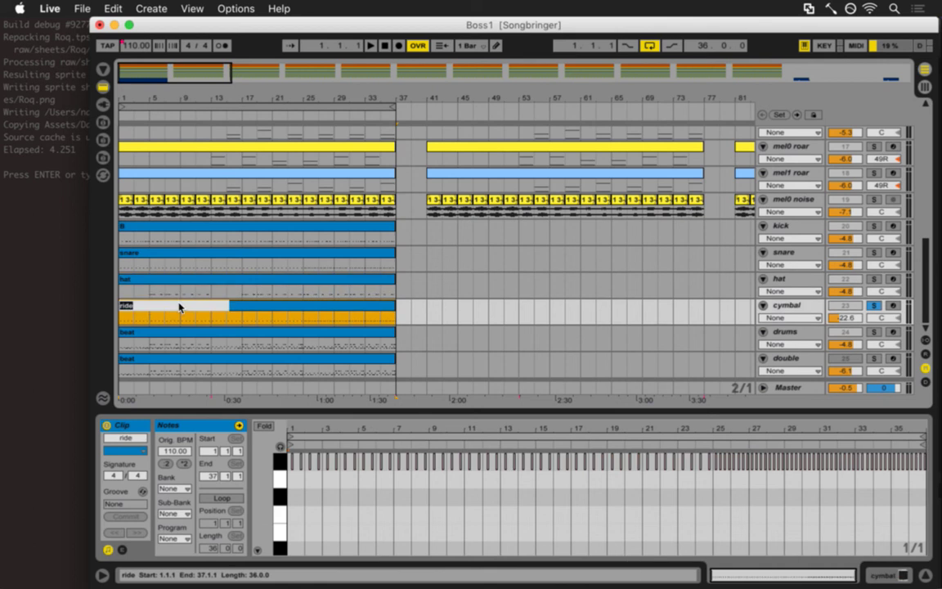
{"action": "key", "text": "Return"}
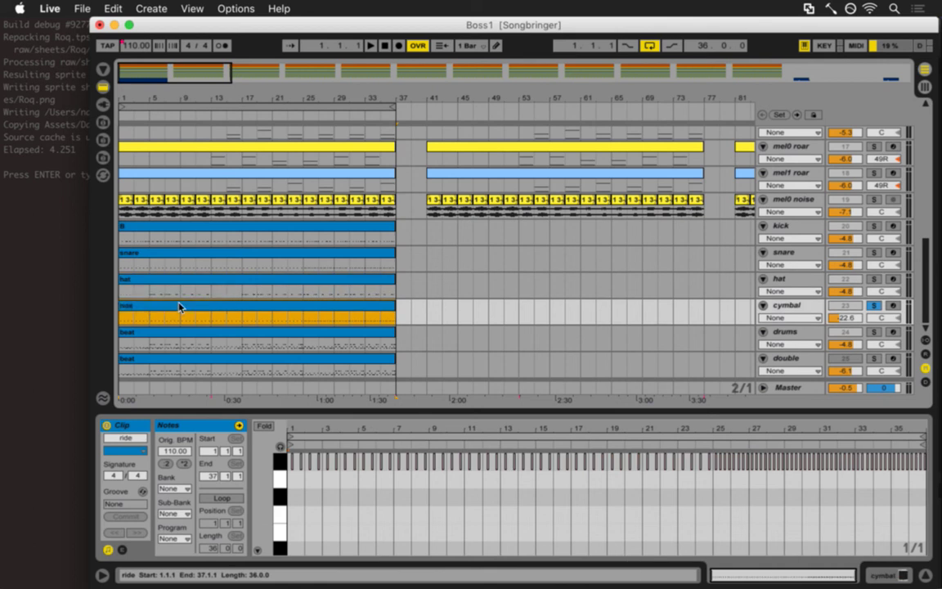
{"action": "left_click", "coordinate": [138, 329]}
{"action": "key", "text": "super+r"}
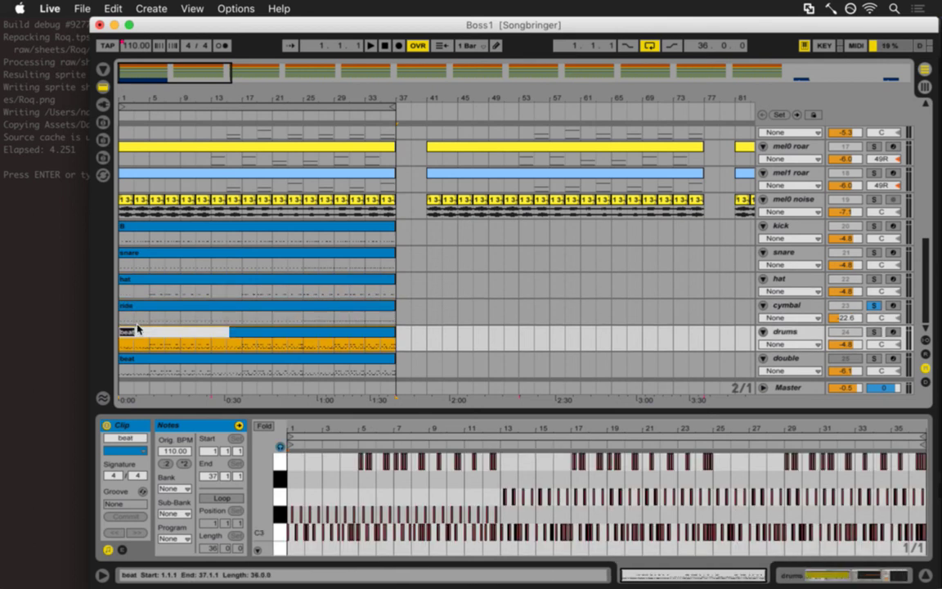
{"action": "key", "text": "Return"}
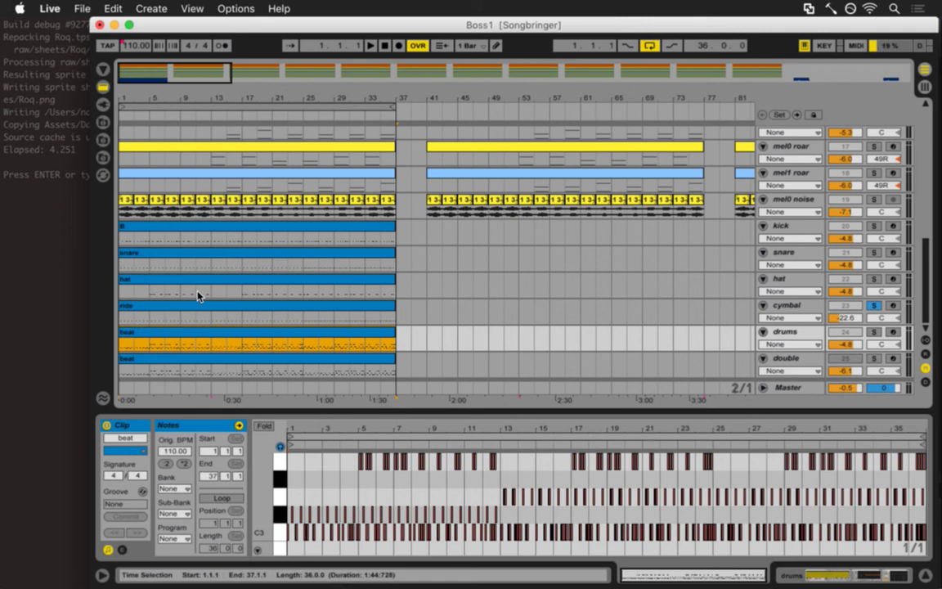
- Rename the consolidated clip on the double track as double and save the set
{"action": "left_click", "coordinate": [143, 358]}
{"action": "key", "text": "super+r"}
{"action": "type", "text": "double"}
{"action": "key", "text": "Return"}
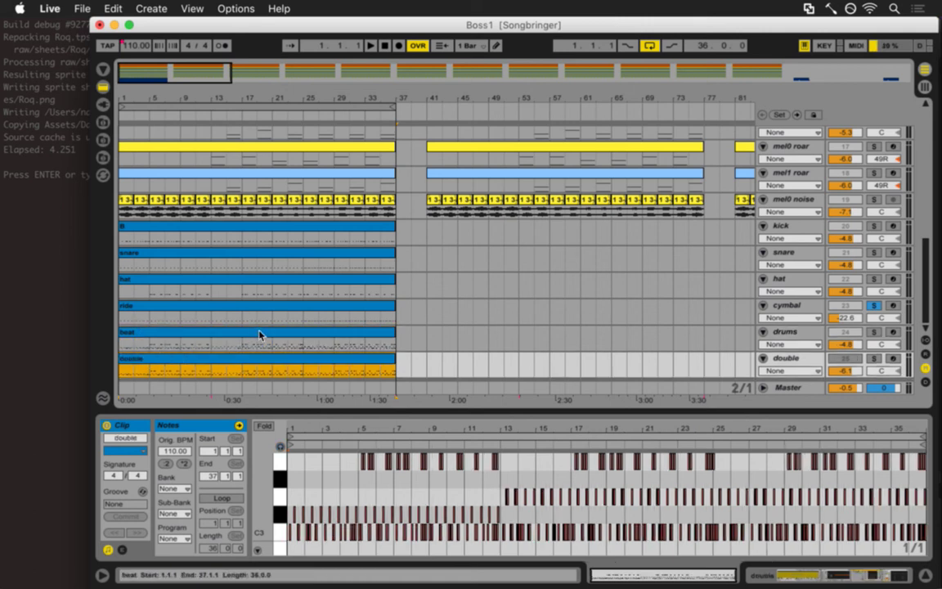
{"action": "key", "text": "super+s"}
- Color the consolidated double clip purple and save the set
{"action": "right_click", "coordinate": [369, 359]}
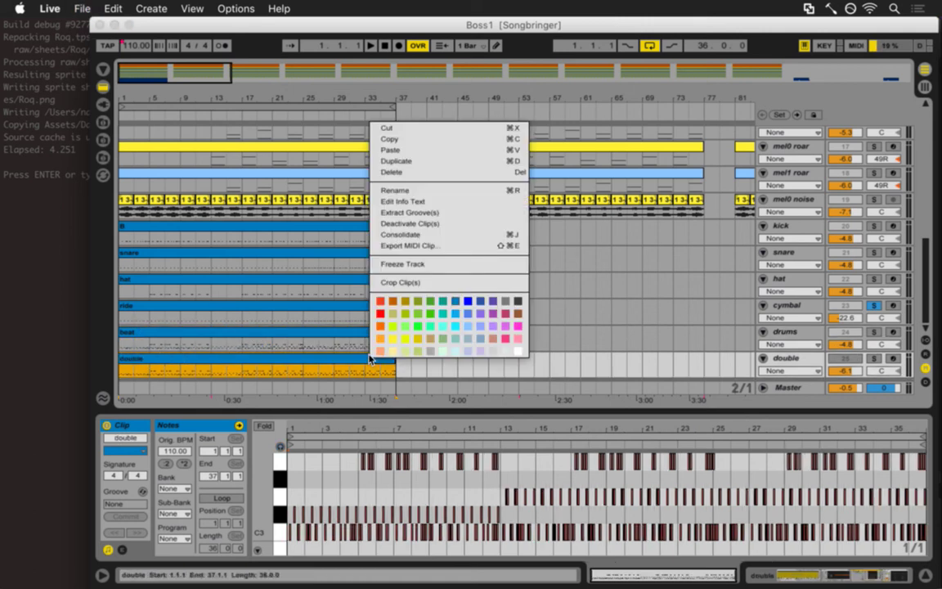
{"action": "left_click", "coordinate": [456, 326]}
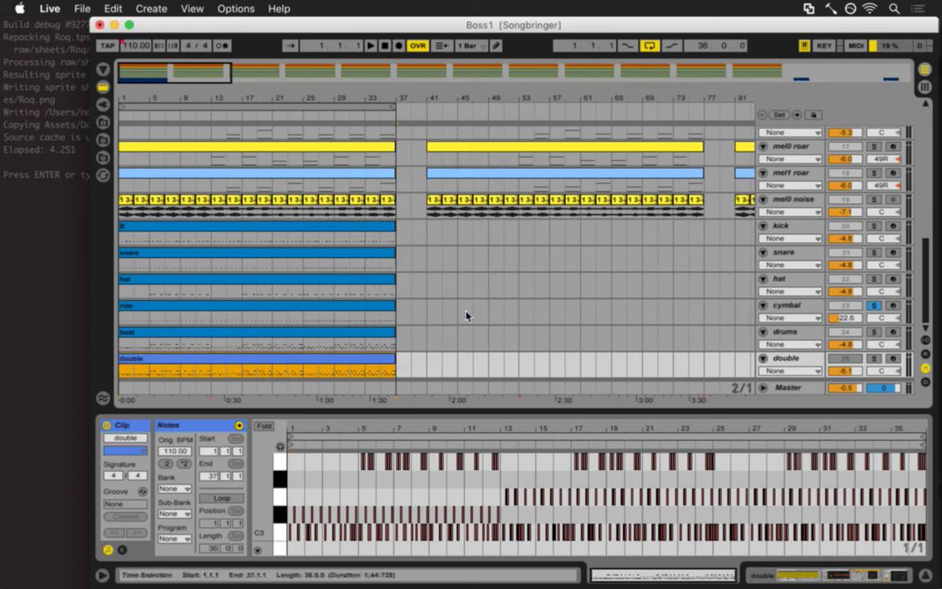
{"action": "right_click", "coordinate": [298, 363]}
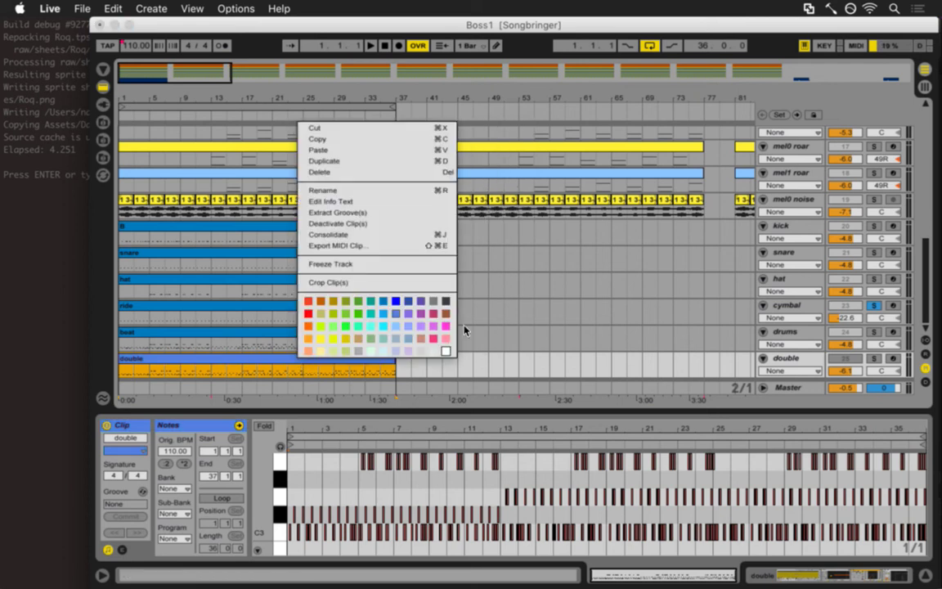
{"action": "left_click", "coordinate": [413, 318]}
{"action": "left_click", "coordinate": [275, 335]}
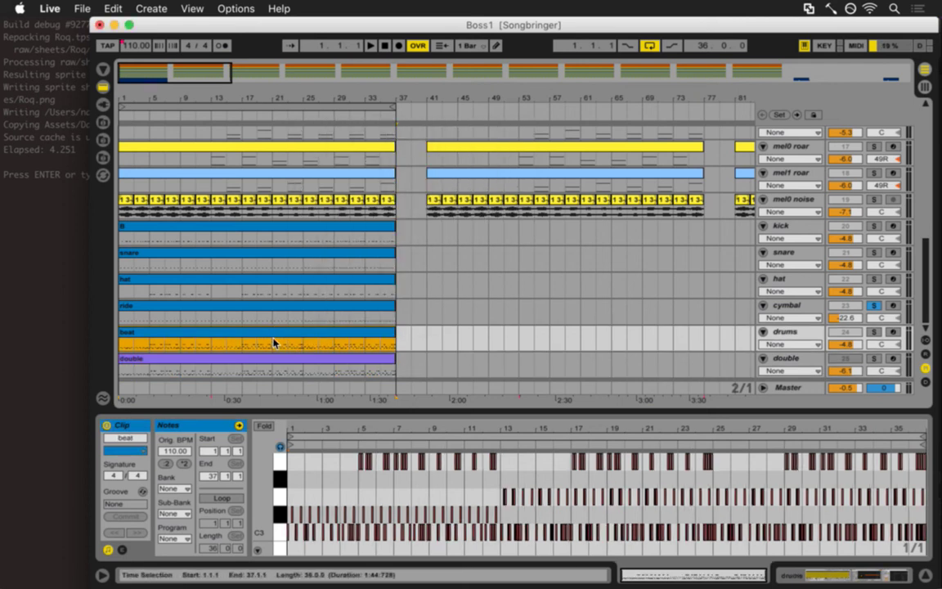
{"action": "key", "text": "super+s"}
- Copy the six consolidated drum clips, kick through double, from bar 1 and paste them at bar 41
{"action": "left_click", "coordinate": [245, 237]}
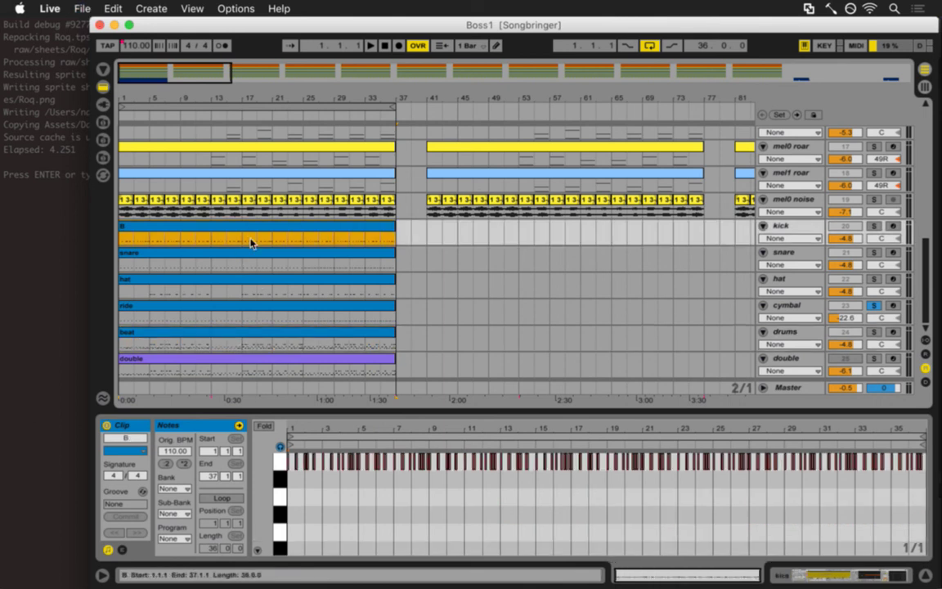
{"action": "left_click", "coordinate": [363, 358], "text": "shift"}
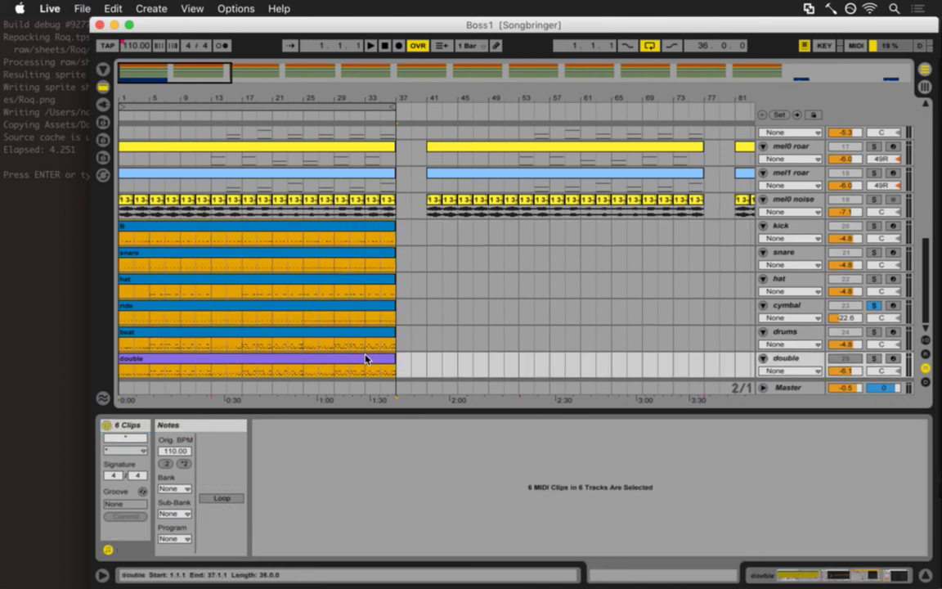
{"action": "left_click", "coordinate": [429, 235]}
{"action": "key", "text": "super+v"}
- Rename the kick clip at bar 41 as C and transpose all its notes up one semitone to C3
{"action": "left_click", "coordinate": [450, 227]}
{"action": "key", "text": "super+r"}
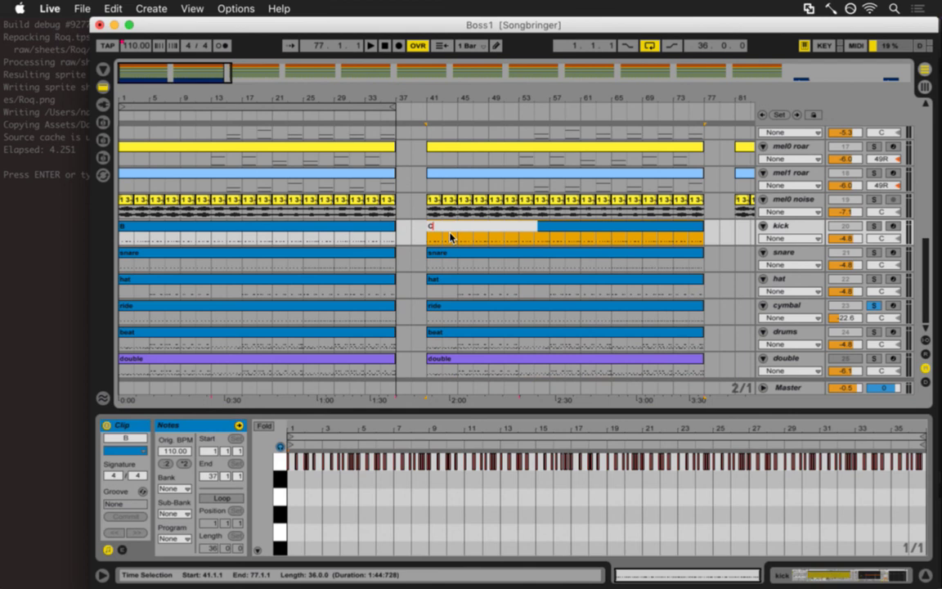
{"action": "key", "text": "Return"}
{"action": "left_click", "coordinate": [358, 487]}
{"action": "key", "text": "super+s"}
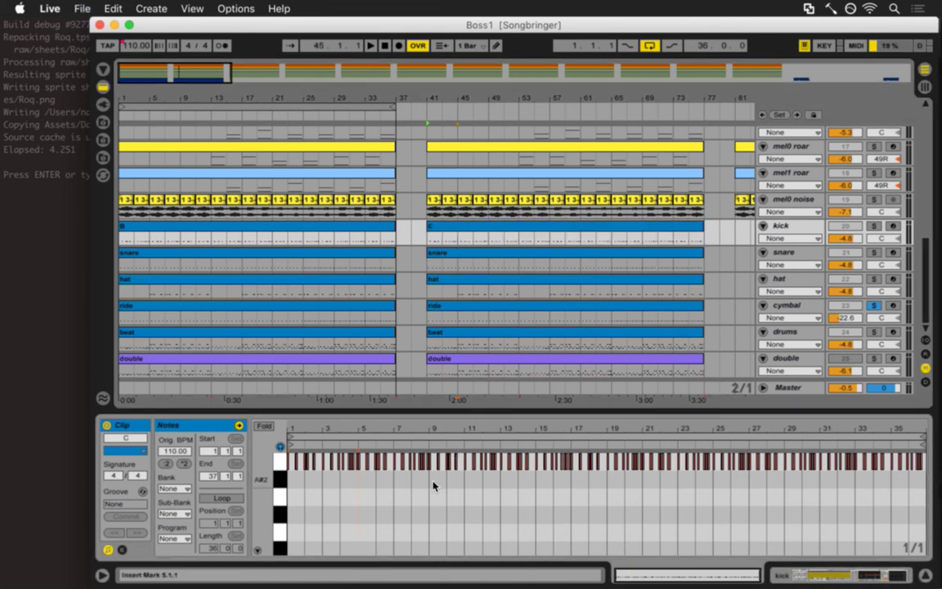
{"action": "key", "text": "super+a"}
{"action": "key", "text": "Up"}
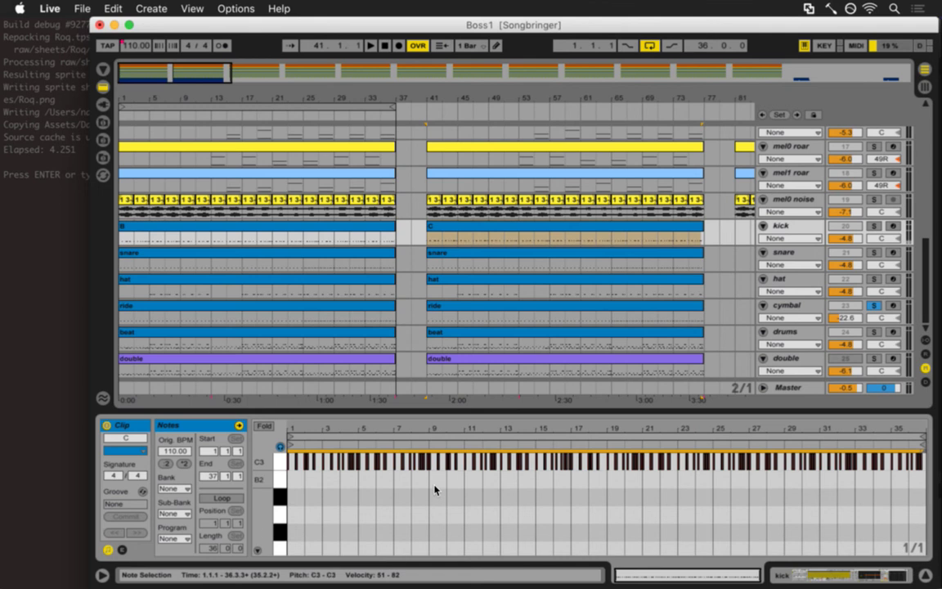
- Solo the kick track and play its clips from bar 41 and bar 1 to compare their pitch
{"action": "key", "text": "space"}
{"action": "key", "text": "space"}
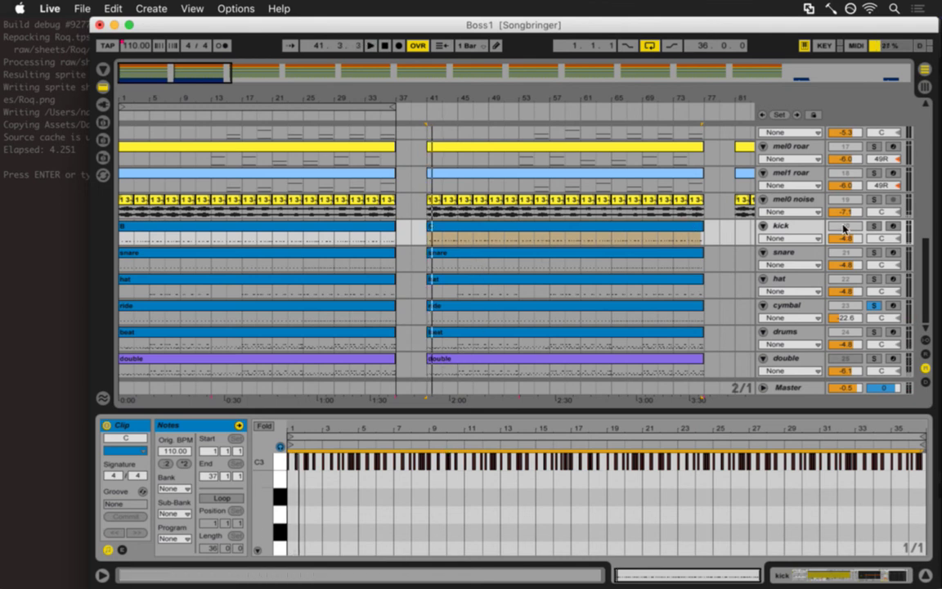
{"action": "left_click", "coordinate": [874, 226]}
{"action": "key", "text": "space"}
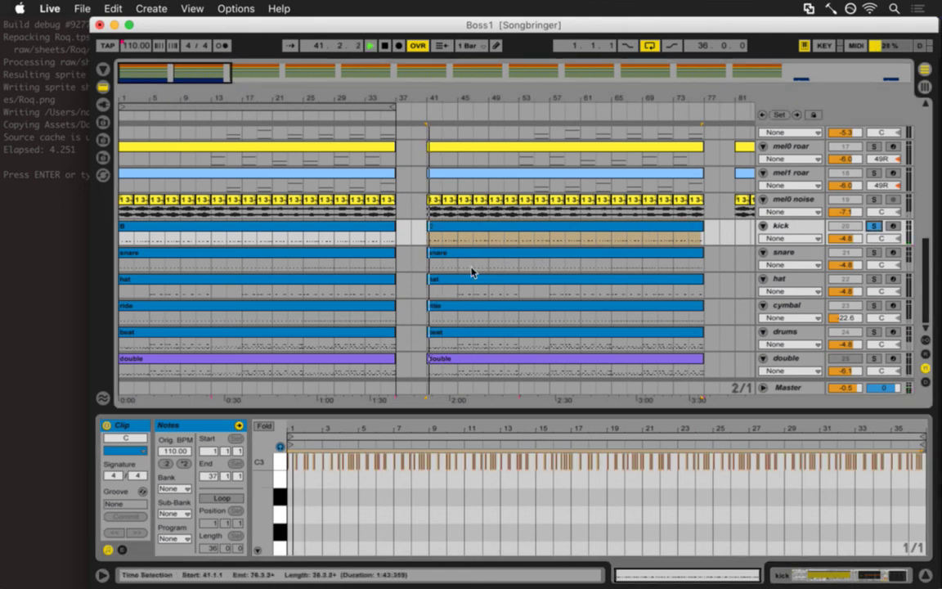
{"action": "left_click", "coordinate": [124, 240]}
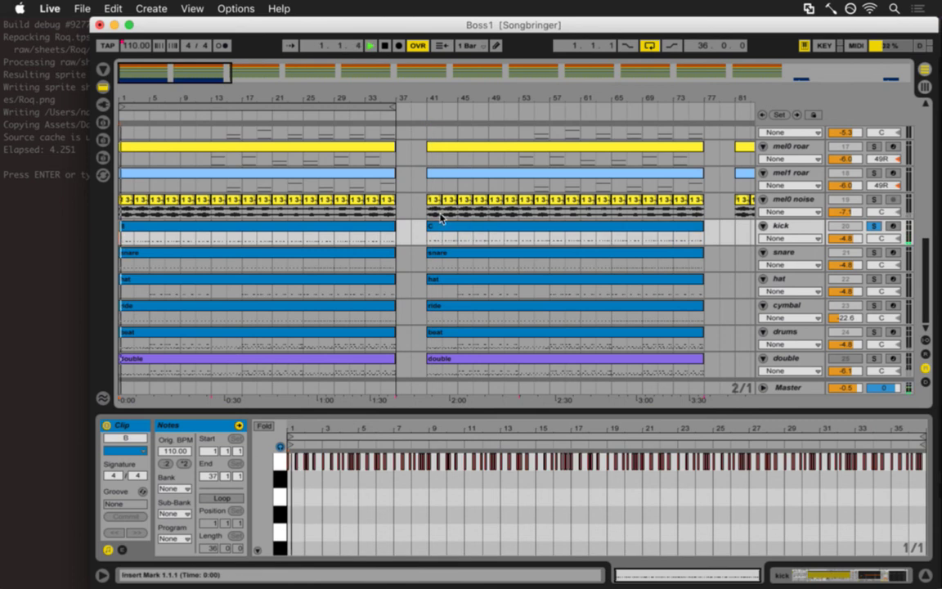
- Solo the snare track and transpose all notes of the snare clip at bar 41 up one semitone to C#3
{"action": "left_click", "coordinate": [448, 253]}
{"action": "key", "text": "space"}
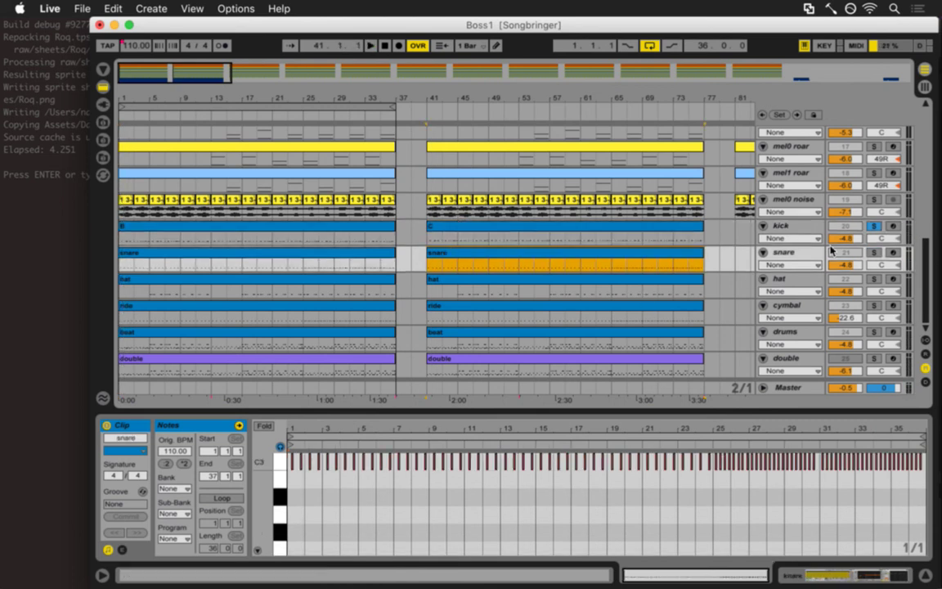
{"action": "left_click", "coordinate": [872, 253]}
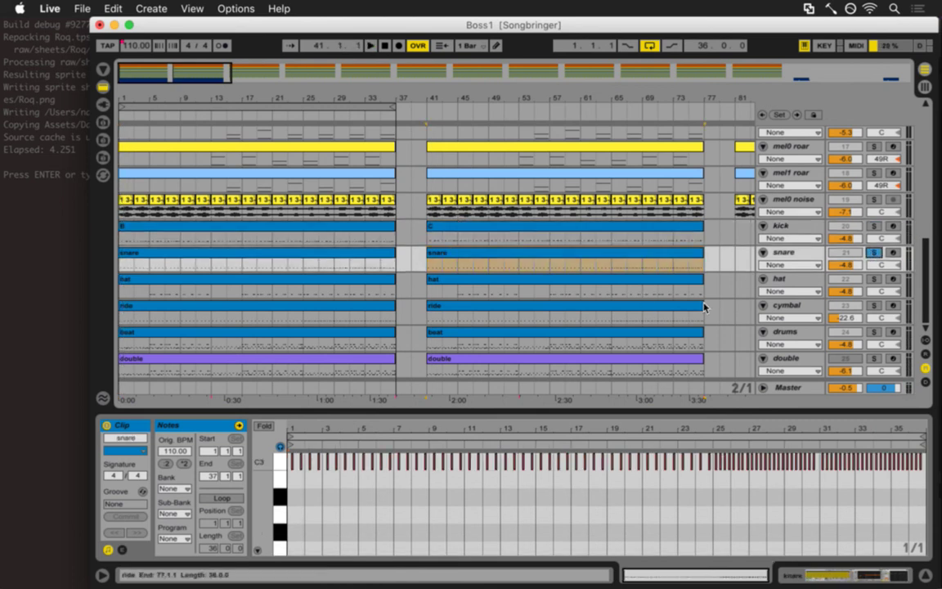
{"action": "left_click", "coordinate": [279, 465]}
{"action": "key", "text": "Up"}
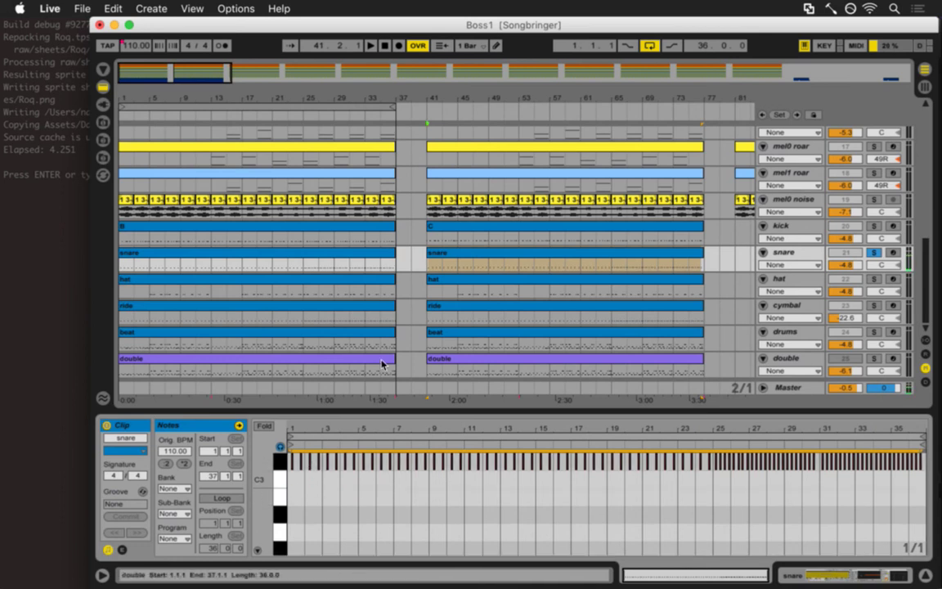
- Turn off the snare solo and transpose all notes of the ride clip at bar 41 up to A-2 with note preview enabled
{"action": "left_click", "coordinate": [472, 311]}
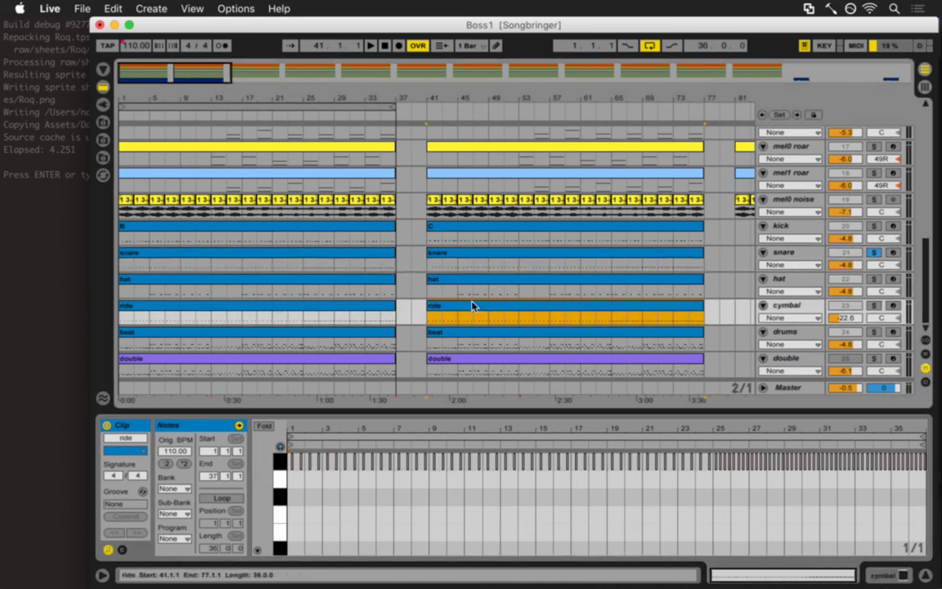
{"action": "left_click", "coordinate": [279, 464]}
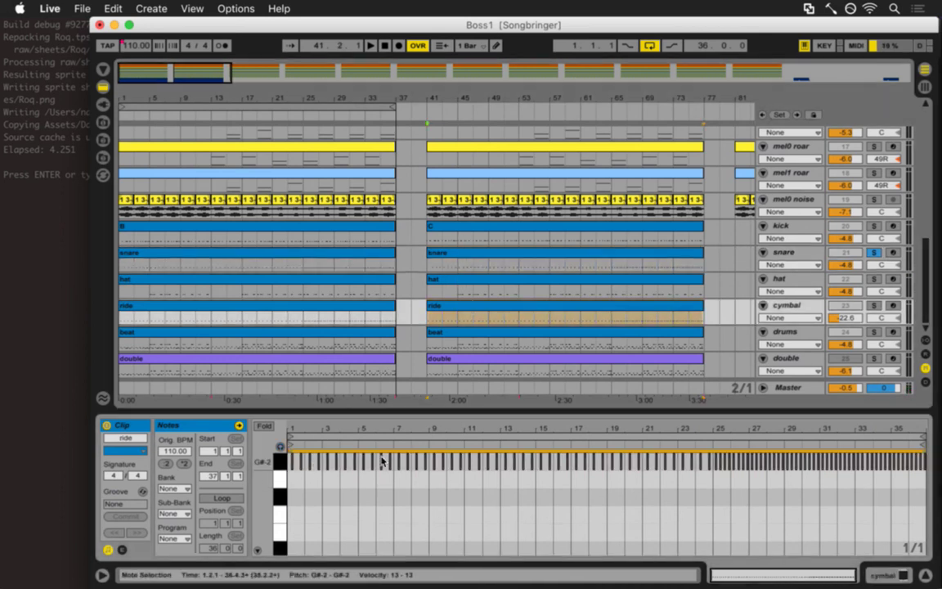
{"action": "left_click", "coordinate": [795, 302]}
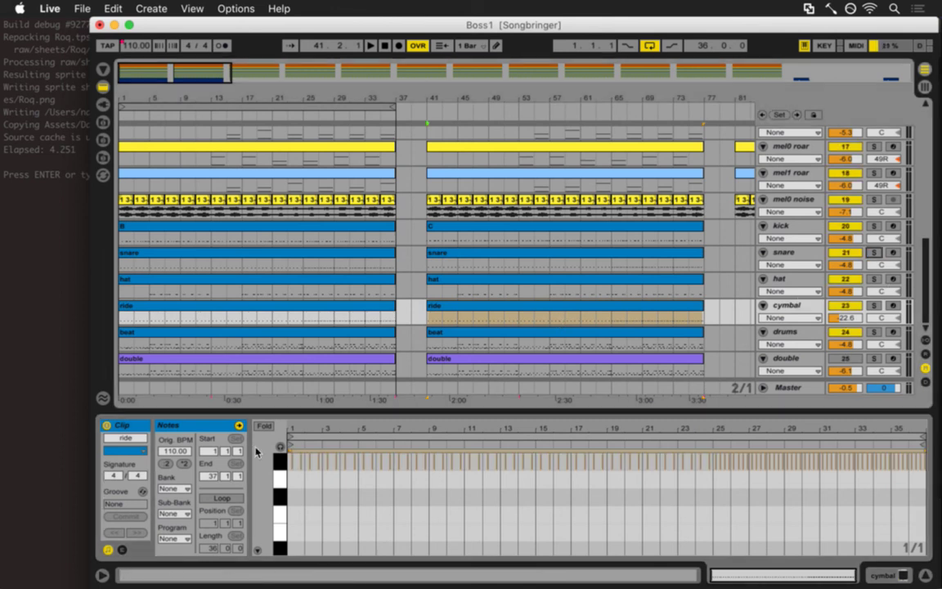
{"action": "left_click", "coordinate": [280, 461]}
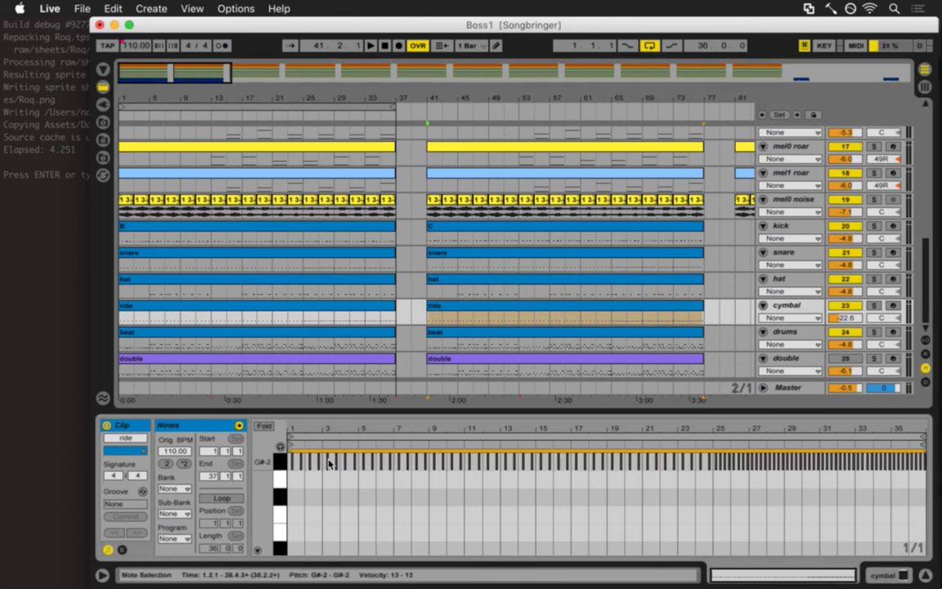
{"action": "left_click", "coordinate": [280, 448]}
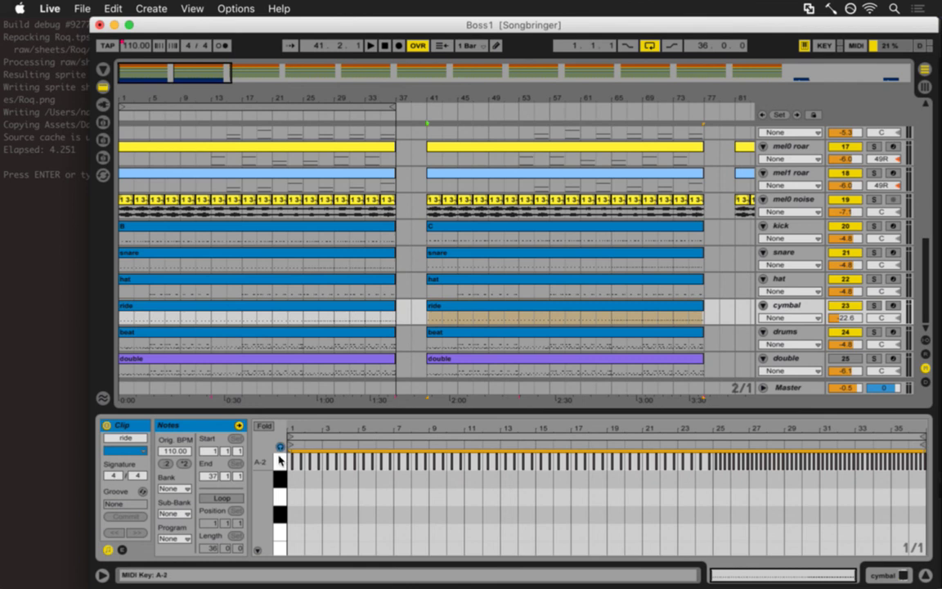
{"action": "left_click", "coordinate": [280, 460]}
- Play the section from bars 41, 57 and 69, toggling the double track on and off to check the transposed drums
{"action": "left_click", "coordinate": [453, 342]}
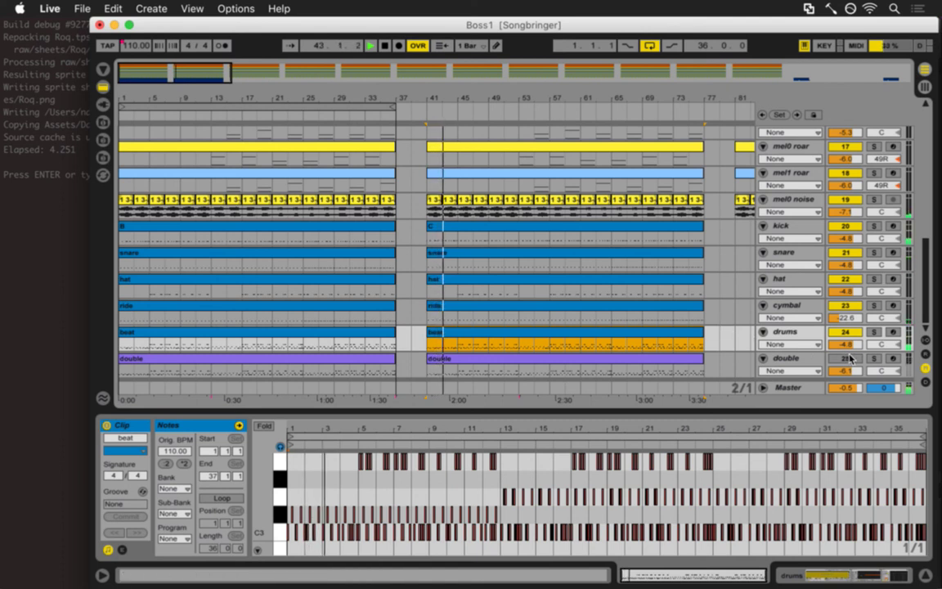
{"action": "left_click", "coordinate": [847, 358]}
{"action": "left_click", "coordinate": [849, 358]}
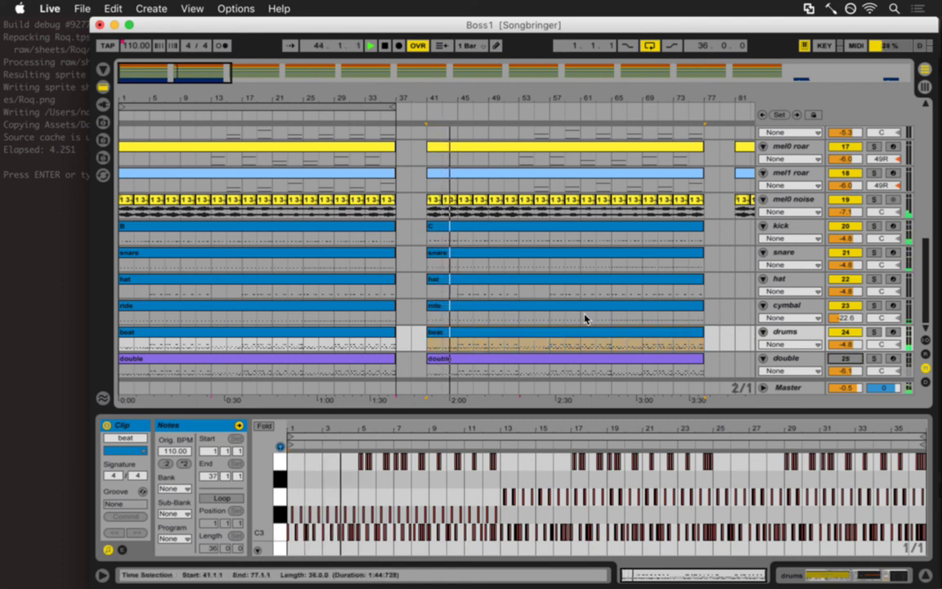
{"action": "left_click", "coordinate": [553, 239]}
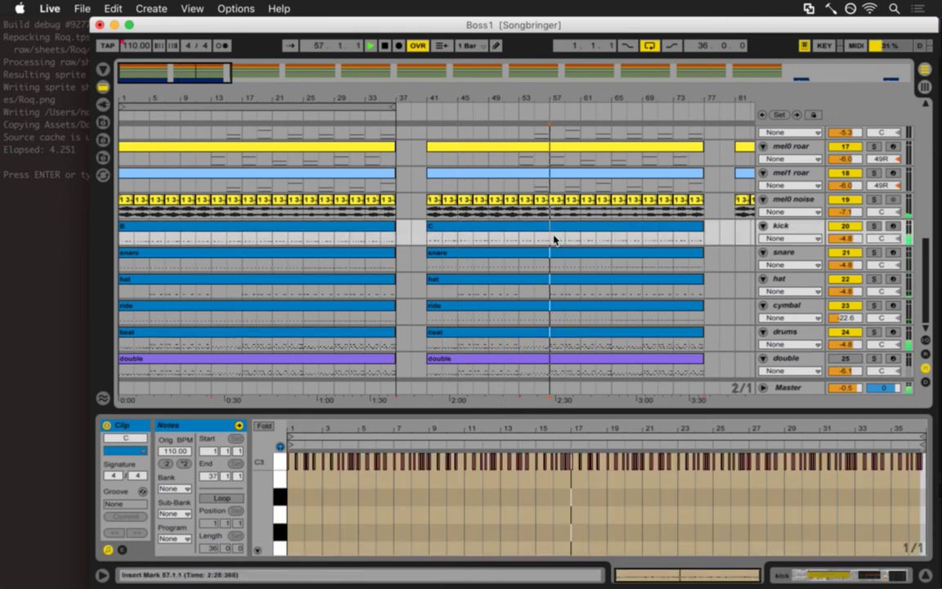
{"action": "left_click", "coordinate": [645, 239]}
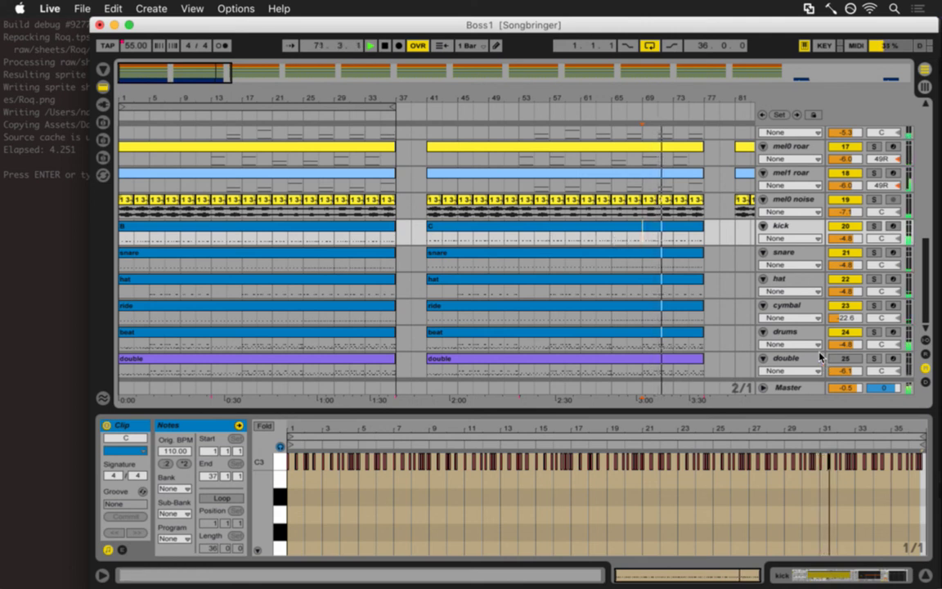
- Copy the six drum clips, kick through double, from bar 41 and paste them at bar 81
{"action": "left_click", "coordinate": [439, 229]}
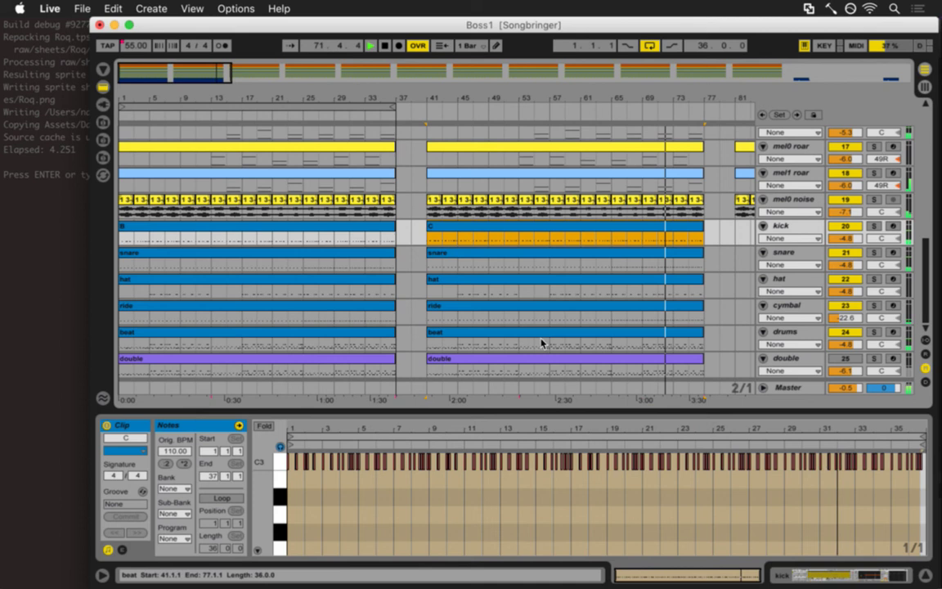
{"action": "left_click", "coordinate": [545, 359], "text": "shift"}
{"action": "left_click", "coordinate": [741, 235]}
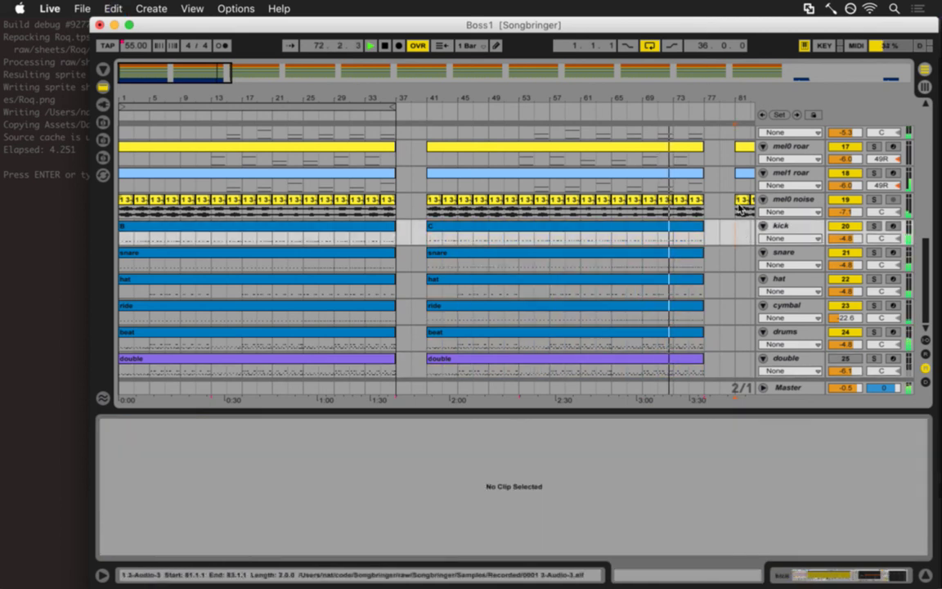
{"action": "key", "text": "super+v"}
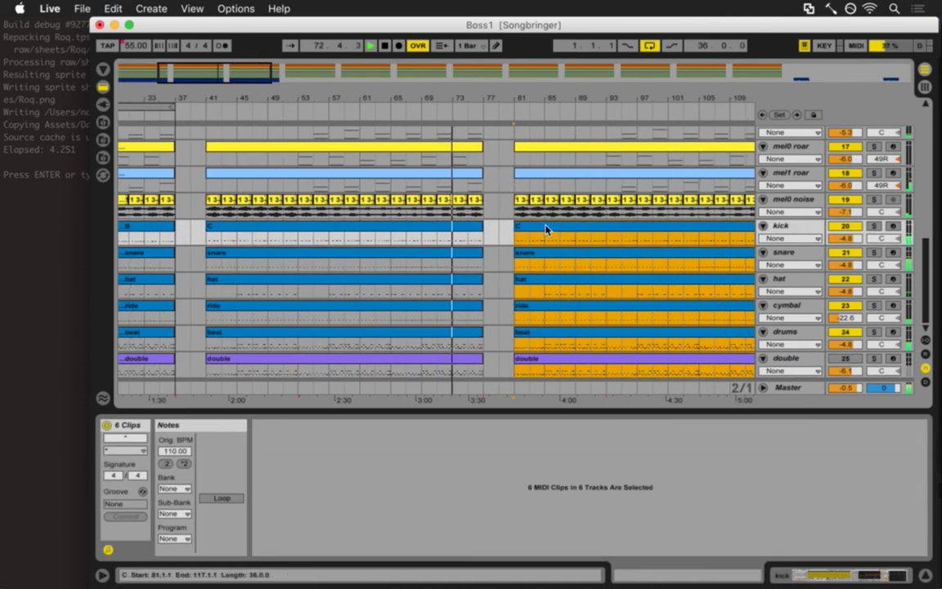
- Rename the kick clip at bar 81 as C# and transpose all its notes up one semitone to C#3
{"action": "left_click", "coordinate": [546, 230]}
{"action": "key", "text": "super+r"}
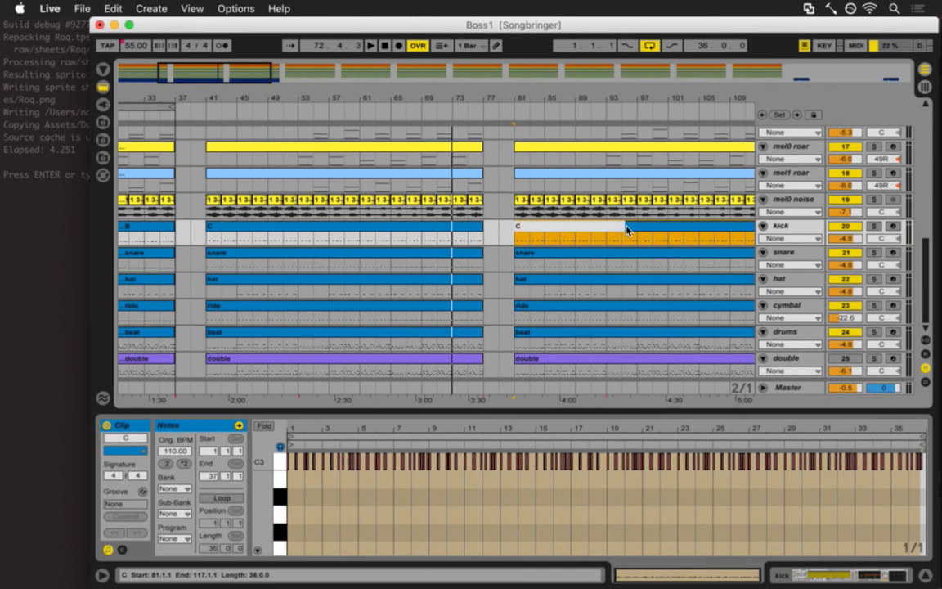
{"action": "type", "text": "C#"}
{"action": "key", "text": "Return"}
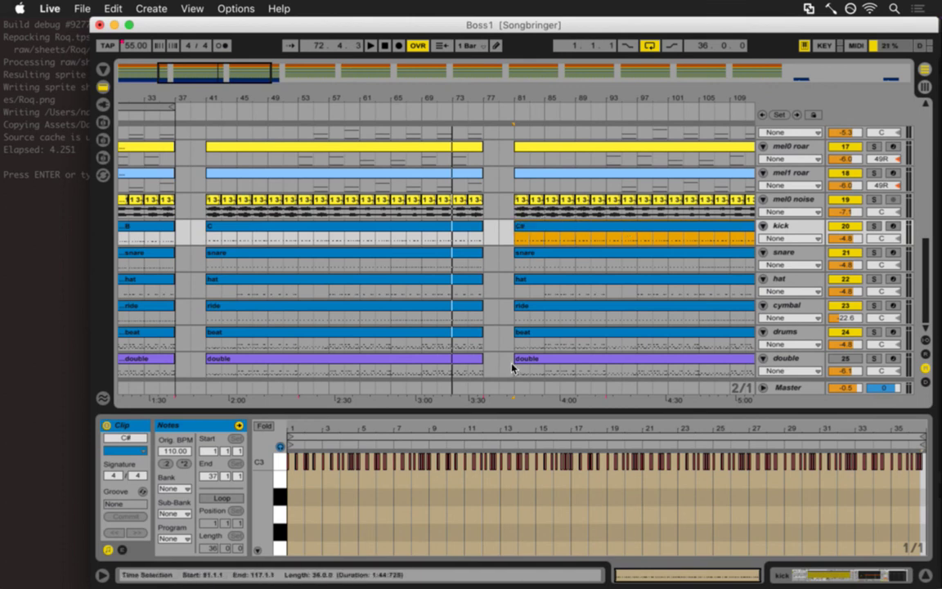
{"action": "left_click", "coordinate": [295, 470]}
{"action": "key", "text": "super+a"}
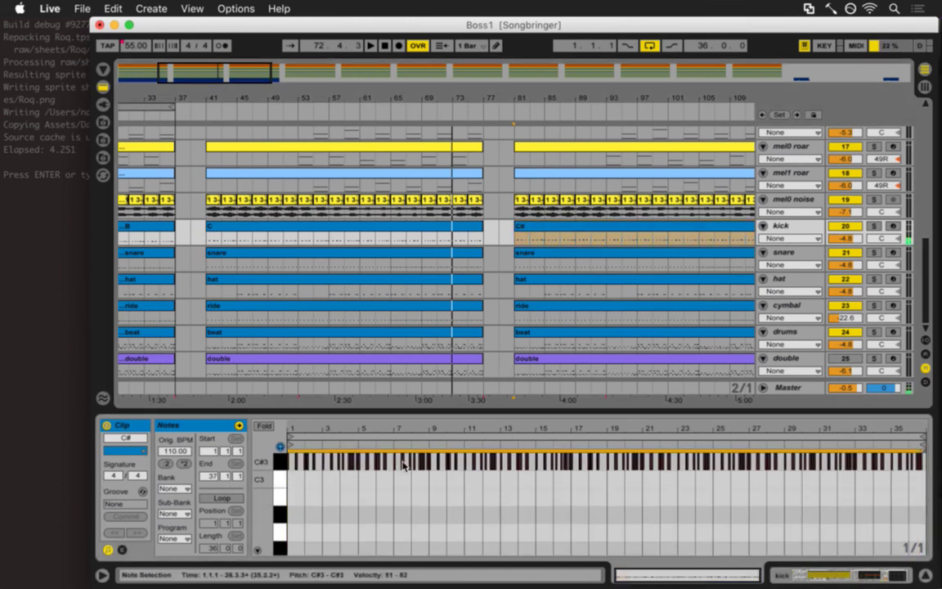
- Transpose all notes of the snare clip at bar 81 up one semitone to D3 and those of the ride clip to A#-2
{"action": "left_click", "coordinate": [532, 253]}
{"action": "left_click", "coordinate": [290, 462]}
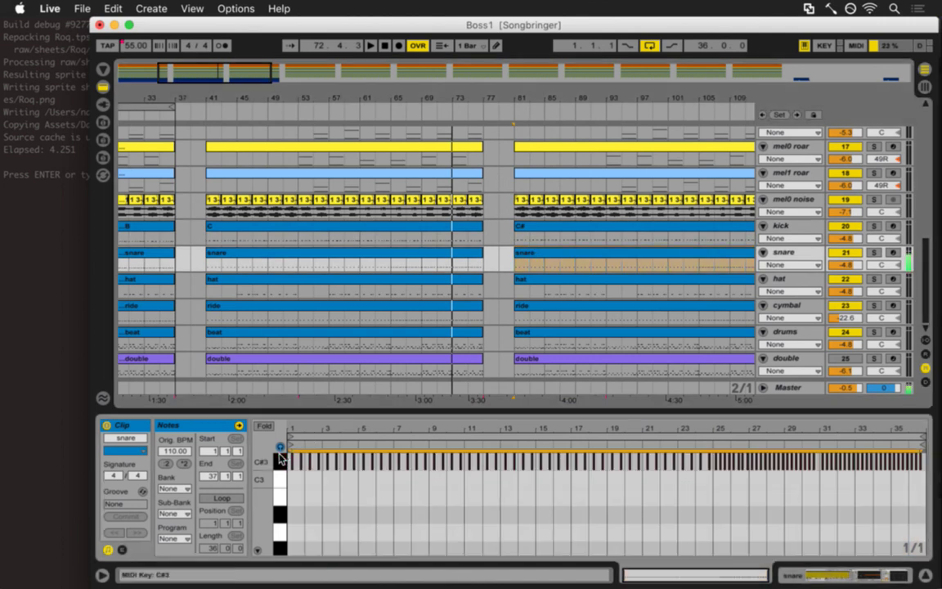
{"action": "key", "text": "super+a"}
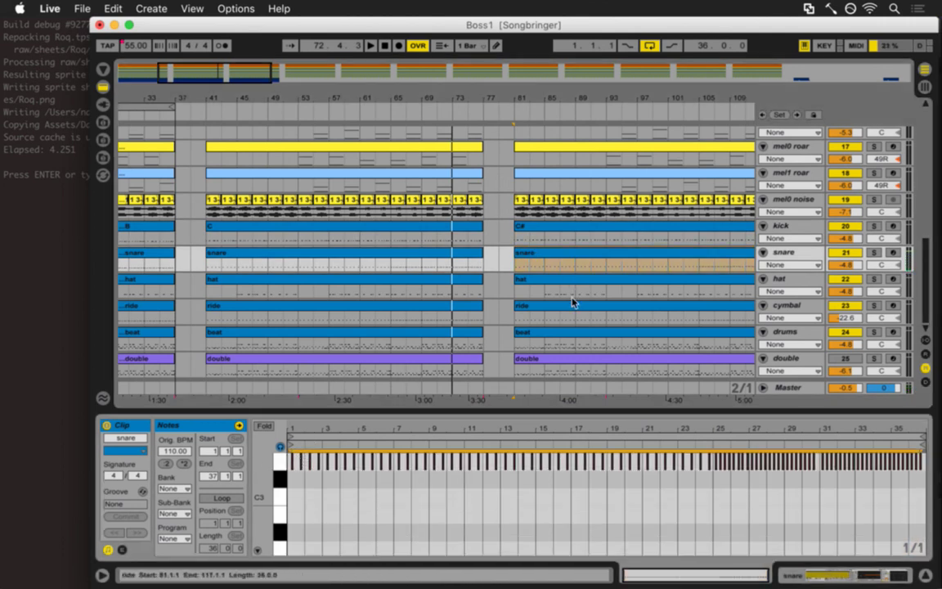
{"action": "left_click", "coordinate": [564, 309]}
{"action": "left_click", "coordinate": [279, 455]}
{"action": "key", "text": "super+a"}
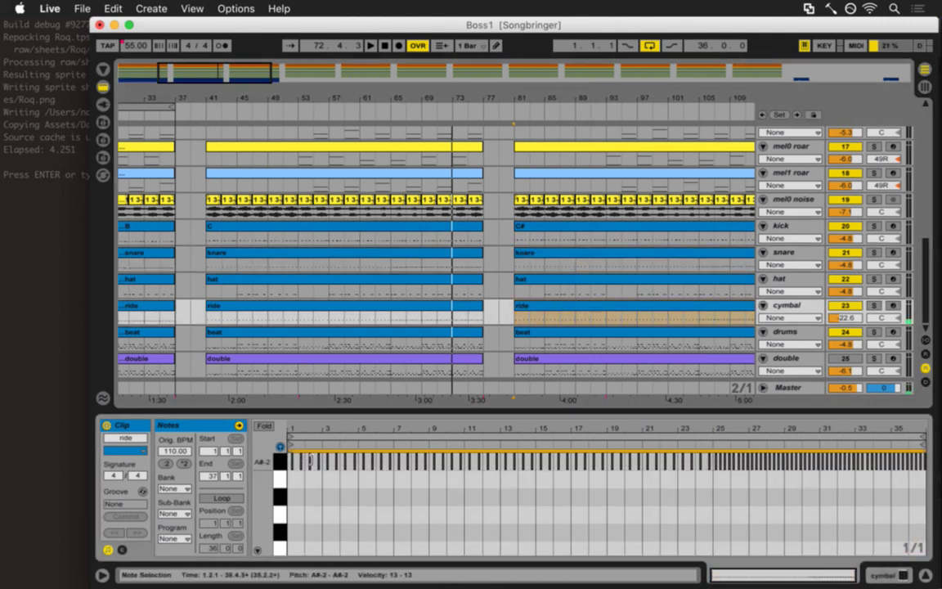
- Play the section from bar 81 to check the transposed drums, and save the Boss1 set
{"action": "left_click", "coordinate": [516, 237]}
{"action": "key", "text": "space"}
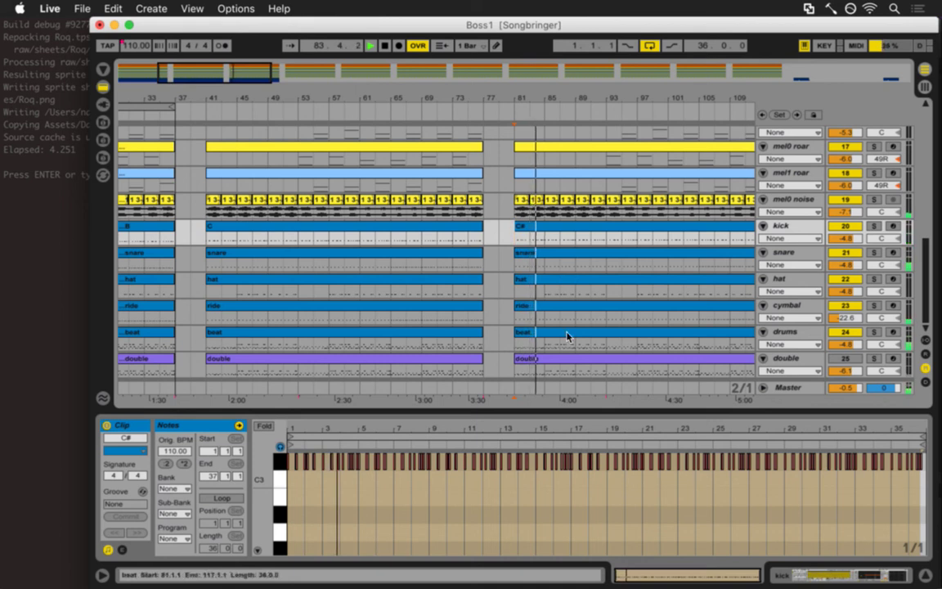
{"action": "left_click_drag", "start_coordinate": [444, 104], "coordinate": [268, 99]}
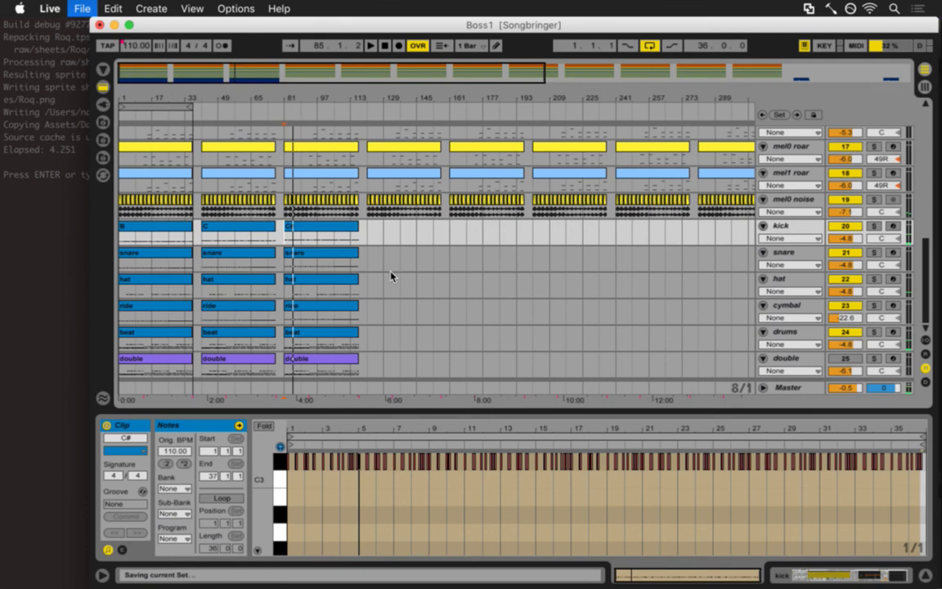
- Switch to iTerm and commit the modified raw/Songbringer/Boss1.als to Git with "." as the commit message
{"action": "key", "text": "super+Tab"}
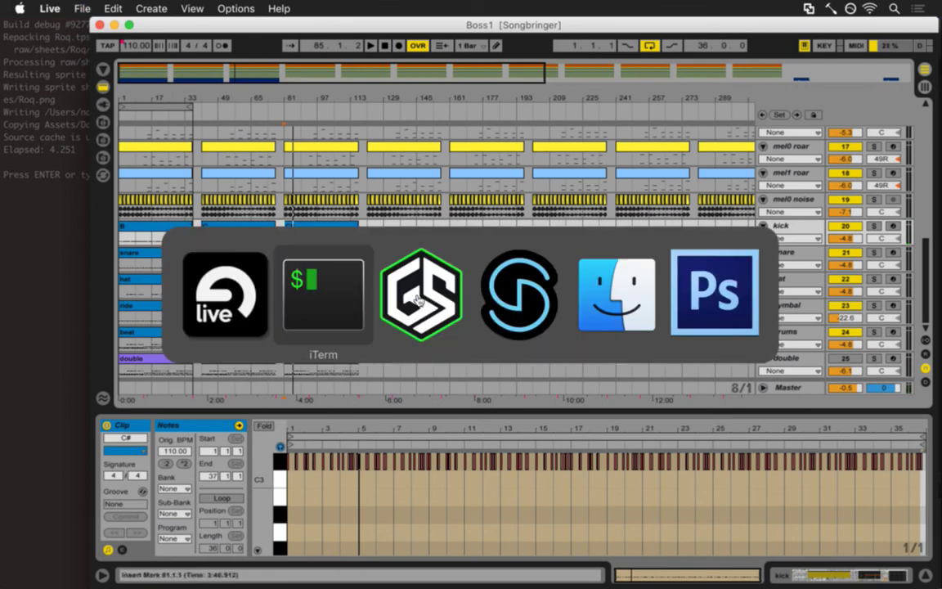
{"action": "left_click", "coordinate": [313, 312]}
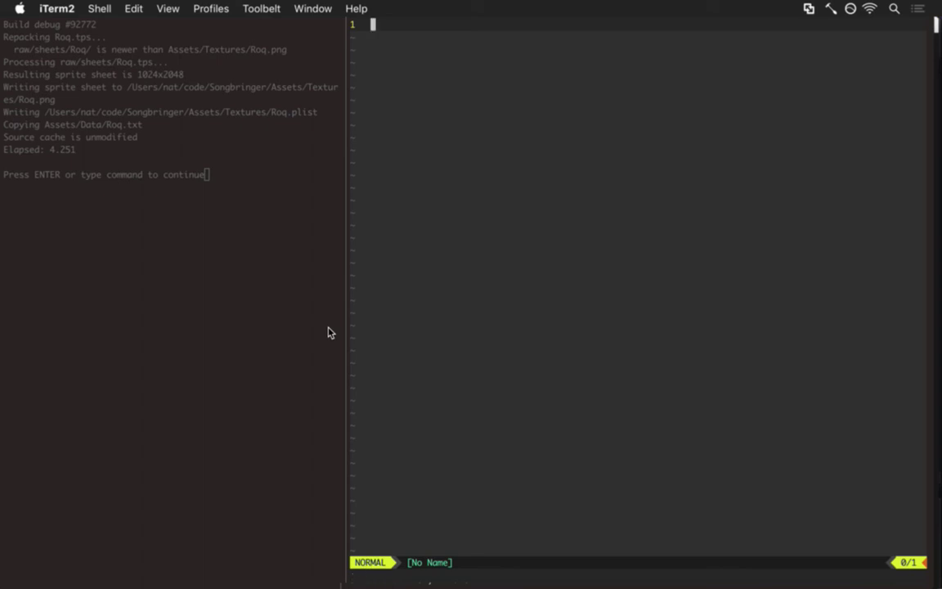
{"action": "key", "text": "comma"}
{"action": "key", "text": "f"}
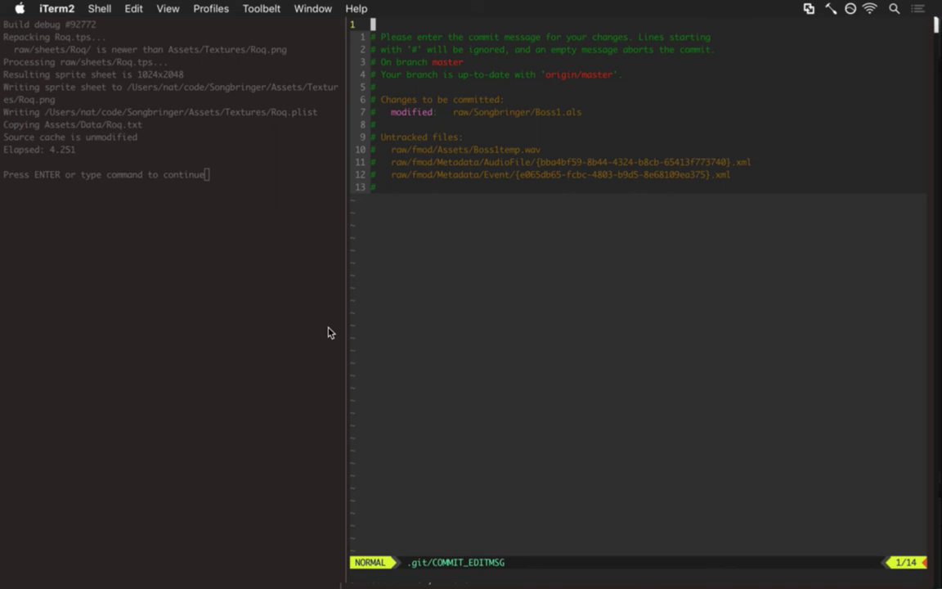
{"action": "type", "text": "i."}
{"action": "key", "text": "Escape"}
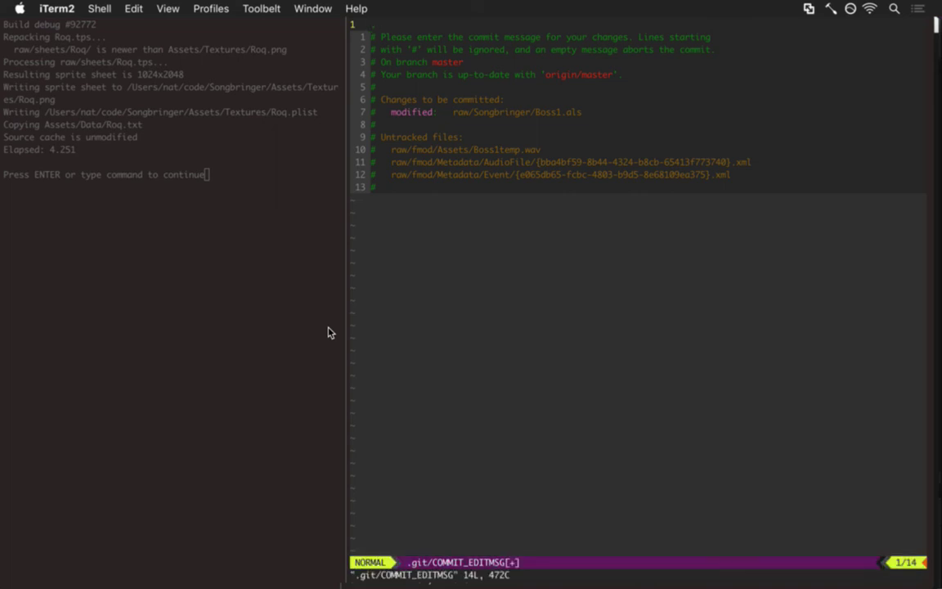
{"action": "type", "text": ":q"}
{"action": "key", "text": "Return"}
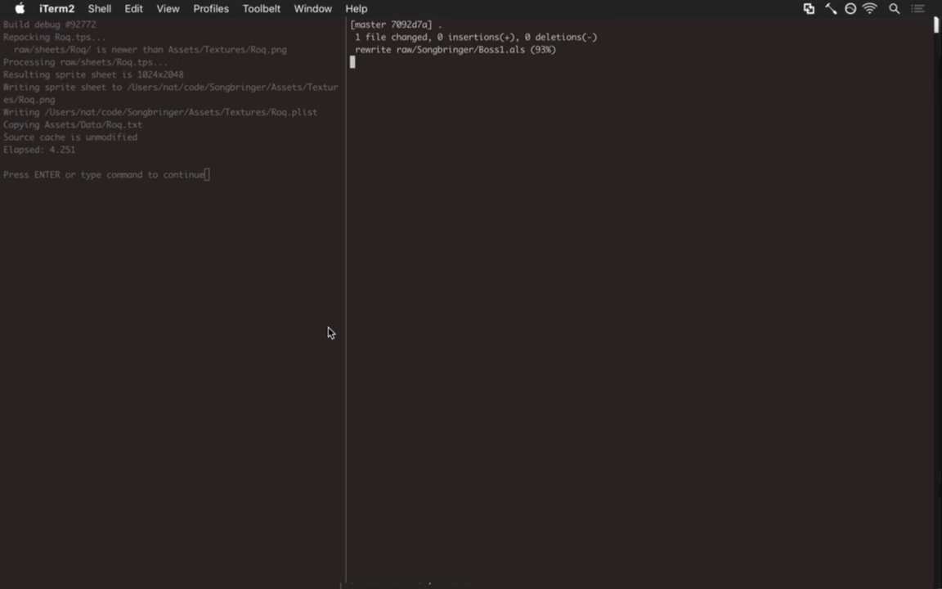
- Open the application launcher to switch away from the terminal
{"action": "key", "text": "F4"}
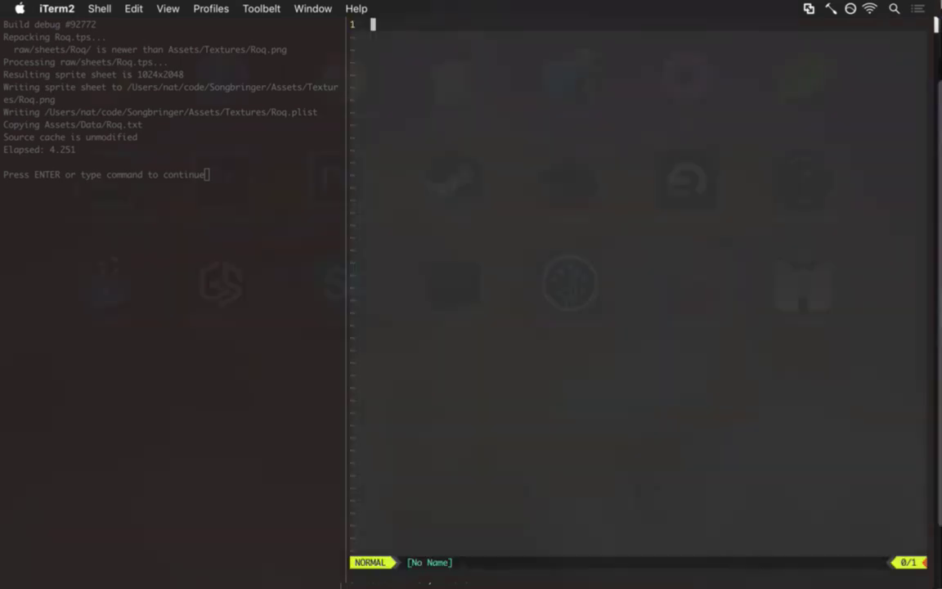